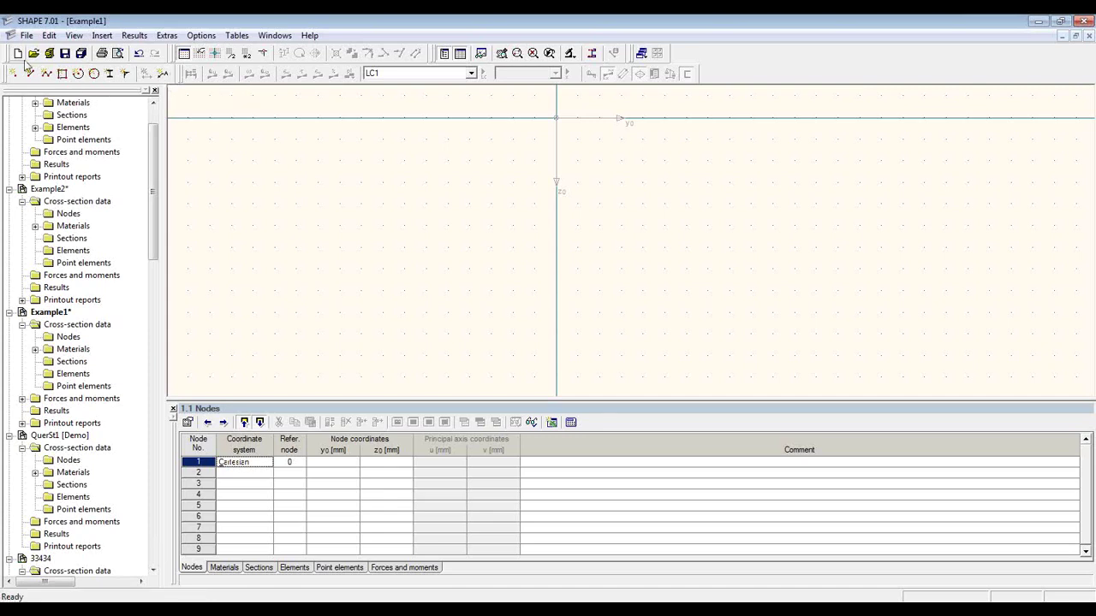
Step: Preview the stored sections Combi, Dome, Example1 and Example2 of the Demo project in the Project Manager, without creating a new cross-section
{"action": "left_click", "coordinate": [17, 56]}
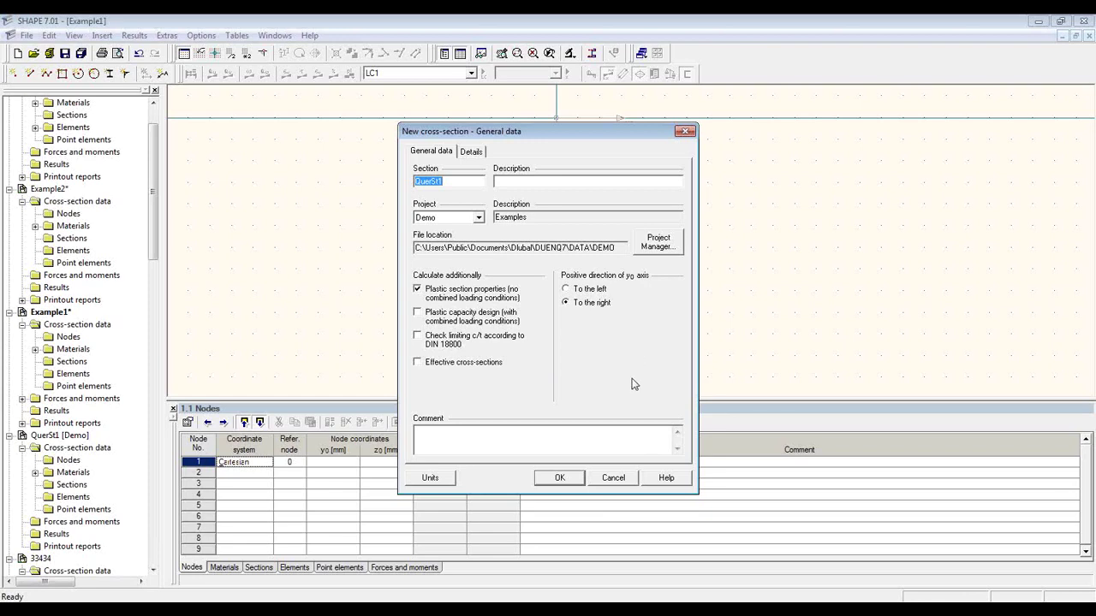
{"action": "left_click", "coordinate": [678, 244]}
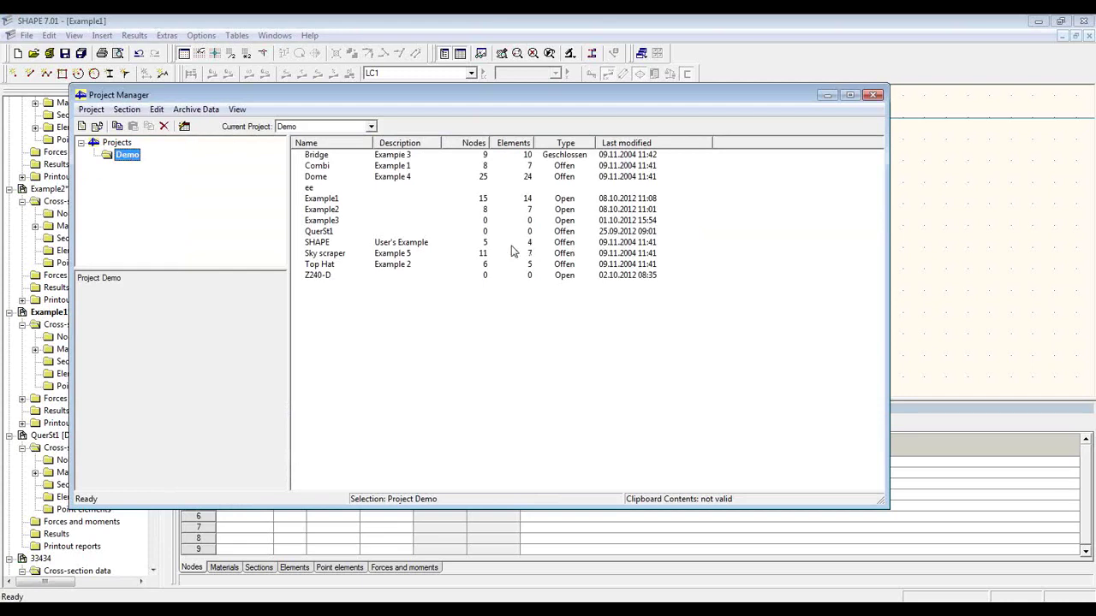
{"action": "left_click", "coordinate": [453, 166]}
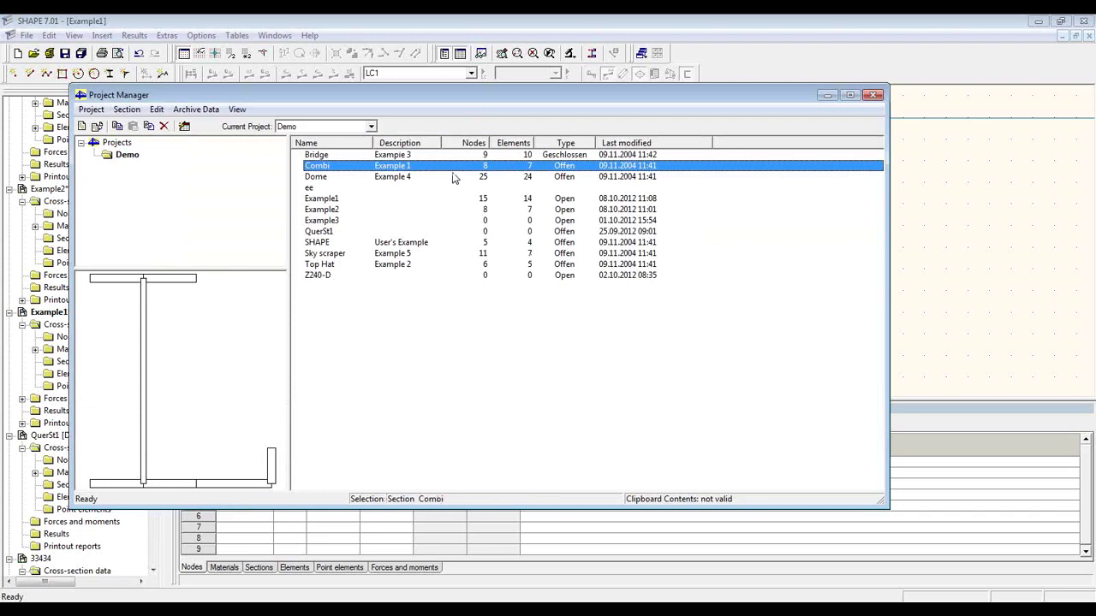
{"action": "left_click", "coordinate": [454, 176]}
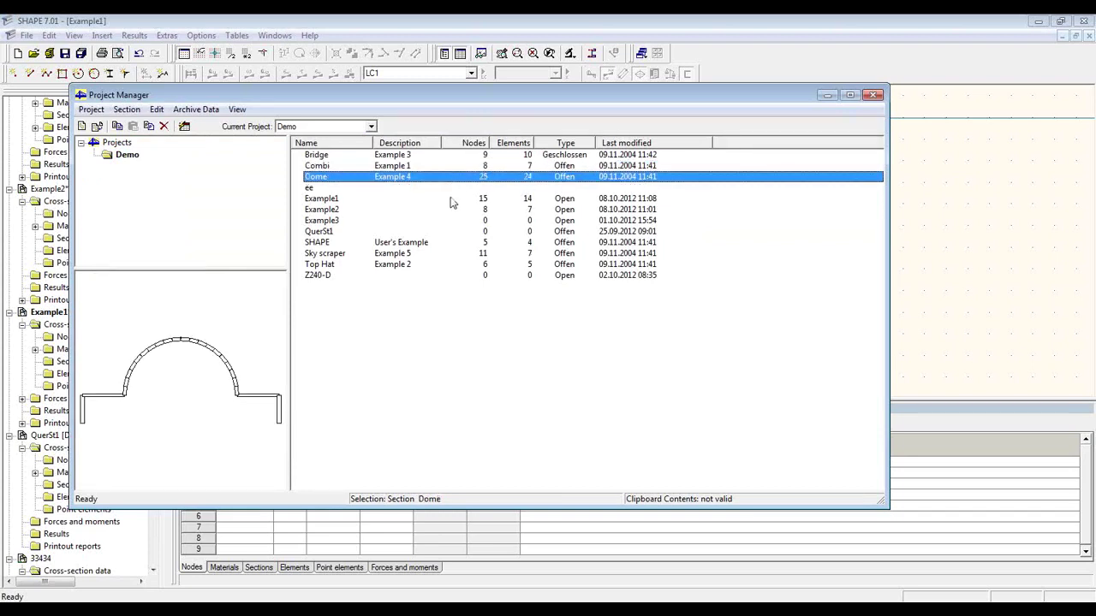
{"action": "left_click", "coordinate": [452, 200]}
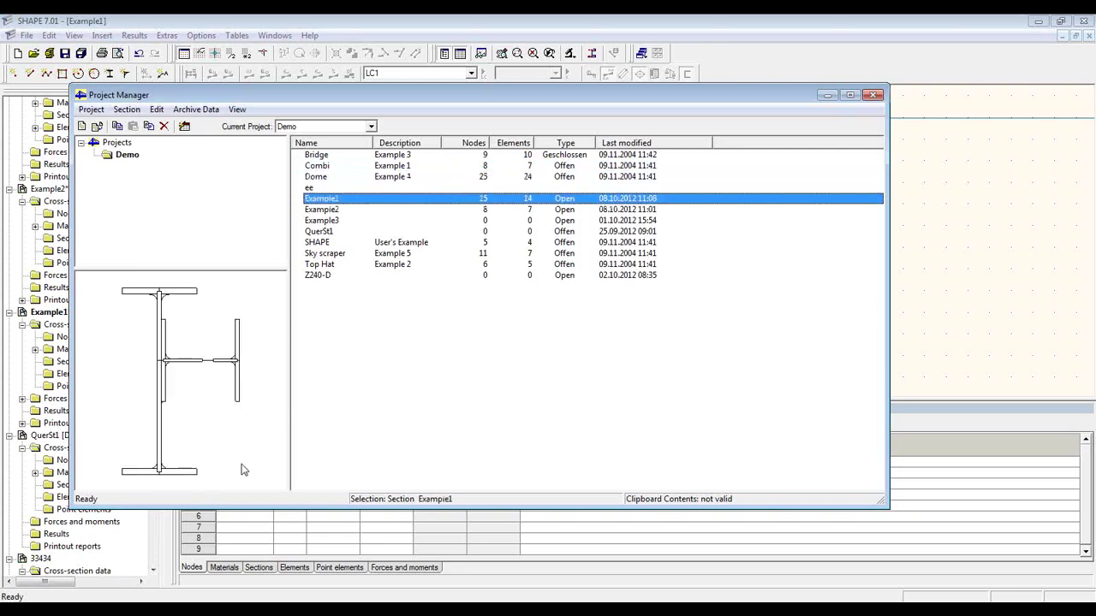
{"action": "left_click", "coordinate": [357, 210]}
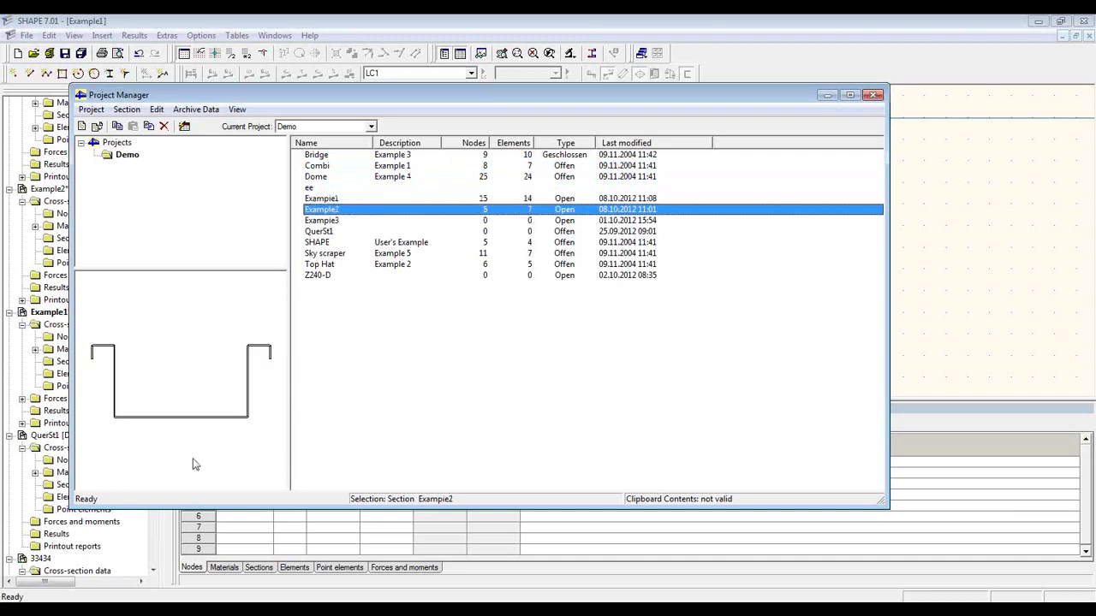
{"action": "left_click", "coordinate": [873, 96]}
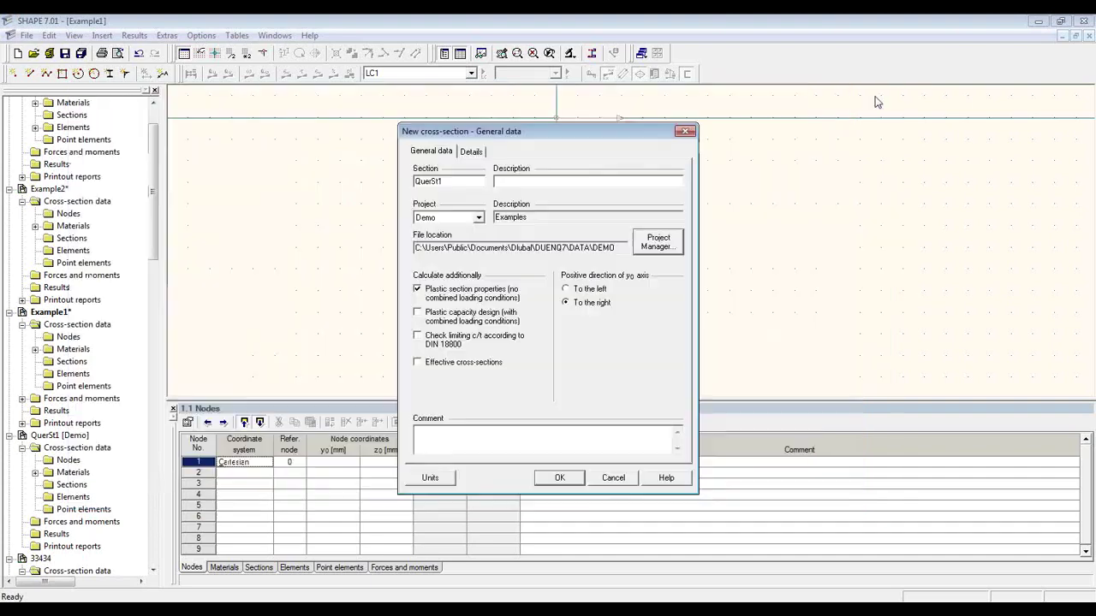
{"action": "left_click", "coordinate": [613, 478]}
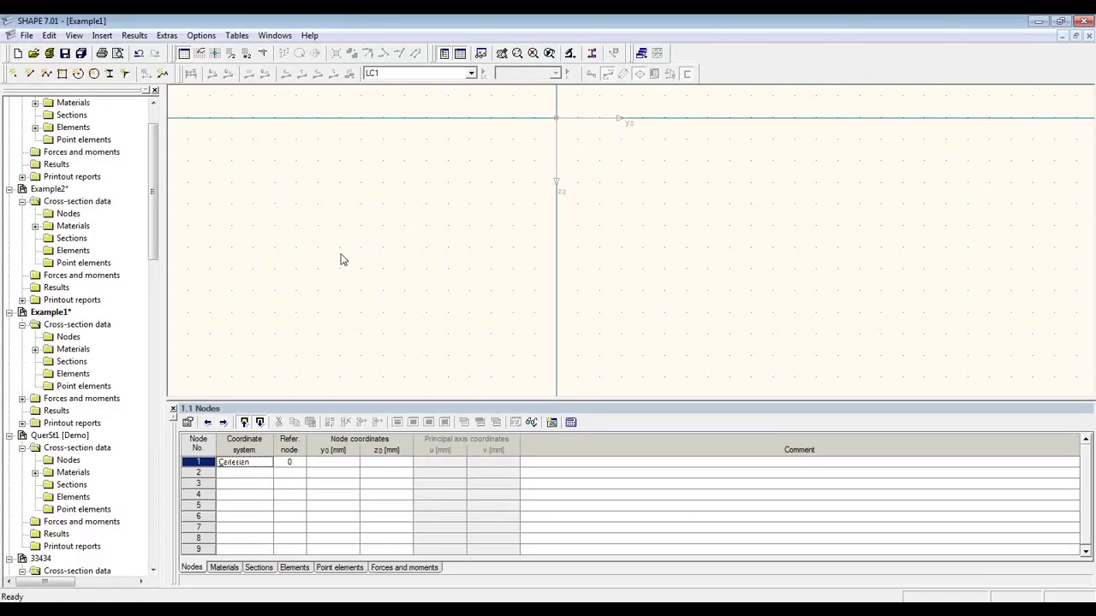
Step: Insert a rolled IPE 500 I-section and place it with its upper flange centred on the coordinate origin
{"action": "left_click", "coordinate": [117, 76]}
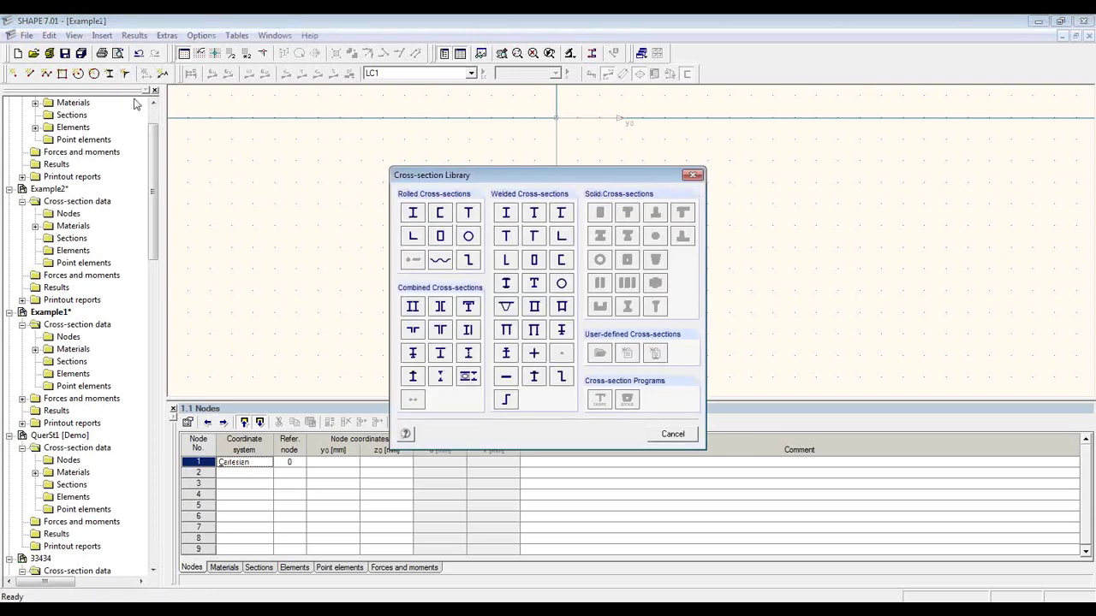
{"action": "left_click", "coordinate": [419, 218]}
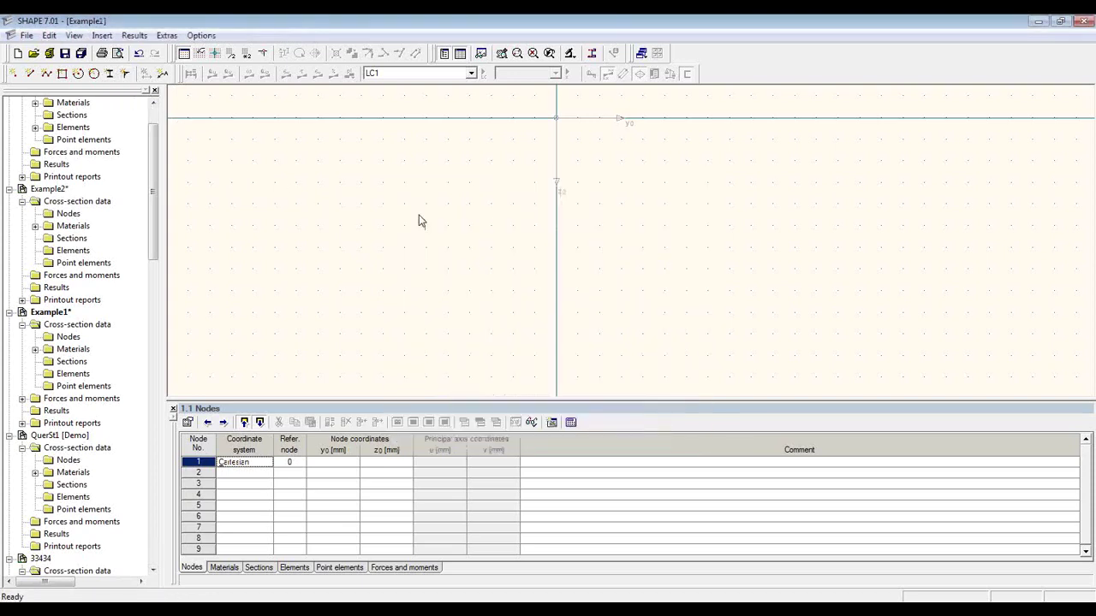
{"action": "left_click_drag", "start_coordinate": [467, 227], "coordinate": [473, 261]}
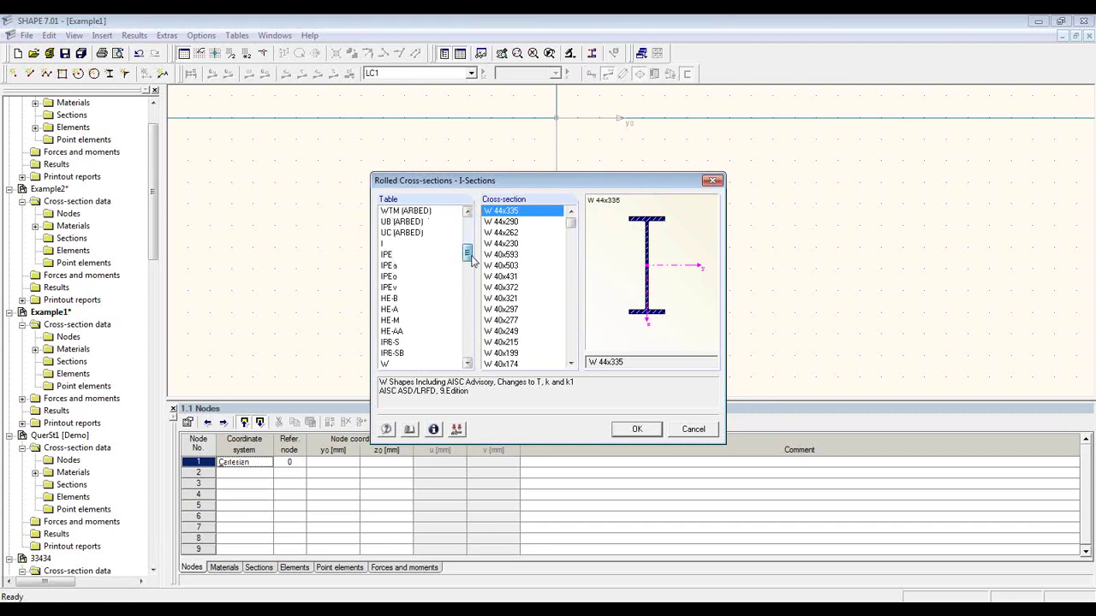
{"action": "left_click", "coordinate": [417, 255]}
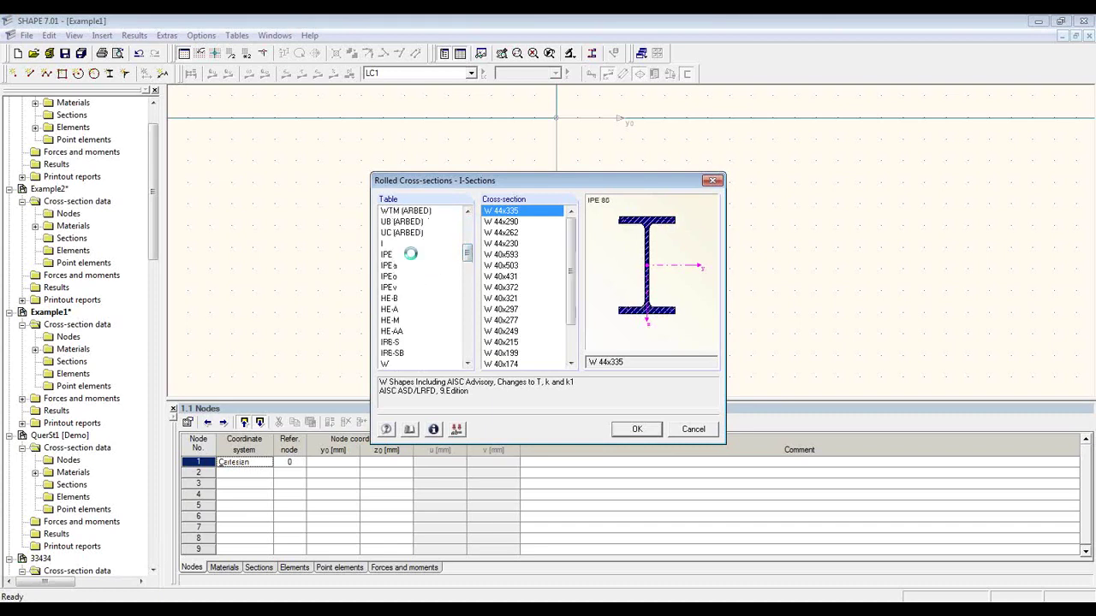
{"action": "scroll", "coordinate": [504, 310], "scroll_direction": "down", "scroll_amount": 1}
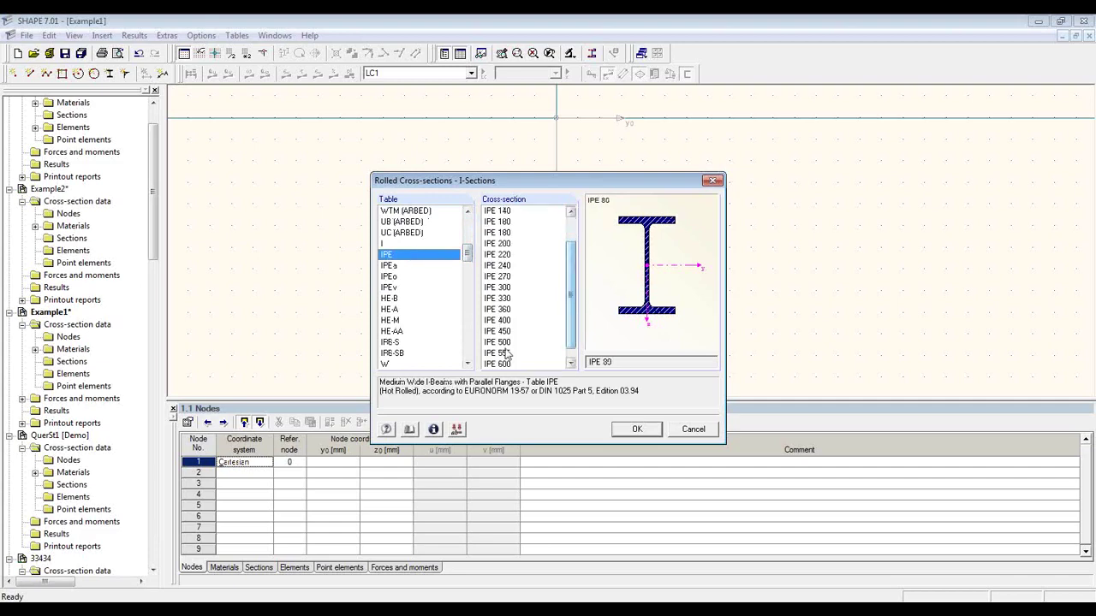
{"action": "left_click", "coordinate": [498, 342]}
{"action": "left_click", "coordinate": [636, 429]}
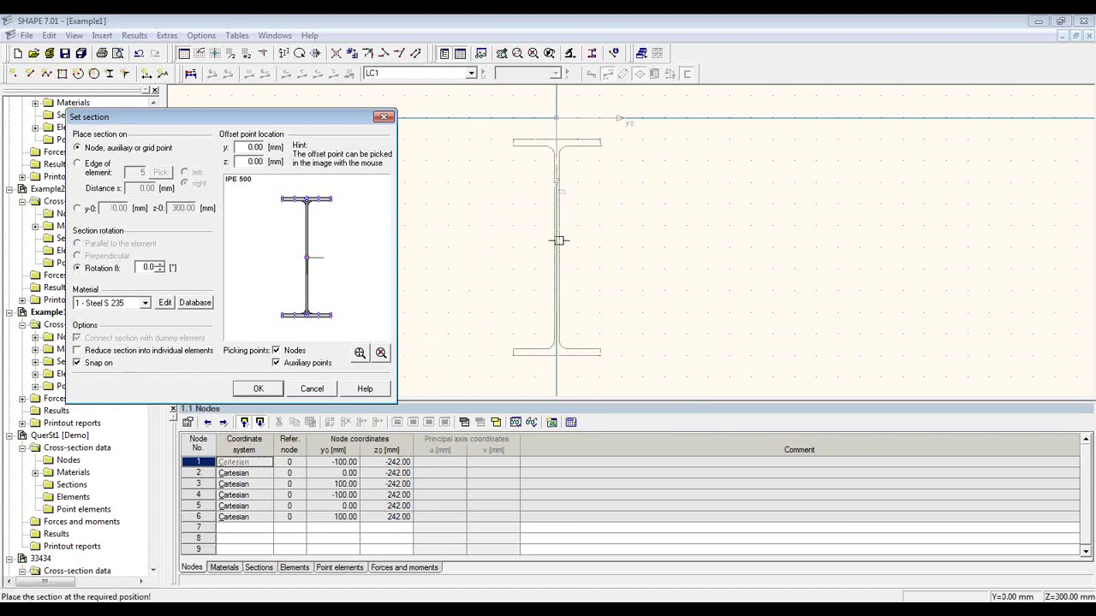
{"action": "left_click", "coordinate": [557, 219]}
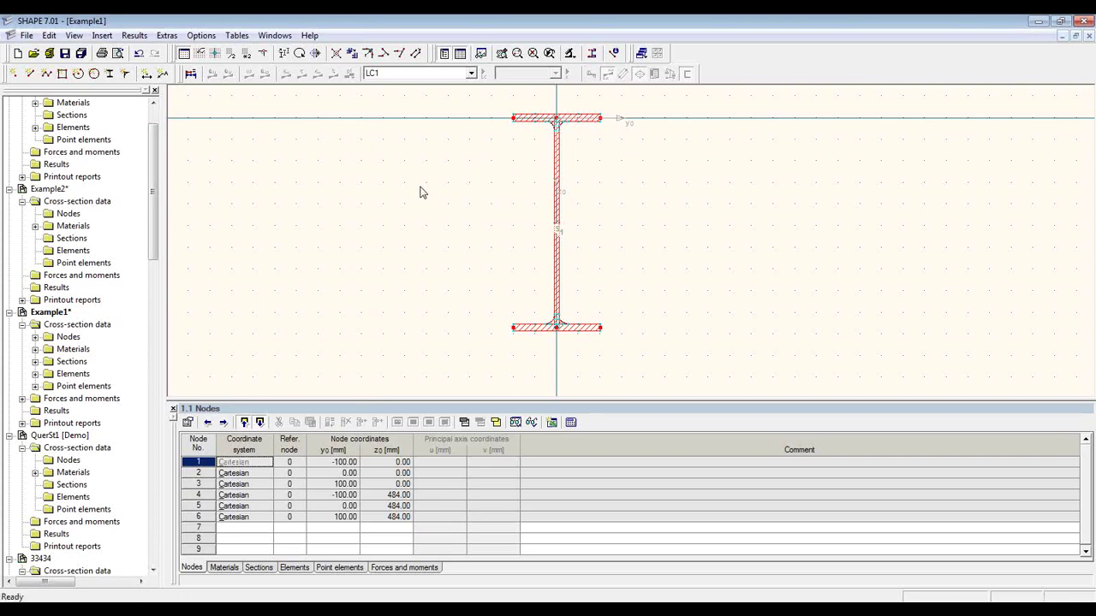
Step: Choose the rolled I-section HE-A 220 from the cross-section library as the second section
{"action": "left_click", "coordinate": [109, 74]}
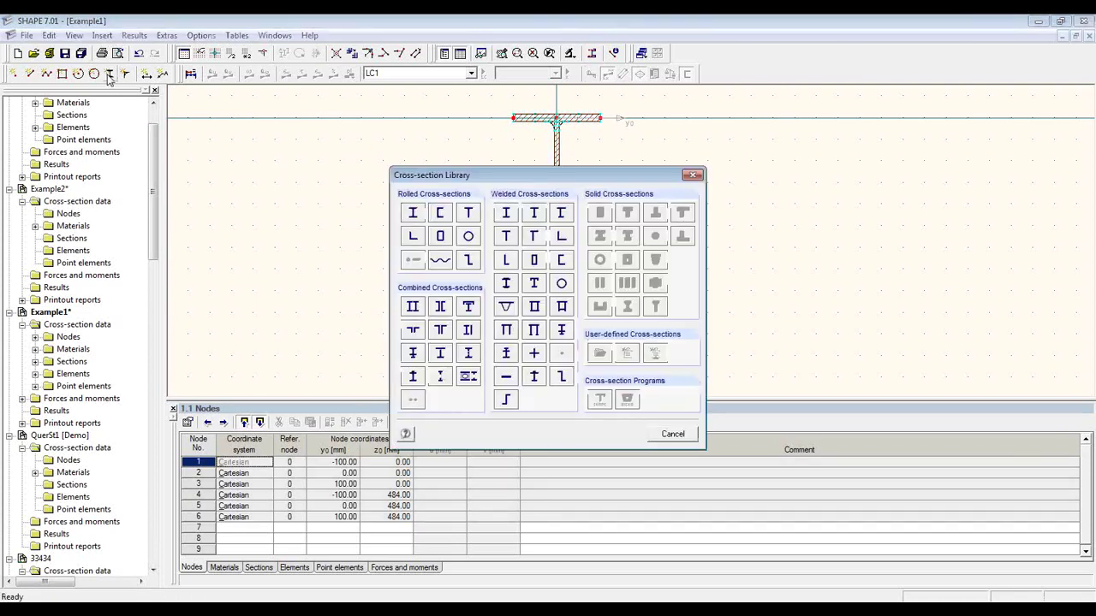
{"action": "left_click", "coordinate": [416, 216]}
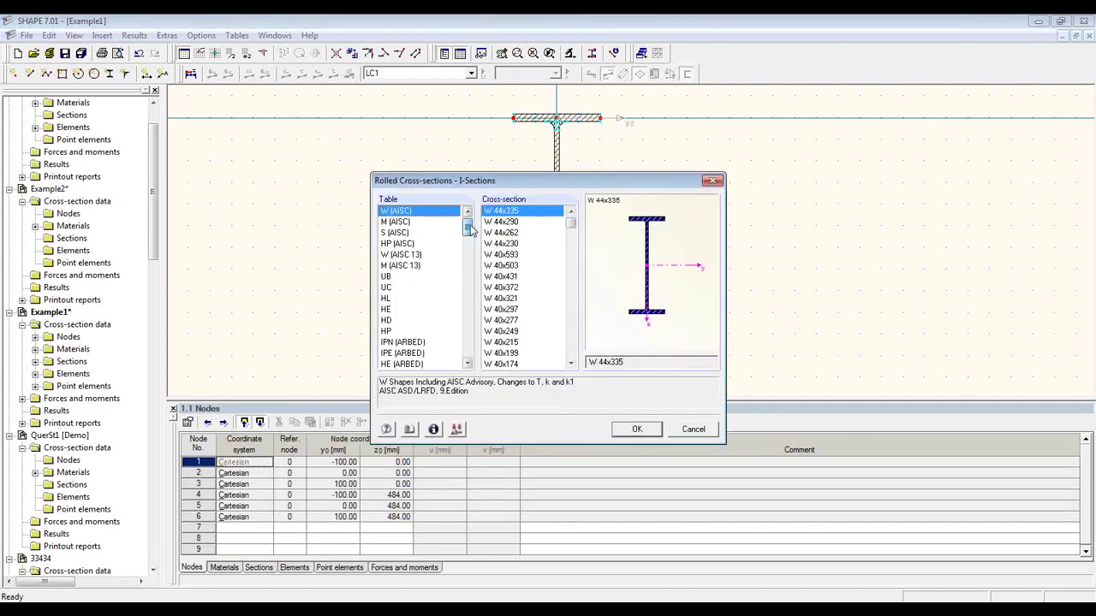
{"action": "left_click_drag", "start_coordinate": [469, 231], "coordinate": [468, 257]}
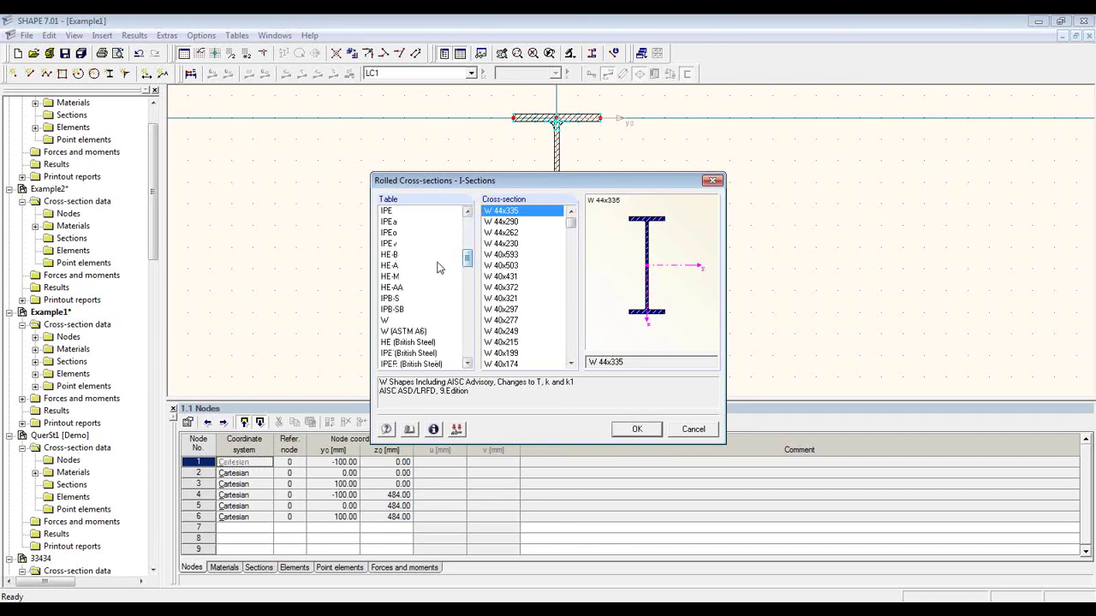
{"action": "left_click", "coordinate": [437, 267]}
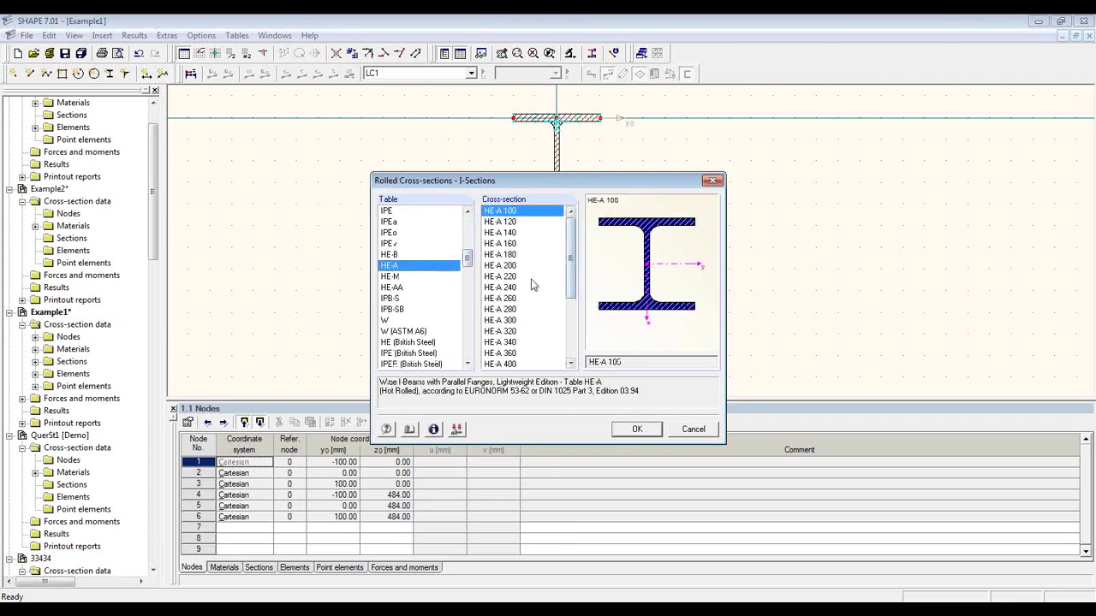
{"action": "left_click", "coordinate": [531, 277]}
{"action": "left_click", "coordinate": [649, 428]}
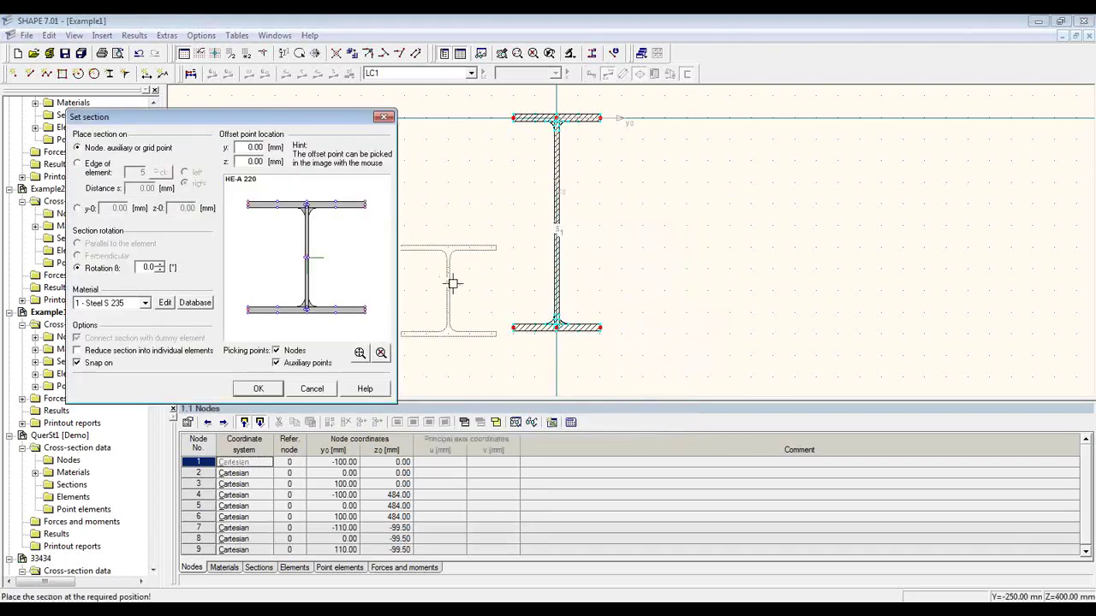
Step: Rotate the HE-A 220 by 90° and pick its offset point on the left flange's outer face, at y -104.90 mm and z 0
{"action": "left_click_drag", "start_coordinate": [310, 118], "coordinate": [426, 102]}
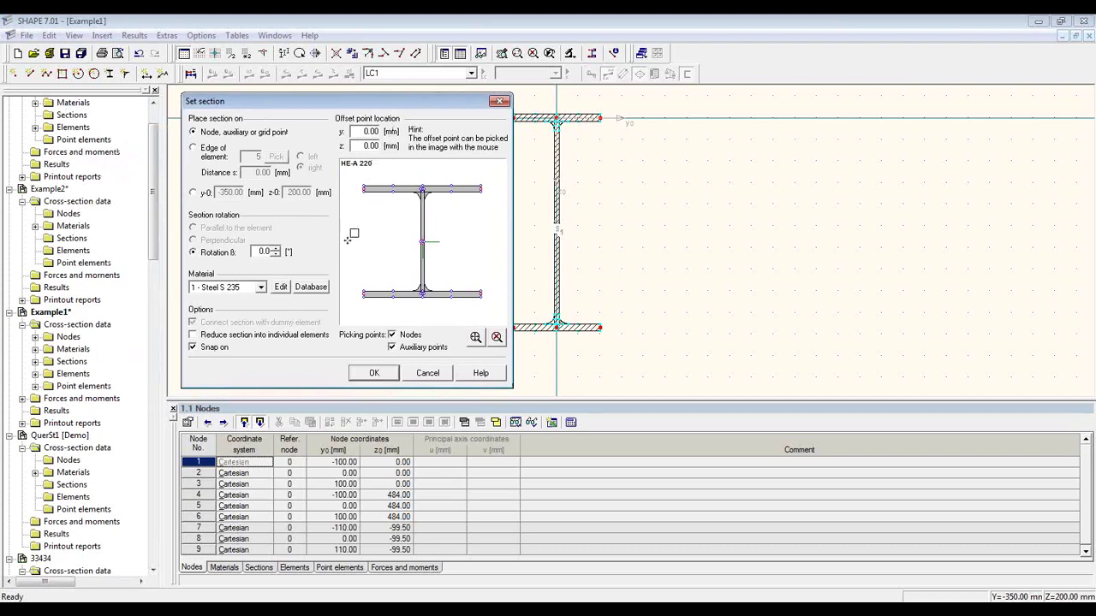
{"action": "left_click", "coordinate": [275, 250]}
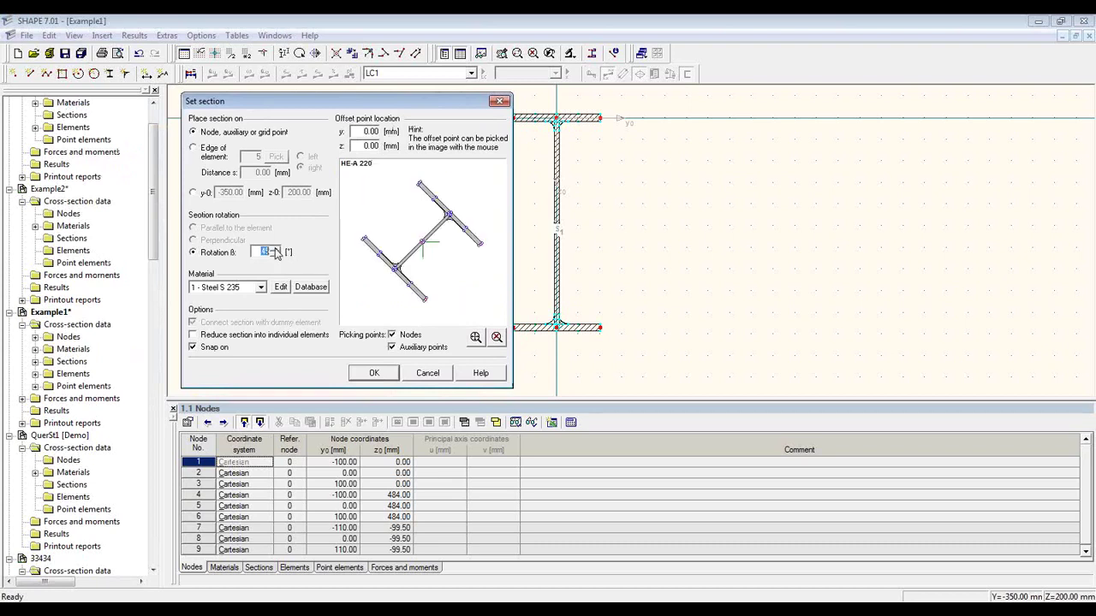
{"action": "left_click", "coordinate": [275, 251]}
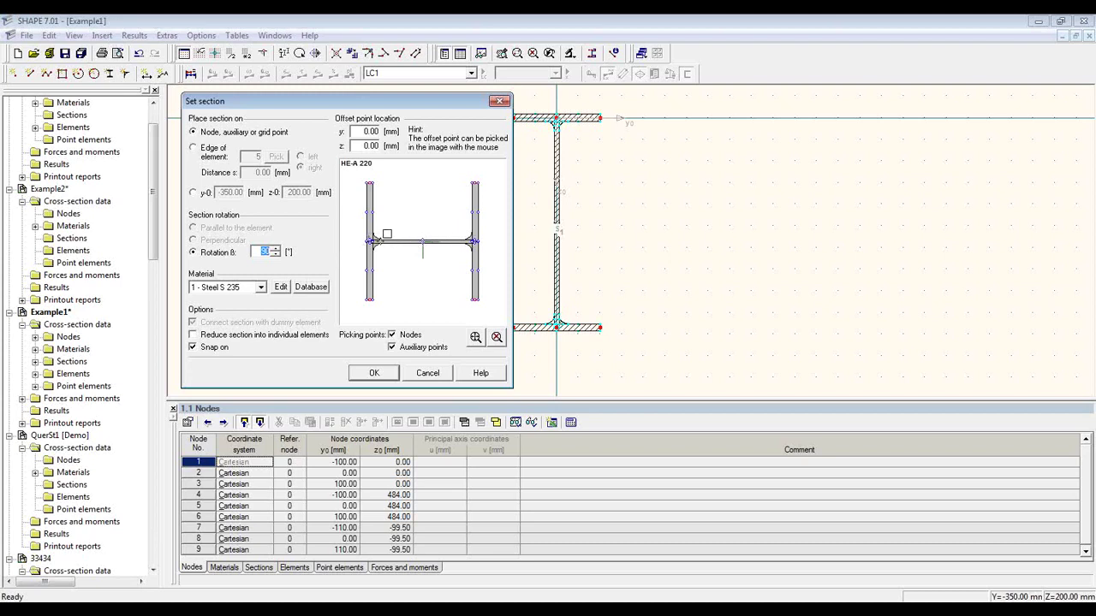
{"action": "type", "text": "90"}
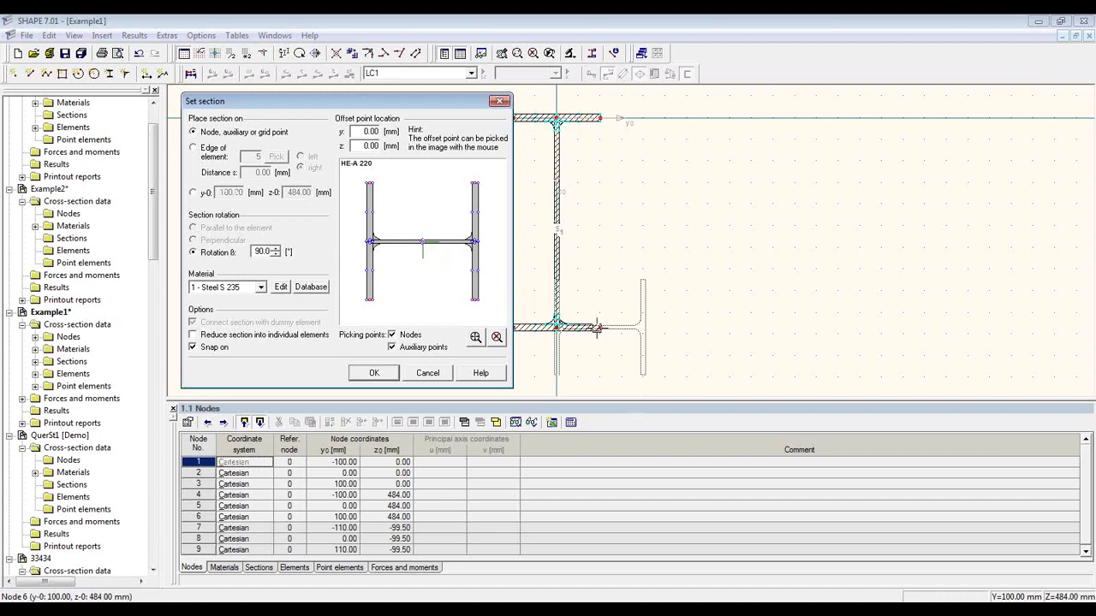
{"action": "scroll", "coordinate": [353, 252], "scroll_direction": "up", "scroll_amount": 2}
{"action": "scroll", "coordinate": [354, 252], "scroll_direction": "up", "scroll_amount": 2}
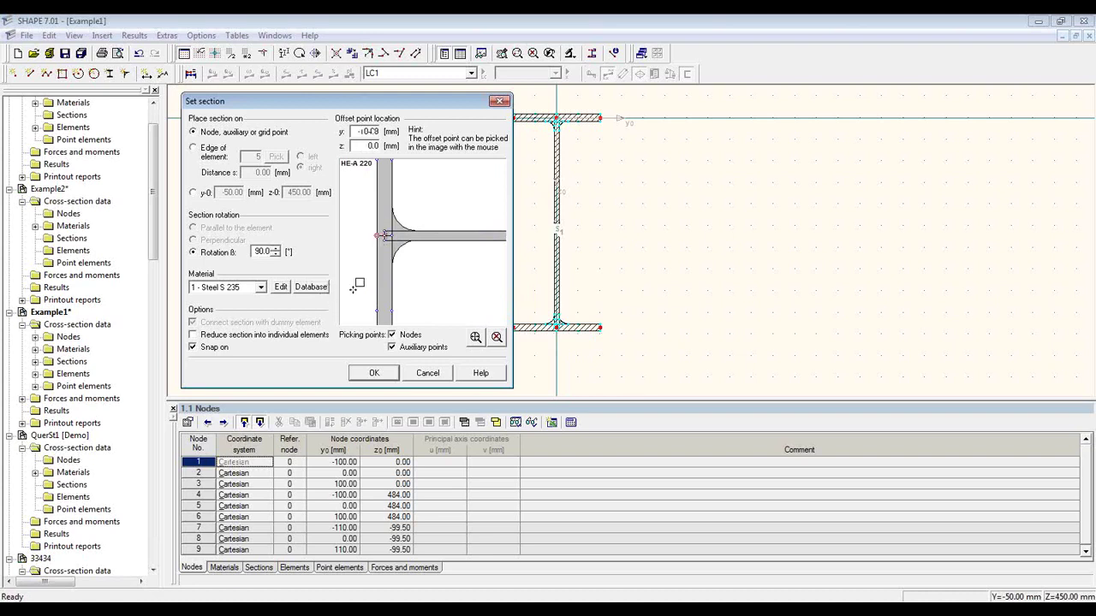
{"action": "scroll", "coordinate": [360, 272], "scroll_direction": "down", "scroll_amount": 4}
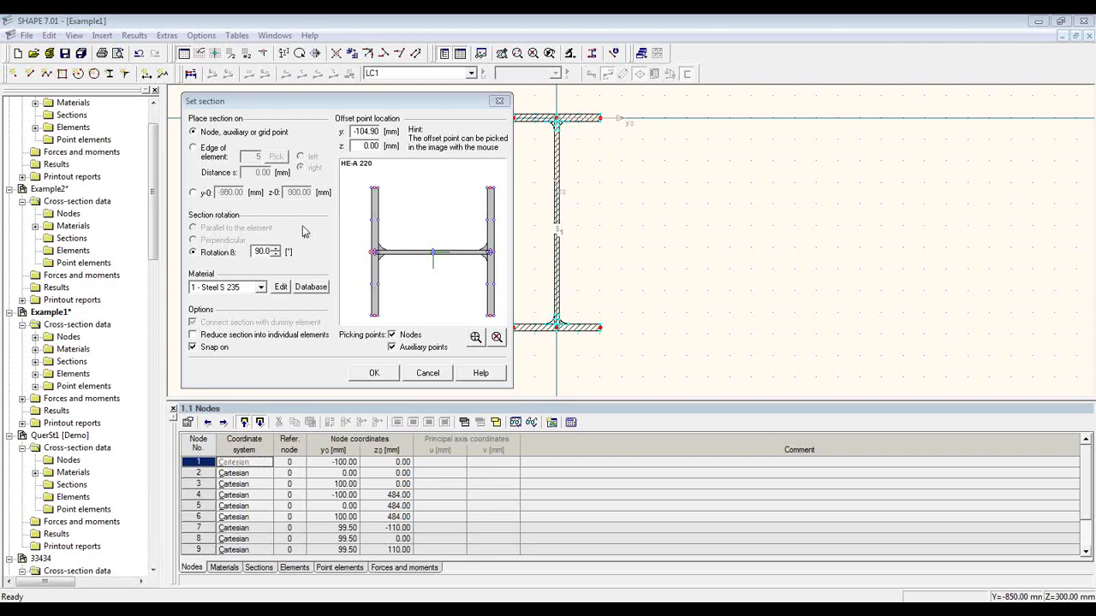
Step: Place the HE-A 220 on the right edge of element 5, the IPE 500 web, at a distance of 180 mm
{"action": "left_click", "coordinate": [214, 155]}
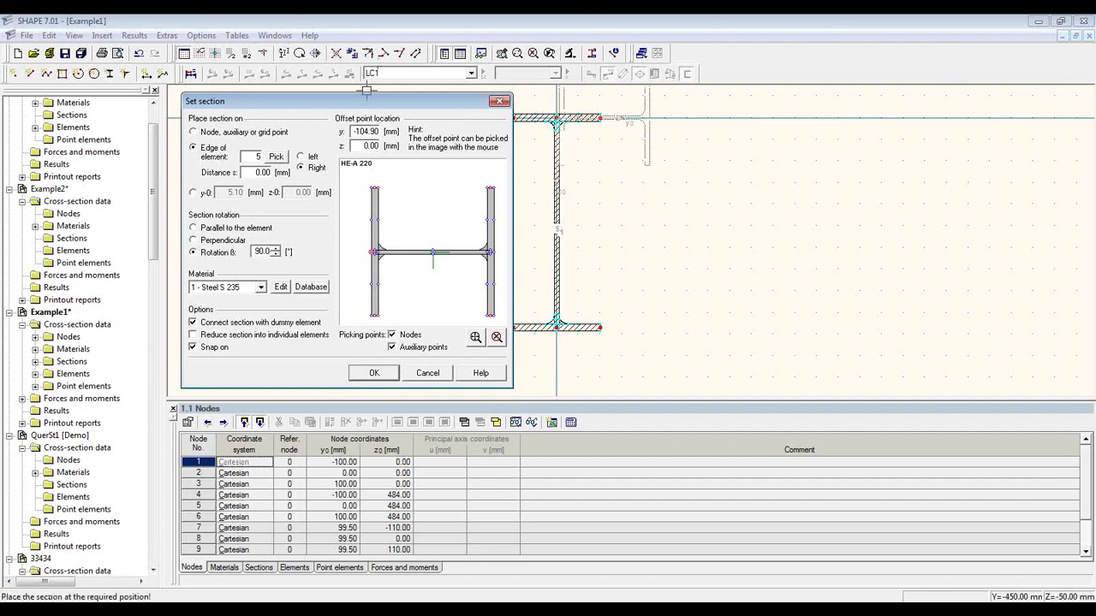
{"action": "left_click_drag", "start_coordinate": [366, 101], "coordinate": [310, 93]}
{"action": "left_click", "coordinate": [219, 148]}
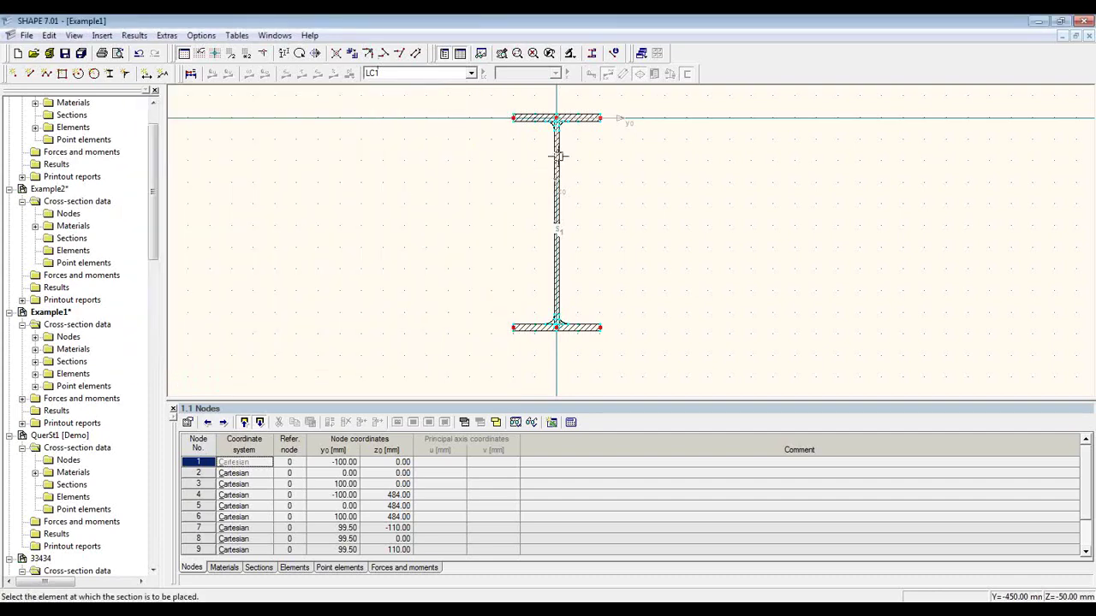
{"action": "left_click", "coordinate": [558, 152]}
{"action": "left_click", "coordinate": [539, 223]}
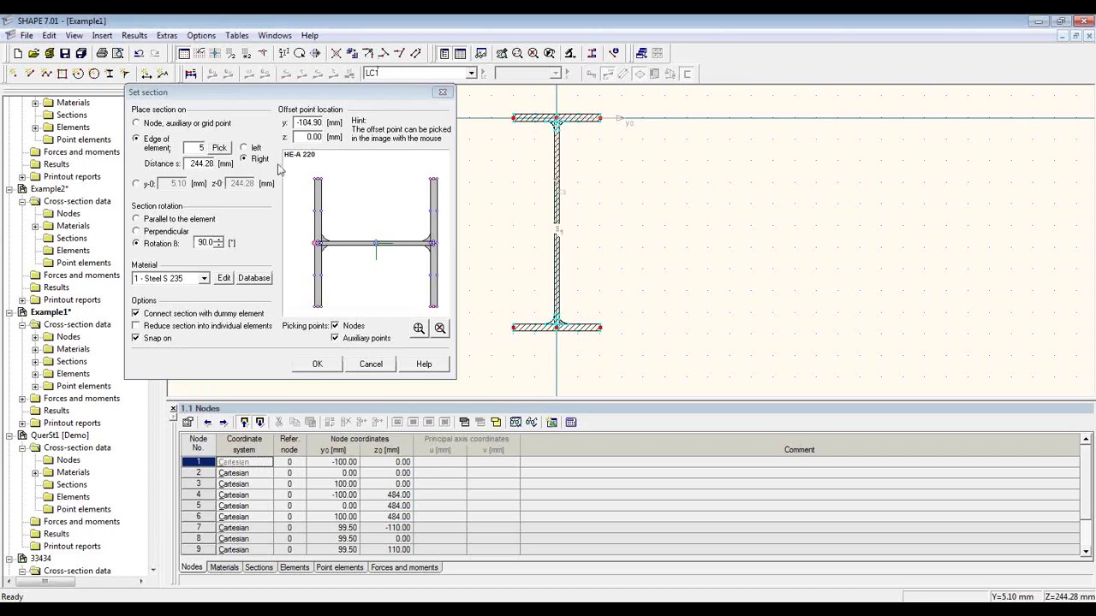
{"action": "left_click", "coordinate": [559, 203]}
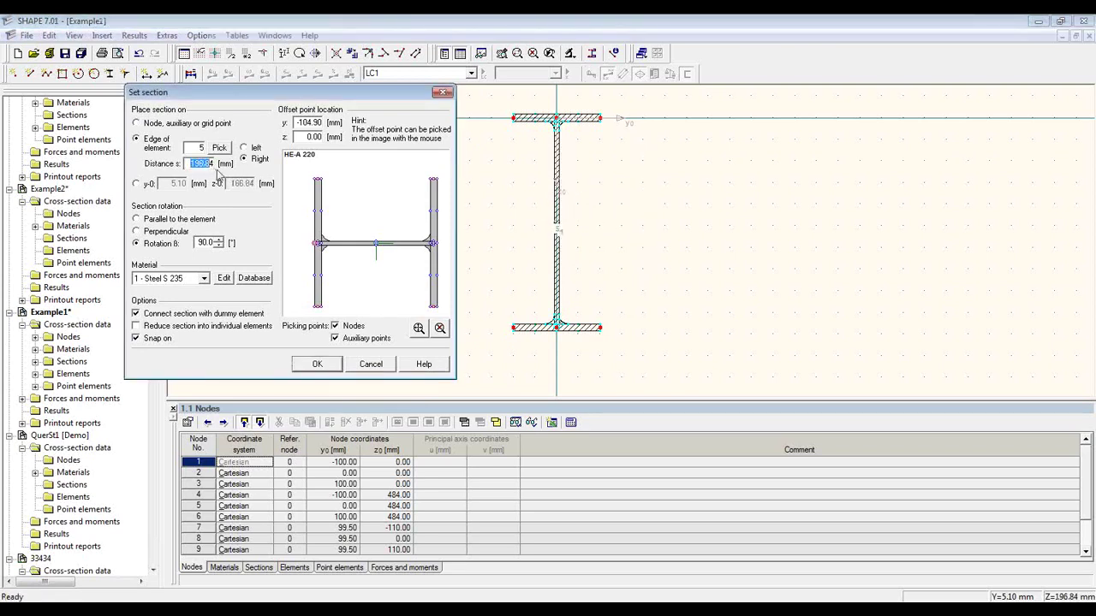
{"action": "type", "text": "14"}
{"action": "left_click", "coordinate": [327, 368]}
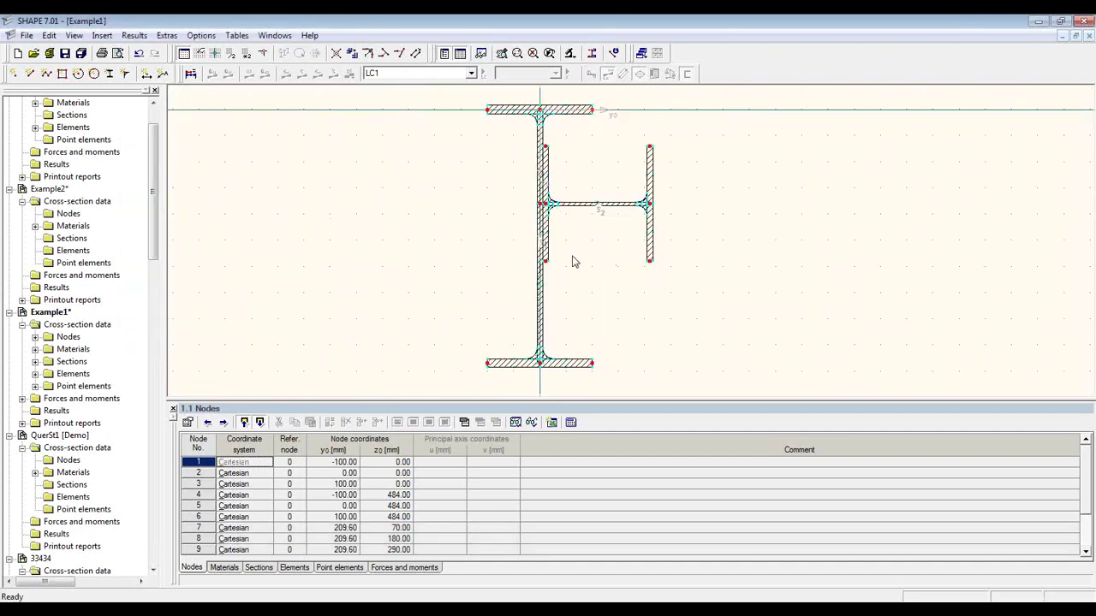
Step: Display the section details of the attached HE-A 220 to examine its dimensions and cross-section values
{"action": "left_click", "coordinate": [563, 112]}
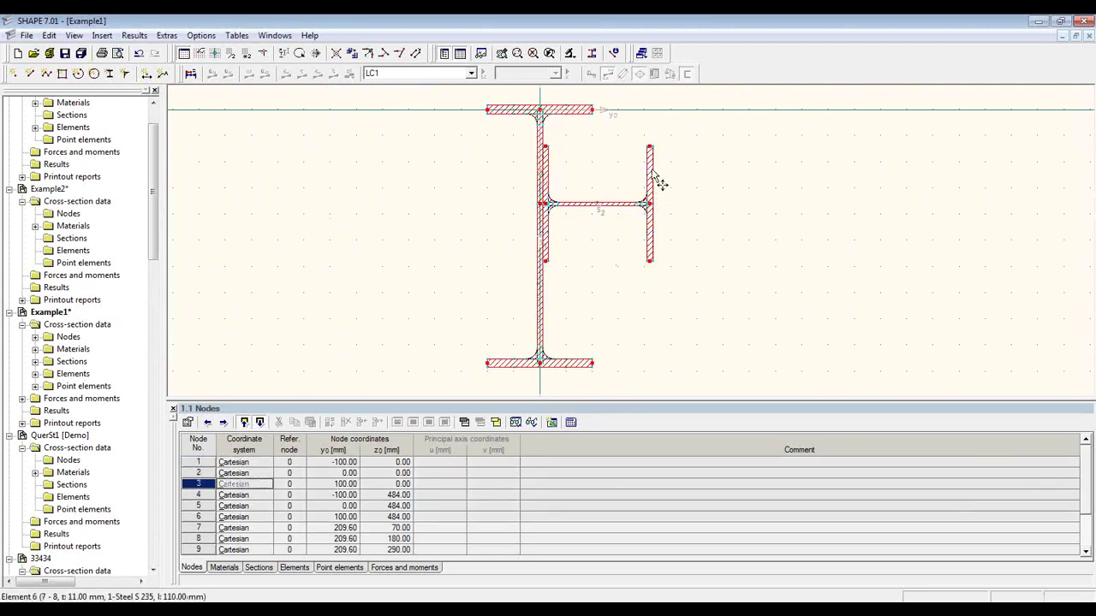
{"action": "left_click", "coordinate": [656, 172]}
{"action": "right_click", "coordinate": [655, 172]}
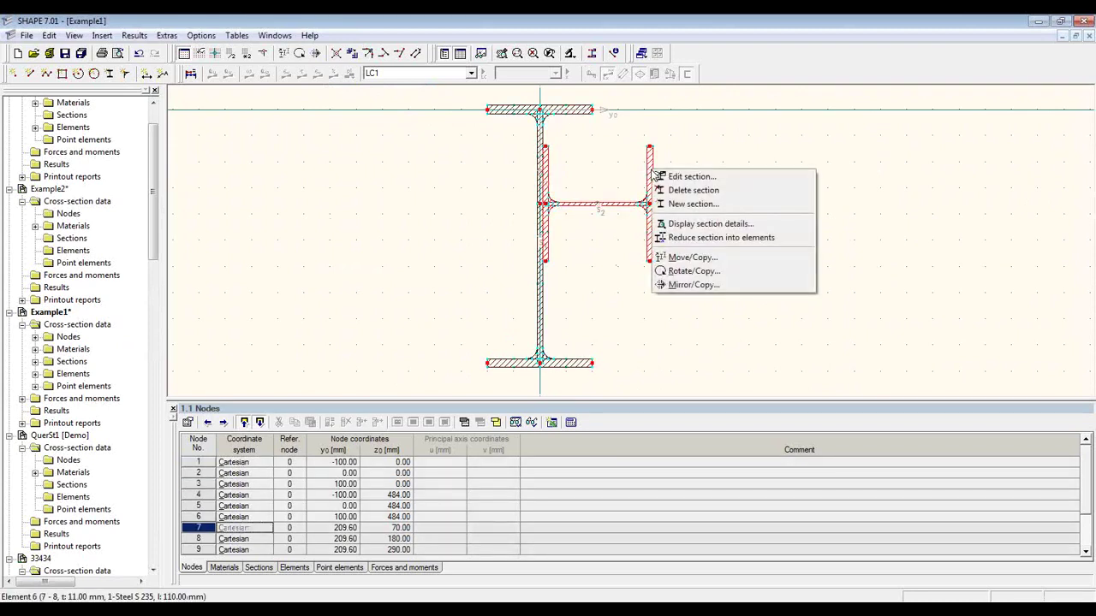
{"action": "left_click", "coordinate": [730, 226]}
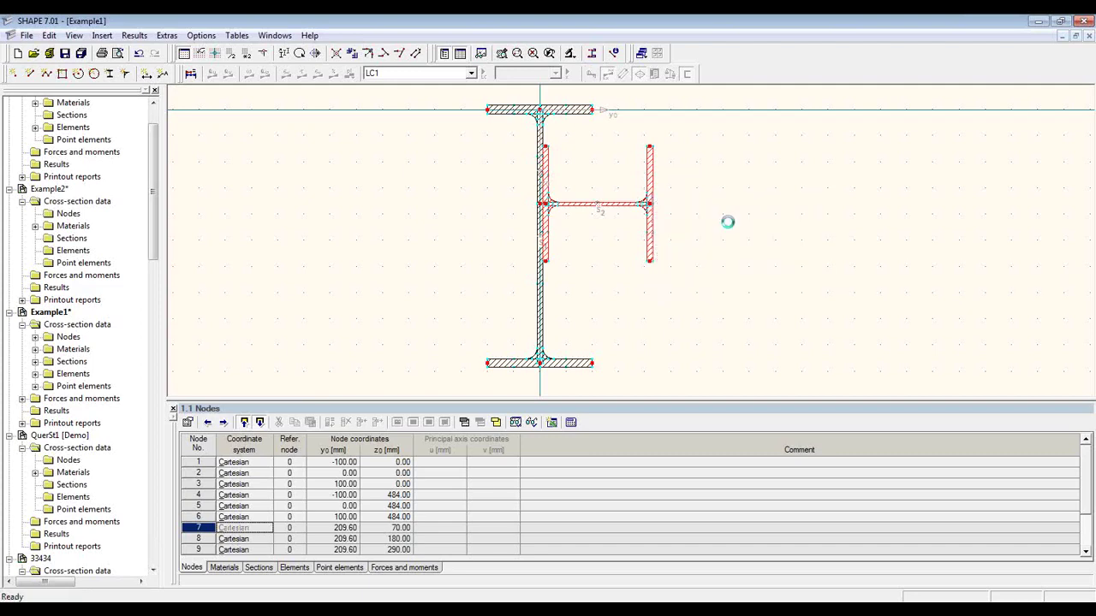
{"action": "mouse_move", "coordinate": [574, 190]}
{"action": "left_mouse_down"}
{"action": "mouse_move", "coordinate": [579, 253]}
{"action": "mouse_move", "coordinate": [579, 182]}
{"action": "left_mouse_up"}
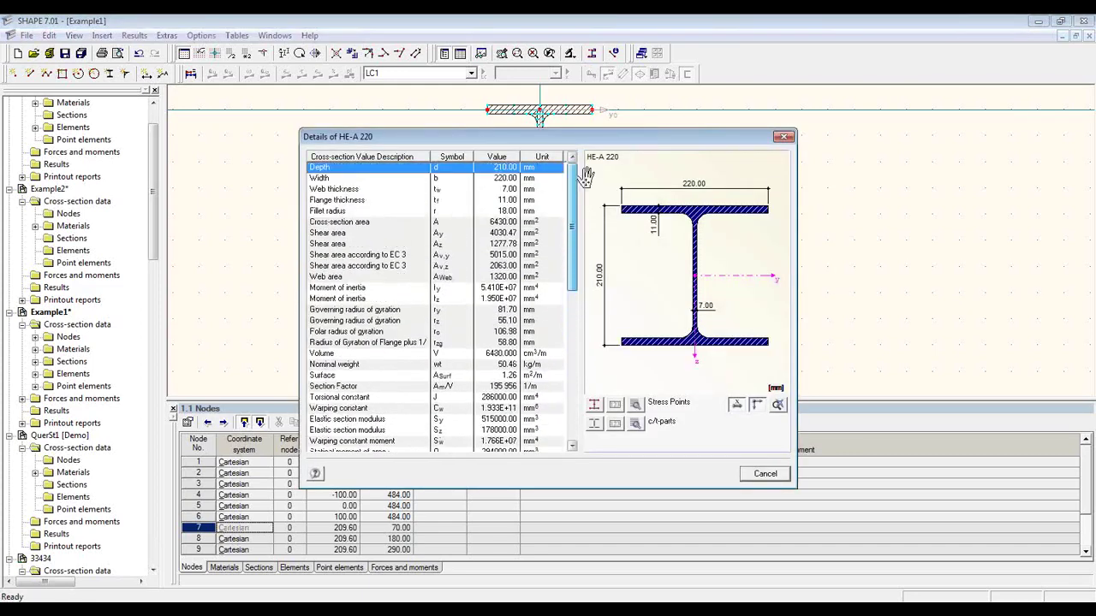
Step: Close the section details and reduce the attached HE-A 220 section into individual elements
{"action": "left_click", "coordinate": [765, 473]}
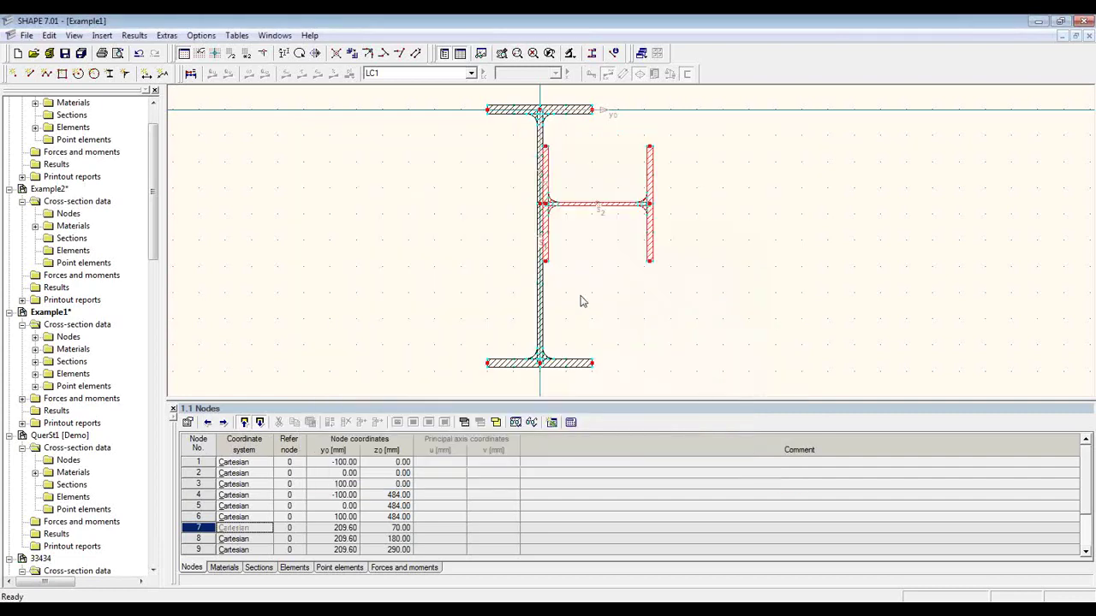
{"action": "left_click", "coordinate": [577, 291]}
{"action": "scroll", "coordinate": [613, 183], "scroll_direction": "up", "scroll_amount": 1}
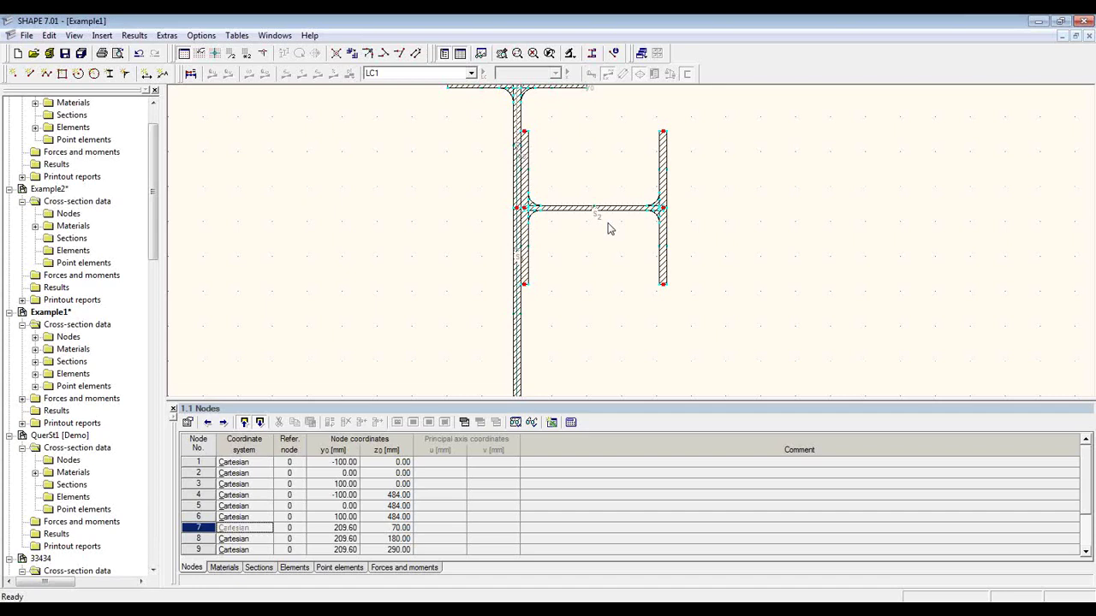
{"action": "scroll", "coordinate": [607, 228], "scroll_direction": "down", "scroll_amount": 1}
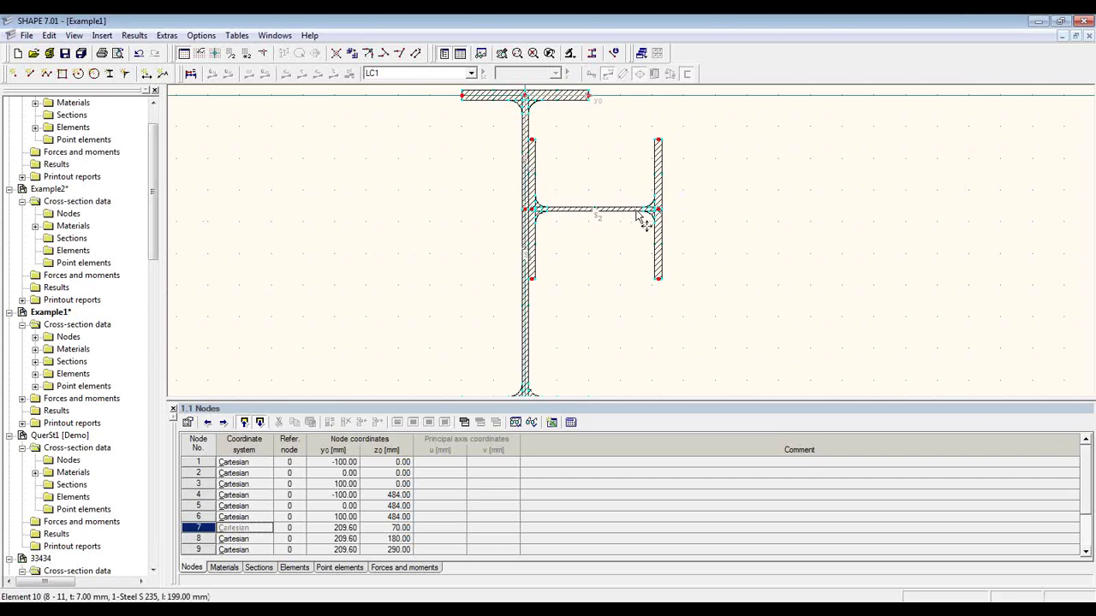
{"action": "left_click", "coordinate": [658, 171]}
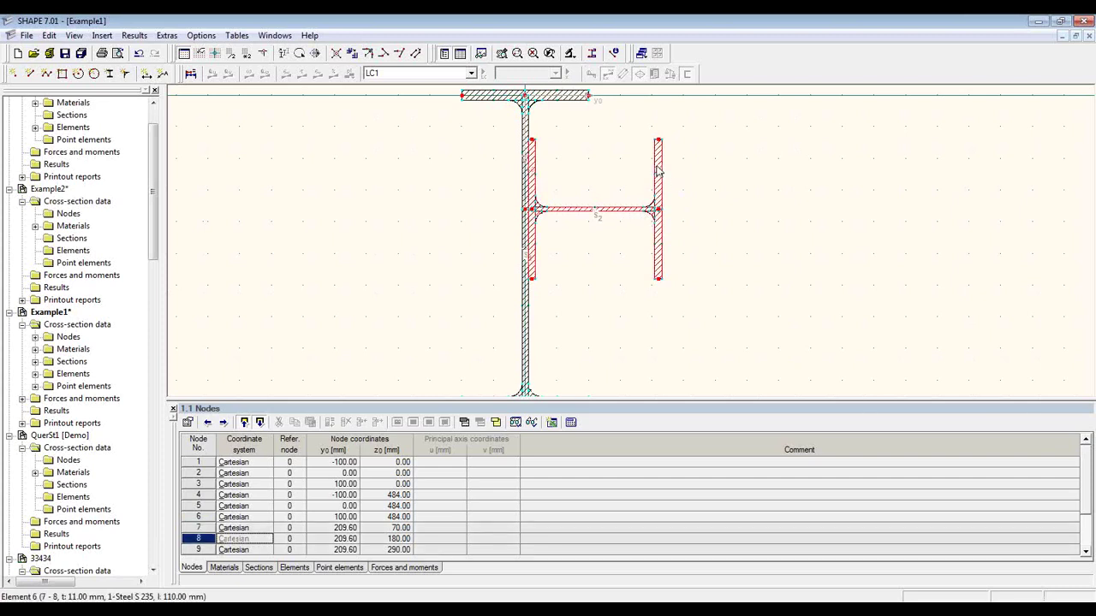
{"action": "right_click", "coordinate": [658, 171]}
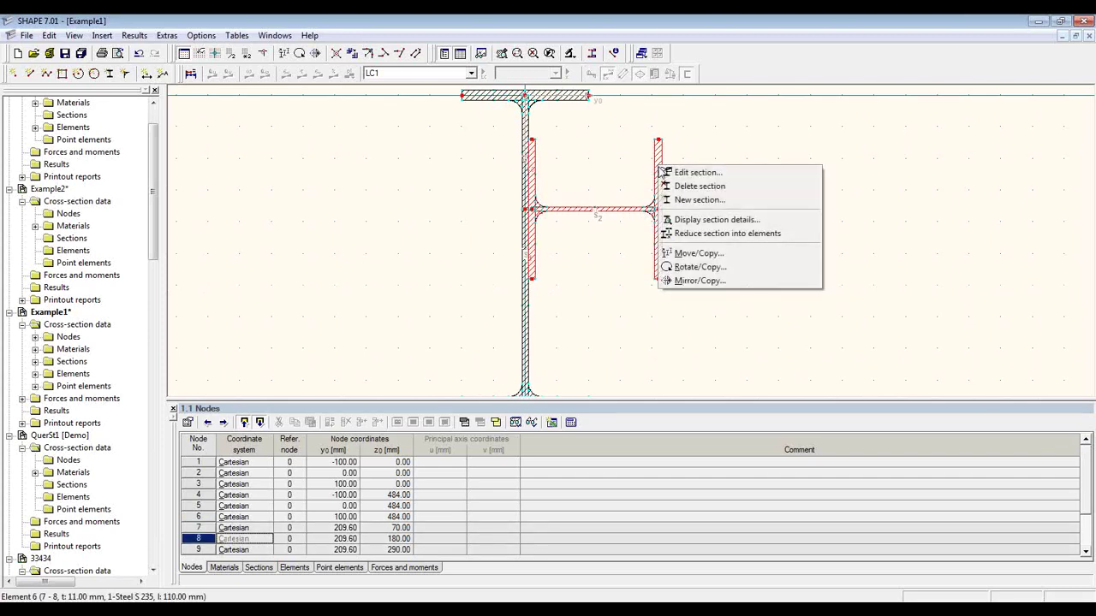
{"action": "left_click", "coordinate": [791, 242]}
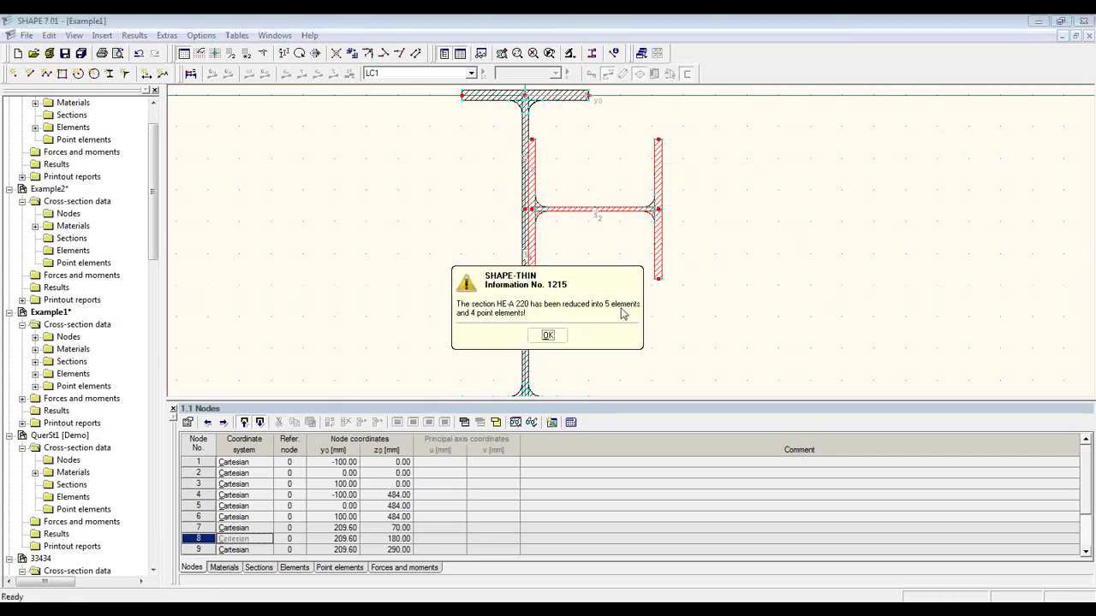
{"action": "left_click", "coordinate": [552, 336]}
Step: Select the separate flange, web and fillet elements of the reduced HE-A 220 one after another to examine them
{"action": "scroll", "coordinate": [617, 182], "scroll_direction": "up", "scroll_amount": 3}
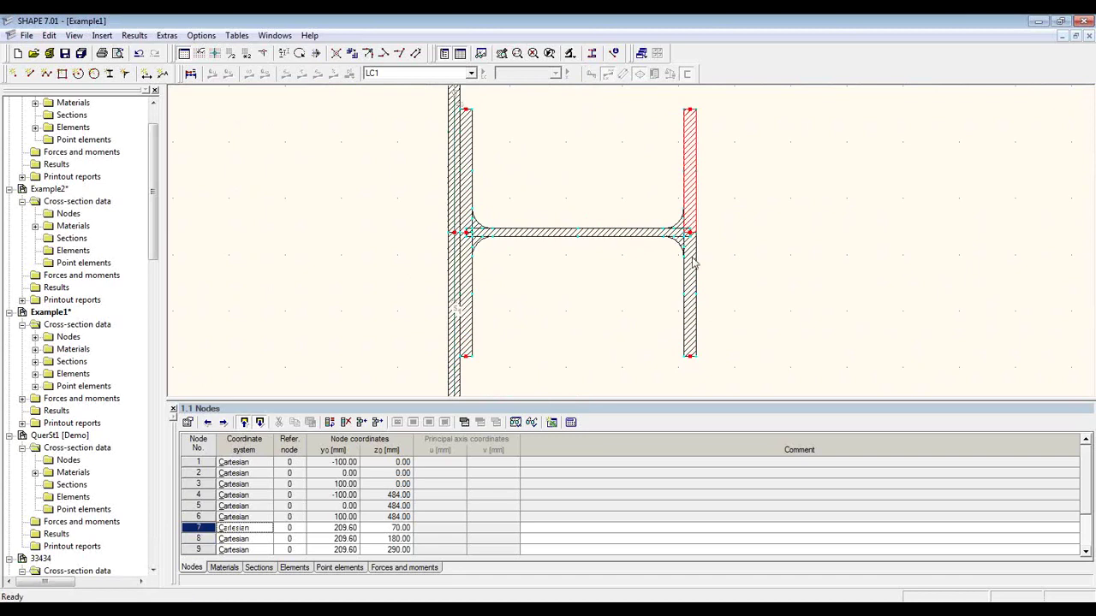
{"action": "left_click", "coordinate": [693, 269]}
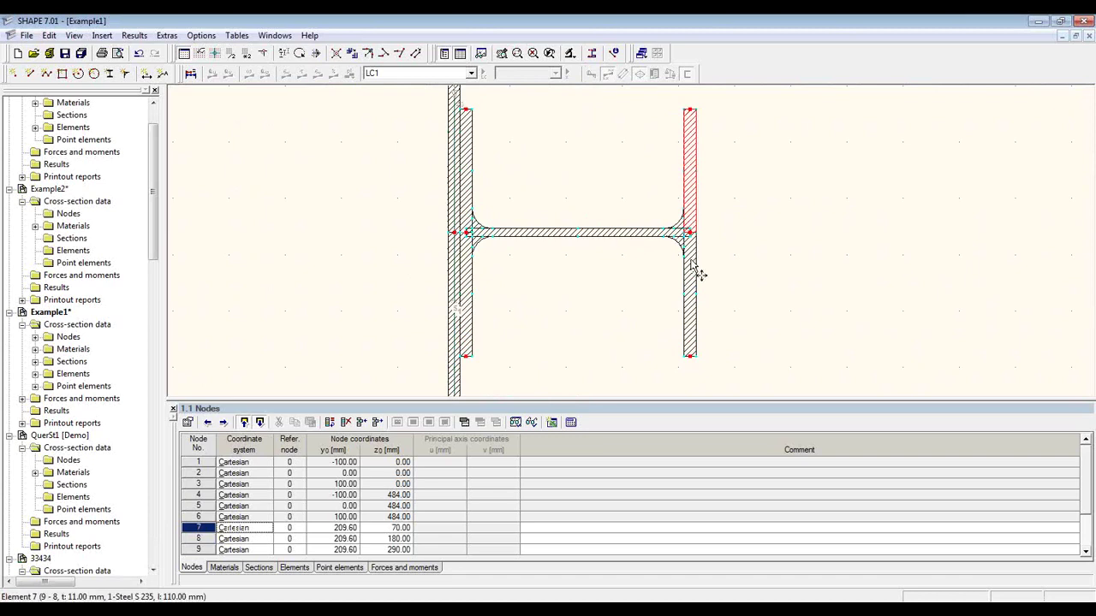
{"action": "left_click", "coordinate": [473, 191]}
{"action": "left_click", "coordinate": [472, 274]}
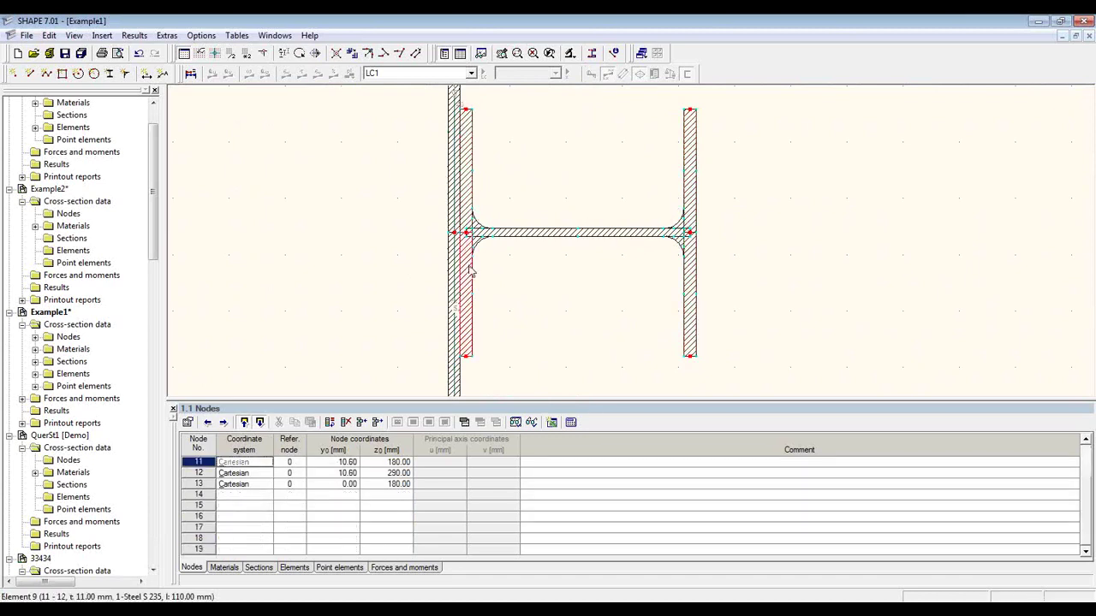
{"action": "left_click", "coordinate": [559, 240]}
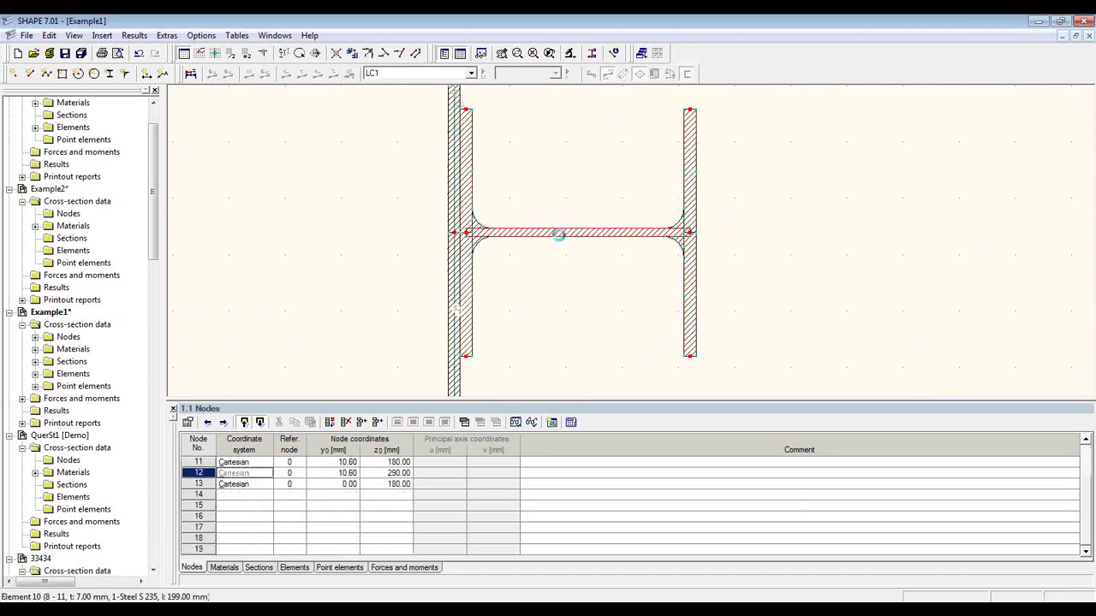
{"action": "left_click", "coordinate": [678, 225]}
{"action": "left_click", "coordinate": [684, 247]}
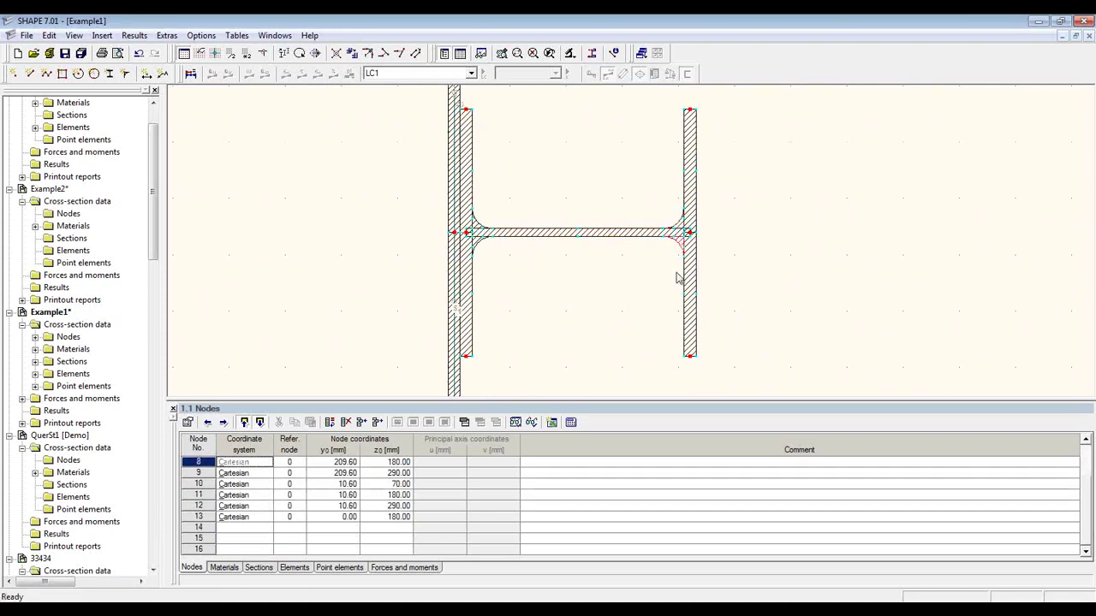
Step: Insert a 30 mm long opening in element 10, the HE-A 220 web, 65 mm from the element start, as a dummy element
{"action": "left_click", "coordinate": [526, 232]}
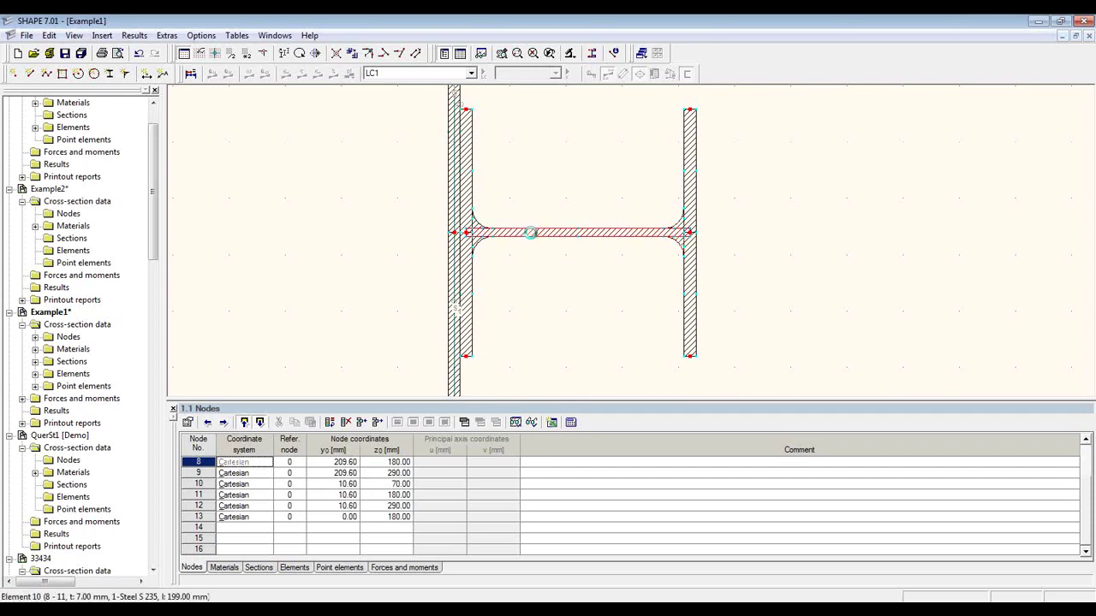
{"action": "right_click", "coordinate": [617, 237]}
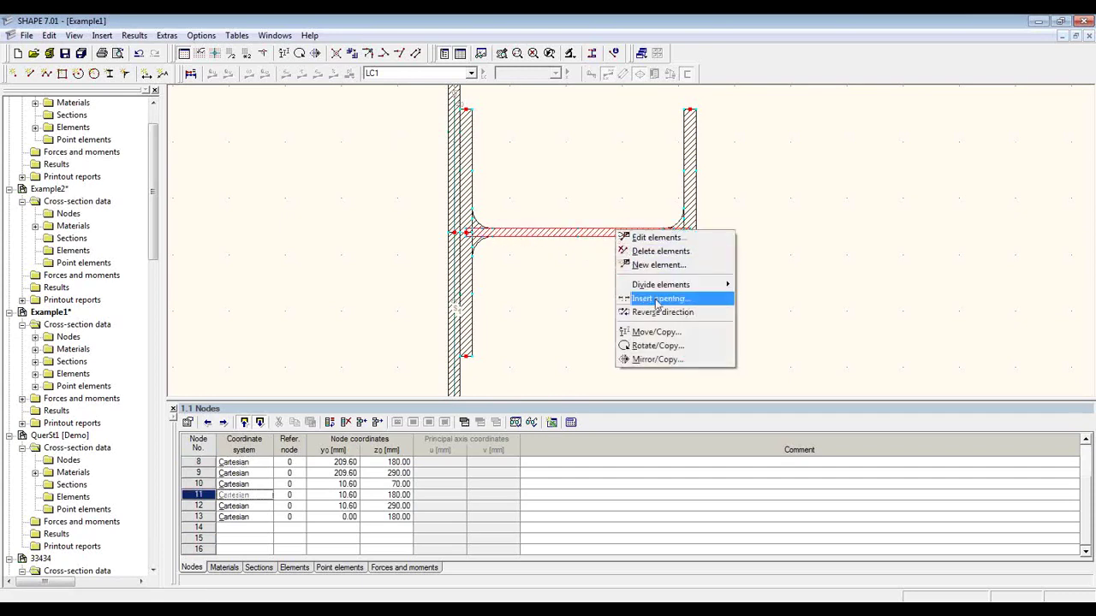
{"action": "left_click", "coordinate": [705, 302]}
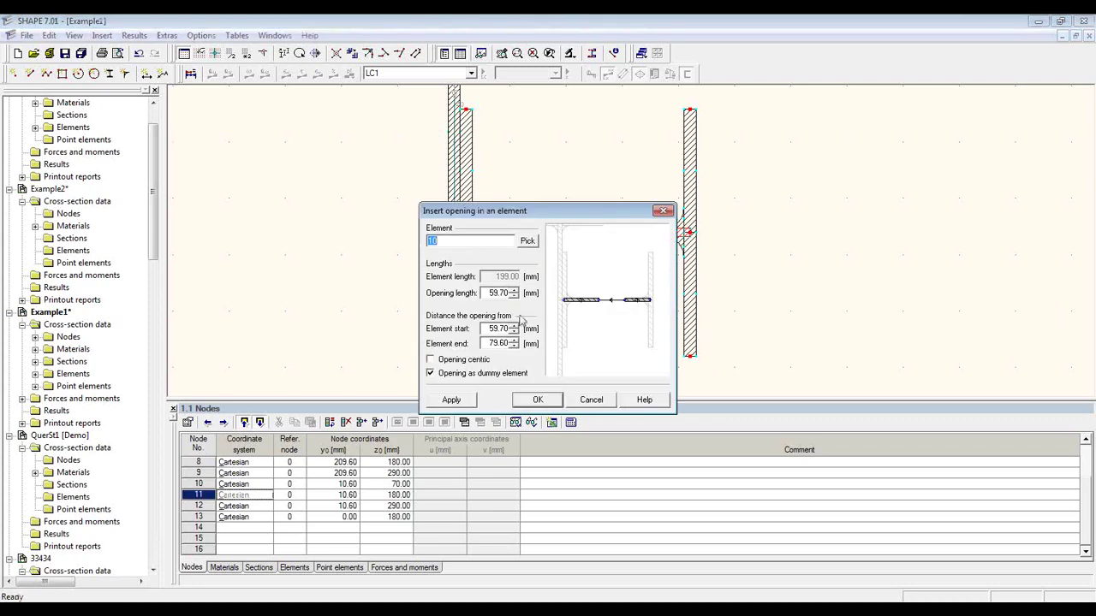
{"action": "left_click_drag", "start_coordinate": [488, 294], "coordinate": [513, 293]}
{"action": "type", "text": "30"}
{"action": "left_click_drag", "start_coordinate": [486, 329], "coordinate": [512, 332]}
{"action": "type", "text": "65"}
{"action": "left_click", "coordinate": [538, 400]}
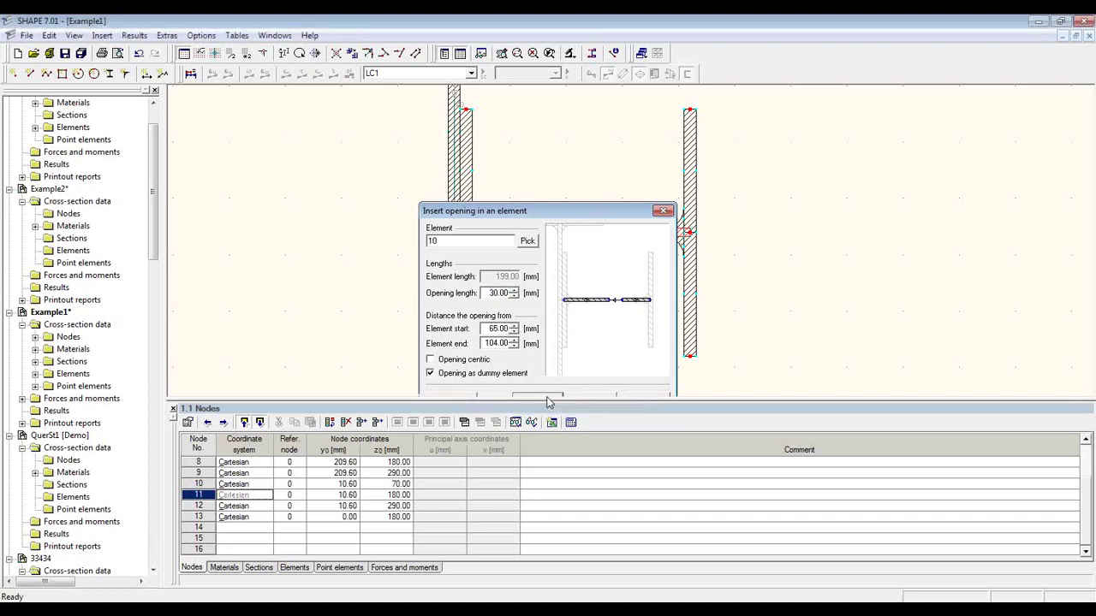
Step: Edit dummy element 14 across the web opening, activating its effective thickness for shear transfer
{"action": "scroll", "coordinate": [586, 256], "scroll_direction": "up", "scroll_amount": 3}
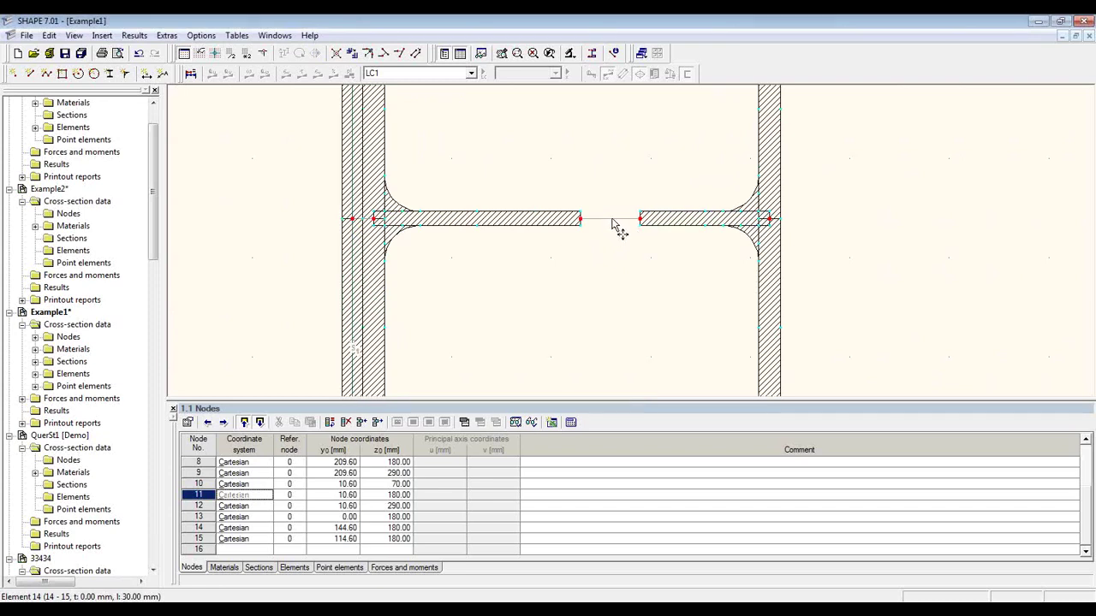
{"action": "left_click", "coordinate": [613, 221]}
{"action": "right_click", "coordinate": [613, 223]}
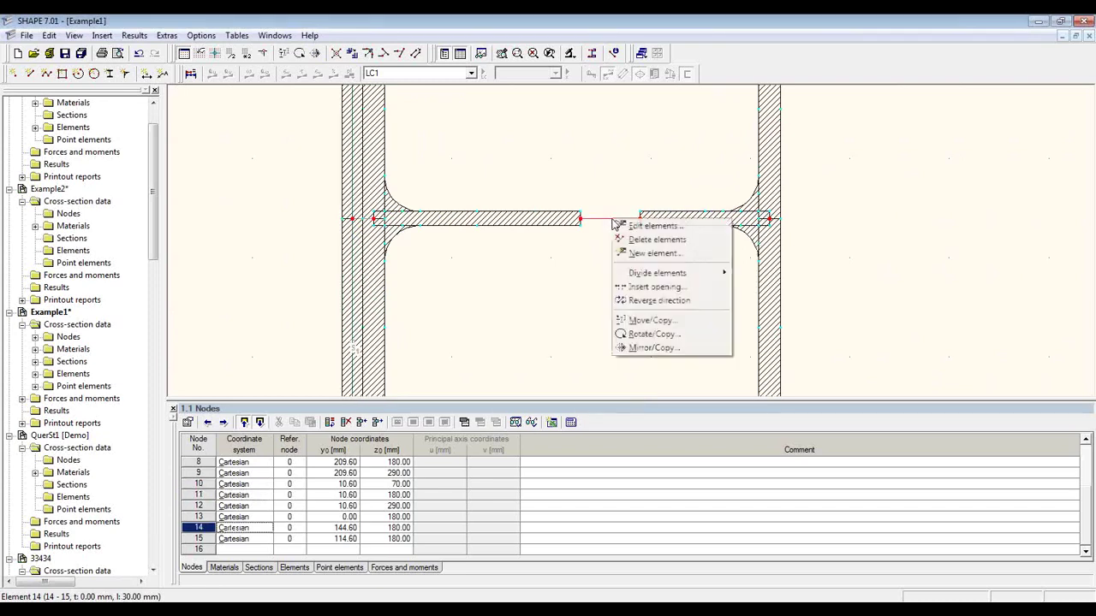
{"action": "left_click", "coordinate": [663, 229]}
{"action": "left_click_drag", "start_coordinate": [557, 172], "coordinate": [404, 135]}
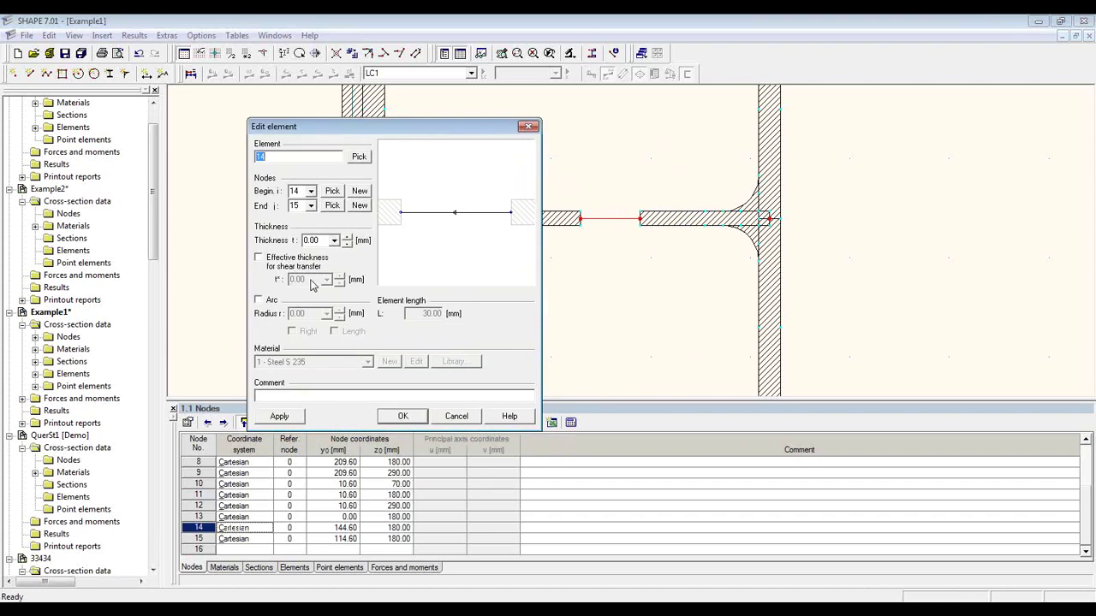
{"action": "left_click", "coordinate": [280, 261]}
{"action": "left_click", "coordinate": [402, 416]}
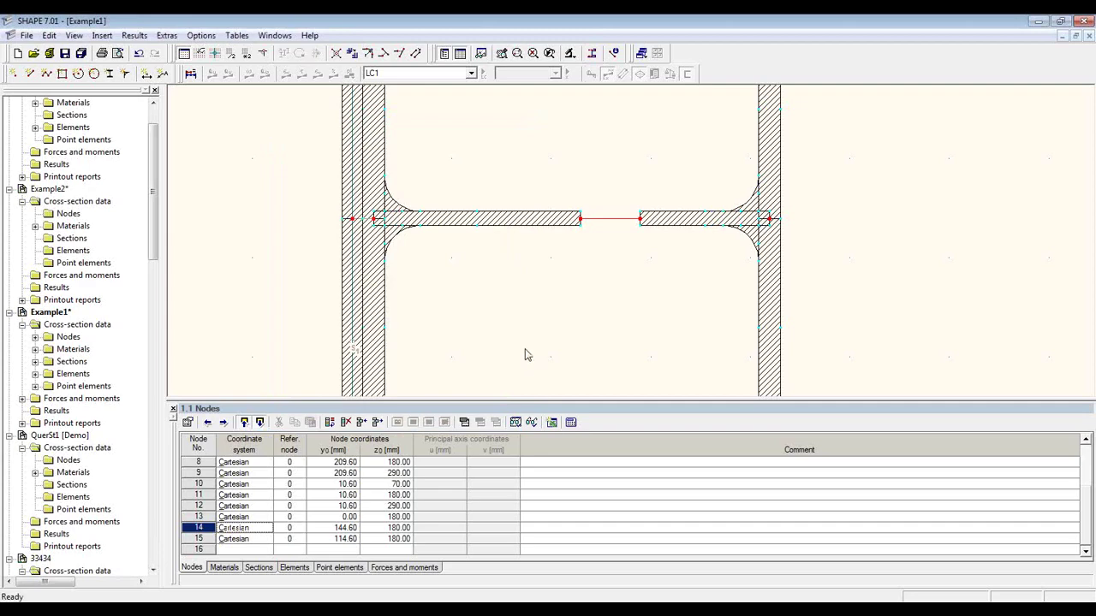
Step: Place a 10 mm radius rounding point element between the IPE web and the adjoining flange's lower end, at y 5.10 and z 290 mm
{"action": "scroll", "coordinate": [486, 357], "scroll_direction": "down", "scroll_amount": 1}
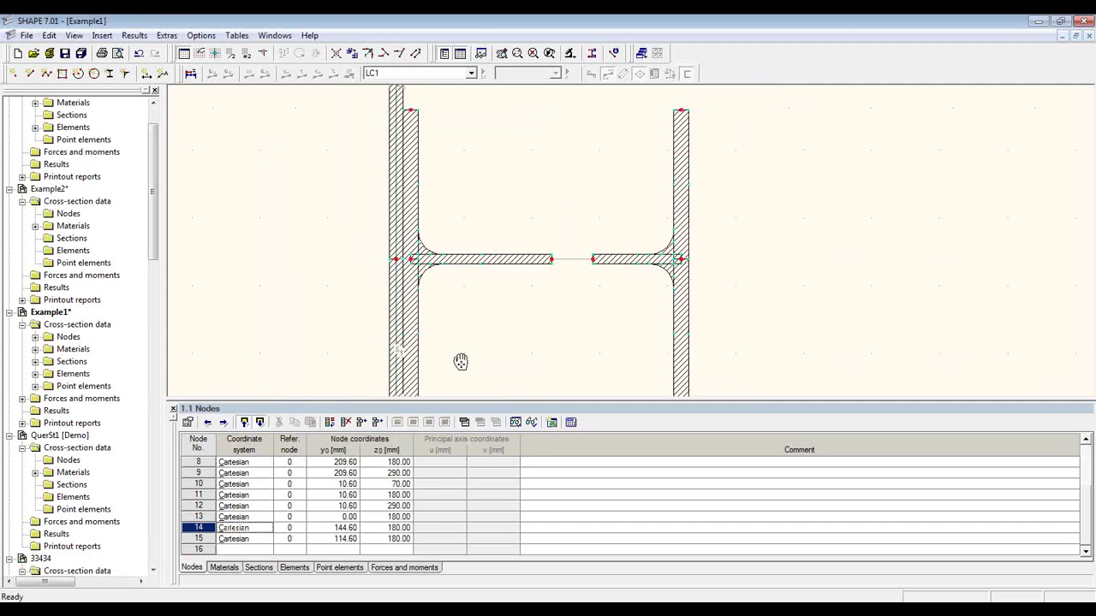
{"action": "middle_click_drag", "start_coordinate": [455, 360], "coordinate": [487, 299]}
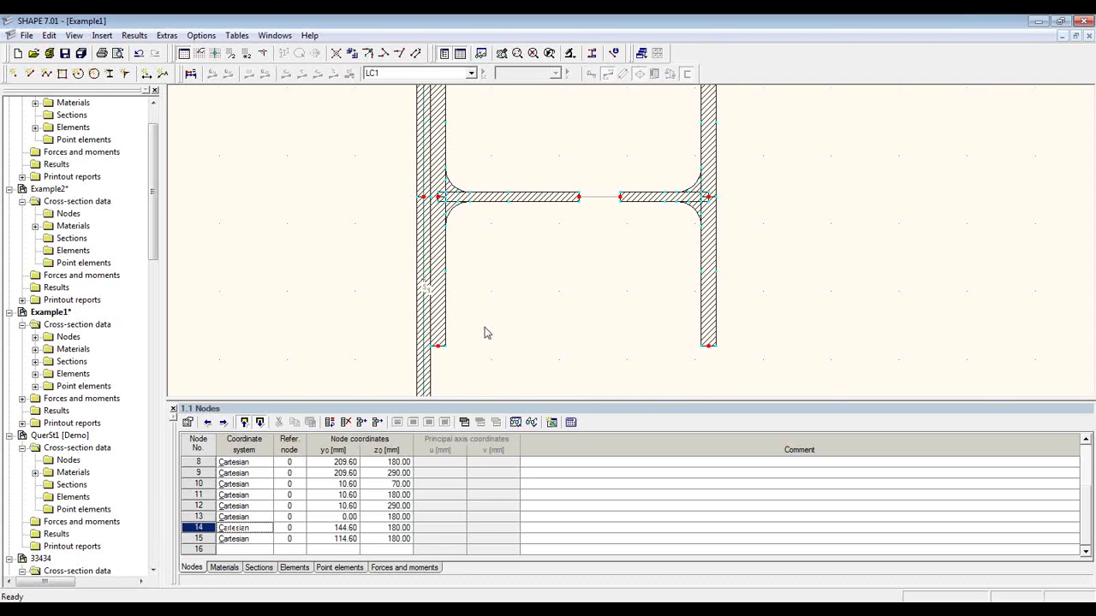
{"action": "mouse_move", "coordinate": [484, 330]}
{"action": "middle_mouse_down"}
{"action": "mouse_move", "coordinate": [515, 274]}
{"action": "mouse_move", "coordinate": [540, 270]}
{"action": "middle_mouse_up"}
{"action": "scroll", "coordinate": [539, 271], "scroll_direction": "up", "scroll_amount": 4}
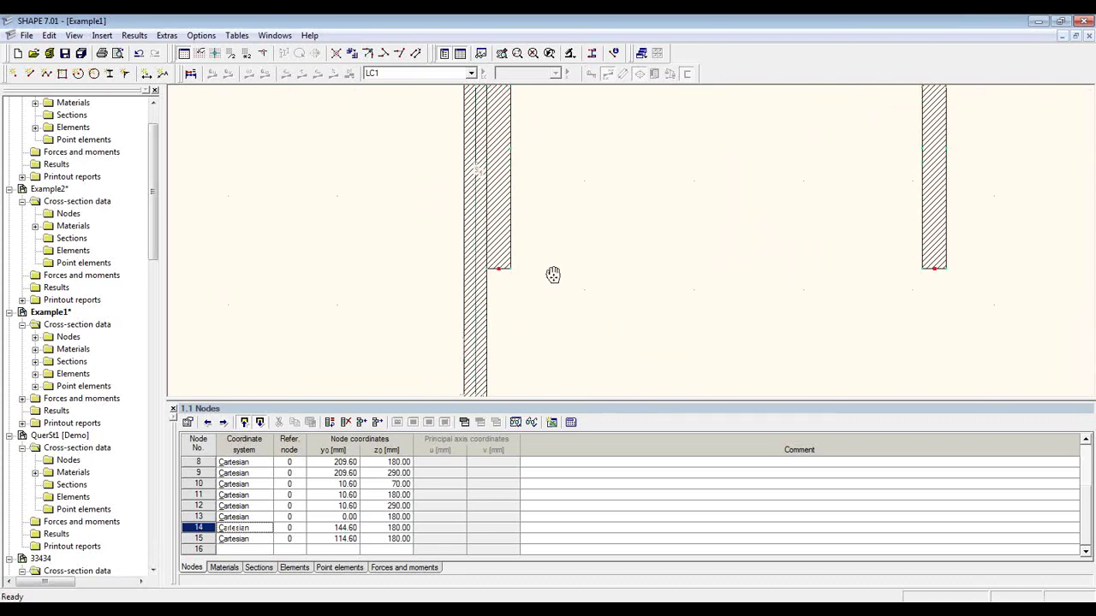
{"action": "left_click", "coordinate": [126, 77]}
{"action": "left_click_drag", "start_coordinate": [188, 98], "coordinate": [243, 138]}
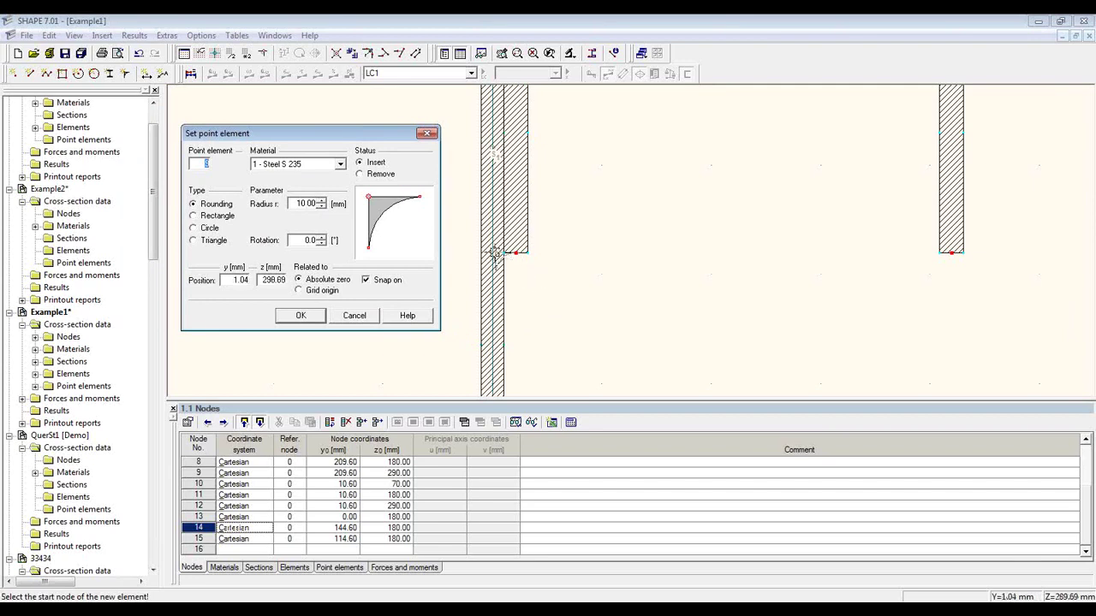
{"action": "scroll", "coordinate": [503, 255], "scroll_direction": "up", "scroll_amount": 1}
{"action": "scroll", "coordinate": [503, 255], "scroll_direction": "up", "scroll_amount": 1}
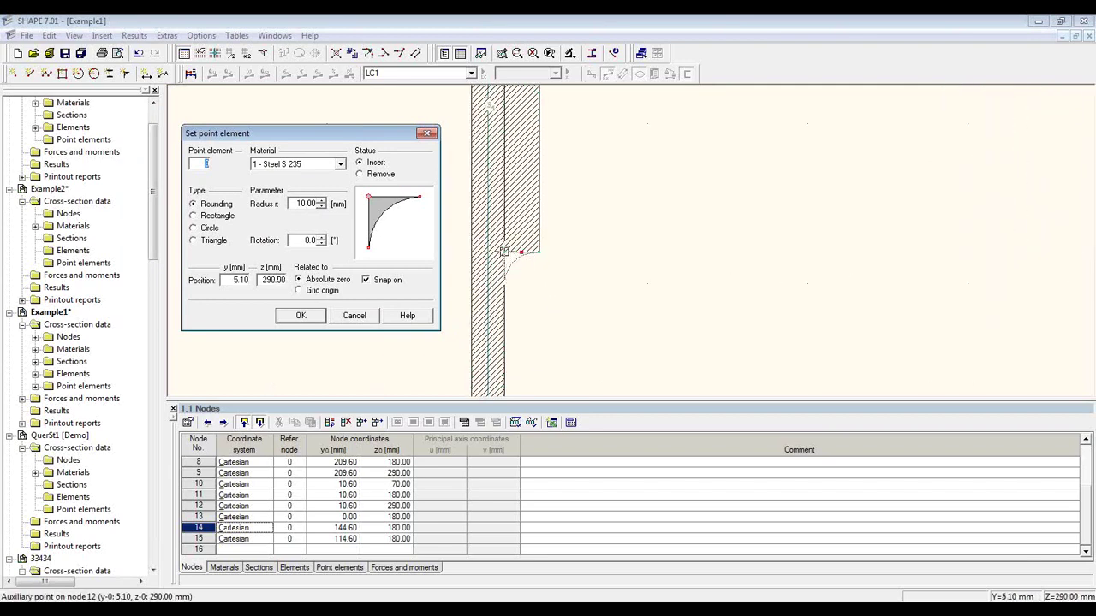
{"action": "left_click", "coordinate": [503, 252]}
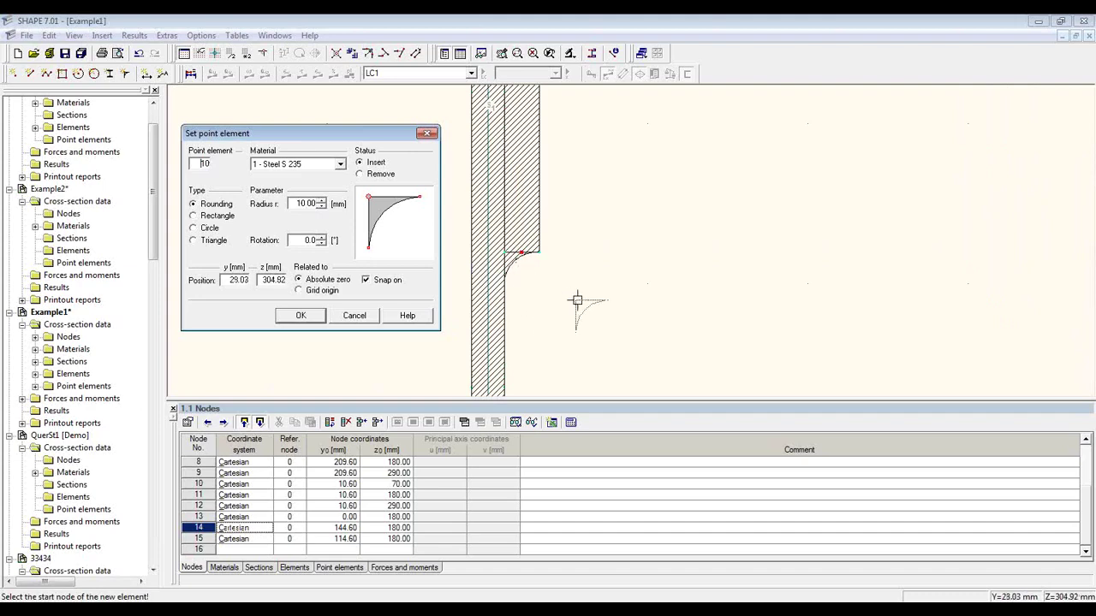
Step: Place a second 10 mm rounding, rotated by -90°, at the adjoining flange's upper end, at y 5.10 and z 70 mm
{"action": "middle_click_drag", "start_coordinate": [608, 127], "coordinate": [585, 330]}
{"action": "left_click", "coordinate": [321, 241]}
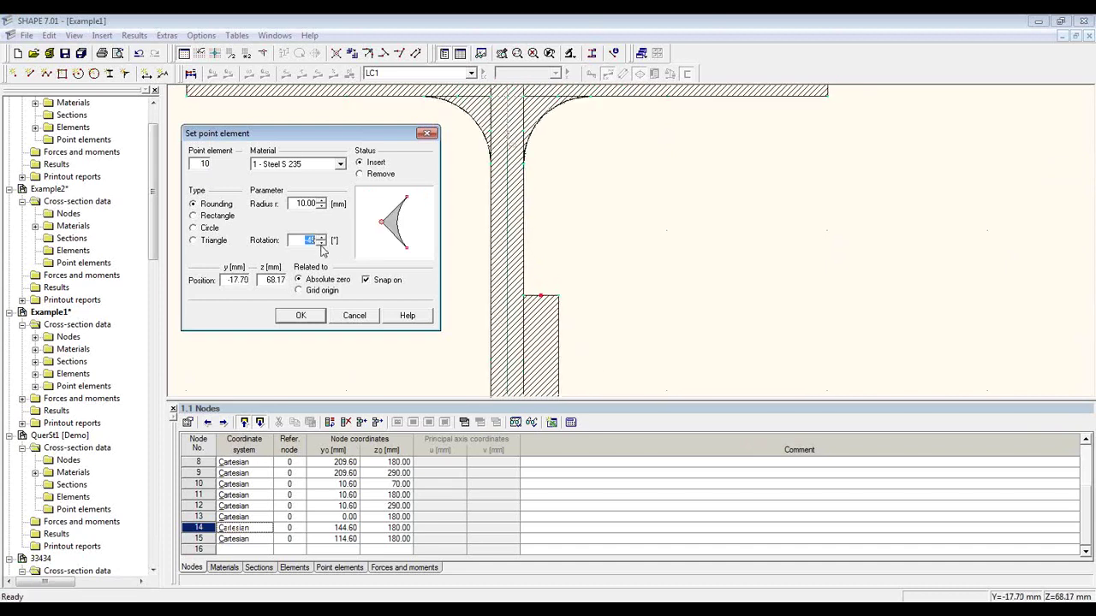
{"action": "left_click", "coordinate": [321, 240]}
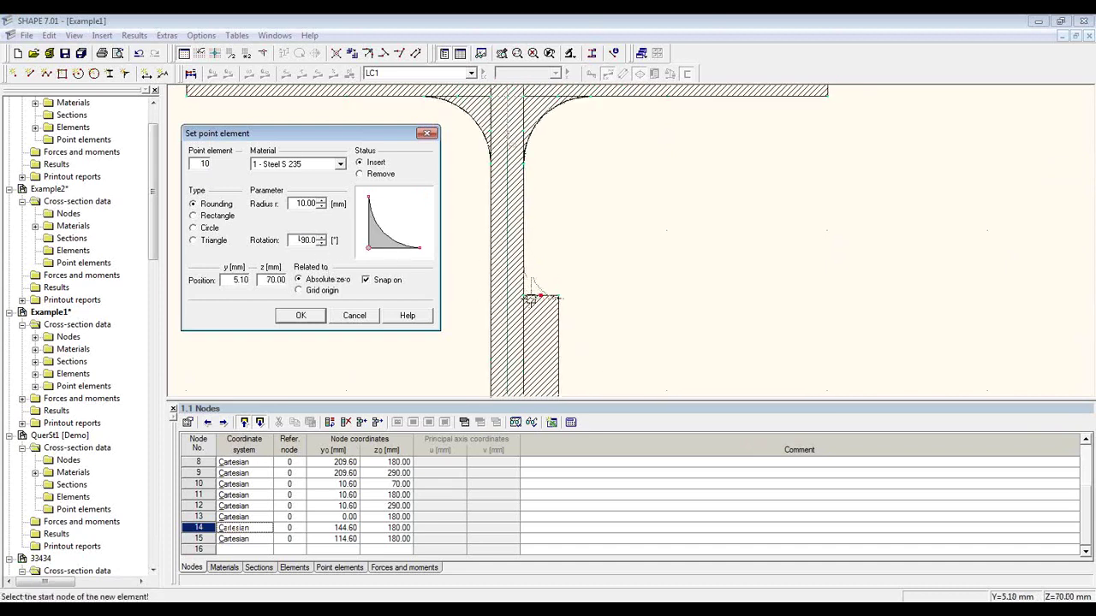
{"action": "left_click", "coordinate": [525, 295]}
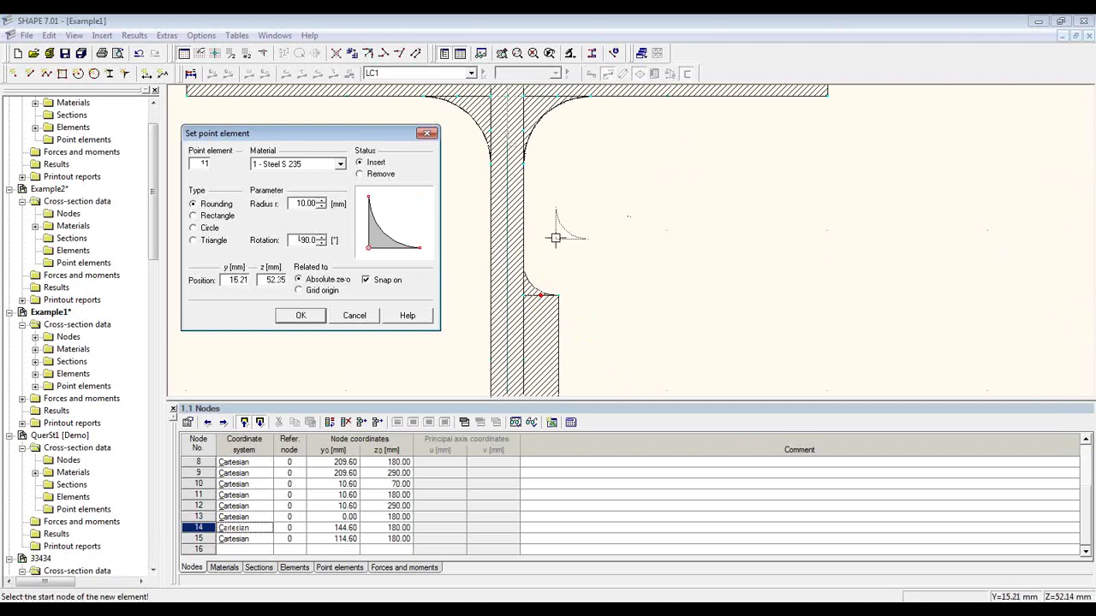
{"action": "key", "text": "Escape"}
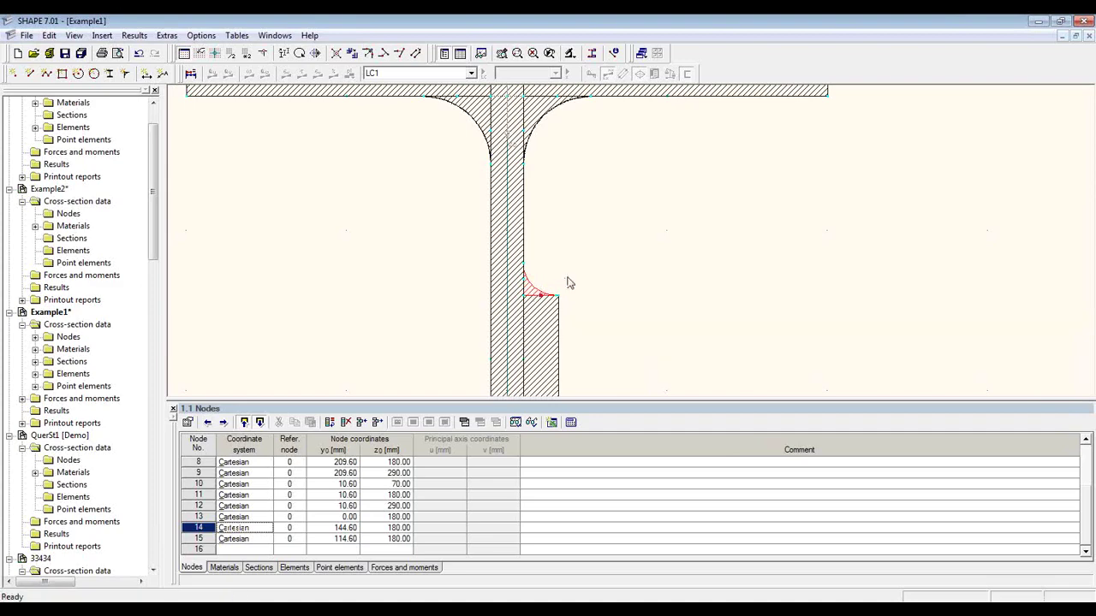
Step: Run the plausibility check on the input data of the combined cross-section
{"action": "scroll", "coordinate": [594, 277], "scroll_direction": "down", "scroll_amount": 2}
{"action": "middle_click_drag", "start_coordinate": [594, 276], "coordinate": [526, 213]}
{"action": "scroll", "coordinate": [568, 342], "scroll_direction": "down", "scroll_amount": 3}
{"action": "middle_click_drag", "start_coordinate": [559, 331], "coordinate": [606, 300]}
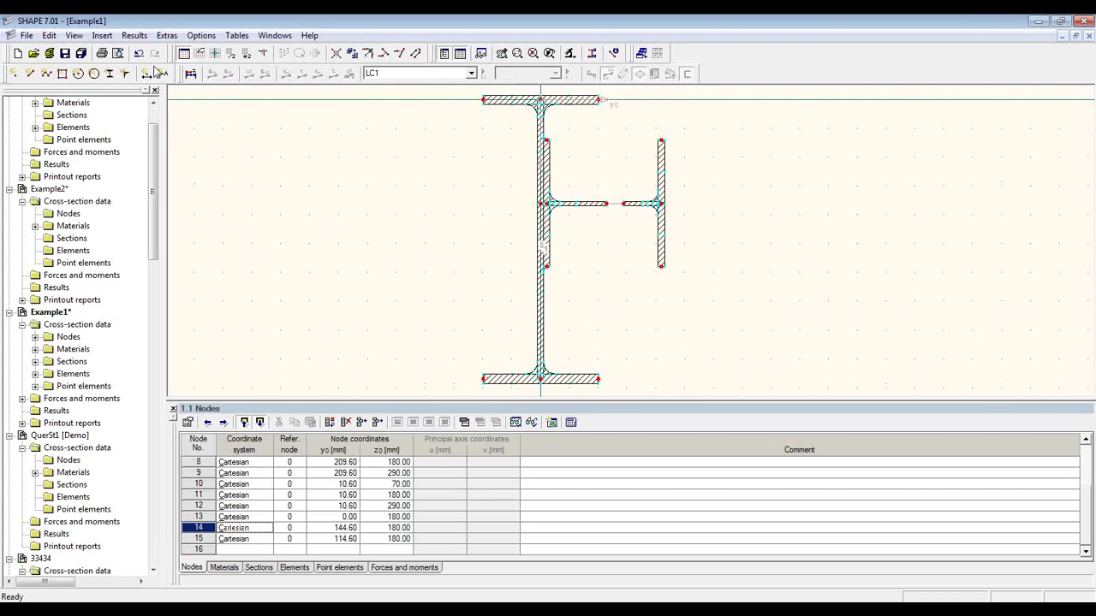
{"action": "left_click", "coordinate": [166, 36]}
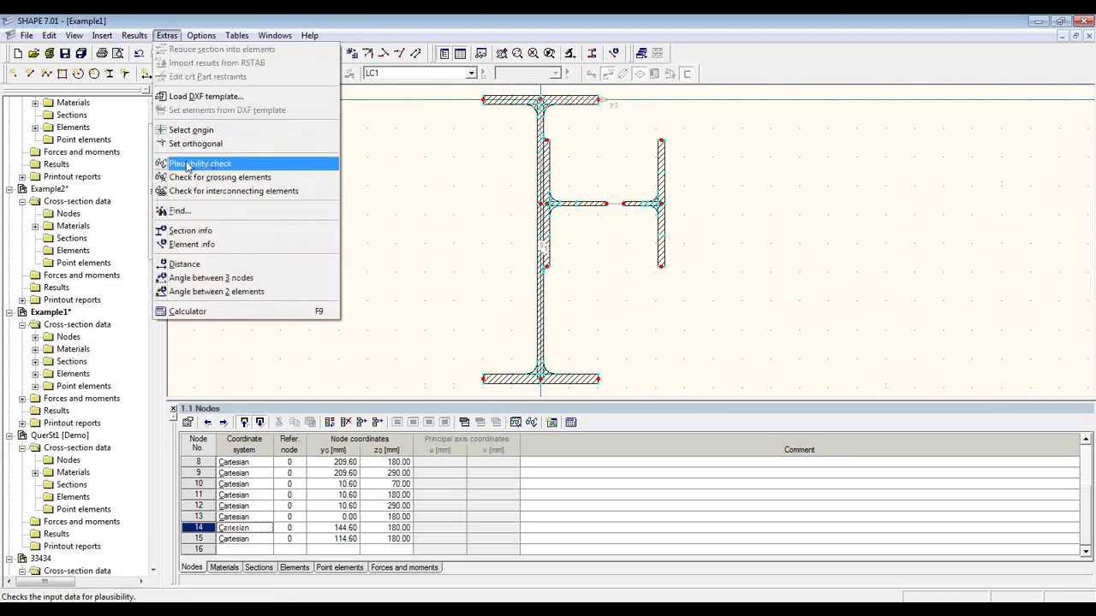
{"action": "left_click", "coordinate": [266, 167]}
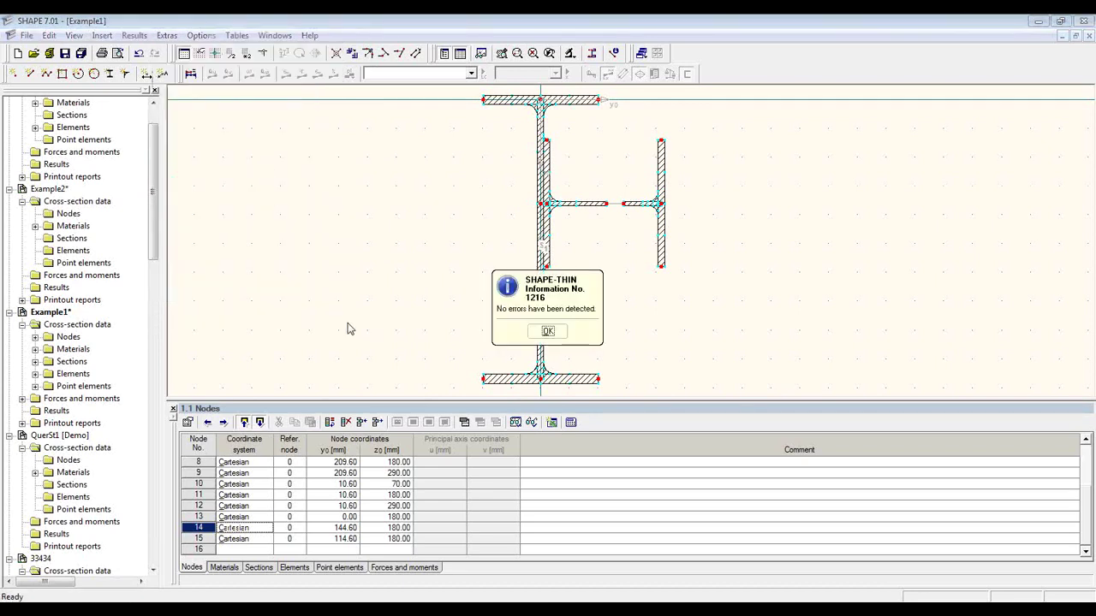
{"action": "left_click", "coordinate": [548, 331]}
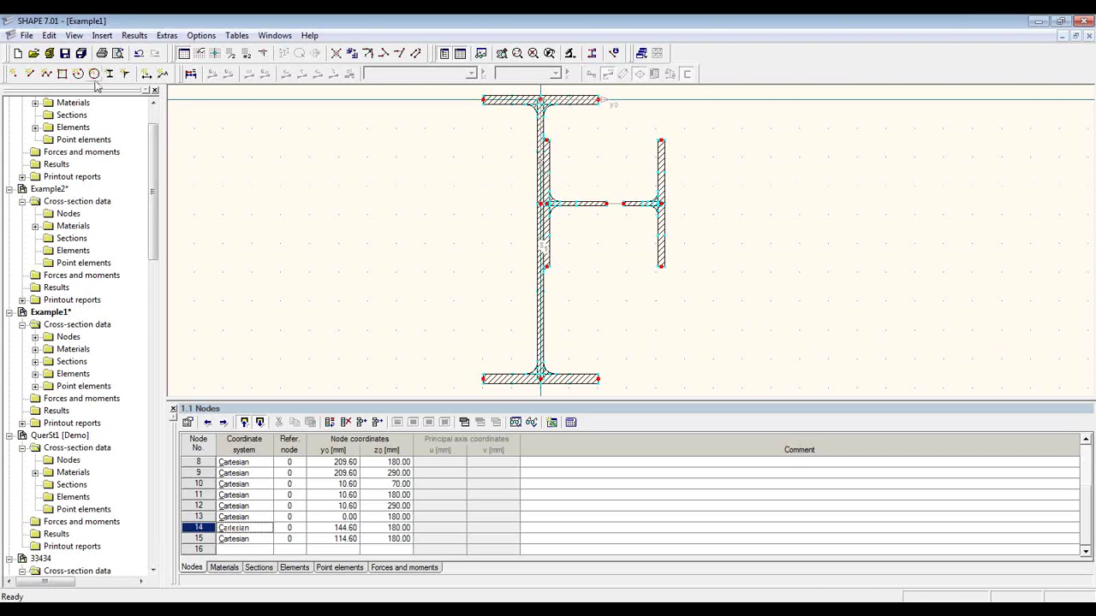
Step: Calculate the combined cross-section and enlarge the section properties table to examine the results
{"action": "left_click", "coordinate": [190, 73]}
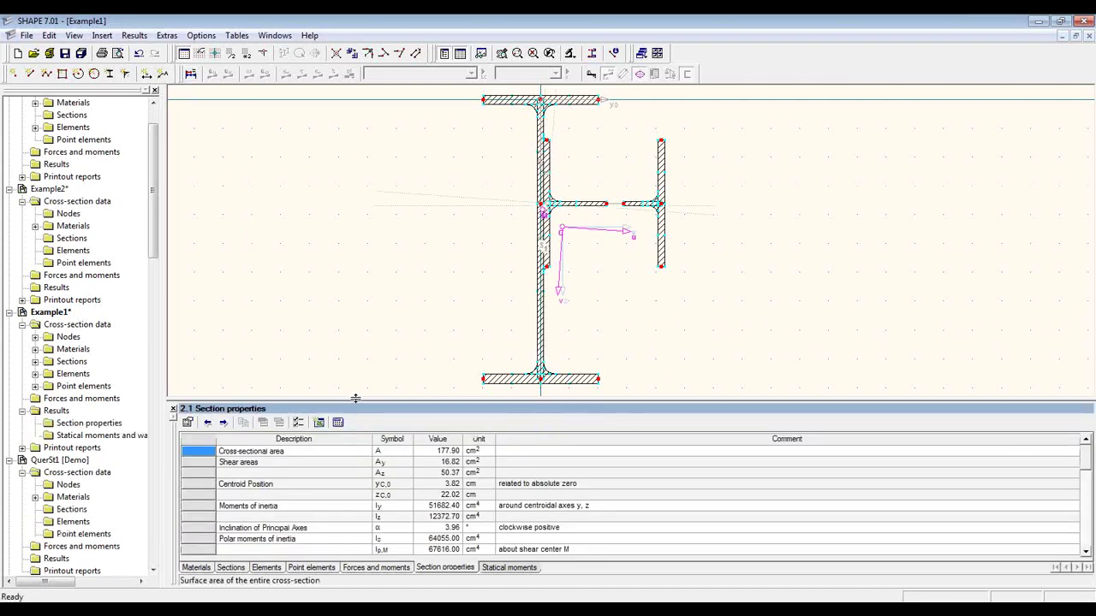
{"action": "left_click_drag", "start_coordinate": [354, 400], "coordinate": [359, 202]}
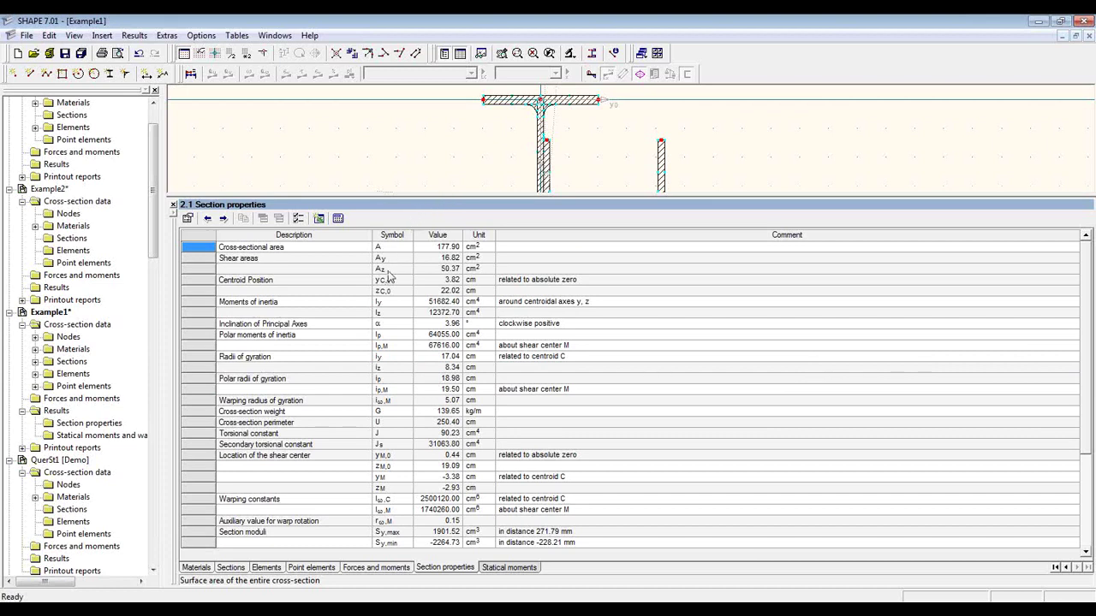
Step: Review which section property rows can be displayed in the results table, leaving the row selection as it is
{"action": "left_click", "coordinate": [297, 218]}
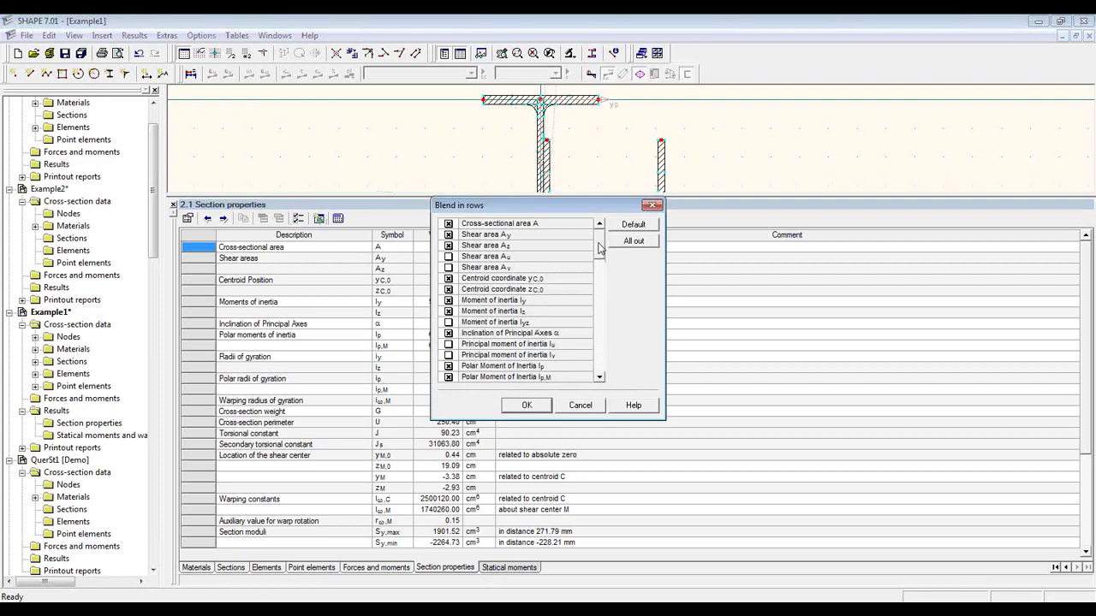
{"action": "mouse_move", "coordinate": [601, 249]}
{"action": "left_mouse_down"}
{"action": "mouse_move", "coordinate": [600, 269]}
{"action": "mouse_move", "coordinate": [600, 252]}
{"action": "left_mouse_up"}
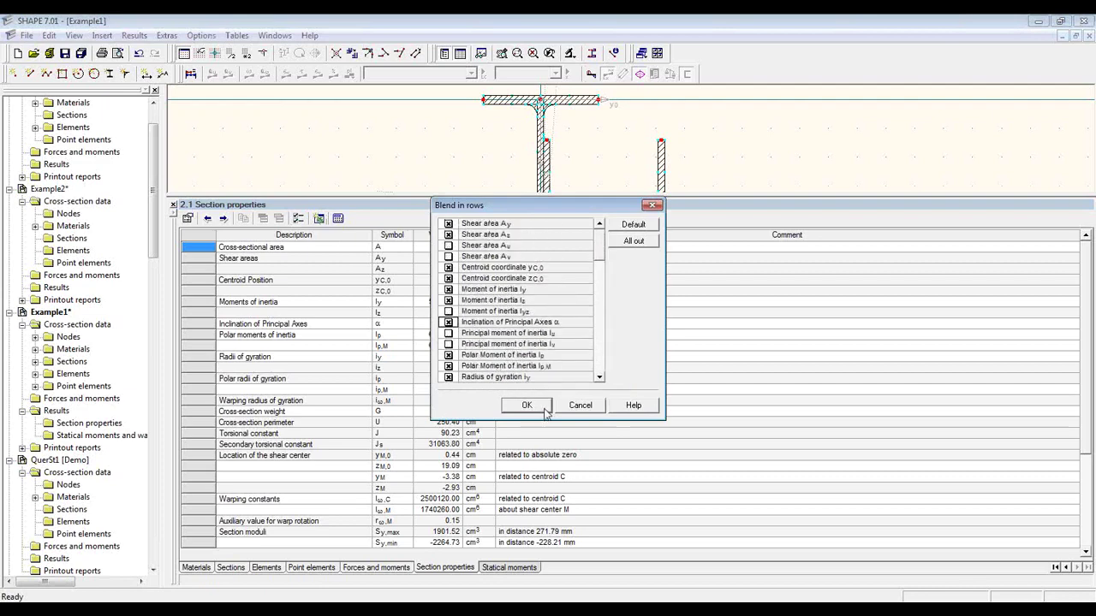
{"action": "left_click", "coordinate": [578, 405]}
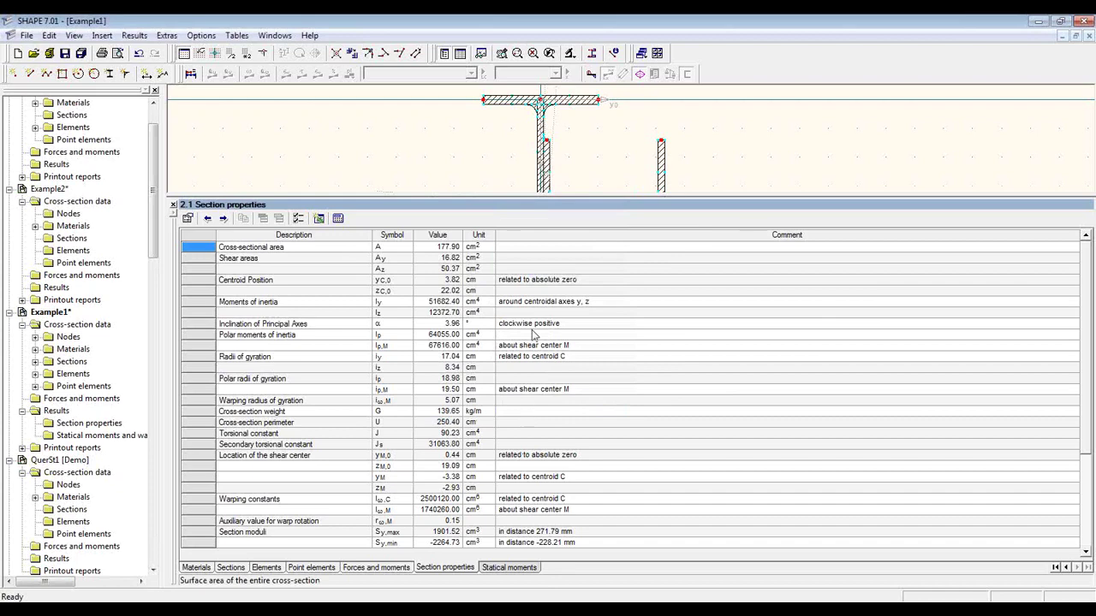
Step: Bring up the statical moments table, reduce its height to reveal the whole cross-section, and turn on the graphical results
{"action": "left_click", "coordinate": [511, 569]}
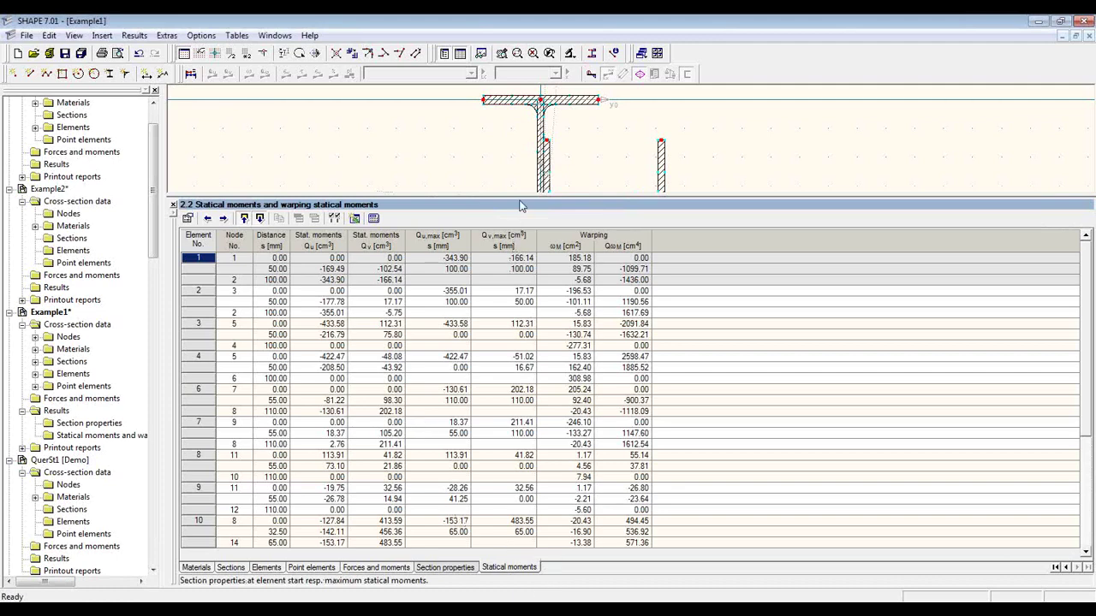
{"action": "left_click_drag", "start_coordinate": [520, 197], "coordinate": [511, 395]}
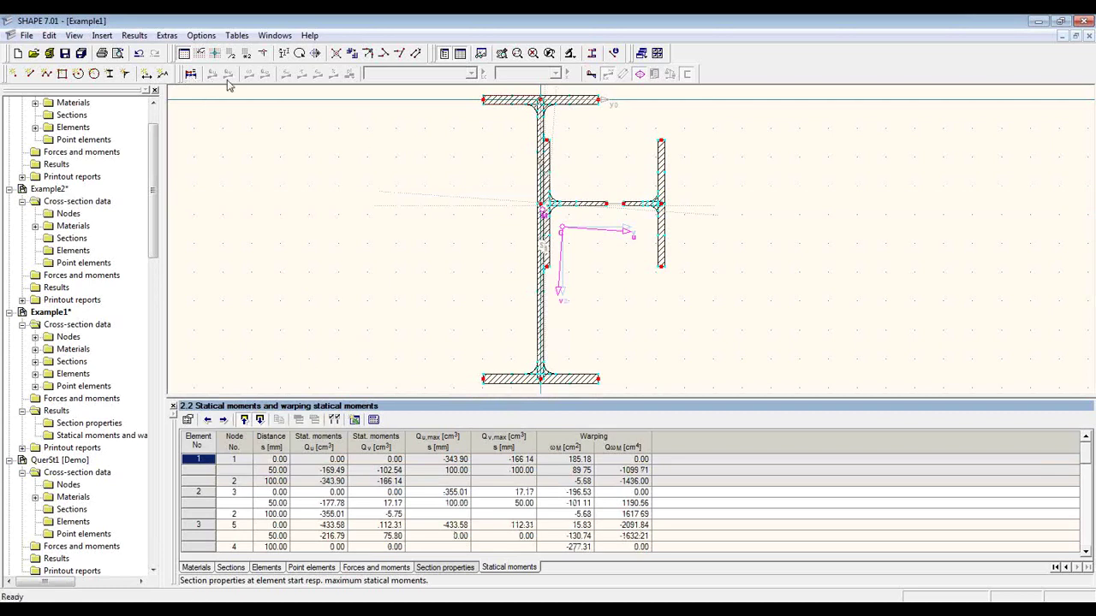
{"action": "left_click", "coordinate": [190, 74]}
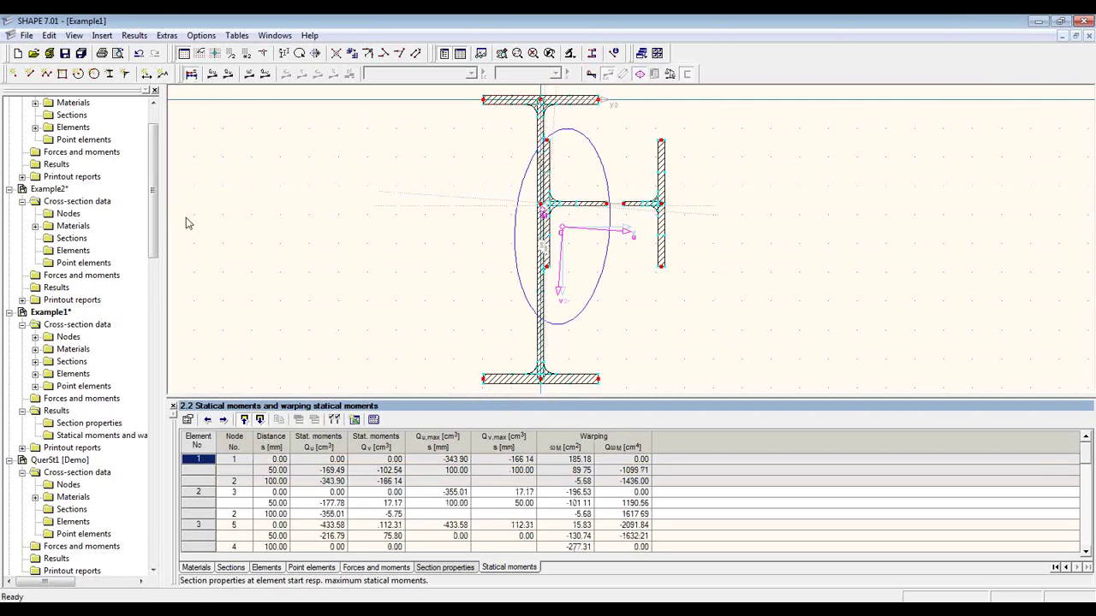
Step: View the Q-u, Q-v, Omega and Q-Omega distribution diagrams one after another, ending at the section properties table
{"action": "left_click", "coordinate": [216, 75]}
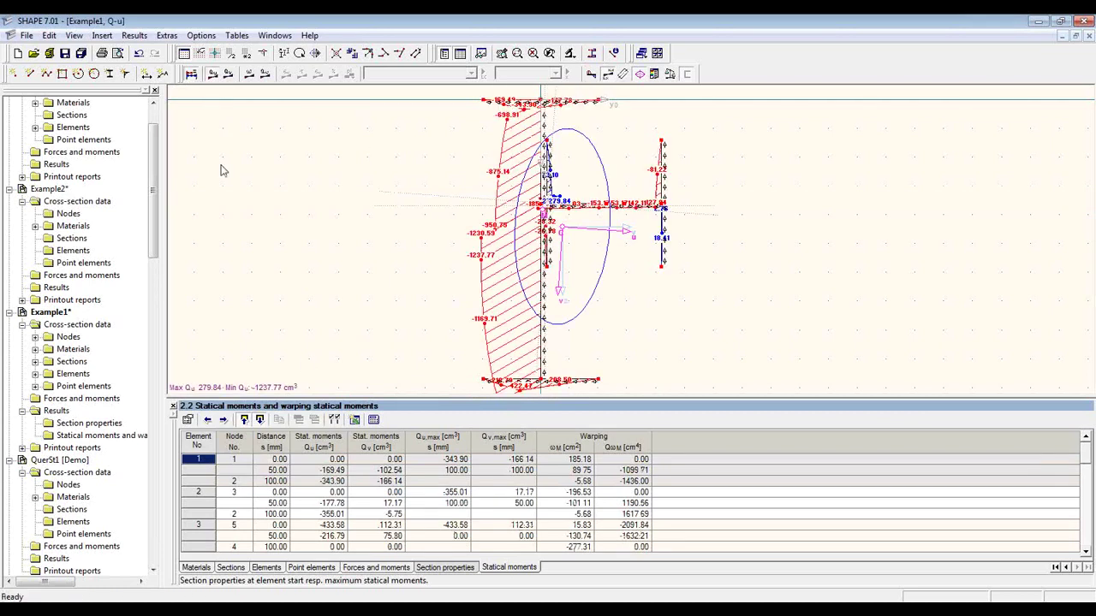
{"action": "left_click", "coordinate": [227, 74]}
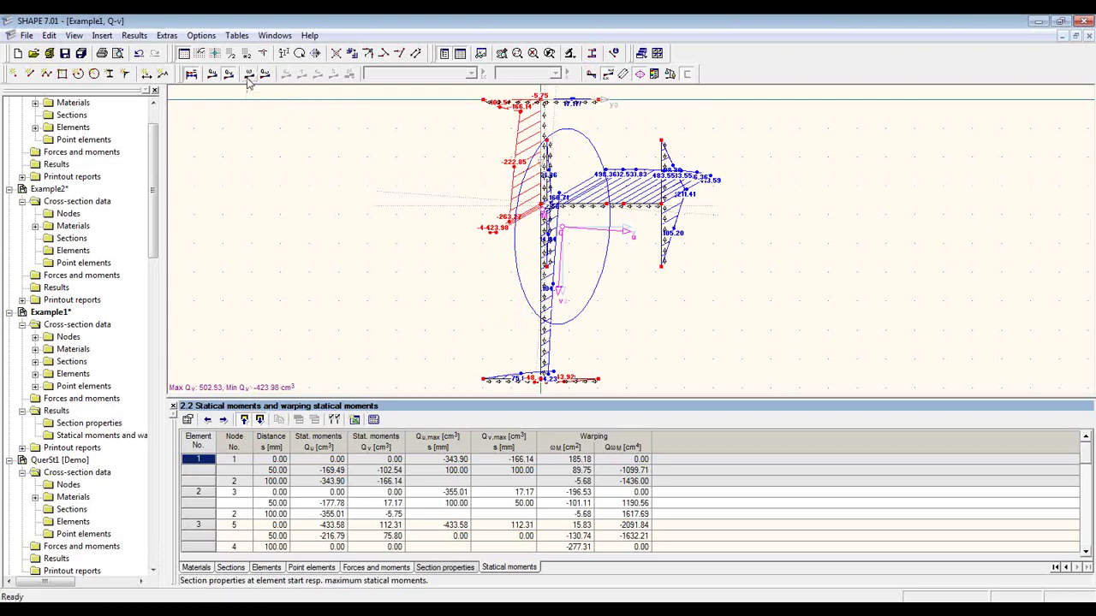
{"action": "left_click", "coordinate": [249, 74]}
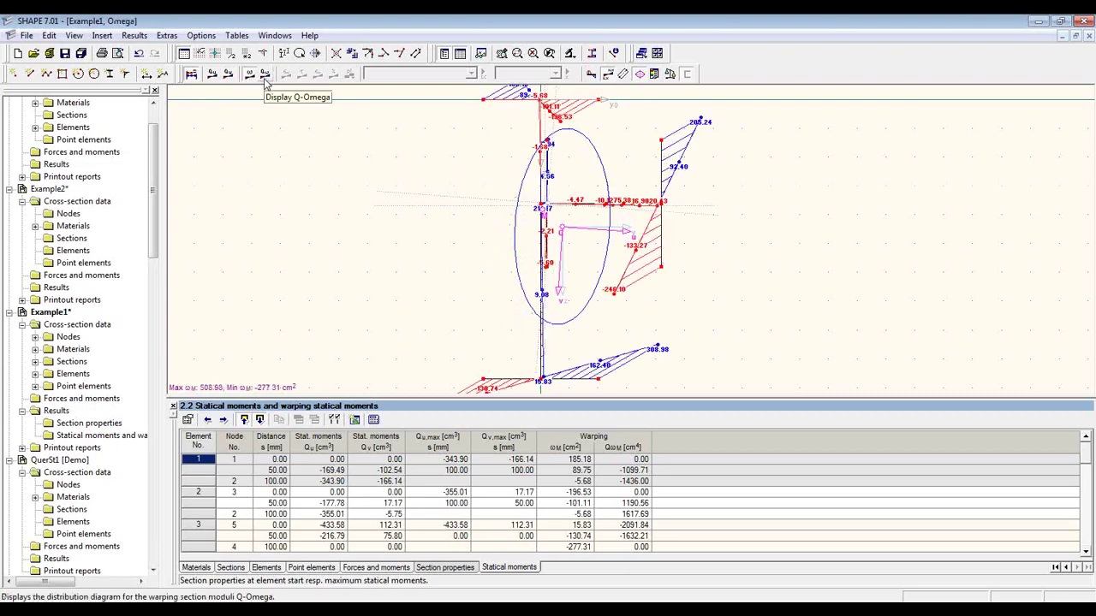
{"action": "left_click", "coordinate": [265, 75]}
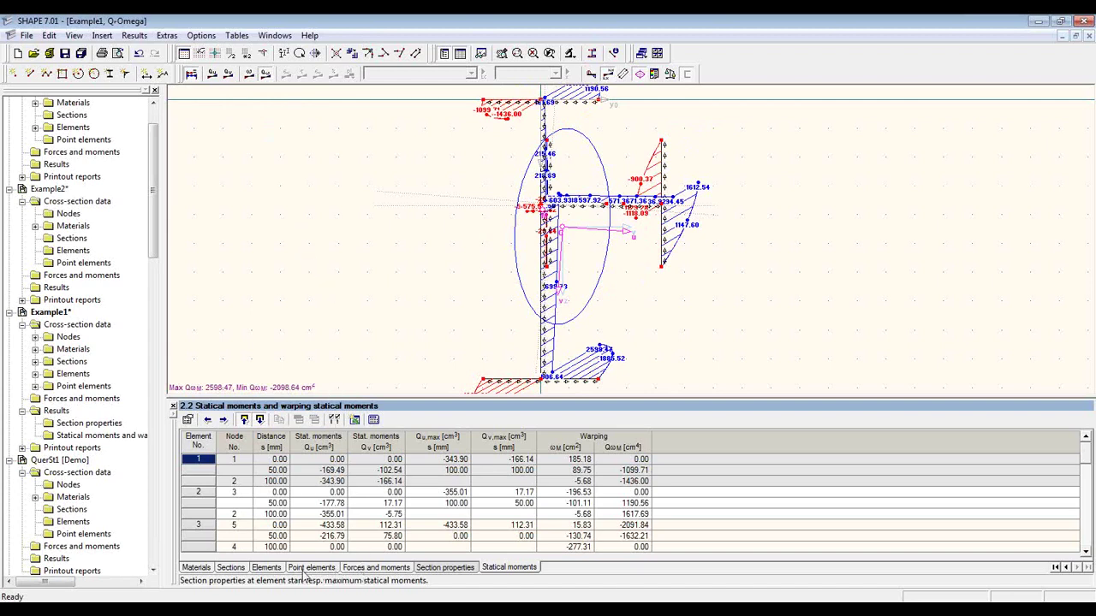
{"action": "left_click", "coordinate": [449, 569]}
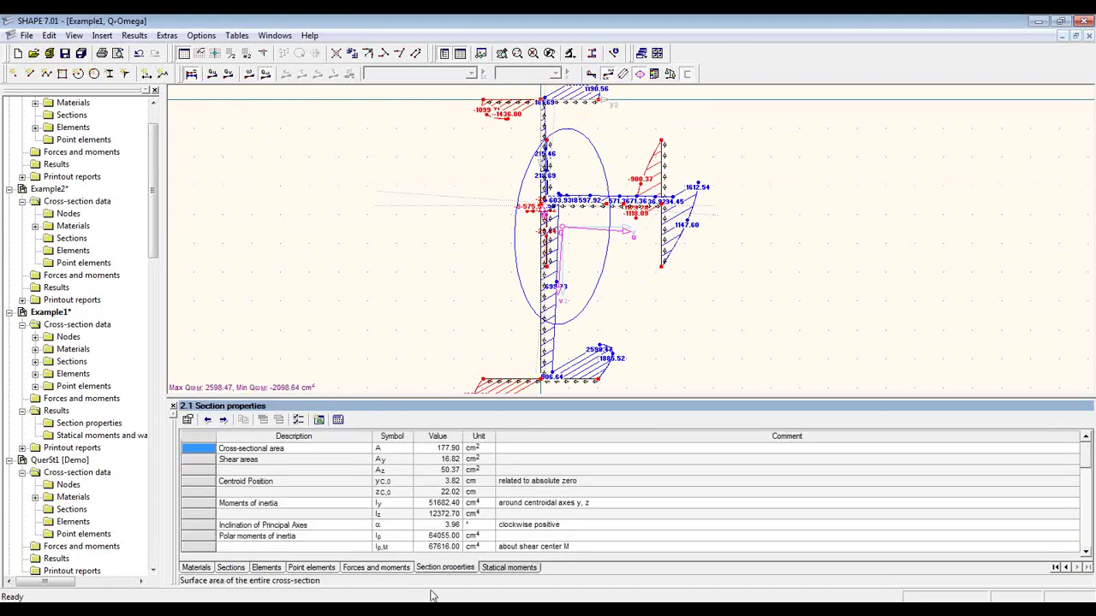
Step: Define load case LC1 at x 0 mm with axial force -80 kN and bending moments M-u 50 kNm and M-v 10 kNm
{"action": "left_click", "coordinate": [385, 570]}
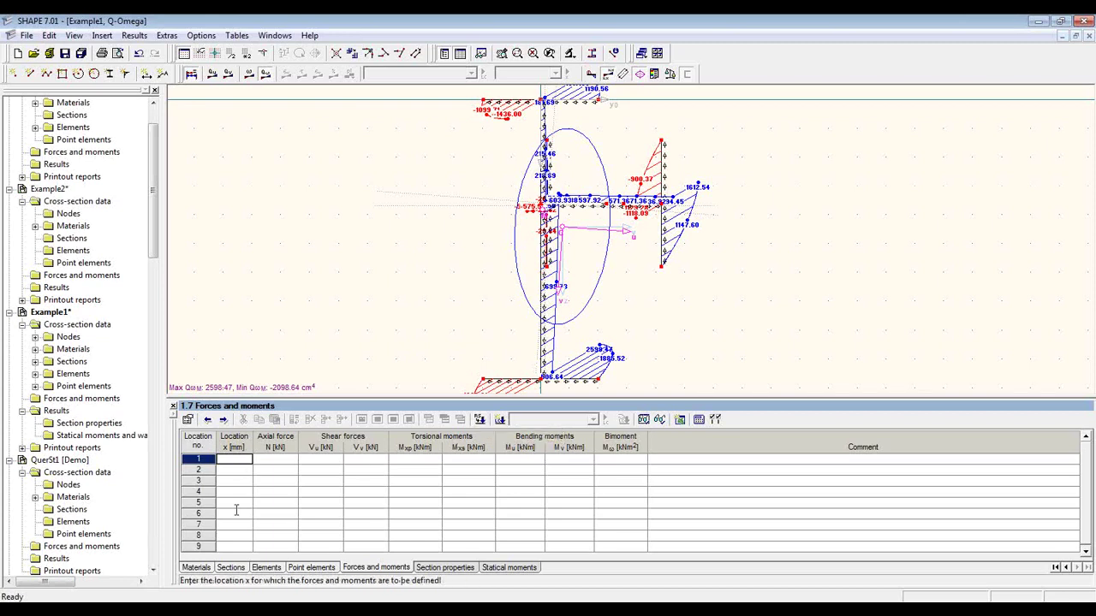
{"action": "type", "text": "0.0"}
{"action": "key", "text": "Tab"}
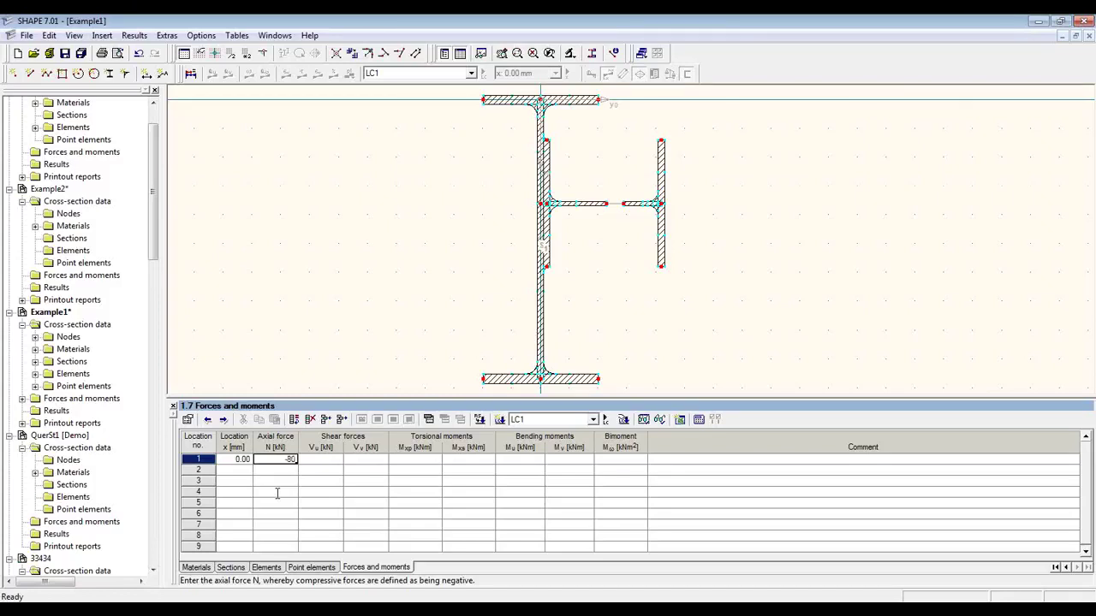
{"action": "key", "text": "Return"}
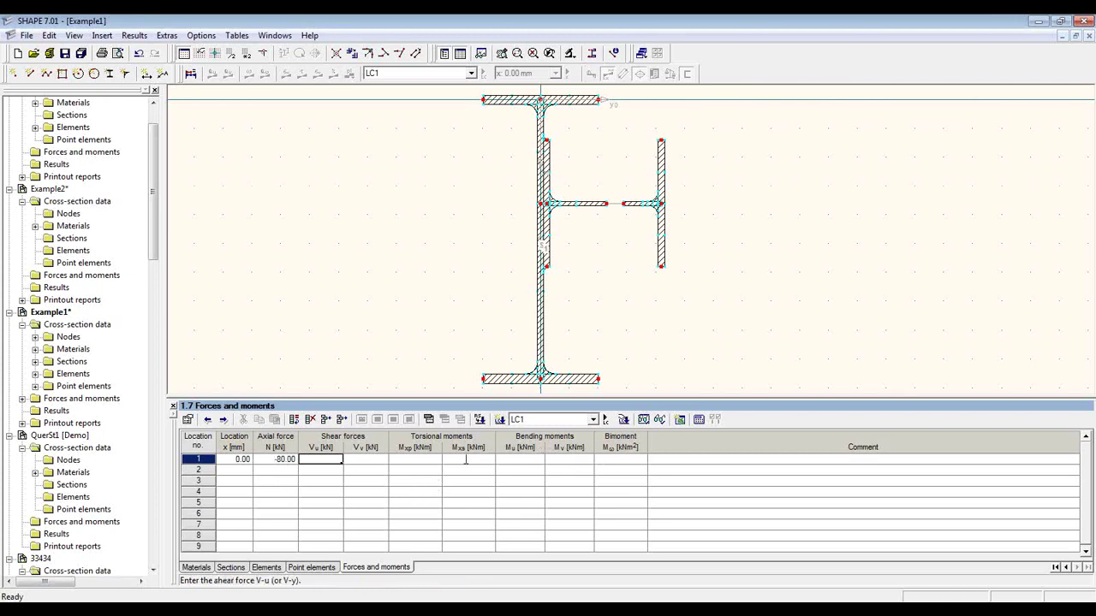
{"action": "left_click", "coordinate": [517, 458]}
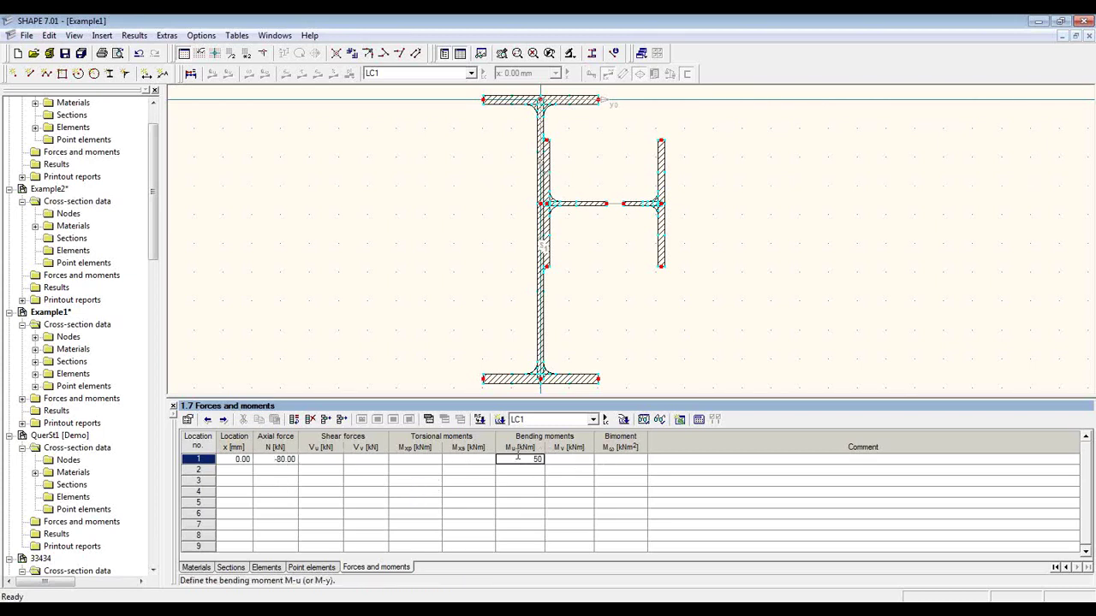
{"action": "left_click", "coordinate": [556, 462]}
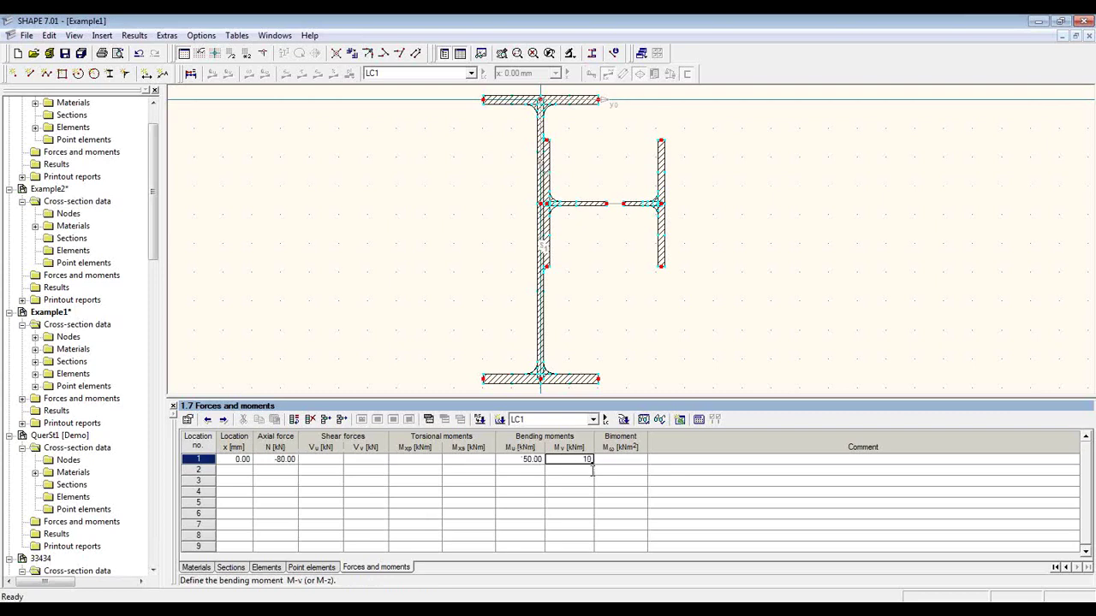
{"action": "type", "text": "10"}
{"action": "left_click", "coordinate": [591, 470]}
Step: Create load case LC2 at x 0 mm with axial force -30 kN and bending moments M-u 50 kNm and M-v -10 kNm
{"action": "left_click", "coordinate": [500, 420]}
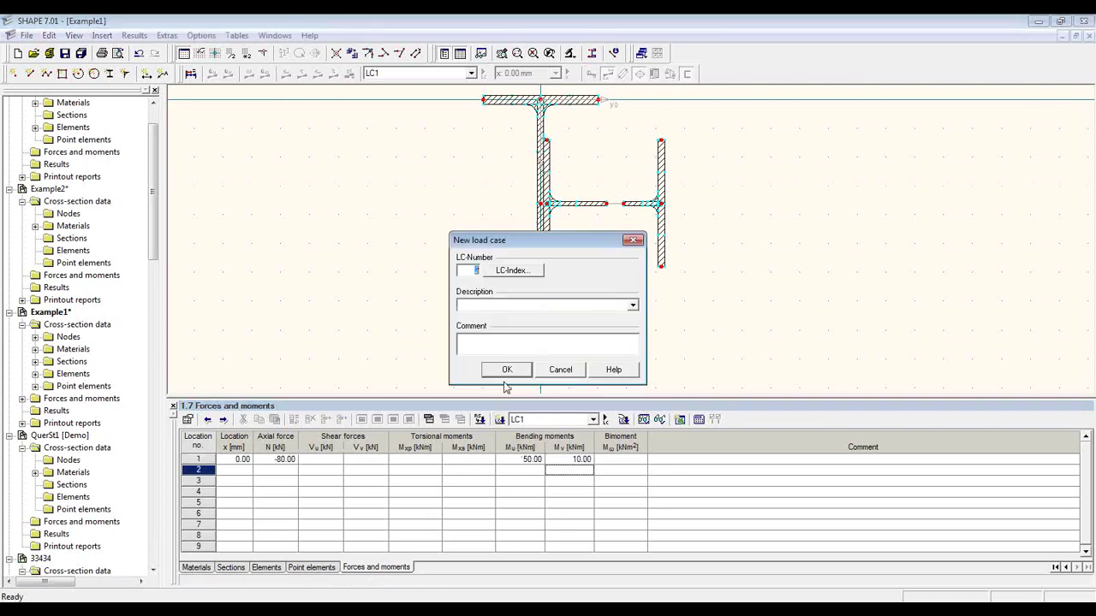
{"action": "left_click", "coordinate": [508, 370]}
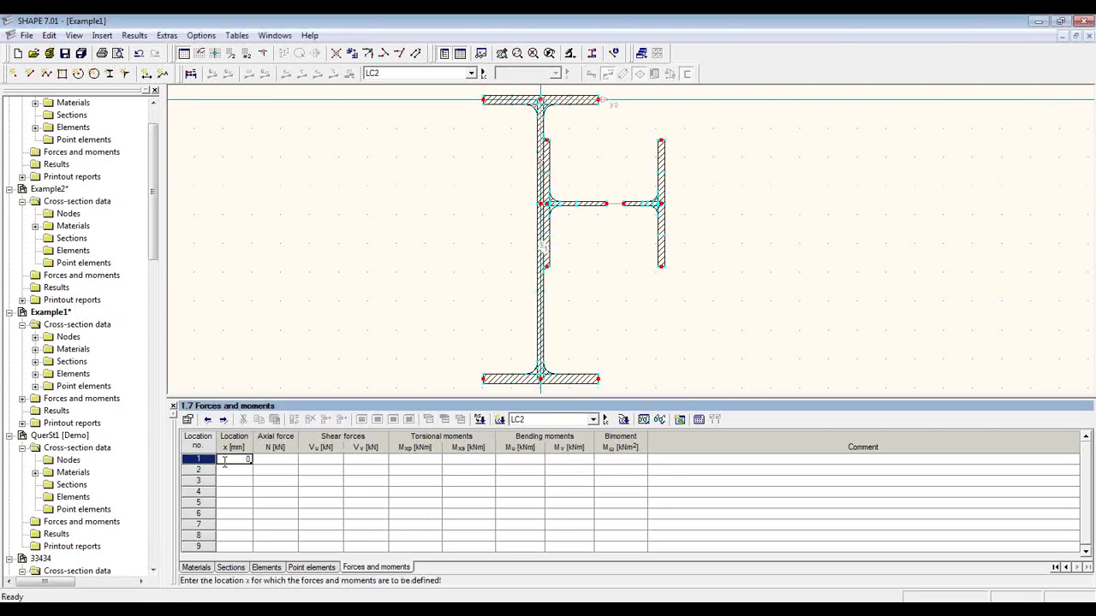
{"action": "type", "text": "0.0"}
{"action": "left_click", "coordinate": [274, 460]}
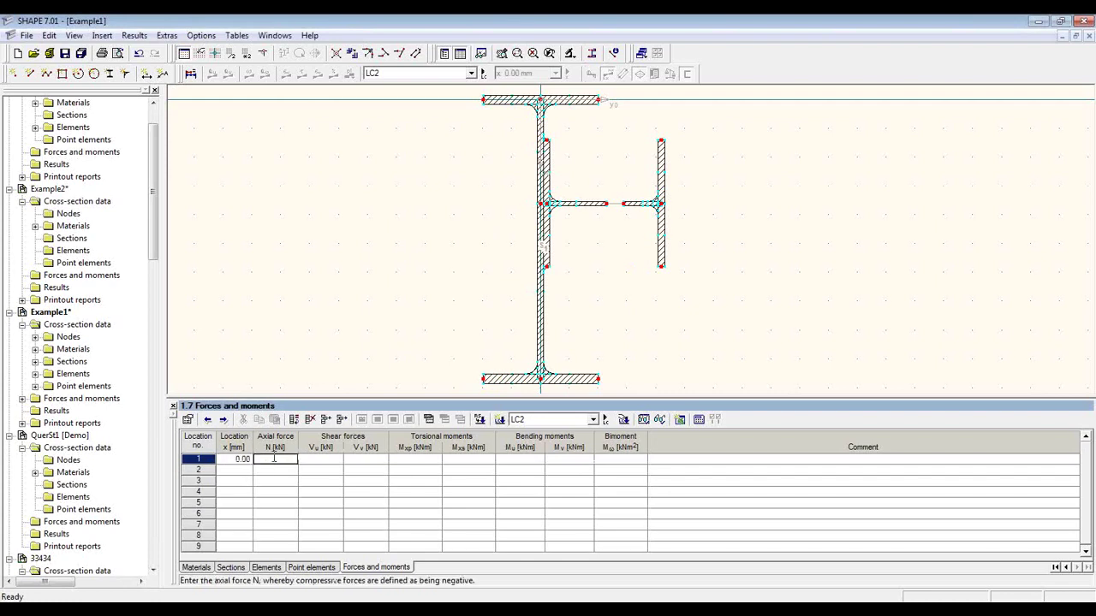
{"action": "type", "text": "-30"}
{"action": "key", "text": "Return"}
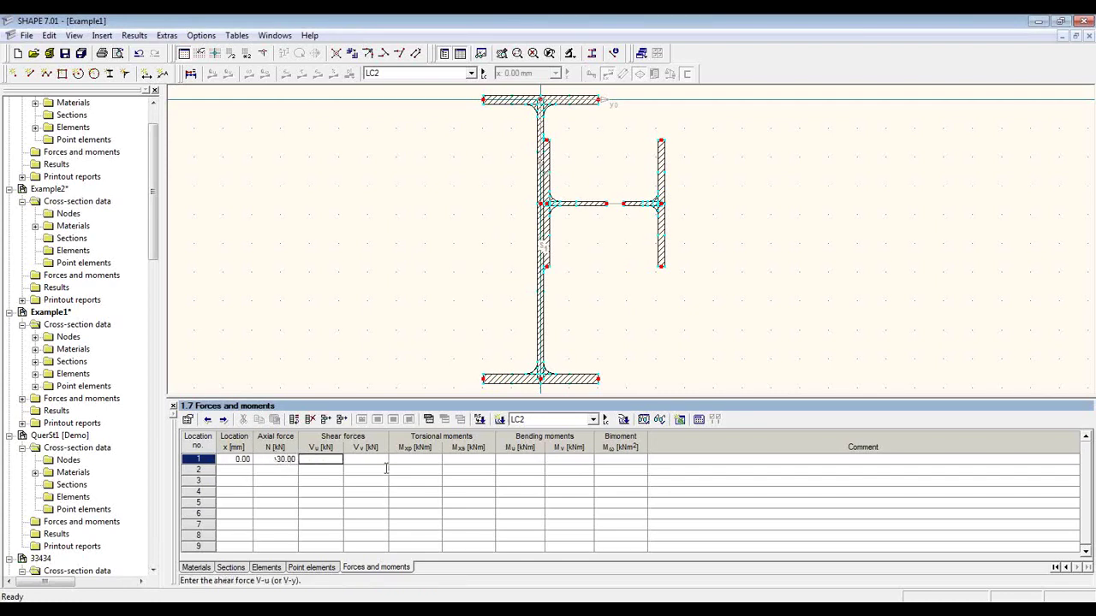
{"action": "left_click", "coordinate": [501, 461]}
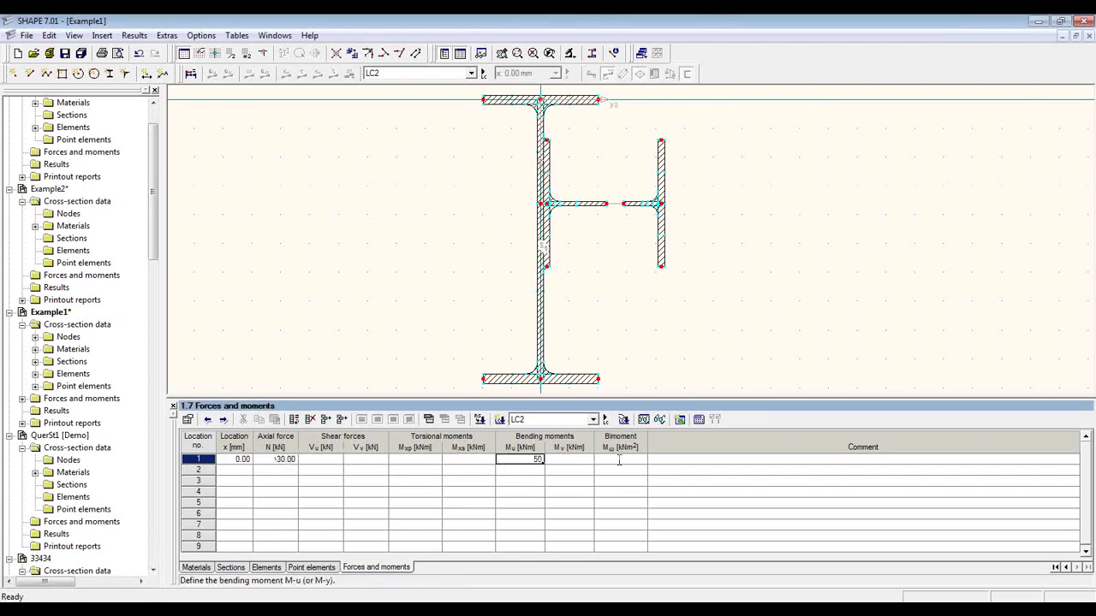
{"action": "key", "text": "Return"}
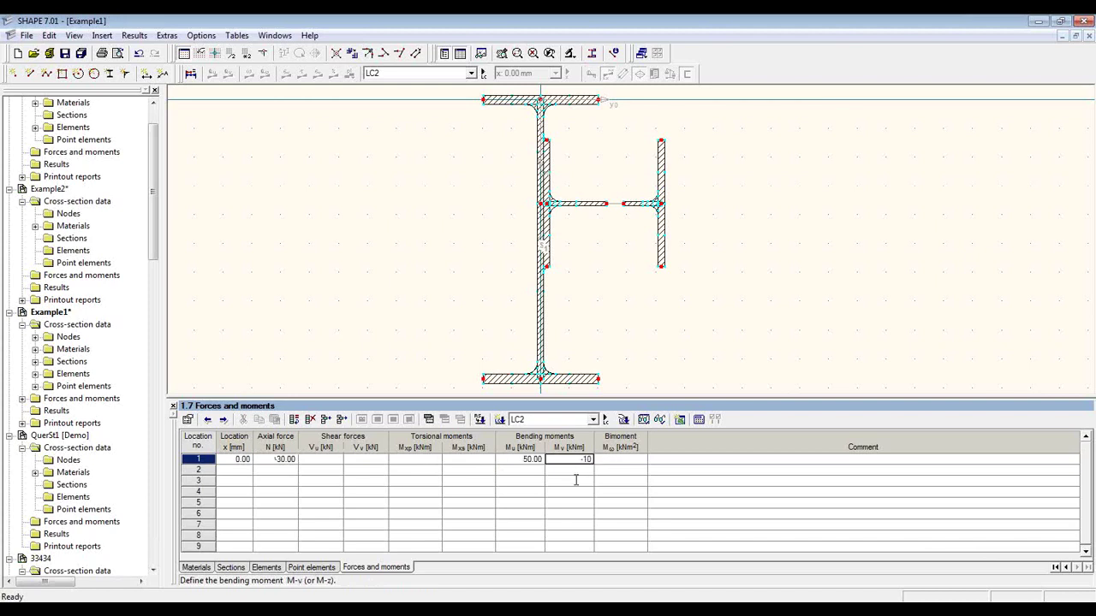
{"action": "left_click", "coordinate": [576, 480]}
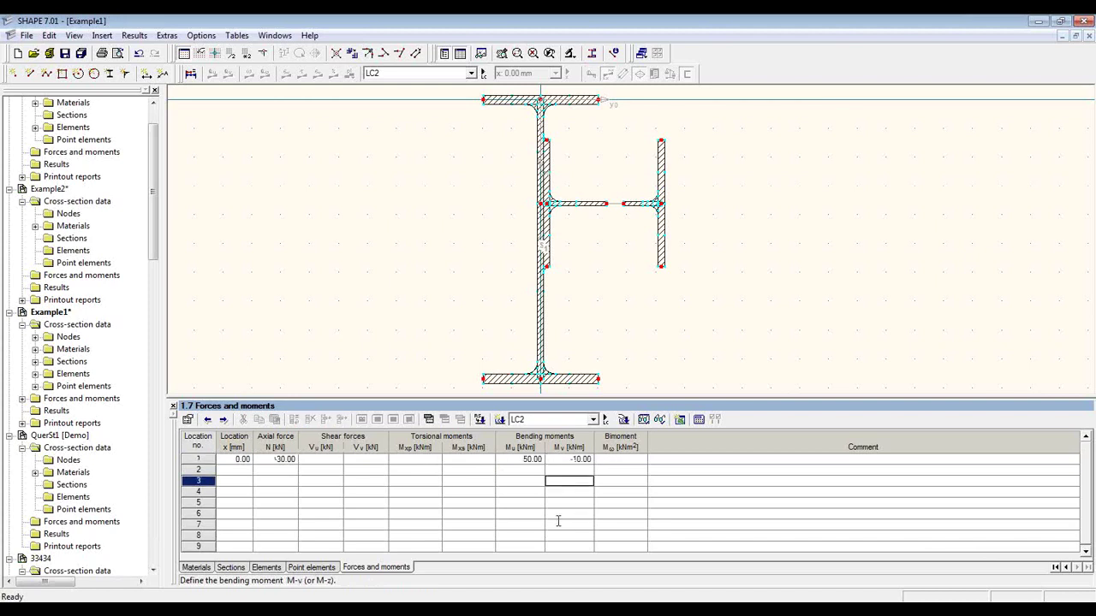
Step: Calculate the results for both load cases and examine the Sigma-x normal stresses in an enlarged table
{"action": "left_click", "coordinate": [191, 75]}
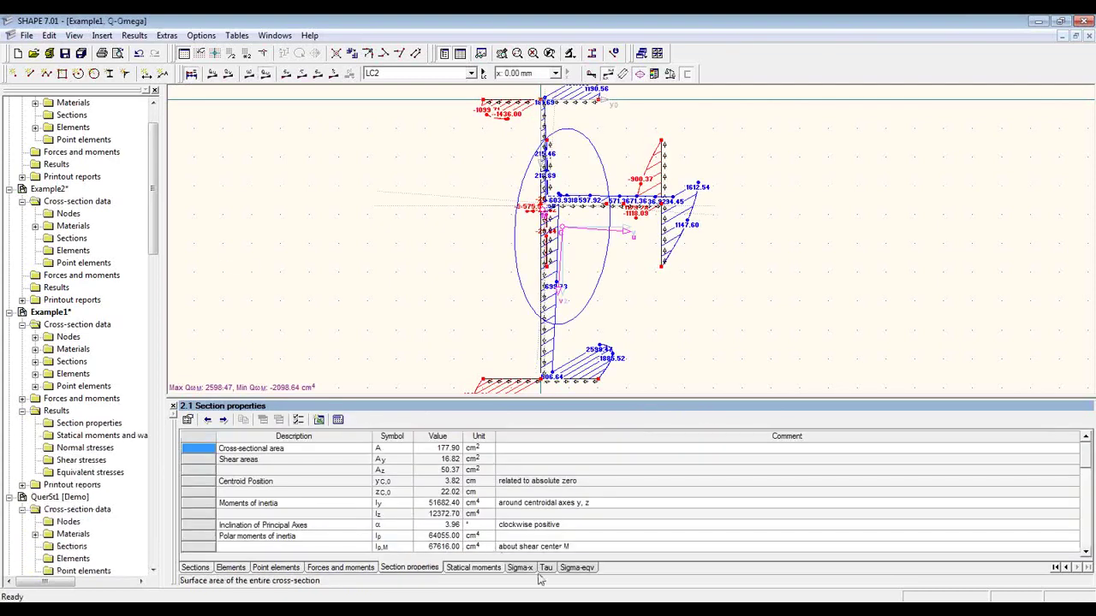
{"action": "left_click", "coordinate": [519, 568]}
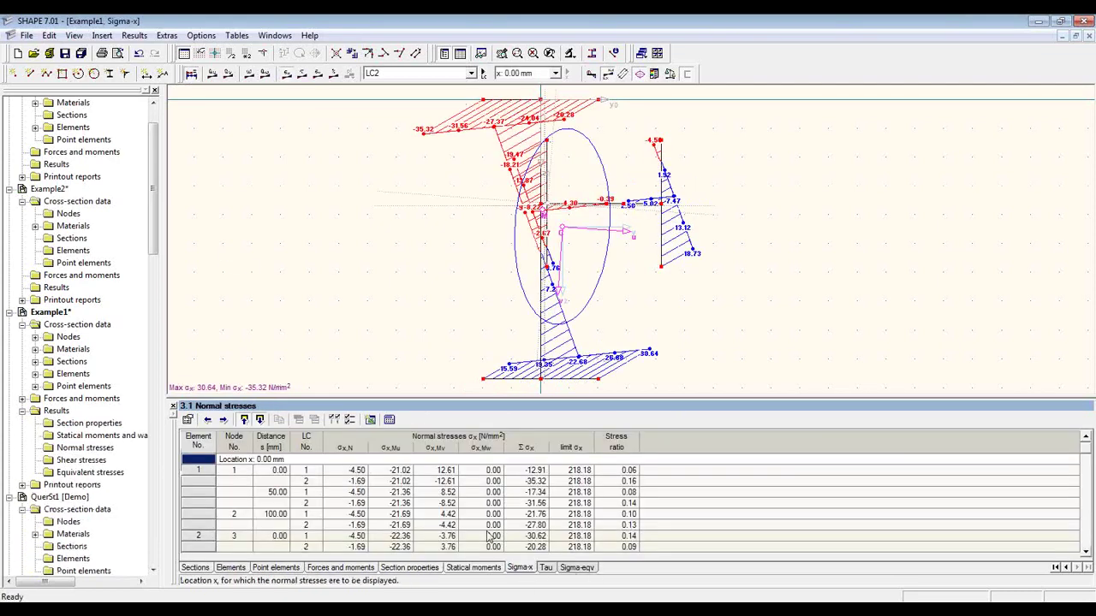
{"action": "left_click_drag", "start_coordinate": [453, 396], "coordinate": [476, 268]}
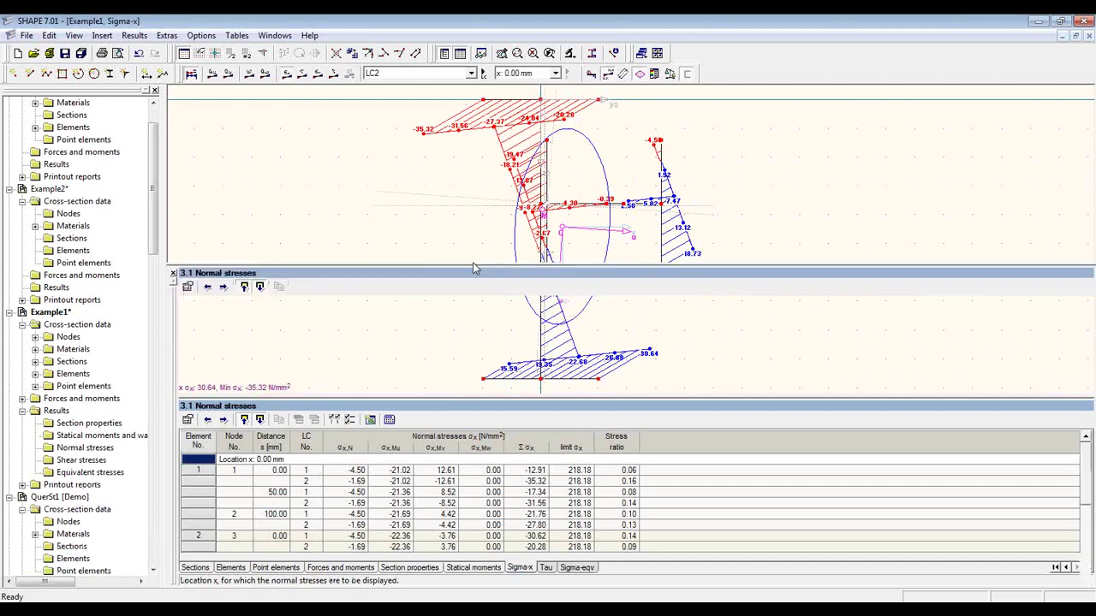
Step: Examine the Tau shear stress and Sigma-eqv equivalent stress tables, and shrink the table to show the full stress diagram
{"action": "left_click", "coordinate": [546, 568]}
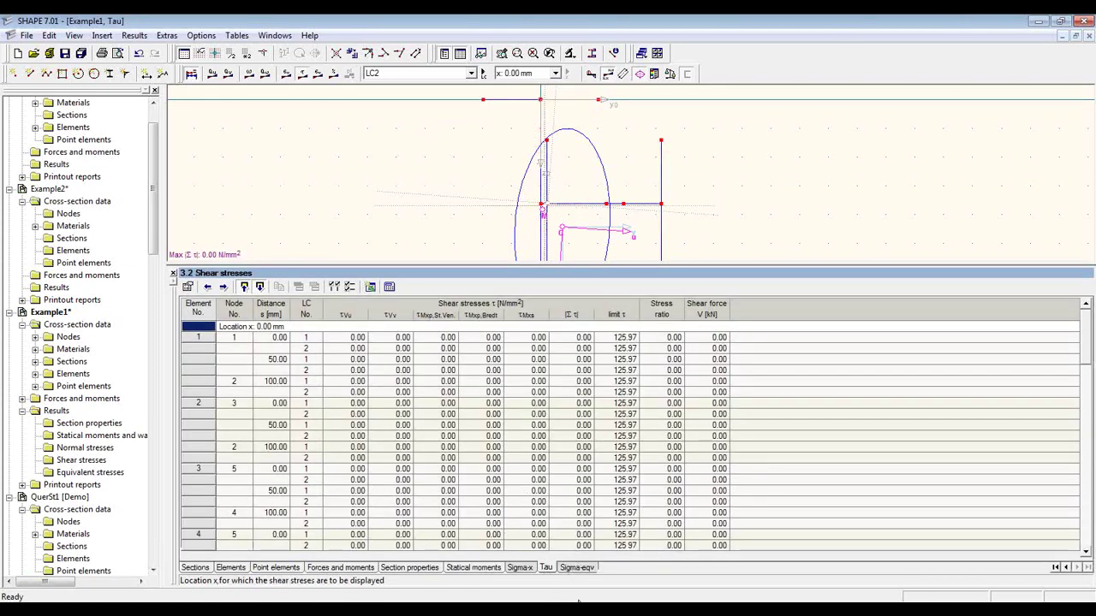
{"action": "left_click", "coordinate": [578, 569]}
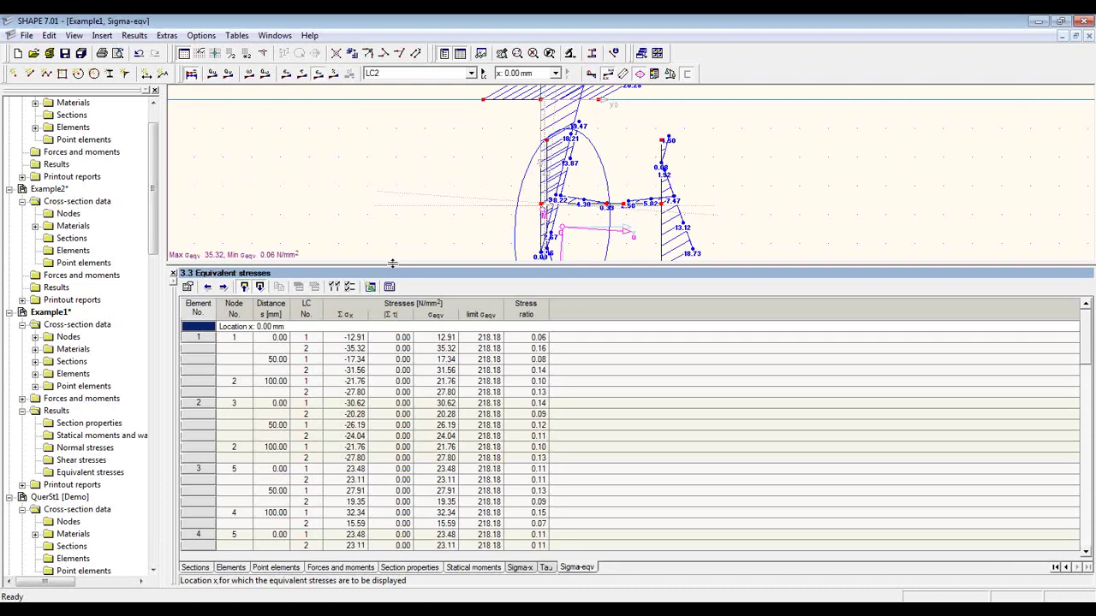
{"action": "left_click_drag", "start_coordinate": [392, 263], "coordinate": [390, 412]}
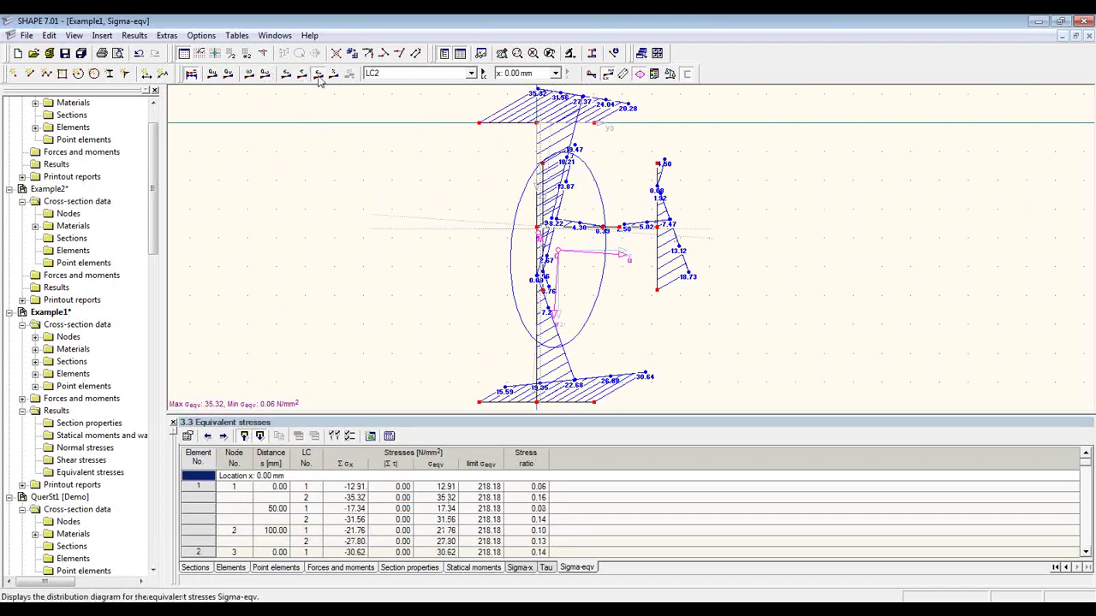
Step: Print the Sigma-eqv diagram to printout report D1 with an image height of 50% of the page, without showing the report
{"action": "left_click", "coordinate": [102, 53]}
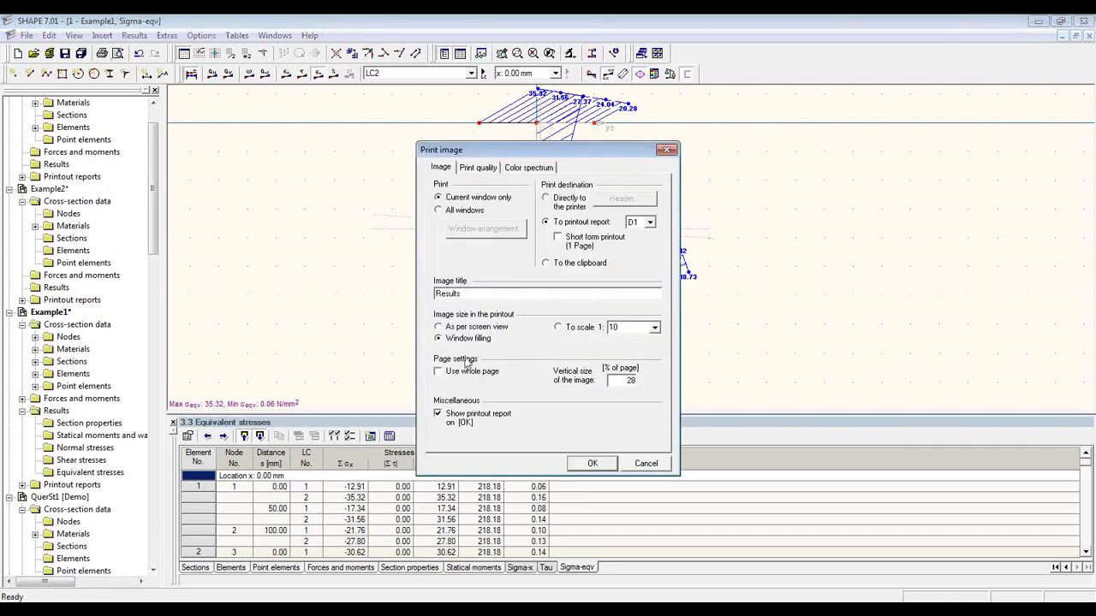
{"action": "double_click", "coordinate": [613, 380]}
{"action": "type", "text": "50"}
{"action": "left_click", "coordinate": [453, 420]}
{"action": "left_click", "coordinate": [594, 464]}
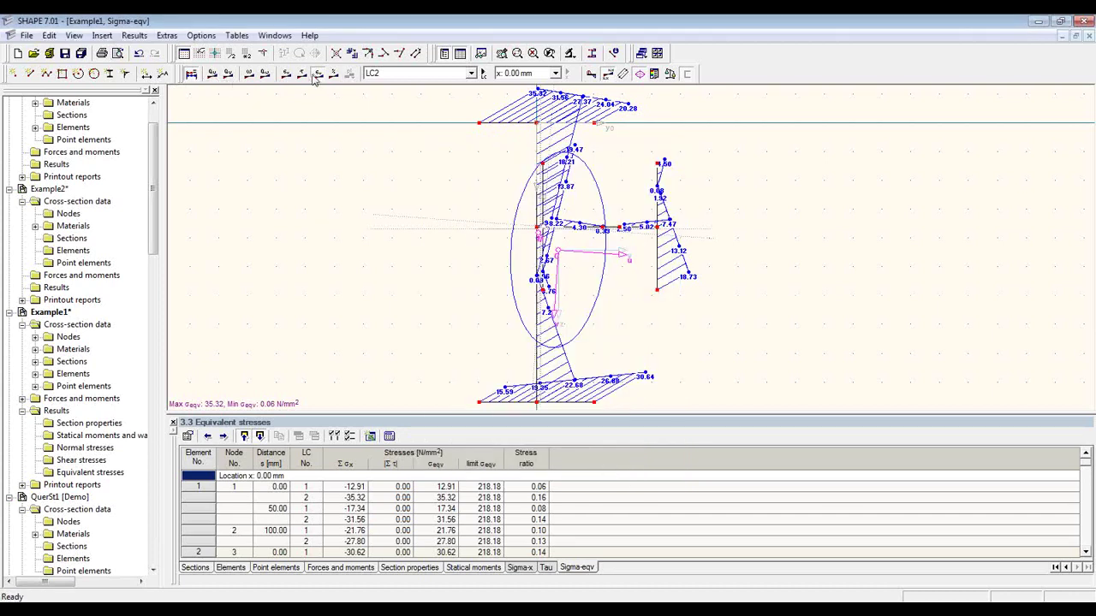
Step: Display the Sigma-x diagram and print it to printout report D1 with an adjusted image height, opening the report
{"action": "left_click", "coordinate": [284, 75]}
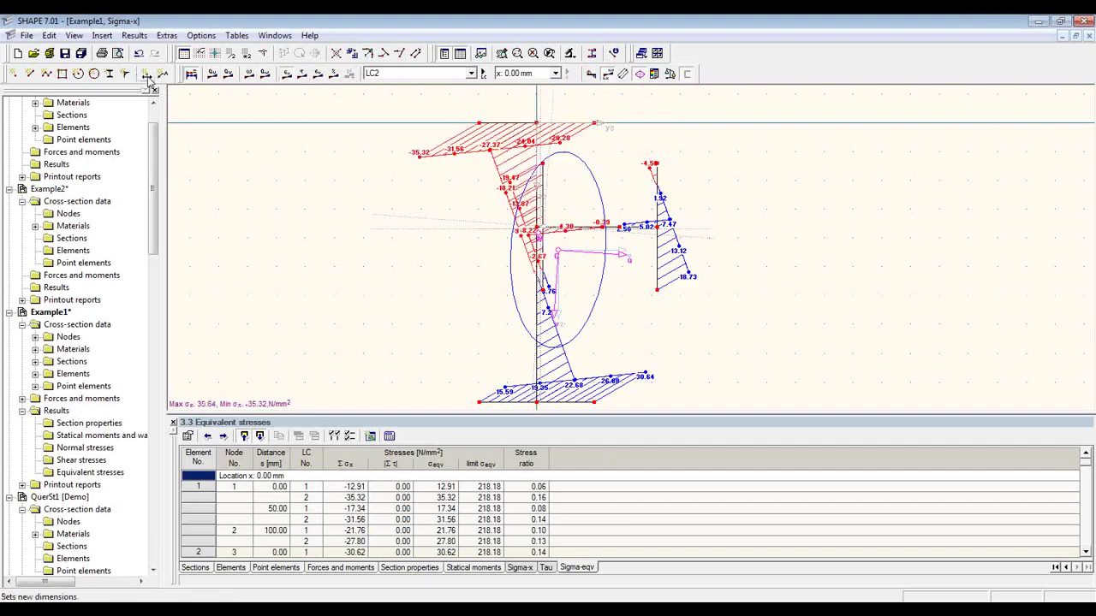
{"action": "left_click", "coordinate": [102, 53]}
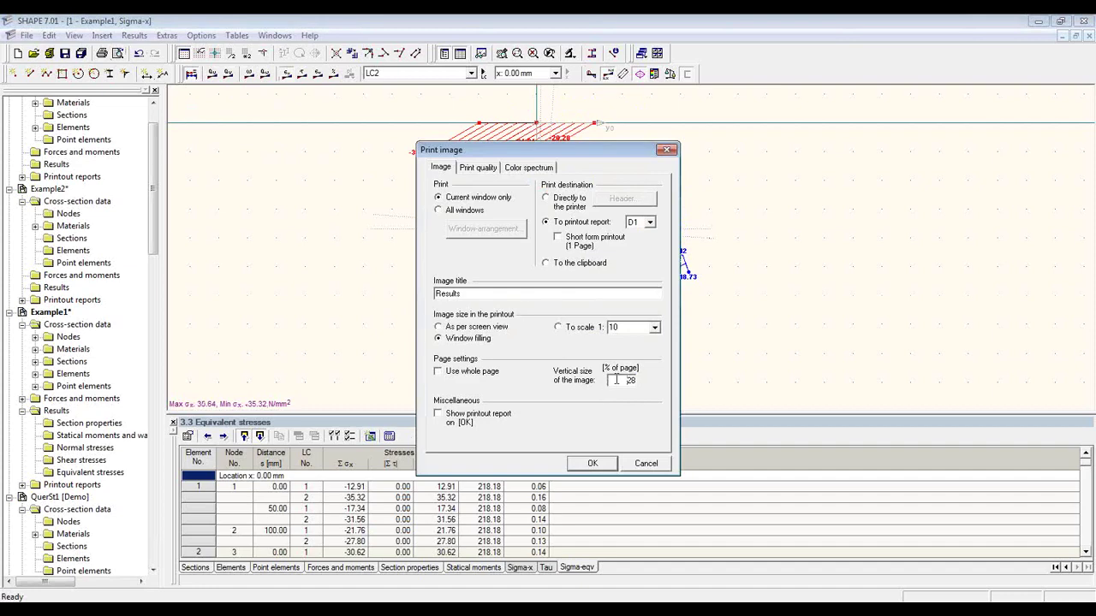
{"action": "left_click_drag", "start_coordinate": [629, 380], "coordinate": [662, 381]}
{"action": "left_click", "coordinate": [477, 423]}
{"action": "left_click", "coordinate": [603, 465]}
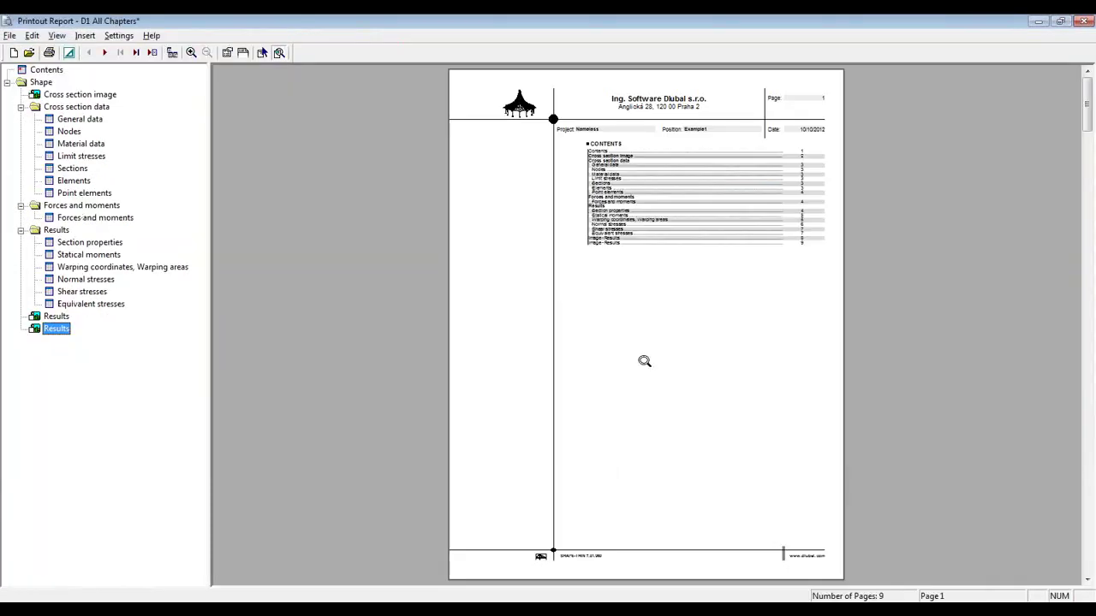
Step: Review the printout report pages for the cross section image, general data, section properties and both results images
{"action": "left_click", "coordinate": [70, 94]}
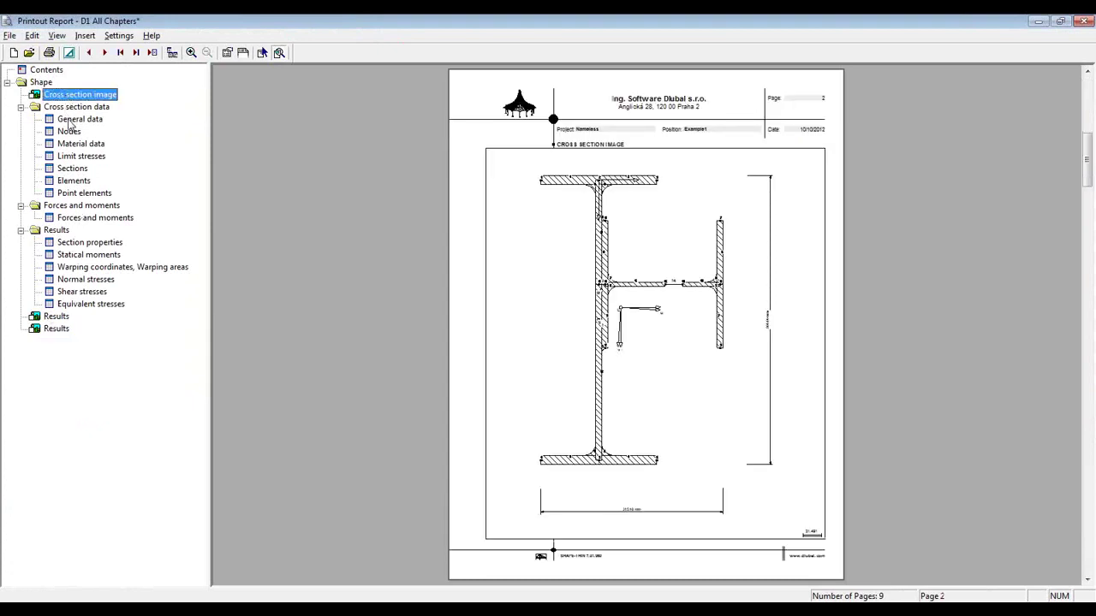
{"action": "left_click", "coordinate": [71, 120]}
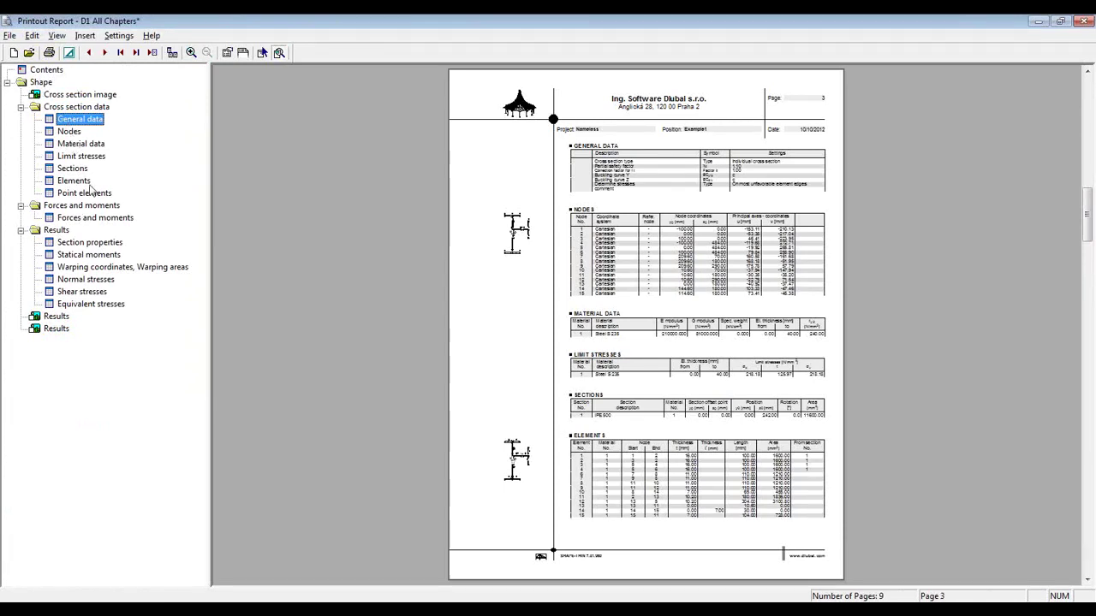
{"action": "left_click", "coordinate": [77, 244]}
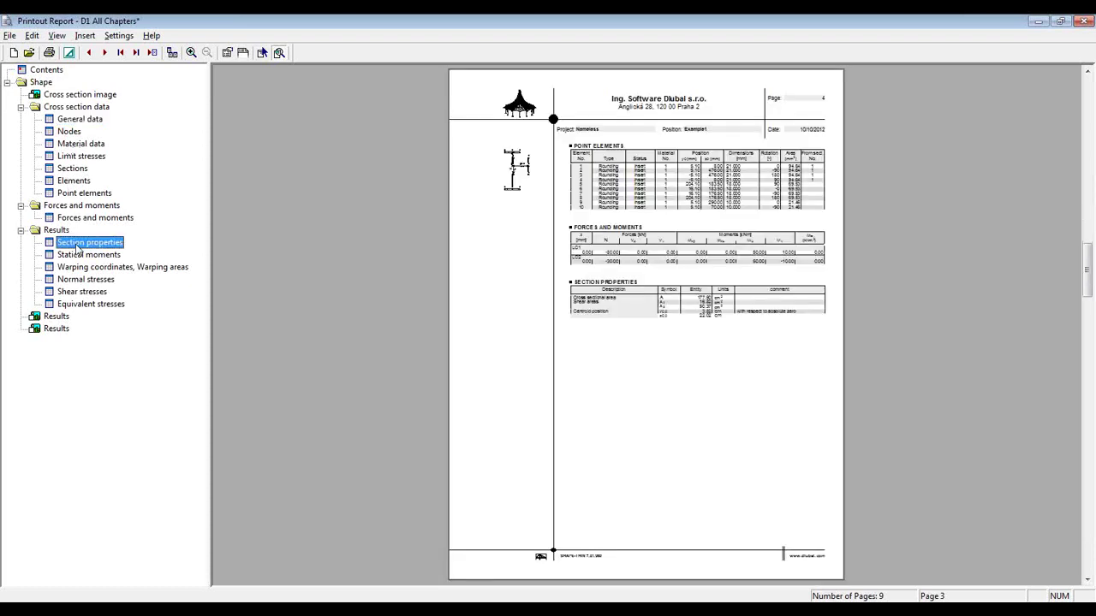
{"action": "left_click", "coordinate": [67, 316]}
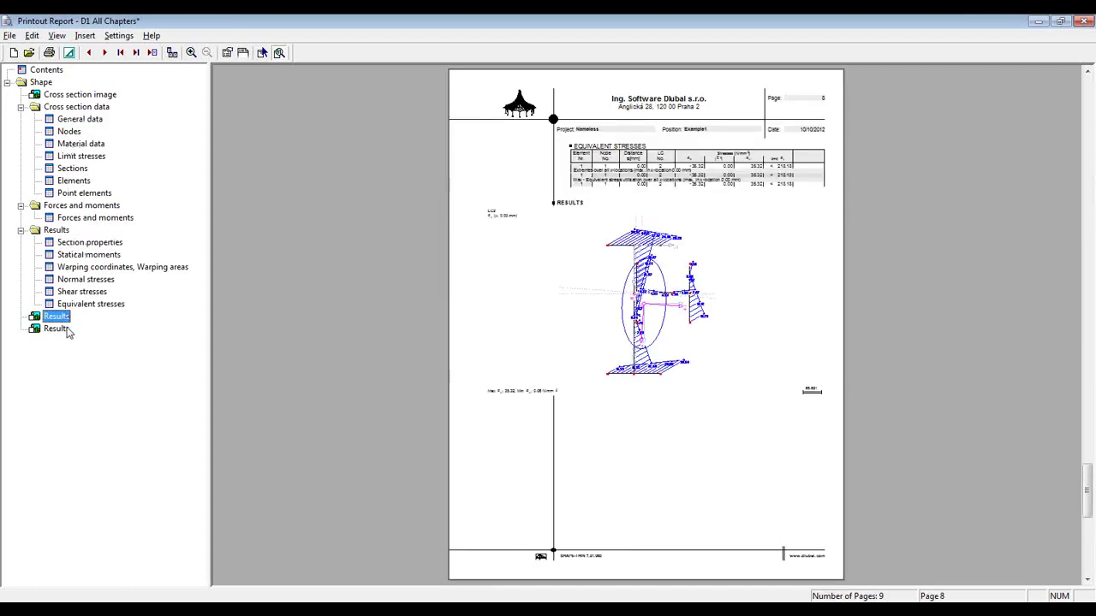
{"action": "left_click", "coordinate": [68, 331]}
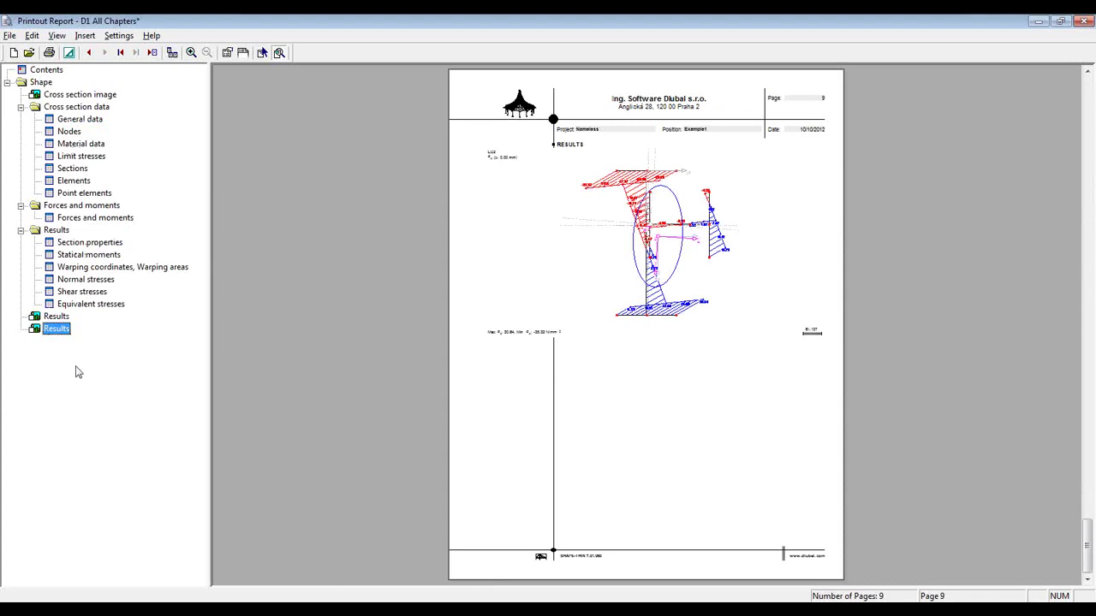
Step: Review the report selection options for input data, load cases and results, and close the report without accepting changes
{"action": "left_click", "coordinate": [226, 53]}
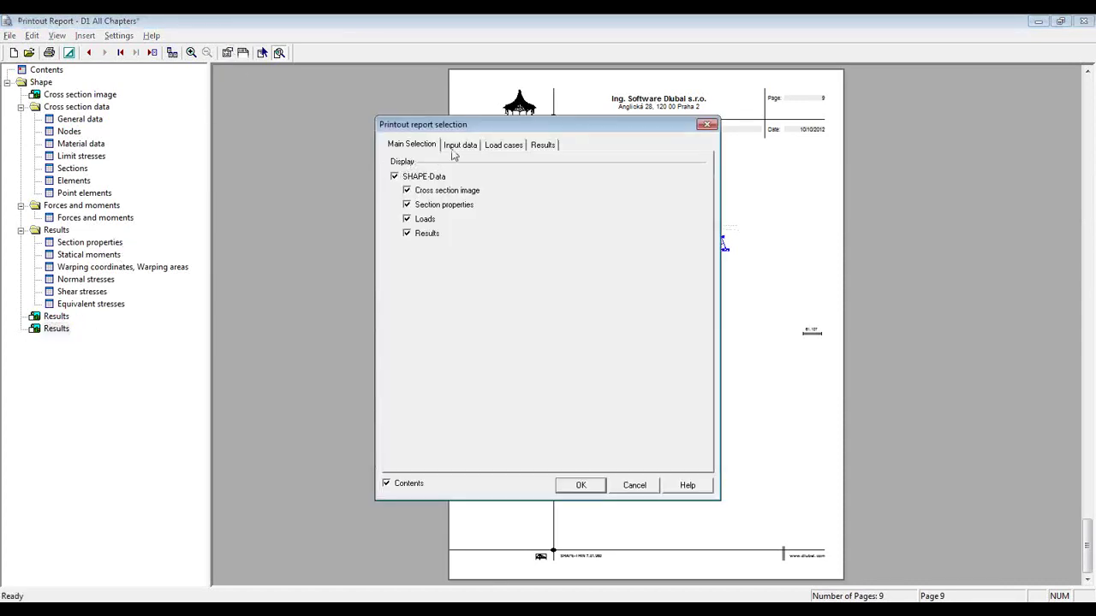
{"action": "left_click", "coordinate": [458, 147]}
{"action": "left_click", "coordinate": [504, 147]}
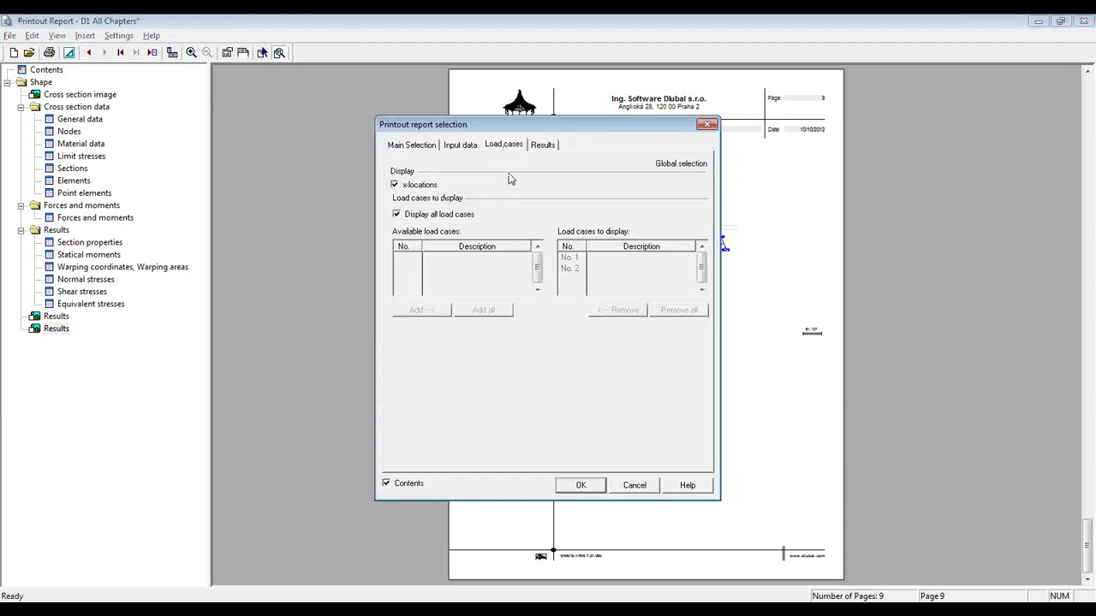
{"action": "left_click", "coordinate": [546, 144]}
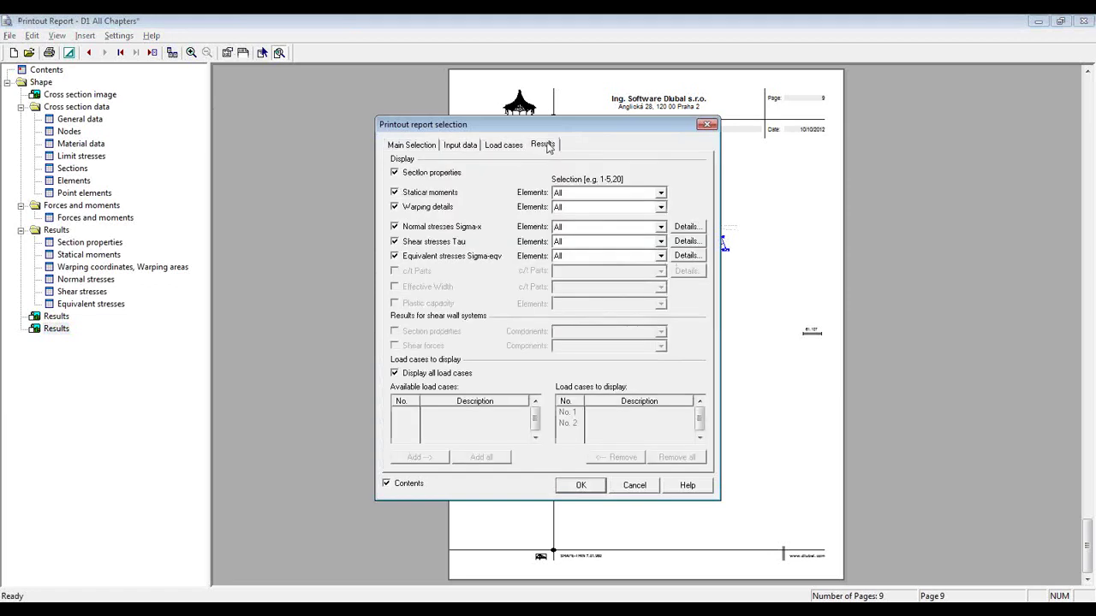
{"action": "left_click", "coordinate": [651, 486]}
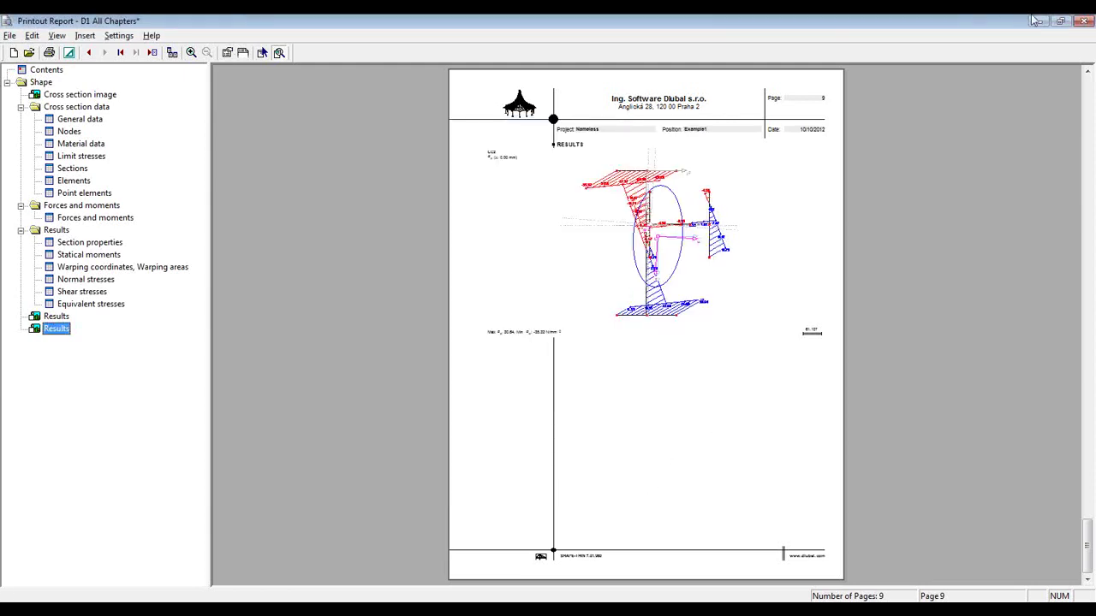
{"action": "left_click", "coordinate": [1081, 24]}
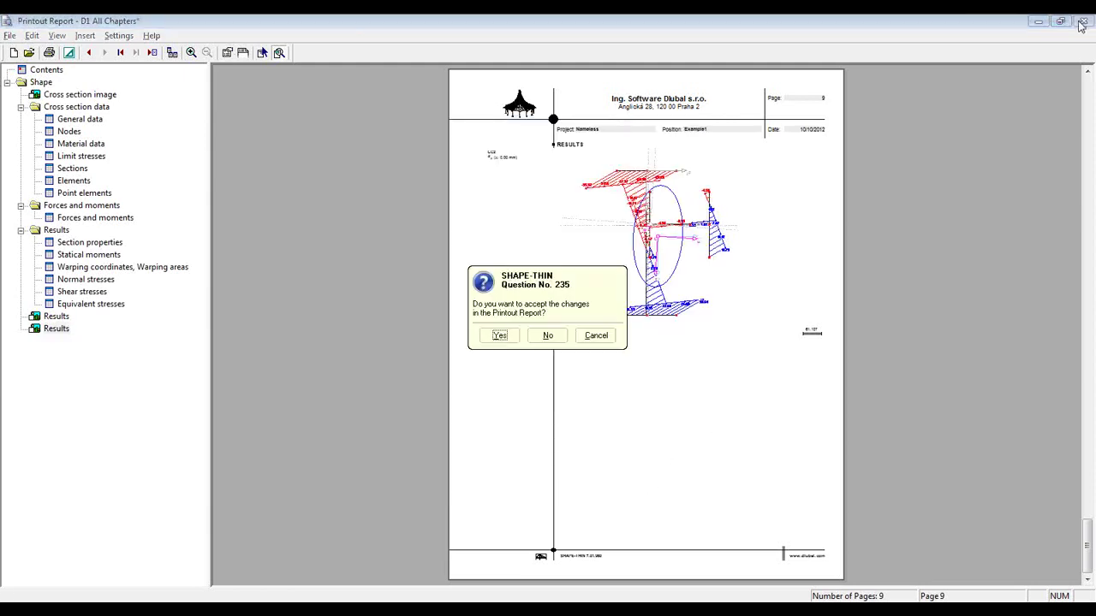
{"action": "left_click", "coordinate": [547, 336]}
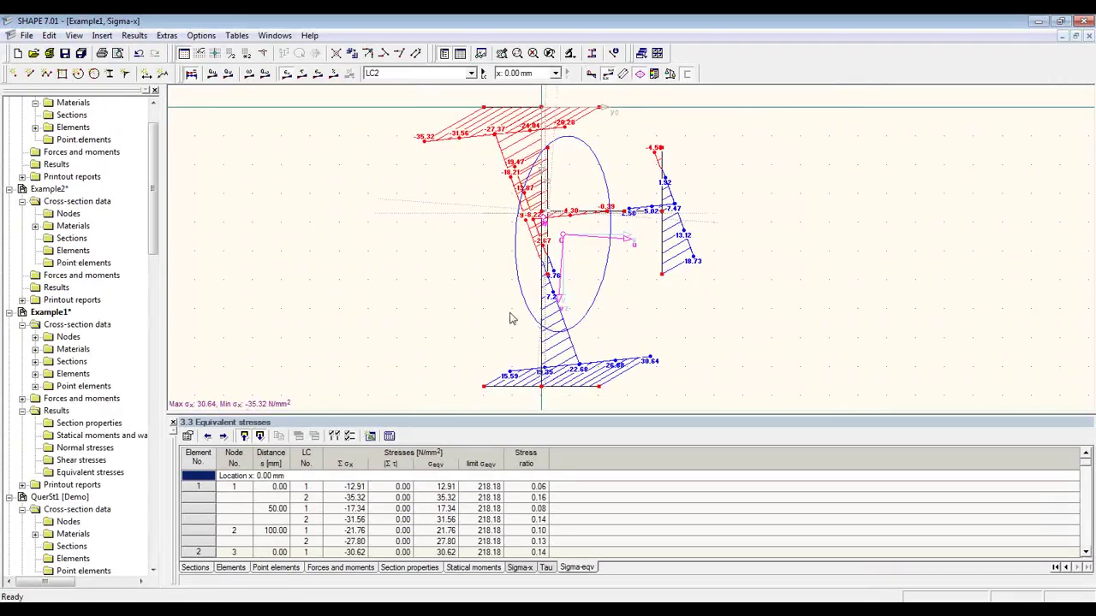
Step: Print the current Sigma-x window to printout report D1 as a one-page short form printout, showing the report
{"action": "left_click", "coordinate": [101, 54]}
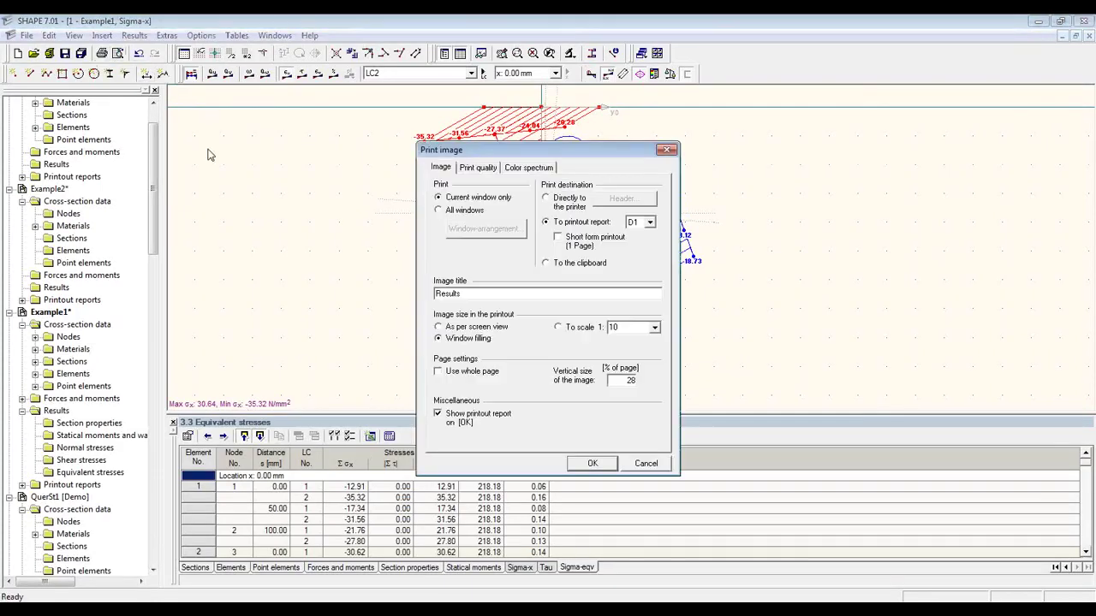
{"action": "left_click", "coordinate": [622, 245]}
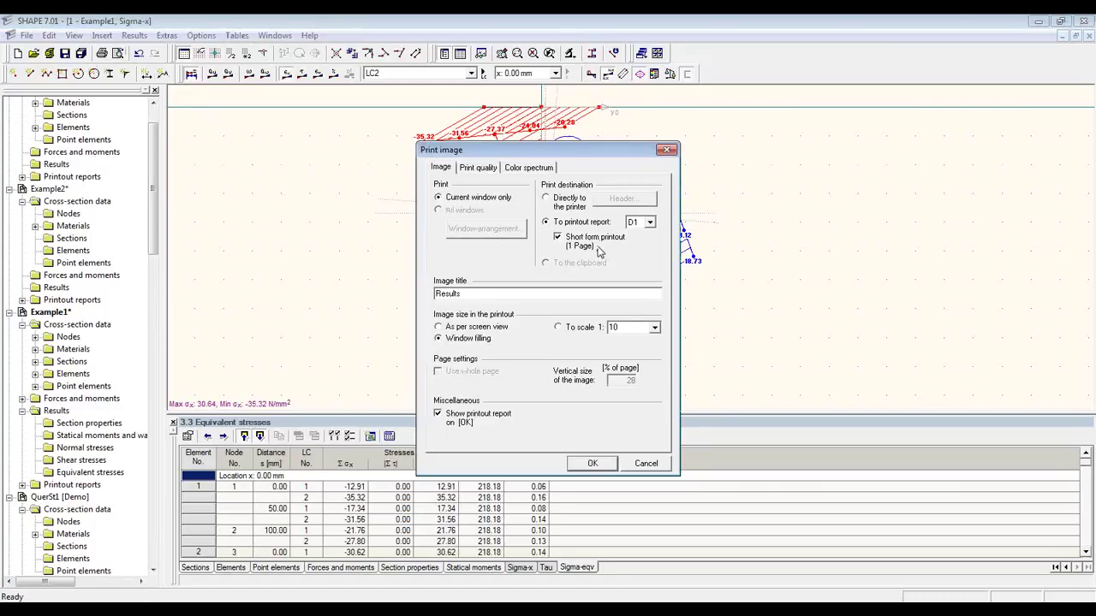
{"action": "left_click", "coordinate": [588, 463]}
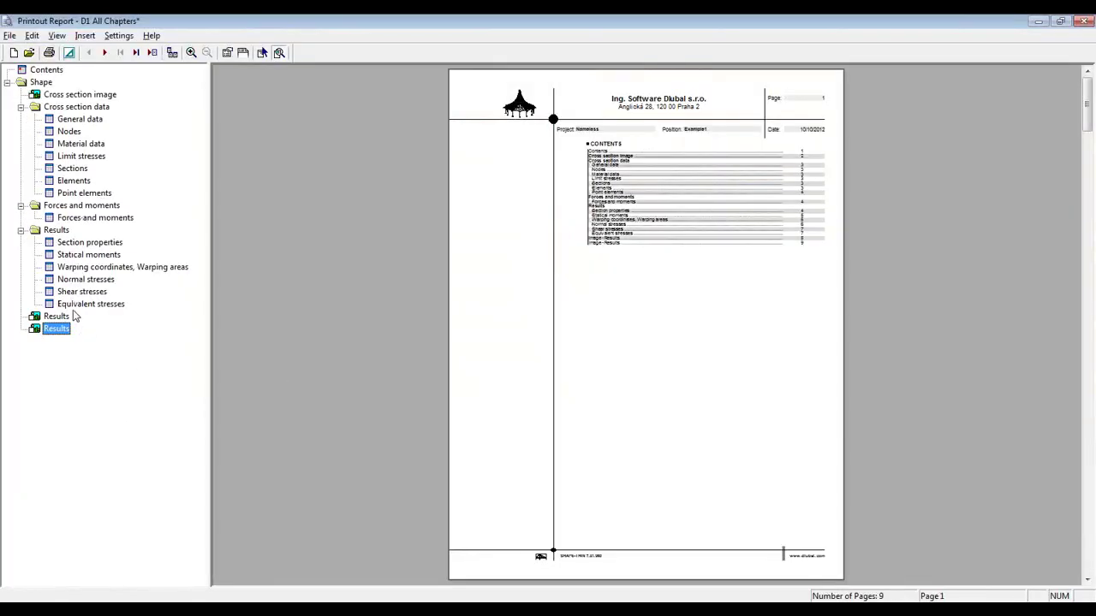
Step: Examine the short-form page with its stress diagram, input data and section properties, and close the report without accepting changes
{"action": "left_click", "coordinate": [75, 305]}
{"action": "left_click", "coordinate": [56, 328]}
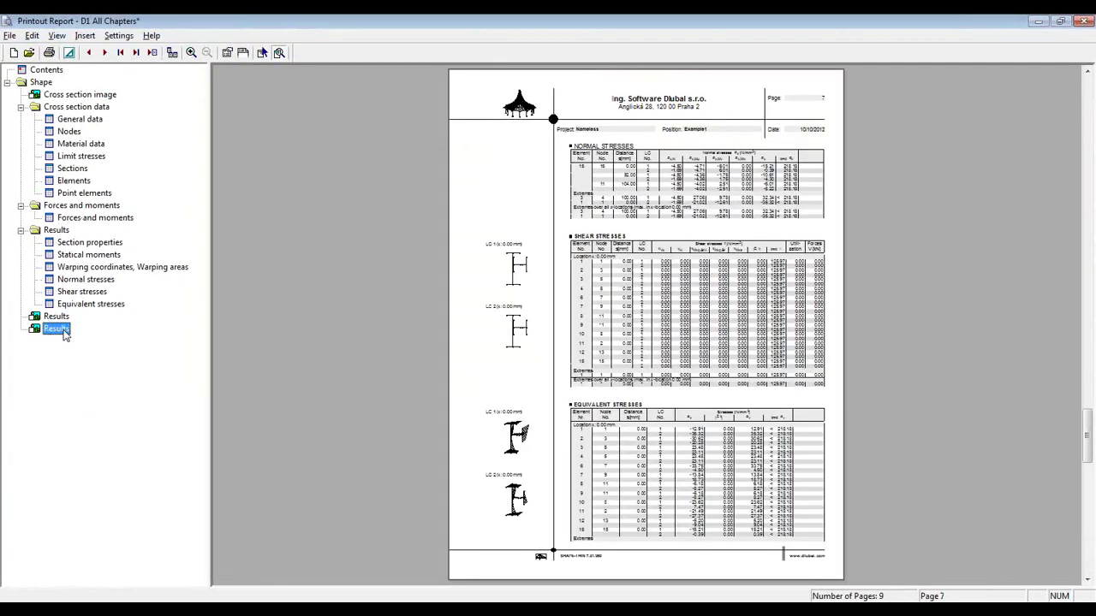
{"action": "left_click", "coordinate": [698, 351]}
{"action": "left_click", "coordinate": [699, 352]}
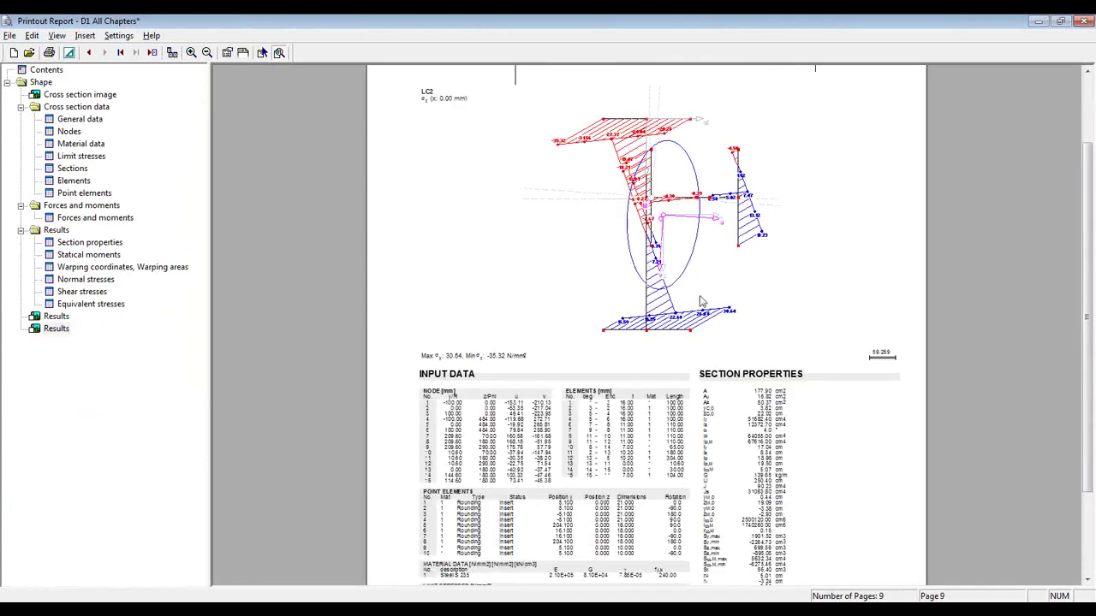
{"action": "left_click_drag", "start_coordinate": [1085, 328], "coordinate": [1082, 306]}
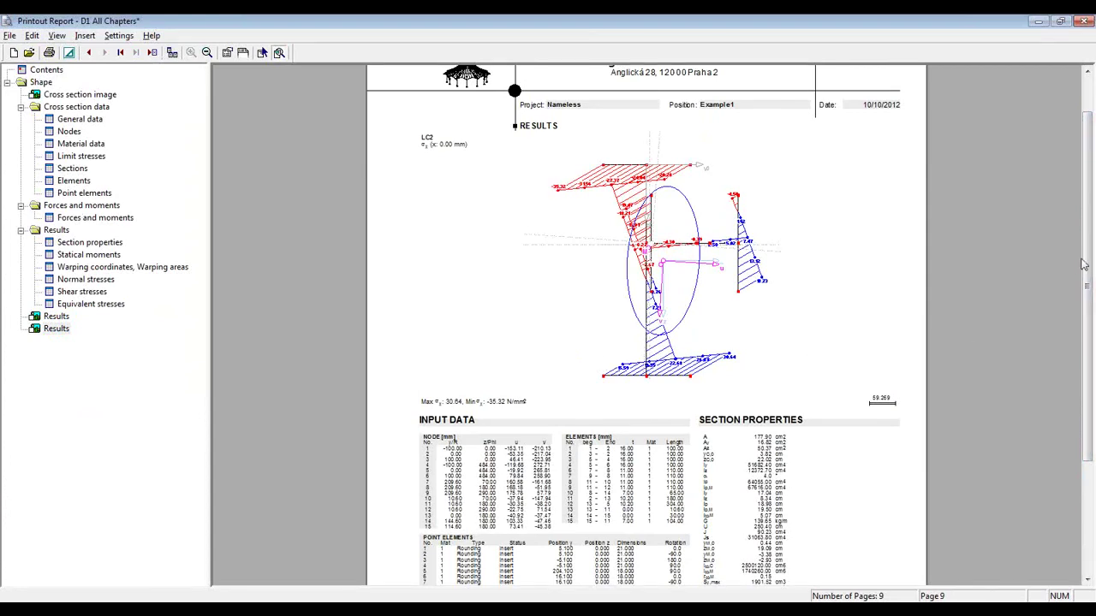
{"action": "left_click_drag", "start_coordinate": [1090, 247], "coordinate": [1087, 322]}
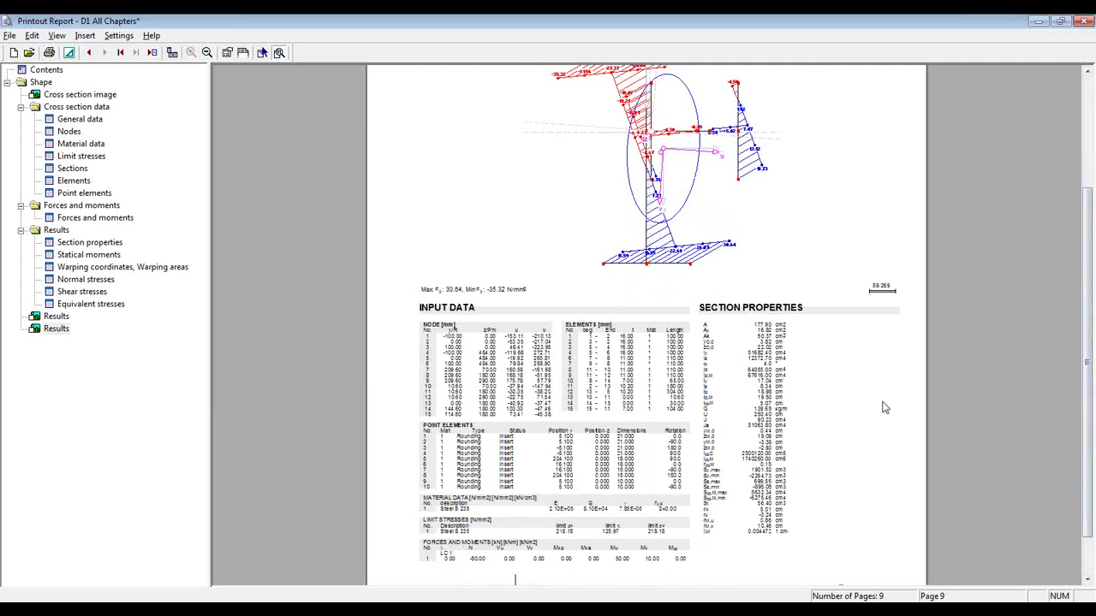
{"action": "left_click", "coordinate": [1089, 24]}
{"action": "left_click", "coordinate": [552, 336]}
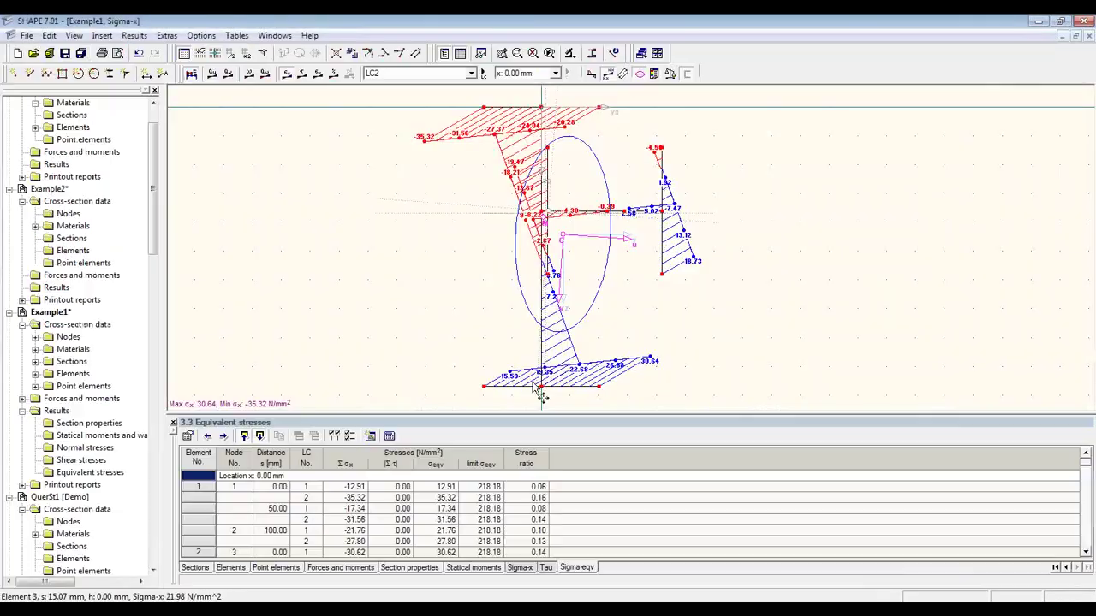
Step: Switch to the Example2 cross-section and draw a 3 mm thick element about 4 cm down from the absolute zero point
{"action": "left_click", "coordinate": [276, 36]}
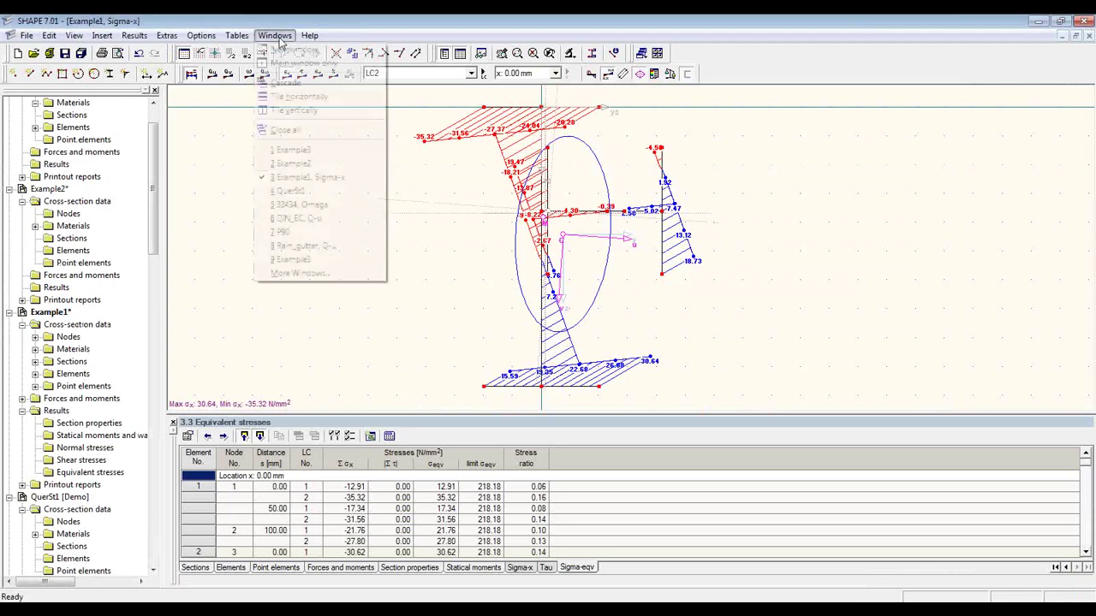
{"action": "left_click", "coordinate": [313, 164]}
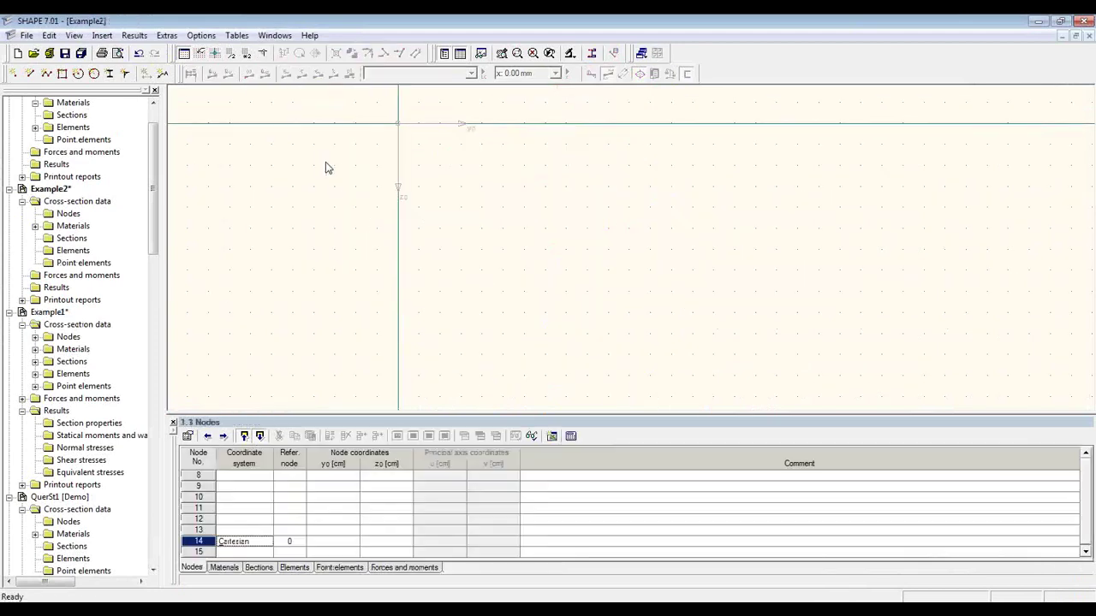
{"action": "middle_click_drag", "start_coordinate": [433, 176], "coordinate": [448, 174]}
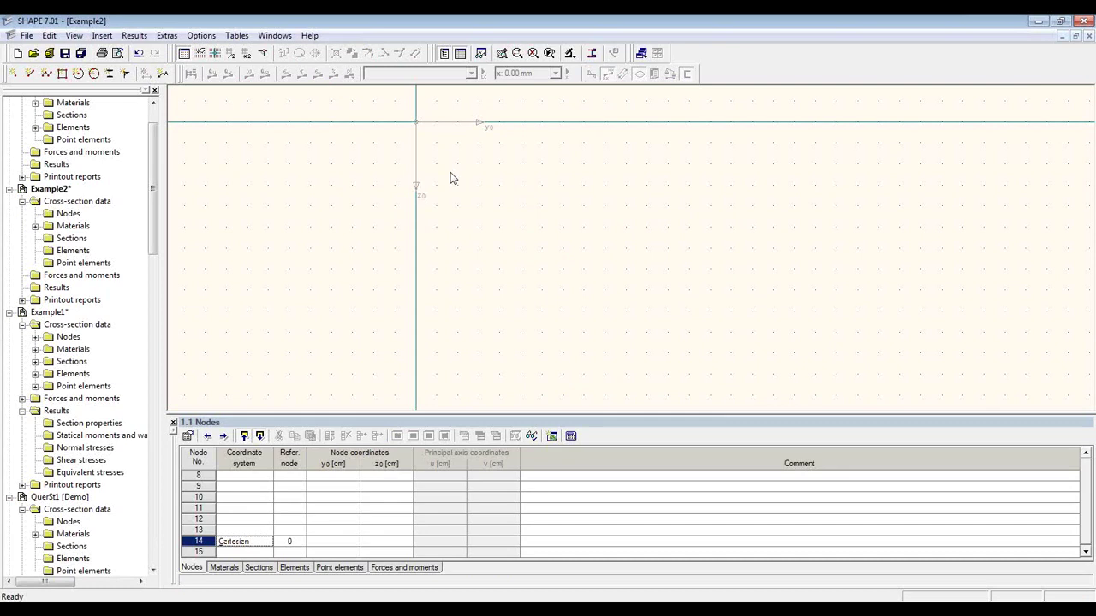
{"action": "left_click", "coordinate": [29, 74]}
{"action": "left_click", "coordinate": [184, 234]}
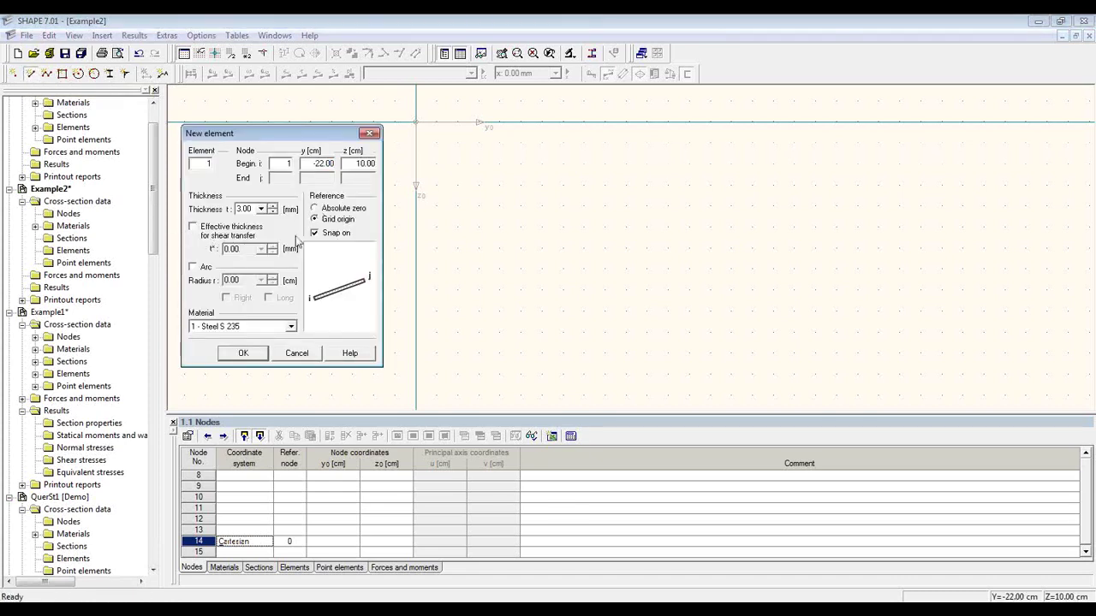
{"action": "left_click", "coordinate": [334, 208]}
{"action": "left_click_drag", "start_coordinate": [291, 148], "coordinate": [246, 143]}
{"action": "left_click", "coordinate": [415, 123]}
{"action": "left_click", "coordinate": [416, 166]}
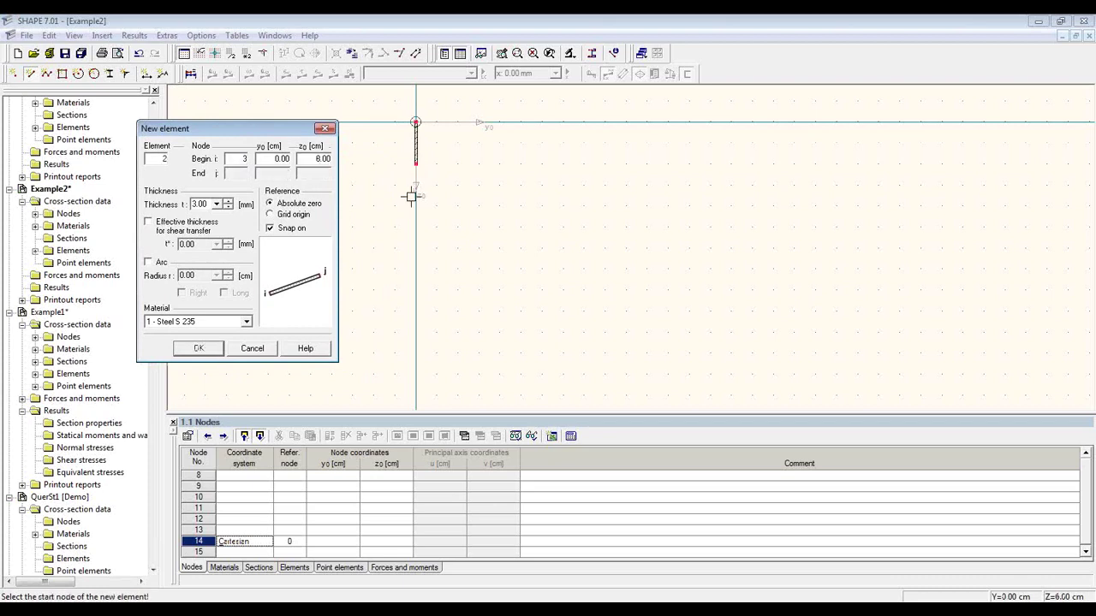
Step: Draw a 3 mm thick horizontal element from the origin node to an end node at y 5.0 cm, z 0.00 cm
{"action": "left_click", "coordinate": [415, 124]}
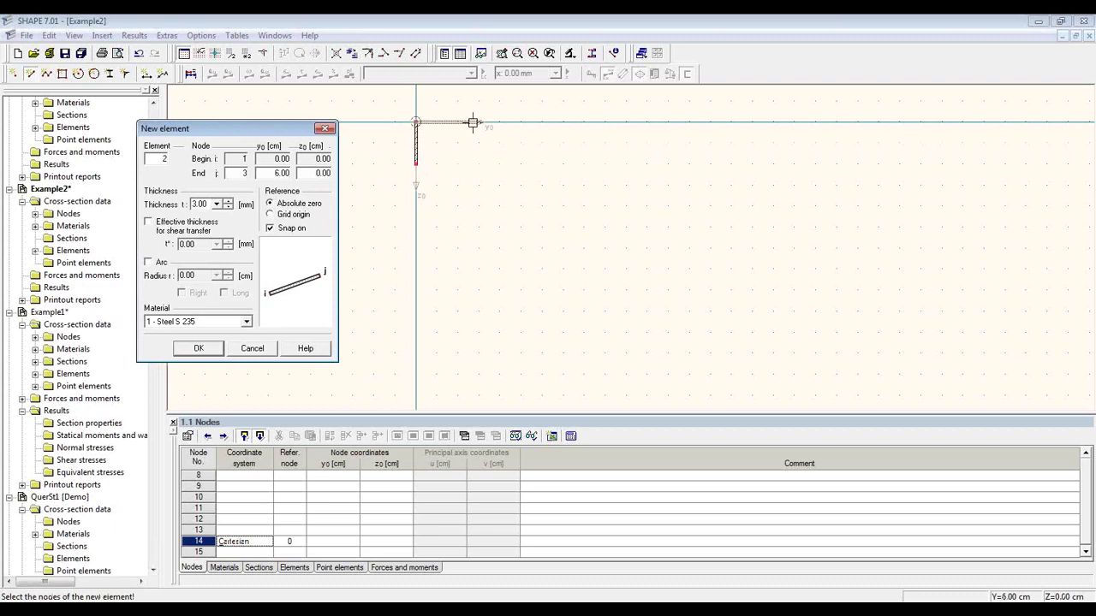
{"action": "left_click", "coordinate": [287, 174]}
{"action": "type", "text": "5.0"}
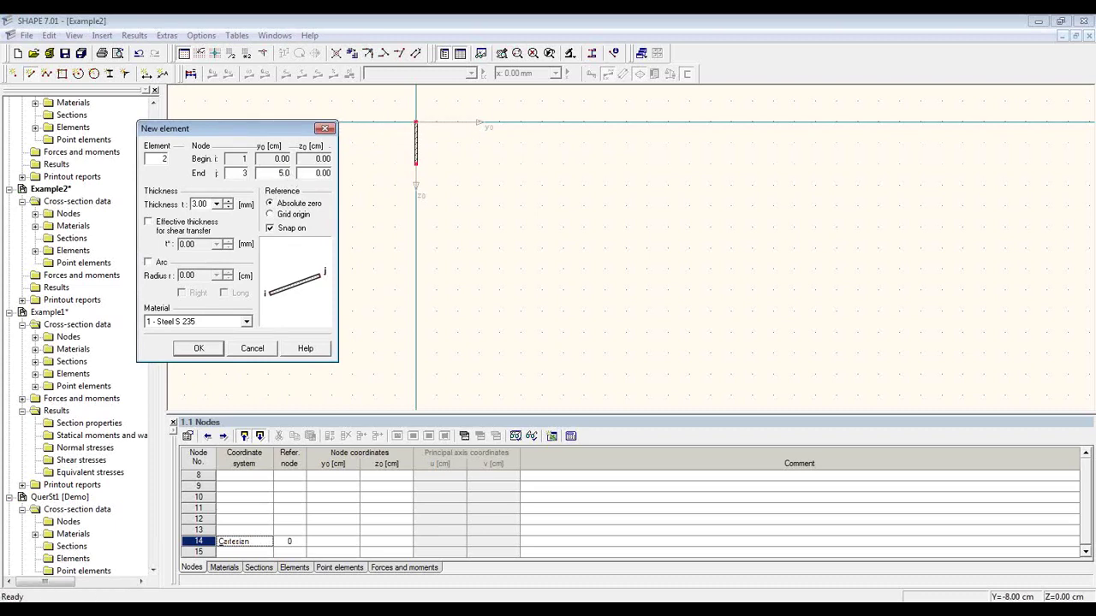
{"action": "left_click", "coordinate": [211, 350]}
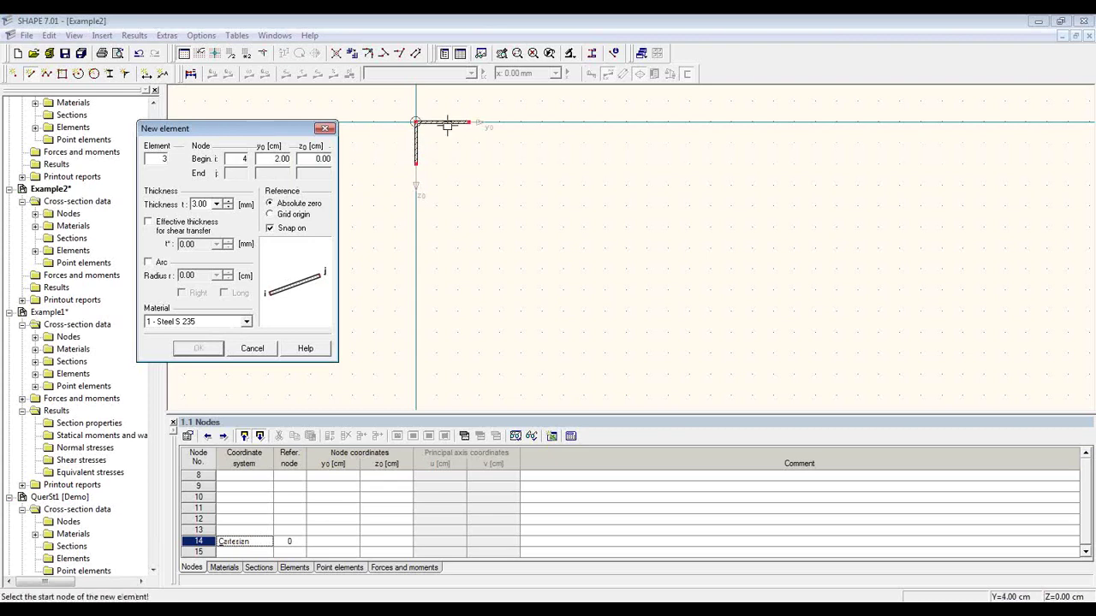
Step: Move the grid origin to the free end of the horizontal element and draw a vertical element down to z 16 cm
{"action": "left_click", "coordinate": [217, 54]}
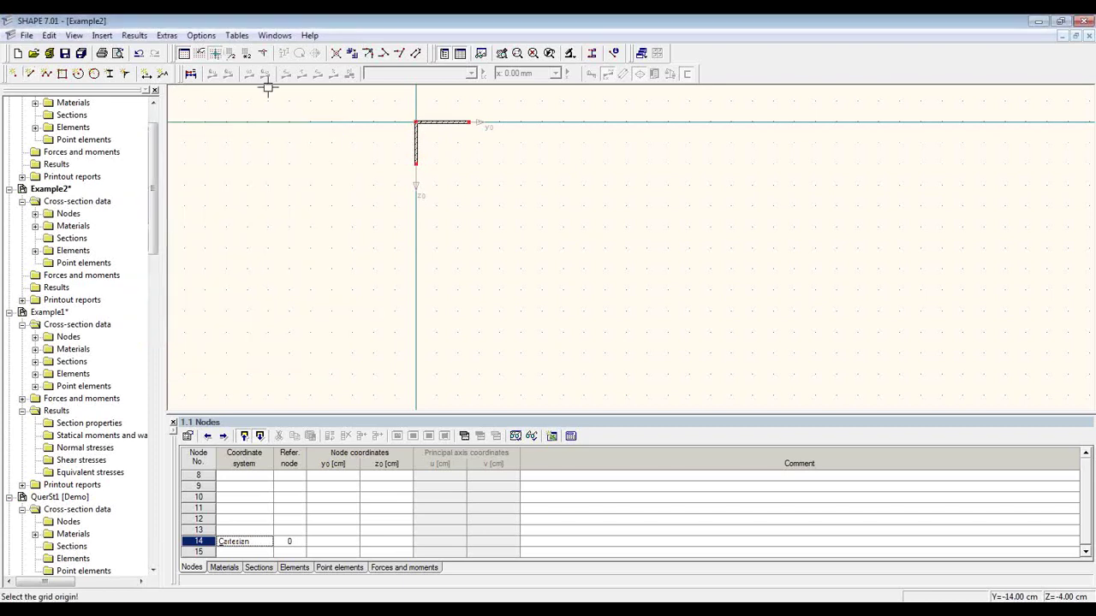
{"action": "left_click", "coordinate": [467, 123]}
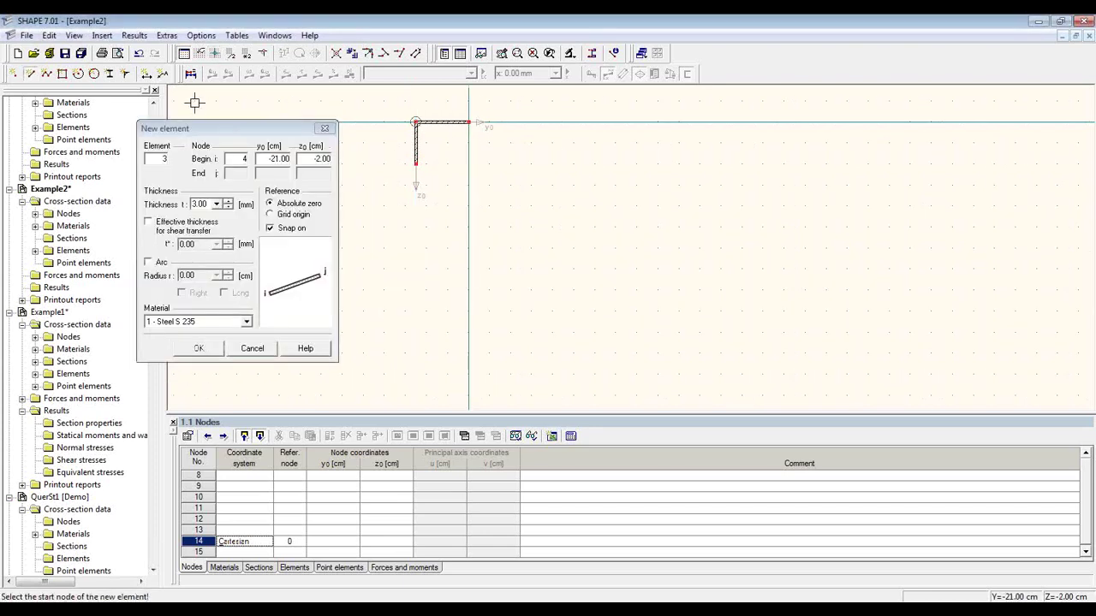
{"action": "left_click", "coordinate": [468, 122]}
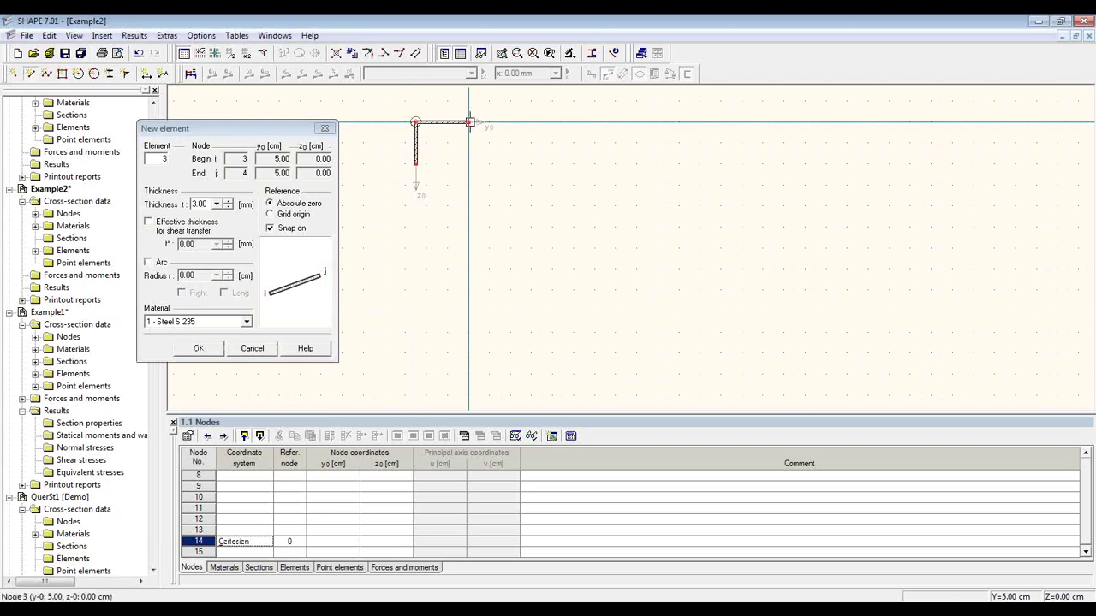
{"action": "left_click", "coordinate": [468, 291]}
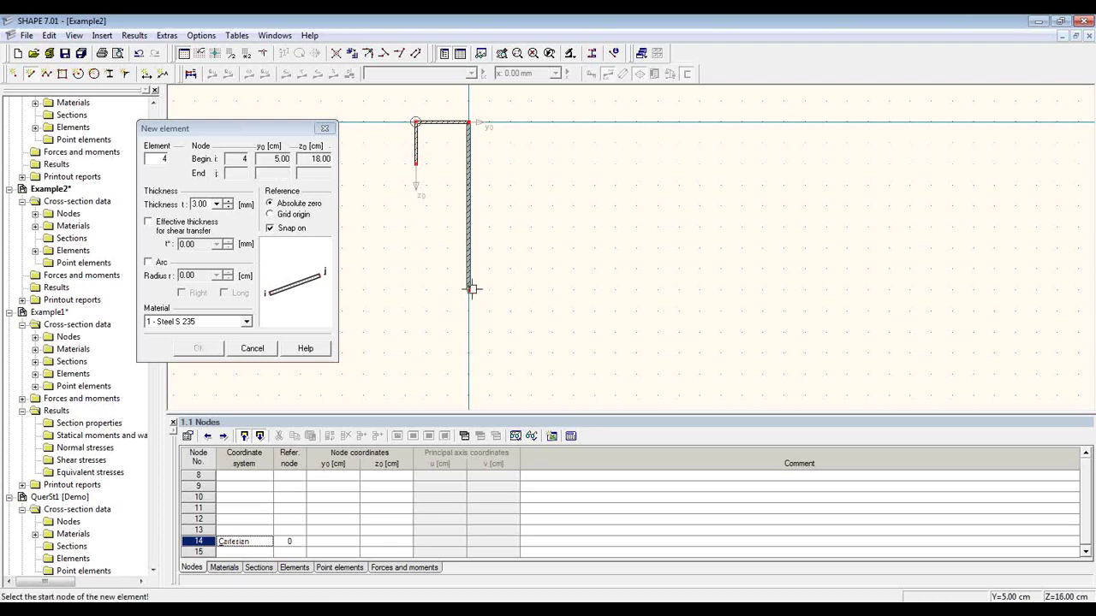
Step: Set the coordinate reference to the grid origin and draw a horizontal element about 30 cm long from the vertical element's lower end
{"action": "left_click", "coordinate": [468, 292]}
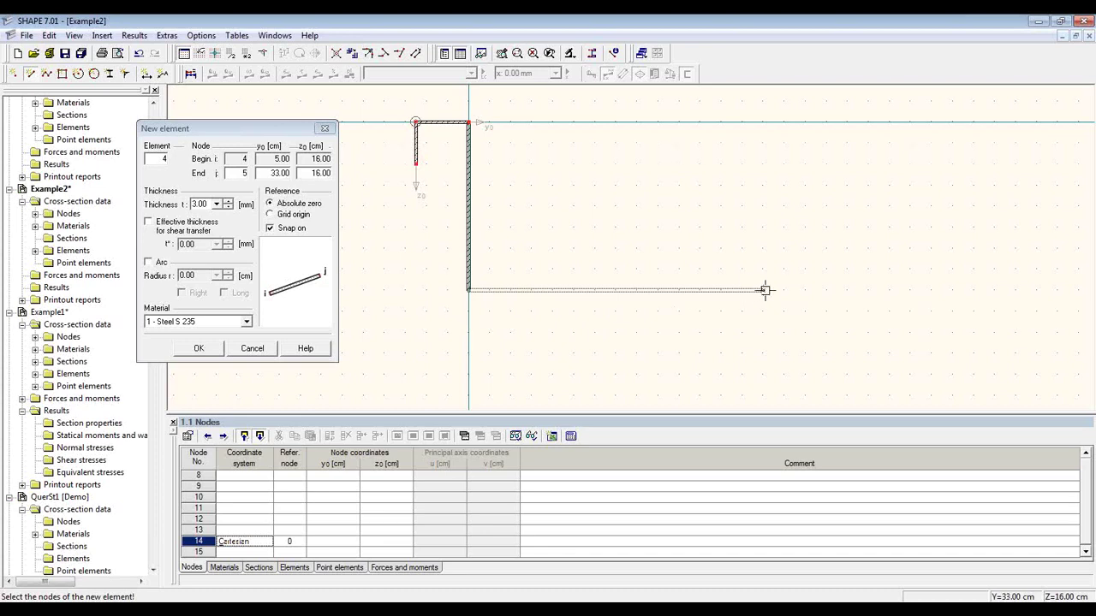
{"action": "left_click", "coordinate": [287, 216]}
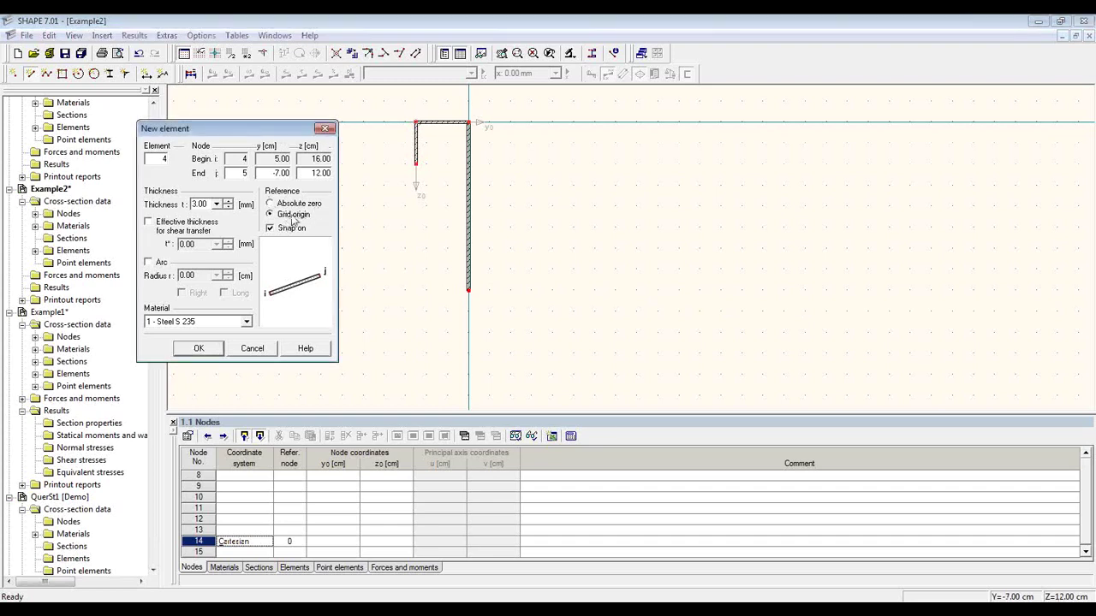
{"action": "left_click", "coordinate": [468, 289]}
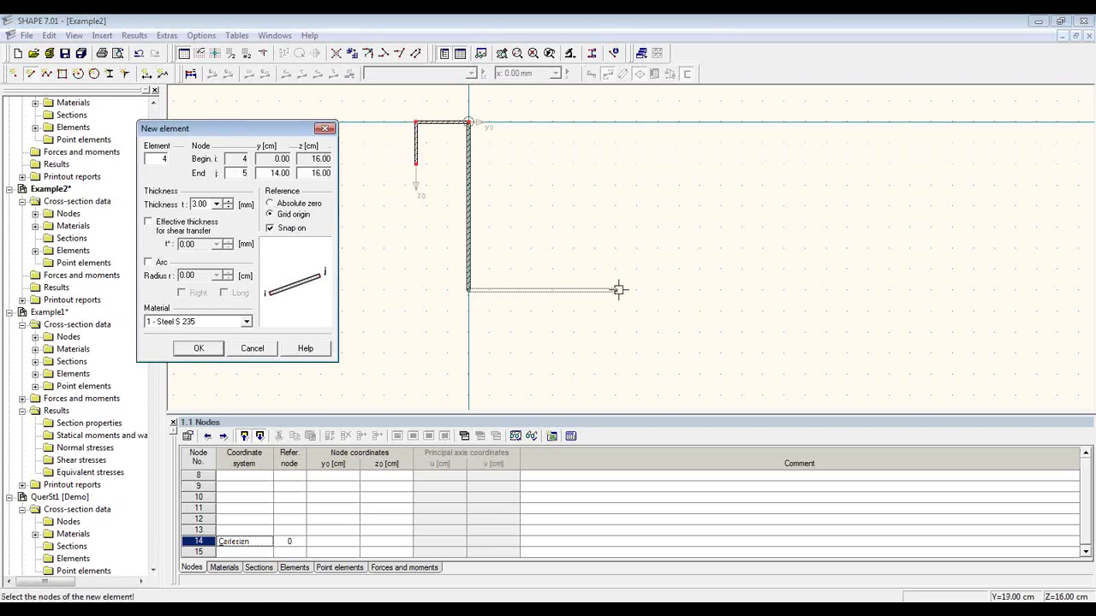
{"action": "left_click", "coordinate": [784, 290]}
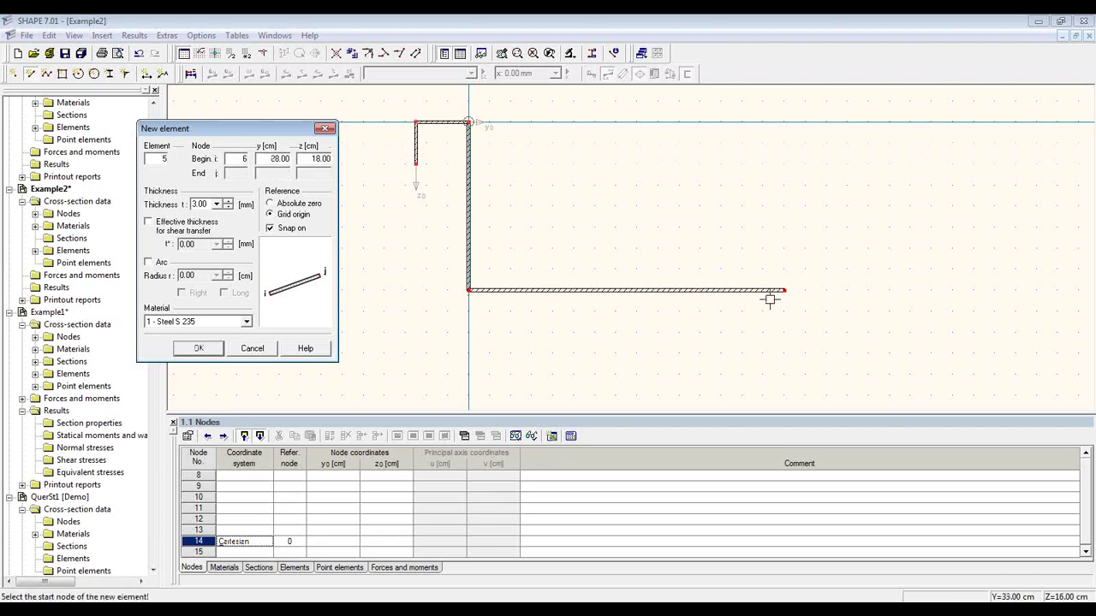
Step: Set node 2's z coordinate to 3.00 cm in the nodes table to shorten the short lip element
{"action": "key", "text": "Escape"}
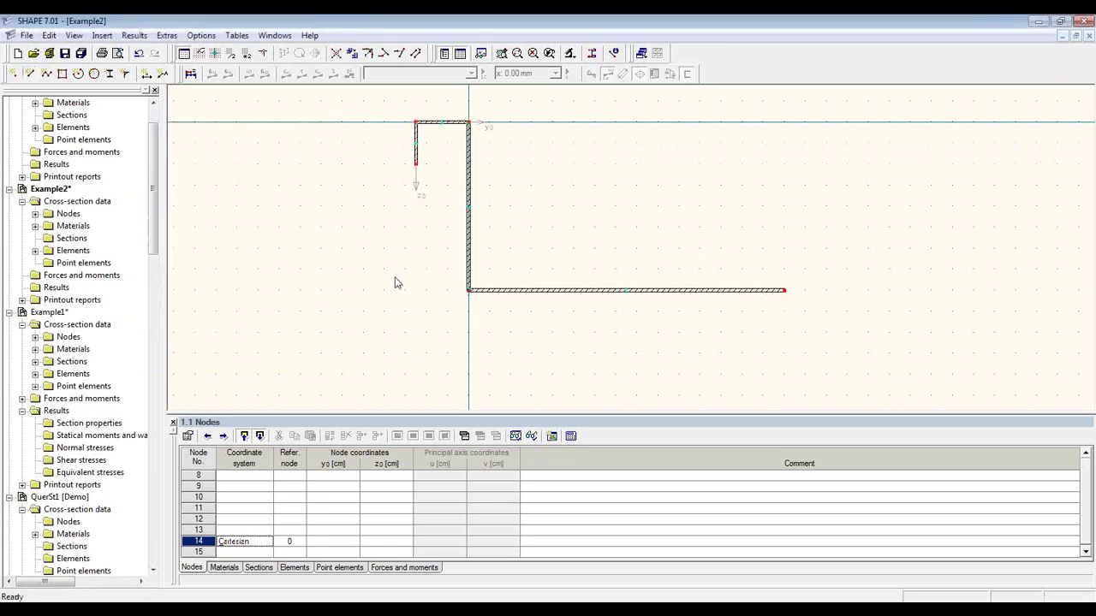
{"action": "middle_click_drag", "start_coordinate": [485, 239], "coordinate": [404, 270]}
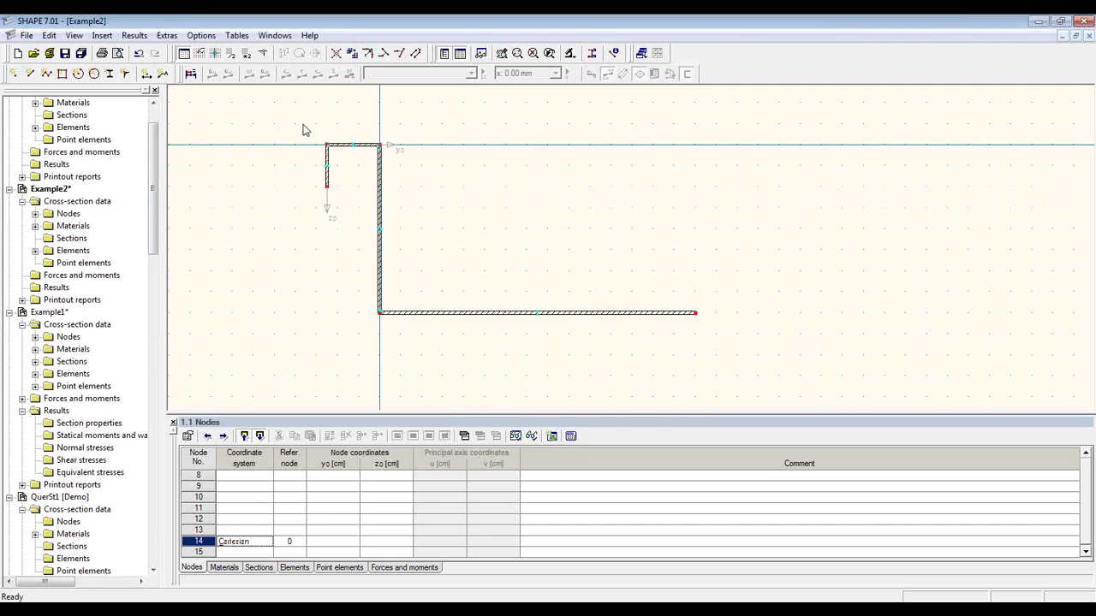
{"action": "left_click", "coordinate": [329, 176]}
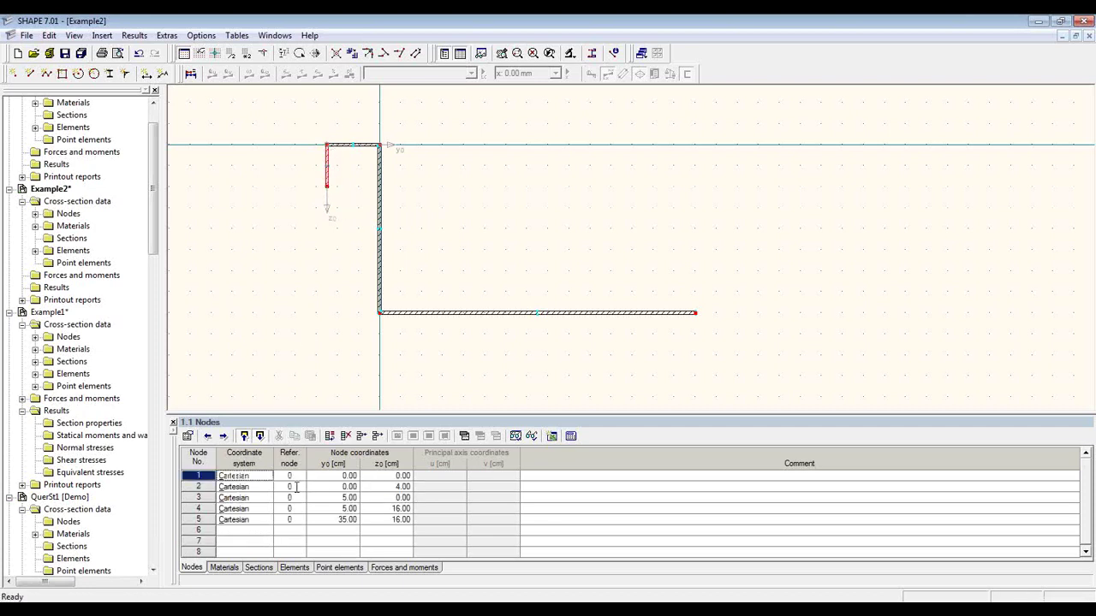
{"action": "left_click", "coordinate": [296, 487]}
{"action": "left_click", "coordinate": [393, 487]}
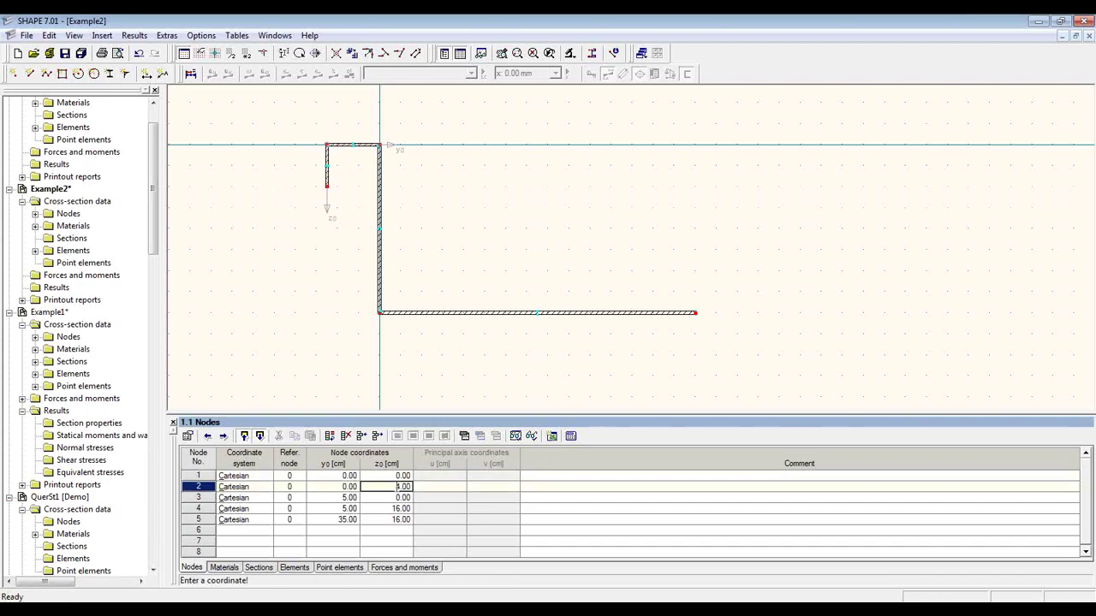
{"action": "type", "text": "3,00"}
{"action": "key", "text": "Return"}
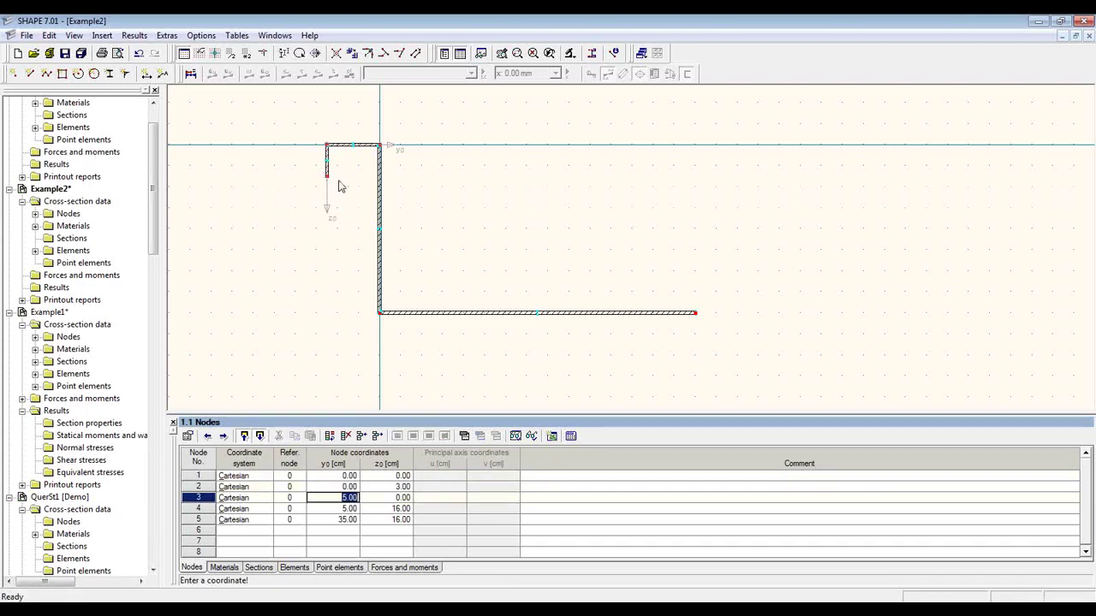
Step: Mirror a copy of the lip, upper flange and vertical web about an axis parallel to z through the bottom element's midpoint
{"action": "left_click", "coordinate": [319, 141]}
{"action": "left_click_drag", "start_coordinate": [306, 121], "coordinate": [399, 367]}
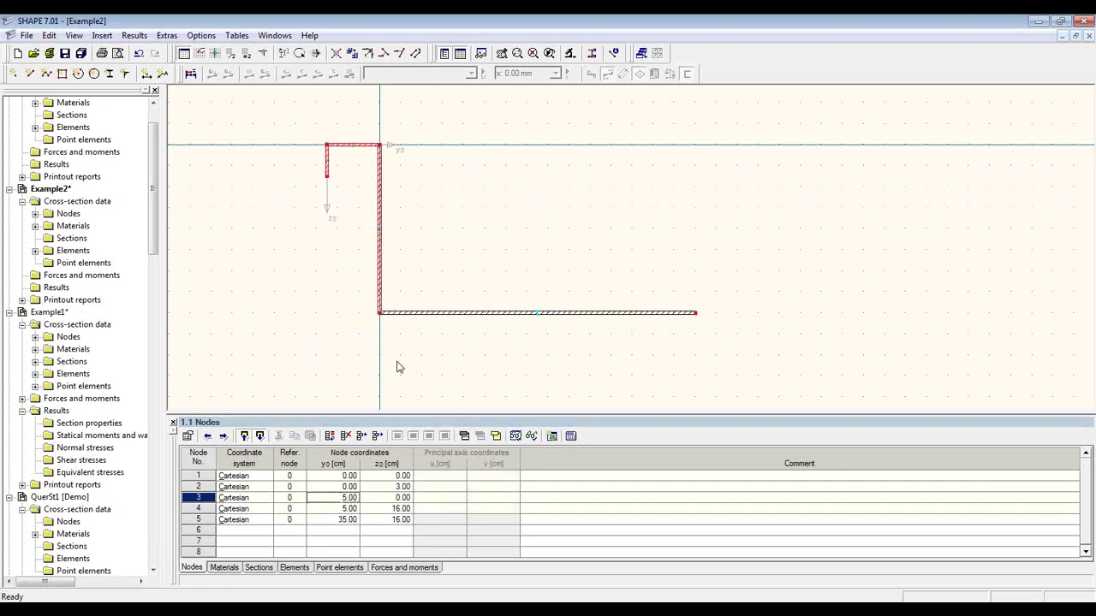
{"action": "left_click", "coordinate": [316, 54]}
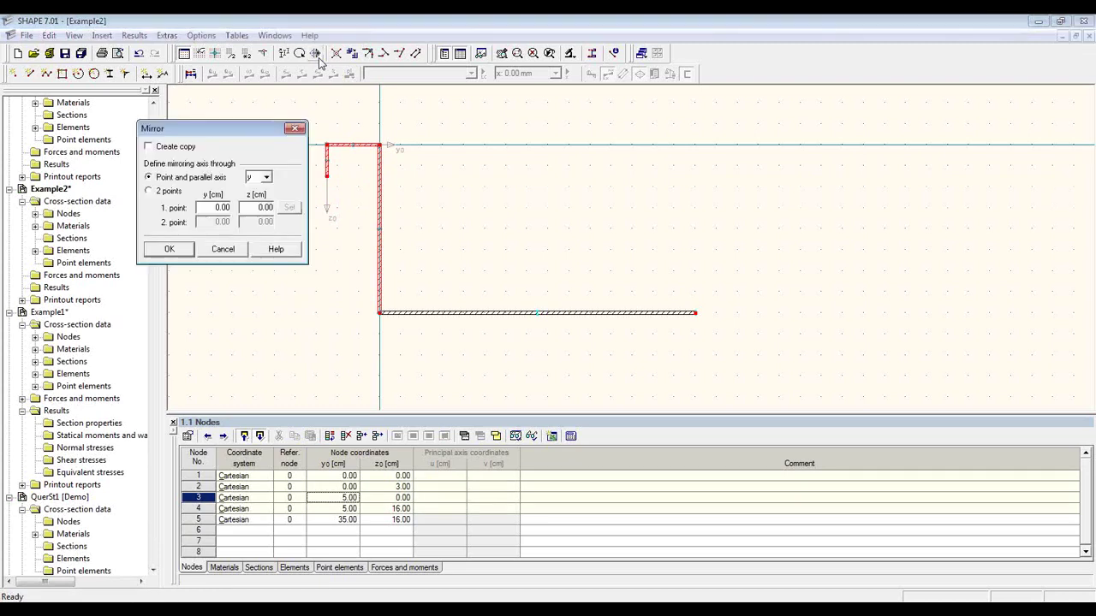
{"action": "left_click", "coordinate": [161, 147]}
{"action": "left_click", "coordinate": [266, 176]}
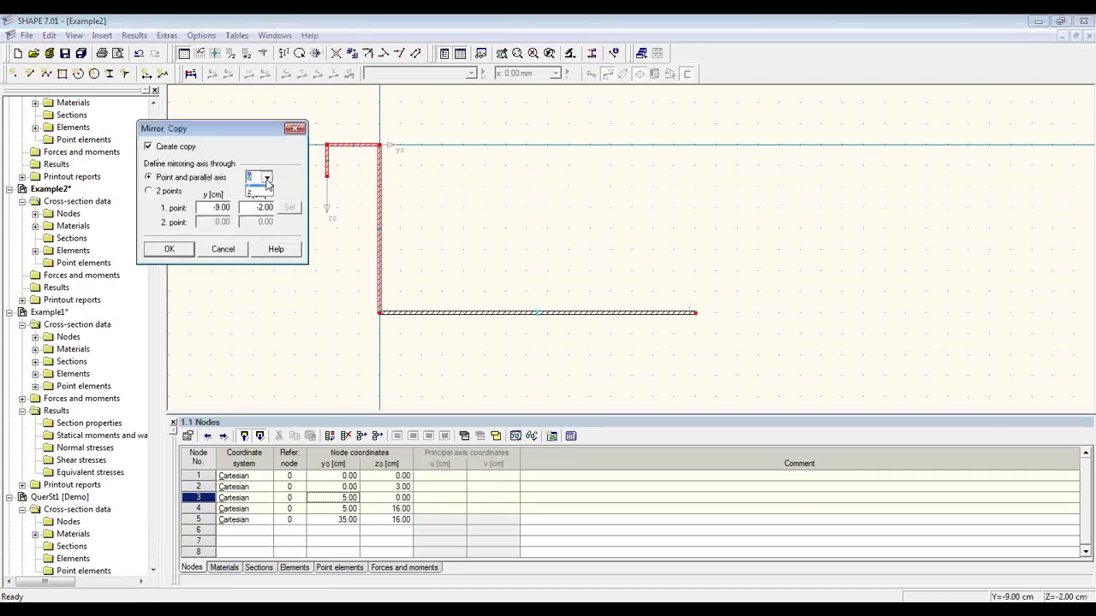
{"action": "left_click", "coordinate": [266, 201]}
{"action": "left_click", "coordinate": [536, 313]}
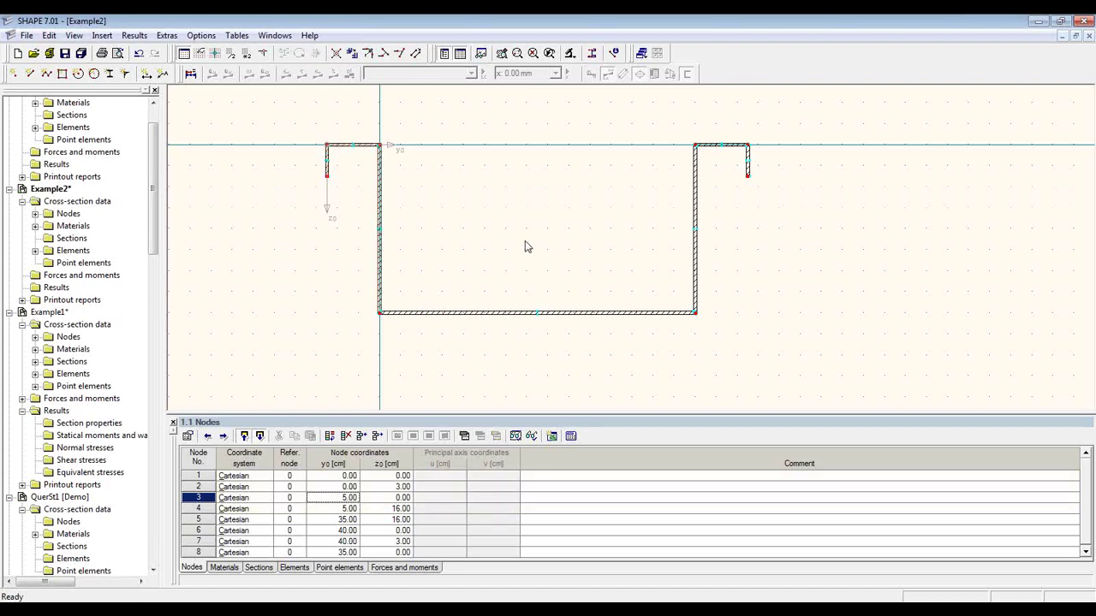
Step: Run the plausibility check on the completed Example2 section
{"action": "scroll", "coordinate": [517, 242], "scroll_direction": "up", "scroll_amount": 2}
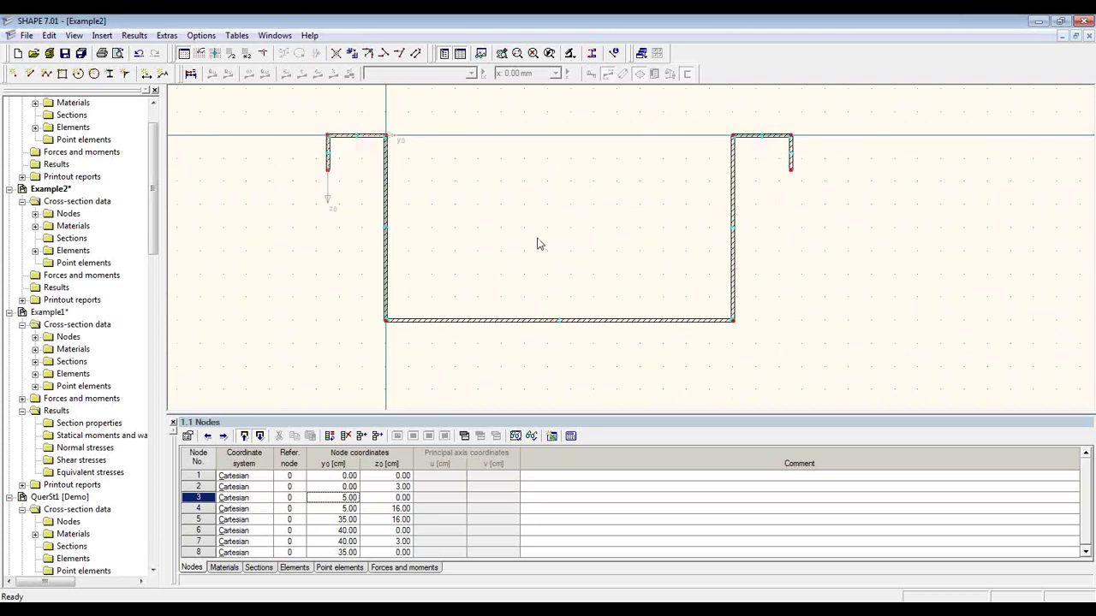
{"action": "left_click", "coordinate": [167, 36]}
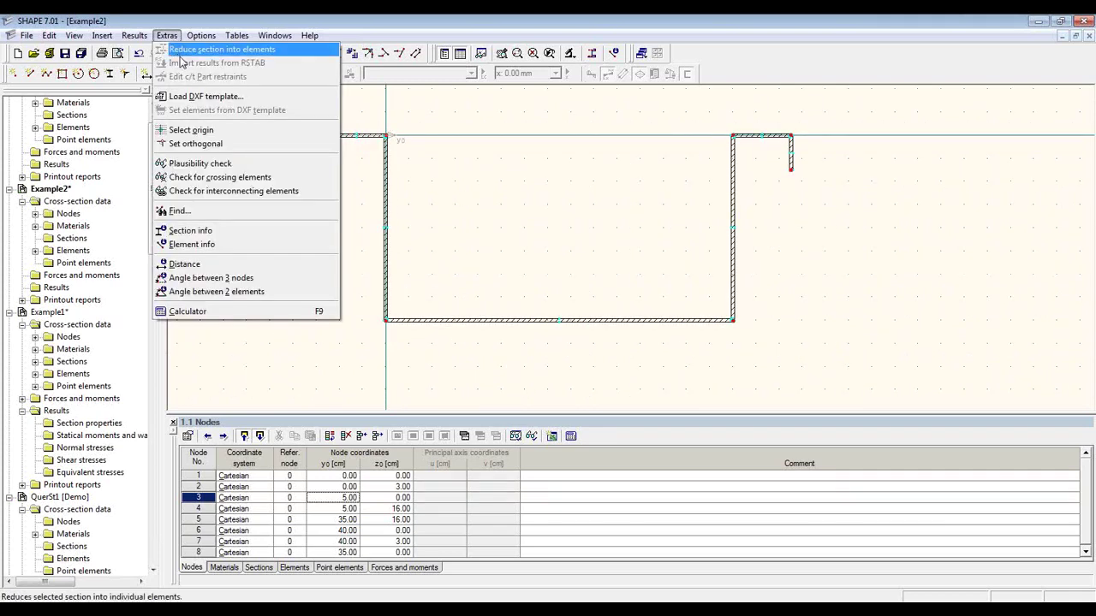
{"action": "left_click", "coordinate": [295, 167]}
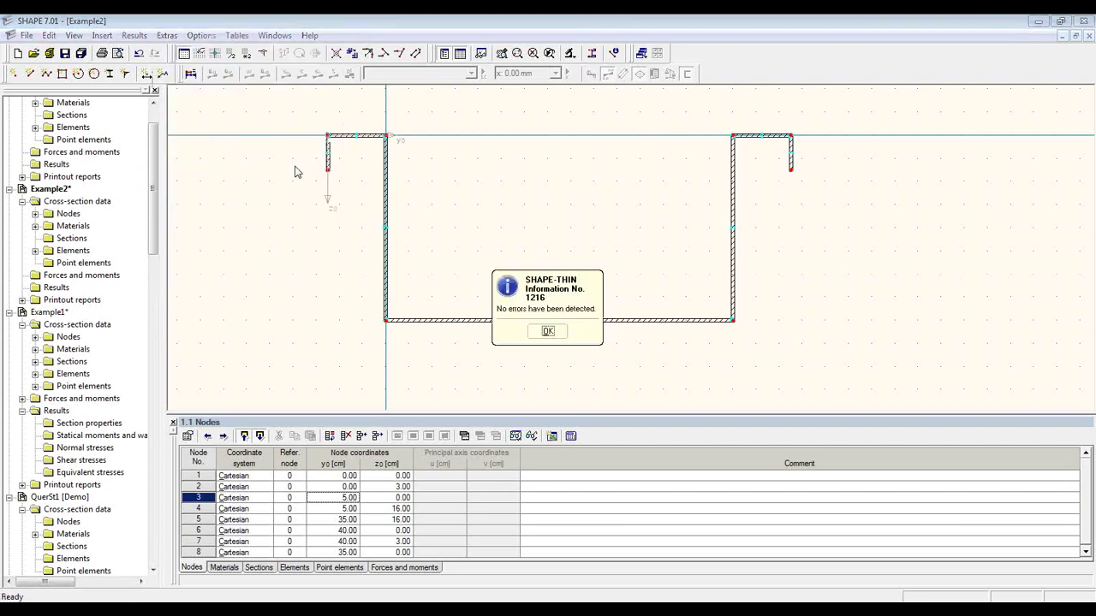
{"action": "left_click", "coordinate": [555, 333]}
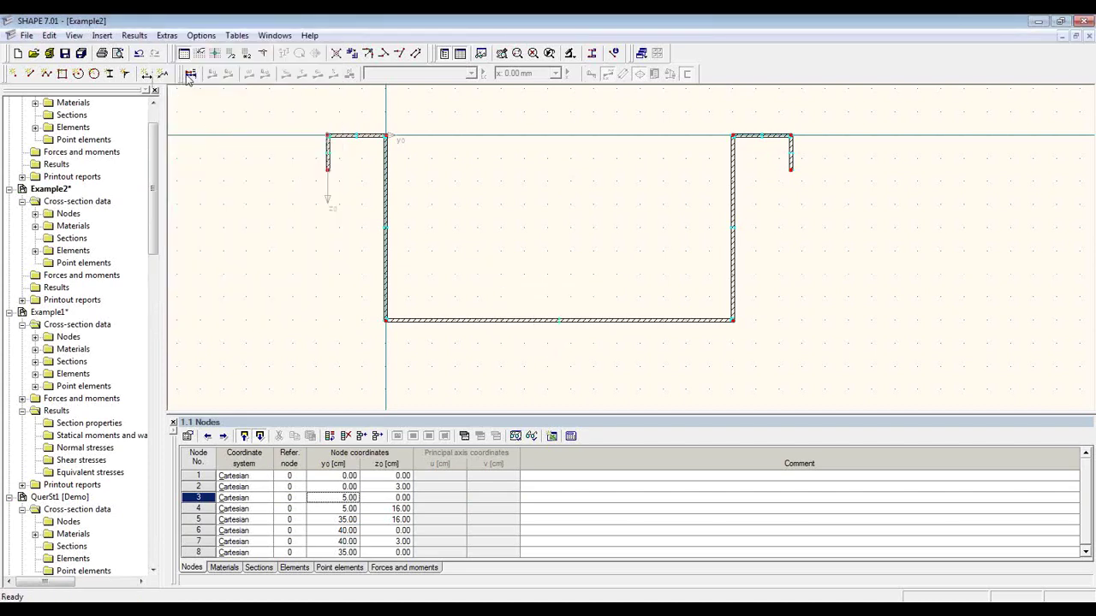
Step: Calculate the section, review its section properties and statical moments tables, and hide the result diagrams
{"action": "left_click", "coordinate": [190, 75]}
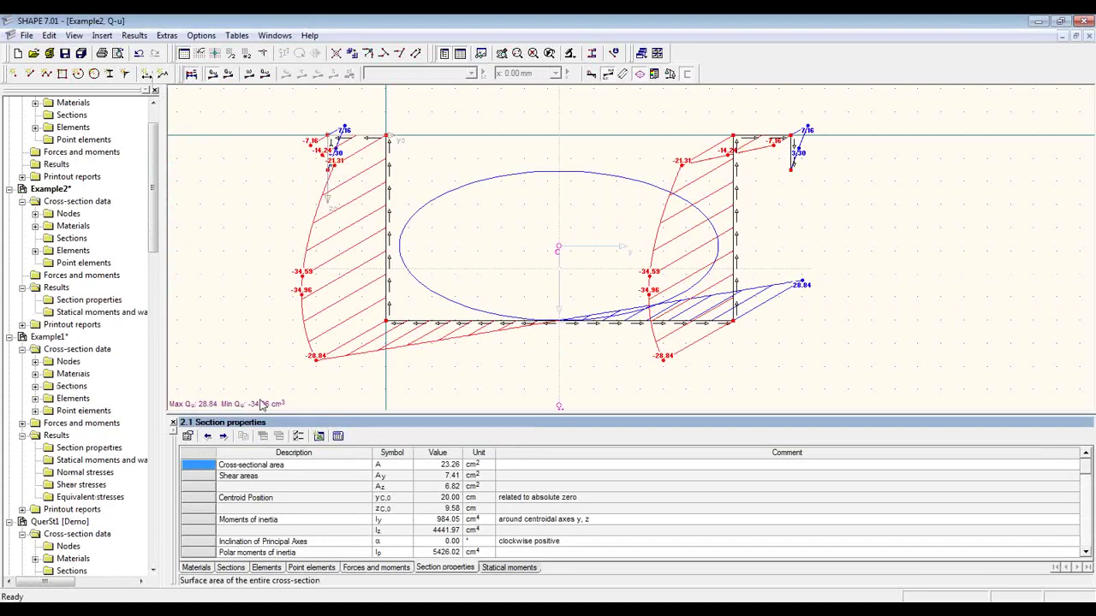
{"action": "left_click_drag", "start_coordinate": [357, 414], "coordinate": [371, 291]}
{"action": "left_click", "coordinate": [523, 569]}
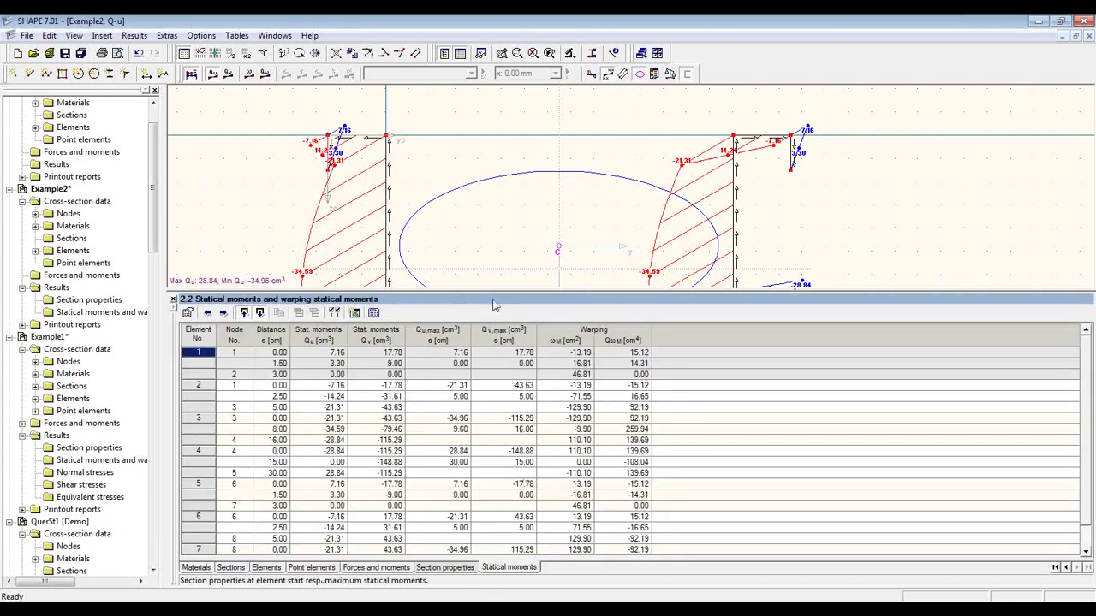
{"action": "left_click_drag", "start_coordinate": [494, 288], "coordinate": [488, 397]}
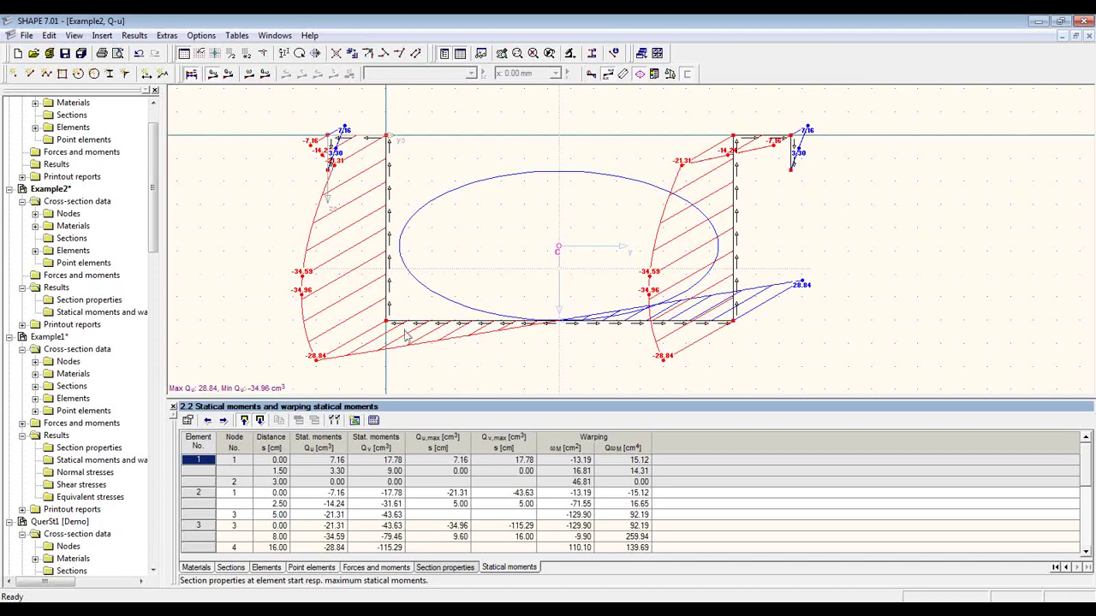
{"action": "left_click", "coordinate": [191, 74]}
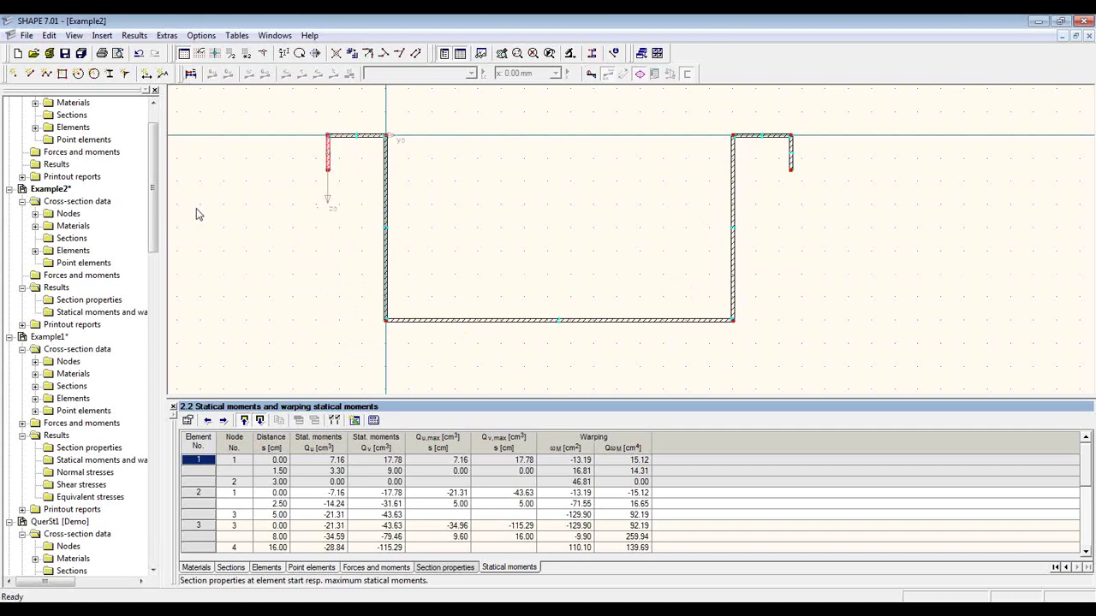
Step: Add vertical dZ dimensions for the original lip and the original web, placed outside the section on their side
{"action": "left_click", "coordinate": [148, 74]}
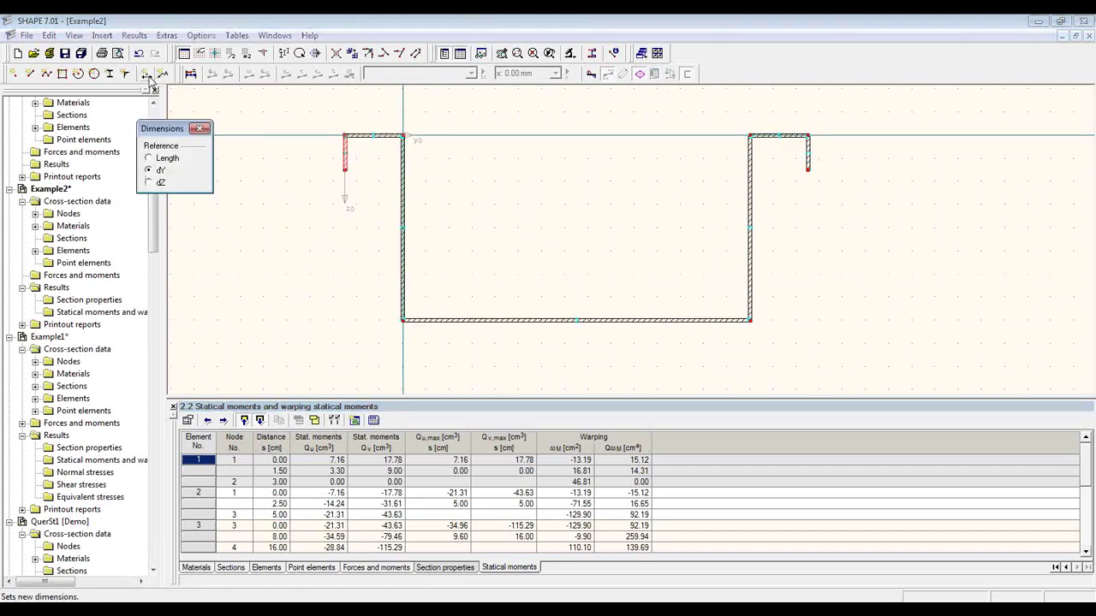
{"action": "left_click", "coordinate": [344, 134]}
{"action": "left_click", "coordinate": [344, 170]}
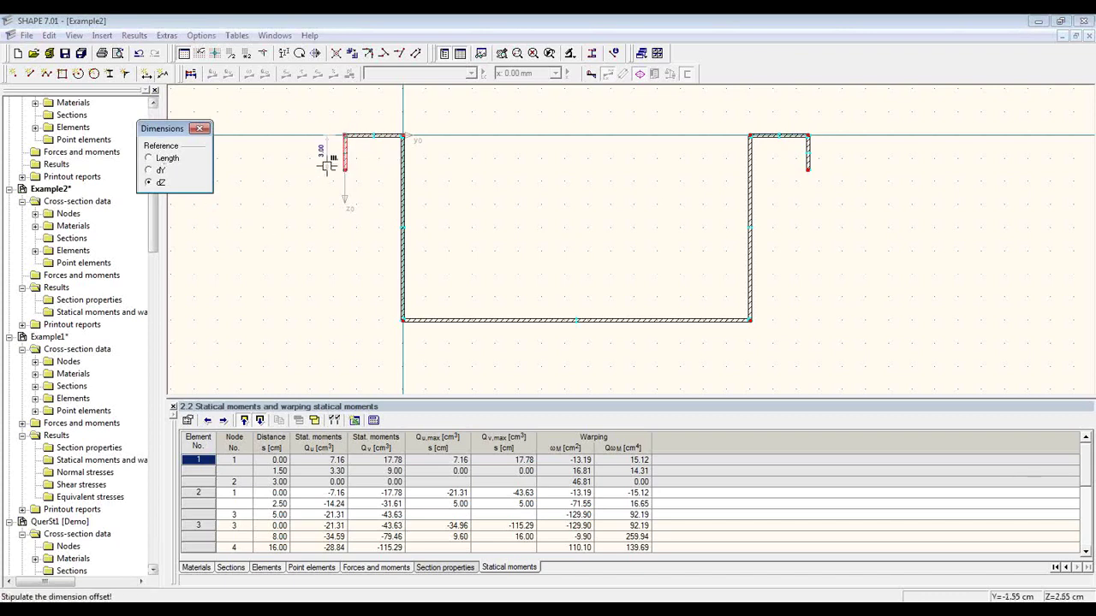
{"action": "left_click", "coordinate": [326, 167]}
{"action": "left_click", "coordinate": [402, 135]}
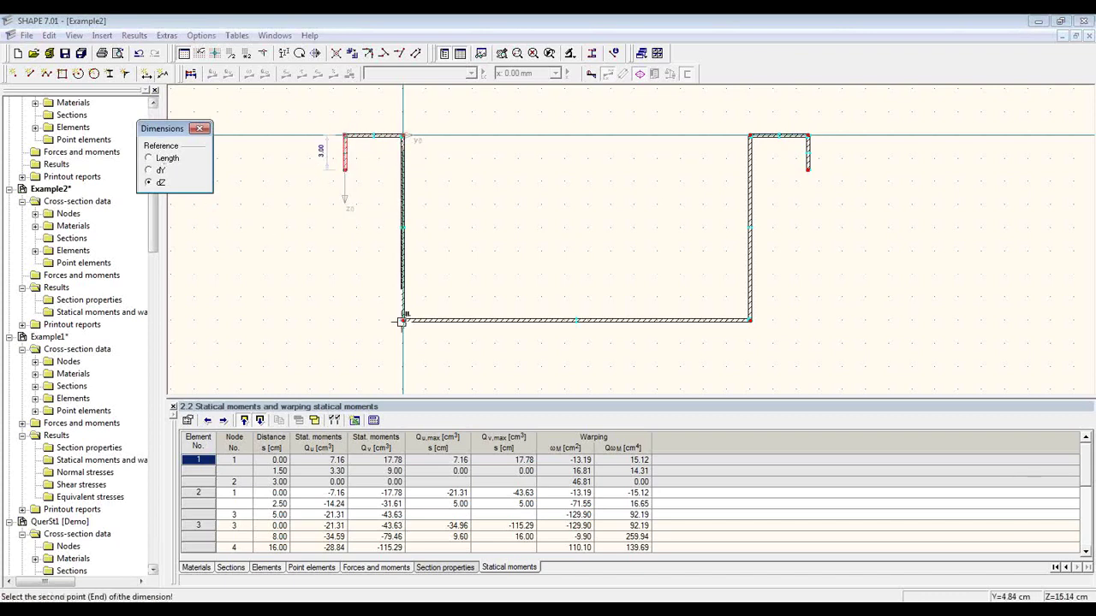
{"action": "left_click", "coordinate": [402, 319]}
{"action": "left_click", "coordinate": [297, 302]}
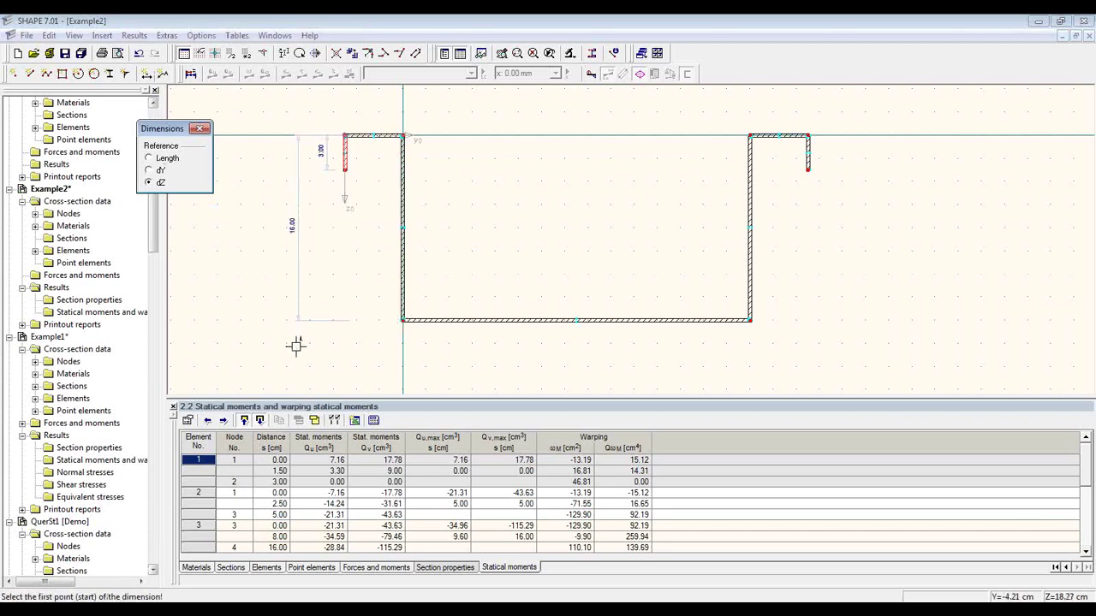
Step: Add aligned dY dimensions above the section for the original upper flange and for the opening between the two webs
{"action": "left_click", "coordinate": [344, 134]}
{"action": "left_click", "coordinate": [402, 135]}
{"action": "left_click", "coordinate": [382, 109]}
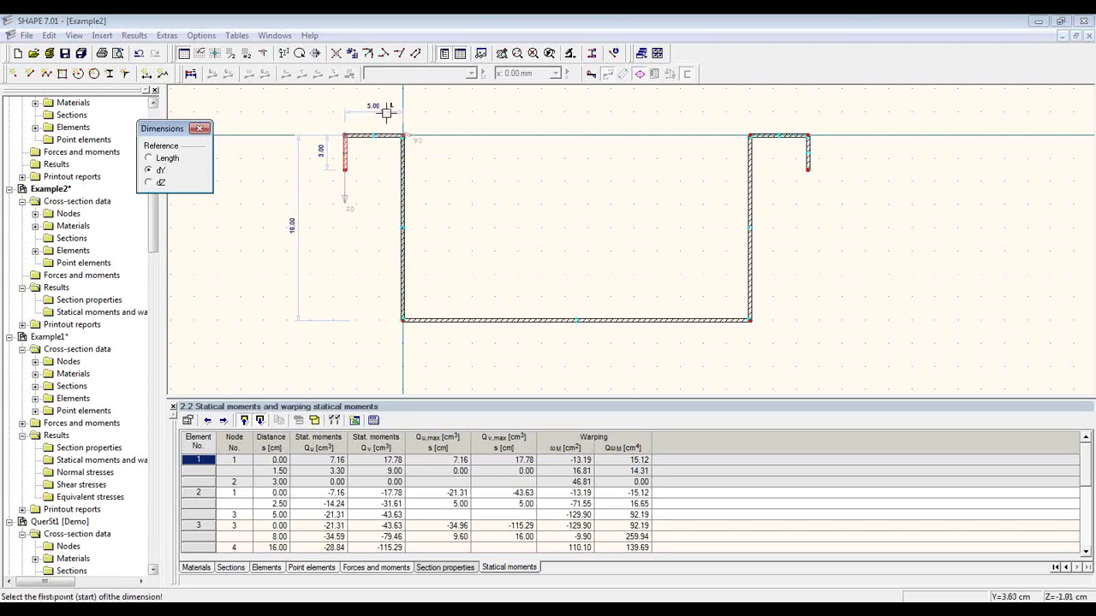
{"action": "left_click", "coordinate": [403, 136]}
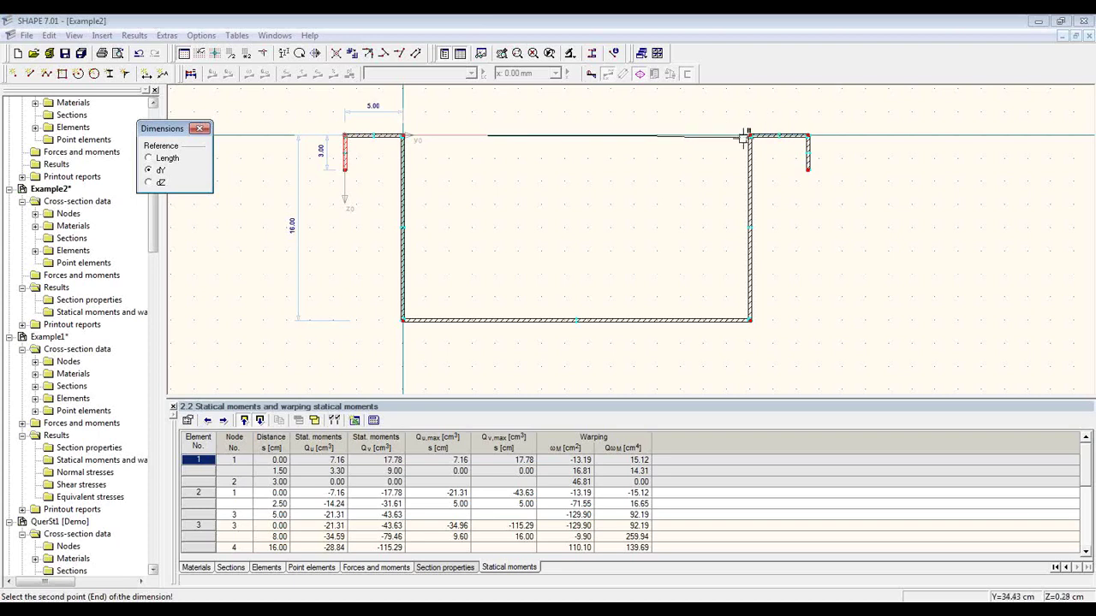
{"action": "left_click", "coordinate": [750, 135]}
{"action": "left_click", "coordinate": [699, 111]}
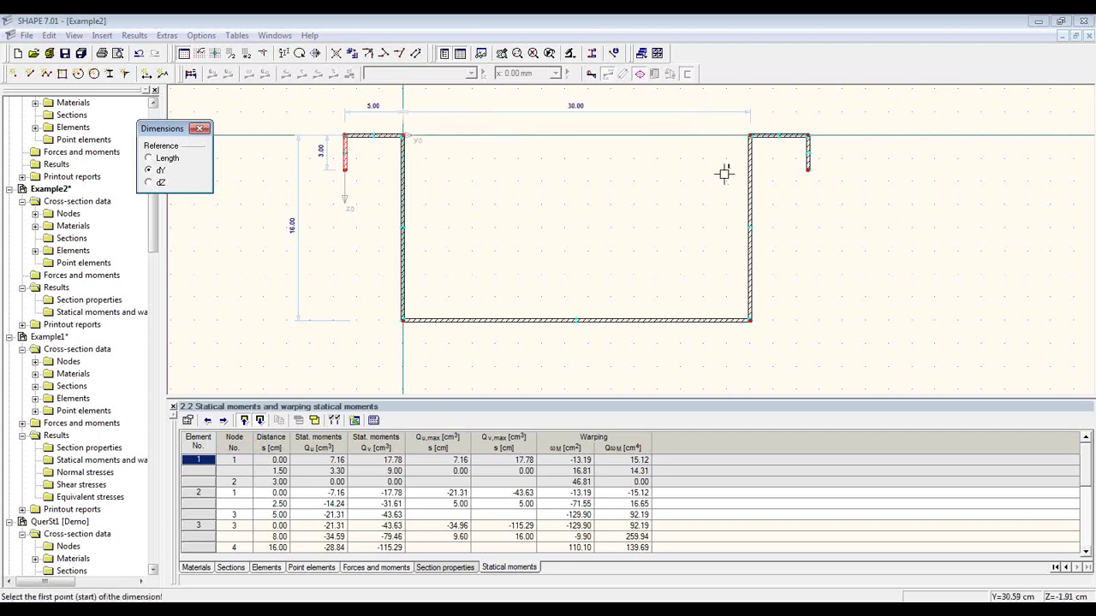
Step: Try to add a dY dimension above the mirrored upper flange, in line with the other horizontal dimensions
{"action": "left_click", "coordinate": [751, 136]}
{"action": "left_click", "coordinate": [807, 135]}
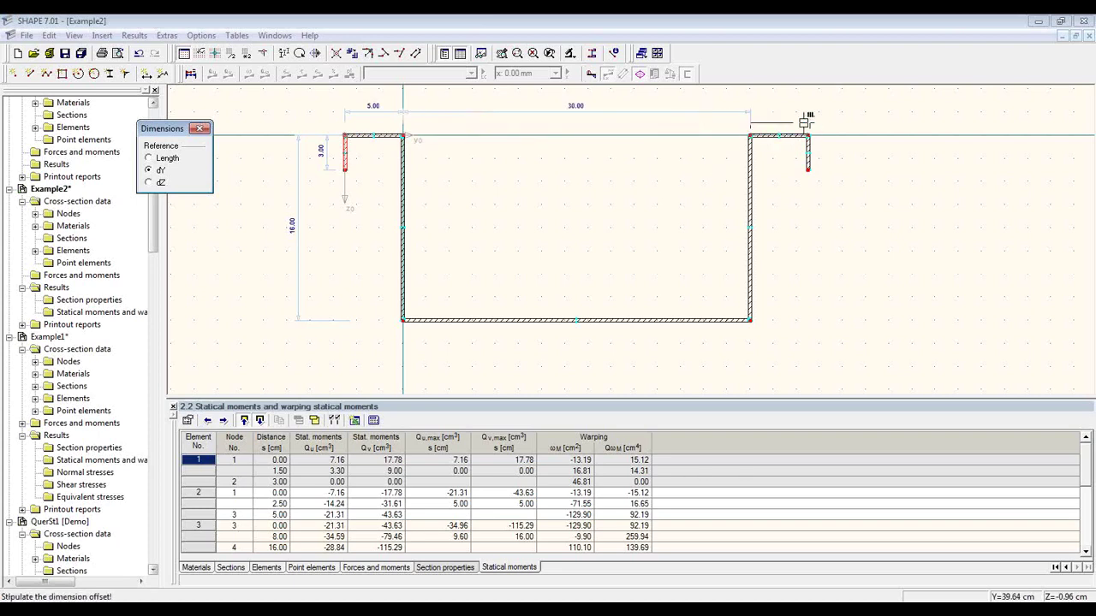
{"action": "left_click", "coordinate": [801, 111]}
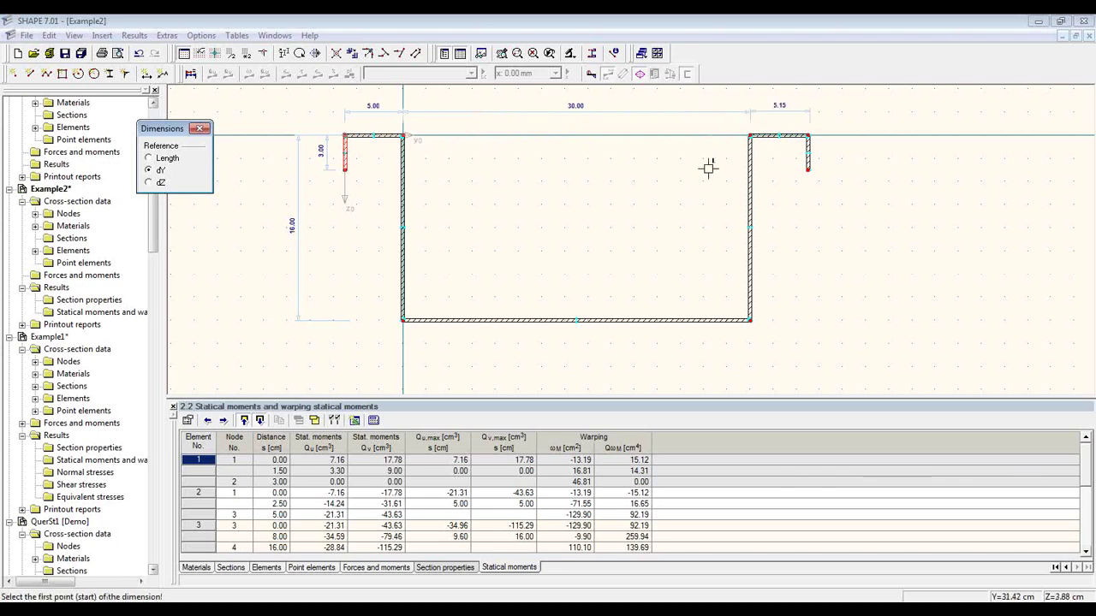
{"action": "key", "text": "Escape"}
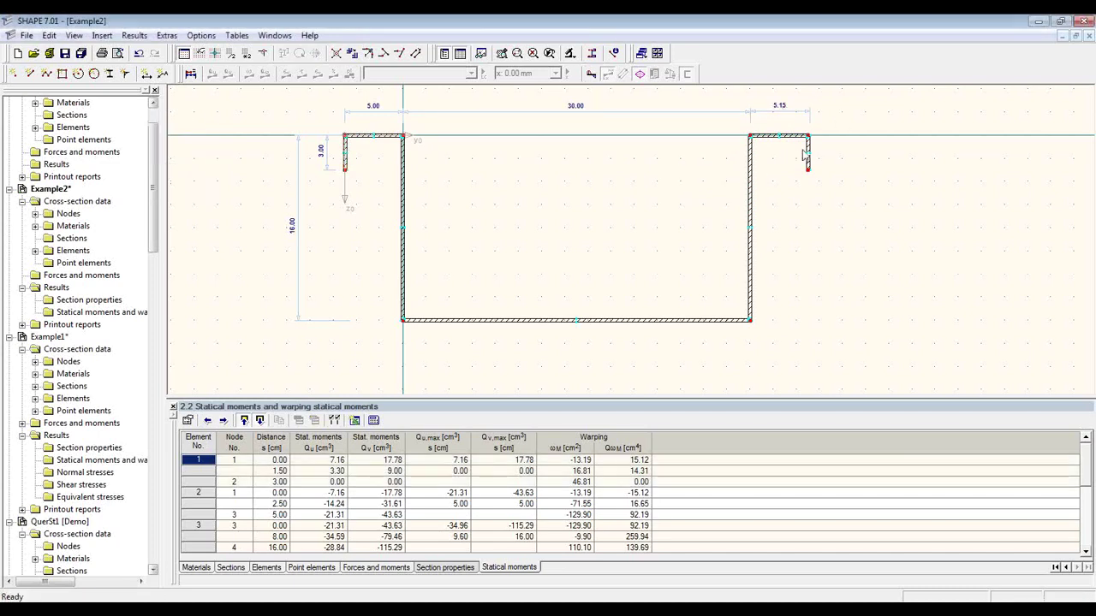
Step: Check the node coordinates in the nodes table and delete the dimension above the mirrored upper flange
{"action": "left_click", "coordinate": [196, 568]}
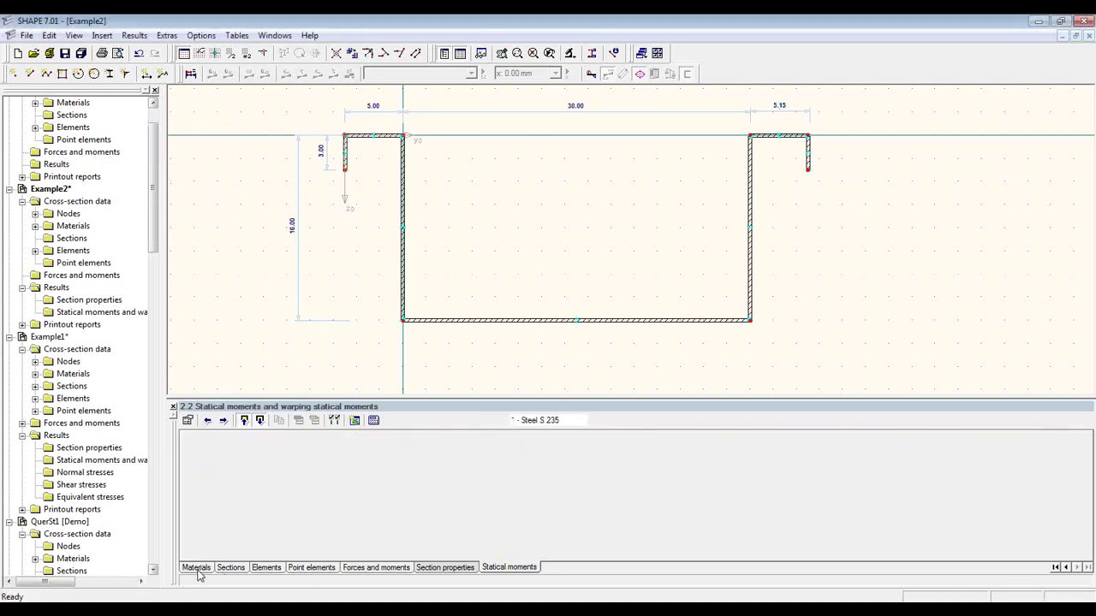
{"action": "left_click", "coordinate": [260, 568]}
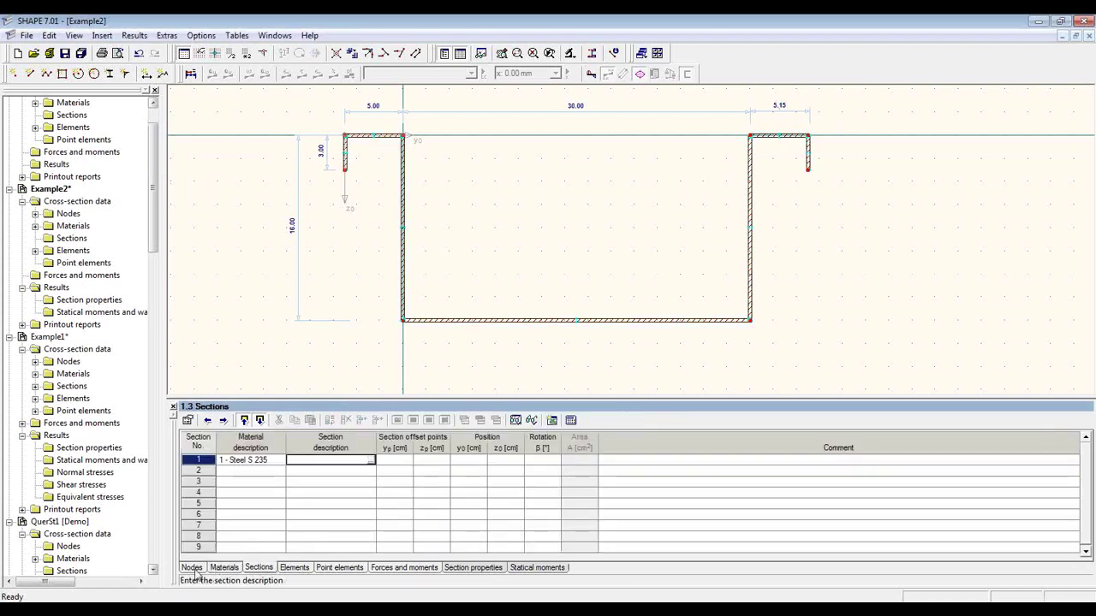
{"action": "left_click", "coordinate": [195, 569]}
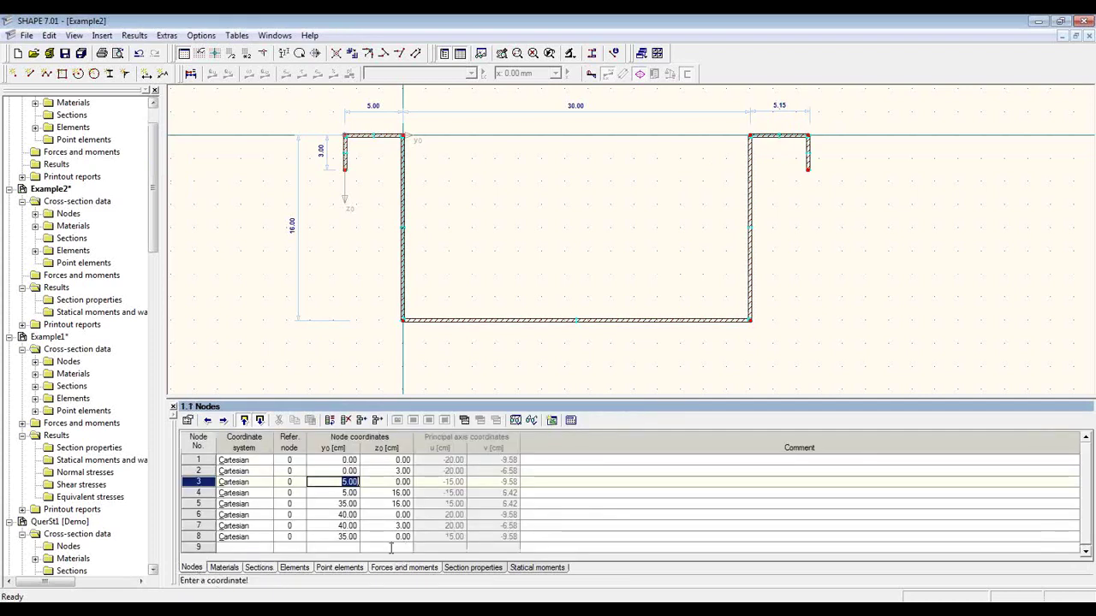
{"action": "left_click", "coordinate": [782, 108]}
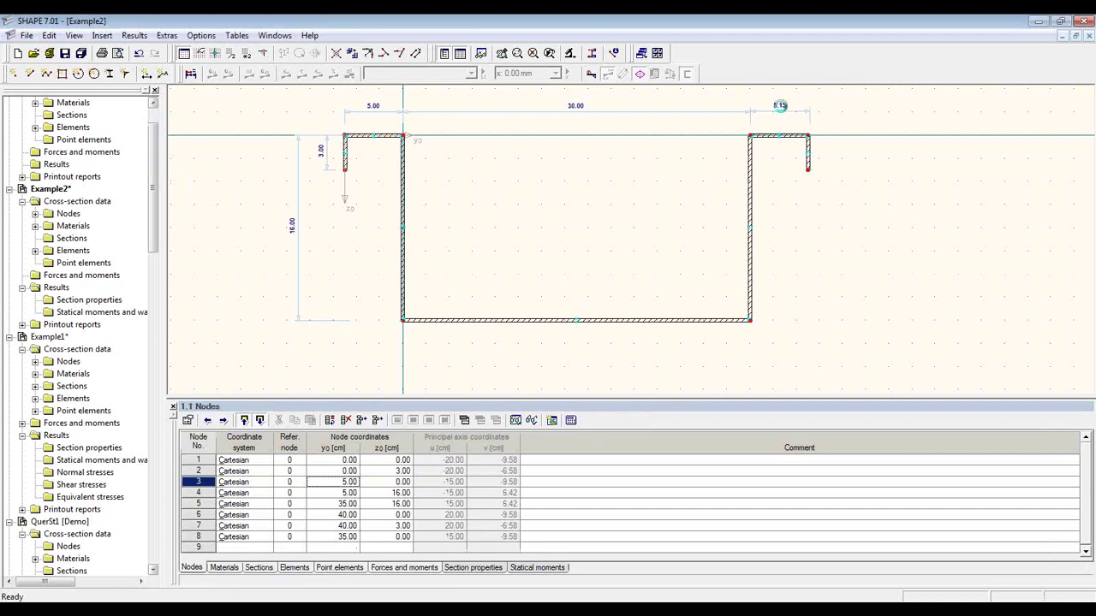
{"action": "right_click", "coordinate": [782, 105]}
{"action": "left_click", "coordinate": [775, 109]}
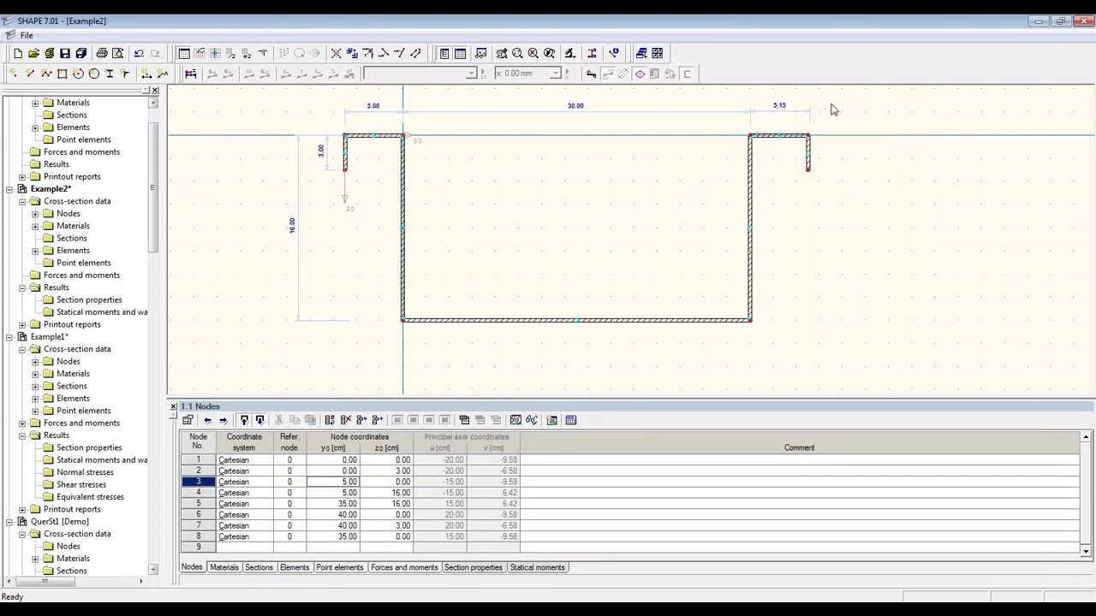
{"action": "left_click_drag", "start_coordinate": [832, 105], "coordinate": [772, 124]}
{"action": "left_click", "coordinate": [810, 112]}
{"action": "key", "text": "Delete"}
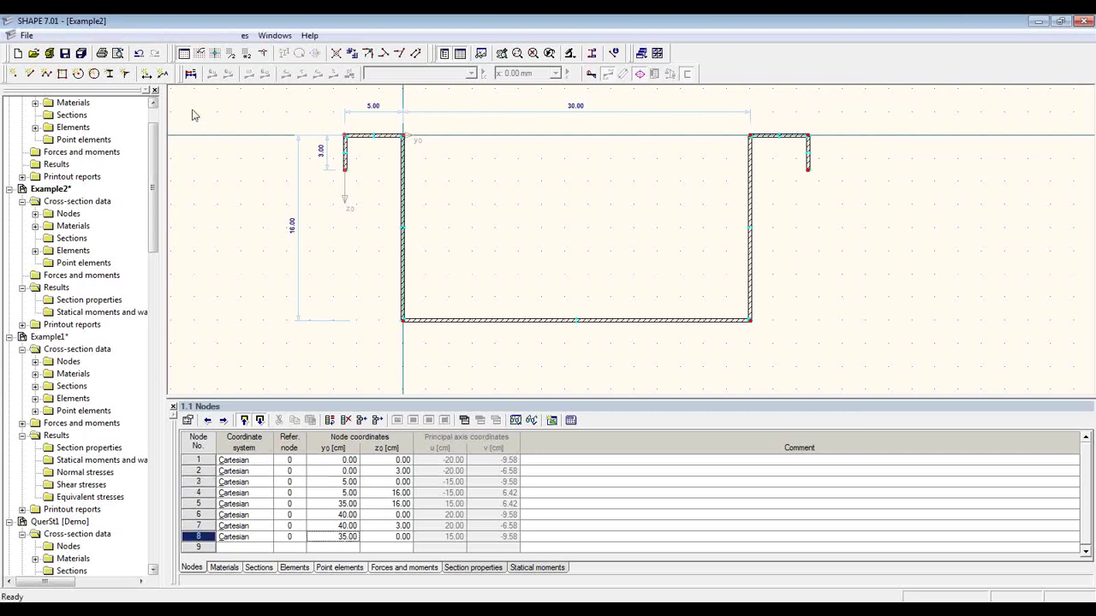
Step: Add a dimension above the mirrored upper flange between its two end nodes, in line with the other horizontal dimensions
{"action": "left_click", "coordinate": [145, 74]}
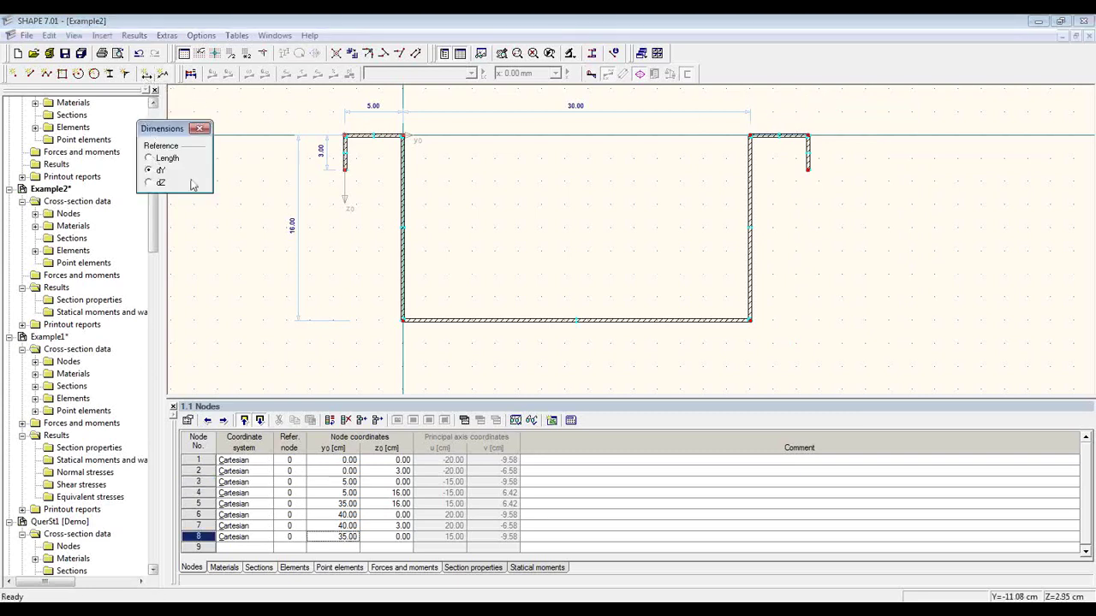
{"action": "left_click", "coordinate": [149, 159]}
{"action": "left_click", "coordinate": [748, 135]}
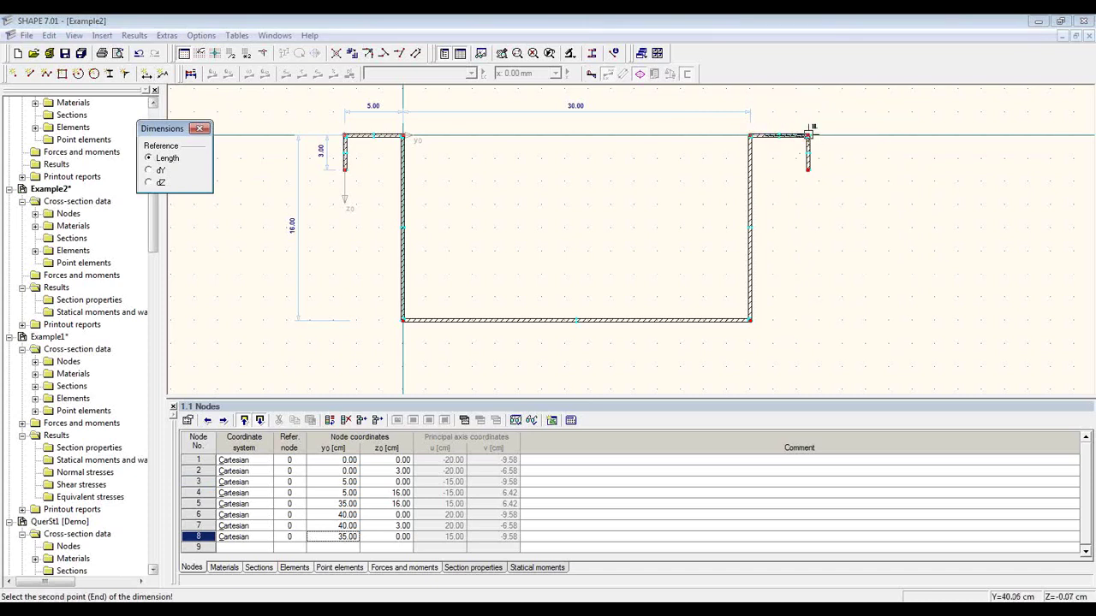
{"action": "left_click", "coordinate": [808, 134]}
{"action": "left_click", "coordinate": [799, 110]}
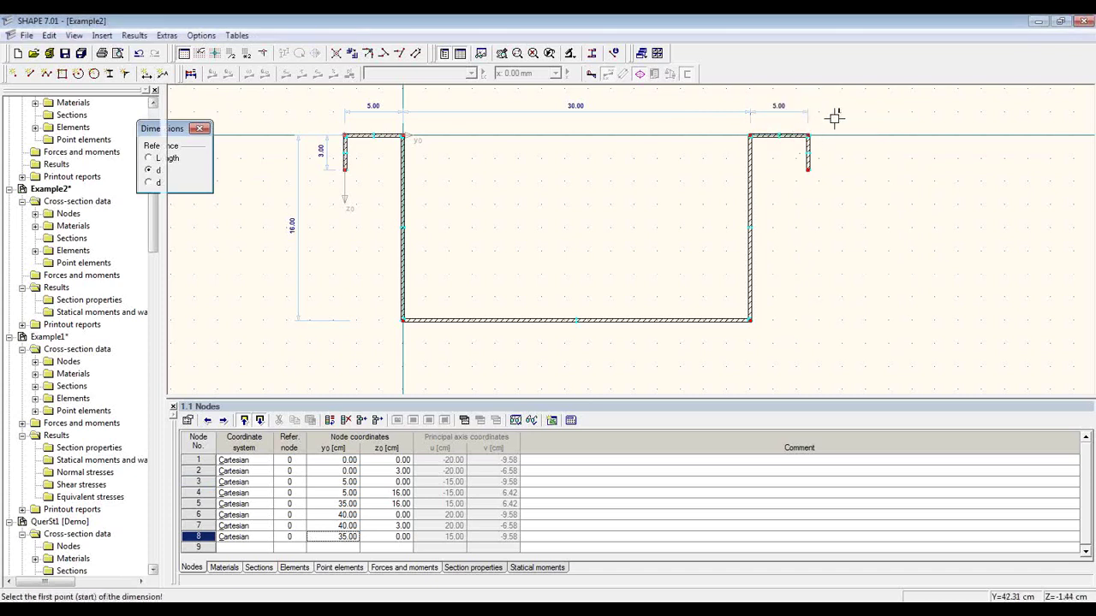
{"action": "key", "text": "Escape"}
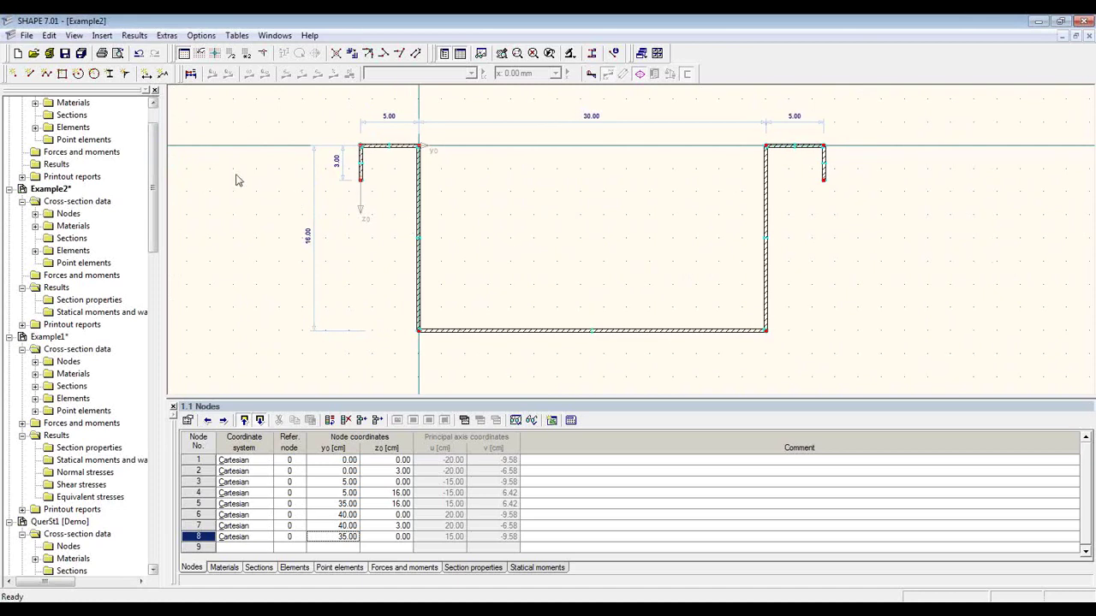
Step: Print the dimensioned section image to printout report D1 with the short form option off, and close the report without accepting the changes
{"action": "left_click", "coordinate": [104, 55]}
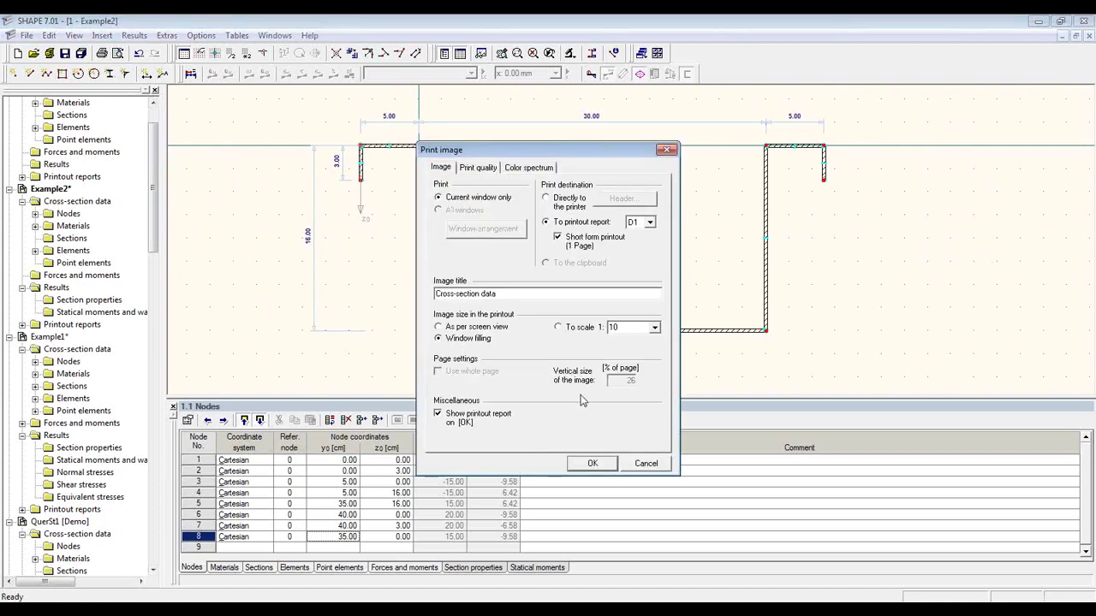
{"action": "left_click", "coordinate": [582, 248]}
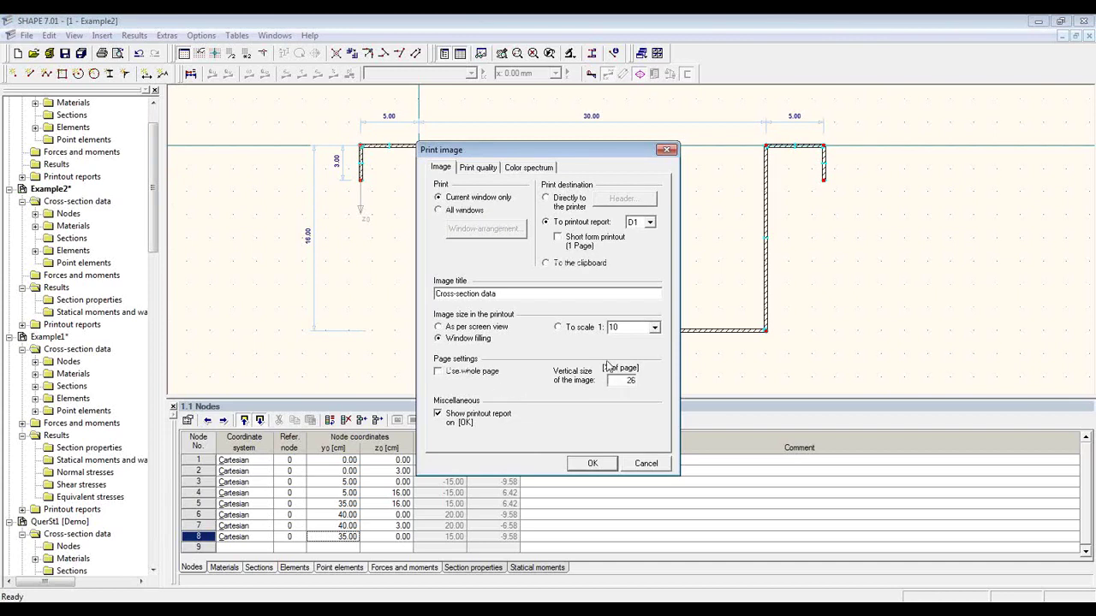
{"action": "left_click_drag", "start_coordinate": [624, 382], "coordinate": [663, 385]}
{"action": "left_click", "coordinate": [592, 464]}
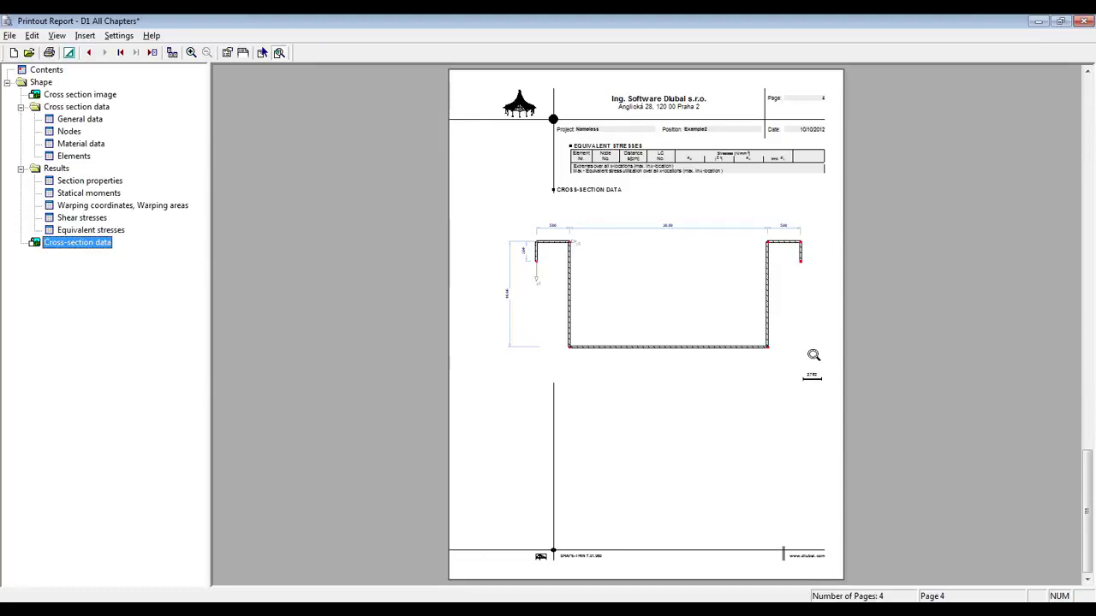
{"action": "left_click", "coordinate": [1085, 21]}
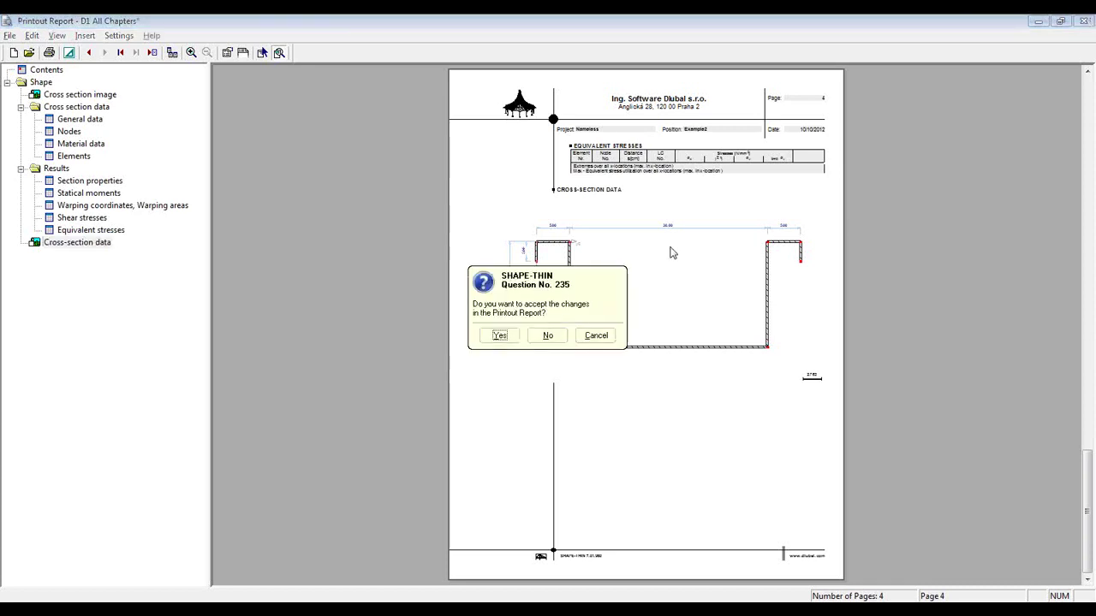
{"action": "left_click", "coordinate": [548, 336]}
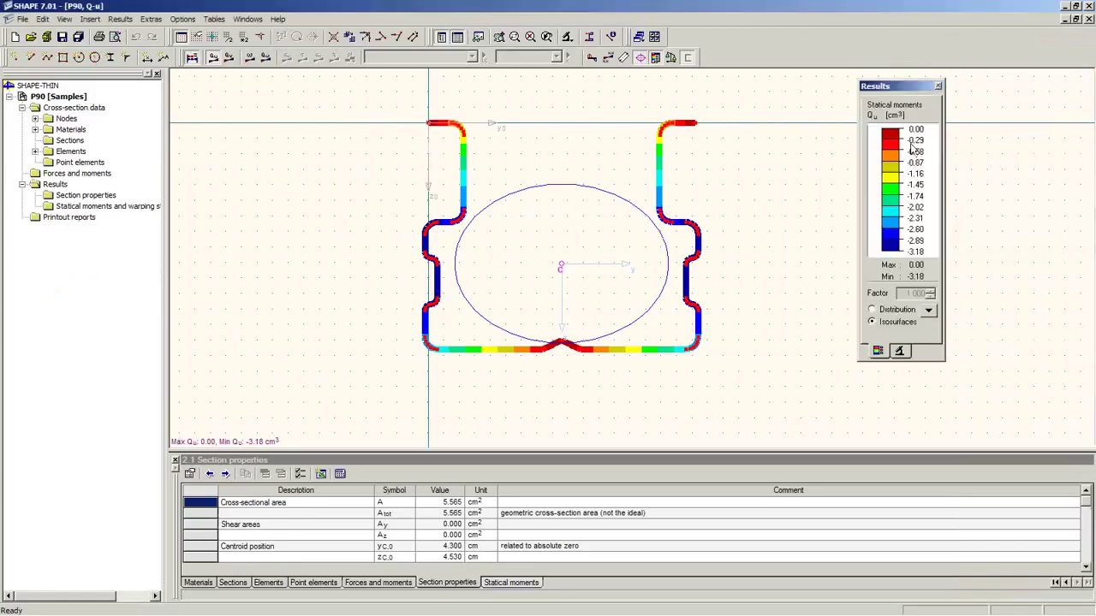
Step: Create a new cross-section named 10-2 in the Samples project and expand its materials
{"action": "left_click", "coordinate": [15, 37]}
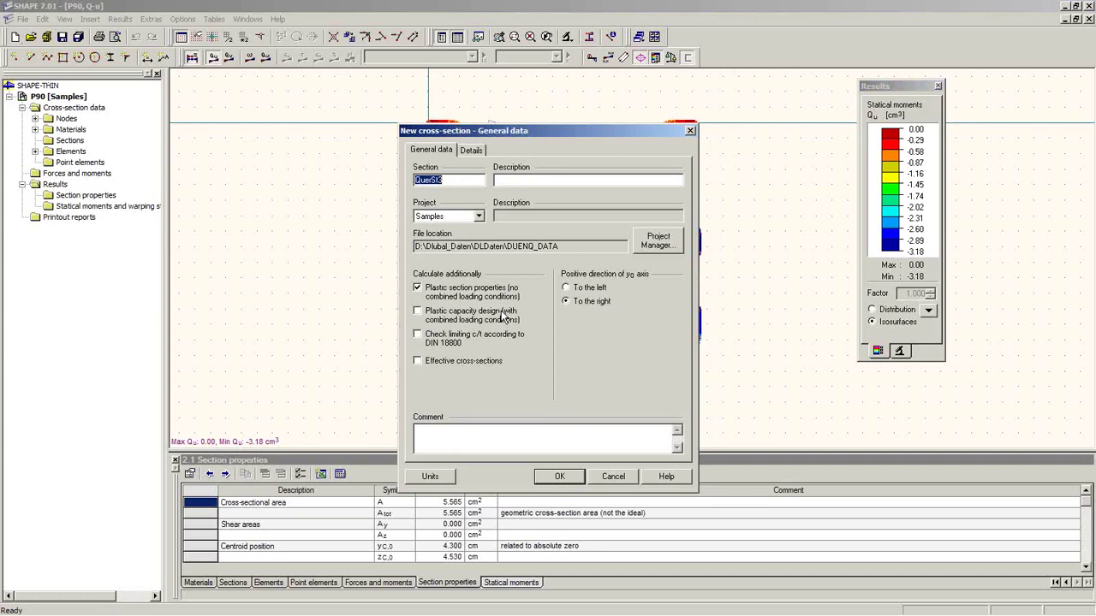
{"action": "type", "text": "10-2"}
{"action": "left_click", "coordinate": [562, 478]}
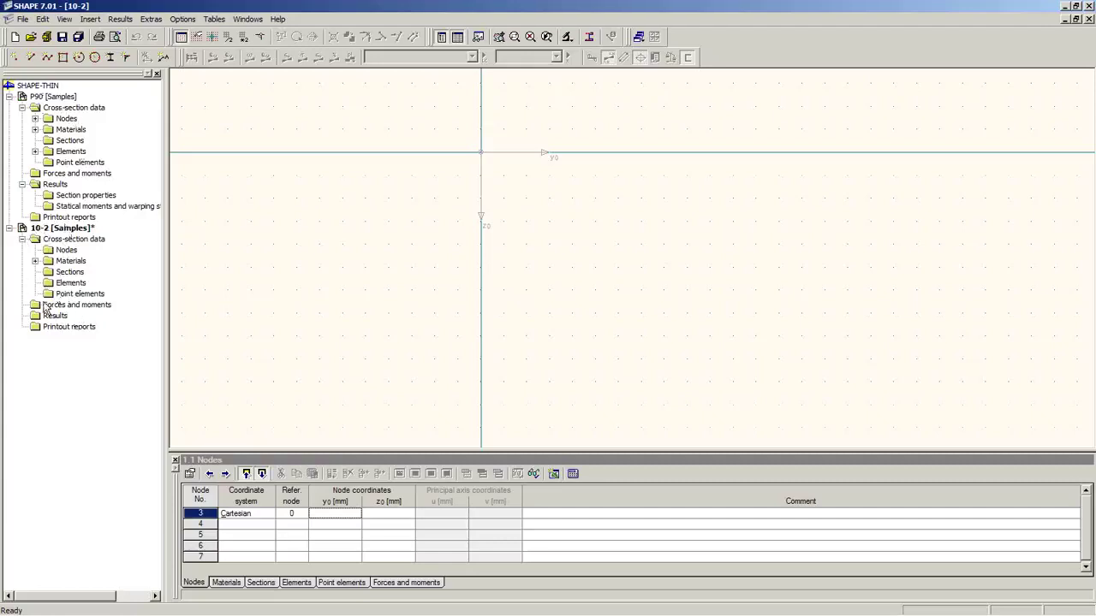
{"action": "left_click", "coordinate": [35, 261]}
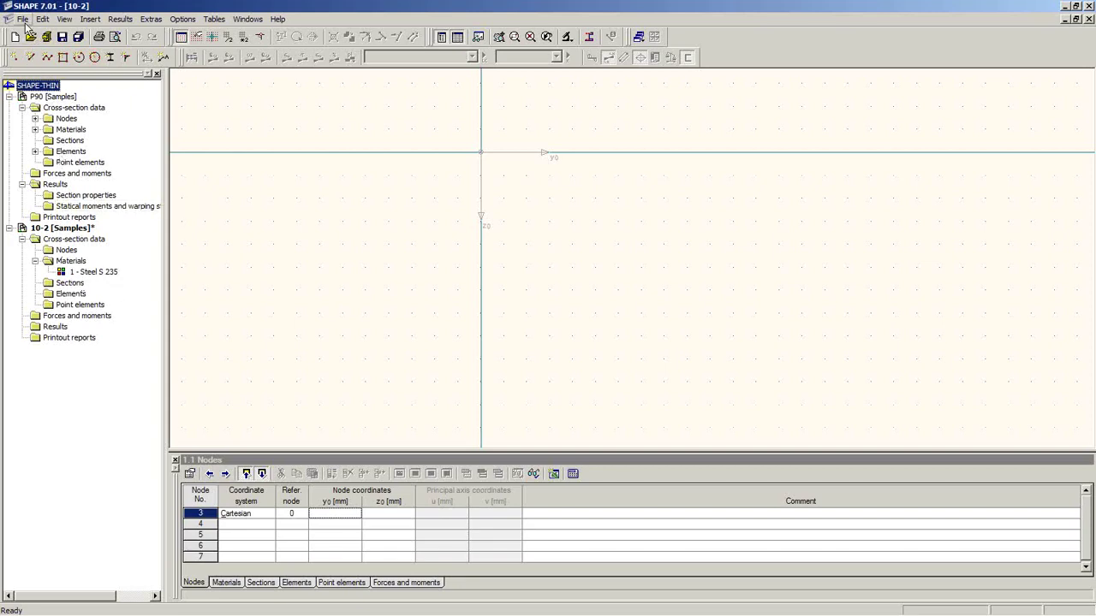
Step: Load the file Z240.dxf as a DXF template for cross-section 10-2
{"action": "left_click", "coordinate": [23, 19]}
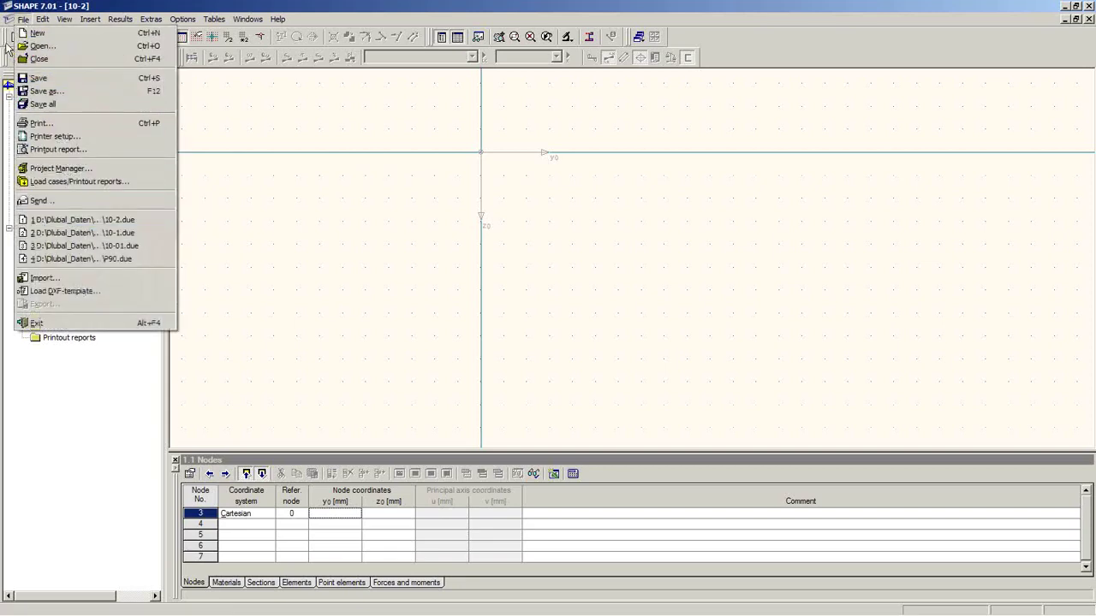
{"action": "left_click", "coordinate": [51, 292]}
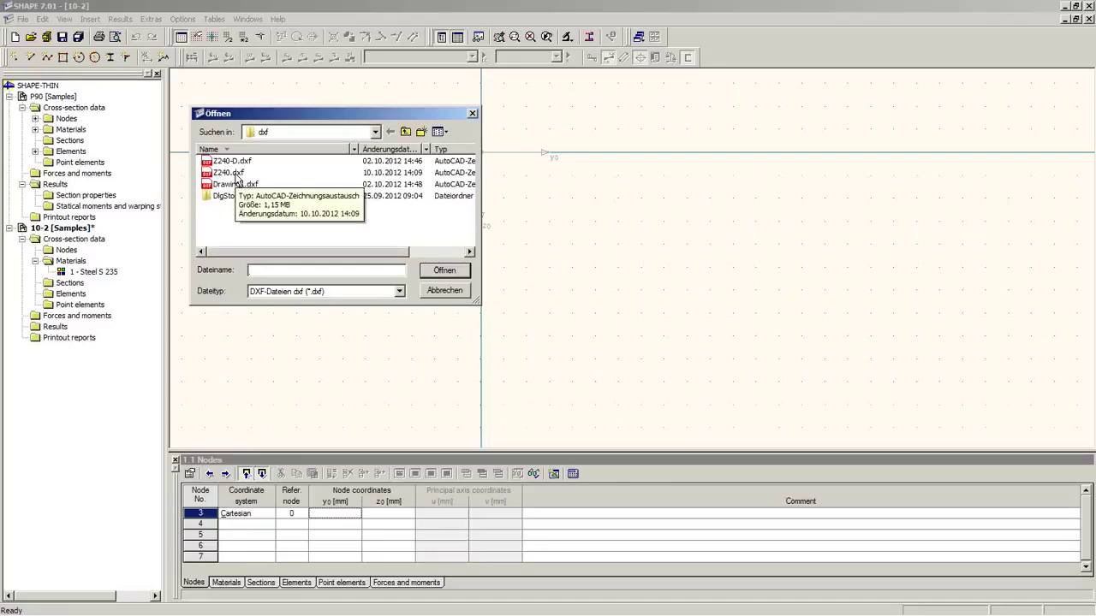
{"action": "left_click", "coordinate": [233, 173]}
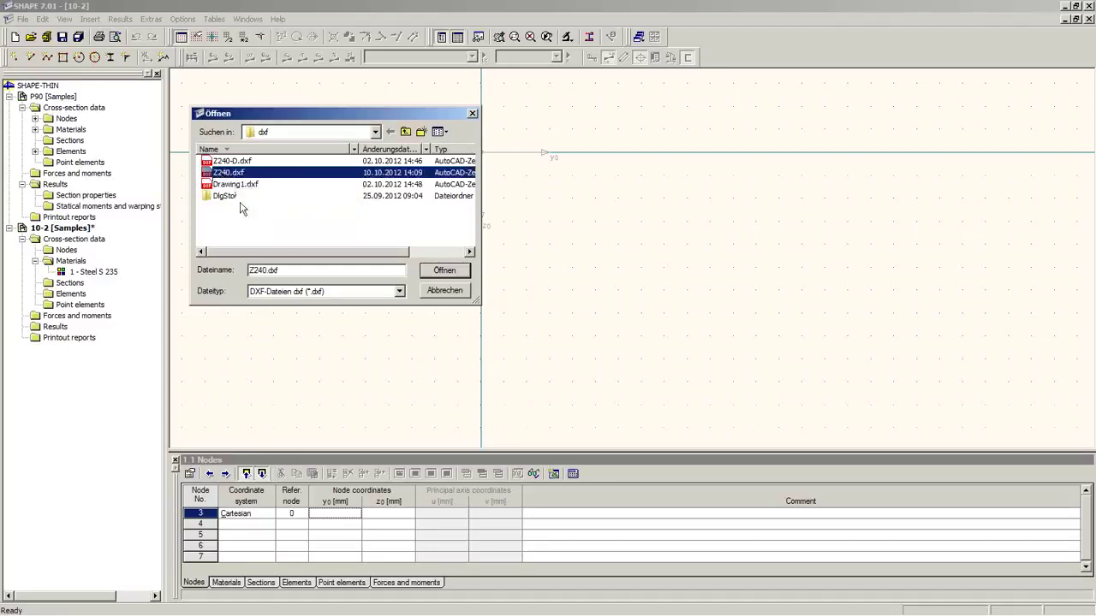
{"action": "left_click", "coordinate": [444, 271]}
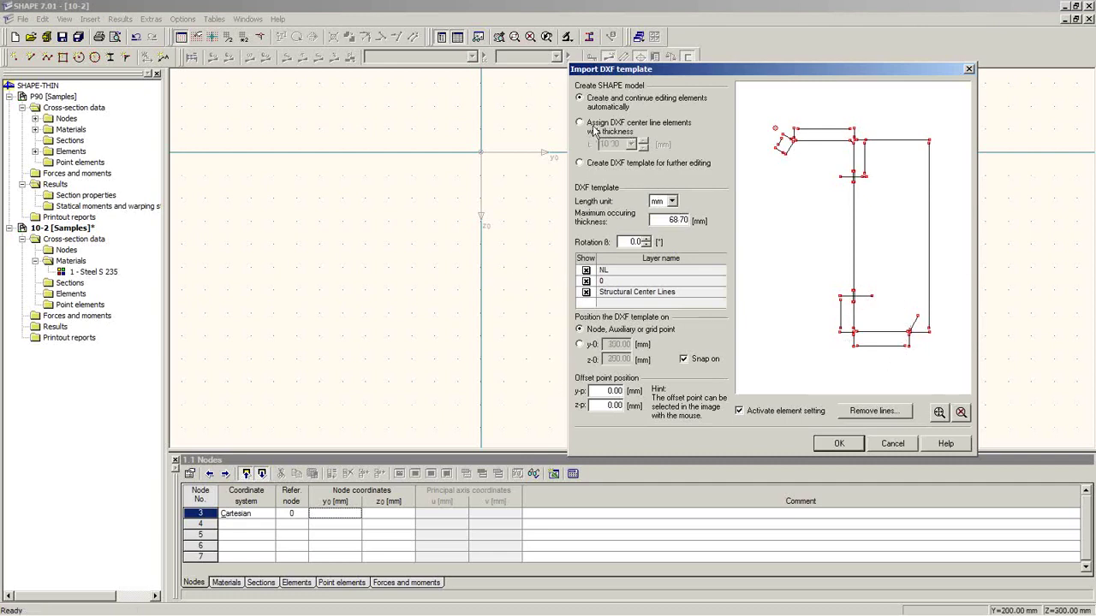
Step: Hide the layers NL and 0 of the DXF template, keeping only Structural Center Lines shown
{"action": "left_click", "coordinate": [586, 270]}
{"action": "left_click", "coordinate": [586, 281]}
{"action": "left_click", "coordinate": [586, 271]}
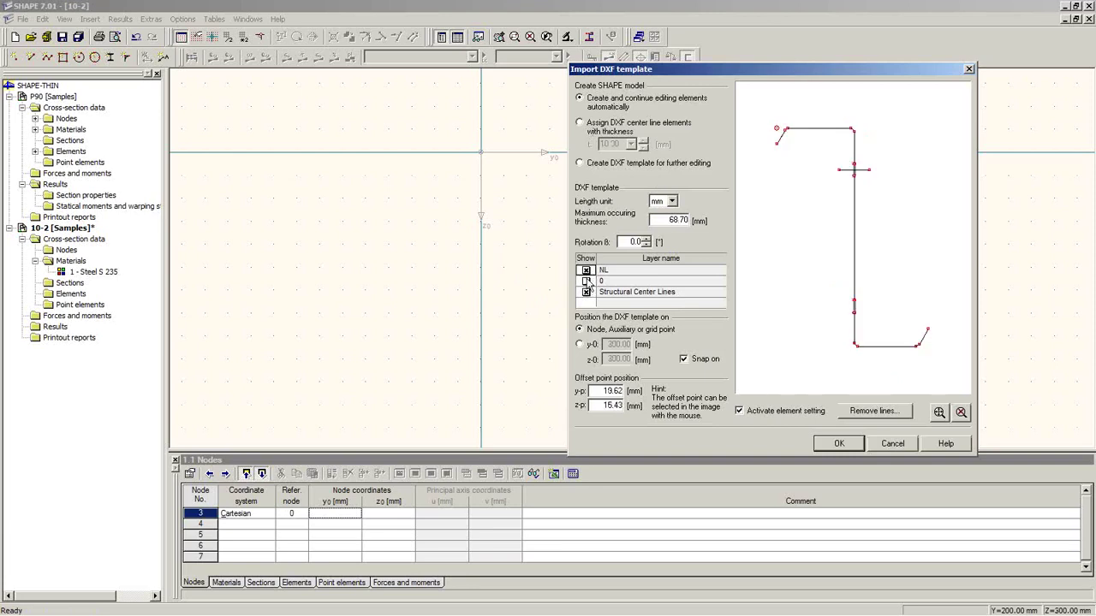
{"action": "left_click", "coordinate": [586, 281]}
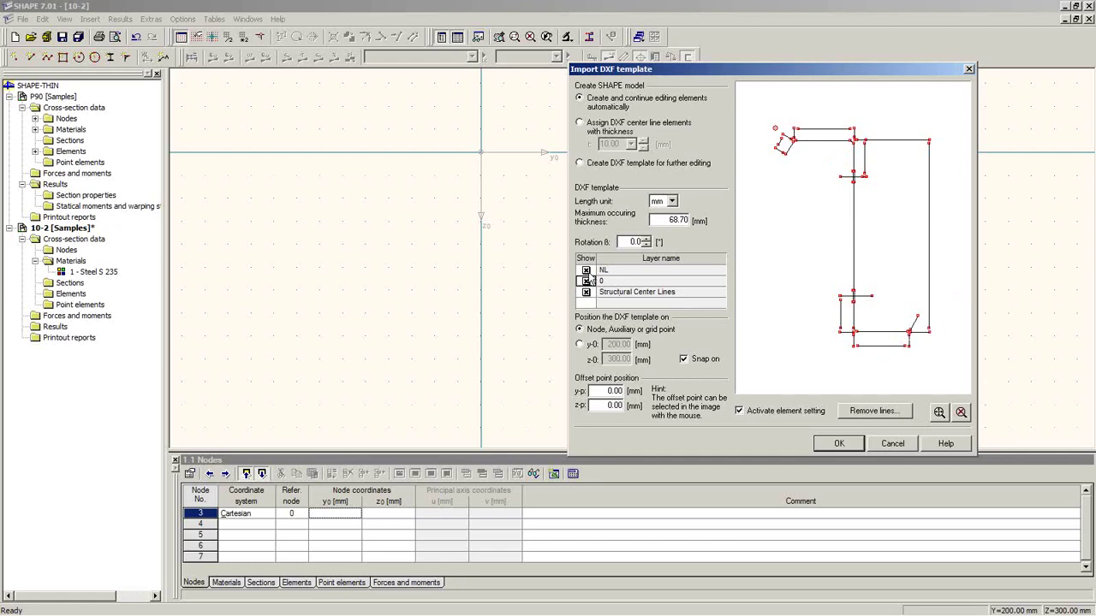
{"action": "left_click", "coordinate": [586, 270]}
{"action": "left_click", "coordinate": [585, 281]}
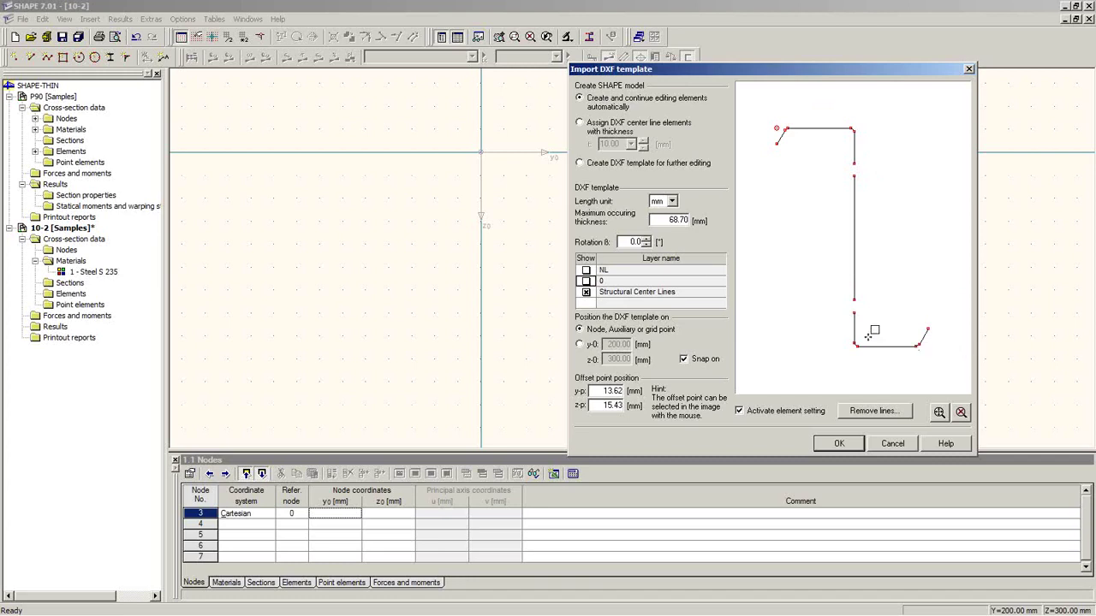
Step: Assign the DXF center line elements a thickness of 3 mm and place the template at the coordinate origin
{"action": "left_click", "coordinate": [581, 122]}
{"action": "double_click", "coordinate": [624, 143]}
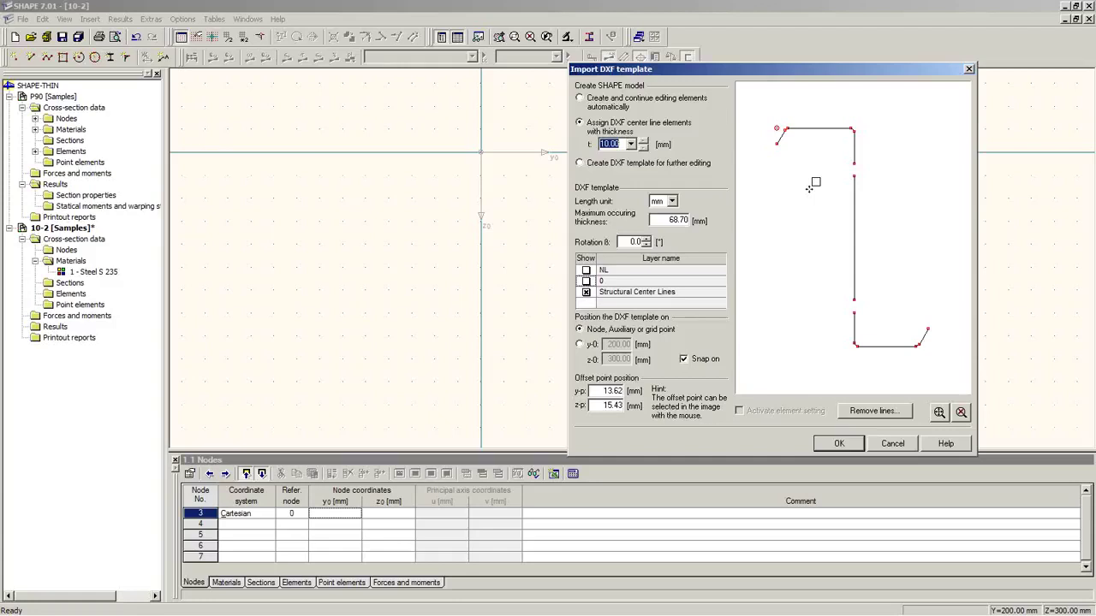
{"action": "type", "text": "3"}
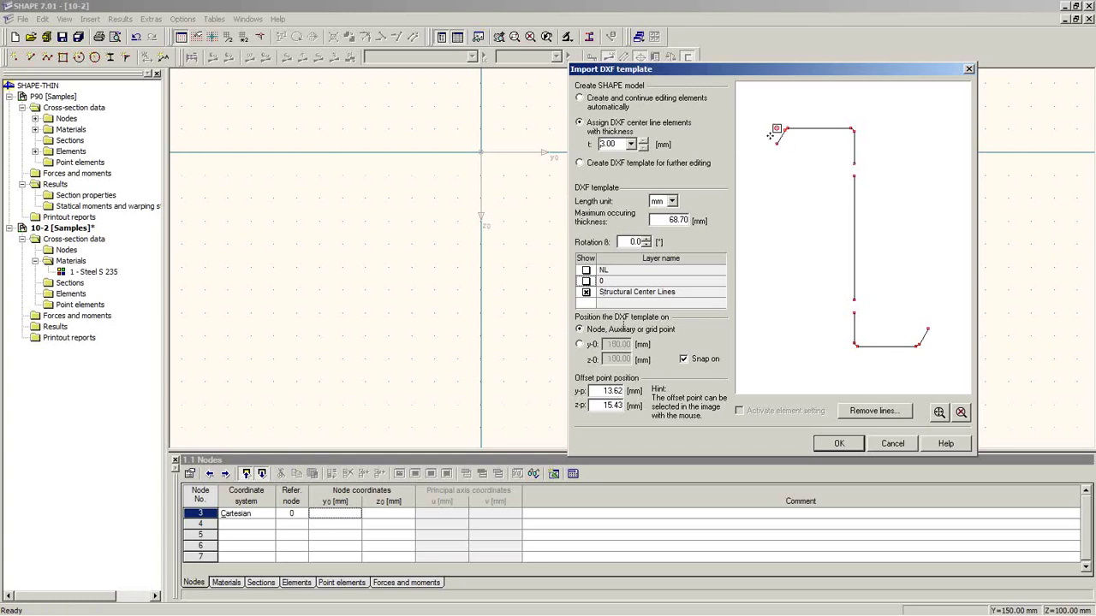
{"action": "left_click", "coordinate": [482, 152]}
Step: Examine the imported elements around the upper flange, including the thickness and arc radius of the rounded corner next to the lip
{"action": "scroll", "coordinate": [584, 279], "scroll_direction": "up", "scroll_amount": 2}
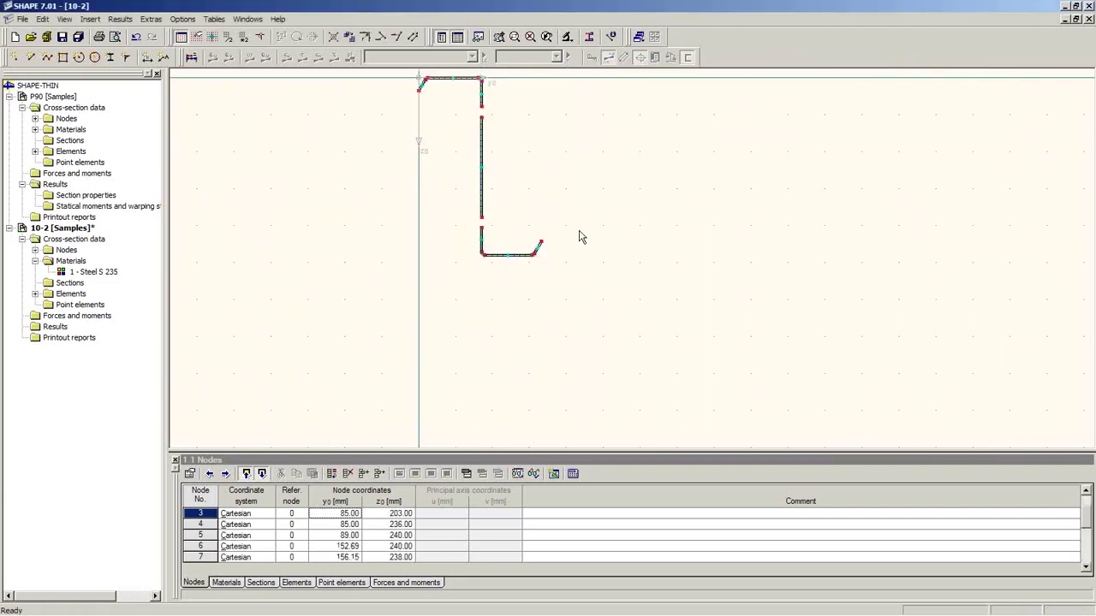
{"action": "scroll", "coordinate": [616, 343], "scroll_direction": "up", "scroll_amount": 2}
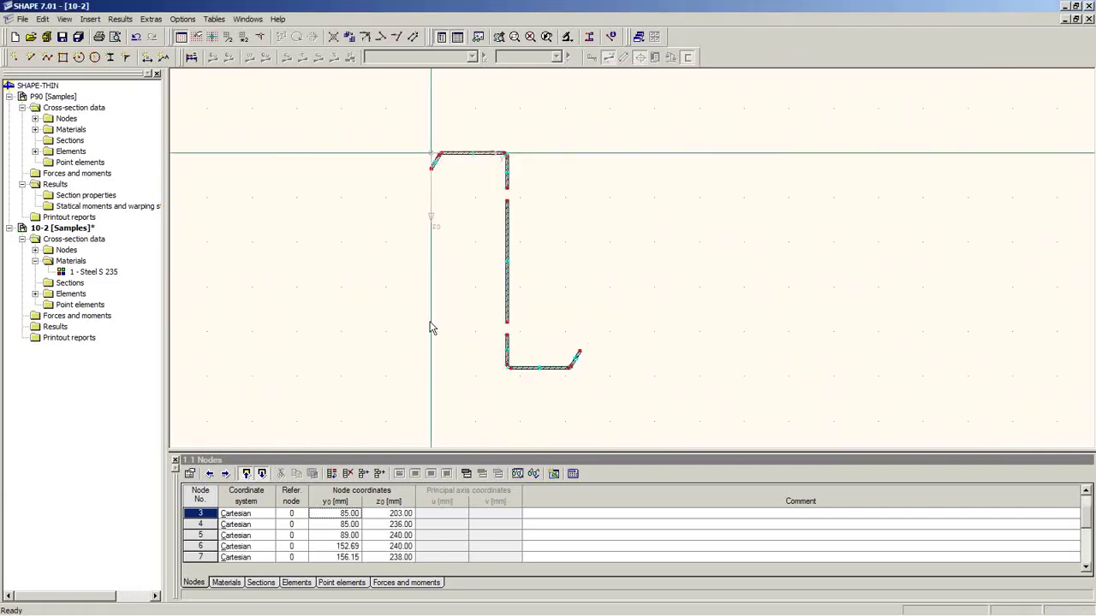
{"action": "scroll", "coordinate": [431, 327], "scroll_direction": "up", "scroll_amount": 5}
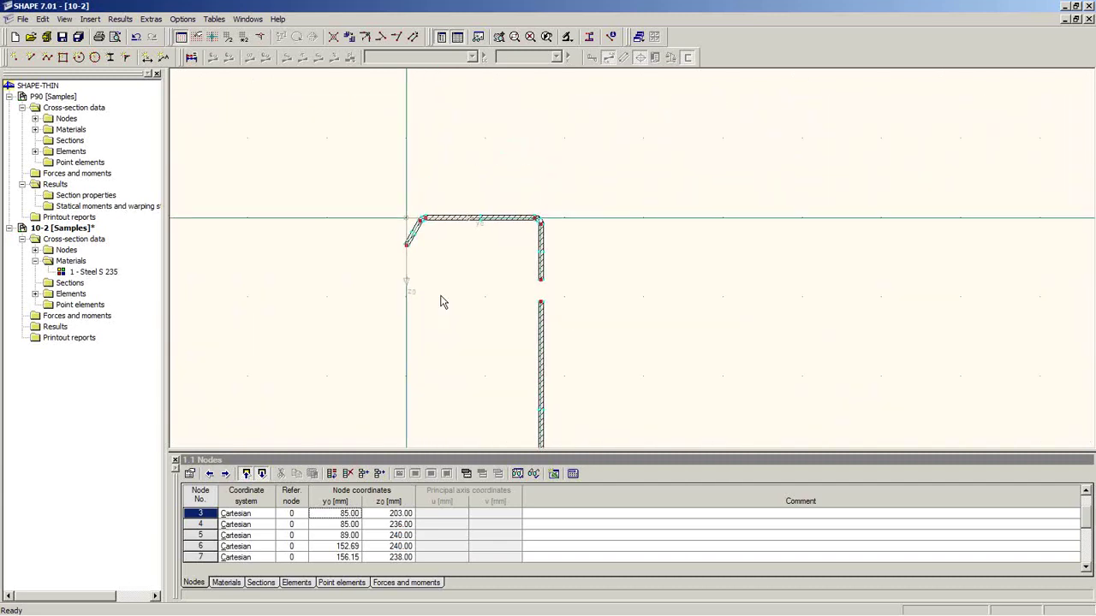
{"action": "scroll", "coordinate": [443, 283], "scroll_direction": "up", "scroll_amount": 4}
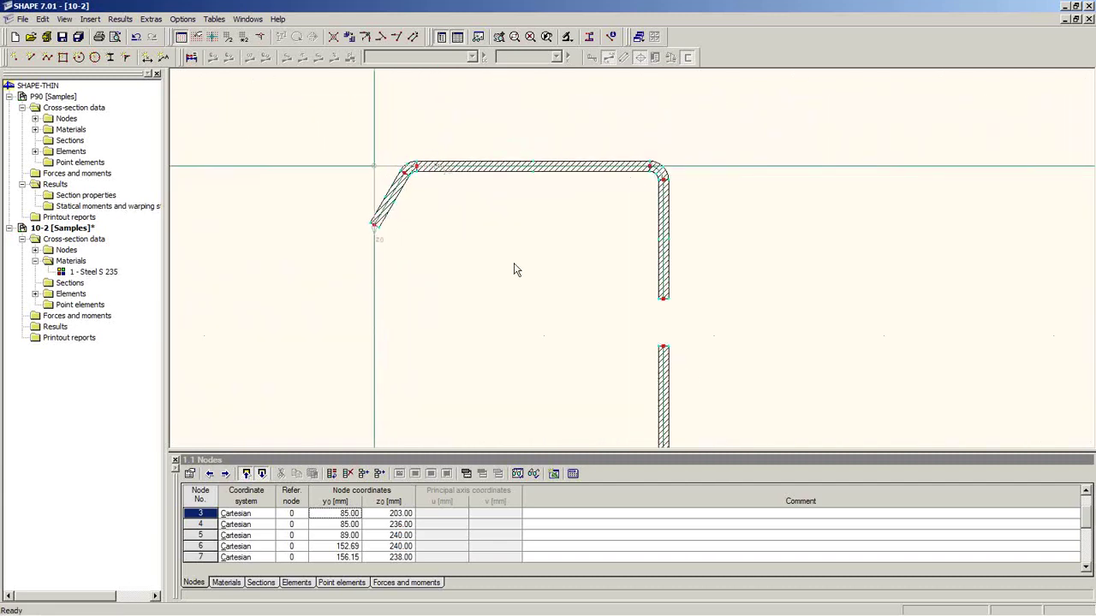
{"action": "scroll", "coordinate": [411, 231], "scroll_direction": "up", "scroll_amount": 3}
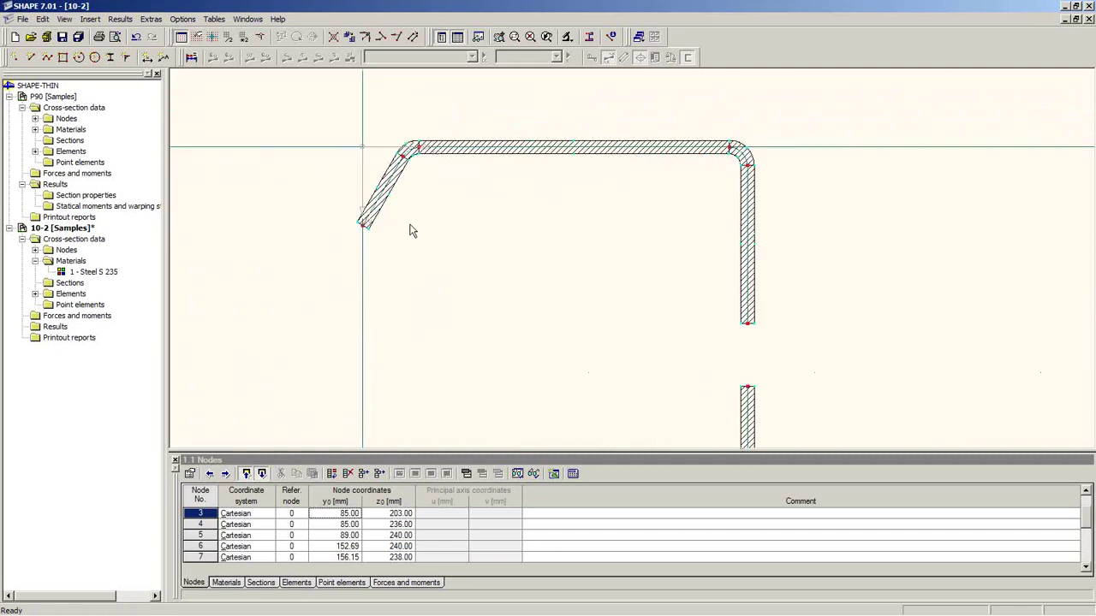
{"action": "middle_click_drag", "start_coordinate": [490, 201], "coordinate": [453, 292]}
{"action": "scroll", "coordinate": [428, 282], "scroll_direction": "up", "scroll_amount": 2}
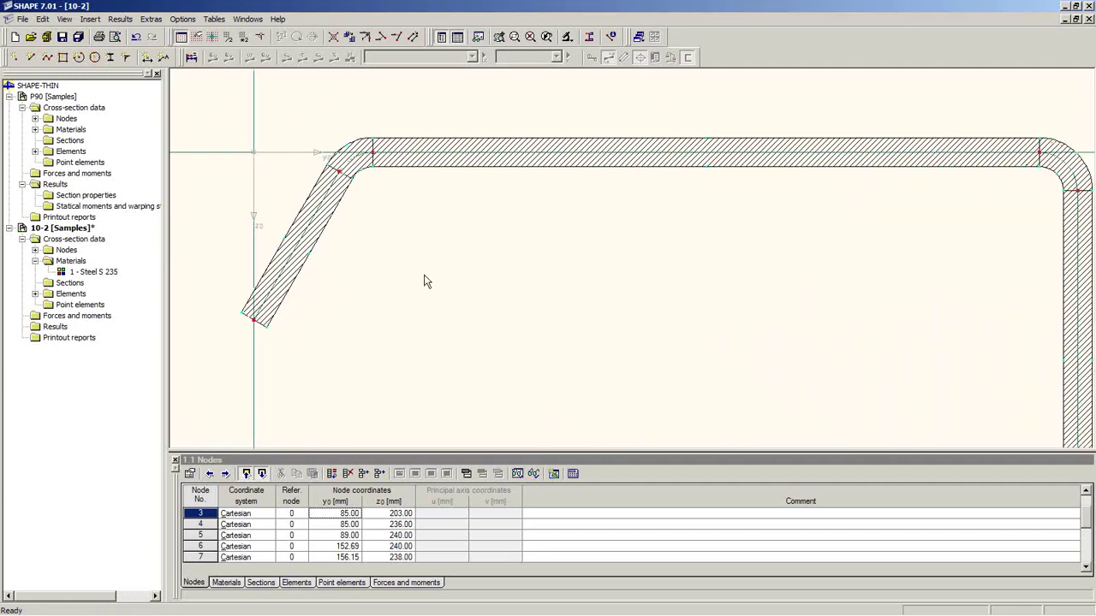
{"action": "double_click", "coordinate": [361, 152]}
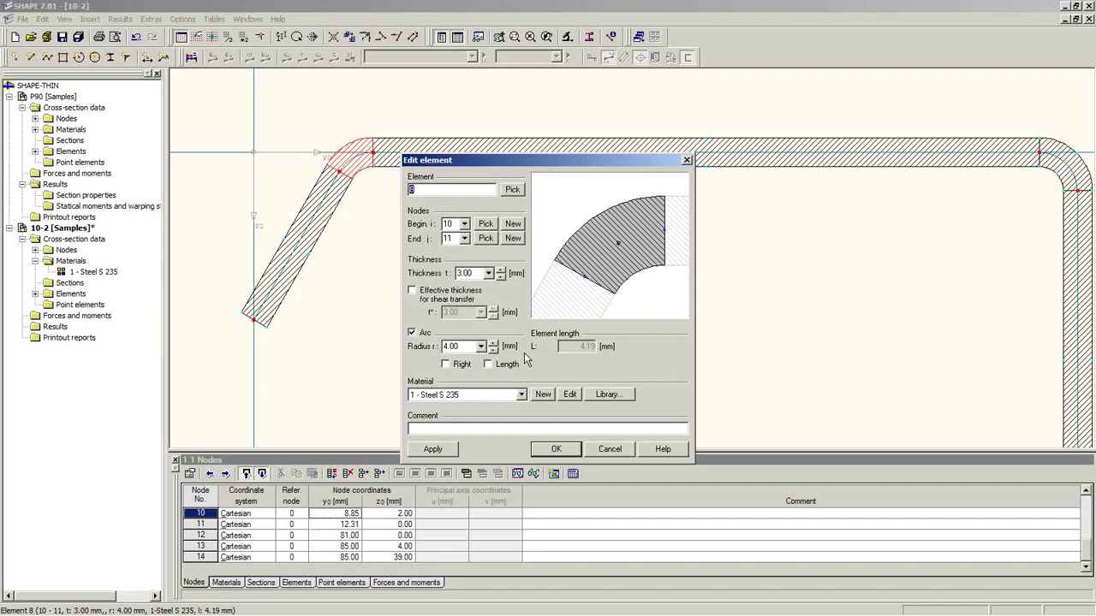
{"action": "left_click", "coordinate": [610, 450]}
Step: Close the upper gap in the web by moving the long web segment's top node onto the upper segment's end node
{"action": "scroll", "coordinate": [606, 377], "scroll_direction": "down", "scroll_amount": 5}
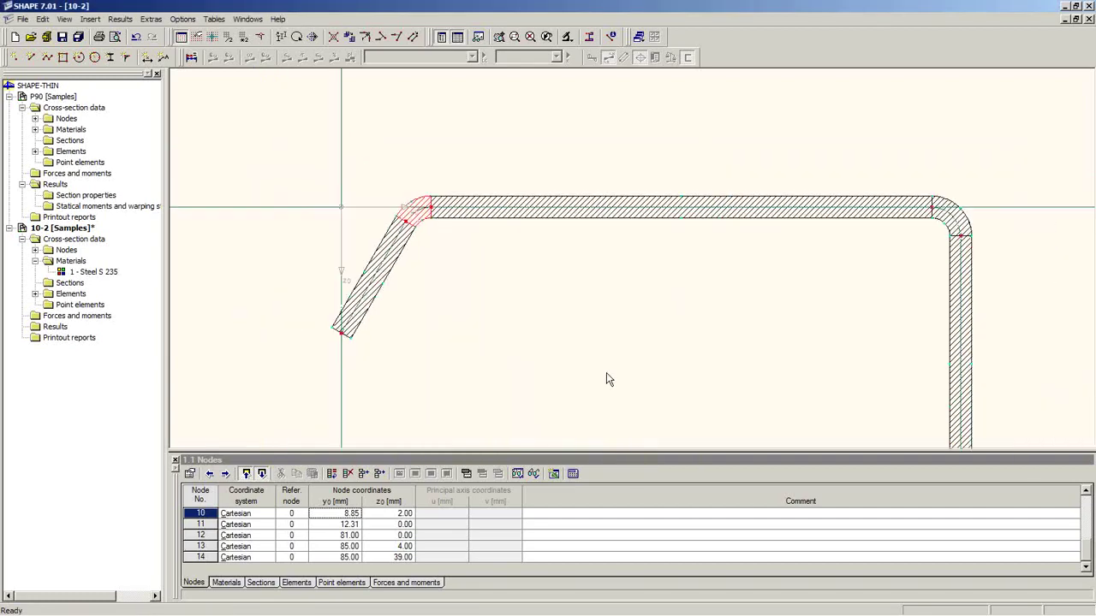
{"action": "middle_click_drag", "start_coordinate": [696, 362], "coordinate": [653, 288]}
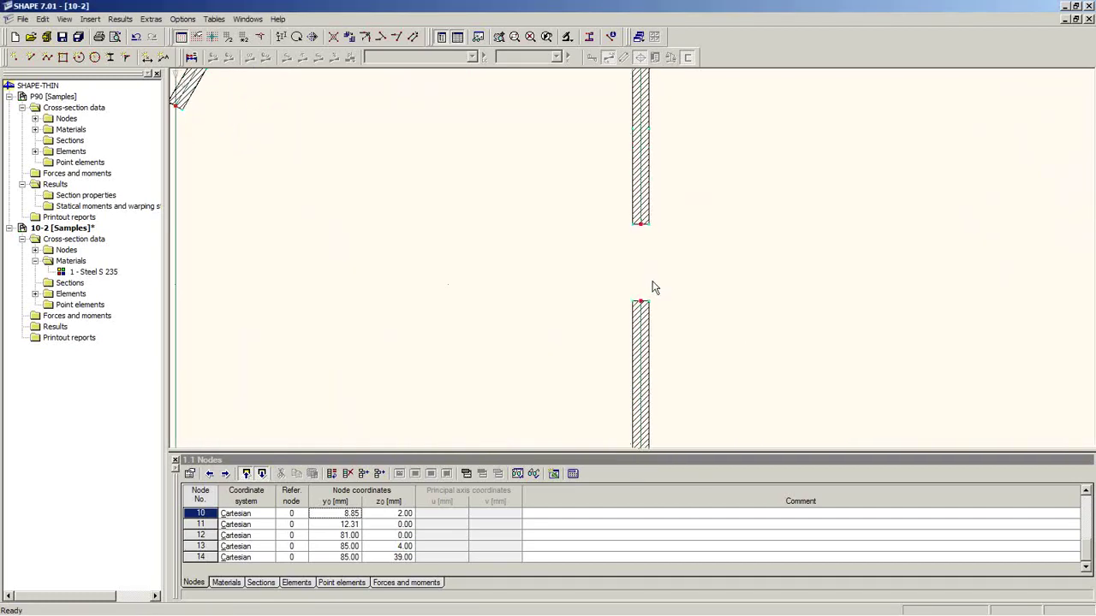
{"action": "scroll", "coordinate": [653, 288], "scroll_direction": "down", "scroll_amount": 2}
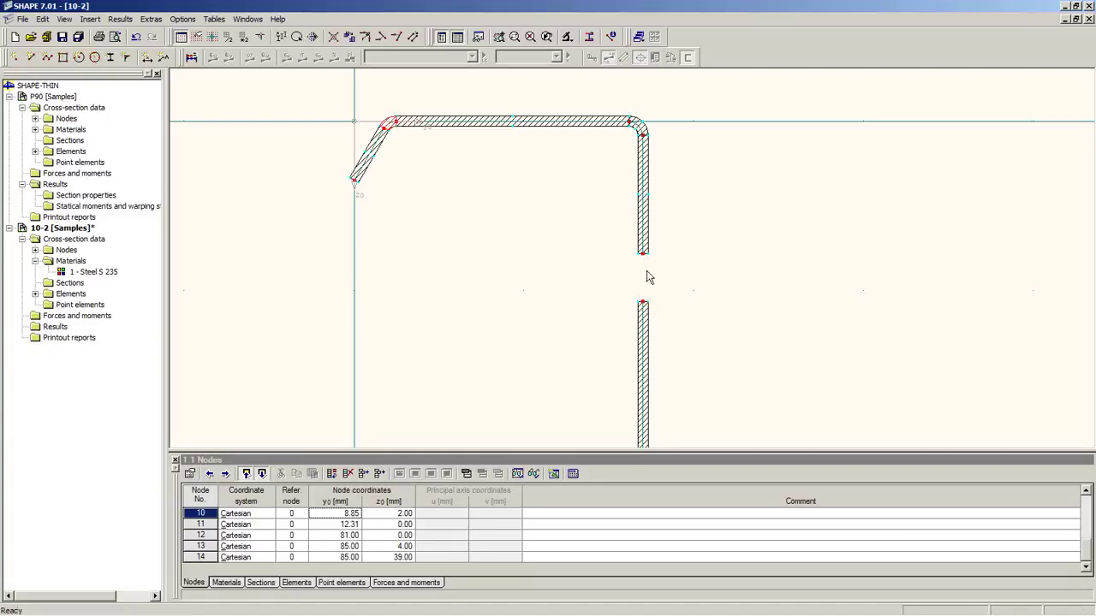
{"action": "left_click_drag", "start_coordinate": [644, 303], "coordinate": [644, 258]}
Step: Close the lower gap in the web by moving the long web segment's bottom node to y 85 mm, z 203 mm
{"action": "scroll", "coordinate": [676, 316], "scroll_direction": "down", "scroll_amount": 2}
{"action": "middle_click_drag", "start_coordinate": [671, 318], "coordinate": [600, 122]}
{"action": "scroll", "coordinate": [625, 300], "scroll_direction": "down", "scroll_amount": 1}
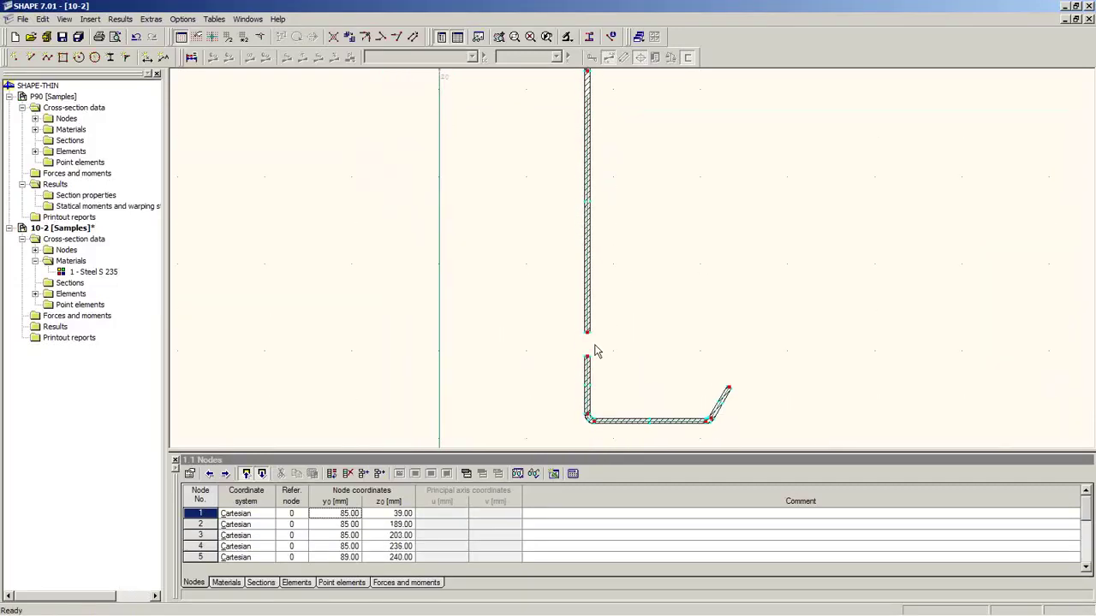
{"action": "left_click_drag", "start_coordinate": [588, 334], "coordinate": [614, 359]}
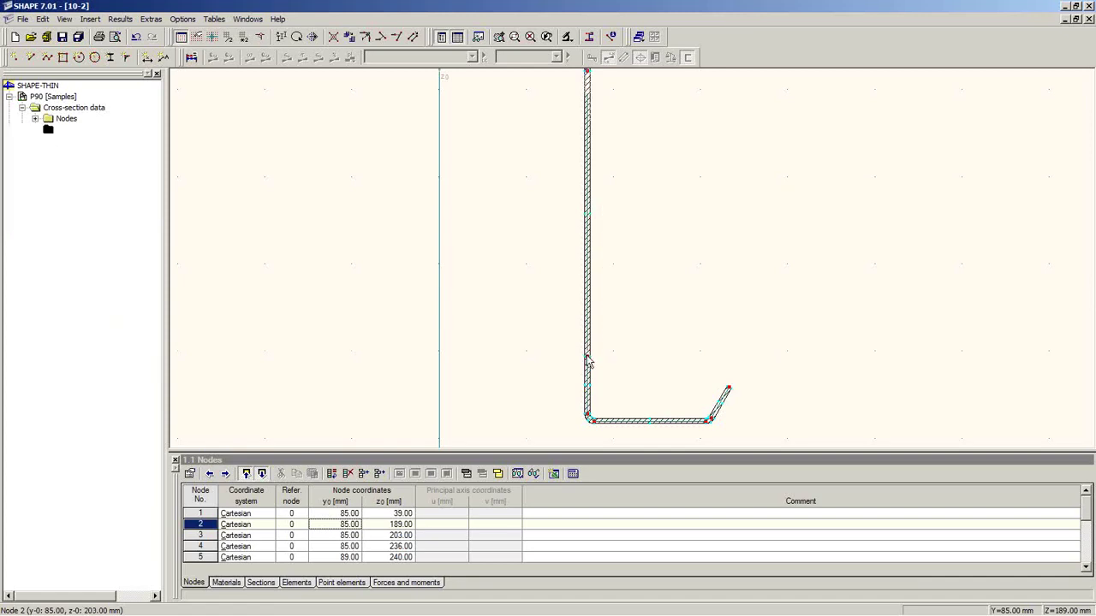
{"action": "scroll", "coordinate": [596, 372], "scroll_direction": "up", "scroll_amount": 1}
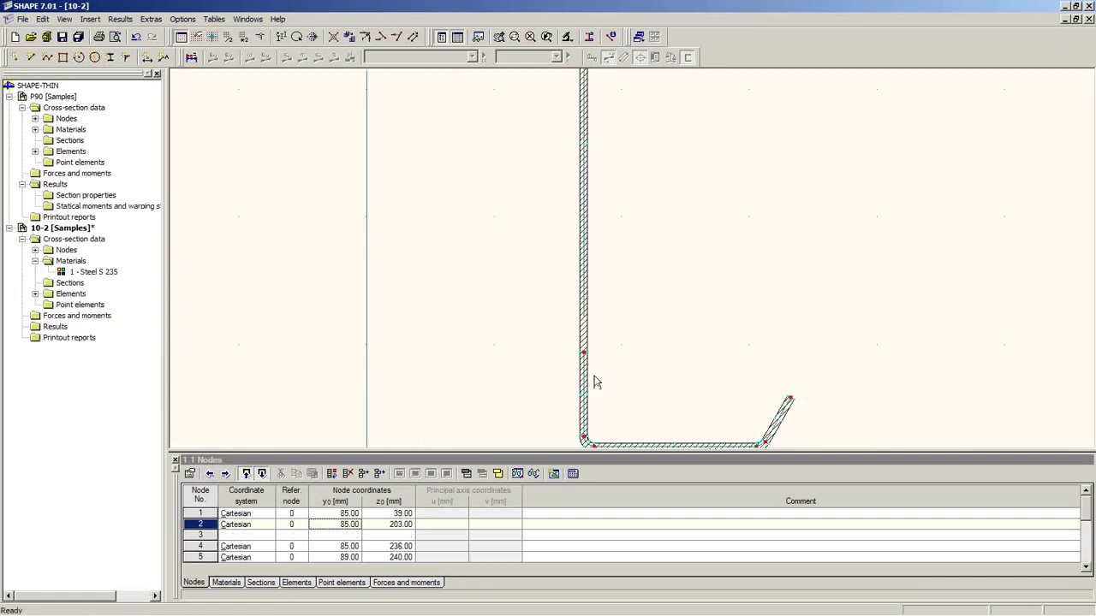
{"action": "scroll", "coordinate": [623, 347], "scroll_direction": "down", "scroll_amount": 1}
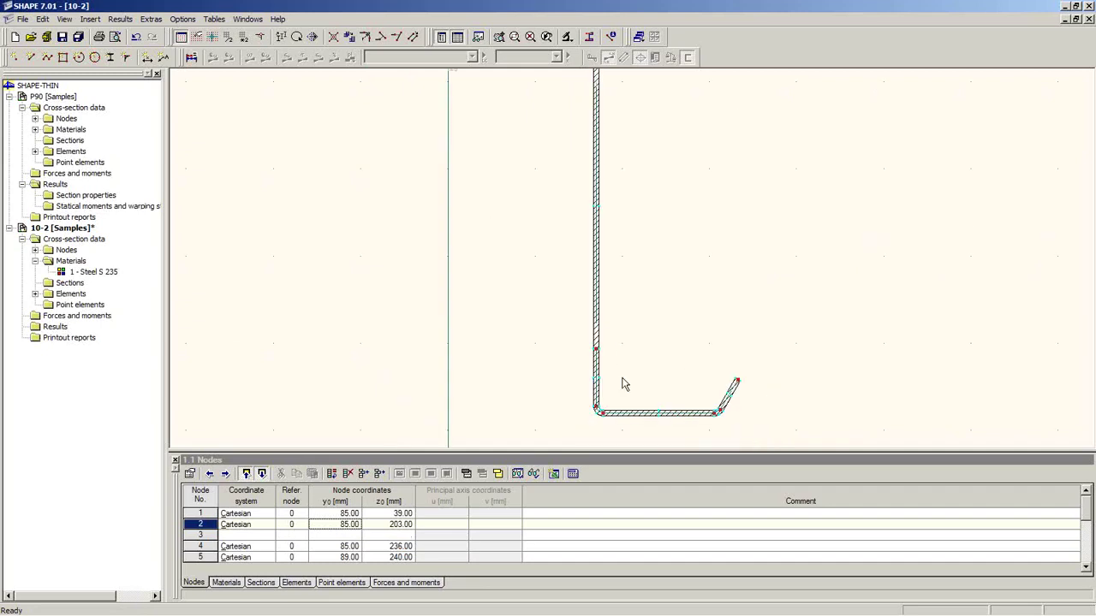
Step: Calculate the section properties of the joined Z-section
{"action": "middle_click_drag", "start_coordinate": [624, 384], "coordinate": [641, 316]}
{"action": "scroll", "coordinate": [611, 371], "scroll_direction": "up", "scroll_amount": 1}
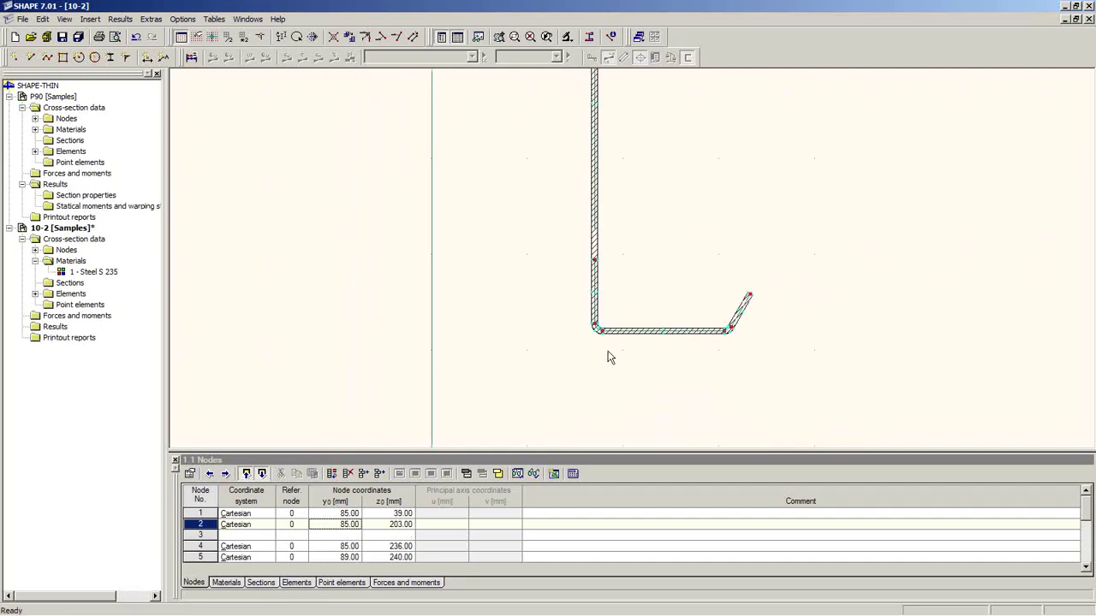
{"action": "scroll", "coordinate": [616, 334], "scroll_direction": "down", "scroll_amount": 2}
{"action": "middle_click_drag", "start_coordinate": [626, 286], "coordinate": [575, 324]}
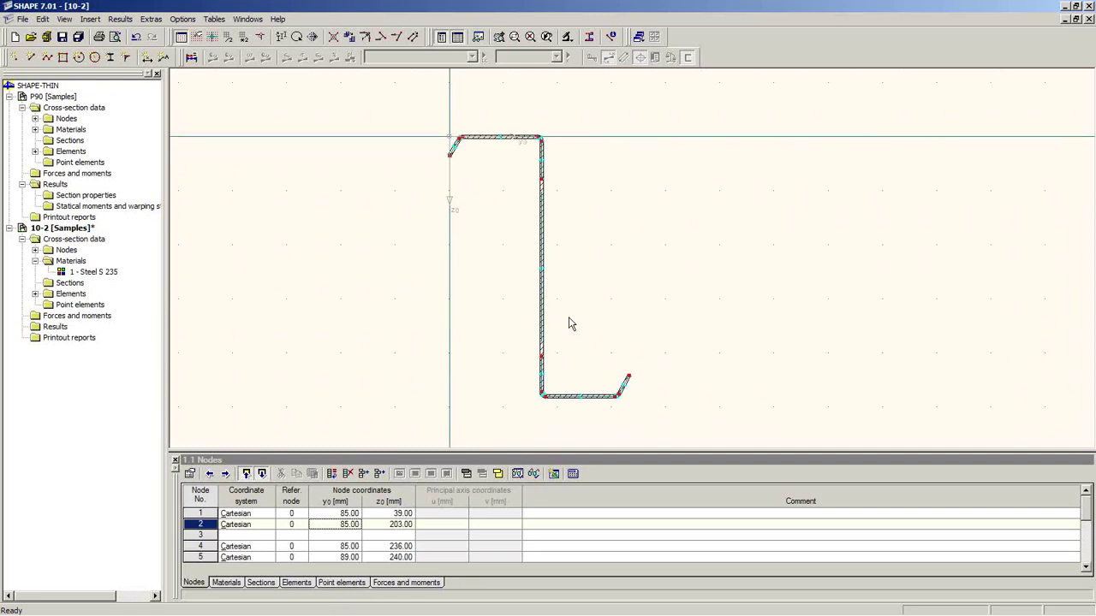
{"action": "left_click", "coordinate": [191, 58]}
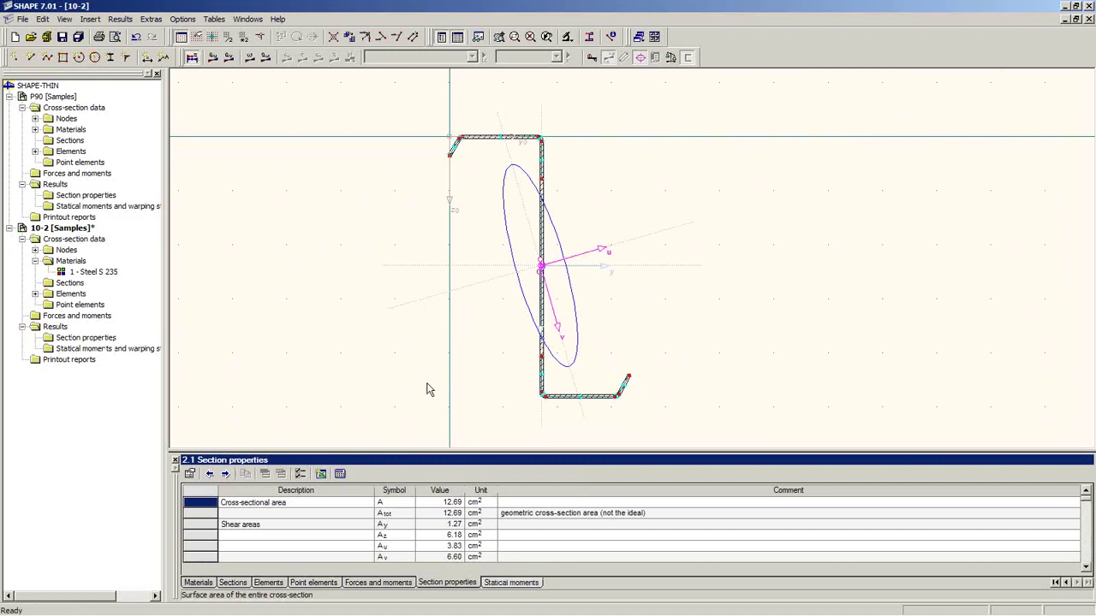
Step: Detach the tables into a floating window and review the full list of section properties for the Z-section
{"action": "double_click", "coordinate": [441, 463]}
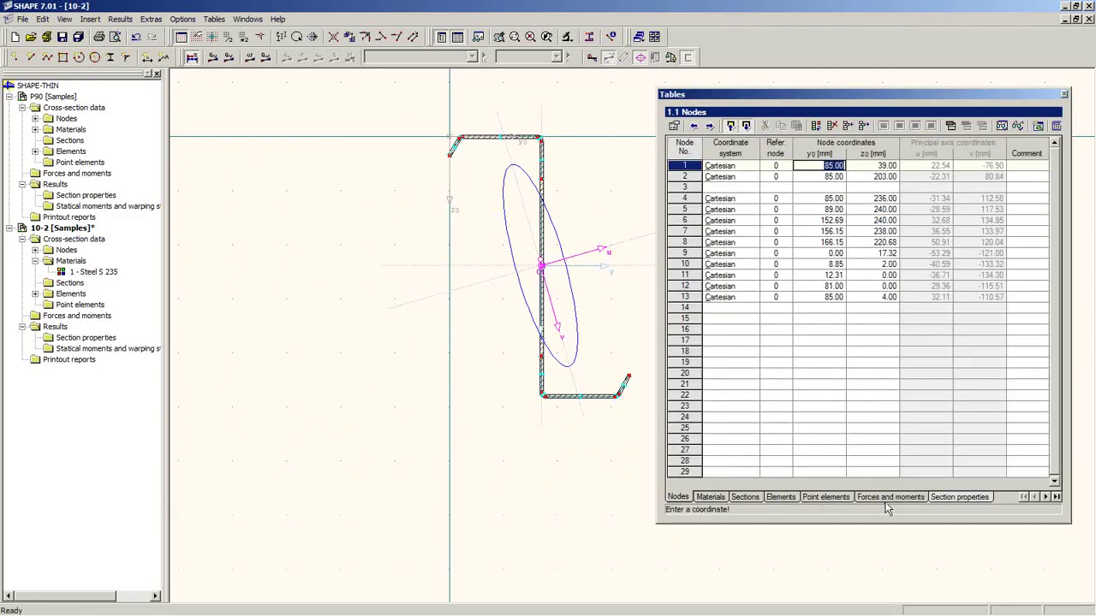
{"action": "left_click", "coordinate": [957, 497]}
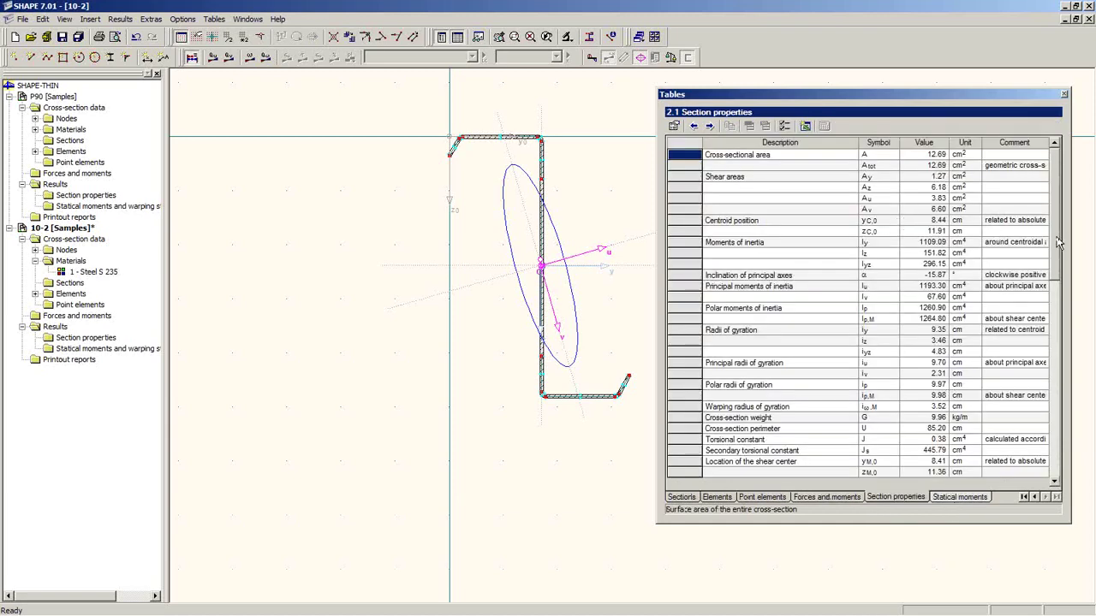
{"action": "scroll", "coordinate": [1058, 243], "scroll_direction": "down", "scroll_amount": 6}
{"action": "left_click", "coordinate": [956, 237]}
{"action": "scroll", "coordinate": [956, 237], "scroll_direction": "up", "scroll_amount": 6}
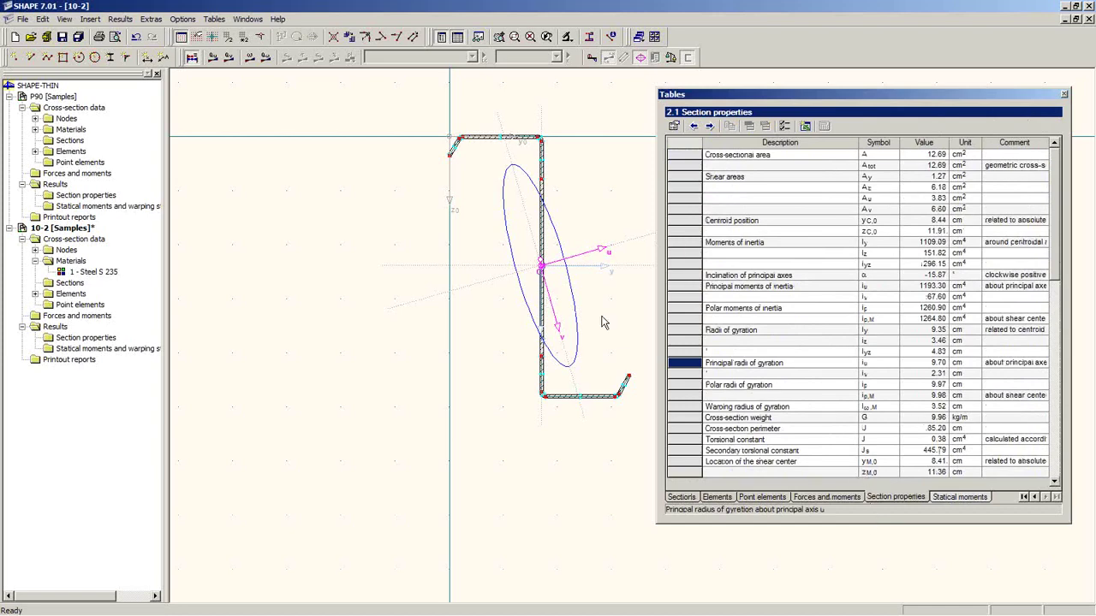
Step: Display the Z-section's statical moment Q-u and warping statical moment Q-Omega diagrams one after another
{"action": "mouse_move", "coordinate": [625, 318]}
{"action": "middle_mouse_down"}
{"action": "mouse_move", "coordinate": [545, 326]}
{"action": "mouse_move", "coordinate": [507, 350]}
{"action": "middle_mouse_up"}
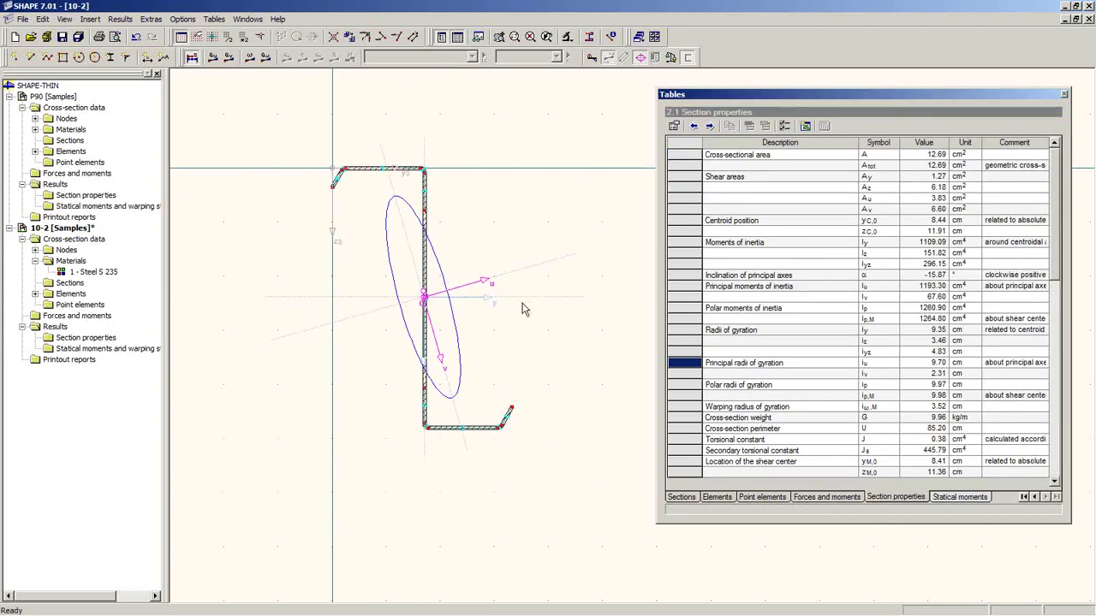
{"action": "scroll", "coordinate": [513, 311], "scroll_direction": "up", "scroll_amount": 2}
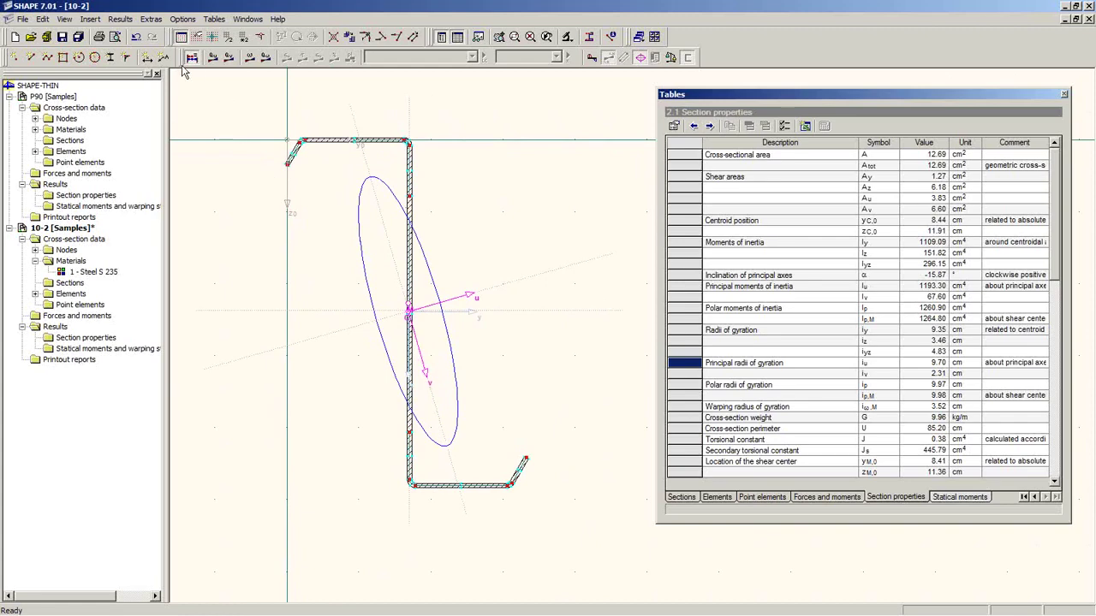
{"action": "left_click", "coordinate": [213, 56]}
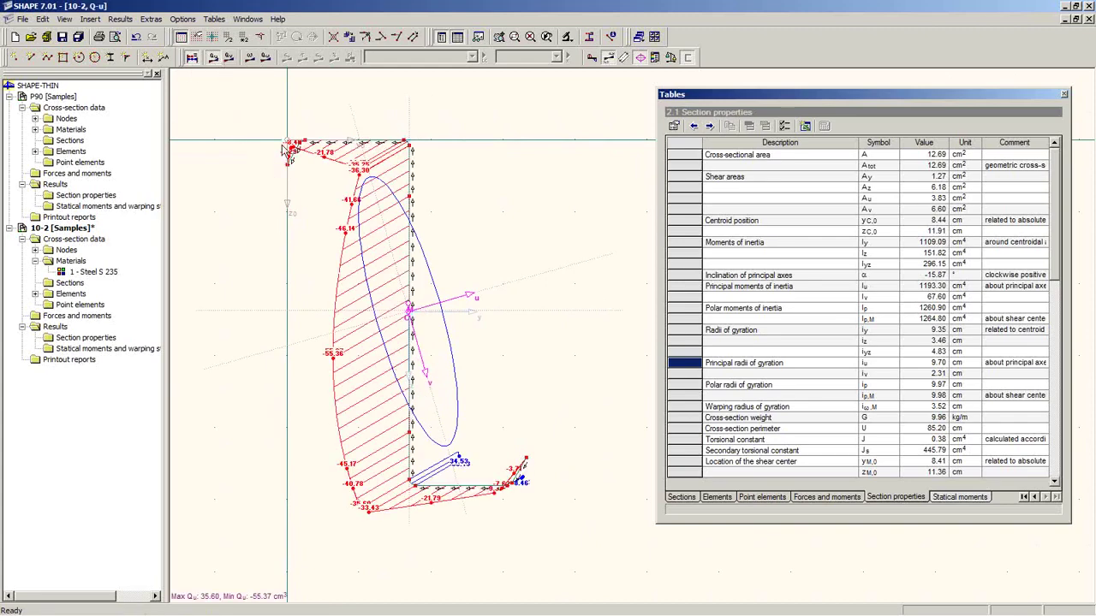
{"action": "left_click", "coordinate": [249, 57]}
{"action": "left_click", "coordinate": [265, 58]}
{"action": "left_click", "coordinate": [265, 58]}
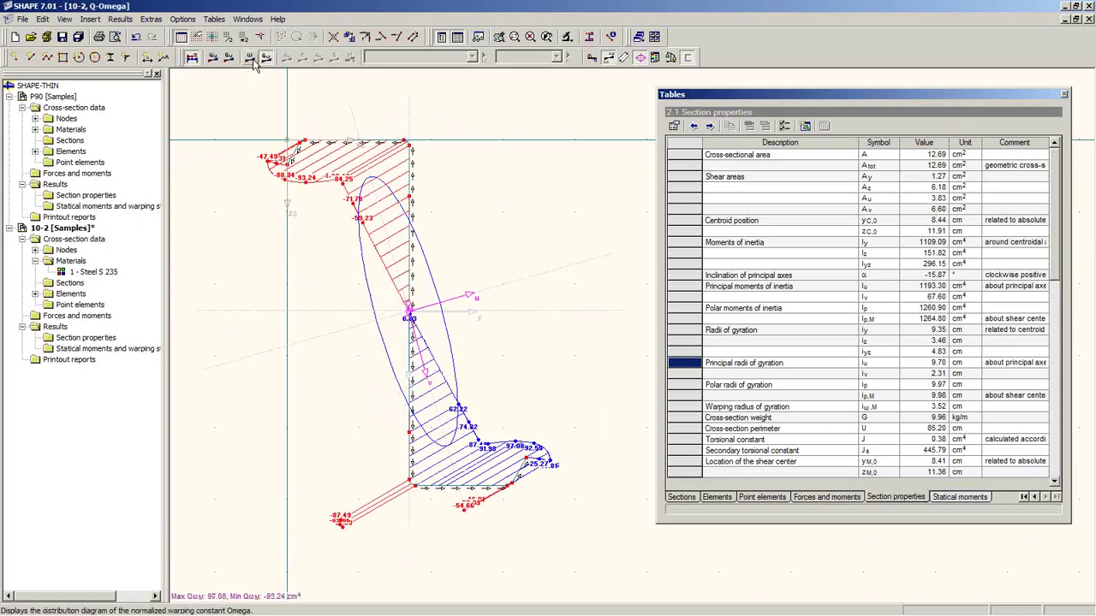
Step: Display the statical moment Q-v diagram and examine its distribution along the bottom flange
{"action": "middle_click_drag", "start_coordinate": [360, 312], "coordinate": [311, 255]}
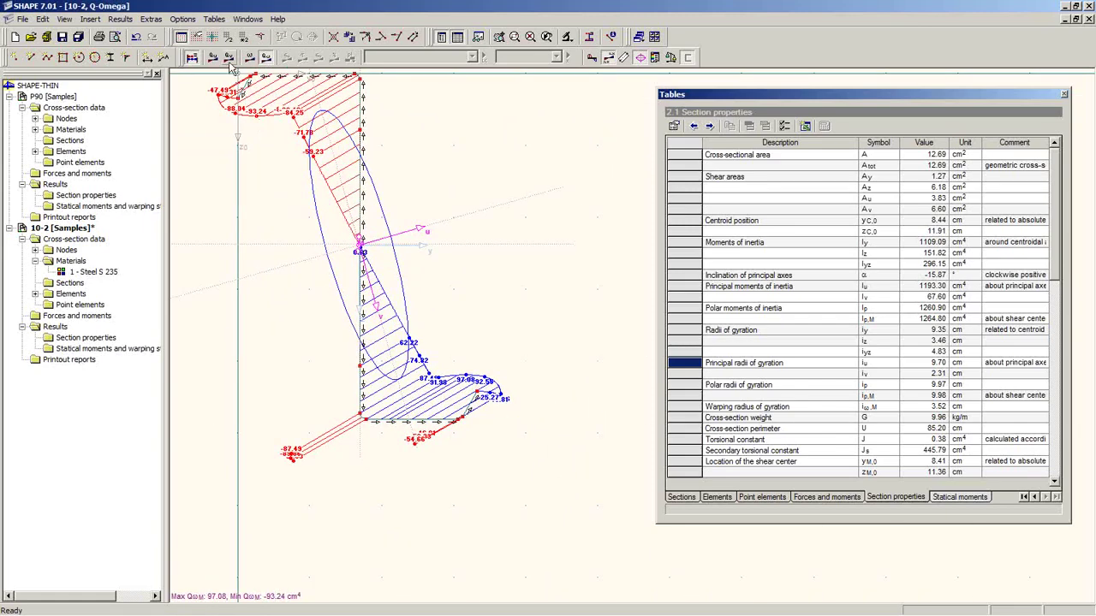
{"action": "left_click", "coordinate": [228, 56]}
{"action": "scroll", "coordinate": [419, 416], "scroll_direction": "up", "scroll_amount": 5}
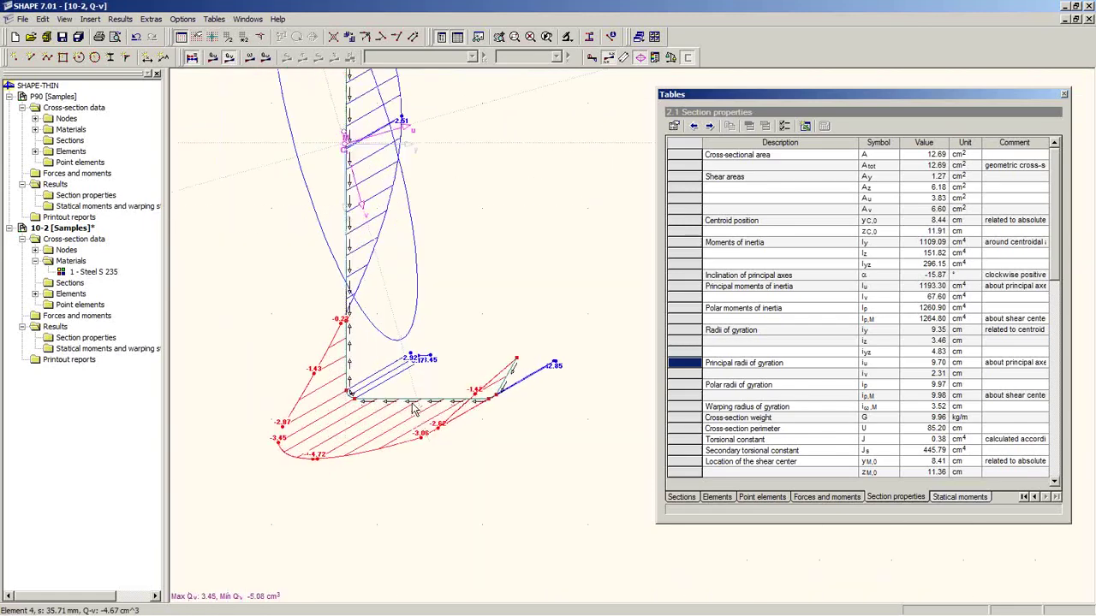
{"action": "middle_click_drag", "start_coordinate": [399, 387], "coordinate": [424, 344]}
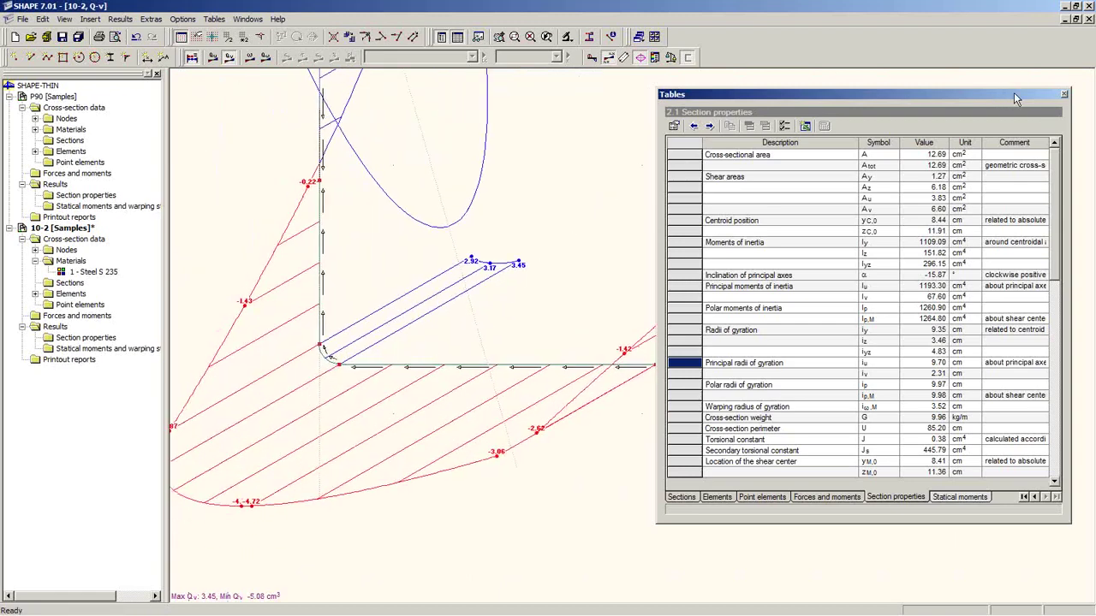
Step: Close the tables window and examine the Q-v diagram at the two rounded corners of the bottom flange
{"action": "left_click_drag", "start_coordinate": [1032, 102], "coordinate": [962, 118]}
{"action": "left_click", "coordinate": [995, 114]}
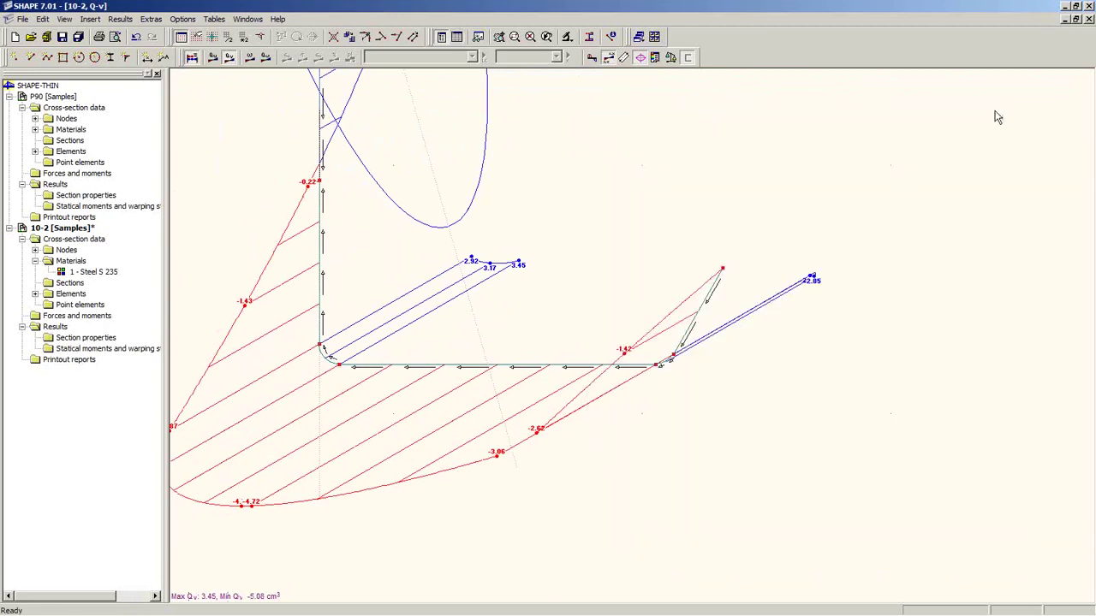
{"action": "scroll", "coordinate": [428, 423], "scroll_direction": "up", "scroll_amount": 1}
{"action": "mouse_move", "coordinate": [479, 425]}
{"action": "middle_mouse_down"}
{"action": "mouse_move", "coordinate": [521, 459]}
{"action": "mouse_move", "coordinate": [623, 409]}
{"action": "middle_mouse_up"}
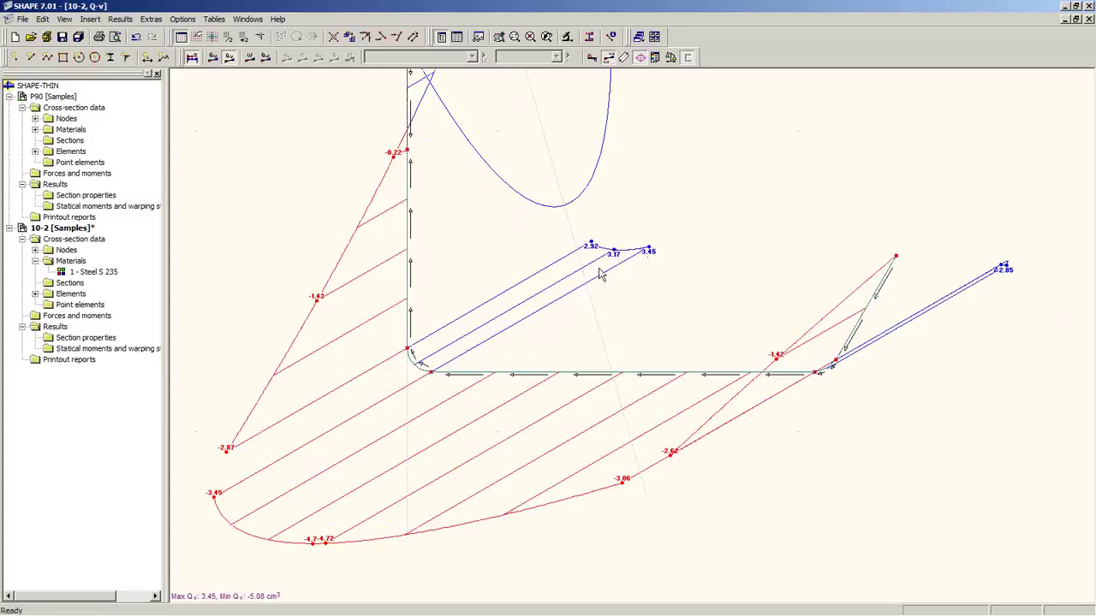
Step: Reverse the direction of the two arc elements at the ends of the bottom flange and recalculate the section
{"action": "right_click", "coordinate": [414, 361]}
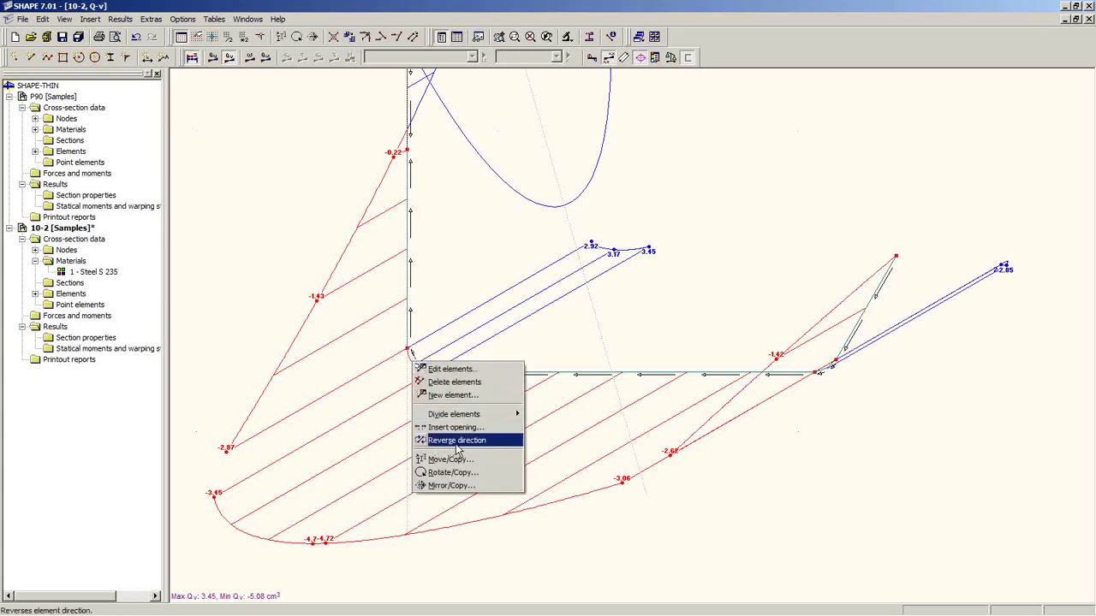
{"action": "left_click", "coordinate": [459, 441]}
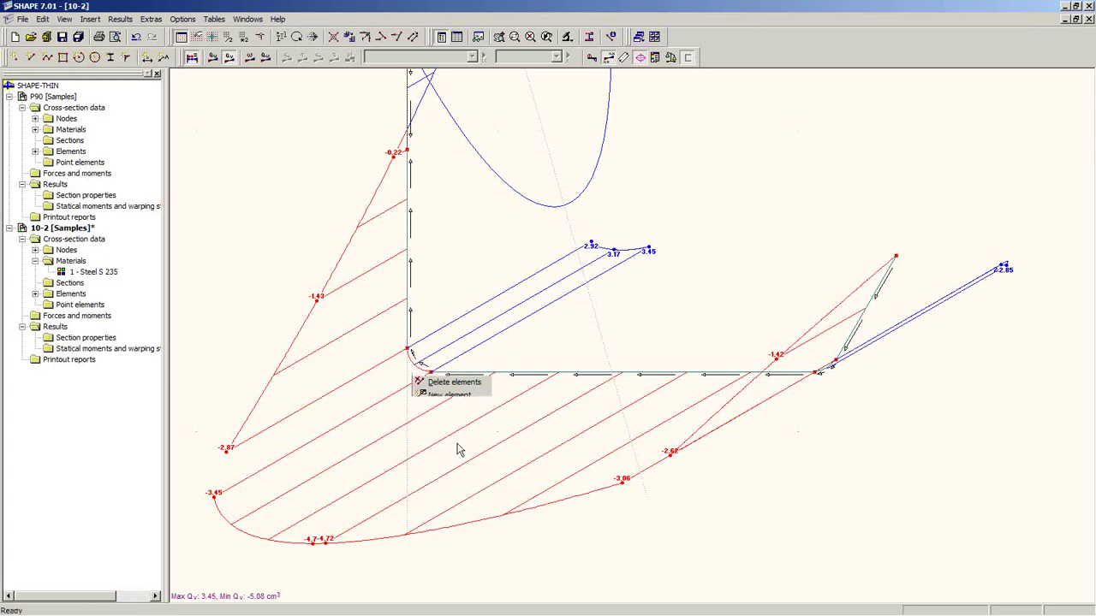
{"action": "right_click", "coordinate": [833, 377]}
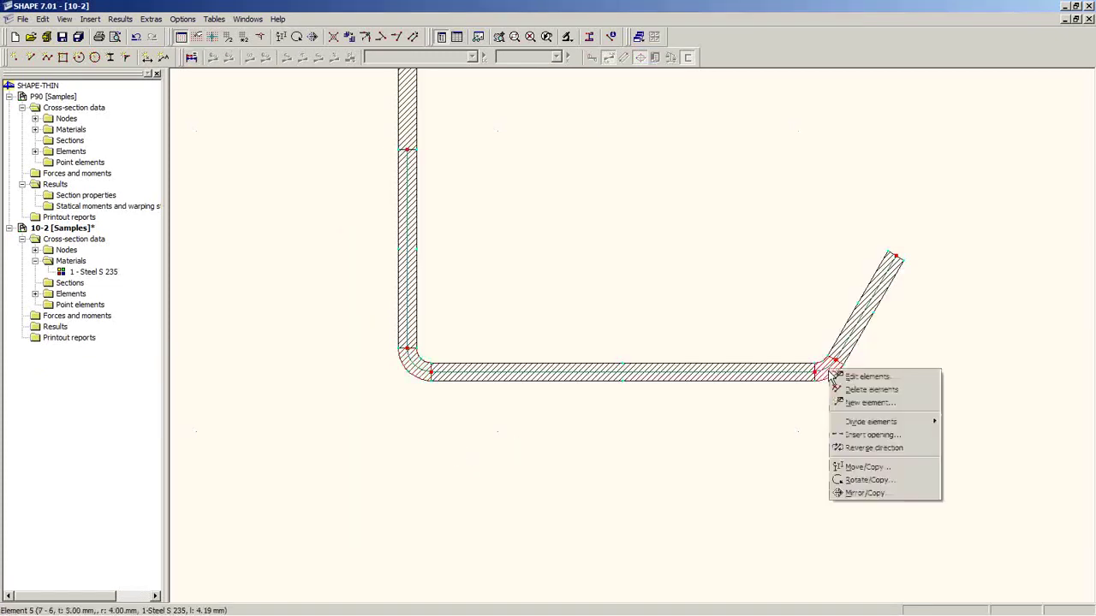
{"action": "left_click", "coordinate": [864, 449]}
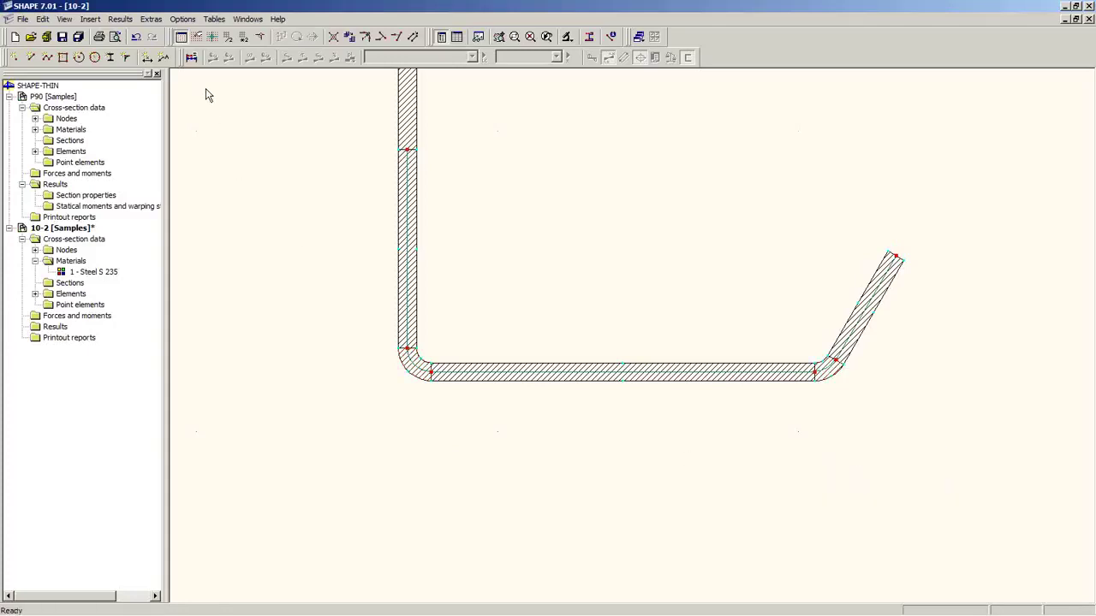
{"action": "left_click", "coordinate": [192, 58]}
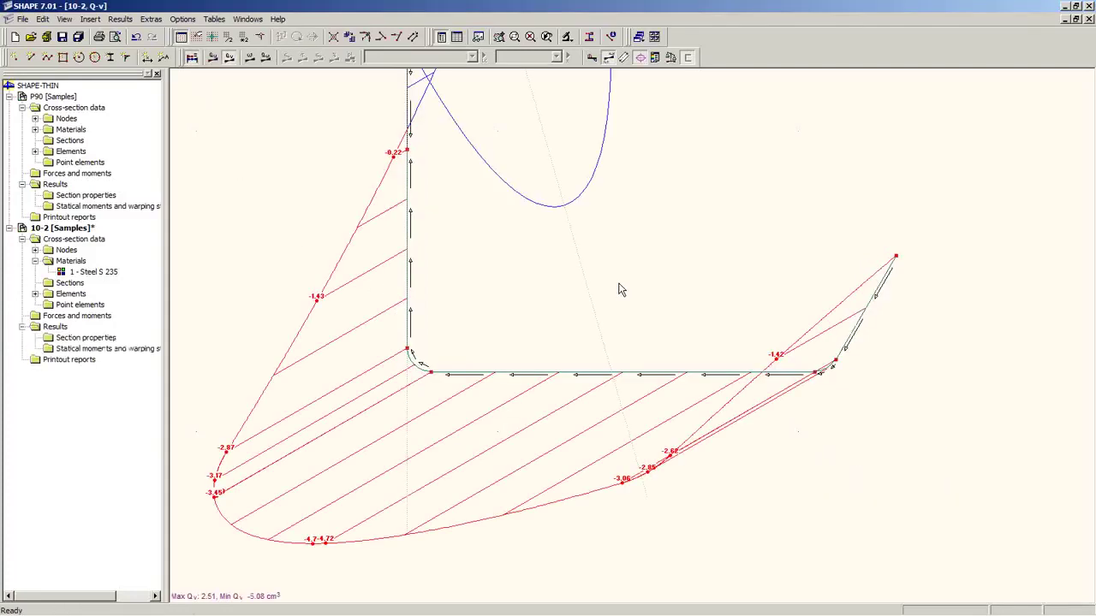
Step: Examine the recalculated Q-v distribution over the whole section and around the centroid
{"action": "scroll", "coordinate": [603, 321], "scroll_direction": "down", "scroll_amount": 2}
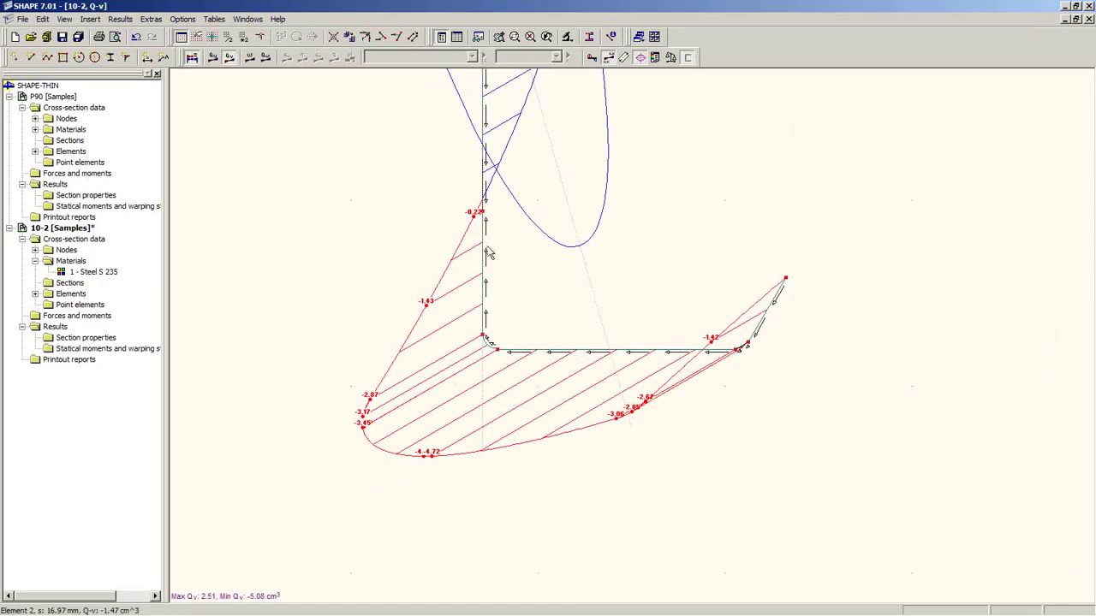
{"action": "middle_click_drag", "start_coordinate": [513, 360], "coordinate": [583, 387], "text": "ctrl"}
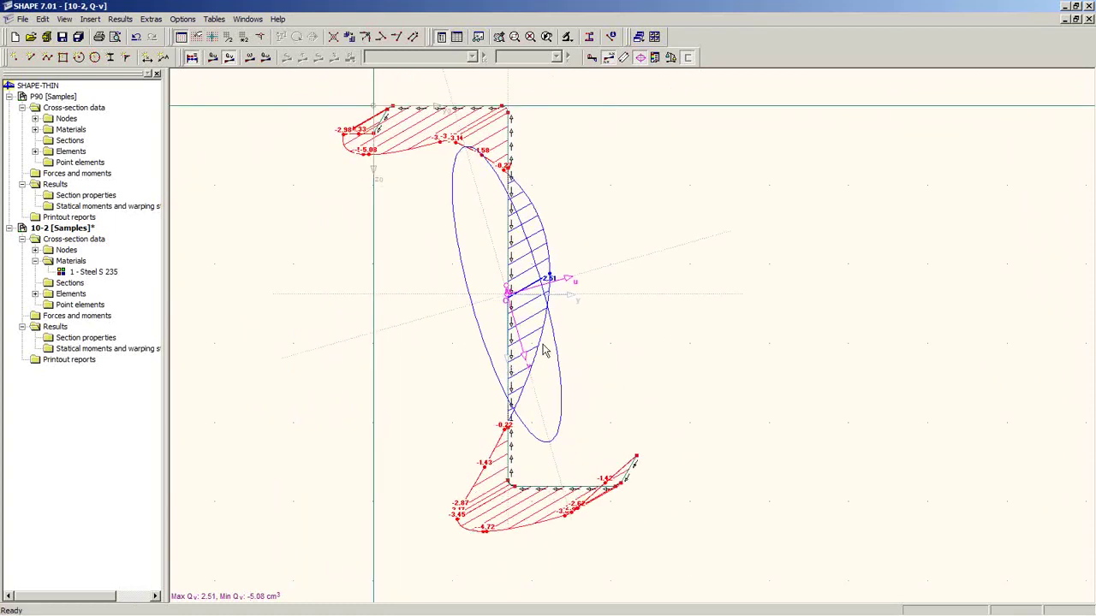
{"action": "scroll", "coordinate": [545, 351], "scroll_direction": "up", "scroll_amount": 2}
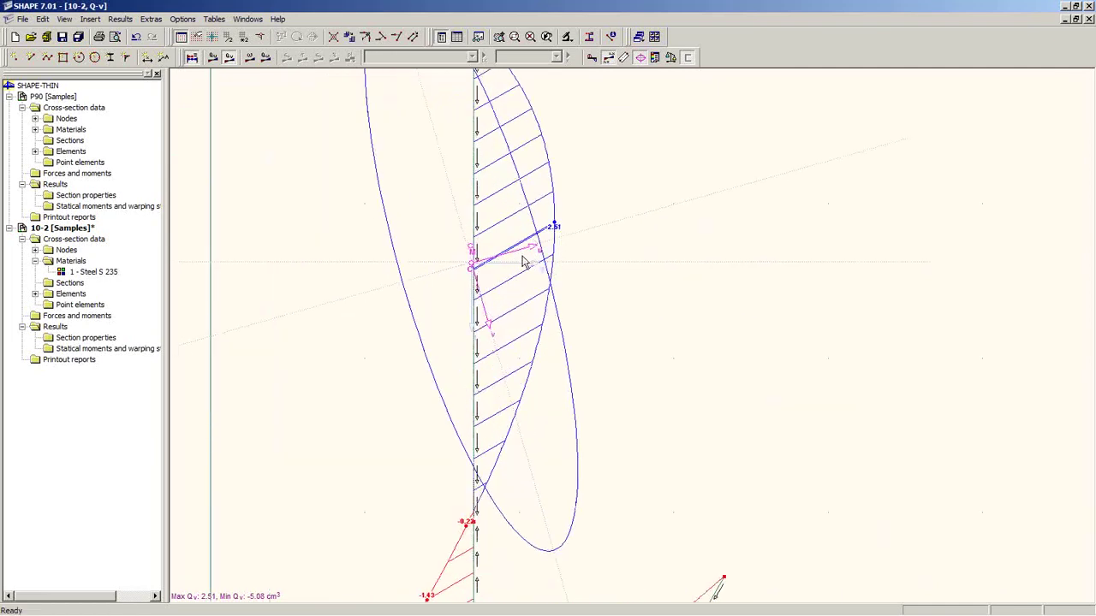
Step: Reopen the section properties table to check the inclination of the principal axes, and save cross-section 10-2
{"action": "left_click", "coordinate": [456, 37]}
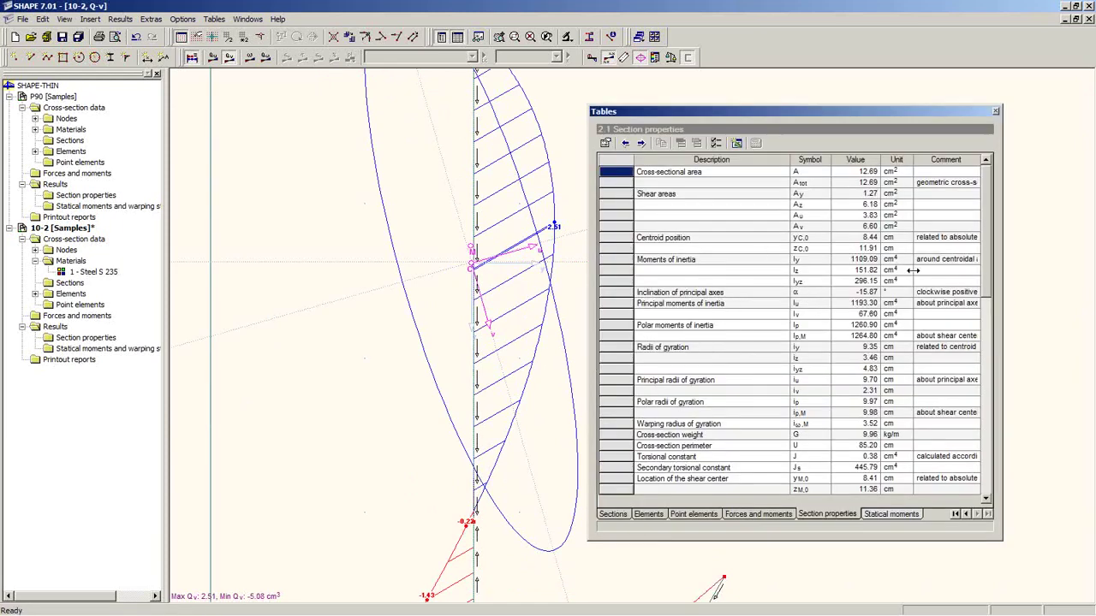
{"action": "left_click", "coordinate": [866, 295]}
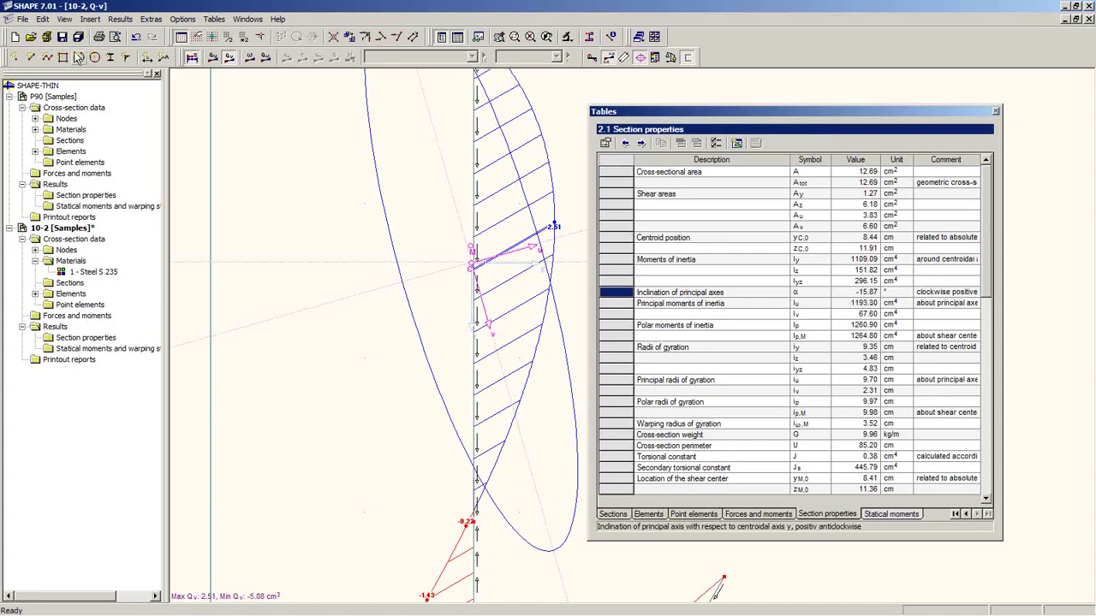
{"action": "left_click", "coordinate": [152, 109]}
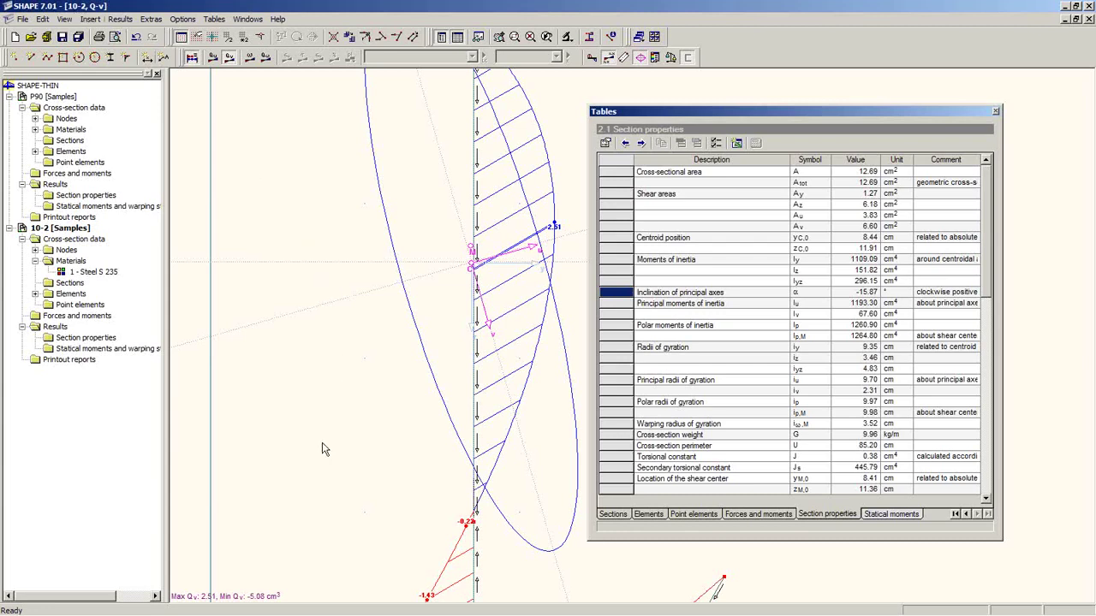
Step: Switch to RFEM and inspect the deformed beam of the Webinar Shape model from several viewing angles
{"action": "mouse_move", "coordinate": [250, 613]}
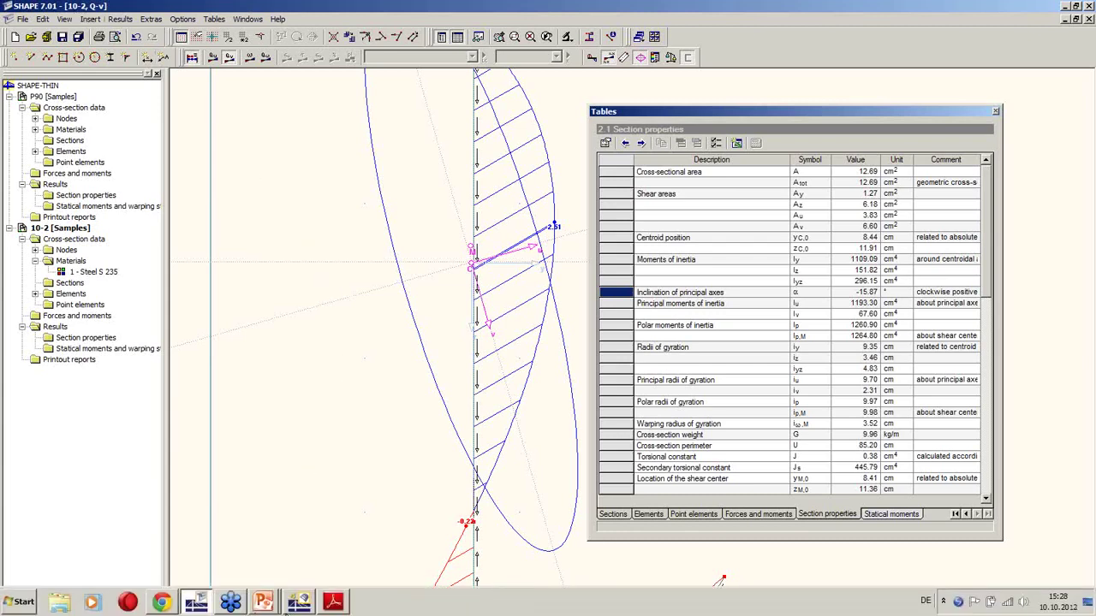
{"action": "mouse_move", "coordinate": [296, 609]}
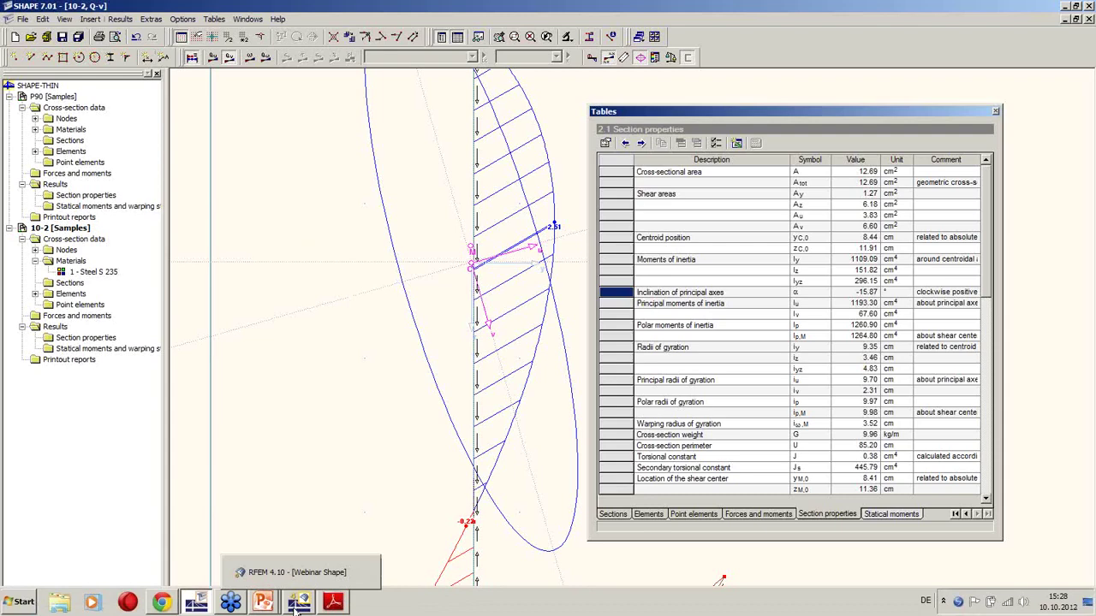
{"action": "left_click", "coordinate": [298, 604]}
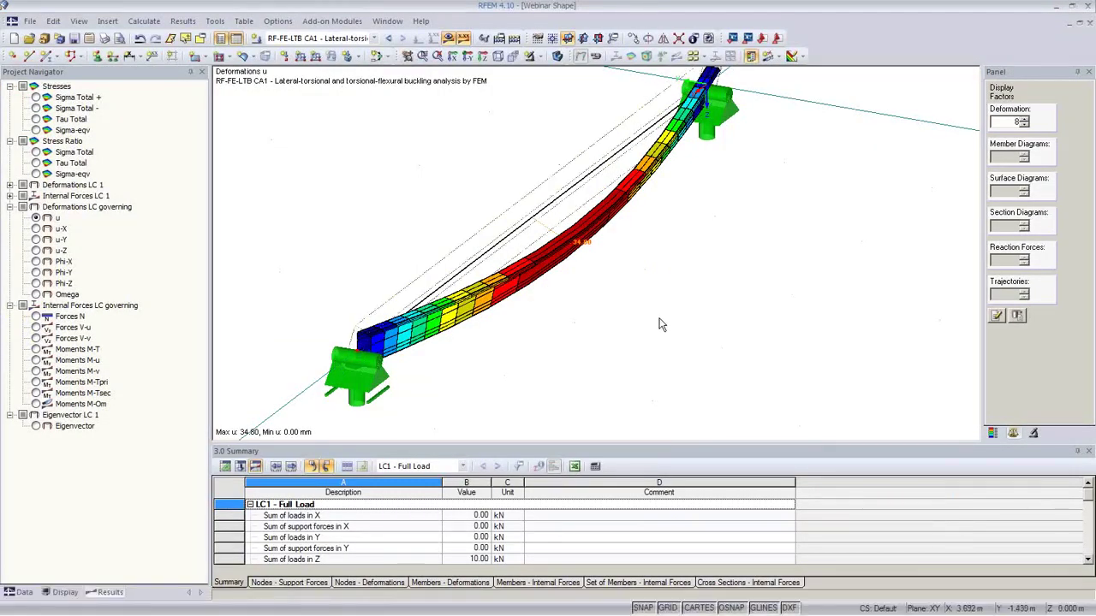
{"action": "middle_click_drag", "start_coordinate": [715, 316], "coordinate": [489, 142]}
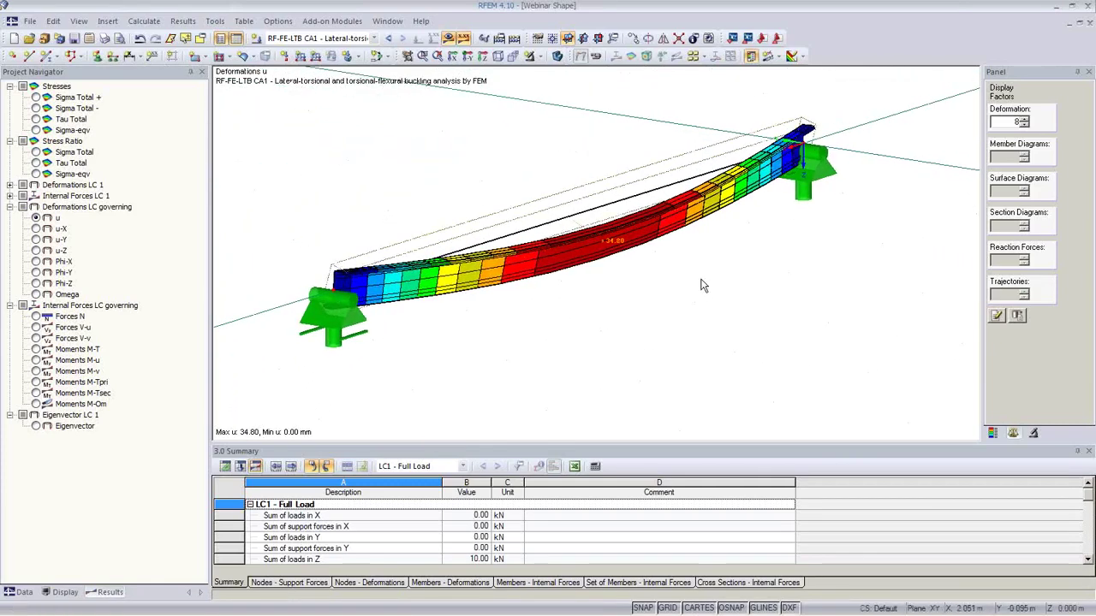
{"action": "middle_click_drag", "start_coordinate": [705, 288], "coordinate": [991, 320]}
{"action": "middle_click_drag", "start_coordinate": [794, 350], "coordinate": [447, 367]}
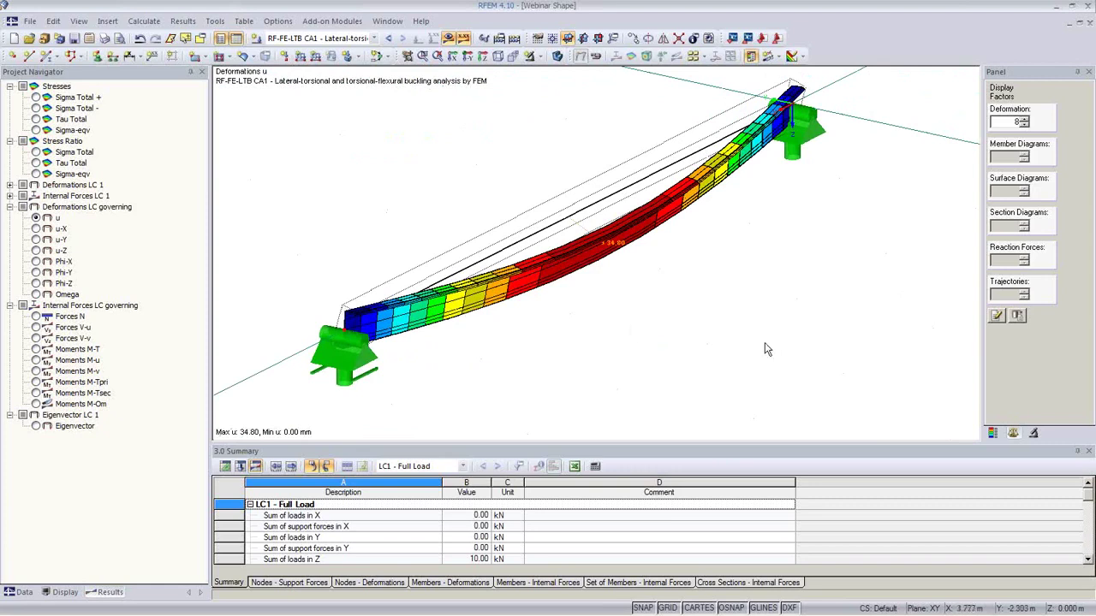
Step: Create a new 3D structure named Sample2 in the Webinar project with the Z-axis oriented downwards
{"action": "left_click", "coordinate": [12, 37]}
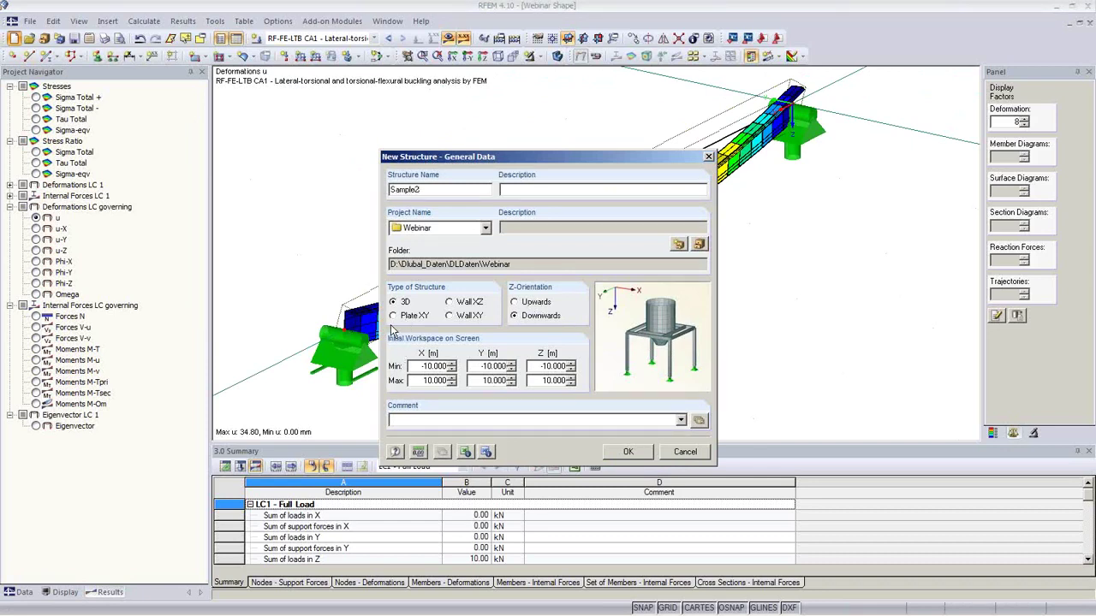
{"action": "left_click", "coordinate": [628, 453]}
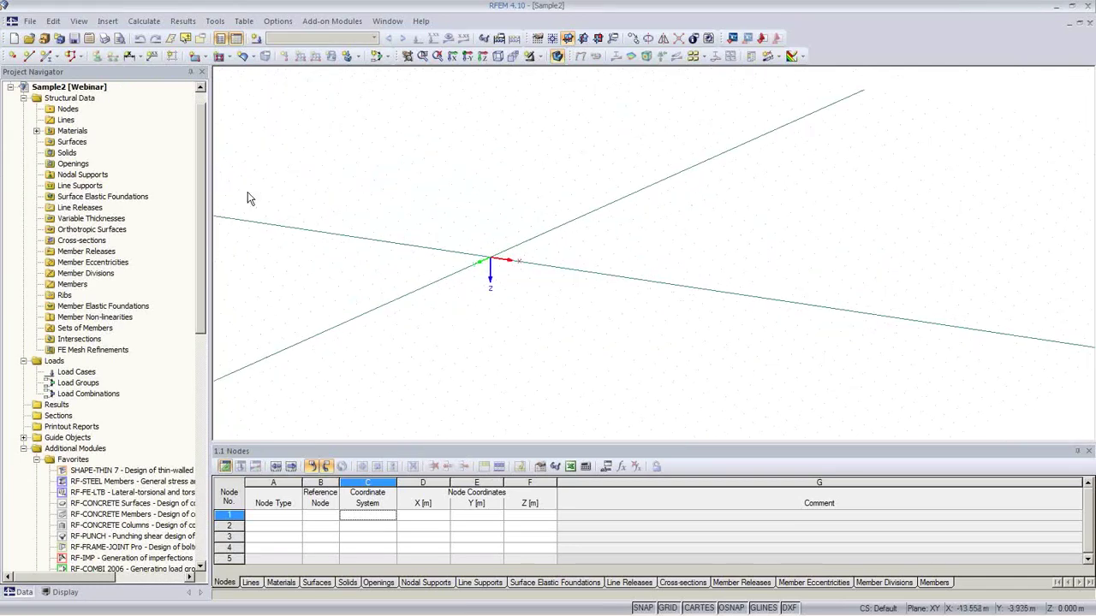
Step: Start a new member in the Sample2 structure
{"action": "left_click", "coordinate": [47, 57]}
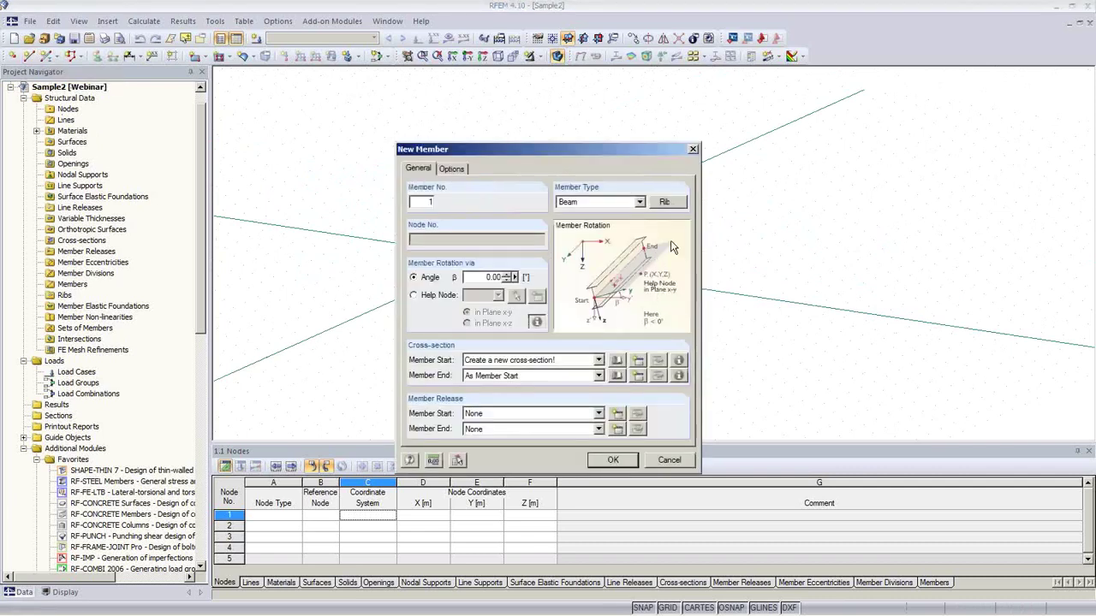
{"action": "left_click", "coordinate": [617, 360]}
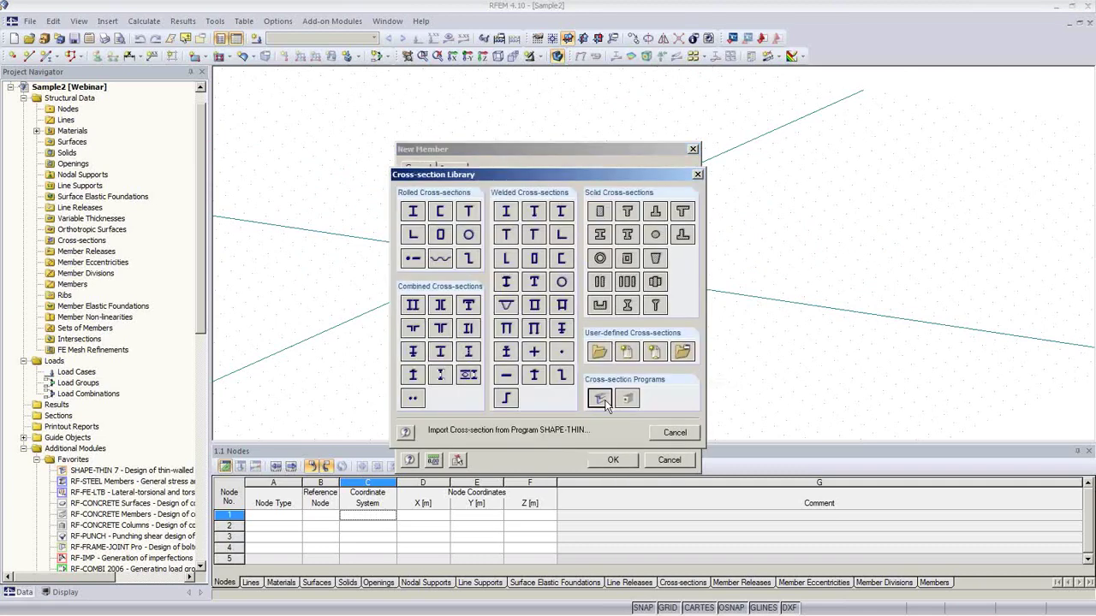
{"action": "left_click", "coordinate": [604, 401]}
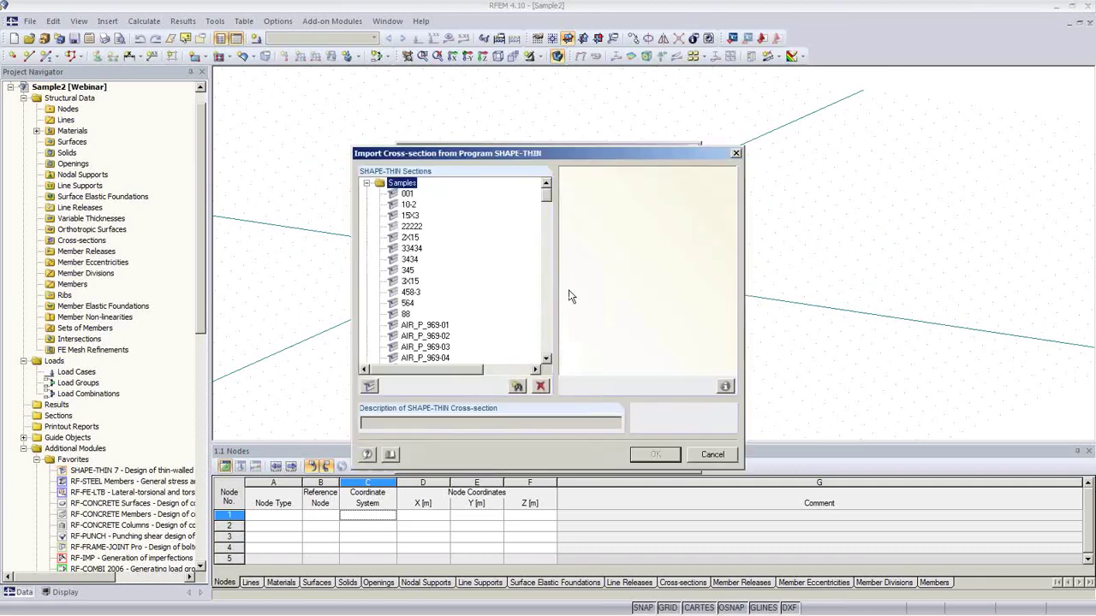
{"action": "left_click_drag", "start_coordinate": [531, 154], "coordinate": [616, 205]}
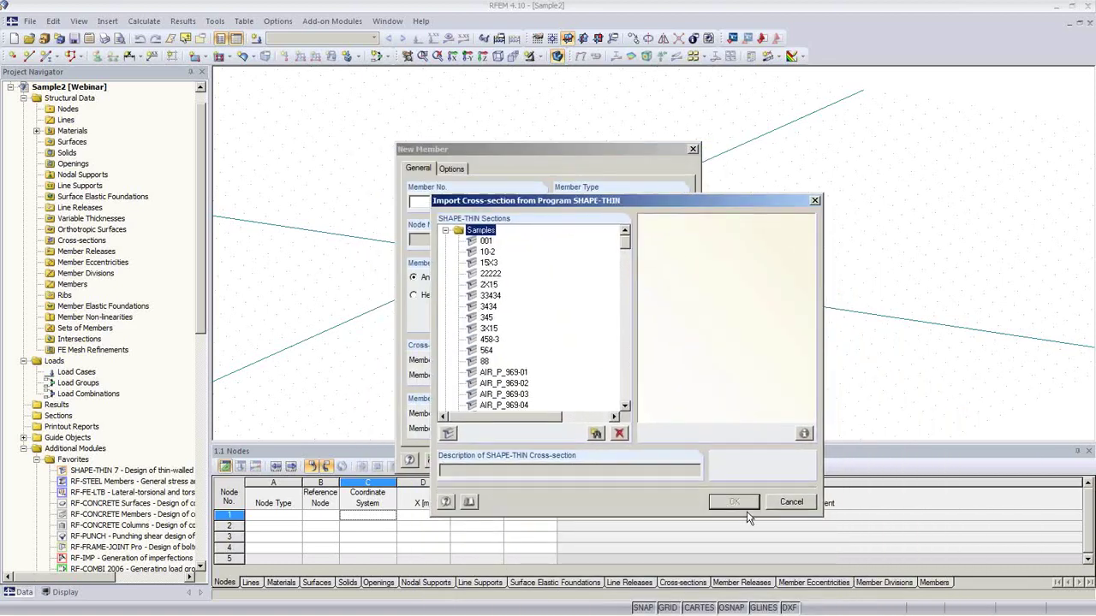
{"action": "left_click", "coordinate": [803, 504]}
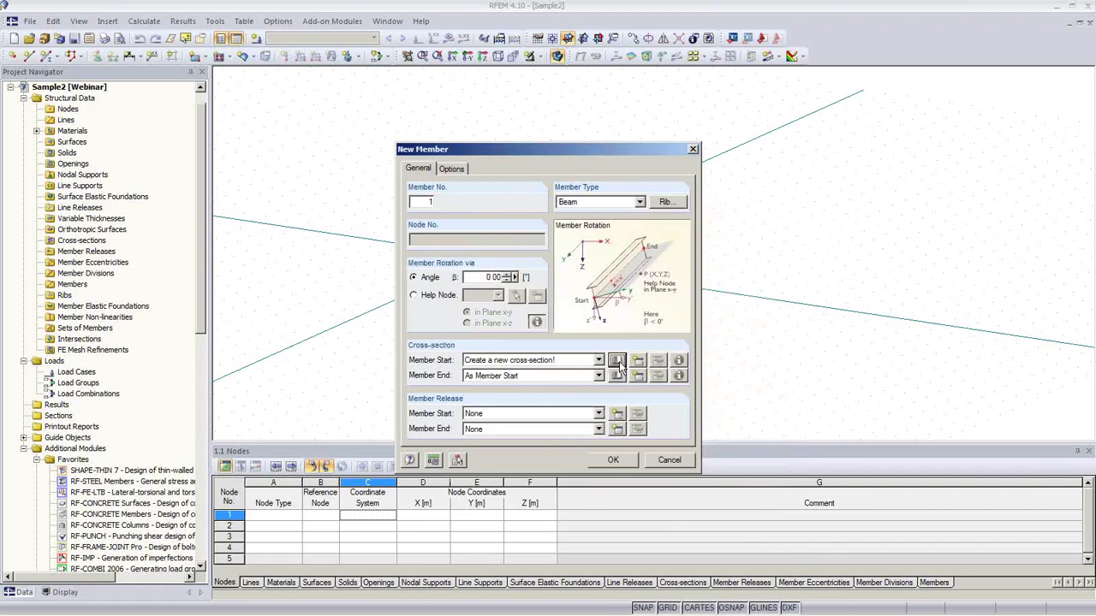
Step: For the member start, select section 10-2 from the Samples project for import from SHAPE-THIN
{"action": "left_click", "coordinate": [617, 361]}
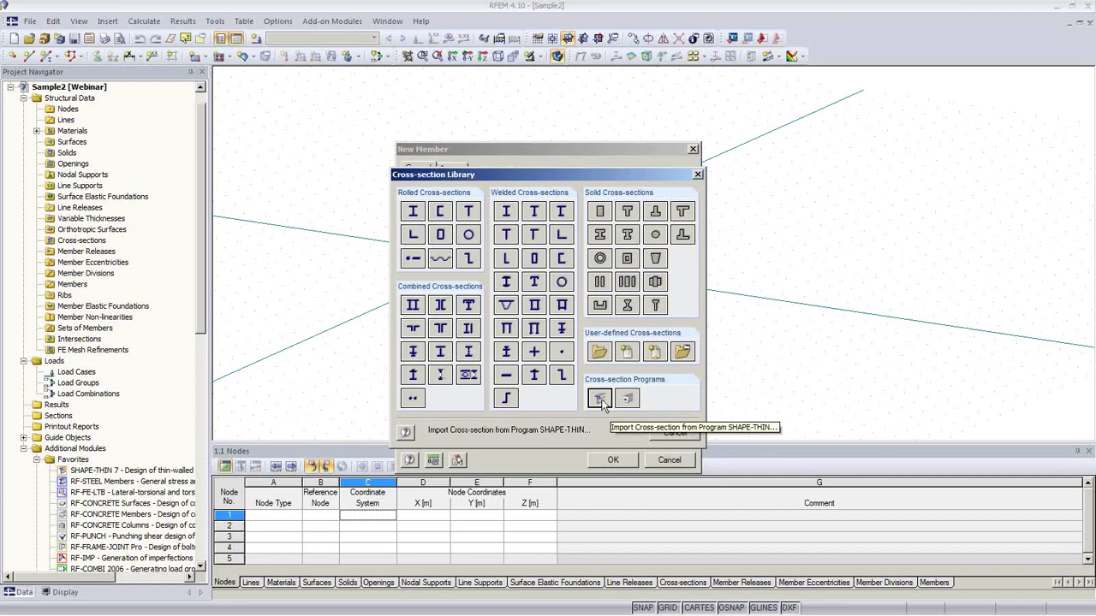
{"action": "left_click", "coordinate": [599, 399]}
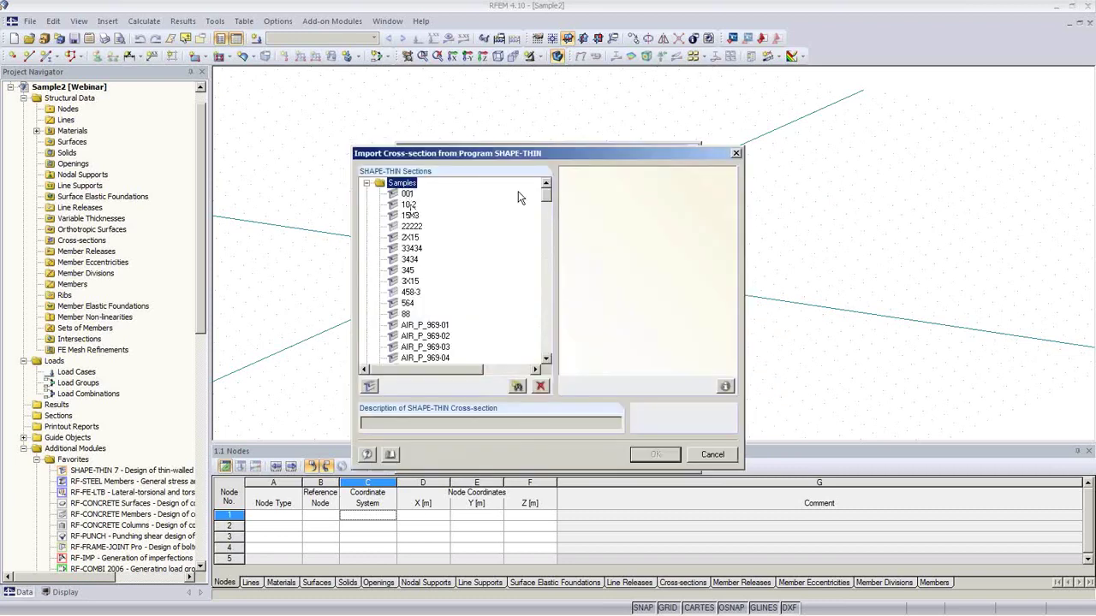
{"action": "left_click", "coordinate": [415, 238]}
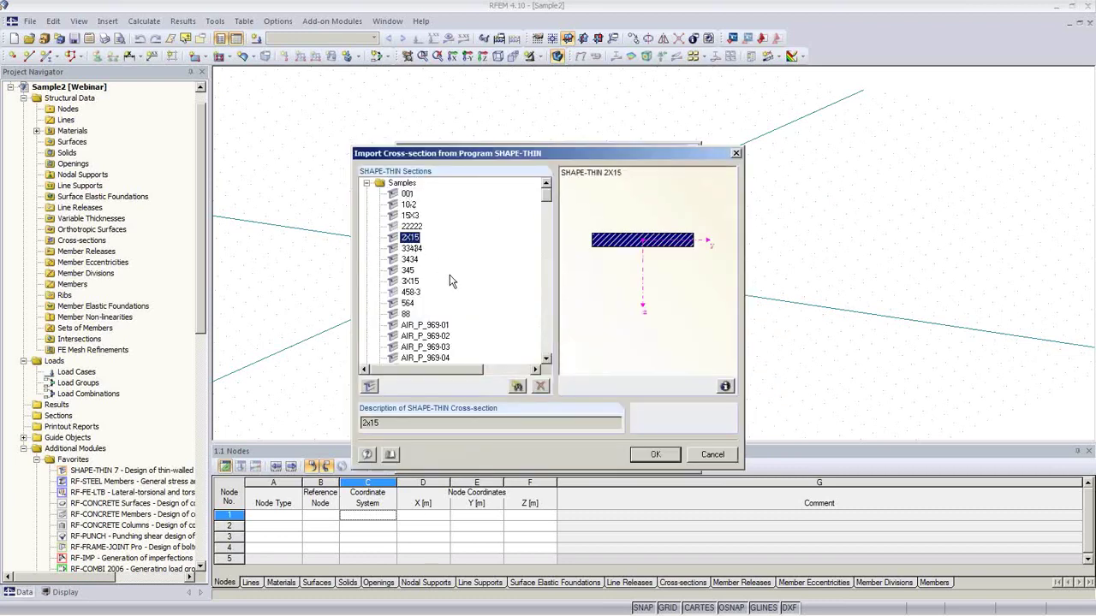
{"action": "left_click", "coordinate": [409, 206]}
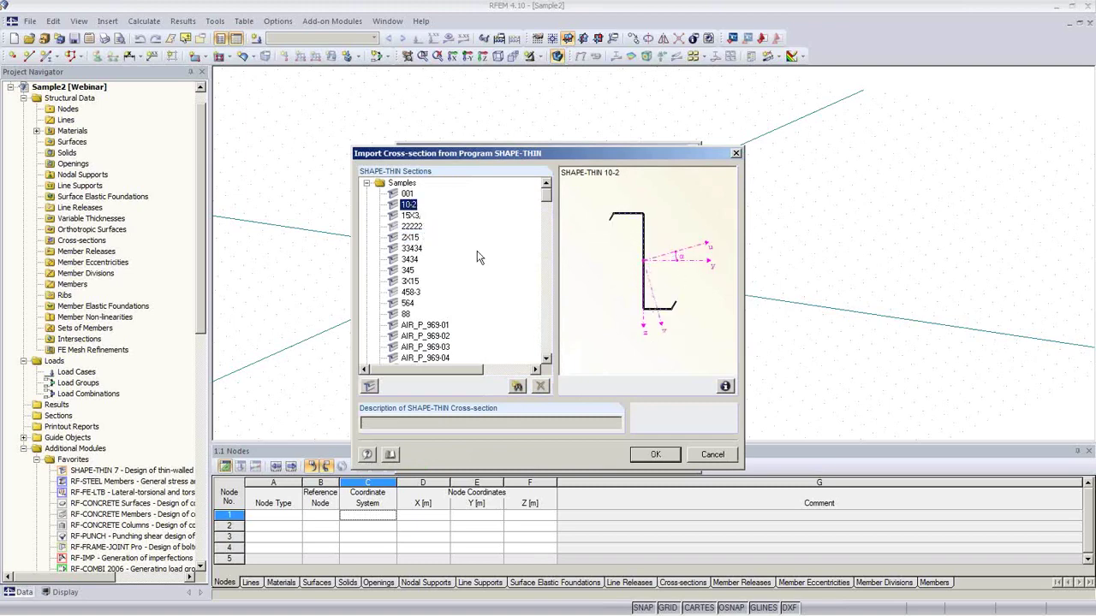
Step: Check the angle of the principal axis in the detailed properties of SHAPE-THIN section 10-2
{"action": "left_click", "coordinate": [724, 388]}
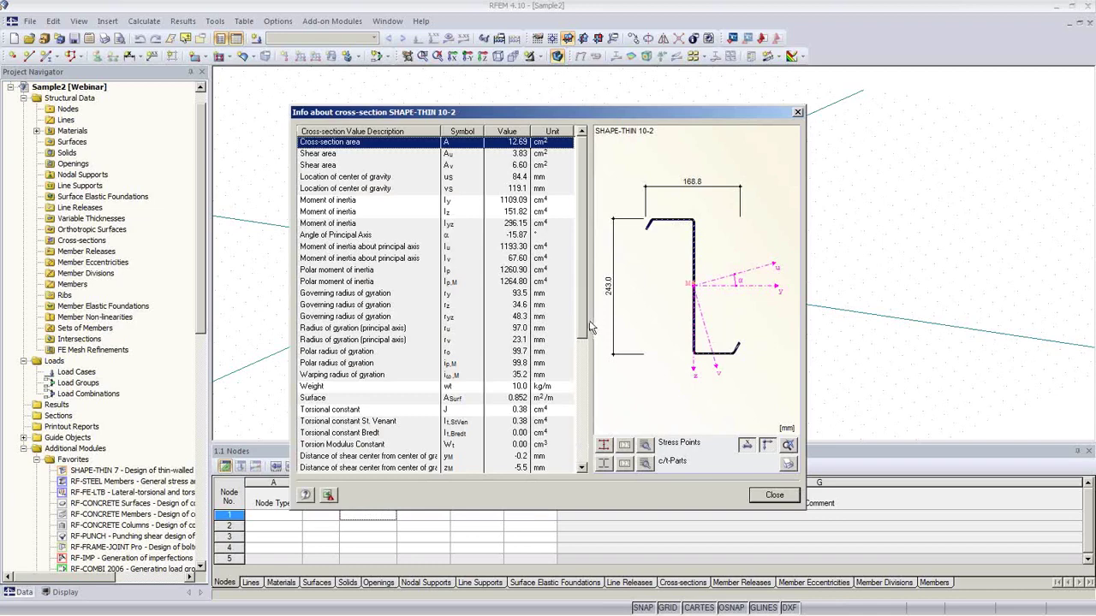
{"action": "mouse_move", "coordinate": [582, 318]}
{"action": "left_mouse_down"}
{"action": "mouse_move", "coordinate": [579, 339]}
{"action": "mouse_move", "coordinate": [572, 304]}
{"action": "left_mouse_up"}
{"action": "left_click", "coordinate": [520, 236]}
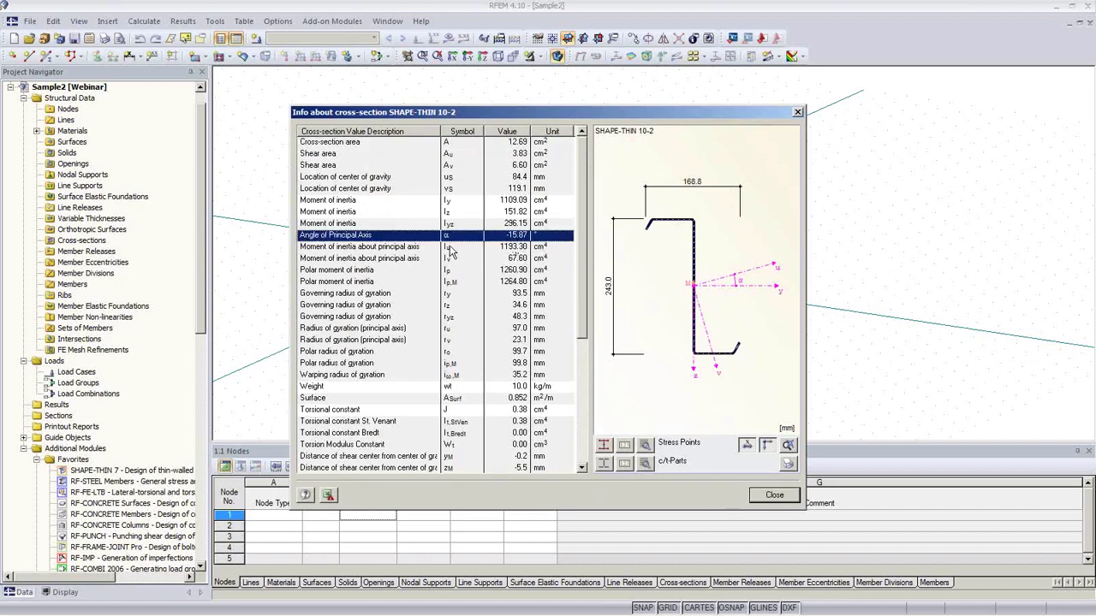
{"action": "left_click", "coordinate": [773, 496]}
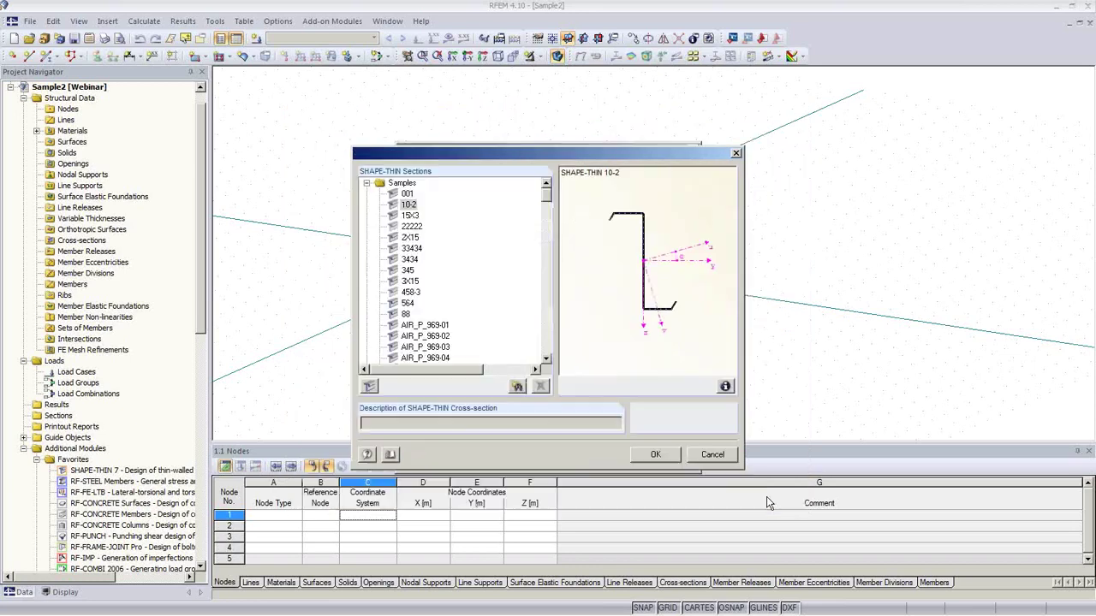
Step: Import SHAPE-THIN 10-2 with material Steel S 235 as the beam's cross-section and accept the member definition
{"action": "left_click", "coordinate": [670, 457]}
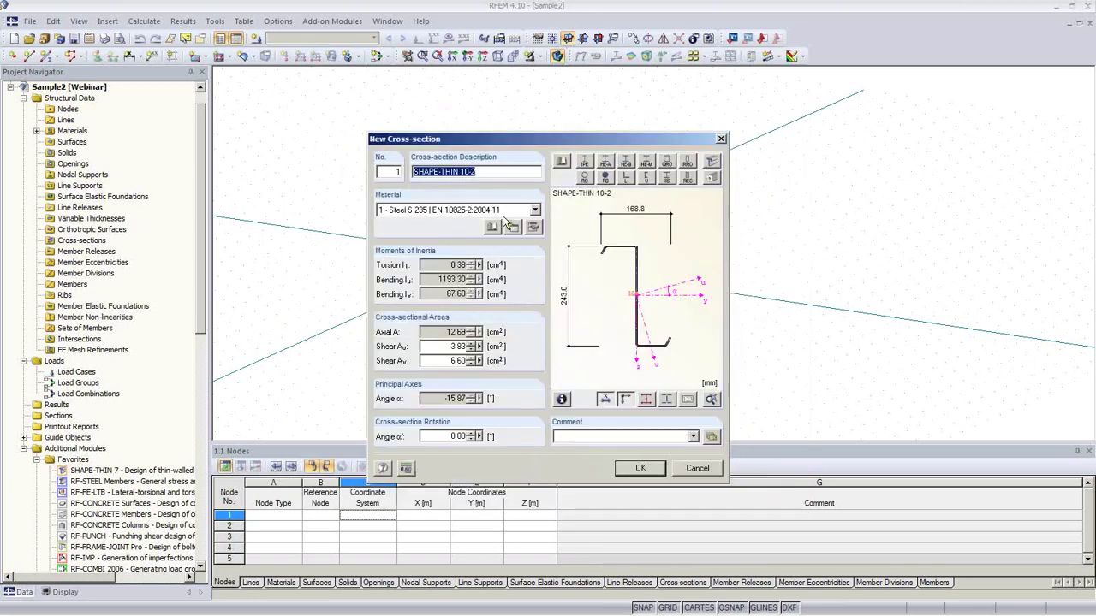
{"action": "left_click", "coordinate": [639, 470]}
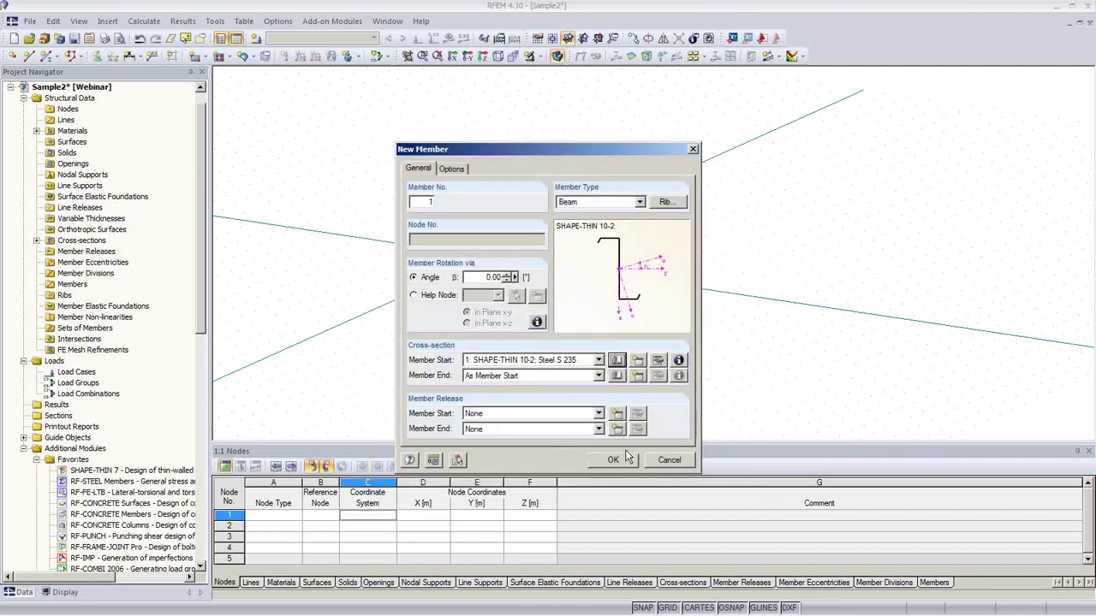
{"action": "left_click", "coordinate": [613, 462]}
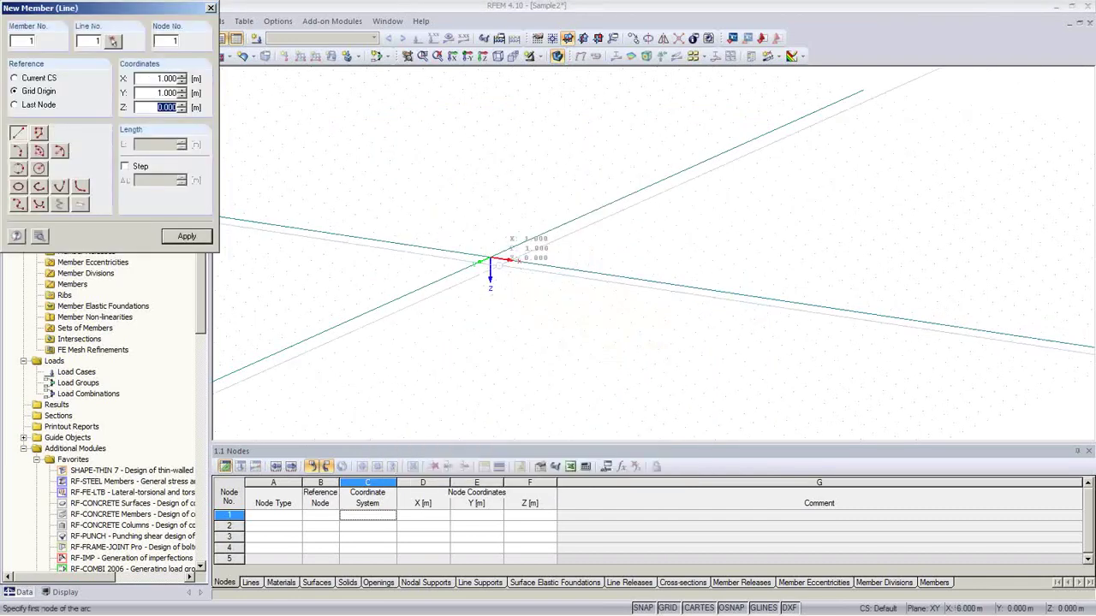
Step: Draw one straight member 5 m long from the origin along the X-axis
{"action": "left_click", "coordinate": [490, 259]}
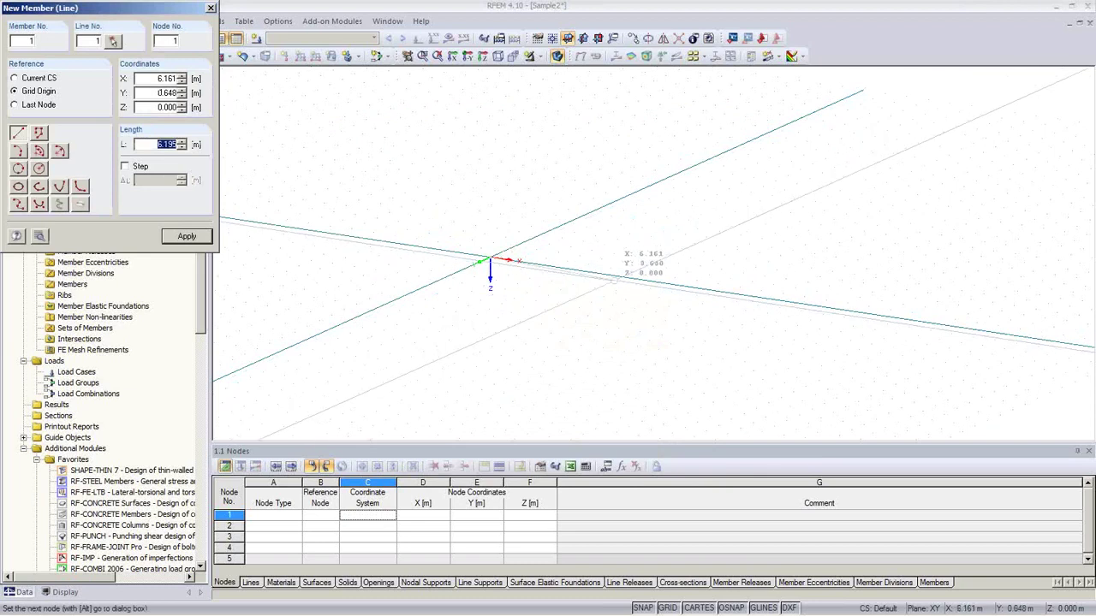
{"action": "scroll", "coordinate": [616, 275], "scroll_direction": "up", "scroll_amount": 1}
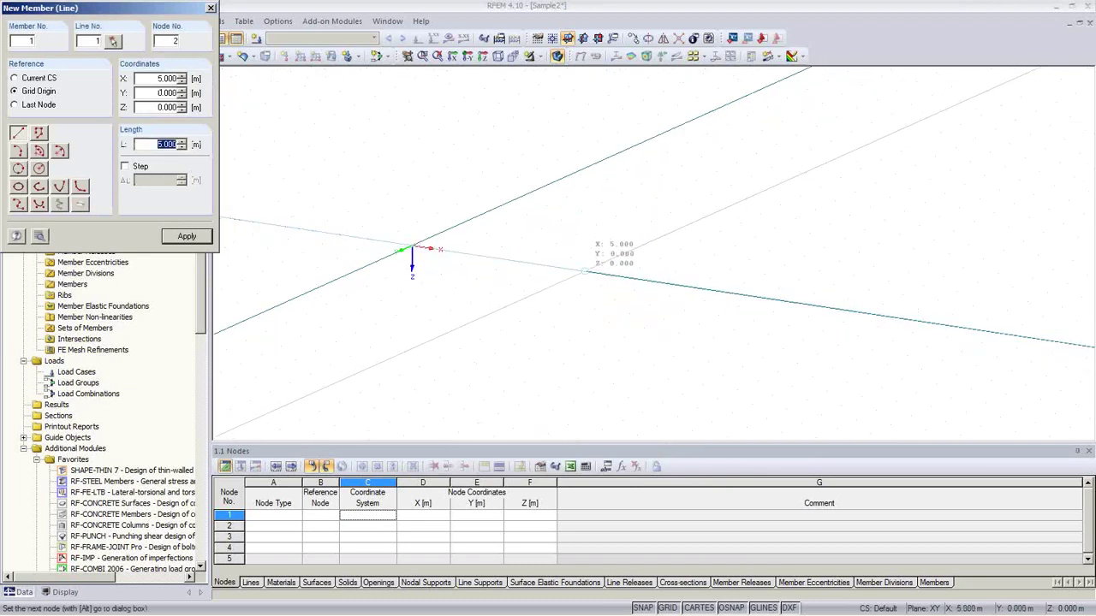
{"action": "type", "text": "5"}
{"action": "key", "text": "Return"}
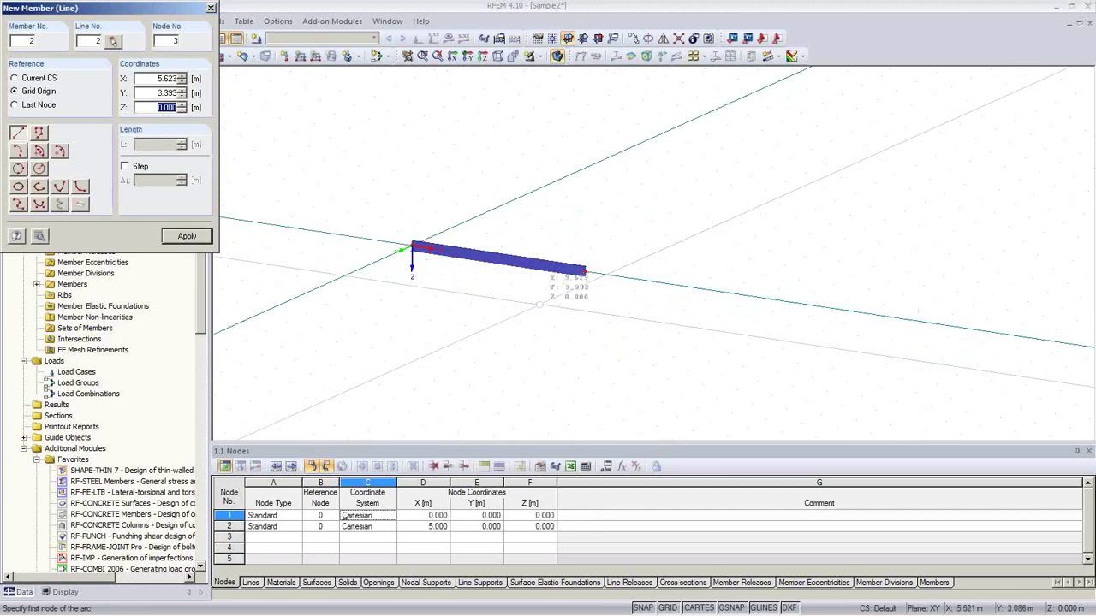
{"action": "key", "text": "Escape"}
Step: Inspect the rendered Z-profile beam from several angles and switch the structure display from solid to line mode
{"action": "middle_click_drag", "start_coordinate": [543, 310], "coordinate": [461, 208], "text": "ctrl"}
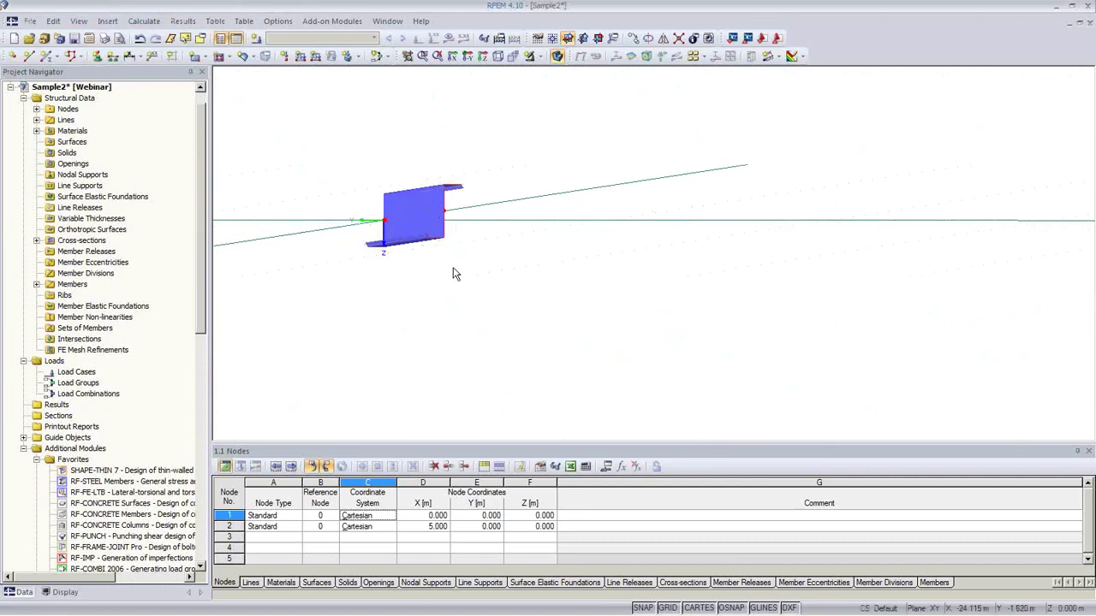
{"action": "middle_click_drag", "start_coordinate": [453, 274], "coordinate": [693, 355], "text": "ctrl"}
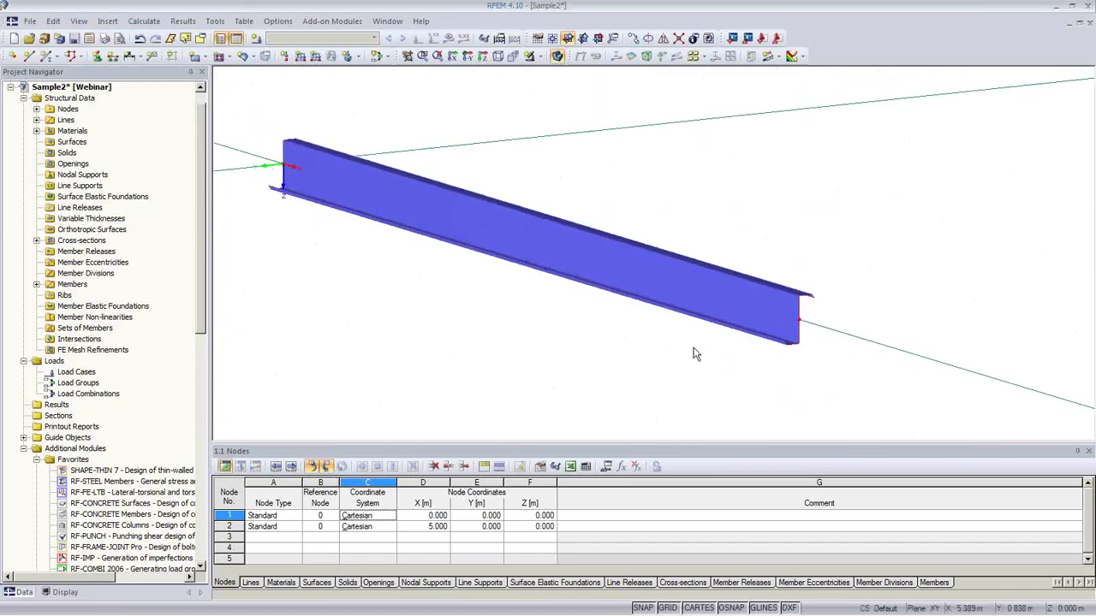
{"action": "left_click", "coordinate": [557, 56]}
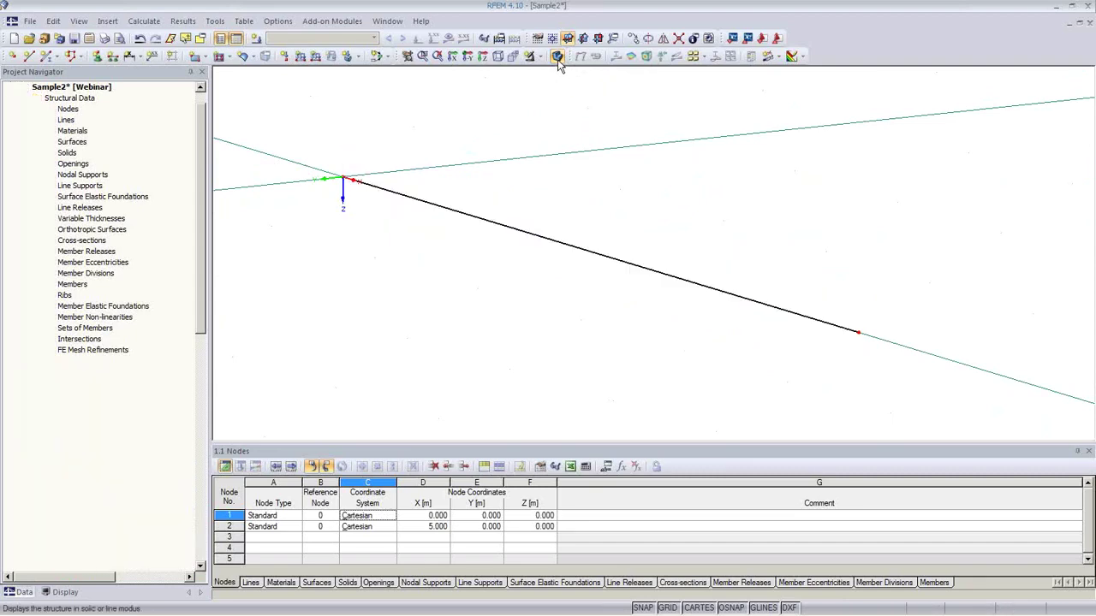
{"action": "left_click", "coordinate": [557, 57]}
{"action": "left_click", "coordinate": [557, 57]}
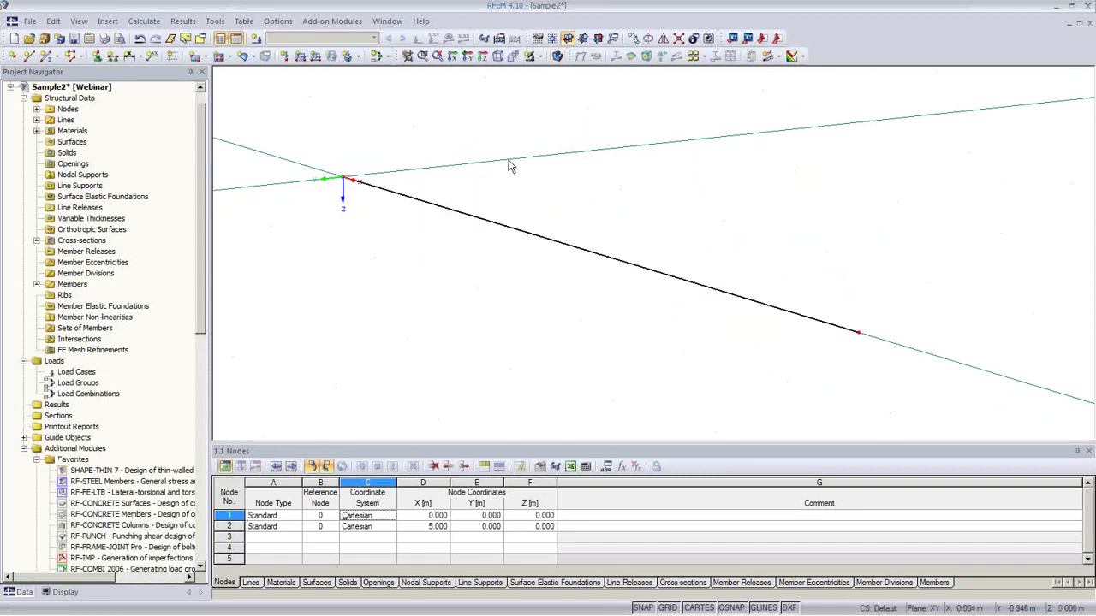
Step: Define a nodal support with uX, uY, uZ and φX restrained and φY and φZ free, and place it on the node at the origin
{"action": "scroll", "coordinate": [442, 313], "scroll_direction": "up", "scroll_amount": 3}
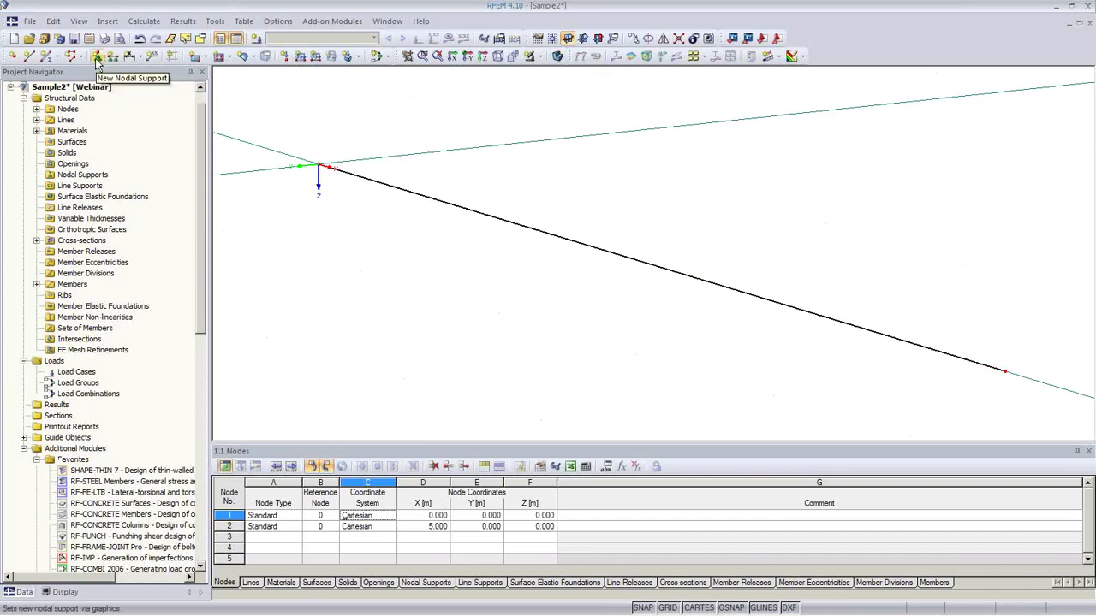
{"action": "left_click", "coordinate": [97, 57]}
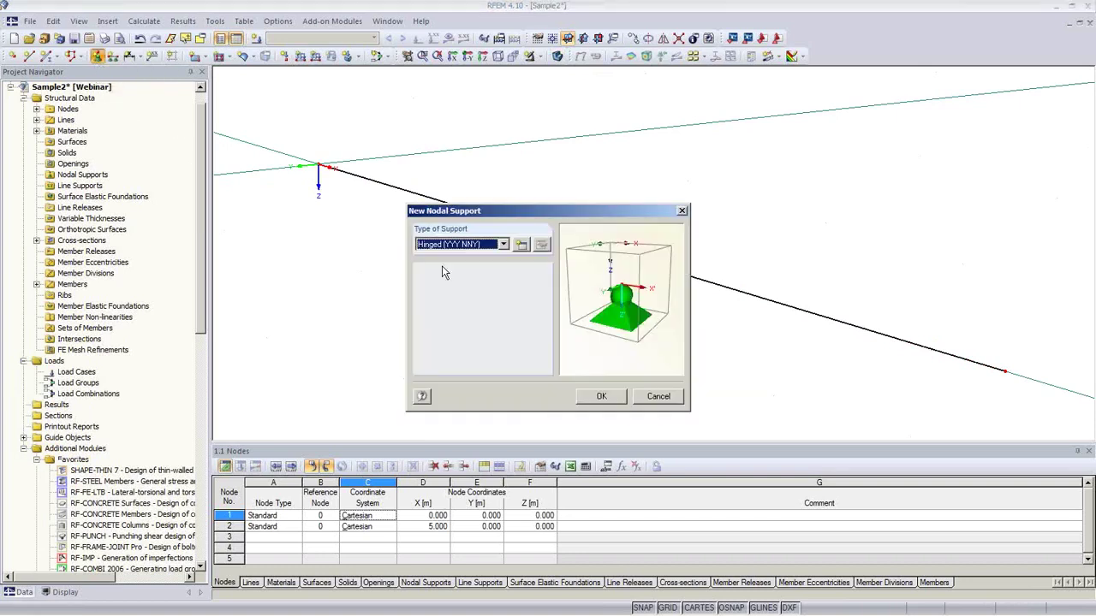
{"action": "left_click", "coordinate": [521, 245]}
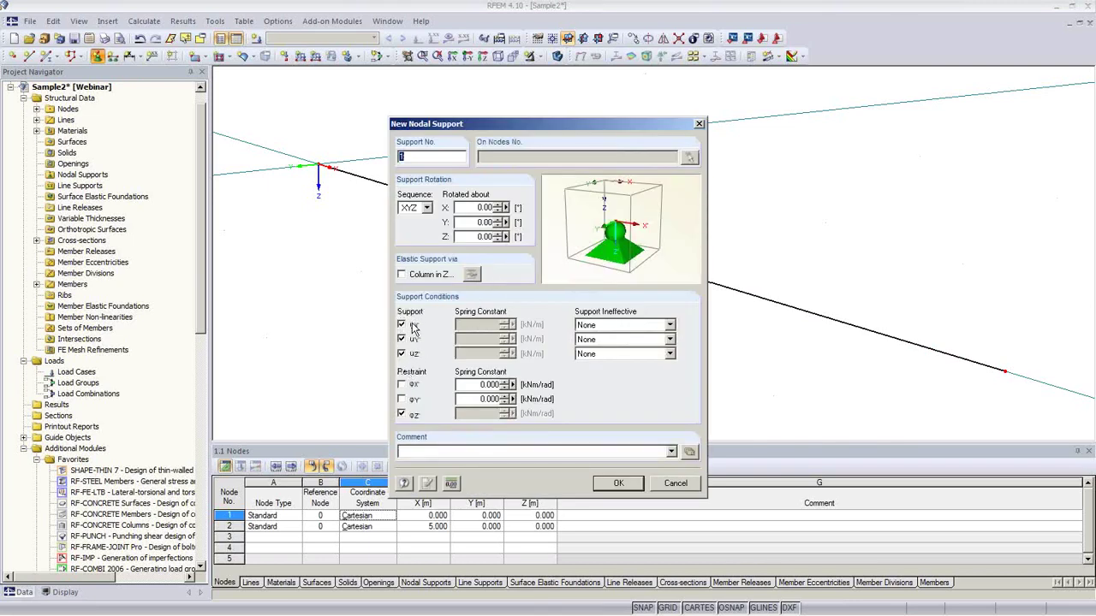
{"action": "left_click", "coordinate": [402, 386]}
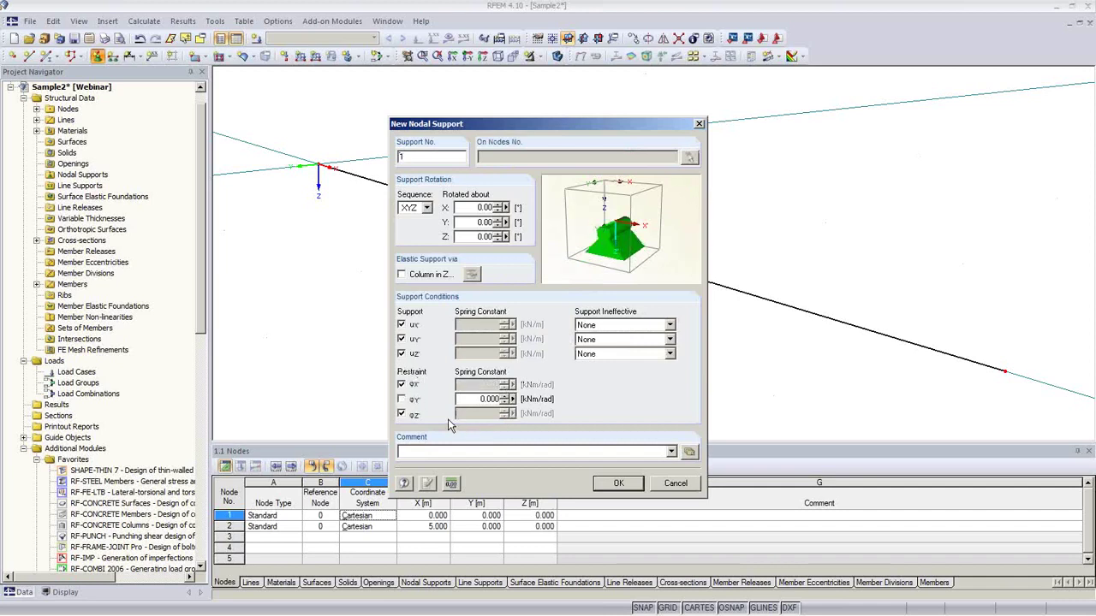
{"action": "left_click", "coordinate": [403, 415]}
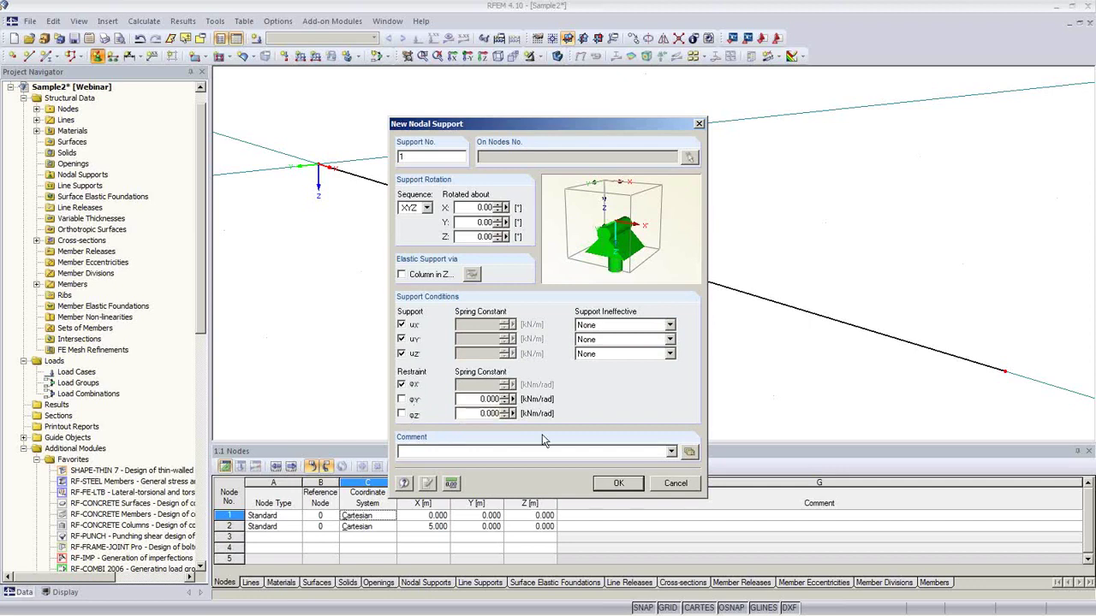
{"action": "left_click", "coordinate": [618, 484]}
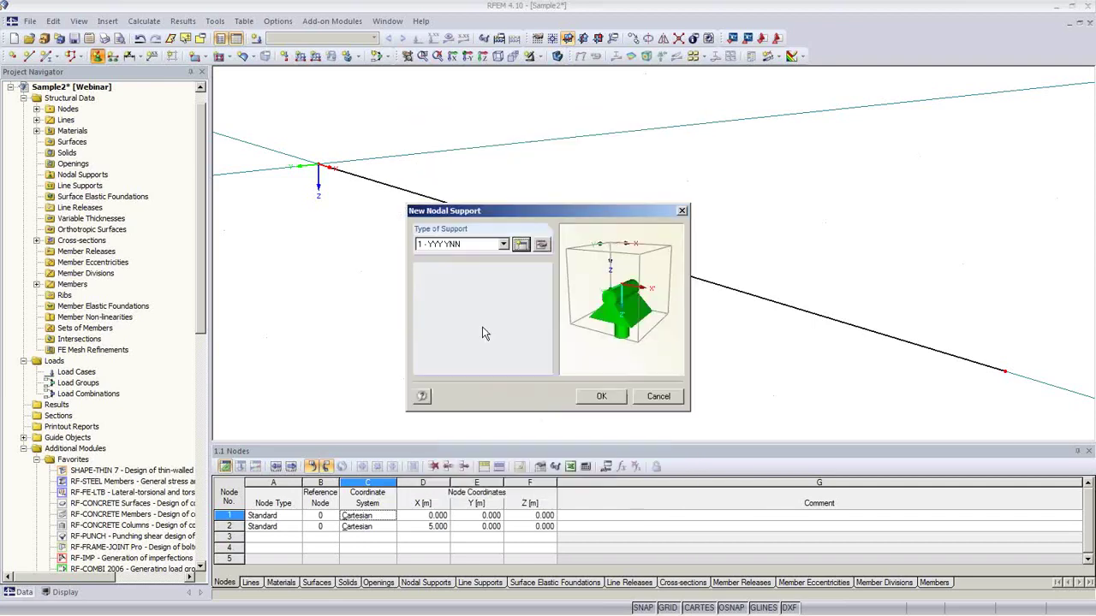
{"action": "left_click", "coordinate": [606, 403]}
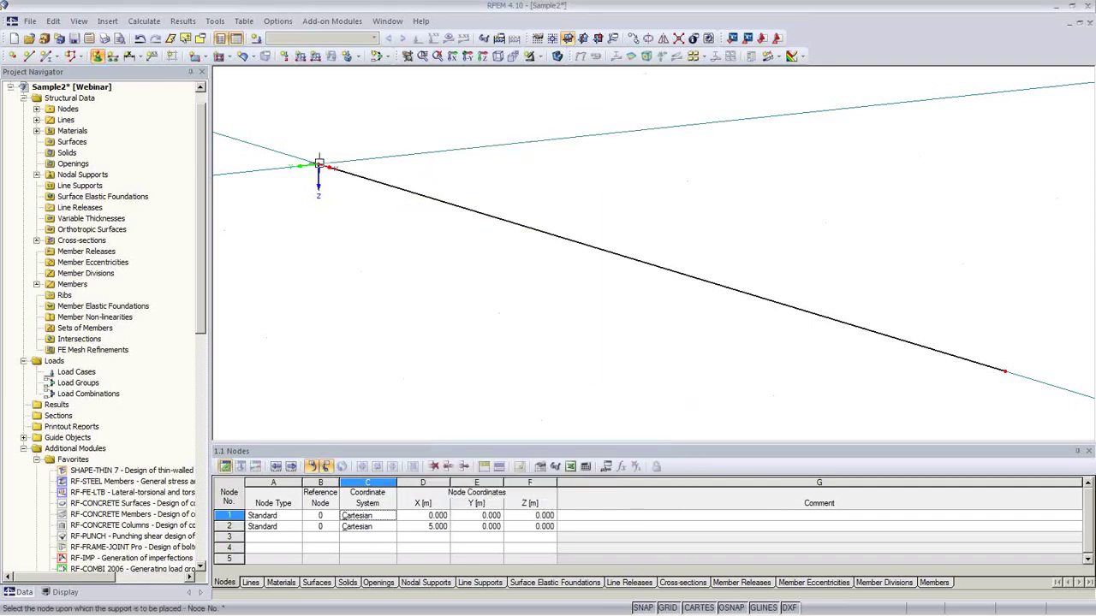
{"action": "left_click", "coordinate": [324, 170]}
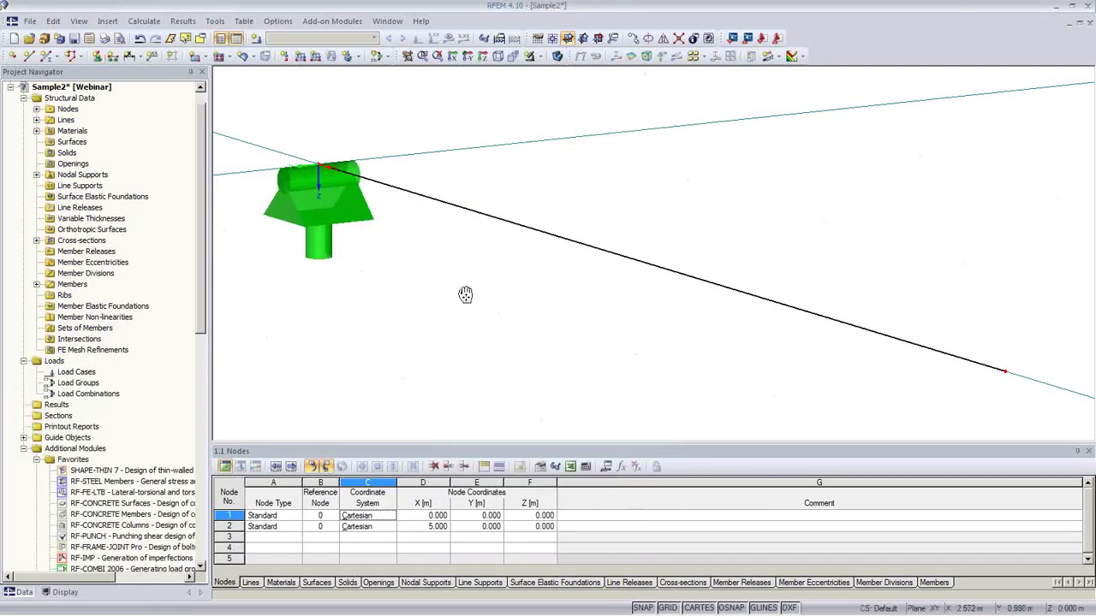
Step: Define a nodal support with uY, uZ and φX restrained and uX, φY and φZ free, and place it on the beam's far end node
{"action": "middle_click_drag", "start_coordinate": [465, 296], "coordinate": [431, 257]}
{"action": "left_click", "coordinate": [96, 56]}
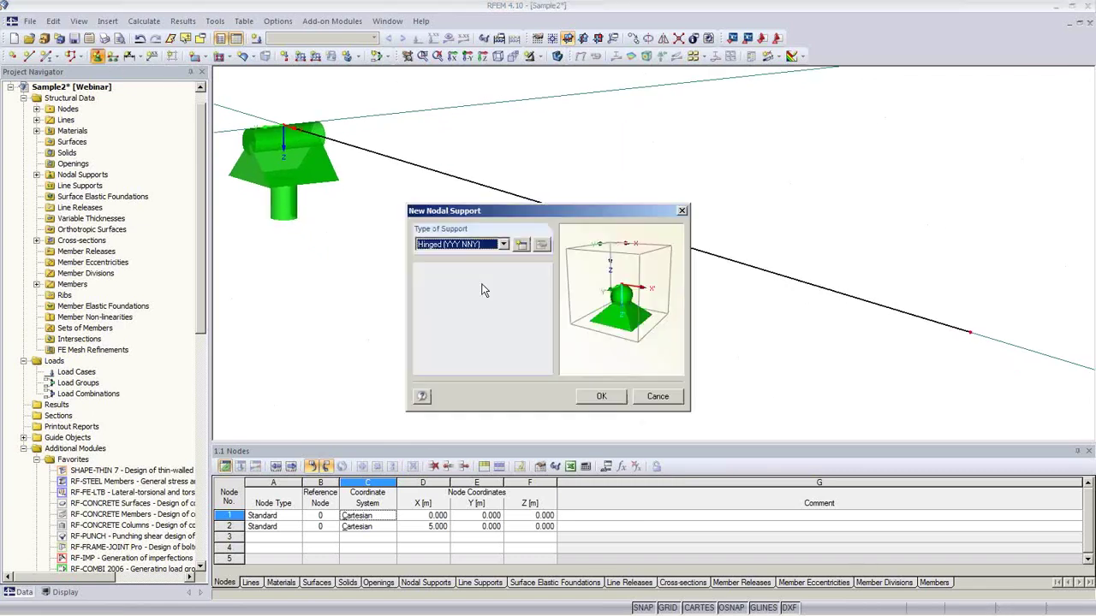
{"action": "left_click", "coordinate": [521, 248]}
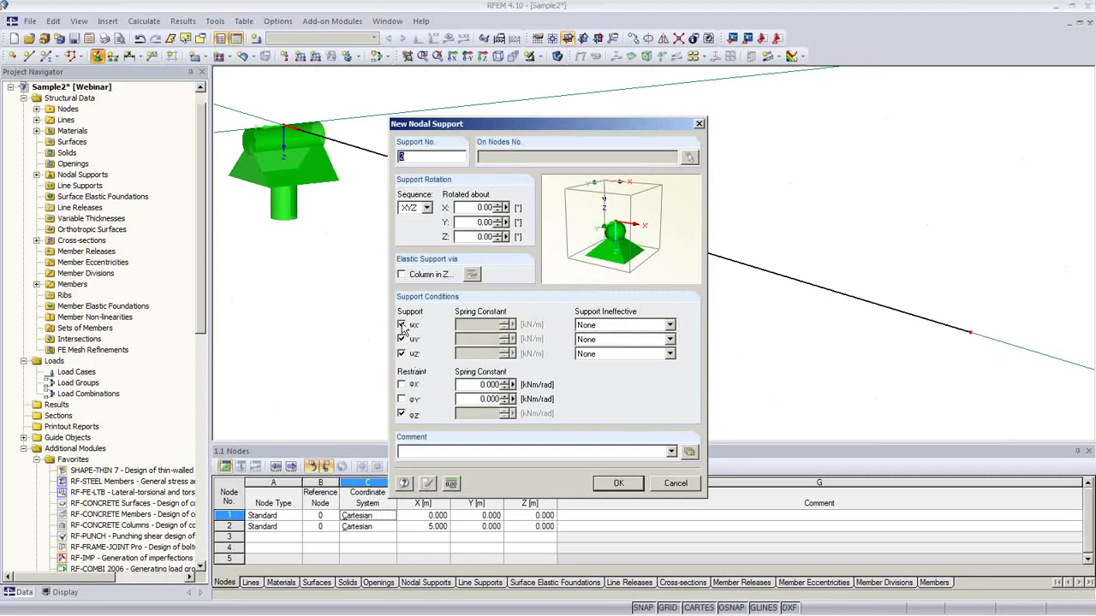
{"action": "left_click", "coordinate": [403, 326]}
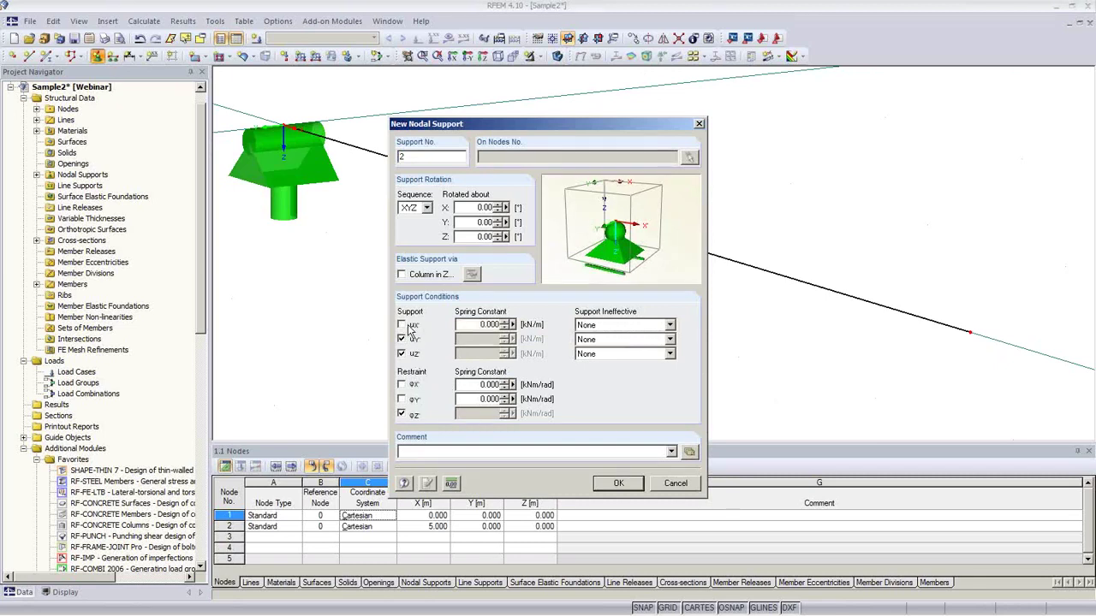
{"action": "left_click", "coordinate": [403, 416]}
{"action": "left_click", "coordinate": [401, 385]}
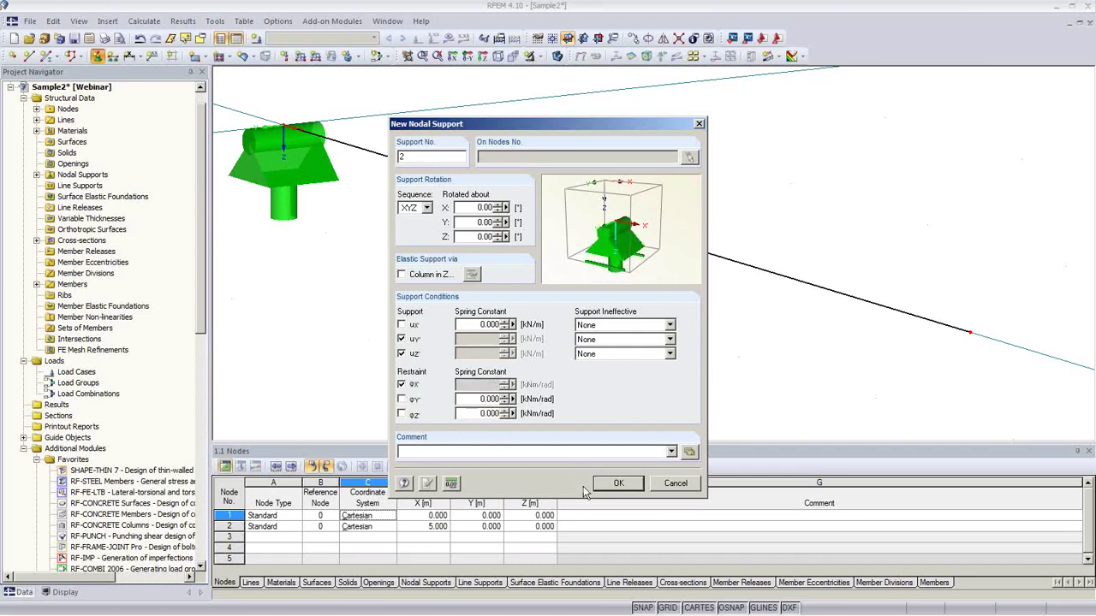
{"action": "left_click", "coordinate": [618, 486]}
{"action": "left_click", "coordinate": [601, 396]}
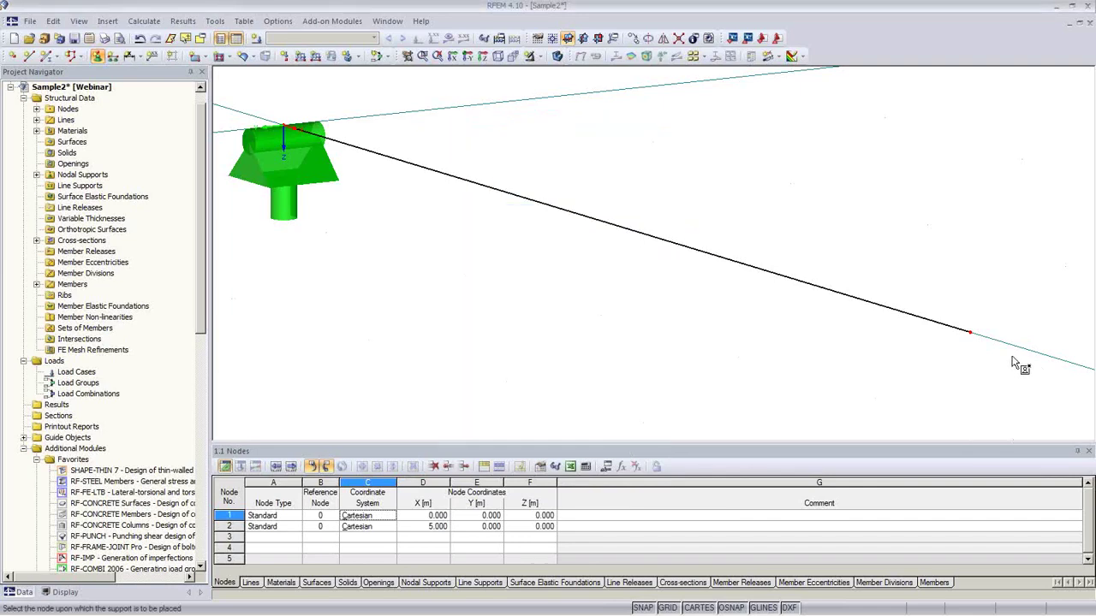
{"action": "left_click", "coordinate": [969, 333]}
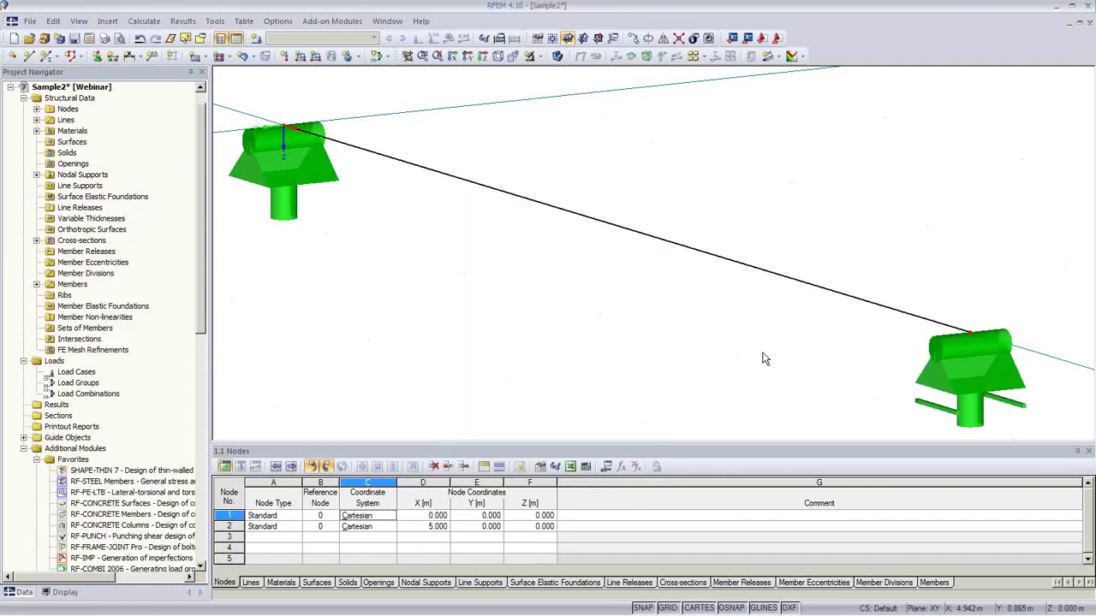
Step: Switch the structure display from line mode to solid rendering with both beam supports in view
{"action": "middle_click_drag", "start_coordinate": [775, 355], "coordinate": [711, 301]}
{"action": "scroll", "coordinate": [738, 320], "scroll_direction": "down", "scroll_amount": 2}
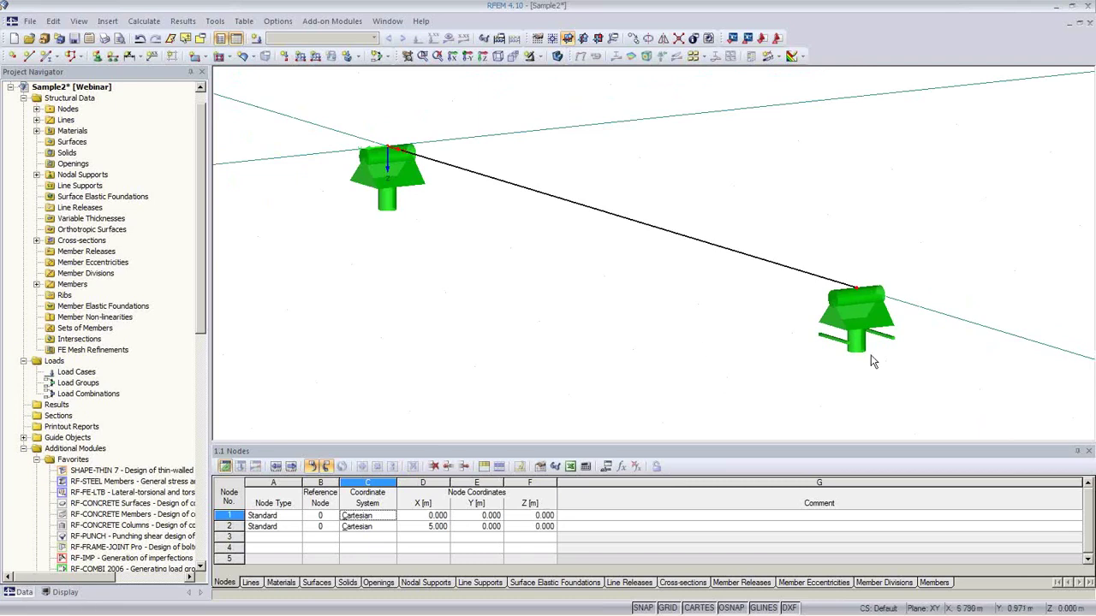
{"action": "left_click", "coordinate": [557, 57]}
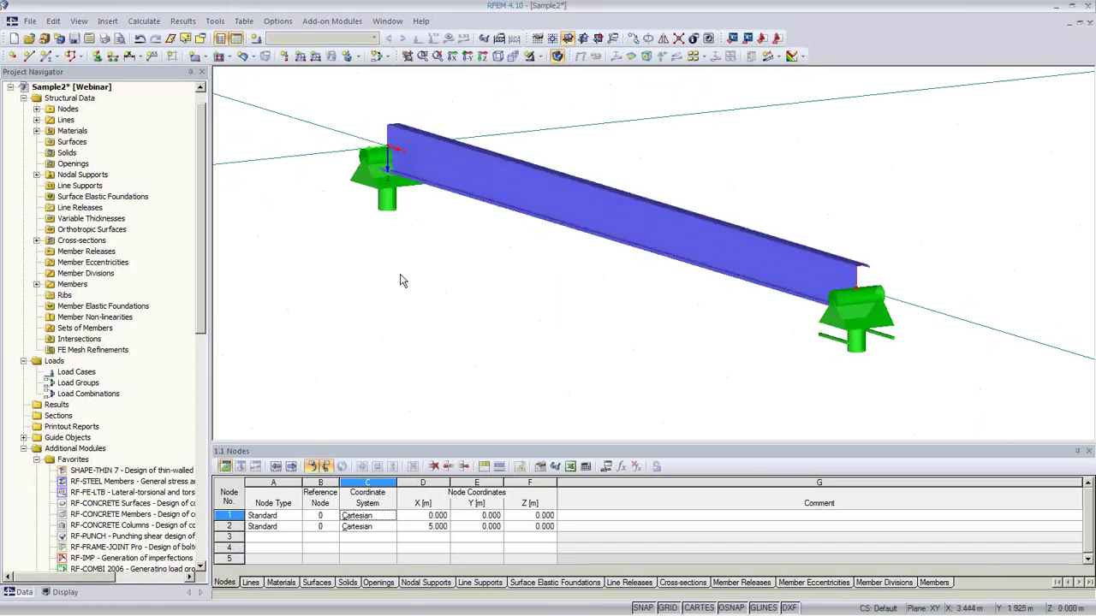
Step: Create load case 1 as a permanent load case described as Full Load, with self-weight excluded
{"action": "left_click", "coordinate": [255, 38]}
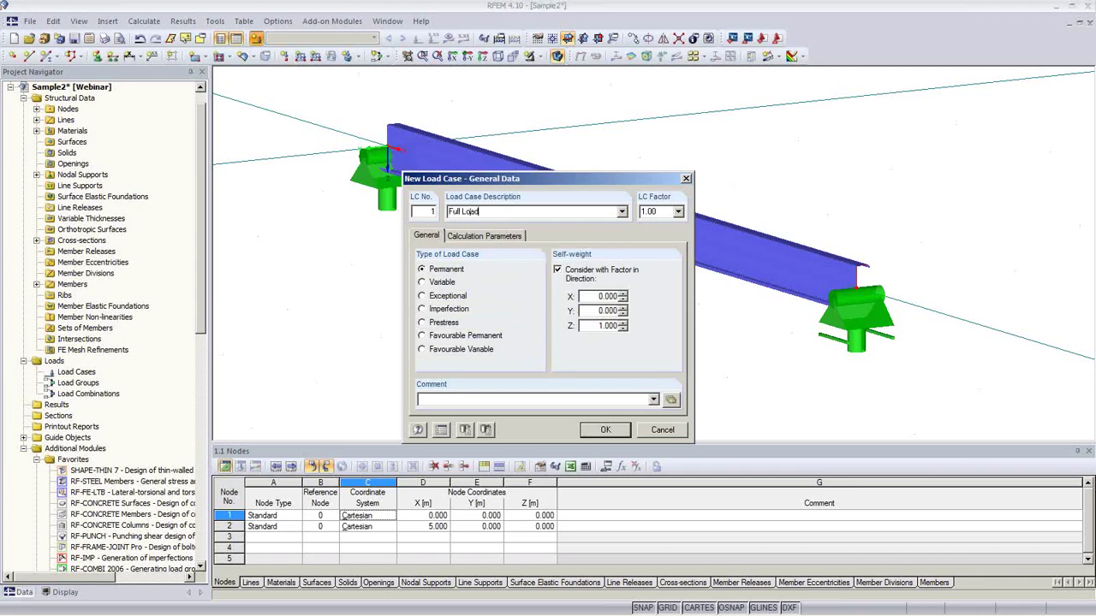
{"action": "left_click", "coordinate": [568, 275]}
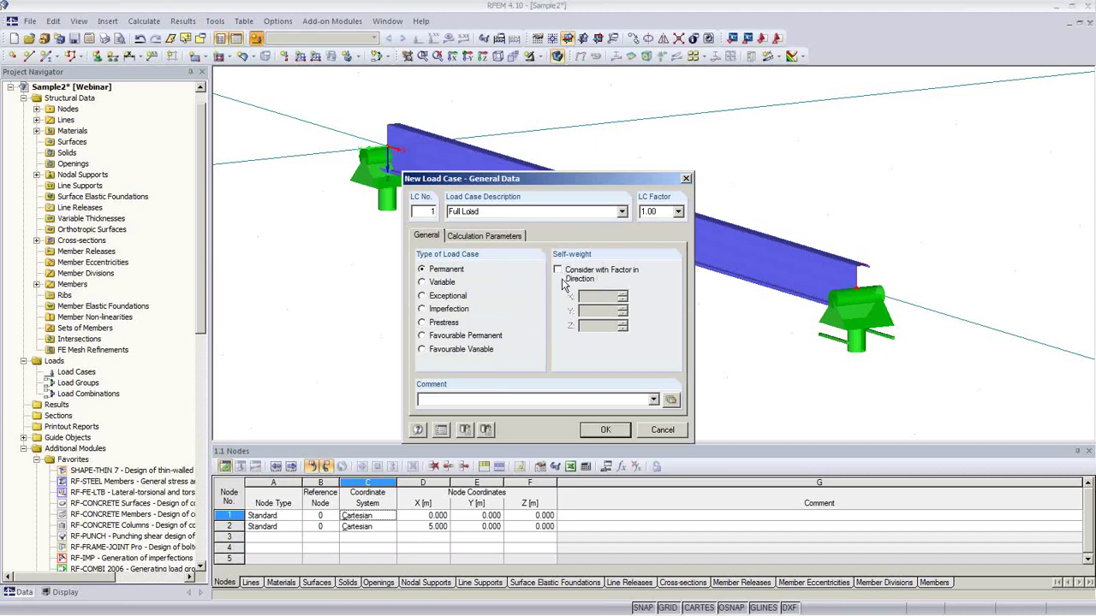
{"action": "left_click", "coordinate": [605, 431]}
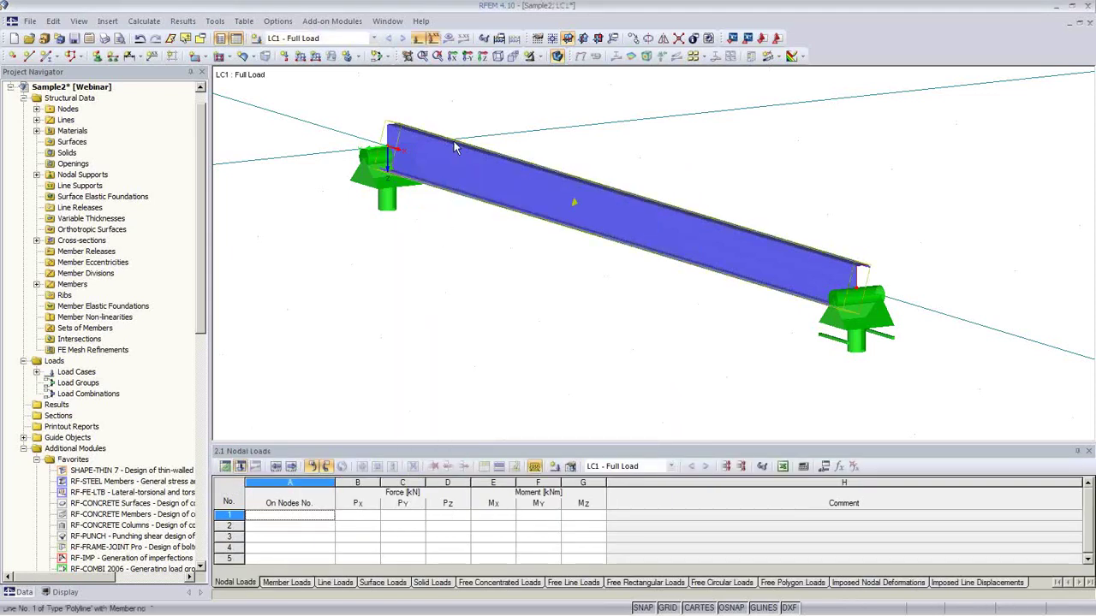
Step: Apply a uniform member force load of 2 kN/m in global direction ZL to the beam
{"action": "left_click", "coordinate": [299, 57]}
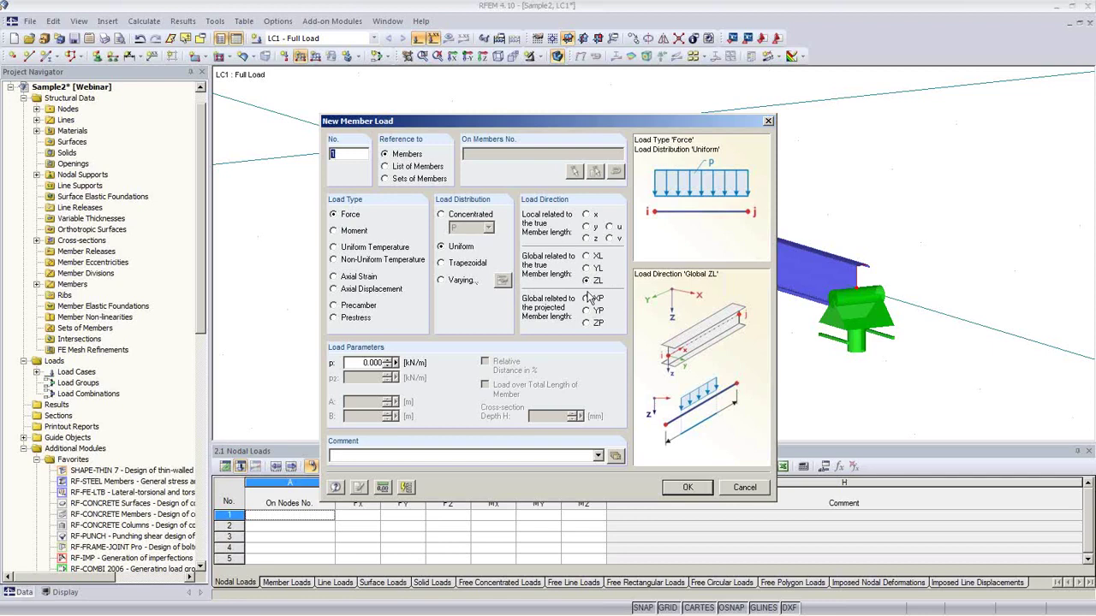
{"action": "left_click", "coordinate": [371, 362]}
{"action": "type", "text": "2"}
{"action": "left_click", "coordinate": [672, 488]}
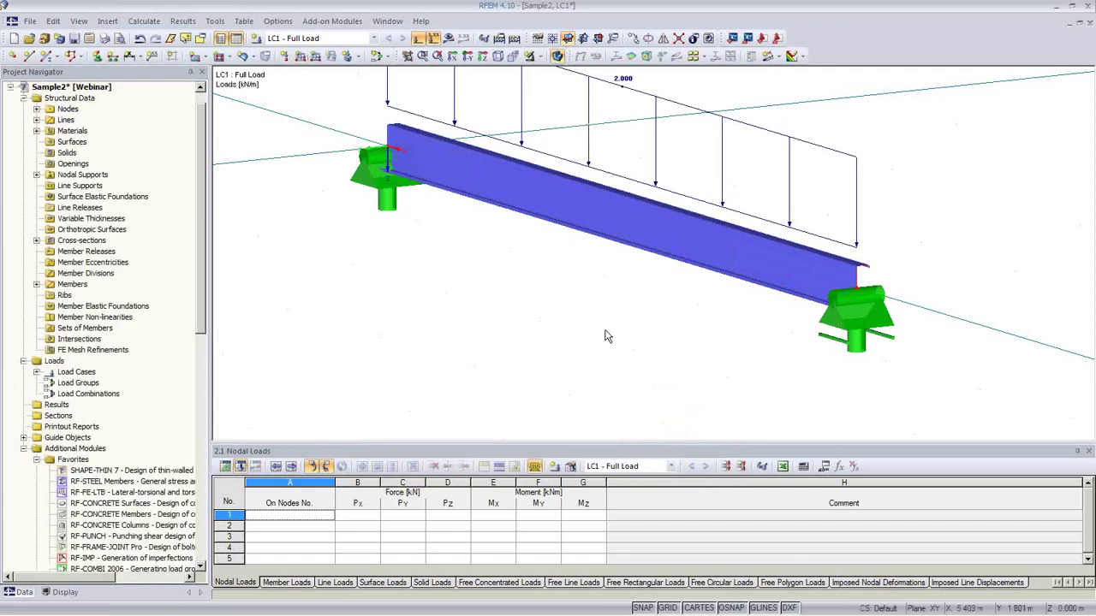
{"action": "scroll", "coordinate": [604, 336], "scroll_direction": "down", "scroll_amount": 2}
{"action": "middle_click_drag", "start_coordinate": [650, 326], "coordinate": [616, 329], "text": "ctrl"}
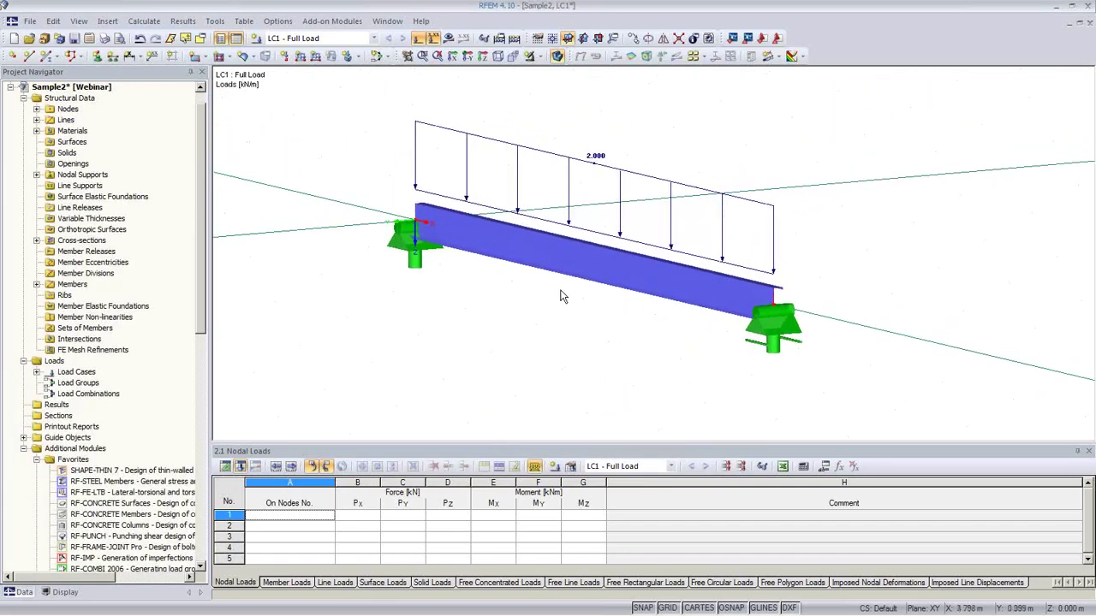
Step: Calculate load case Full Load and examine the beam's deformation u in line display, looking along the member axis
{"action": "left_click", "coordinate": [449, 37]}
{"action": "left_click", "coordinate": [514, 345]}
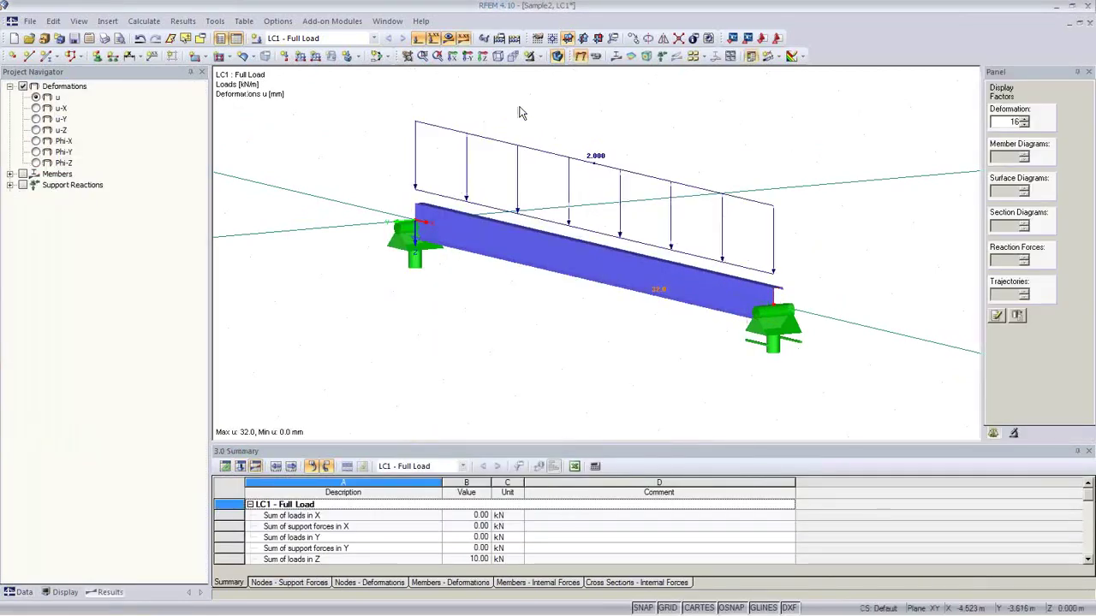
{"action": "left_click", "coordinate": [557, 55]}
{"action": "middle_click_drag", "start_coordinate": [677, 313], "coordinate": [482, 294], "text": "ctrl"}
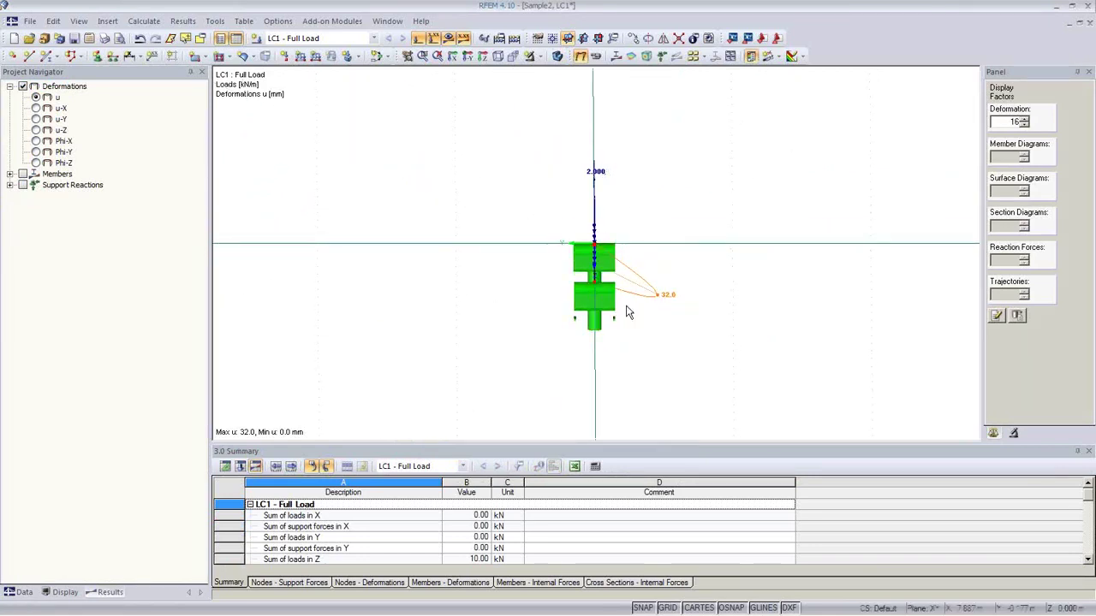
{"action": "middle_click_drag", "start_coordinate": [660, 362], "coordinate": [636, 399], "text": "ctrl"}
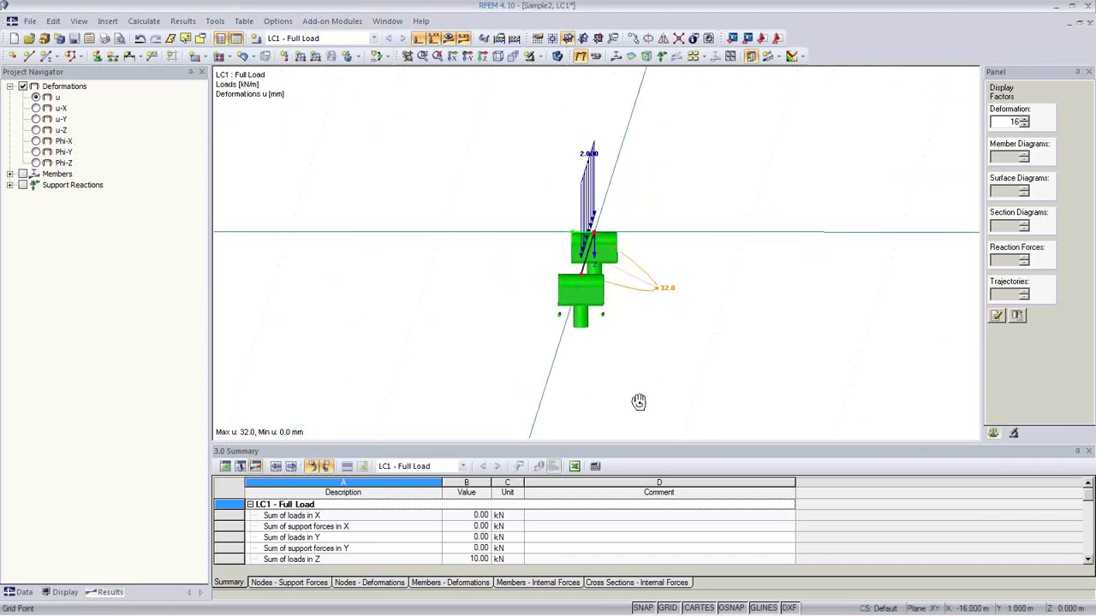
Step: Examine the beam's internal moment diagrams M-u and M-v about the principal axes
{"action": "left_click", "coordinate": [615, 55]}
{"action": "middle_click_drag", "start_coordinate": [656, 215], "coordinate": [739, 373], "text": "ctrl"}
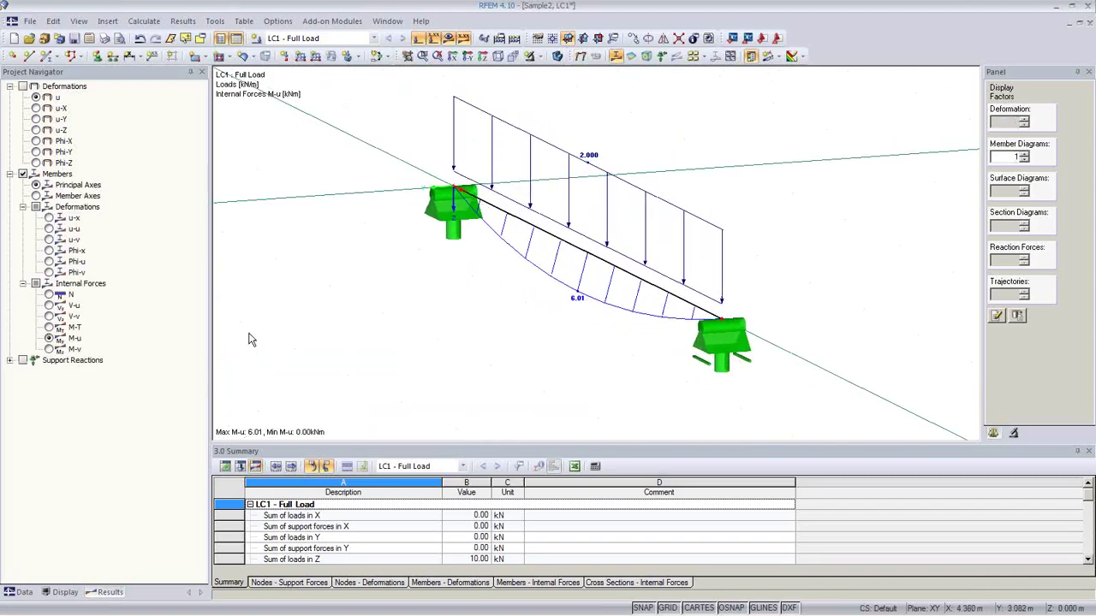
{"action": "left_click", "coordinate": [49, 349]}
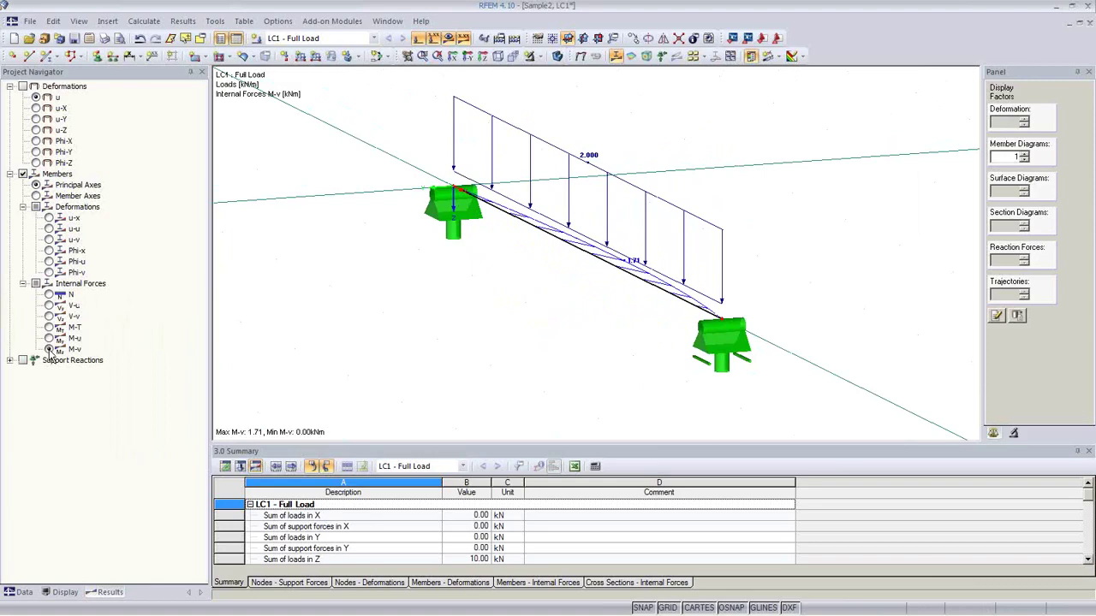
{"action": "left_click", "coordinate": [49, 338]}
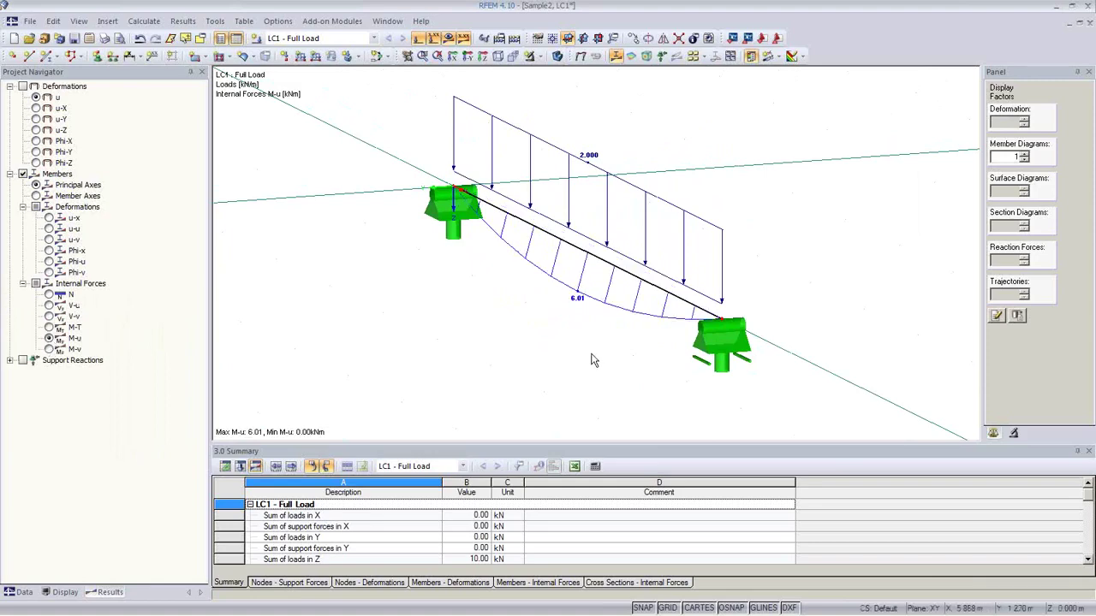
{"action": "middle_click_drag", "start_coordinate": [590, 357], "coordinate": [650, 317], "text": "ctrl"}
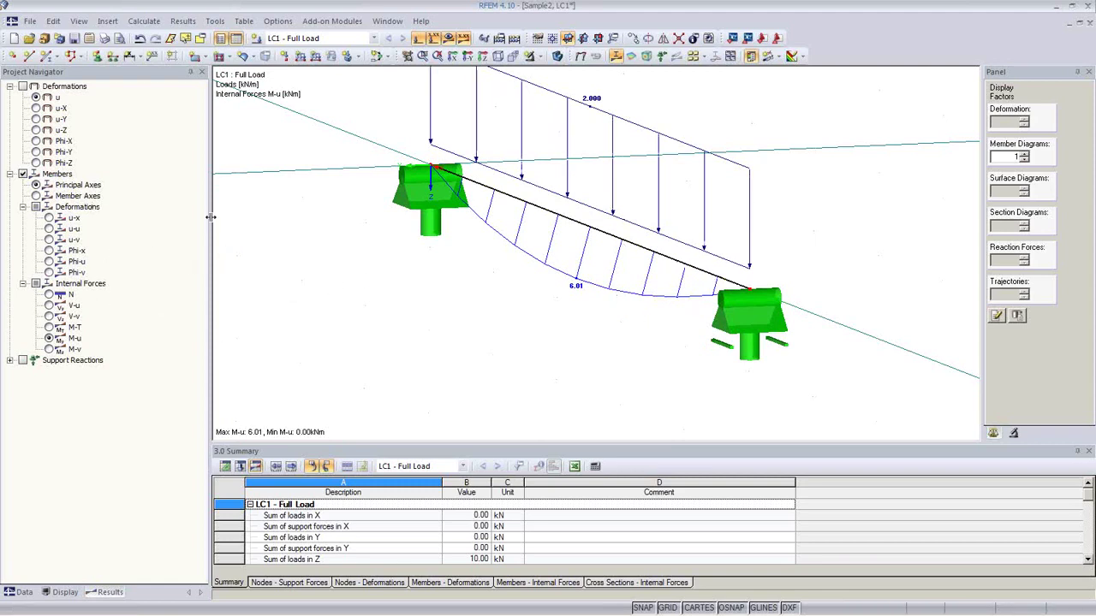
Step: Compare the M-y diagram about the member axes with the rendered Z-profile's orientation, and return the results to the principal axes
{"action": "left_click", "coordinate": [36, 196]}
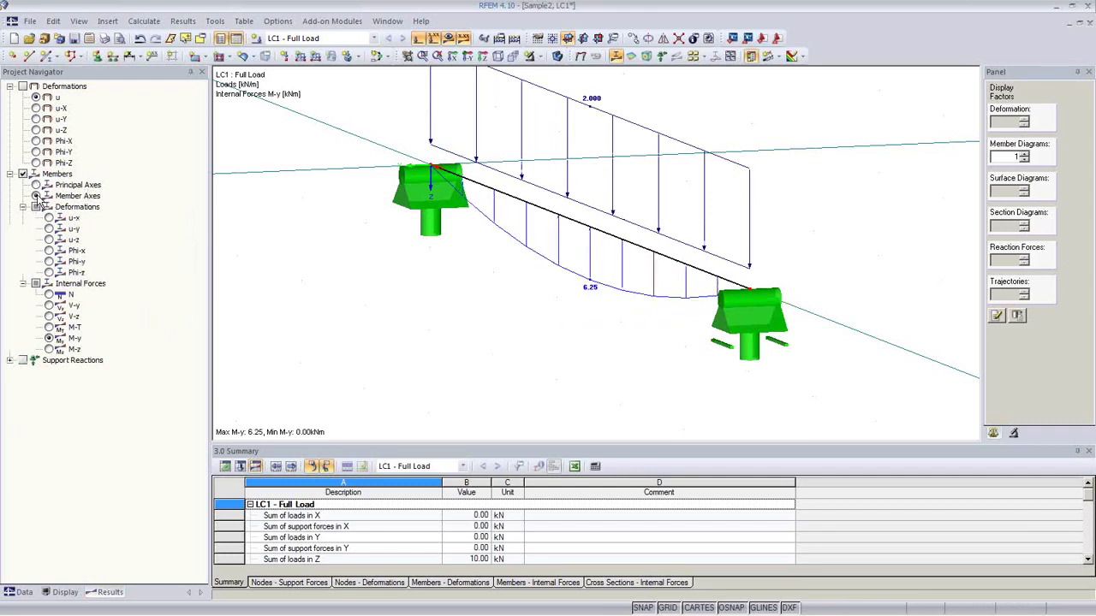
{"action": "middle_click_drag", "start_coordinate": [509, 333], "coordinate": [527, 321], "text": "ctrl"}
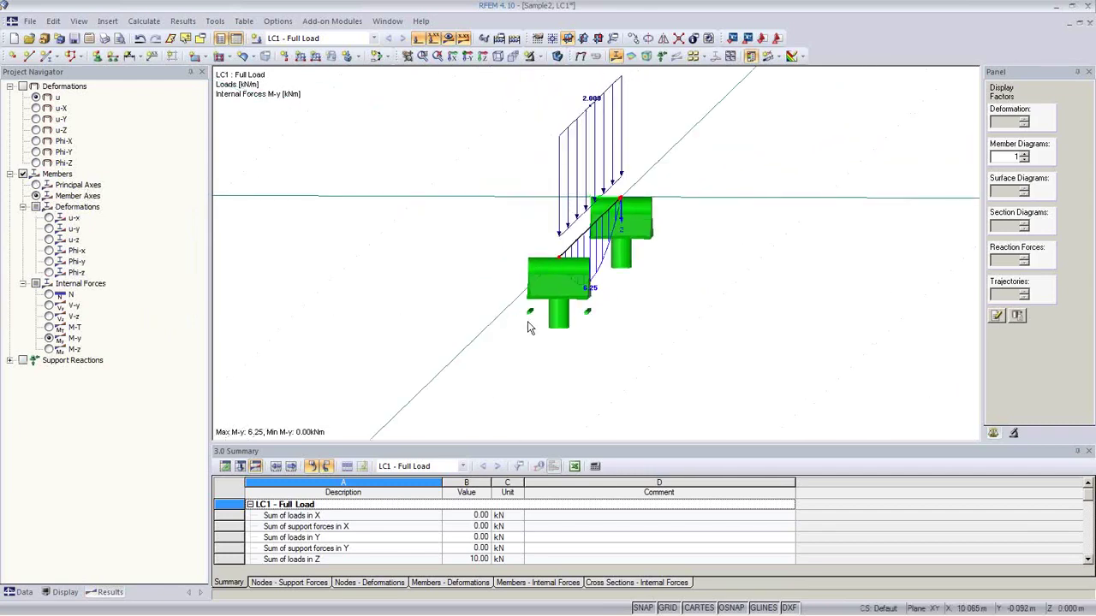
{"action": "middle_click_drag", "start_coordinate": [465, 335], "coordinate": [590, 339], "text": "ctrl"}
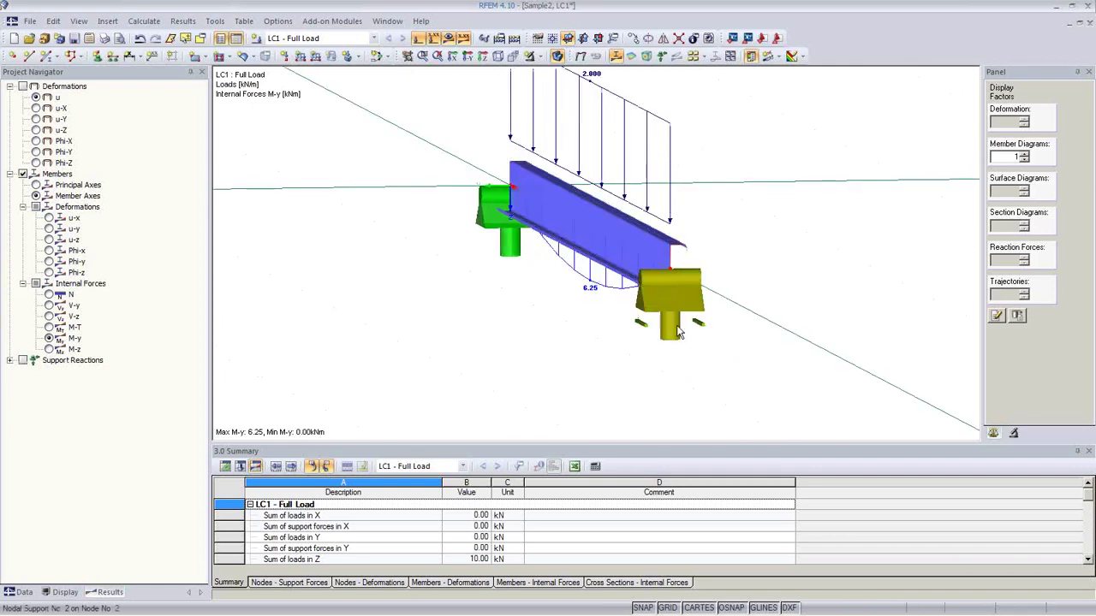
{"action": "middle_click_drag", "start_coordinate": [624, 302], "coordinate": [589, 278], "text": "ctrl"}
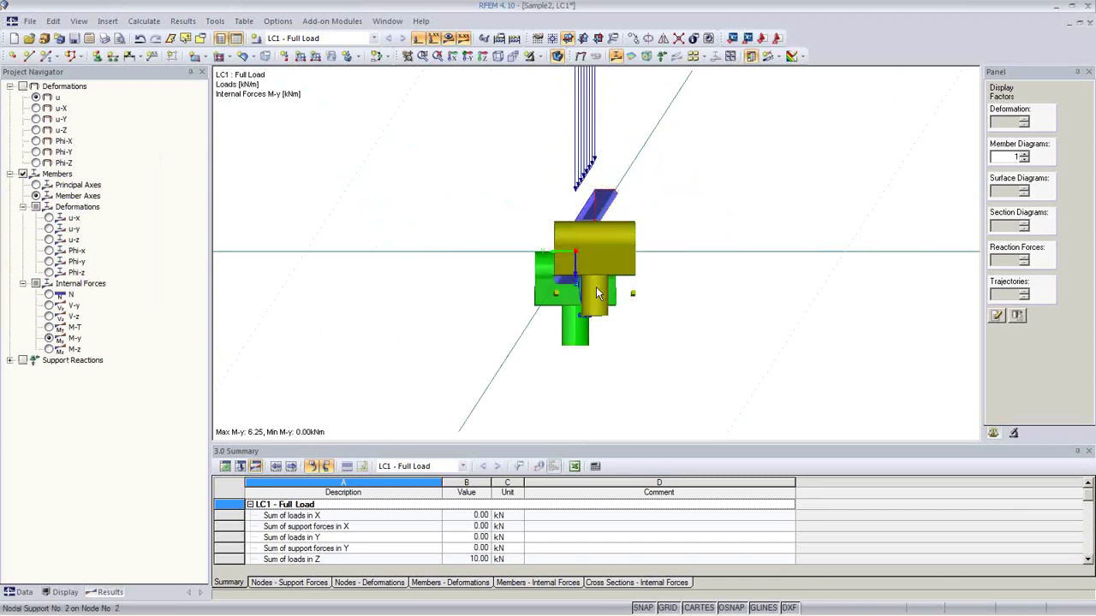
{"action": "middle_click_drag", "start_coordinate": [727, 303], "coordinate": [671, 369], "text": "ctrl"}
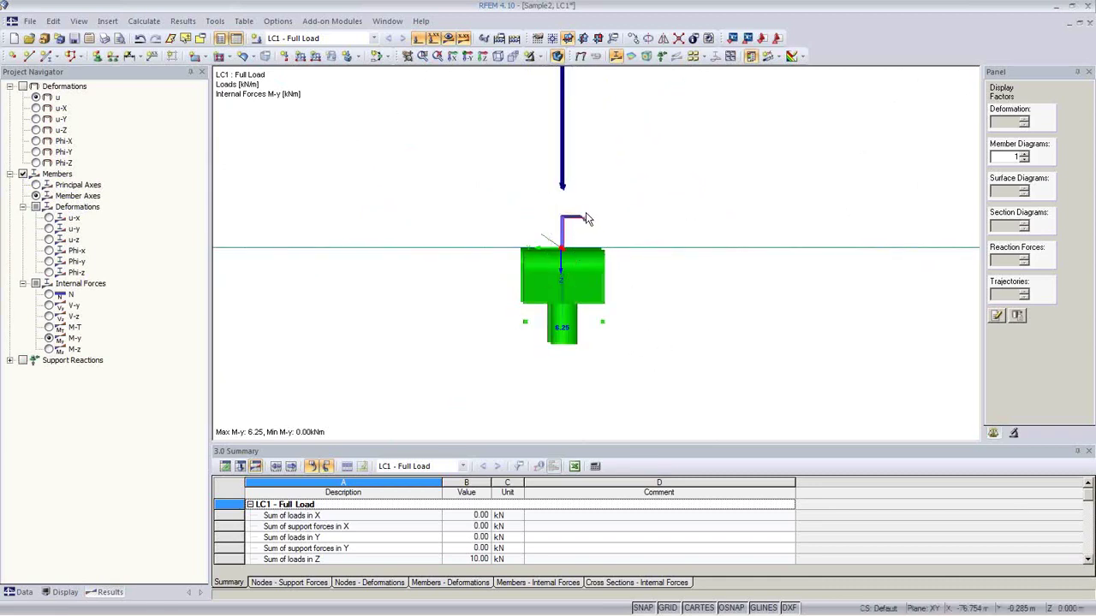
{"action": "middle_click_drag", "start_coordinate": [460, 368], "coordinate": [557, 387], "text": "ctrl"}
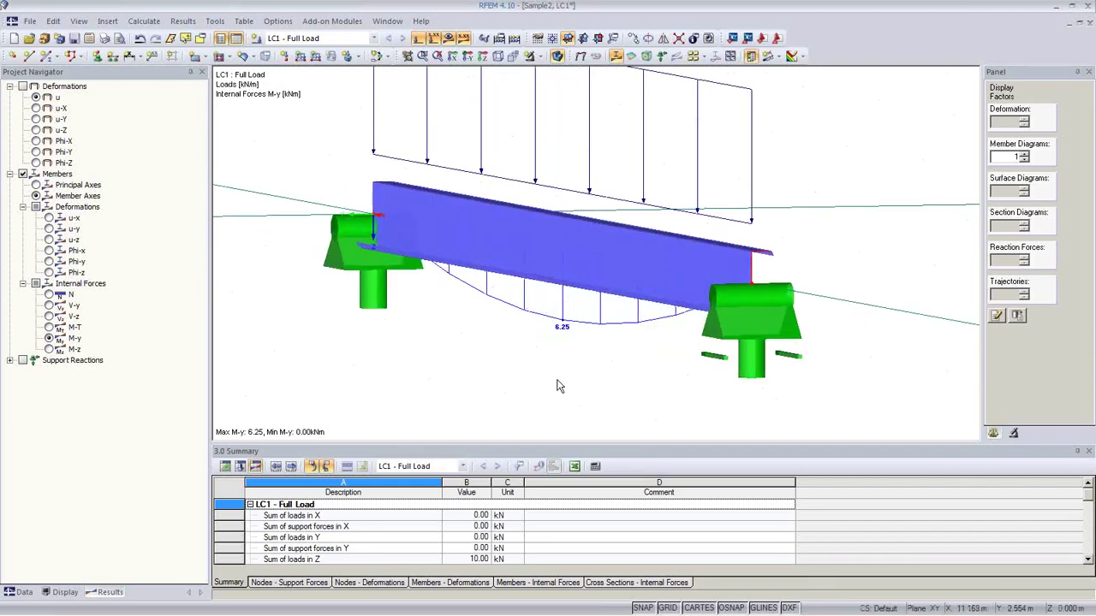
{"action": "middle_click_drag", "start_coordinate": [597, 346], "coordinate": [551, 359], "text": "ctrl"}
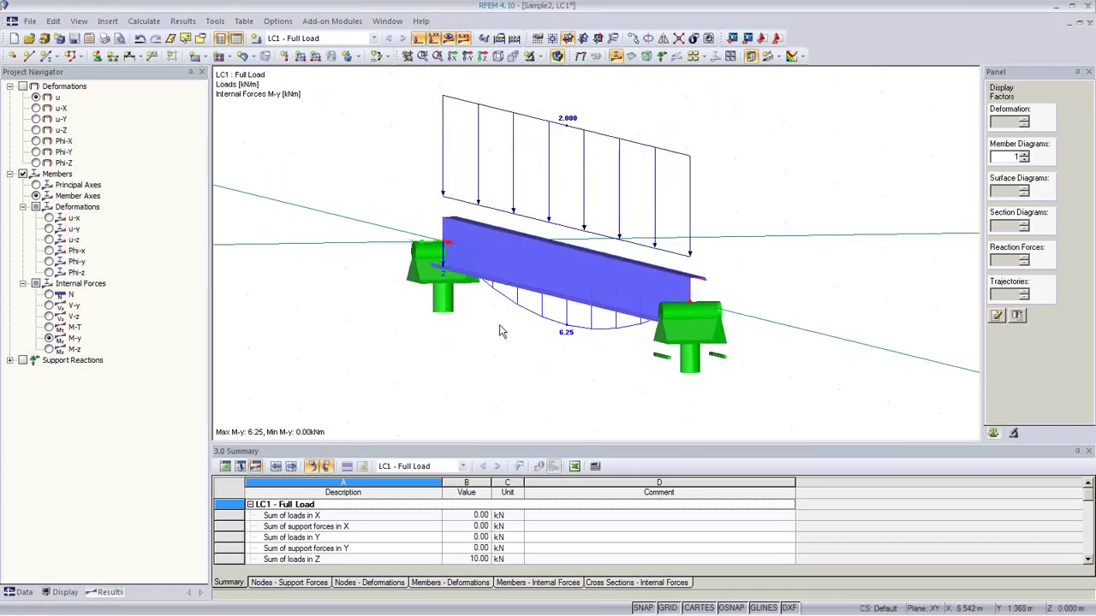
{"action": "middle_click_drag", "start_coordinate": [518, 334], "coordinate": [603, 357], "text": "ctrl"}
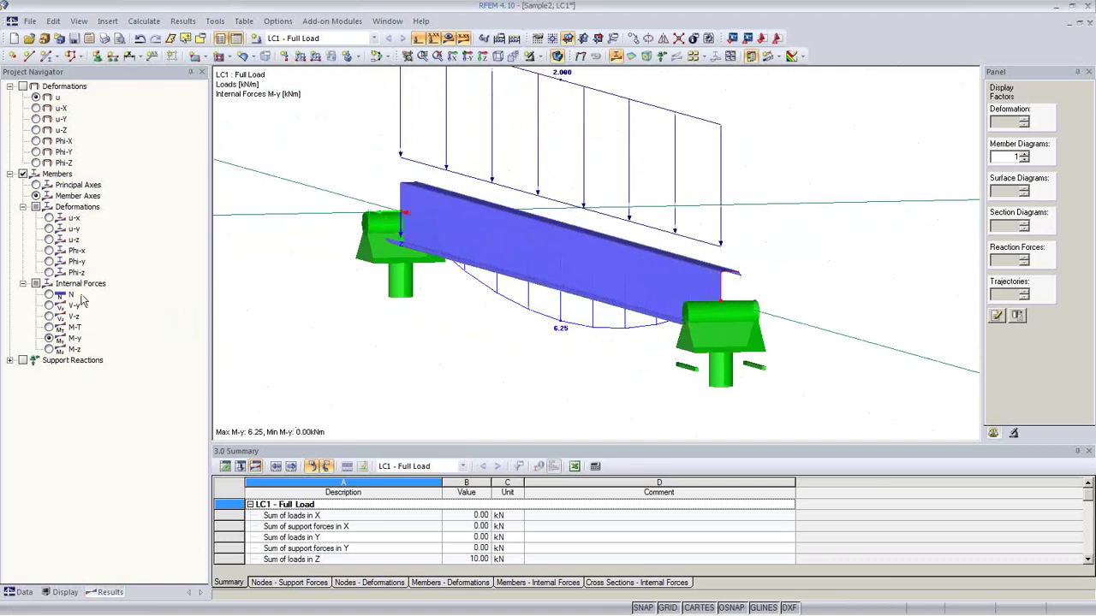
{"action": "left_click", "coordinate": [36, 185]}
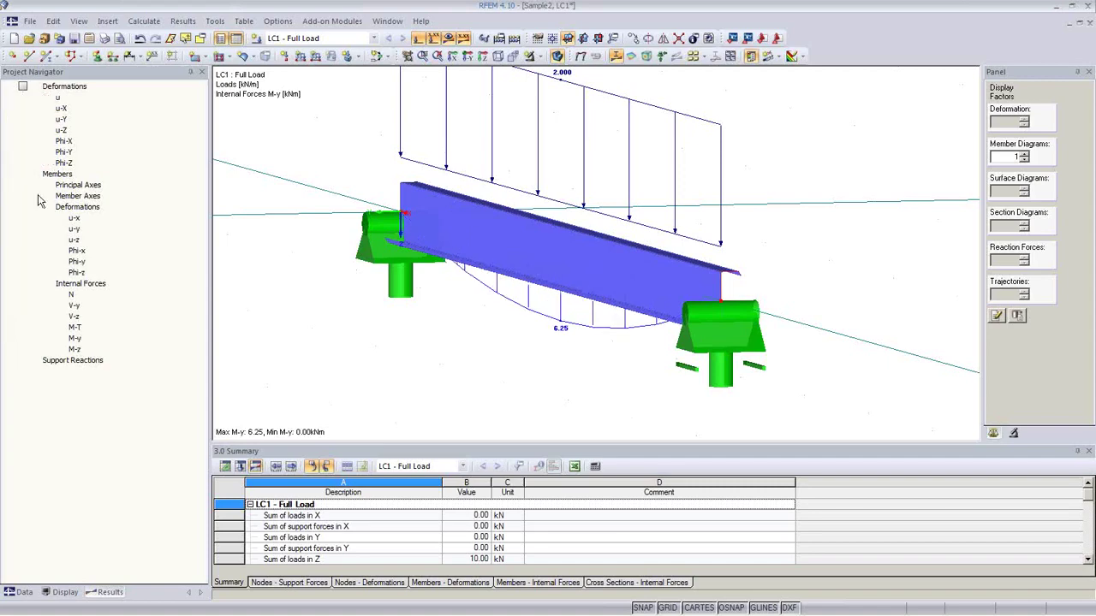
{"action": "middle_click_drag", "start_coordinate": [421, 348], "coordinate": [395, 351], "text": "ctrl"}
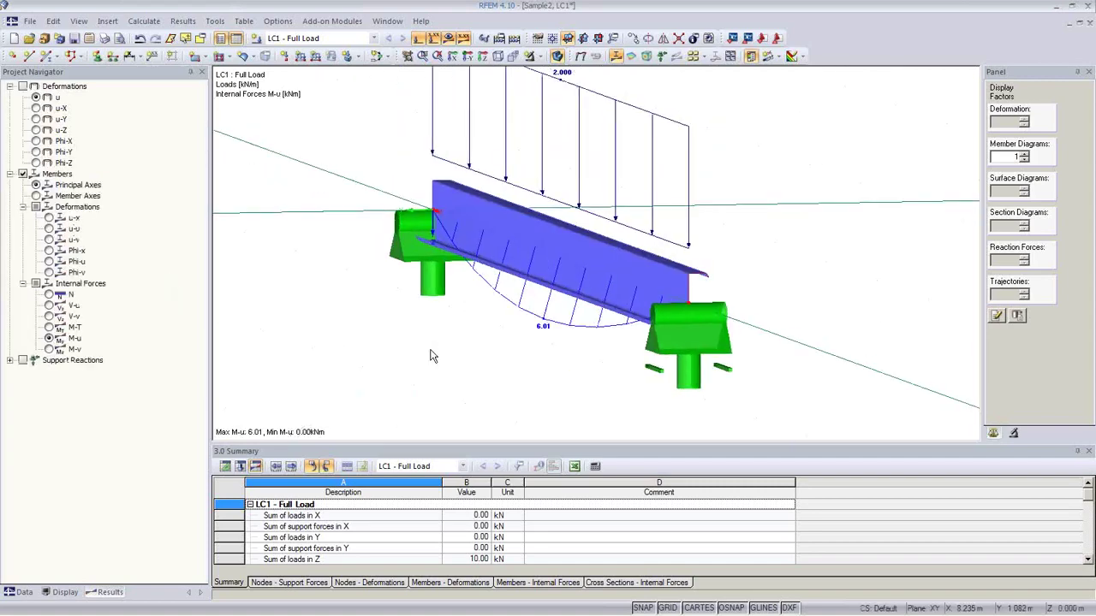
Step: Run the RF-STEEL Members stress analysis for all members under load case LC1 Full Load
{"action": "left_click", "coordinate": [25, 592]}
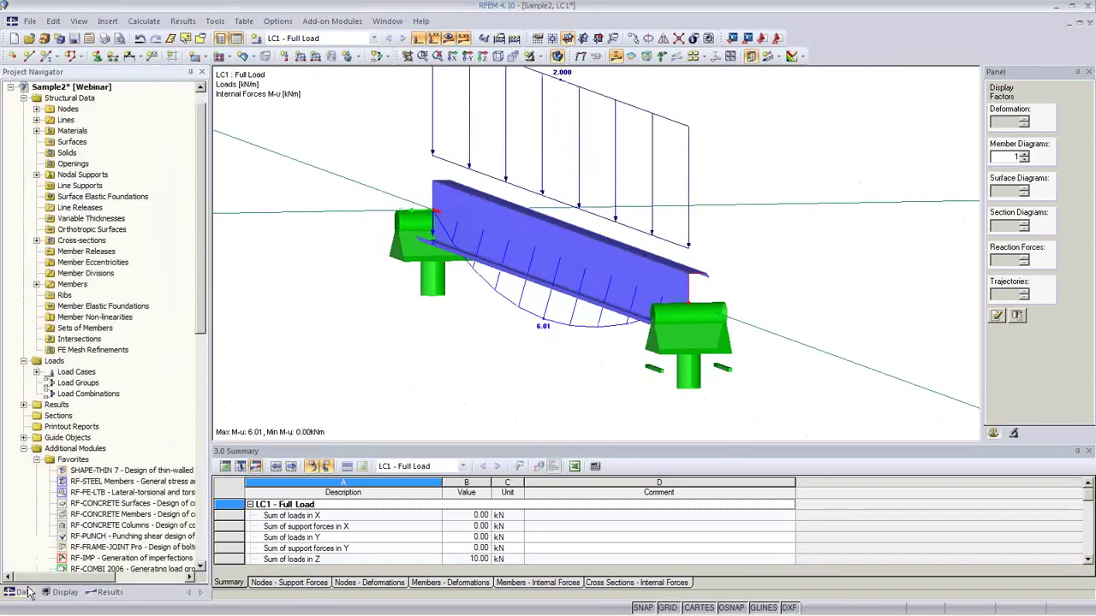
{"action": "double_click", "coordinate": [113, 482]}
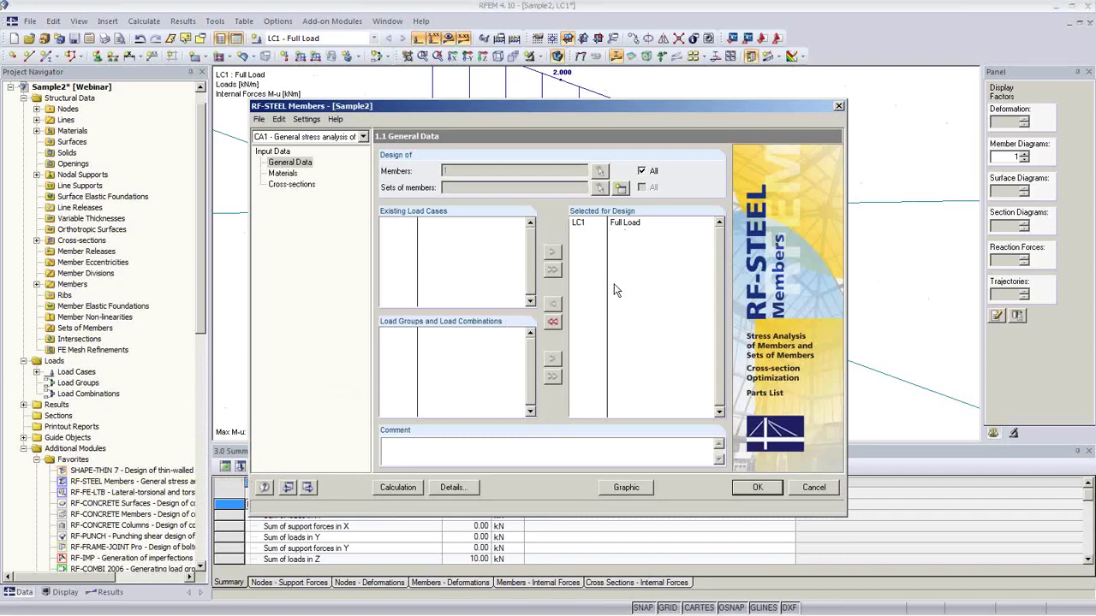
{"action": "left_click", "coordinate": [399, 488]}
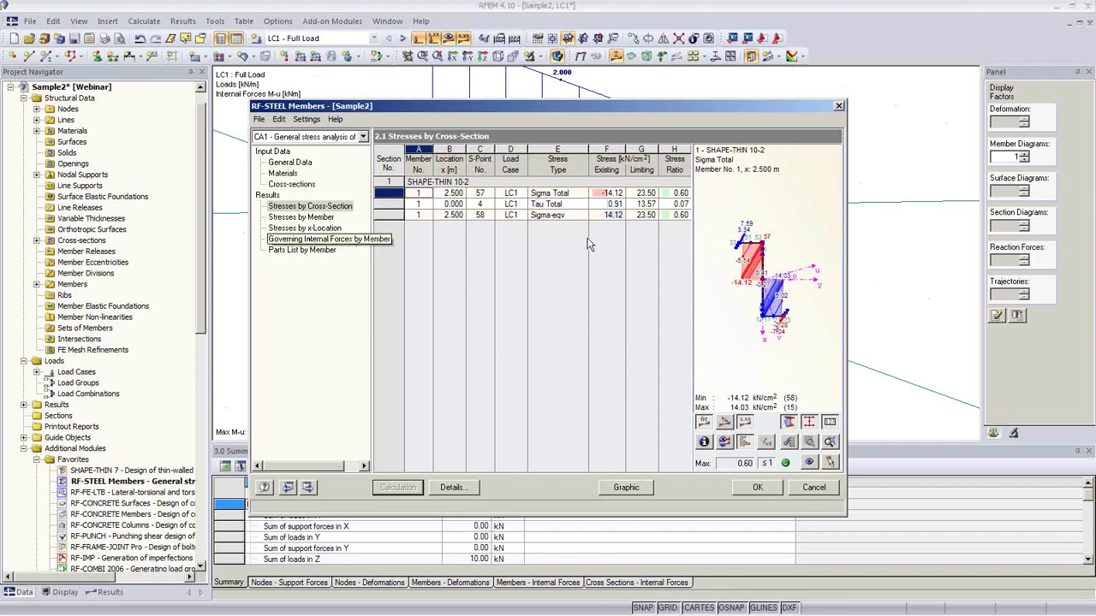
Step: Review the RF-STEEL Members governing internal forces, parts list and stresses by cross-section, and close the module with its results accepted
{"action": "left_click", "coordinate": [314, 239]}
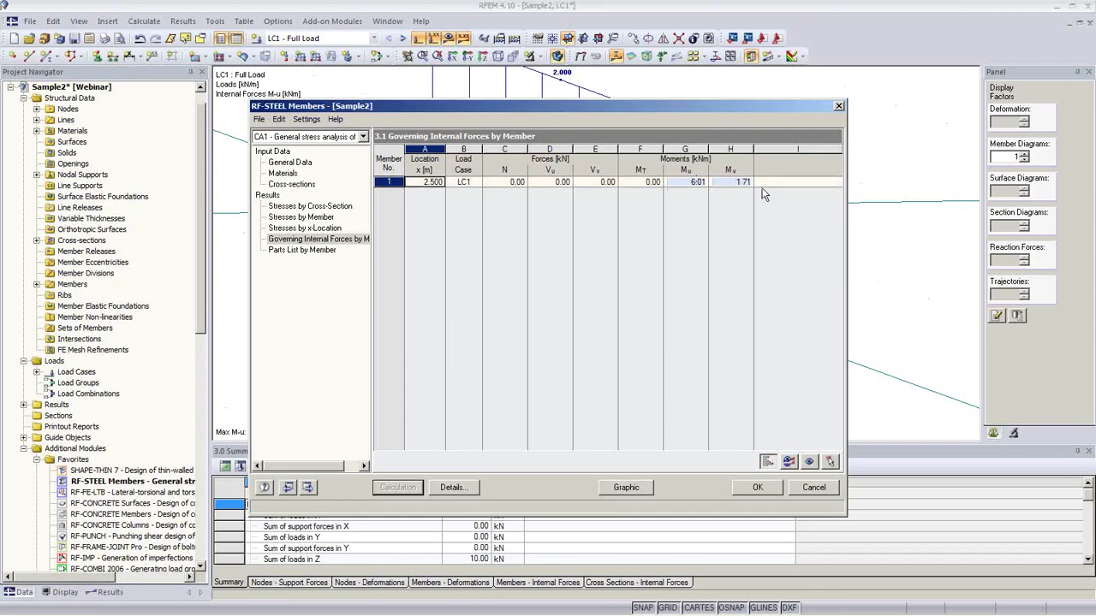
{"action": "left_click", "coordinate": [313, 252]}
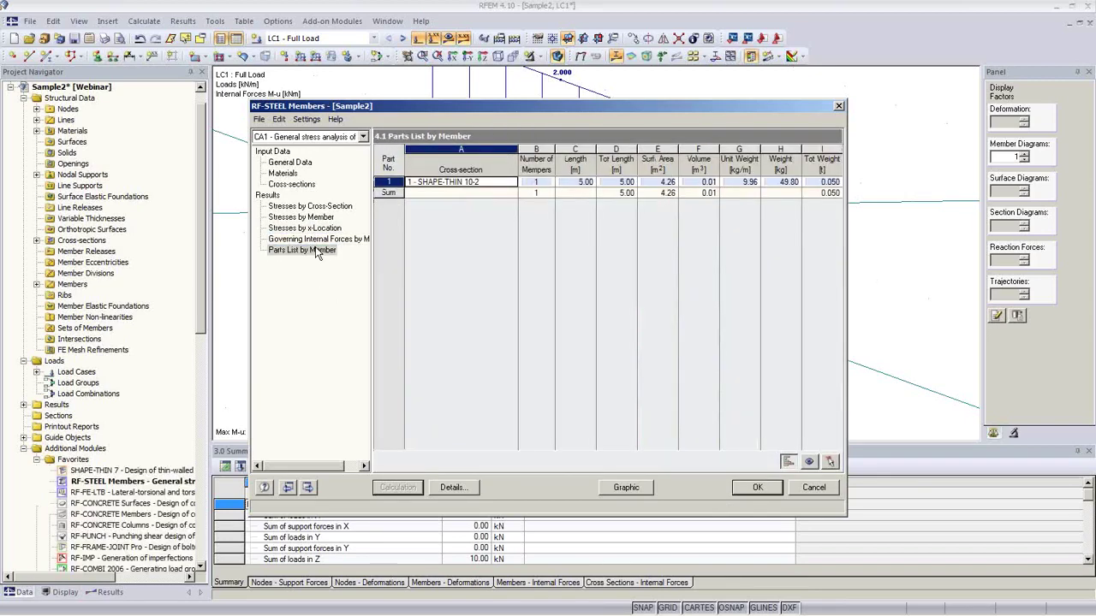
{"action": "left_click", "coordinate": [315, 239]}
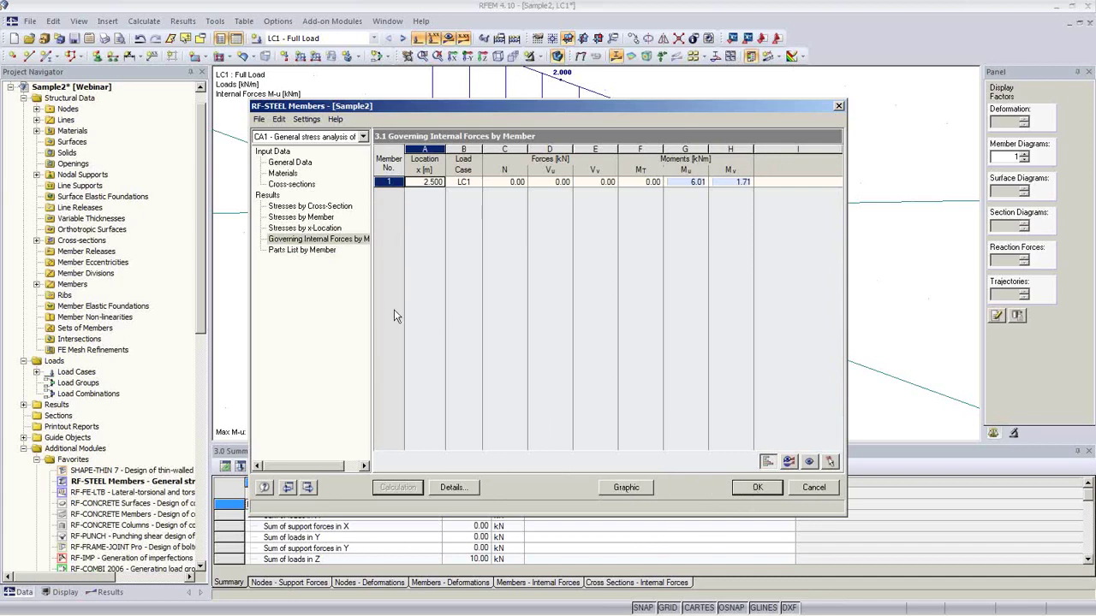
{"action": "left_click", "coordinate": [312, 206]}
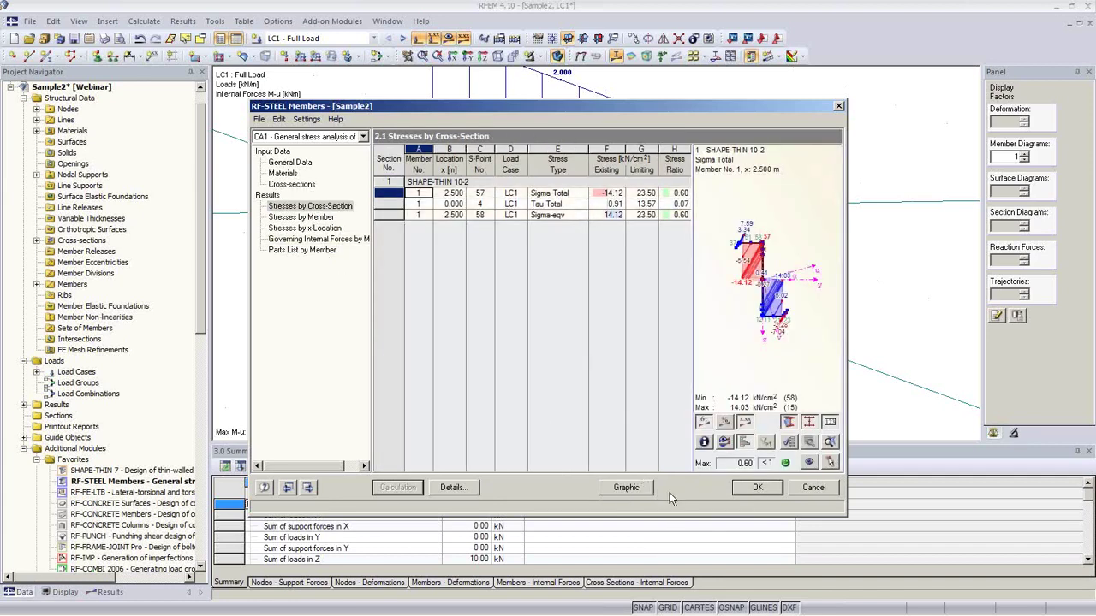
{"action": "left_click", "coordinate": [760, 489]}
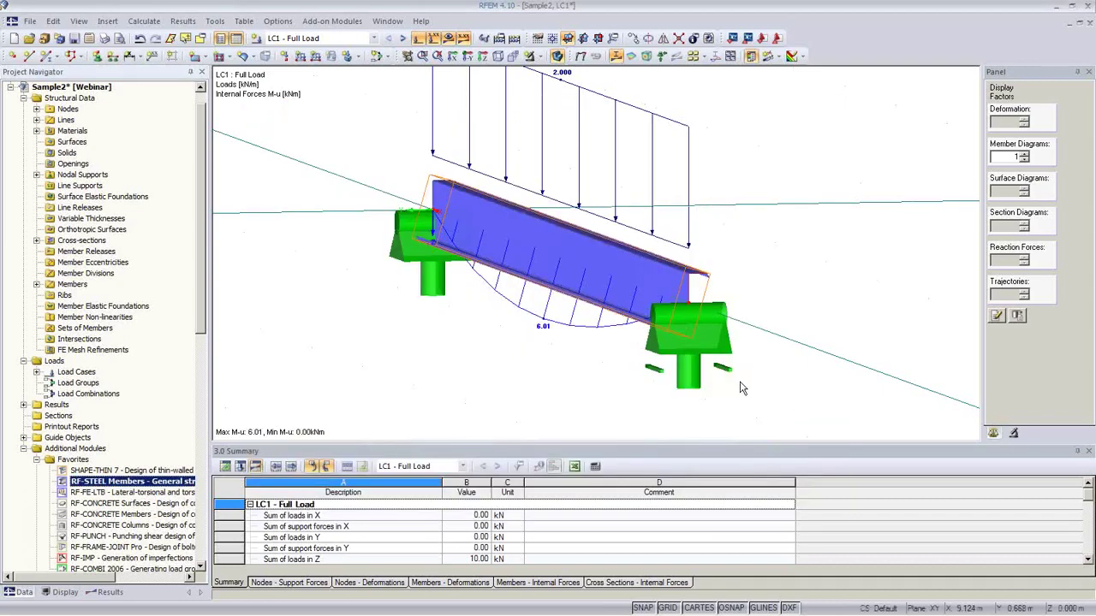
Step: Create a continuous set of members from the beam, member 1, with the description "Purlin"
{"action": "middle_click_drag", "start_coordinate": [721, 372], "coordinate": [780, 391], "text": "ctrl"}
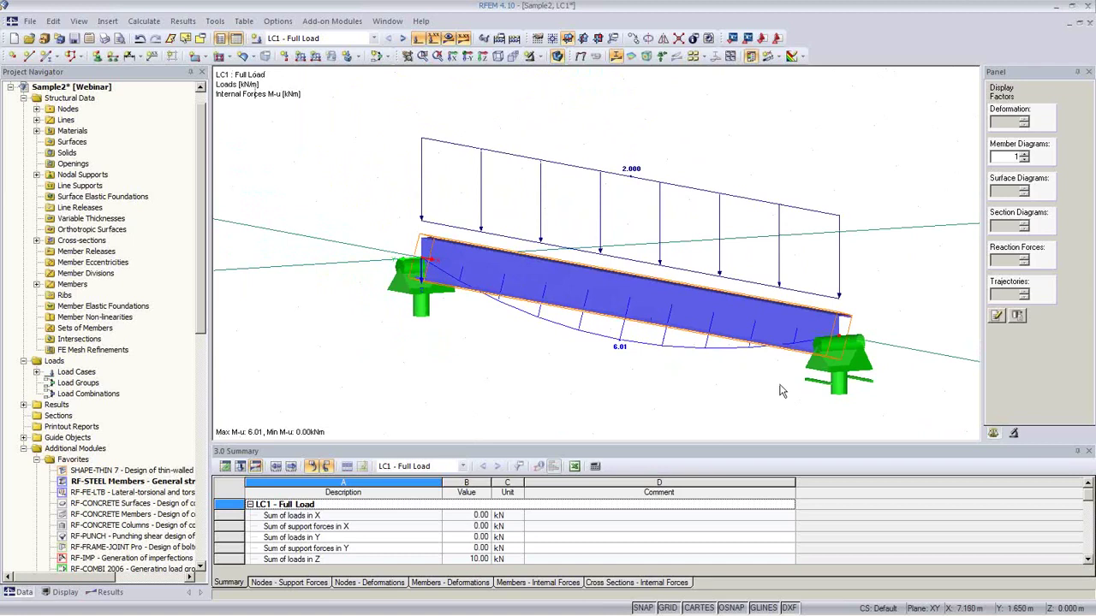
{"action": "middle_click_drag", "start_coordinate": [519, 374], "coordinate": [503, 368]}
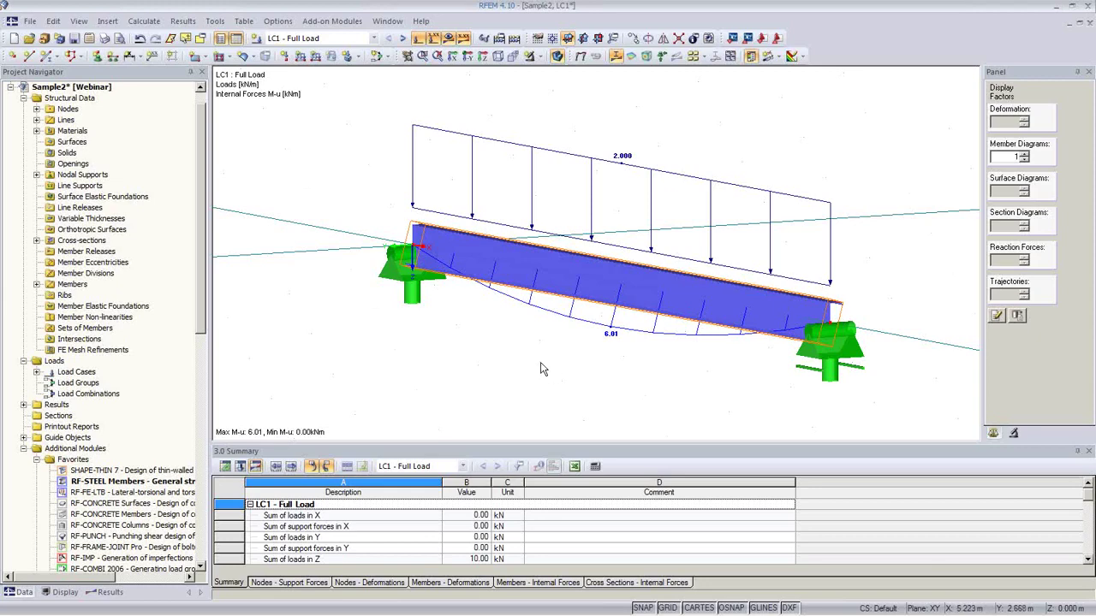
{"action": "middle_click_drag", "start_coordinate": [619, 359], "coordinate": [565, 265]}
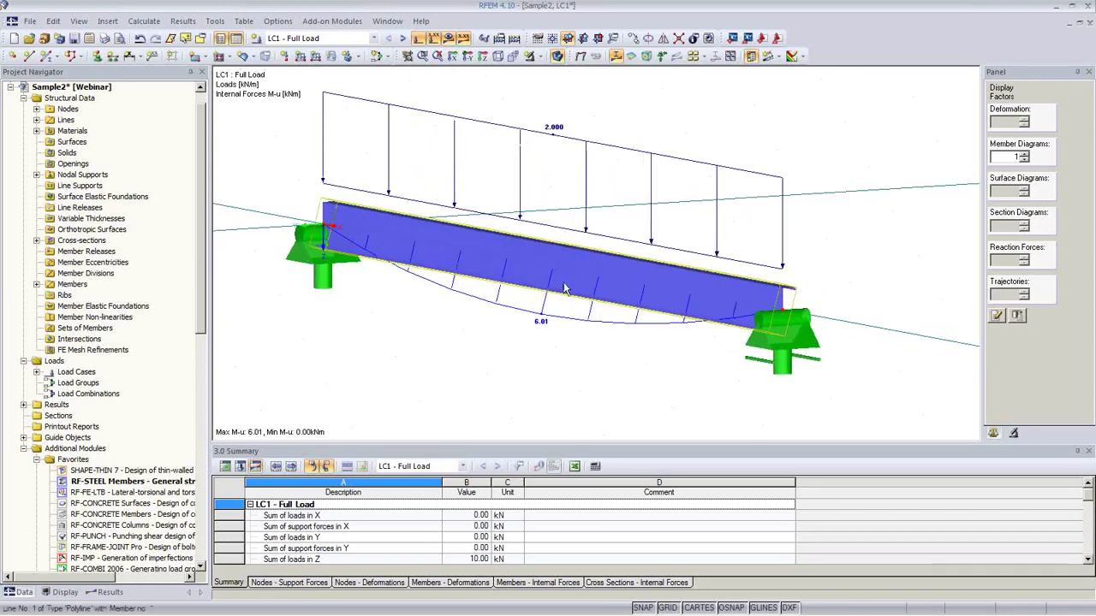
{"action": "right_click", "coordinate": [569, 257]}
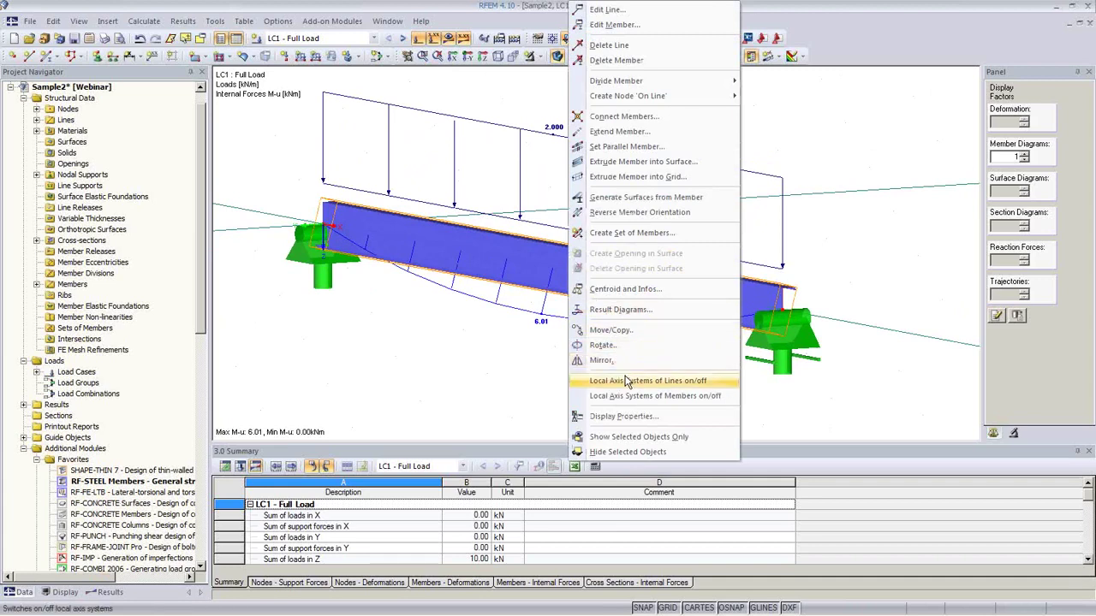
{"action": "left_click", "coordinate": [632, 232]}
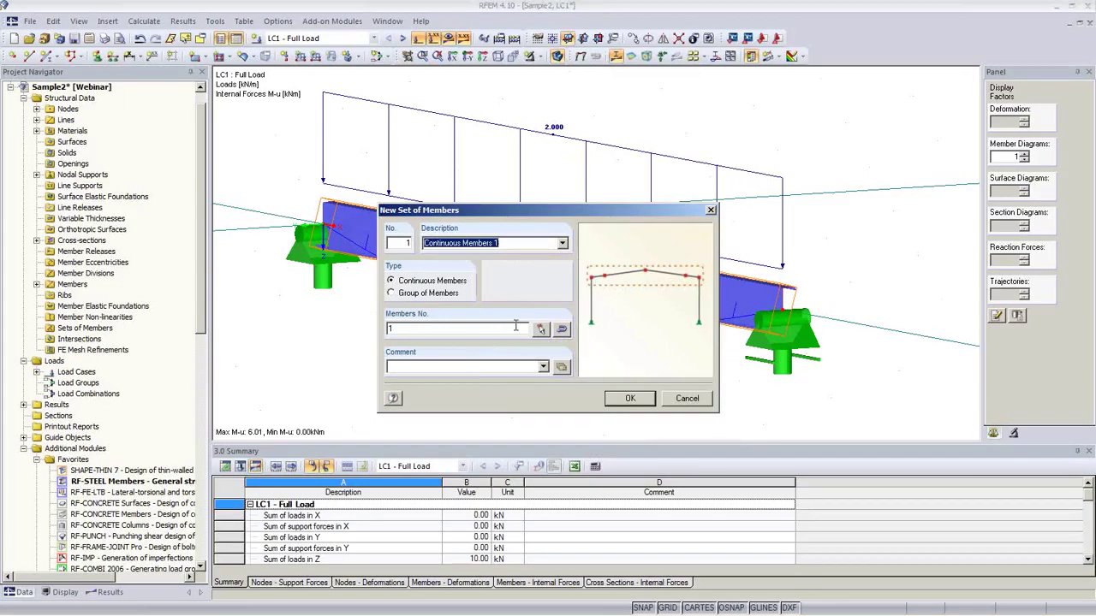
{"action": "type", "text": "Pur"}
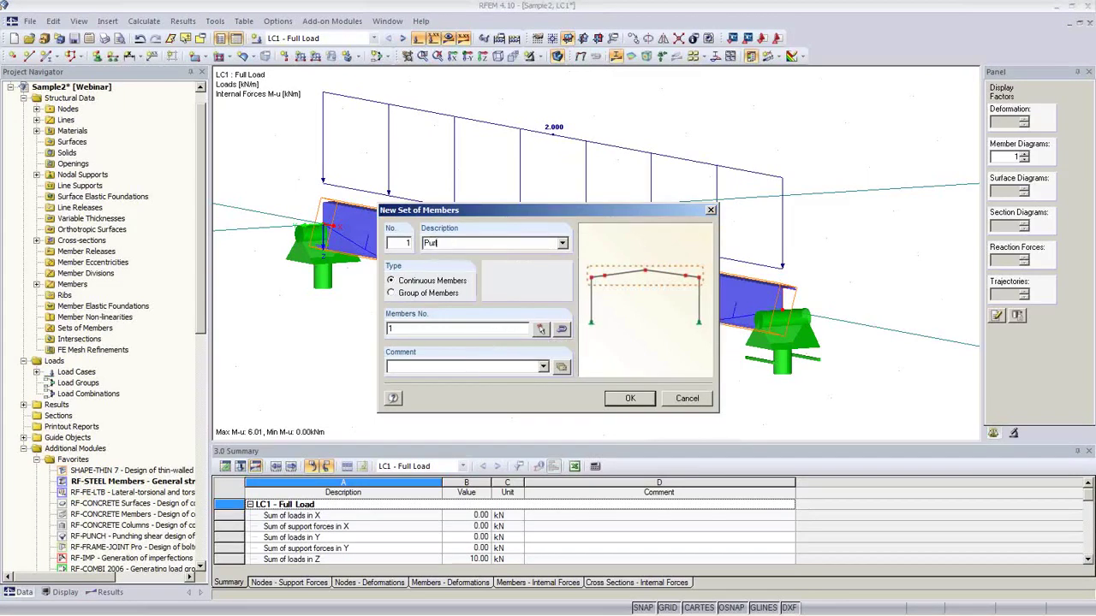
{"action": "type", "text": "lin"}
{"action": "left_click", "coordinate": [629, 401]}
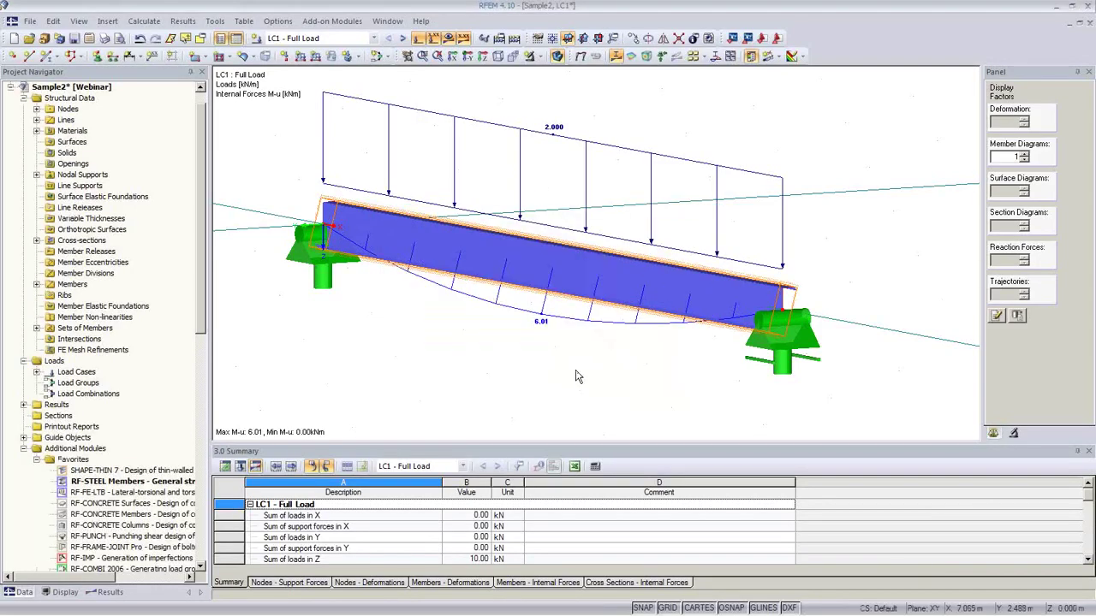
Step: Open the RF-FE-LTB lateral-torsional buckling module and include all sets of members in the design
{"action": "middle_click_drag", "start_coordinate": [620, 369], "coordinate": [479, 363], "text": "ctrl"}
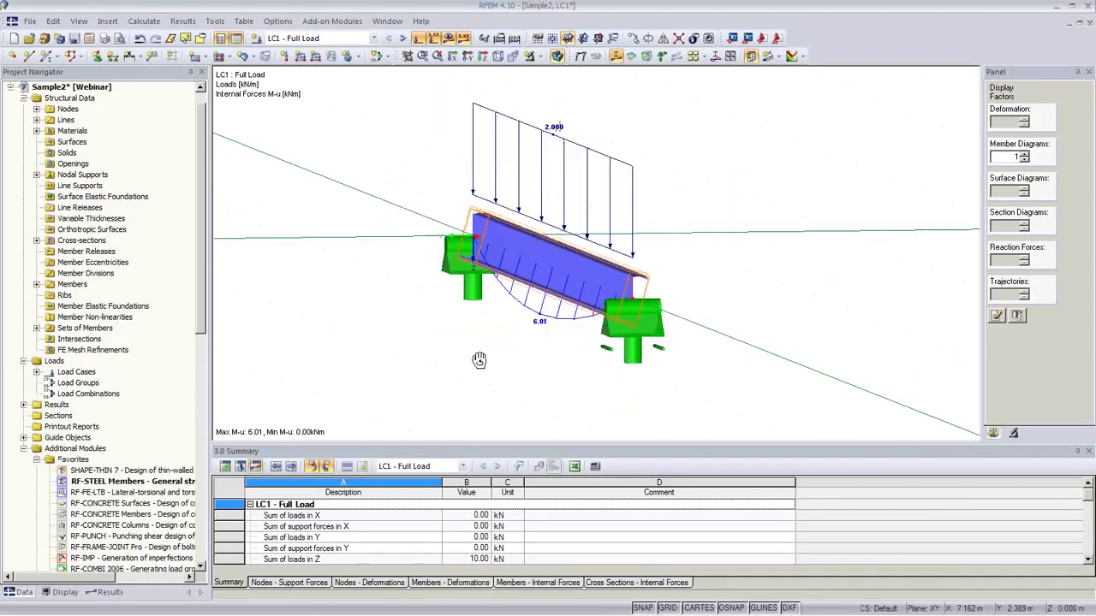
{"action": "double_click", "coordinate": [137, 494]}
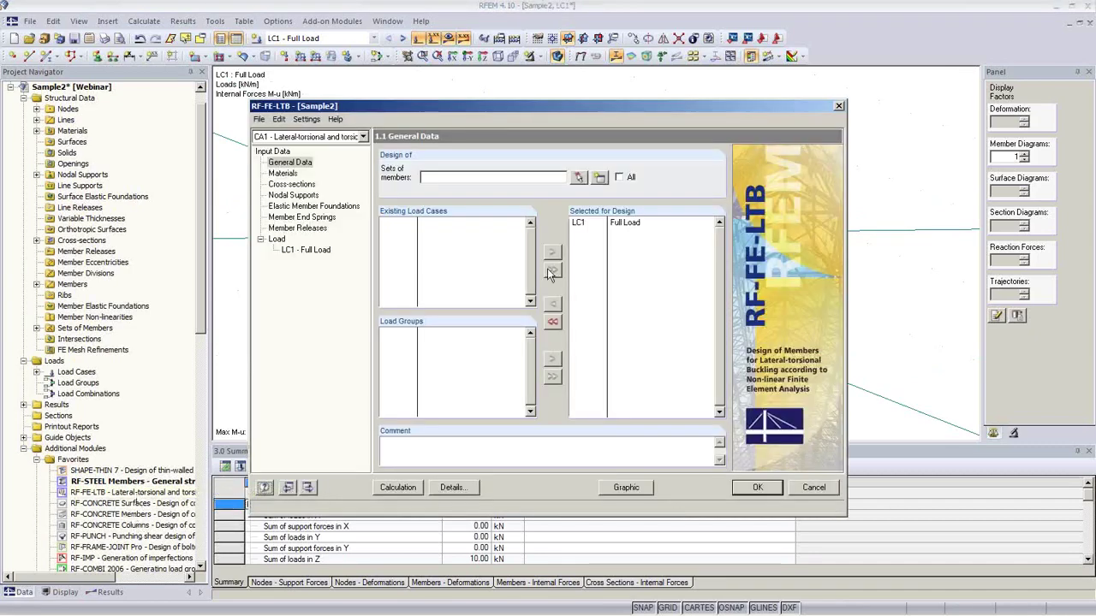
{"action": "left_click", "coordinate": [620, 177]}
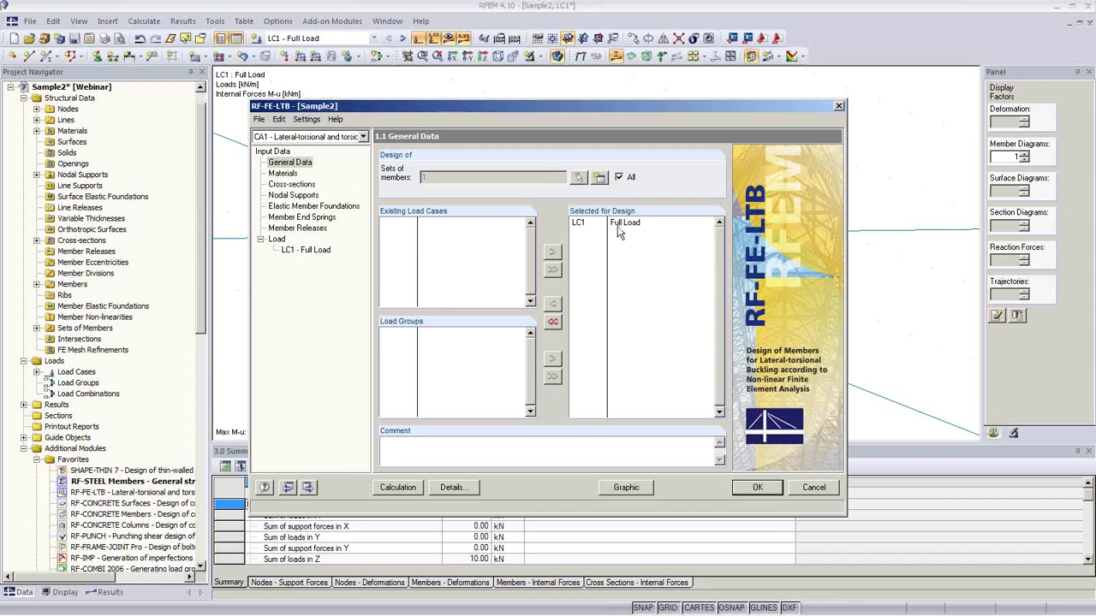
Step: Examine the materials and cross-sections input, including the detailed section properties of SHAPE-THIN 10-2
{"action": "left_click", "coordinate": [290, 174]}
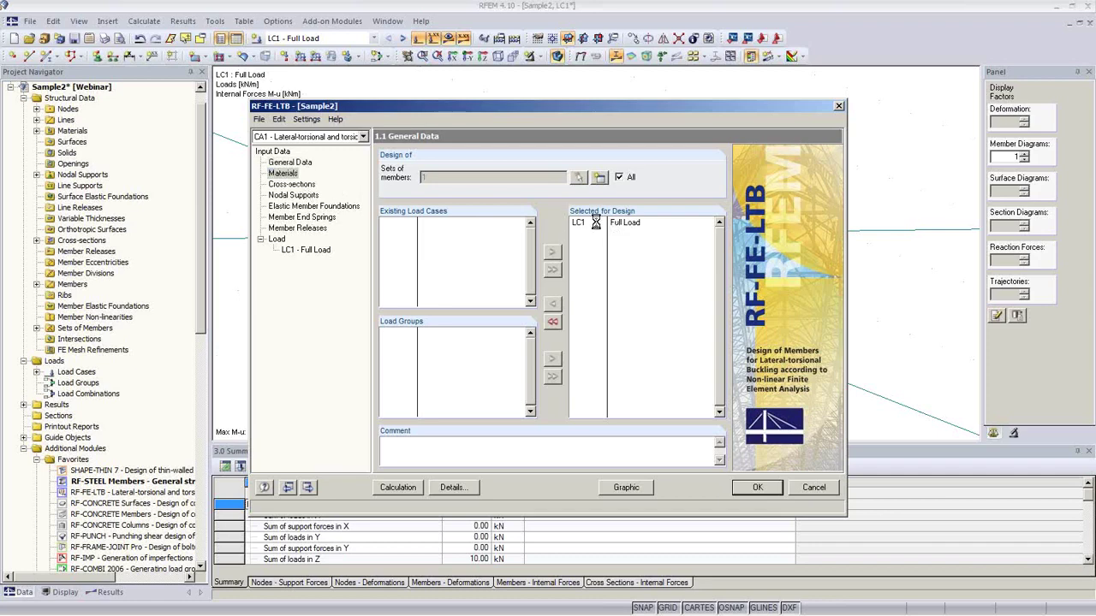
{"action": "left_click", "coordinate": [297, 187]}
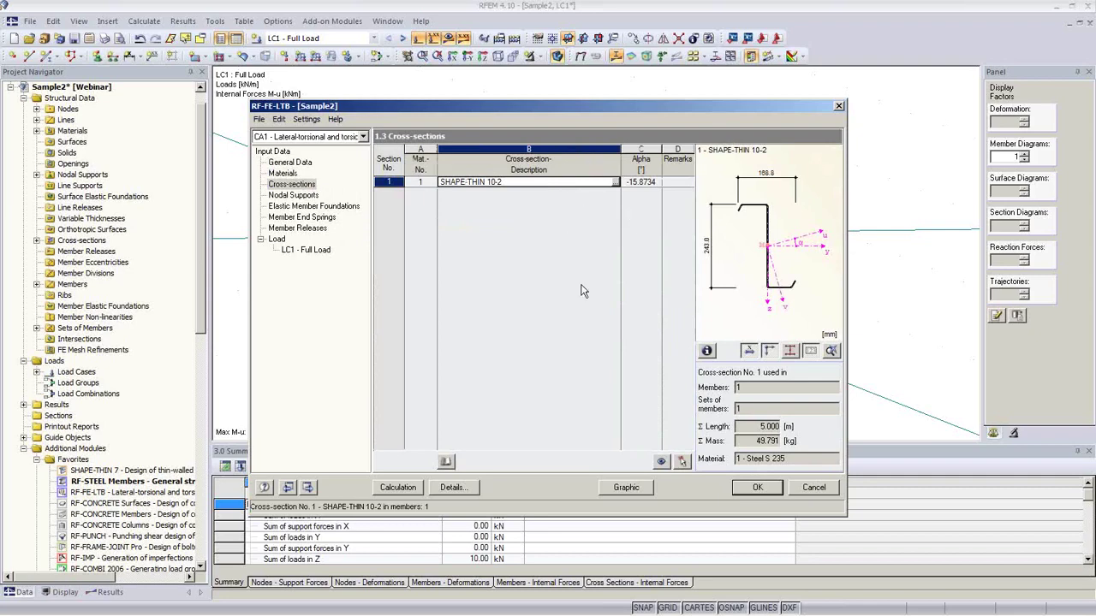
{"action": "left_click", "coordinate": [707, 351]}
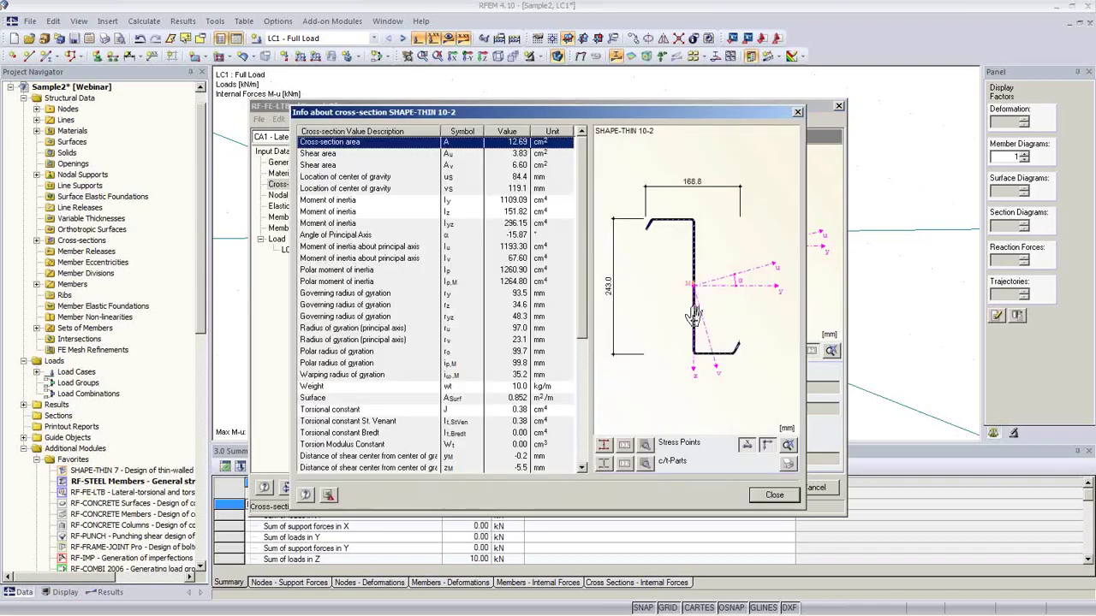
{"action": "scroll", "coordinate": [579, 206], "scroll_direction": "down", "scroll_amount": 5}
{"action": "scroll", "coordinate": [578, 205], "scroll_direction": "up", "scroll_amount": 5}
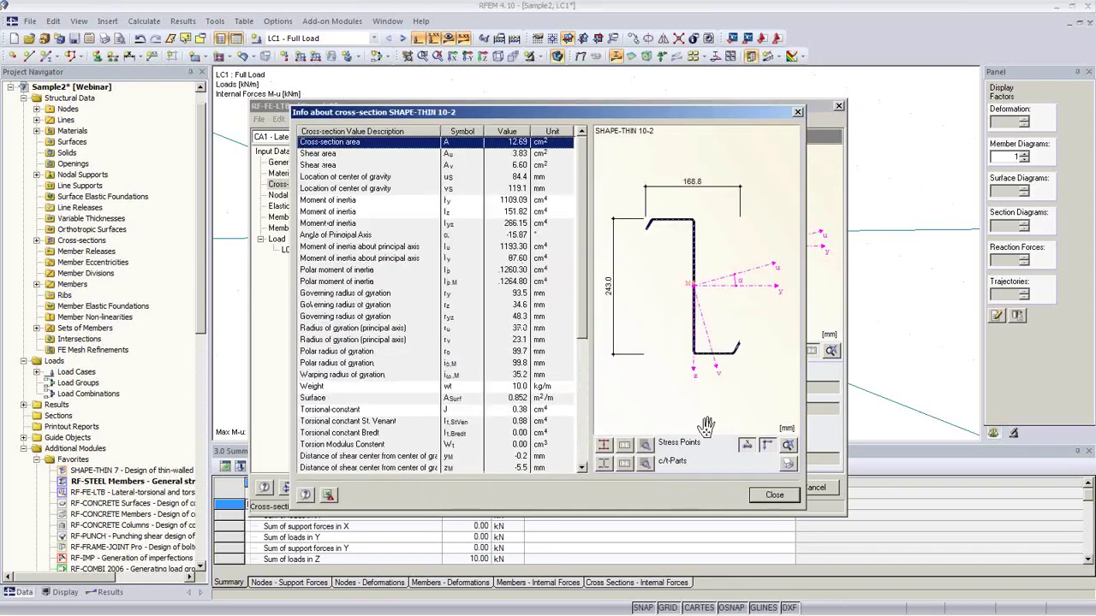
{"action": "left_click", "coordinate": [773, 497]}
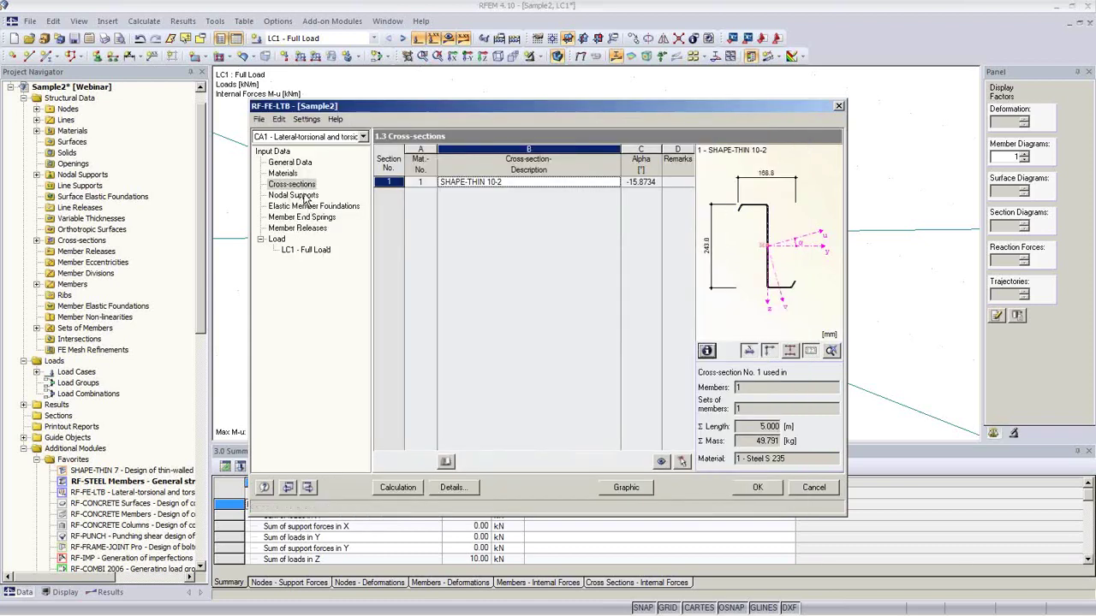
Step: Examine the nodal supports, elastic member foundations, member end springs and member releases defined for the set of members
{"action": "left_click", "coordinate": [303, 196]}
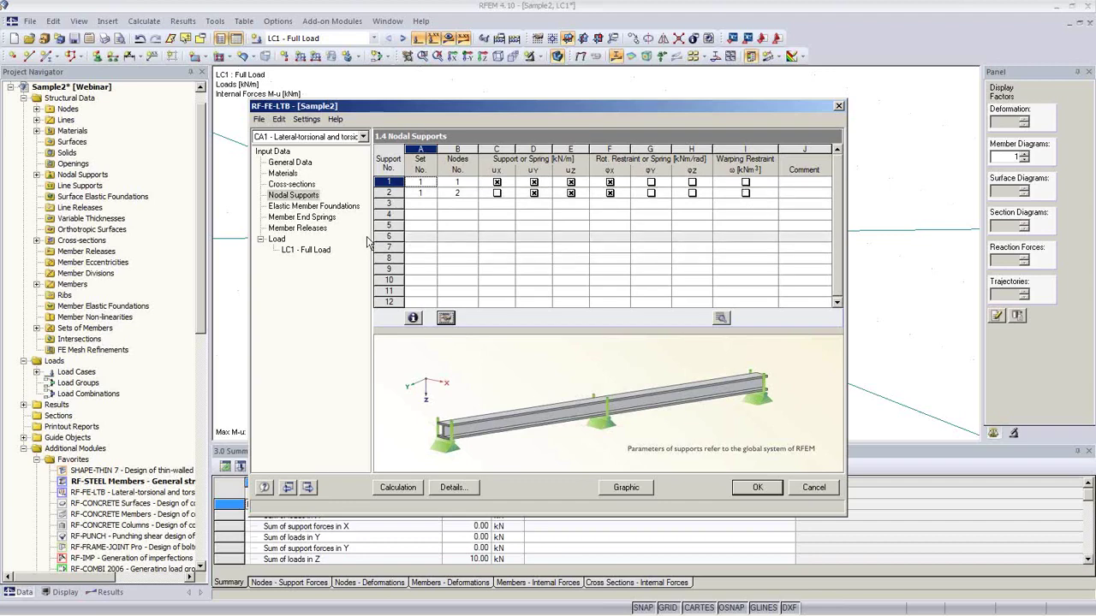
{"action": "left_click", "coordinate": [315, 207]}
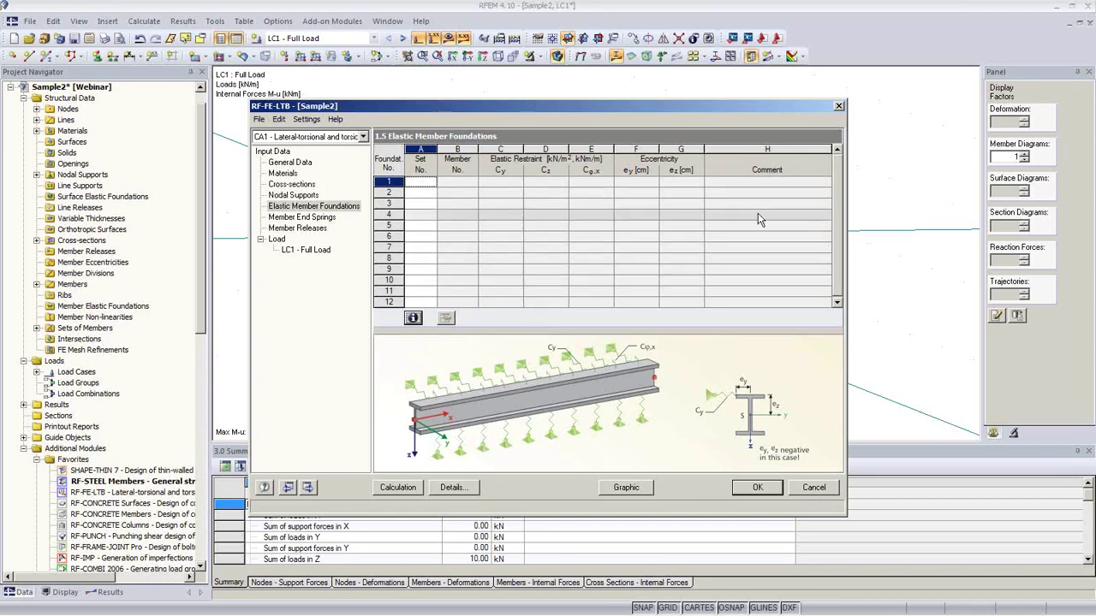
{"action": "left_click", "coordinate": [645, 181]}
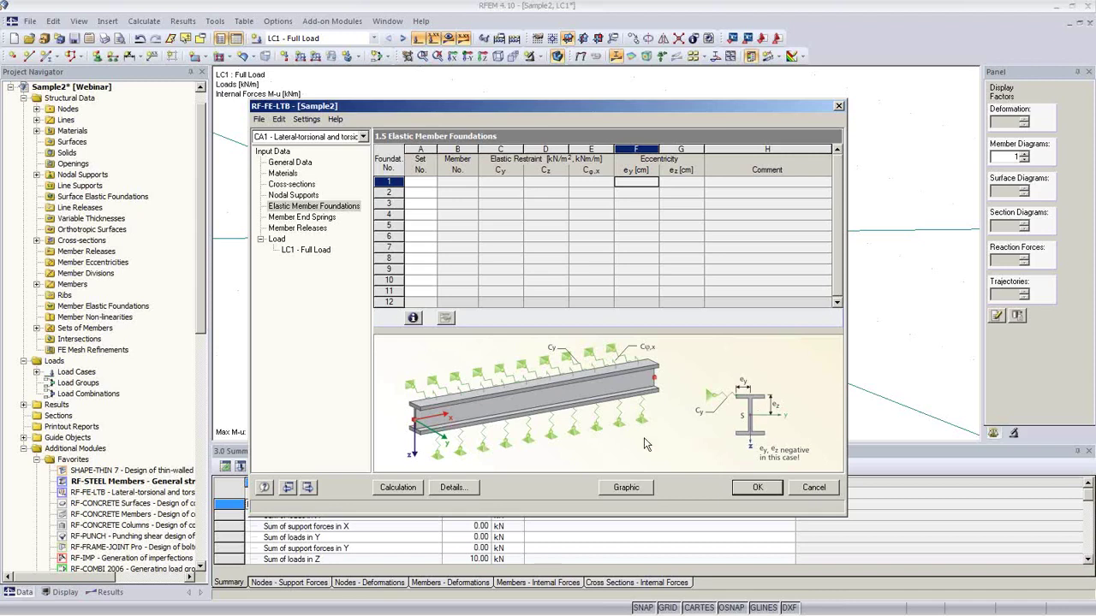
{"action": "left_click", "coordinate": [301, 219]}
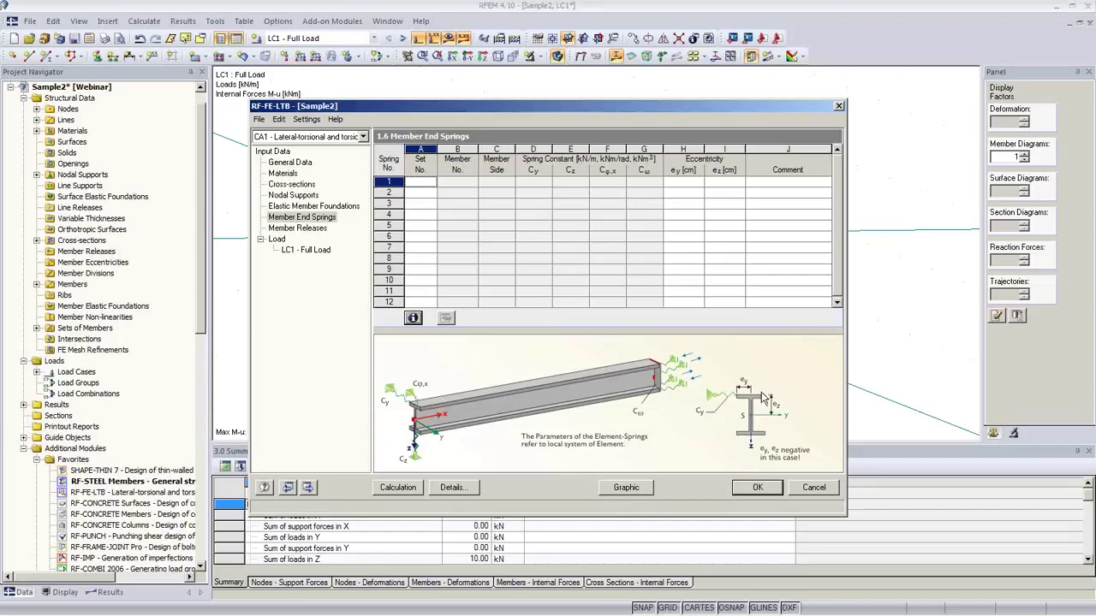
{"action": "left_click", "coordinate": [310, 229]}
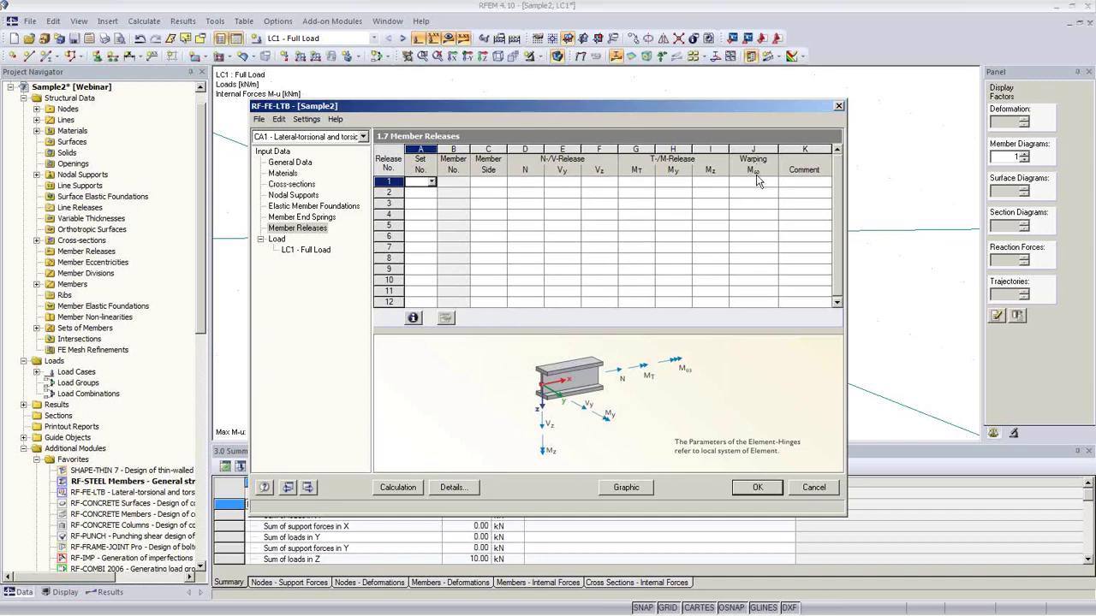
Step: Examine the member load of LC1 - Full Load, including its type, distribution, magnitude and eccentricity parameters
{"action": "left_click", "coordinate": [305, 249]}
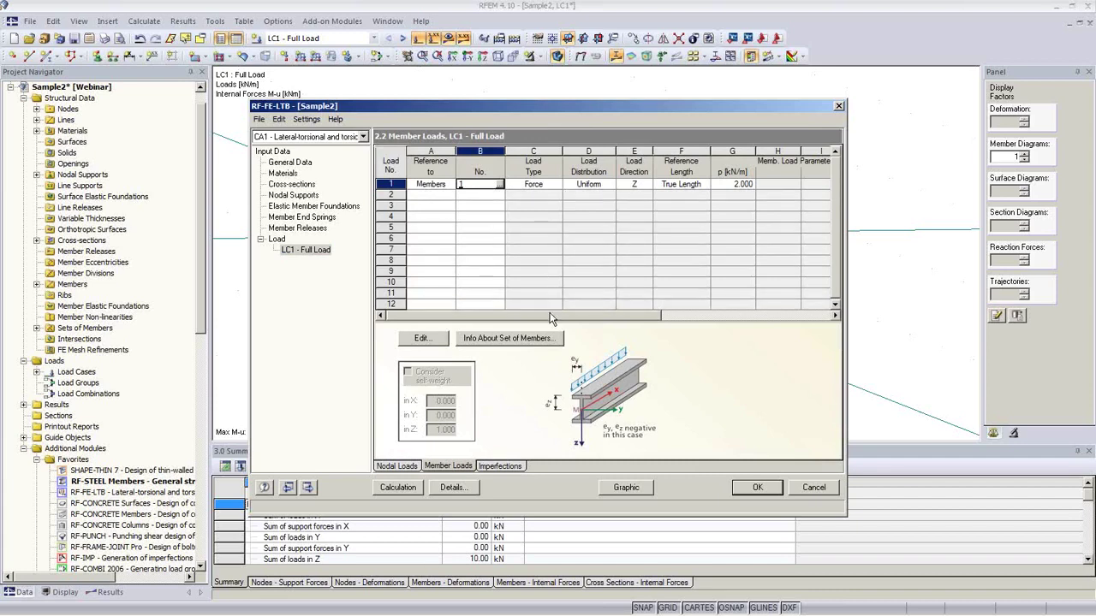
{"action": "key", "text": "Tab"}
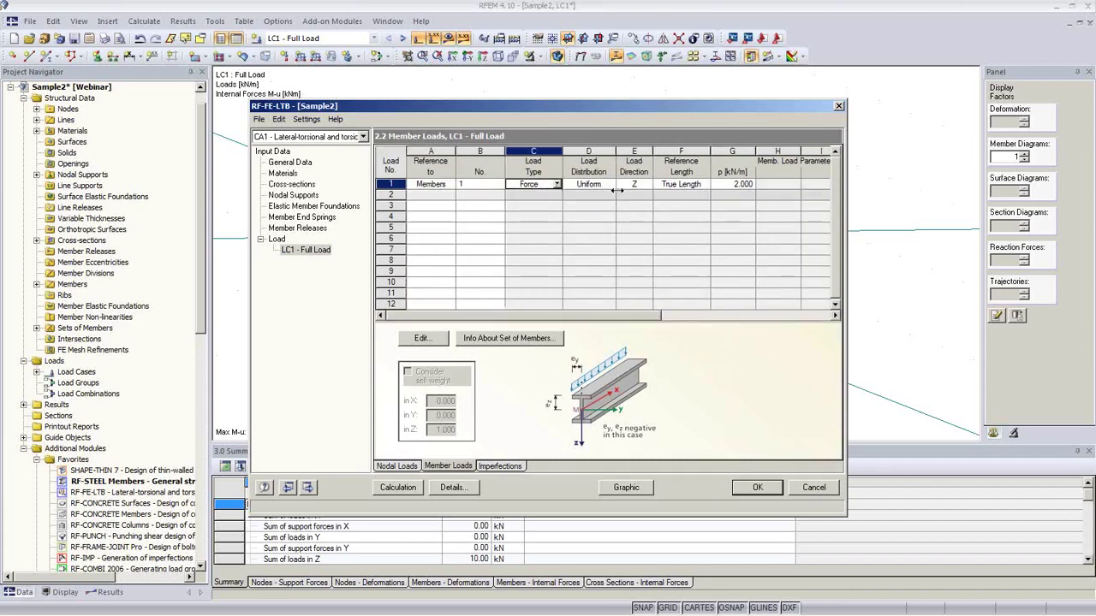
{"action": "left_click", "coordinate": [556, 185]}
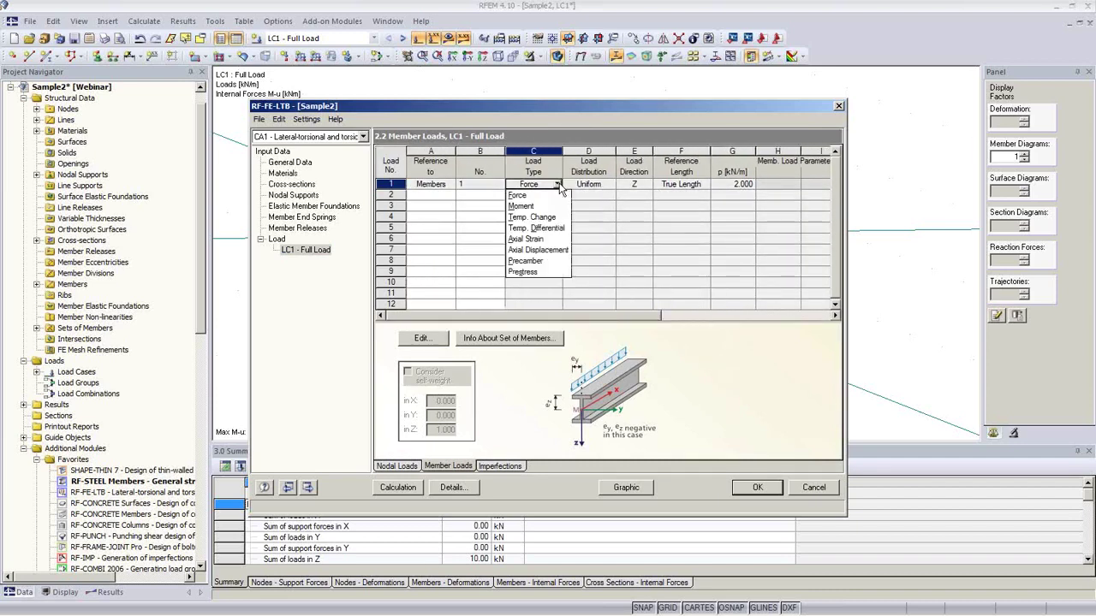
{"action": "left_click", "coordinate": [557, 185]}
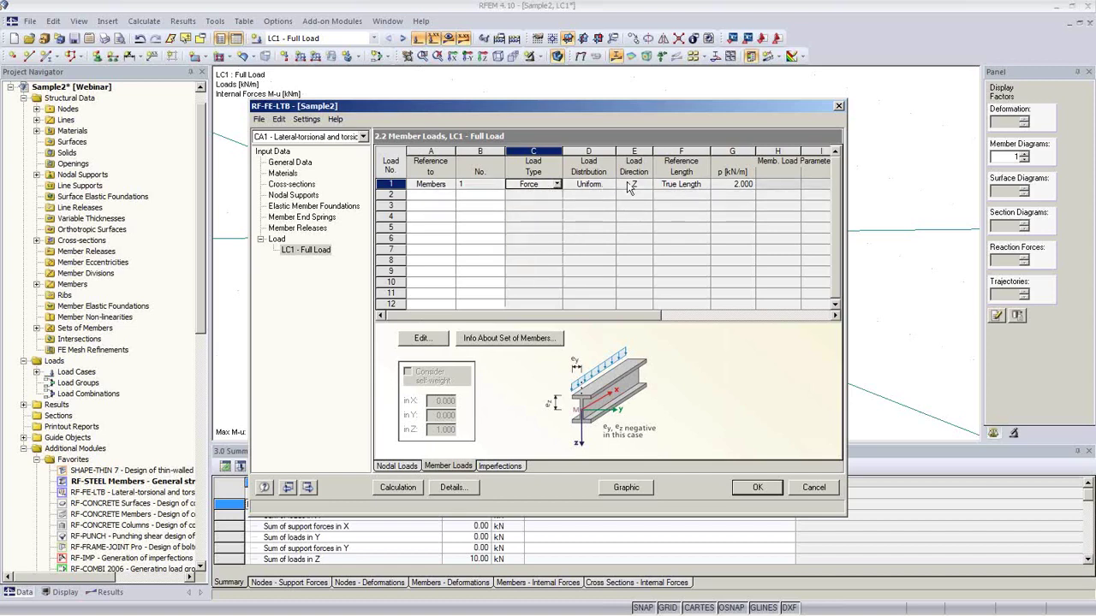
{"action": "left_click", "coordinate": [613, 187]}
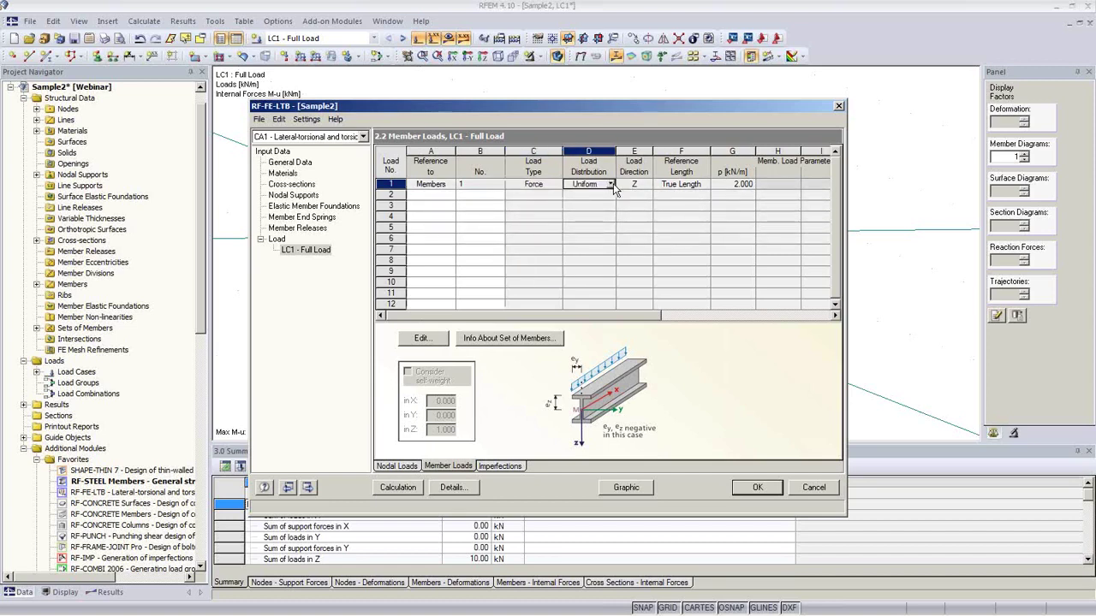
{"action": "left_click", "coordinate": [612, 186]}
{"action": "left_click", "coordinate": [592, 187]}
{"action": "left_click", "coordinate": [739, 185]}
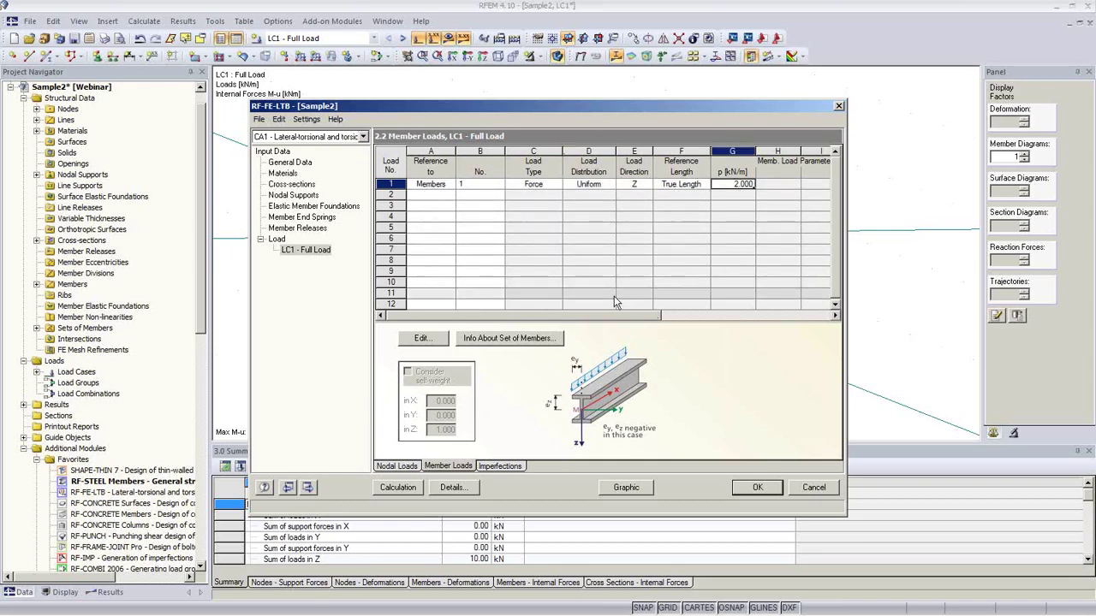
{"action": "left_click_drag", "start_coordinate": [606, 315], "coordinate": [782, 322]}
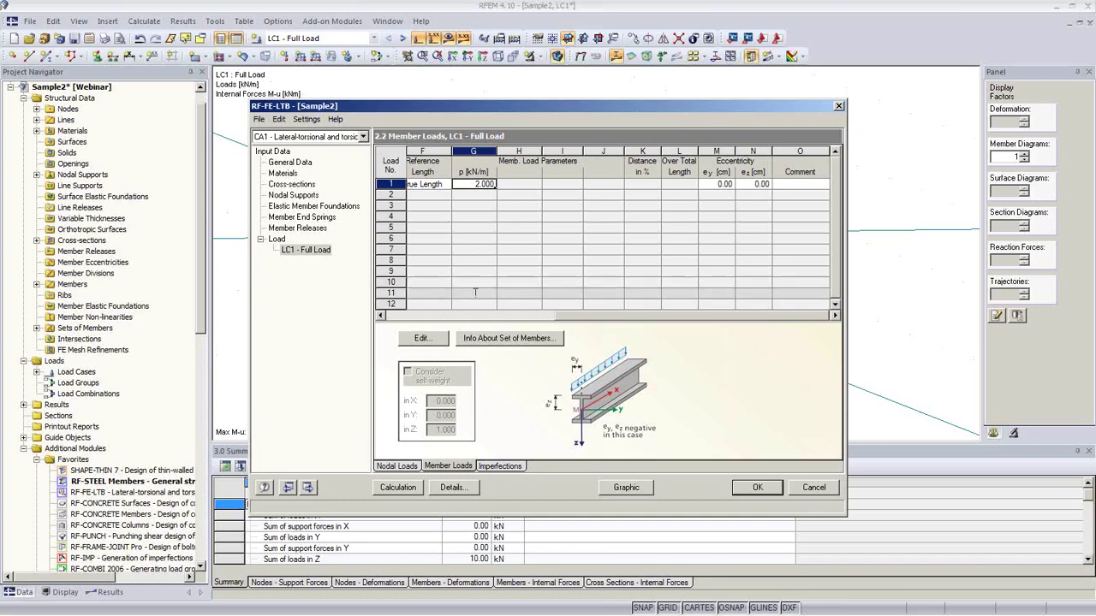
Step: Check the nodal load and imperfection inputs of LC1 - Full Load and run the RF-FE-LTB calculation
{"action": "left_click", "coordinate": [398, 465]}
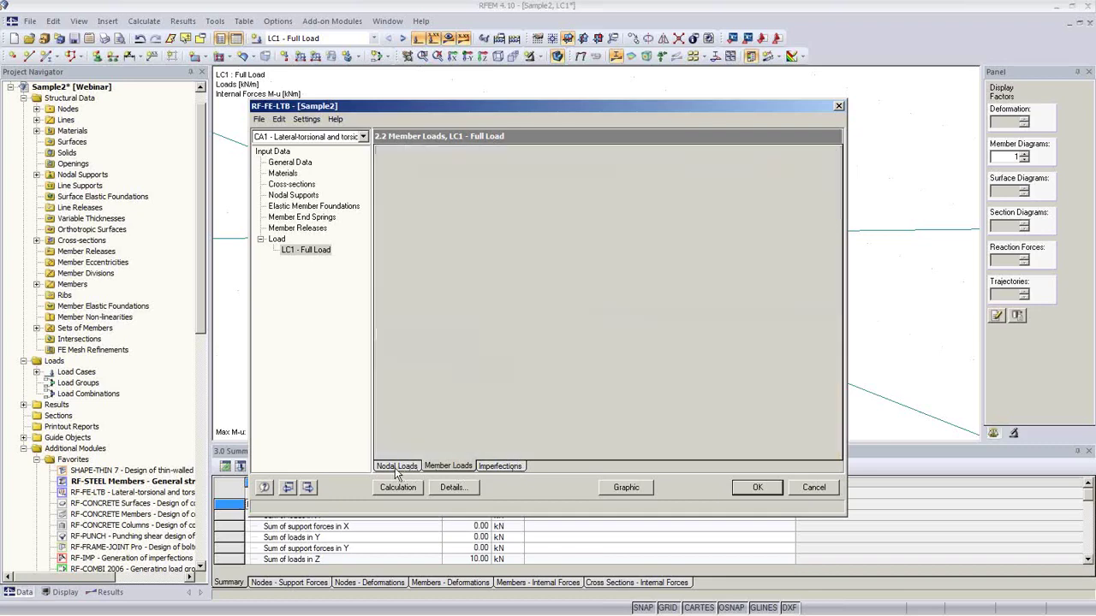
{"action": "left_click", "coordinate": [498, 467]}
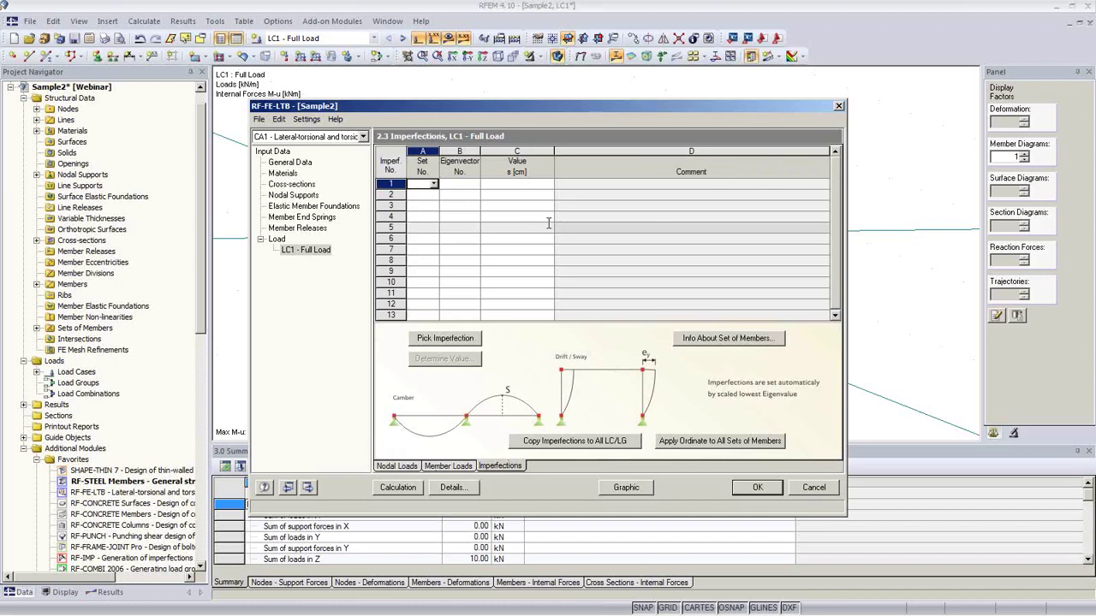
{"action": "left_click", "coordinate": [398, 487]}
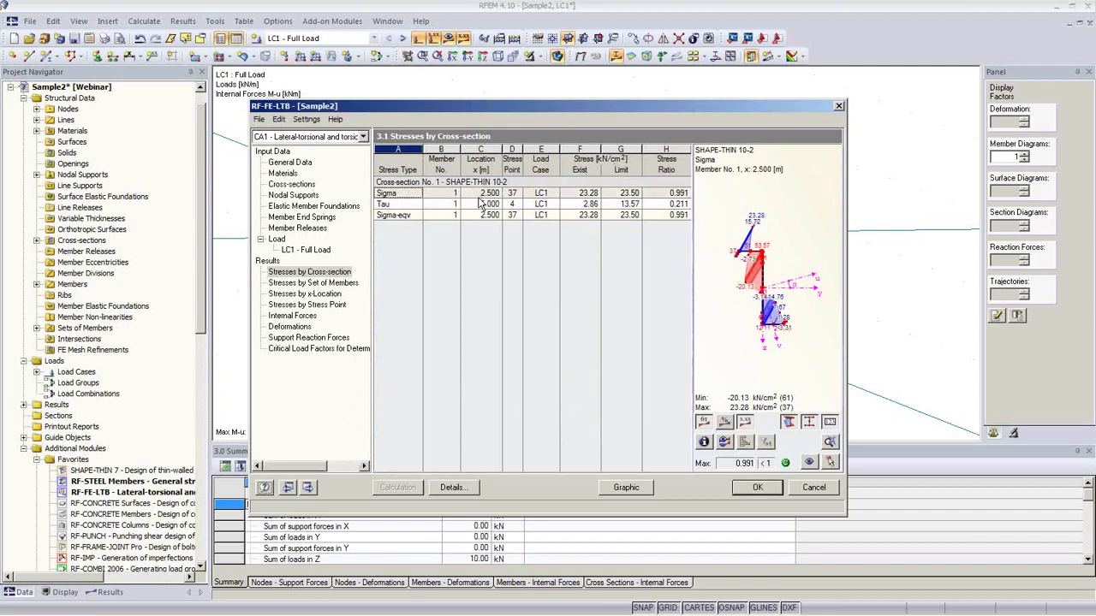
Step: Review the stress ratios by cross-section, the critical load factor and the imperfection input of LC1 - Full Load
{"action": "left_click", "coordinate": [675, 198]}
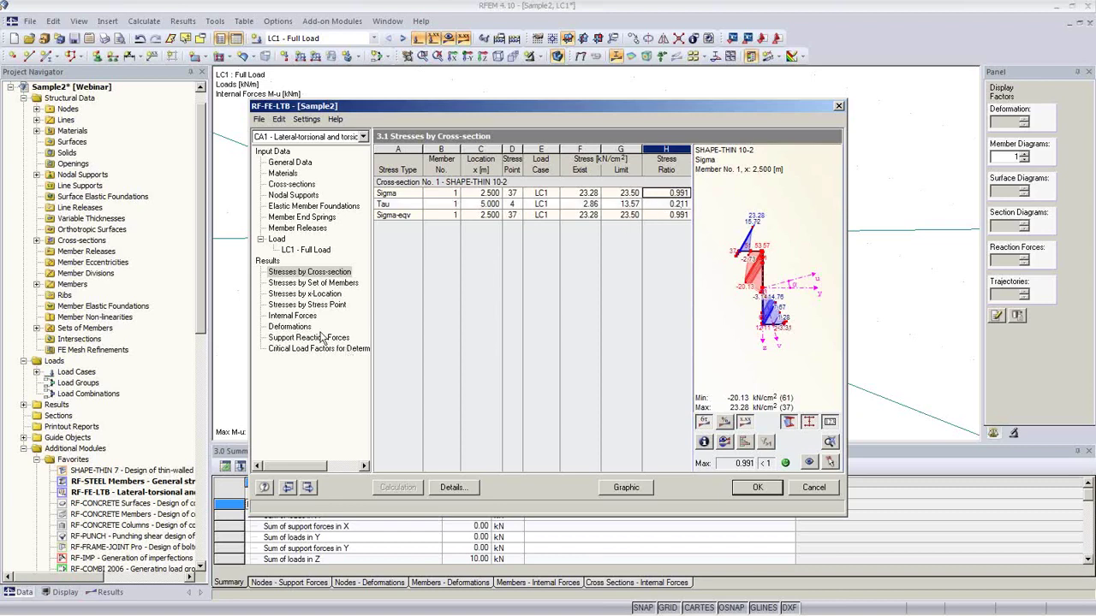
{"action": "left_click", "coordinate": [316, 349]}
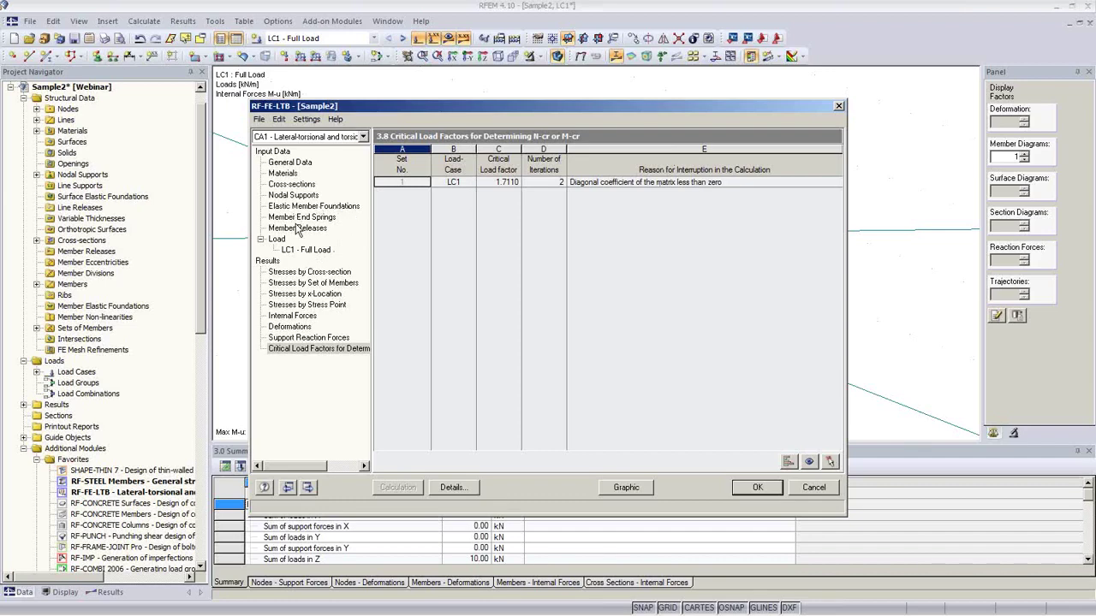
{"action": "left_click", "coordinate": [305, 250]}
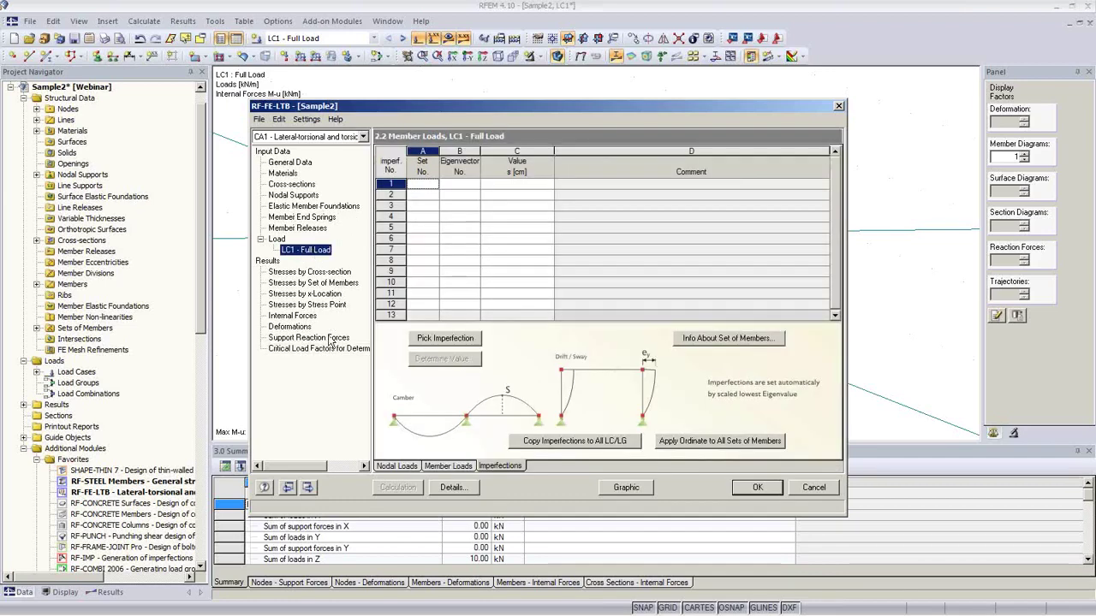
{"action": "left_click", "coordinate": [319, 273]}
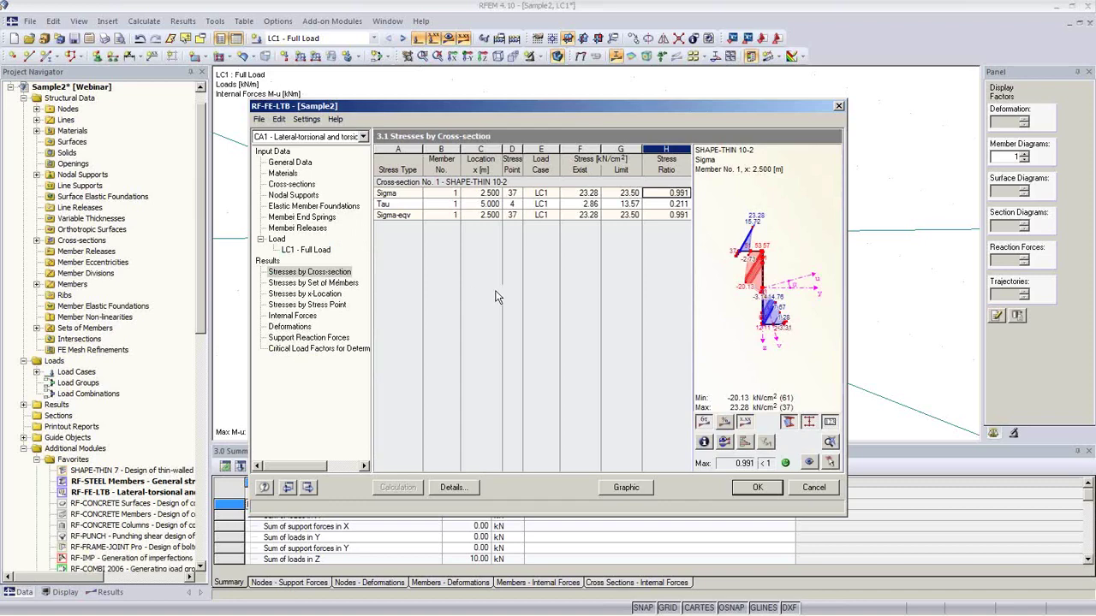
Step: Show the RF-FE-LTB results graphically on the member, viewing Sigma Total + stresses and the LC1 deformation u
{"action": "left_click", "coordinate": [626, 487]}
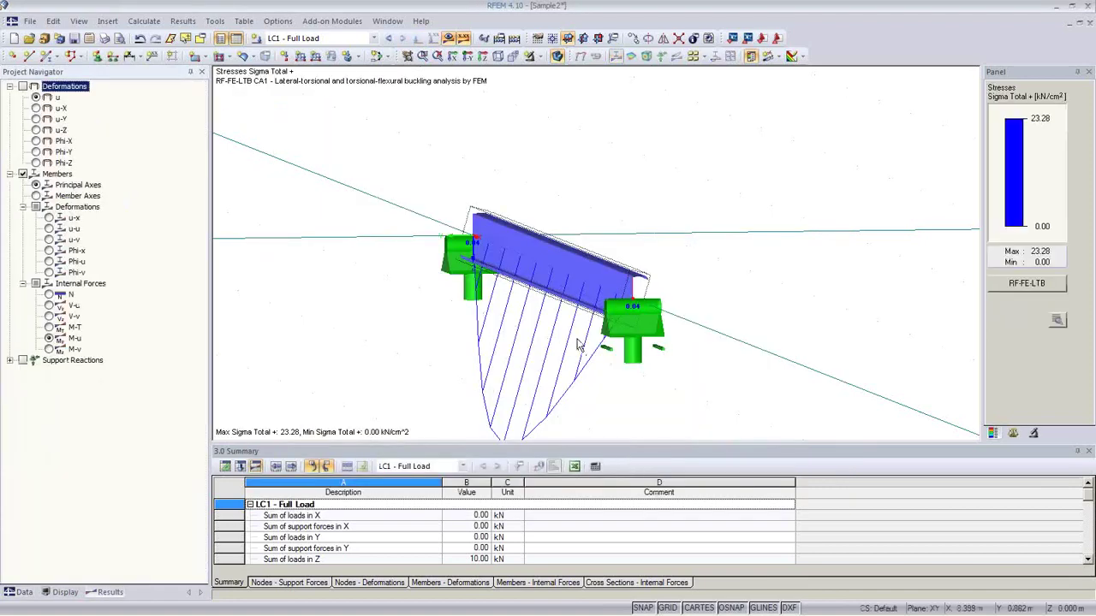
{"action": "middle_click_drag", "start_coordinate": [582, 359], "coordinate": [707, 297]}
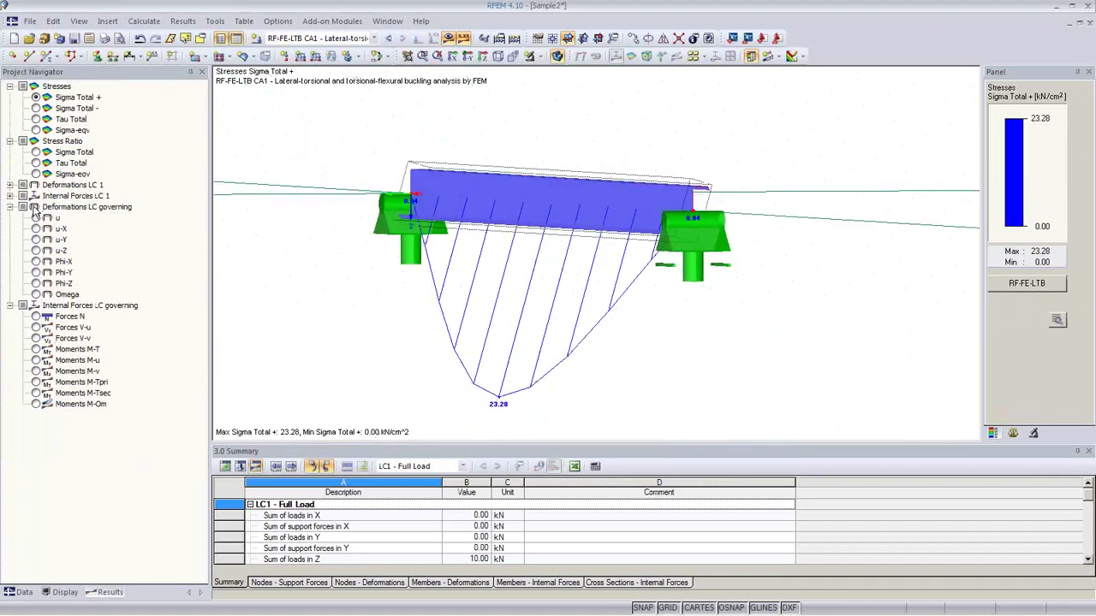
{"action": "left_click", "coordinate": [10, 185]}
{"action": "left_click", "coordinate": [37, 196]}
{"action": "middle_click_drag", "start_coordinate": [522, 312], "coordinate": [665, 334]}
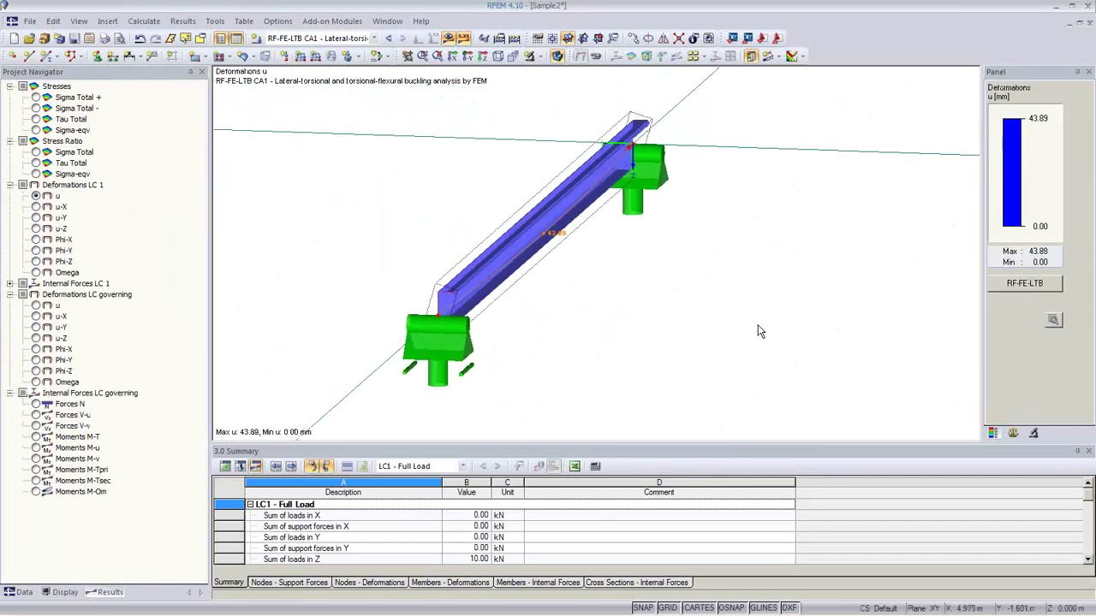
Step: Set the member deformation display to Cross-sections Colored and view the deformed purlin
{"action": "left_click", "coordinate": [65, 592]}
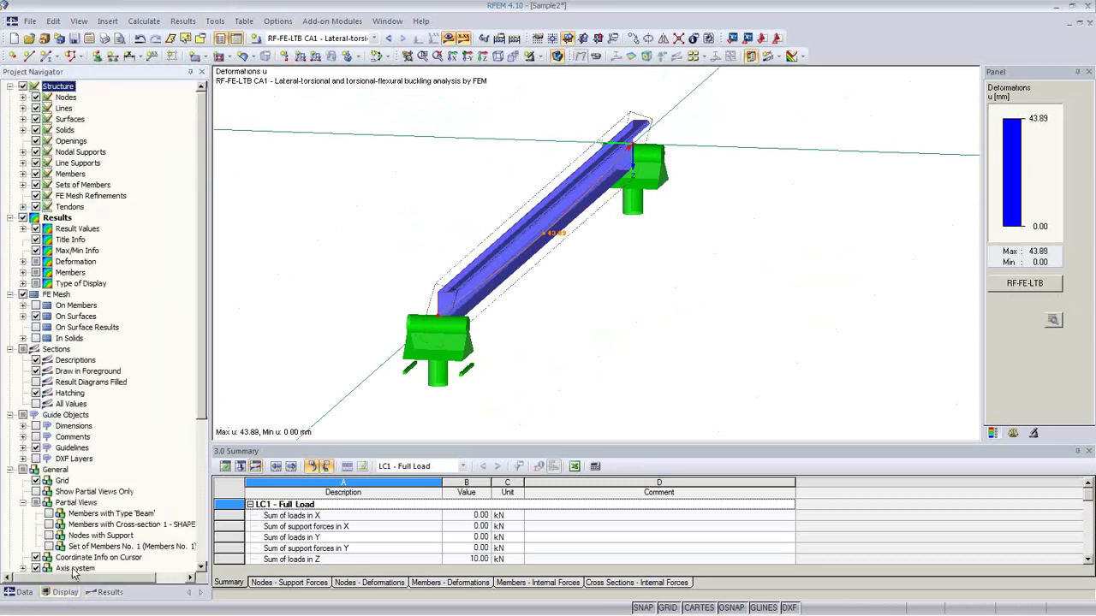
{"action": "left_click", "coordinate": [23, 261]}
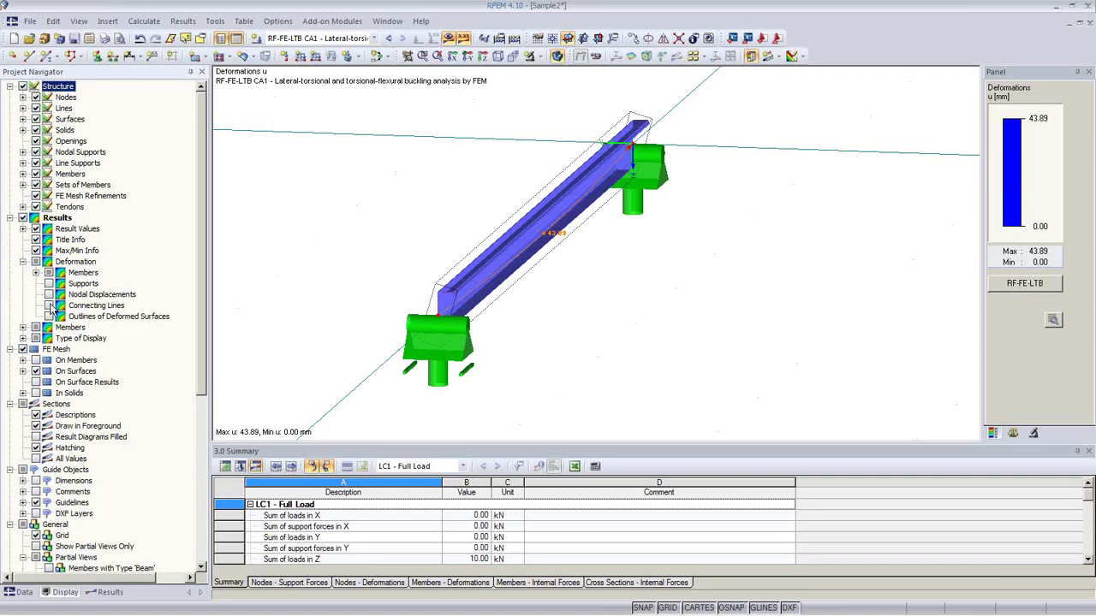
{"action": "left_click", "coordinate": [36, 272]}
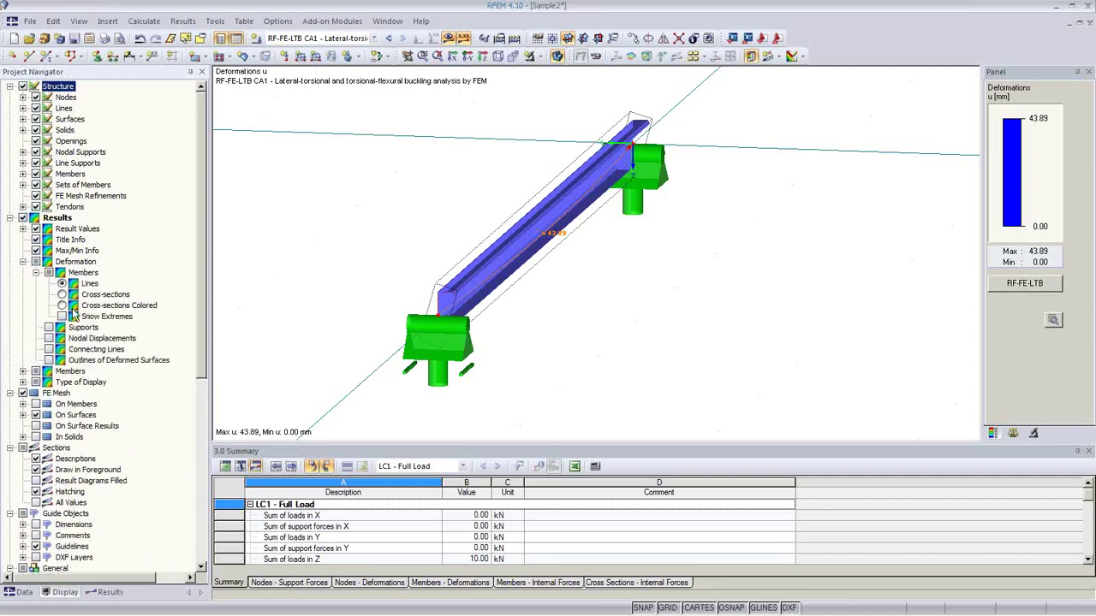
{"action": "left_click", "coordinate": [62, 306]}
{"action": "middle_click_drag", "start_coordinate": [529, 311], "coordinate": [792, 293]}
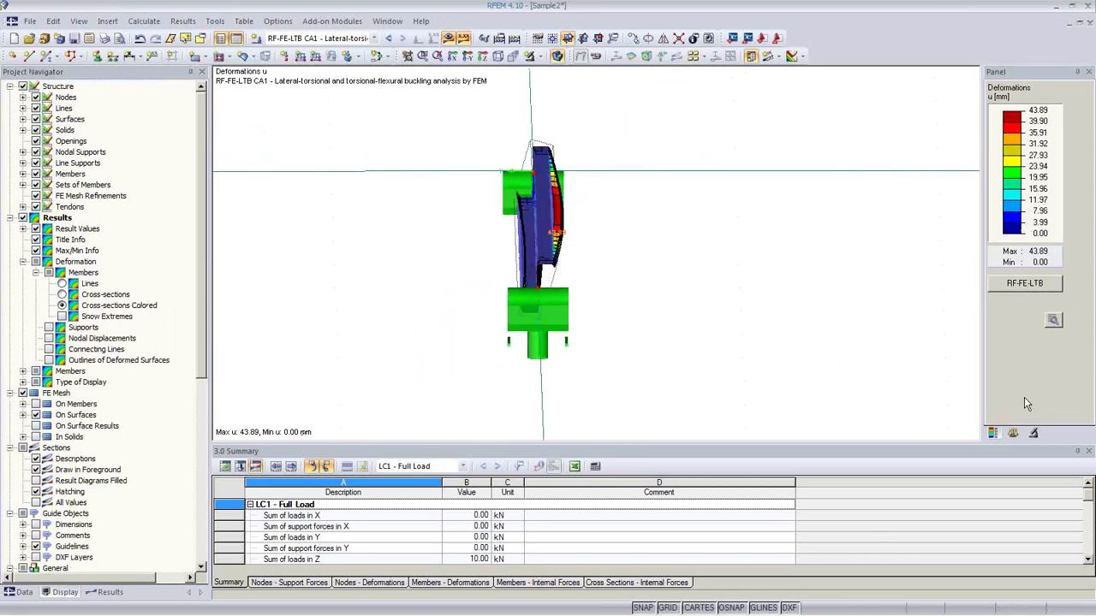
Step: Set the deformation display factor to 8 and inspect the purlin's lateral displacement and twisting from several angles
{"action": "left_click", "coordinate": [1012, 432]}
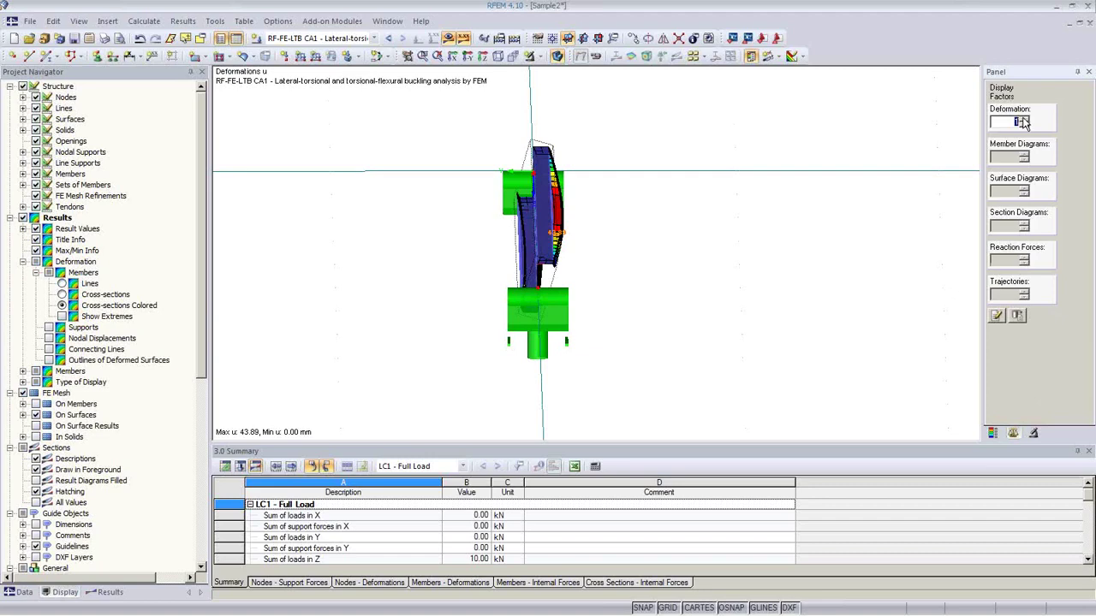
{"action": "left_click", "coordinate": [1024, 119]}
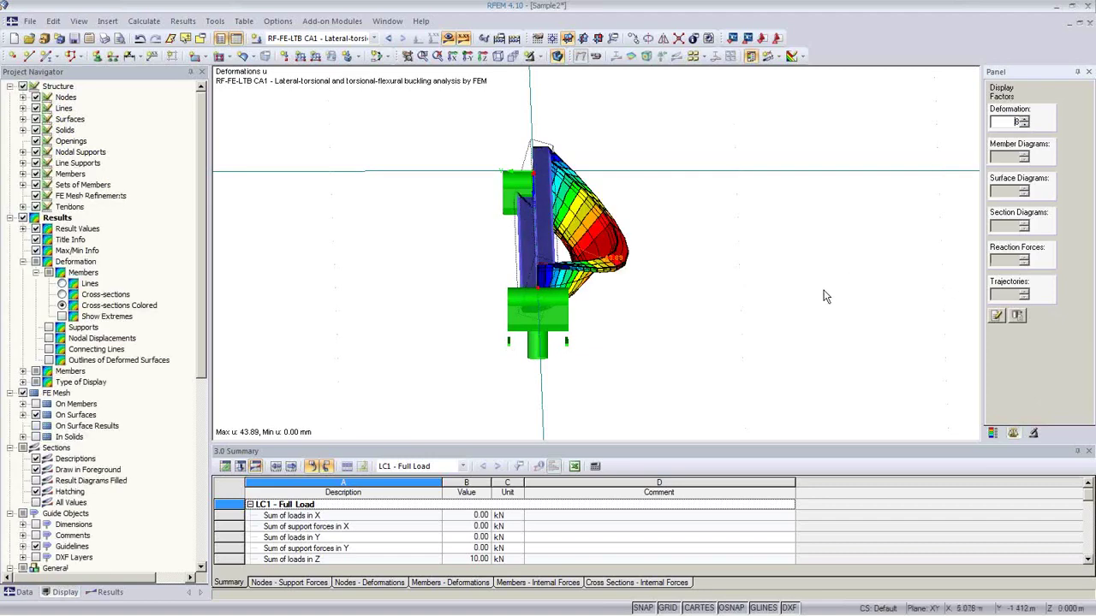
{"action": "middle_click_drag", "start_coordinate": [825, 297], "coordinate": [715, 257], "text": "ctrl"}
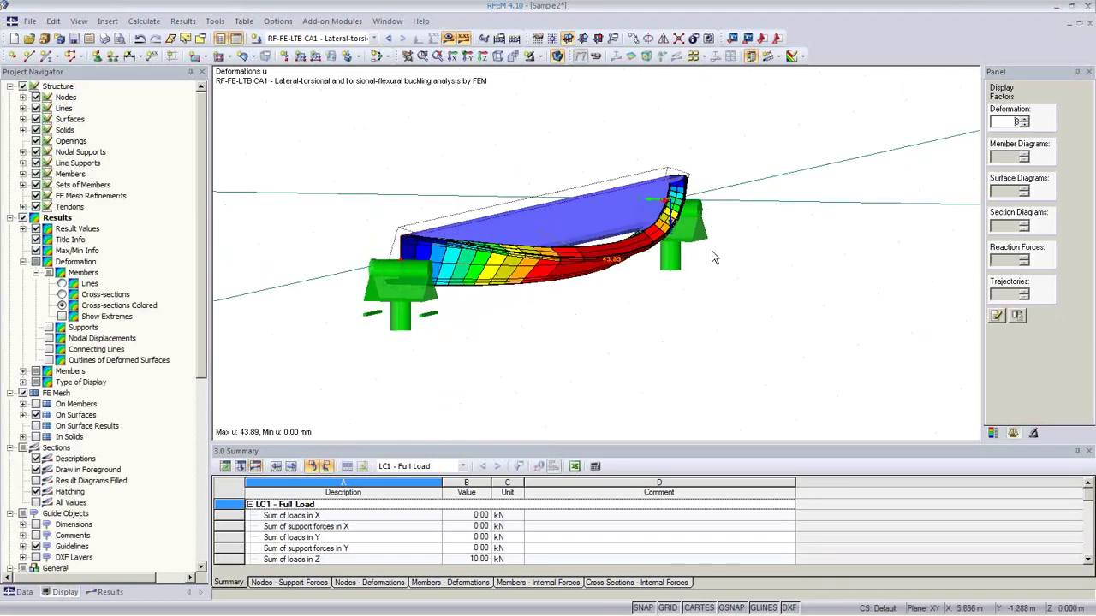
{"action": "middle_click_drag", "start_coordinate": [400, 291], "coordinate": [486, 349], "text": "ctrl"}
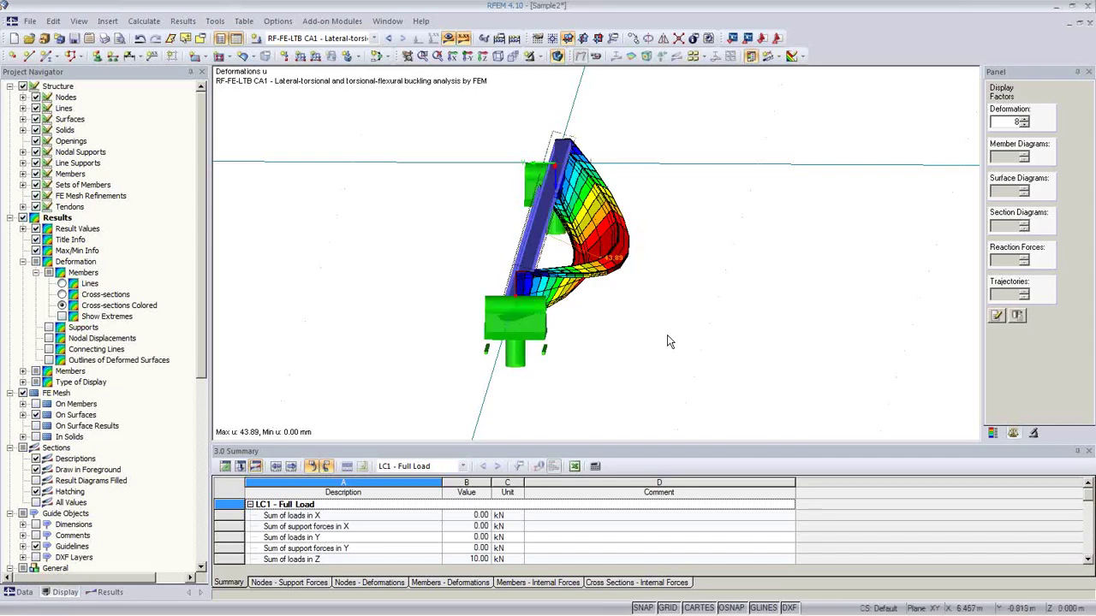
{"action": "middle_click_drag", "start_coordinate": [669, 341], "coordinate": [615, 316], "text": "ctrl"}
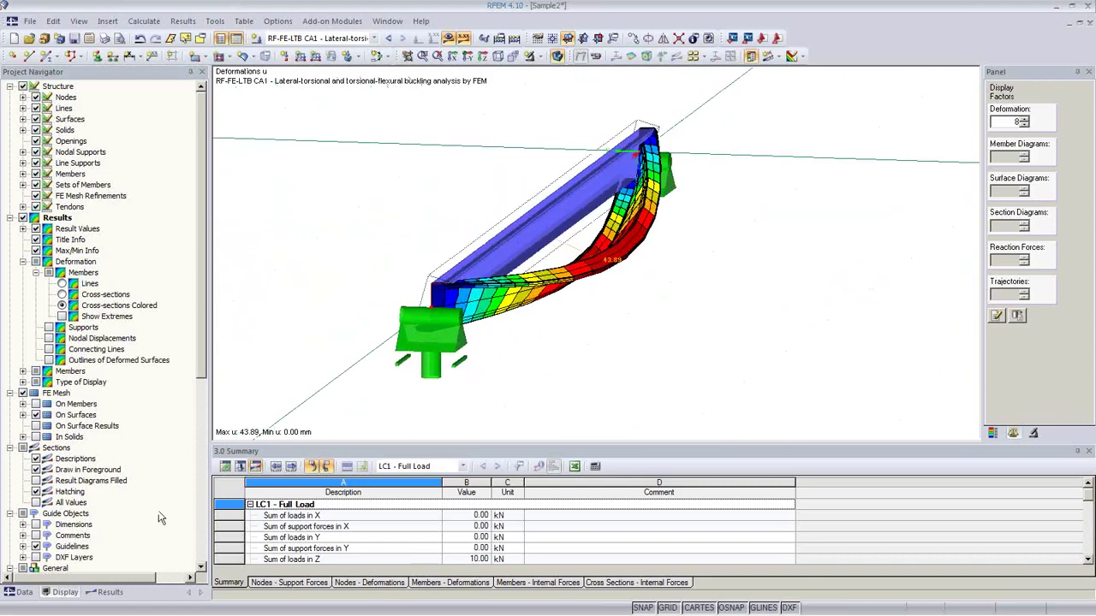
Step: Examine the governing internal force diagrams for N, V-u and V-v and the torsional moment M-T
{"action": "left_click", "coordinate": [115, 593]}
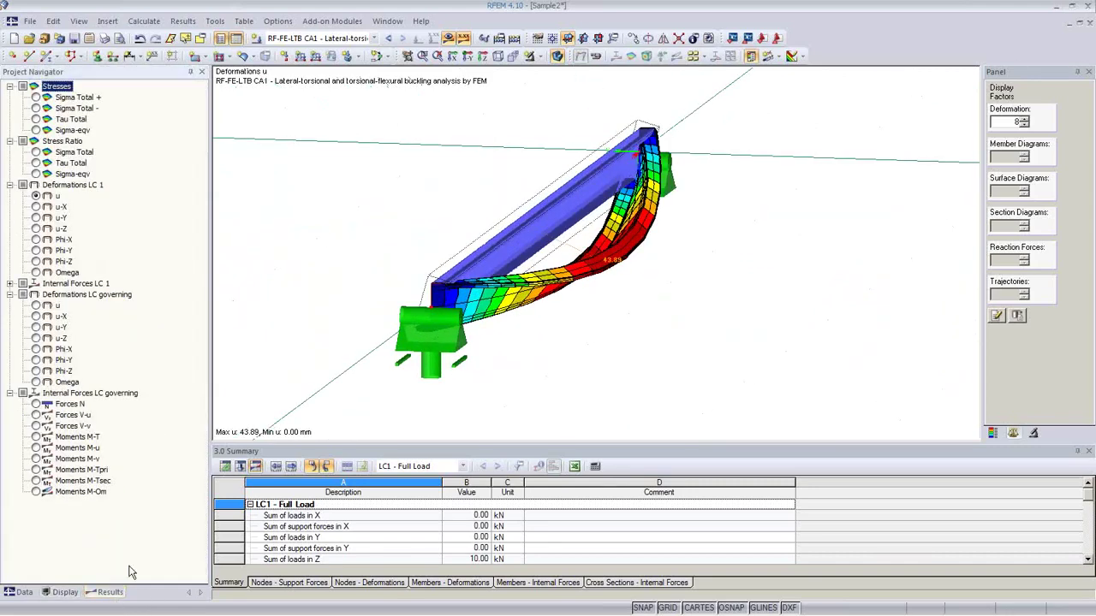
{"action": "left_click", "coordinate": [36, 404]}
{"action": "middle_click_drag", "start_coordinate": [533, 379], "coordinate": [444, 320], "text": "ctrl"}
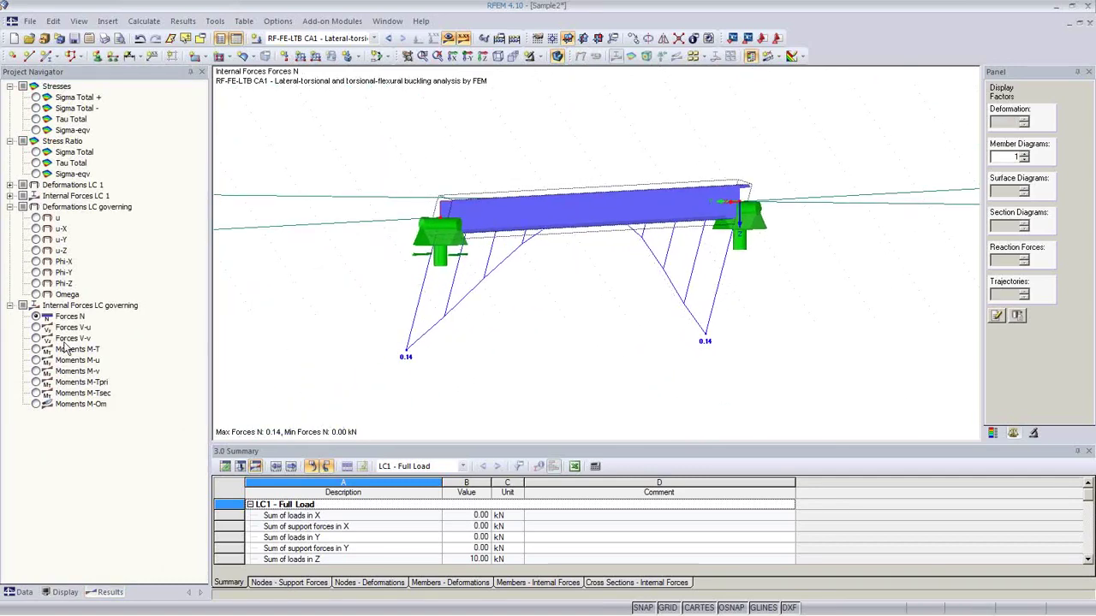
{"action": "left_click", "coordinate": [36, 328]}
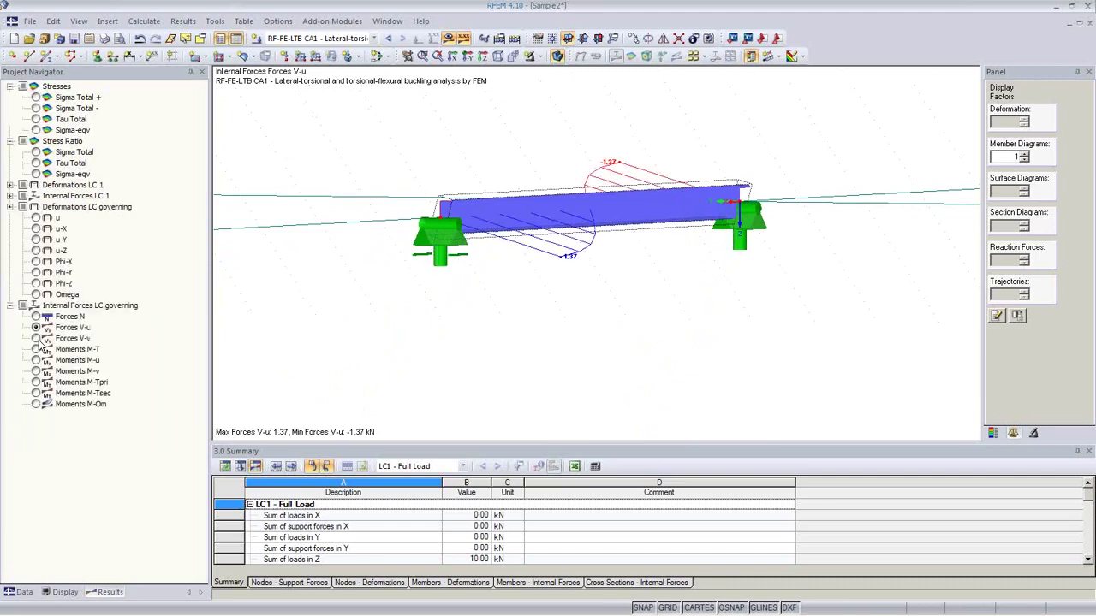
{"action": "left_click", "coordinate": [37, 338]}
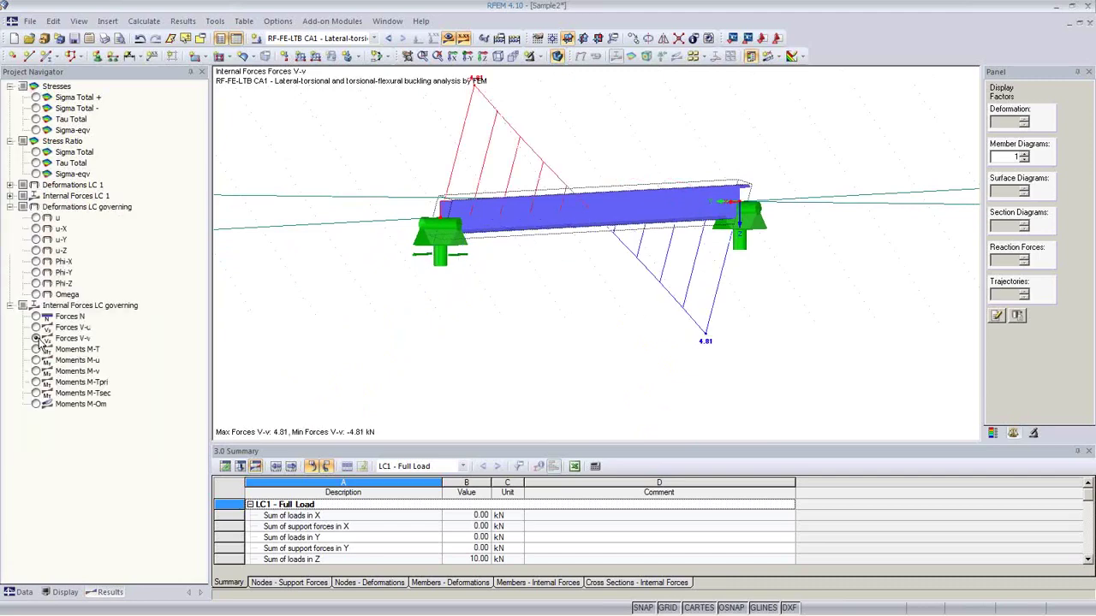
{"action": "left_click", "coordinate": [36, 349]}
{"action": "middle_click_drag", "start_coordinate": [594, 323], "coordinate": [796, 333], "text": "ctrl"}
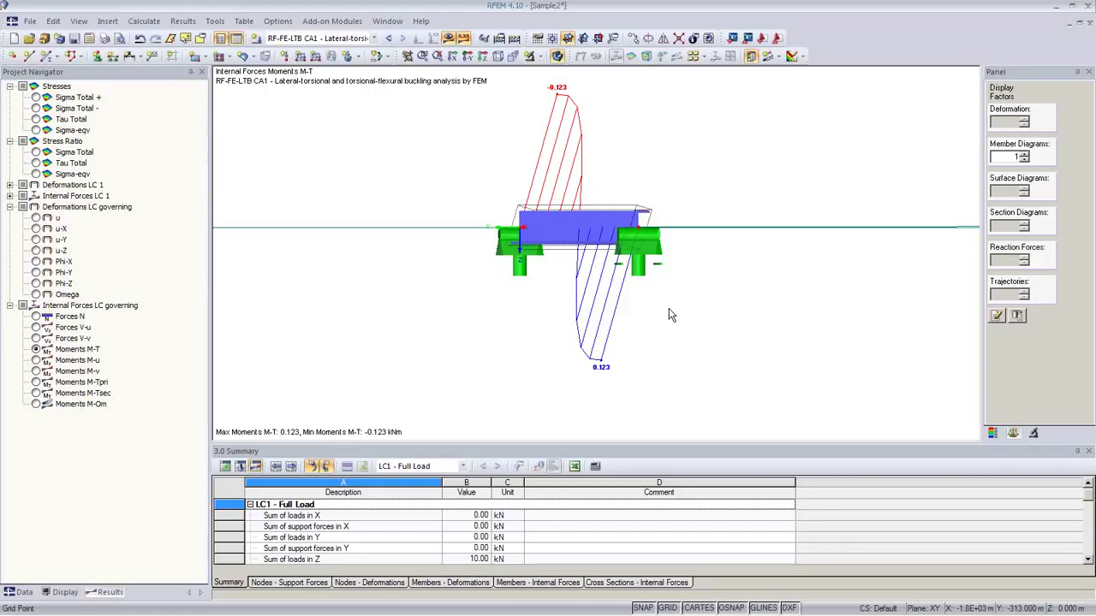
{"action": "middle_click_drag", "start_coordinate": [604, 309], "coordinate": [550, 350], "text": "ctrl"}
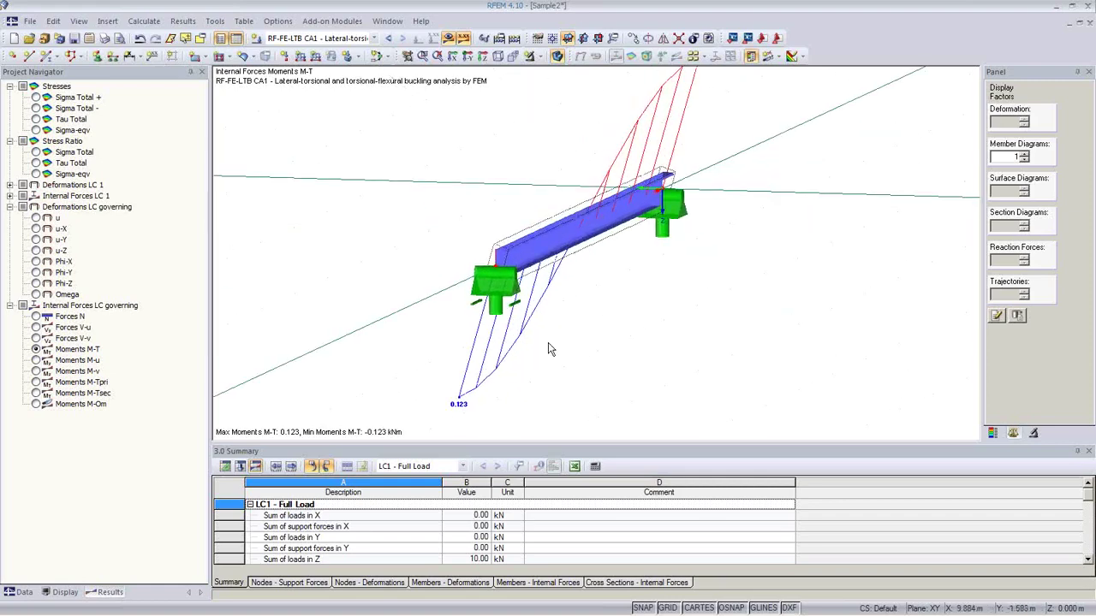
Step: Examine the governing moment diagrams M-u, M-v, M-Tpri, M-Tsec and the warping moment M-Om
{"action": "left_click", "coordinate": [36, 360]}
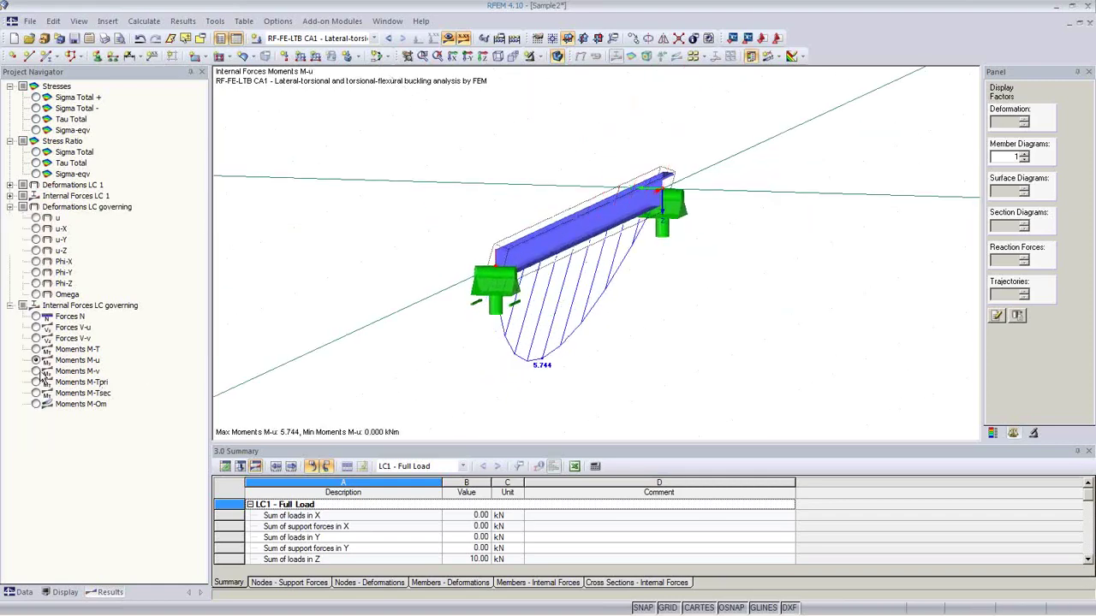
{"action": "left_click", "coordinate": [37, 372]}
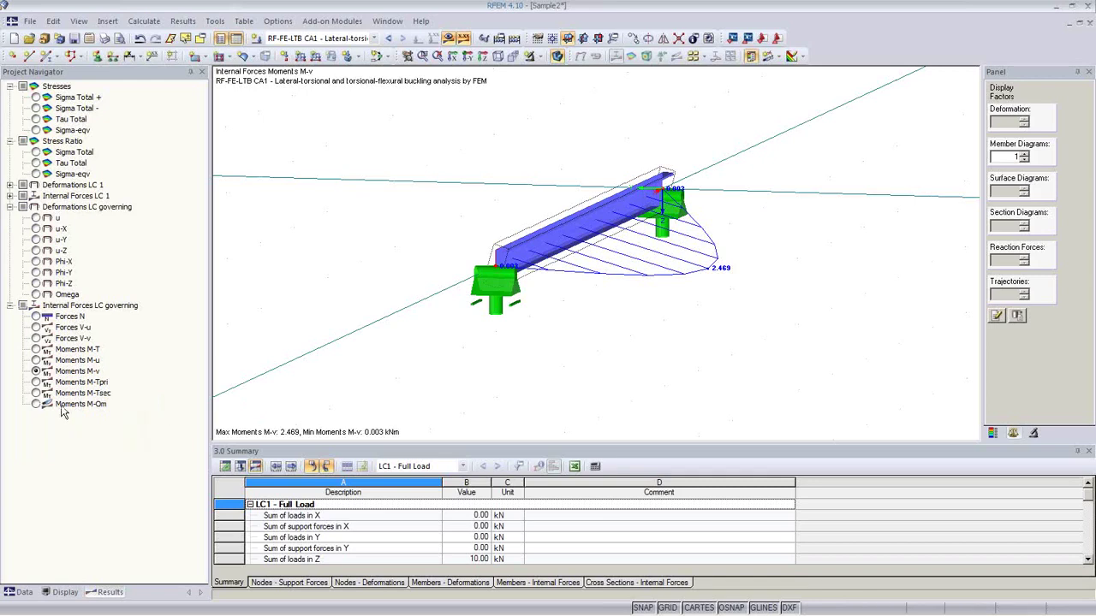
{"action": "left_click", "coordinate": [36, 383]}
{"action": "left_click", "coordinate": [36, 392]}
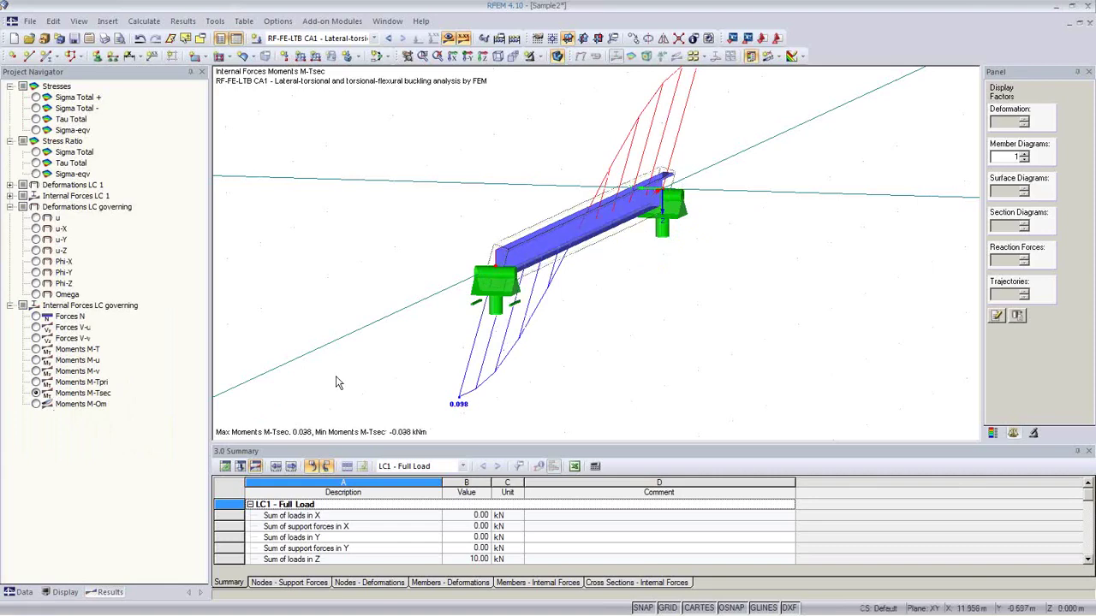
{"action": "left_click", "coordinate": [36, 404]}
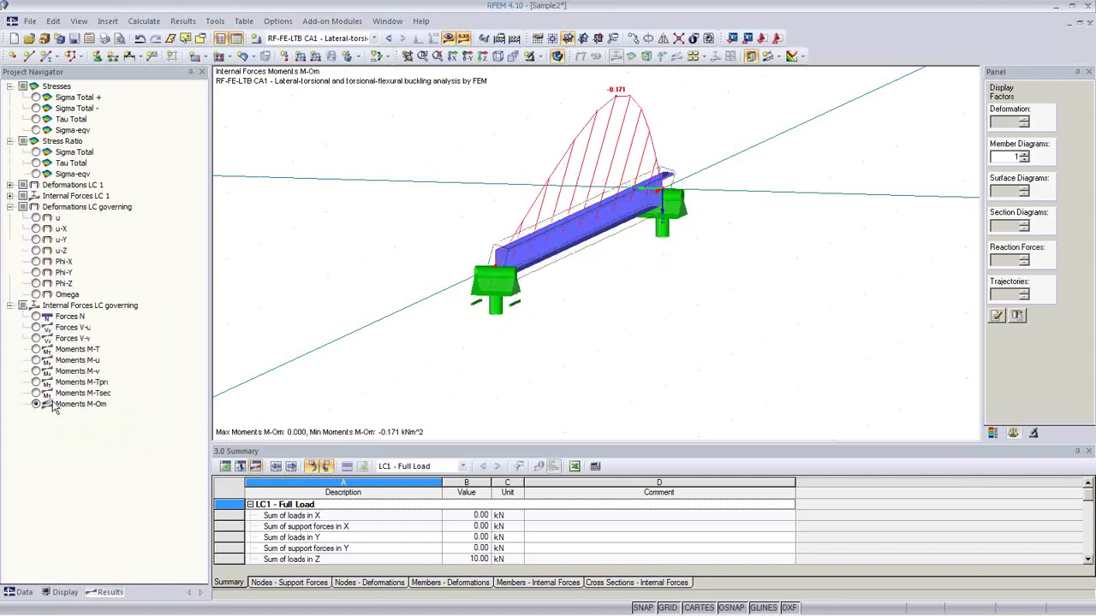
{"action": "middle_click_drag", "start_coordinate": [634, 330], "coordinate": [673, 340], "text": "ctrl"}
Step: Reopen the RF-FE-LTB input and set the LC1 member load's eccentricity to -3.77 and -12.06 cm by picking the upper flange's middle stress point
{"action": "left_click", "coordinate": [992, 434]}
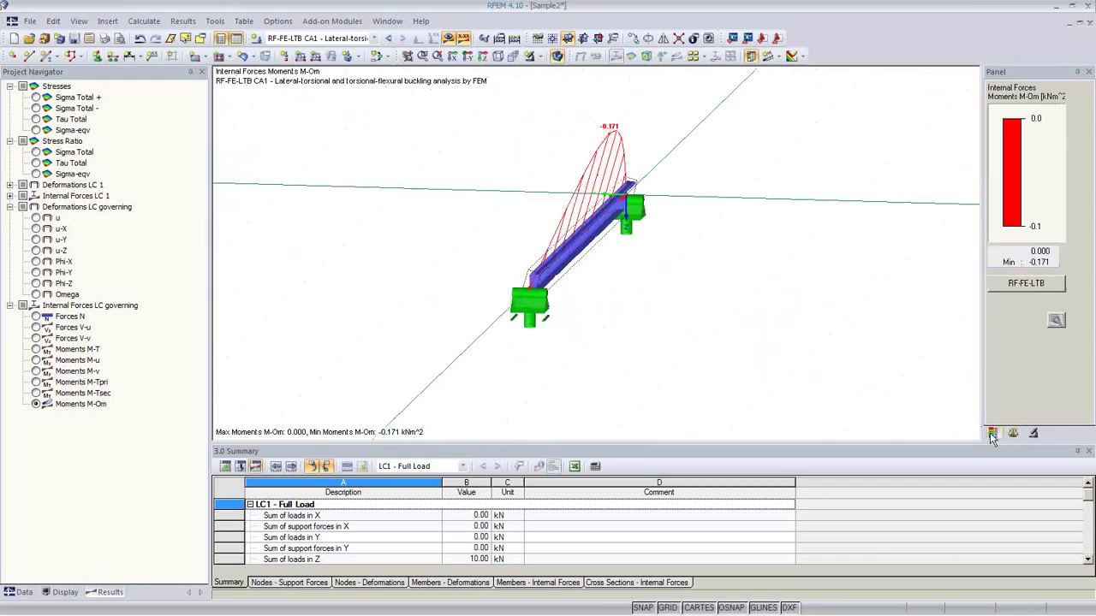
{"action": "left_click", "coordinate": [1017, 285]}
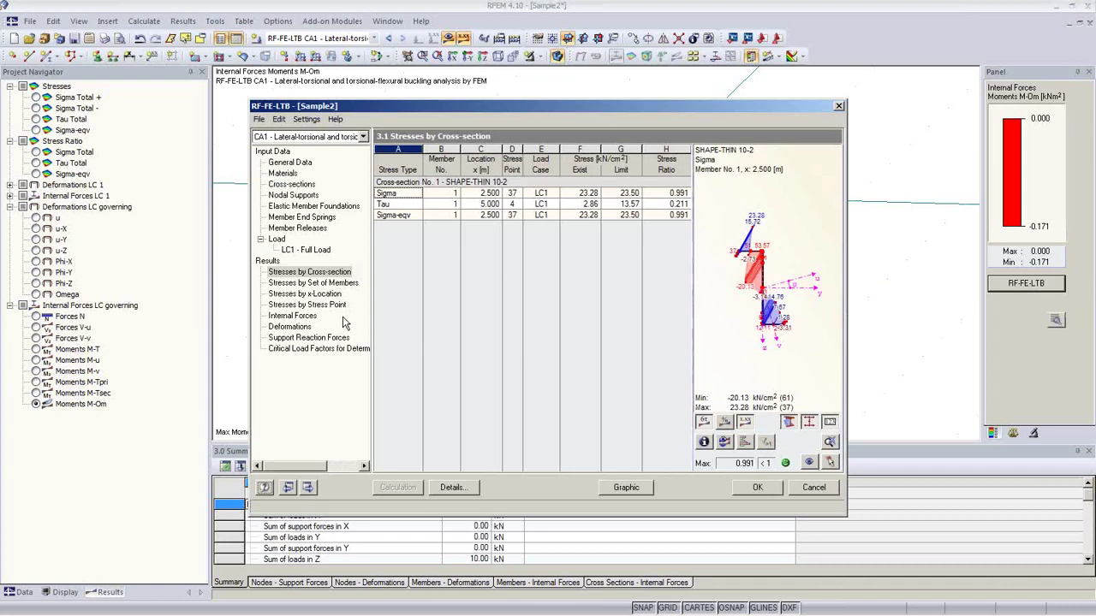
{"action": "left_click", "coordinate": [307, 250]}
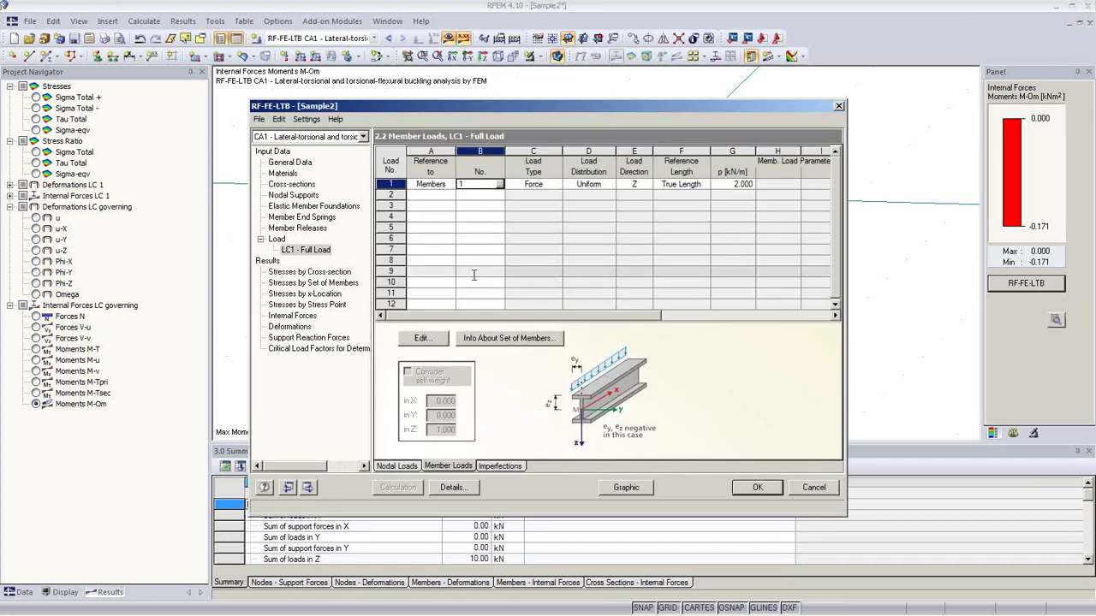
{"action": "key", "text": "Tab"}
{"action": "key", "text": "Tab"}
{"action": "key", "text": "Tab"}
{"action": "key", "text": "Tab"}
{"action": "key", "text": "Tab"}
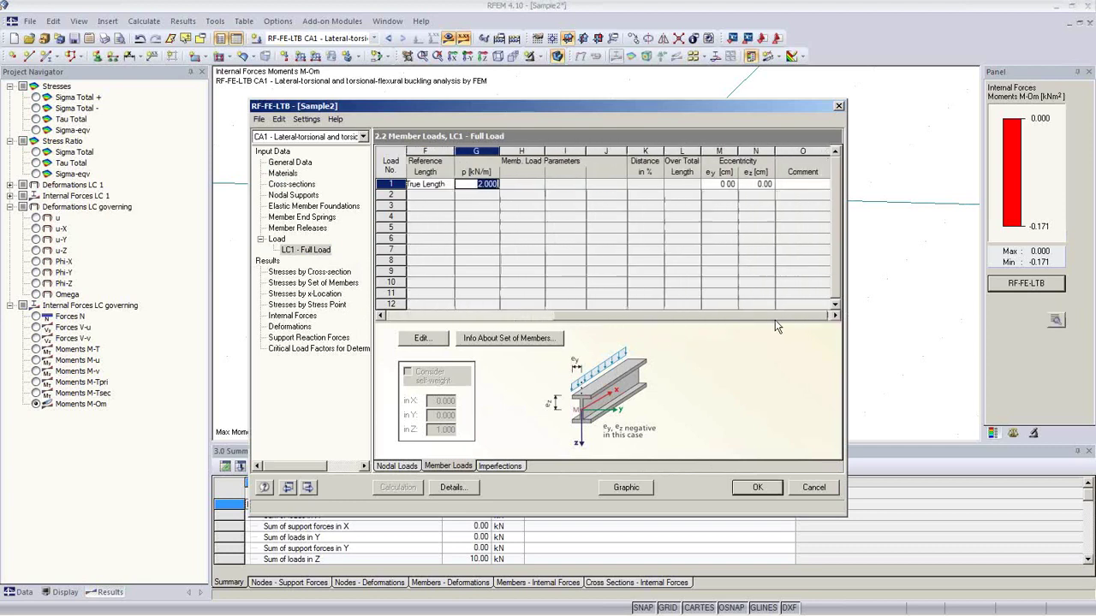
{"action": "left_click", "coordinate": [760, 185]}
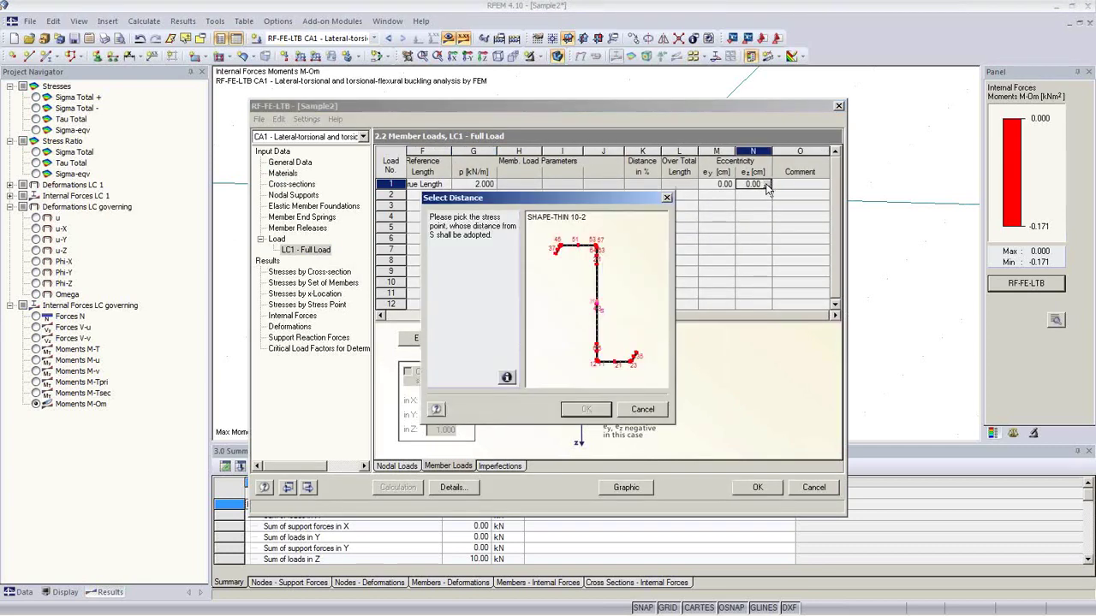
{"action": "left_click", "coordinate": [766, 184]}
{"action": "left_click", "coordinate": [576, 243]}
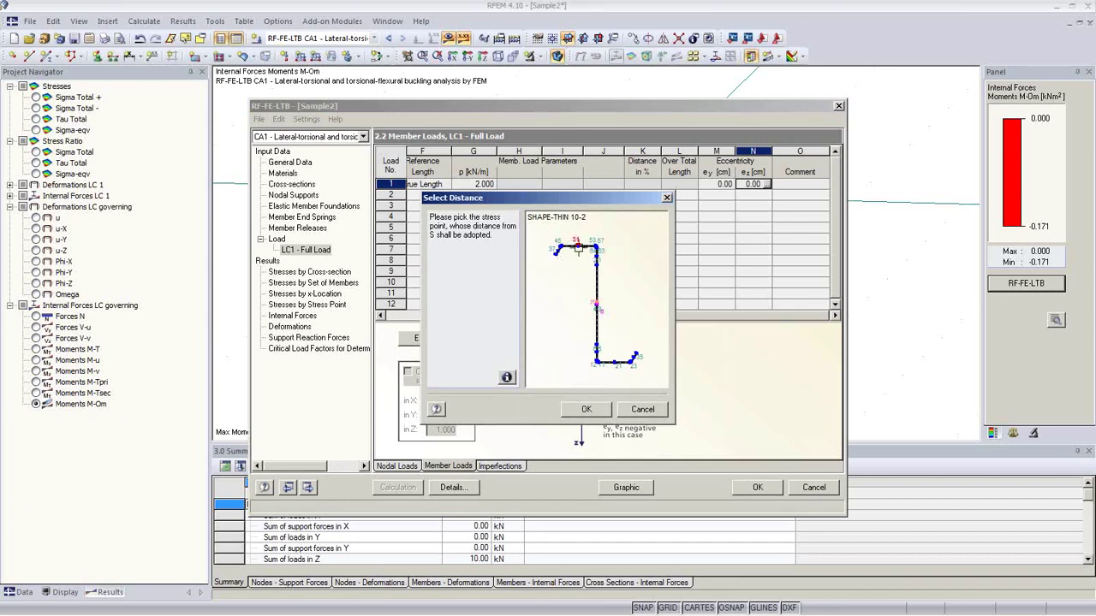
{"action": "left_click", "coordinate": [587, 410]}
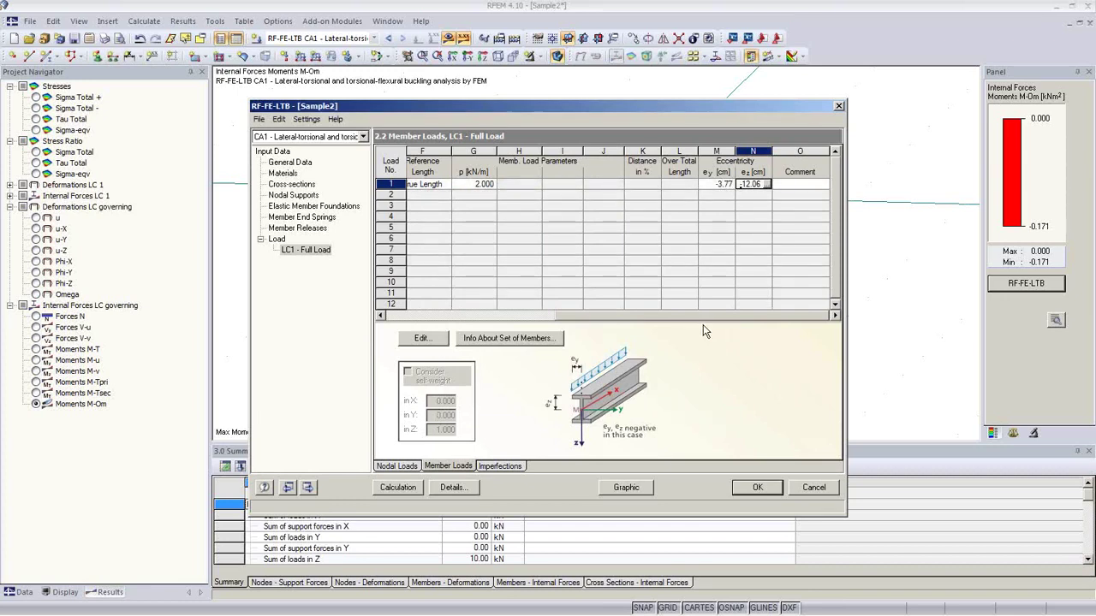
Step: Rerun the RF-FE-LTB calculation with the eccentric load and check the stress ratios and critical load factor
{"action": "left_click", "coordinate": [398, 487]}
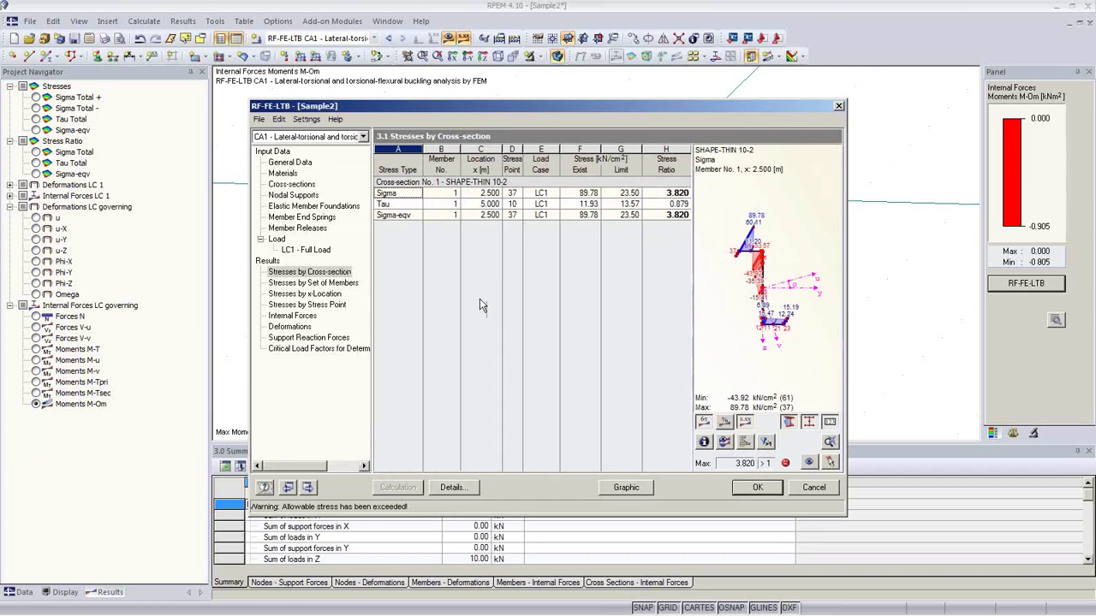
{"action": "left_click", "coordinate": [334, 348]}
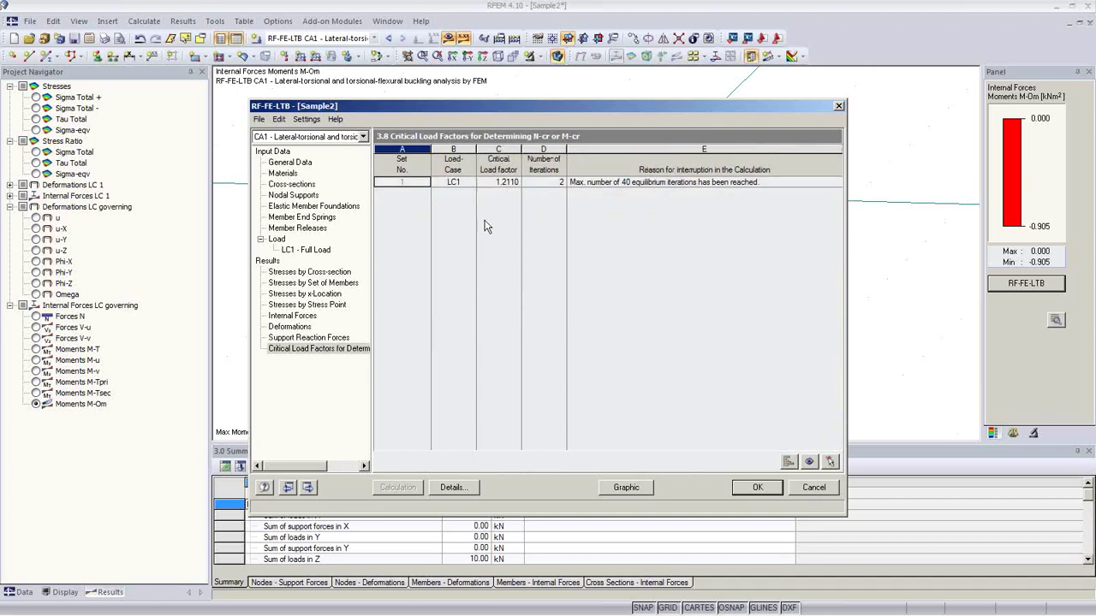
Step: Check the LC1 member load eccentricity and add an elastic member foundation for set of members 1
{"action": "left_click", "coordinate": [304, 249]}
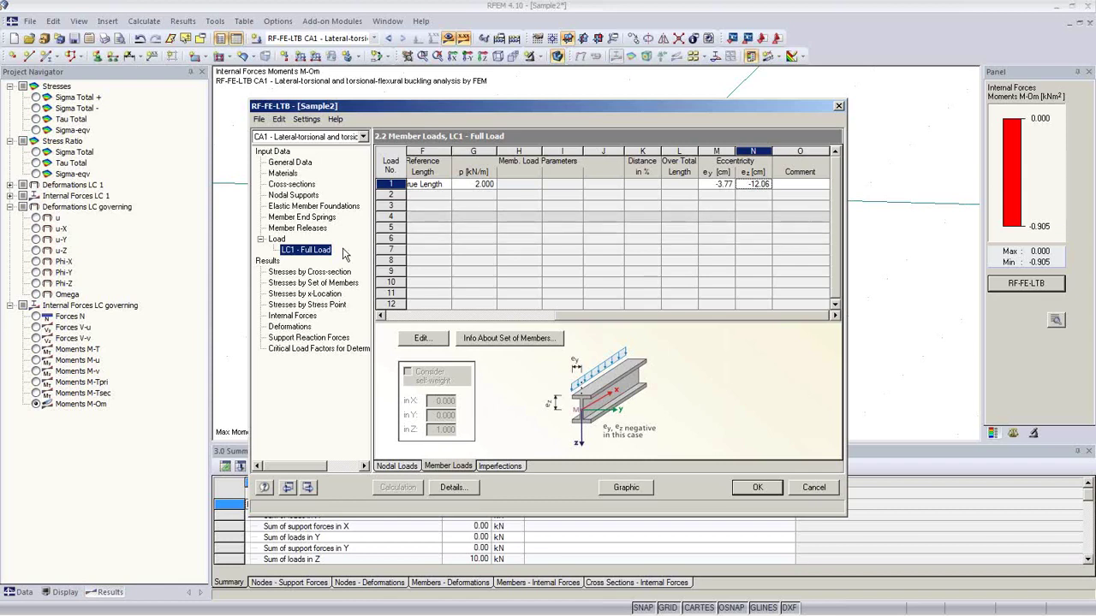
{"action": "left_click", "coordinate": [314, 210]}
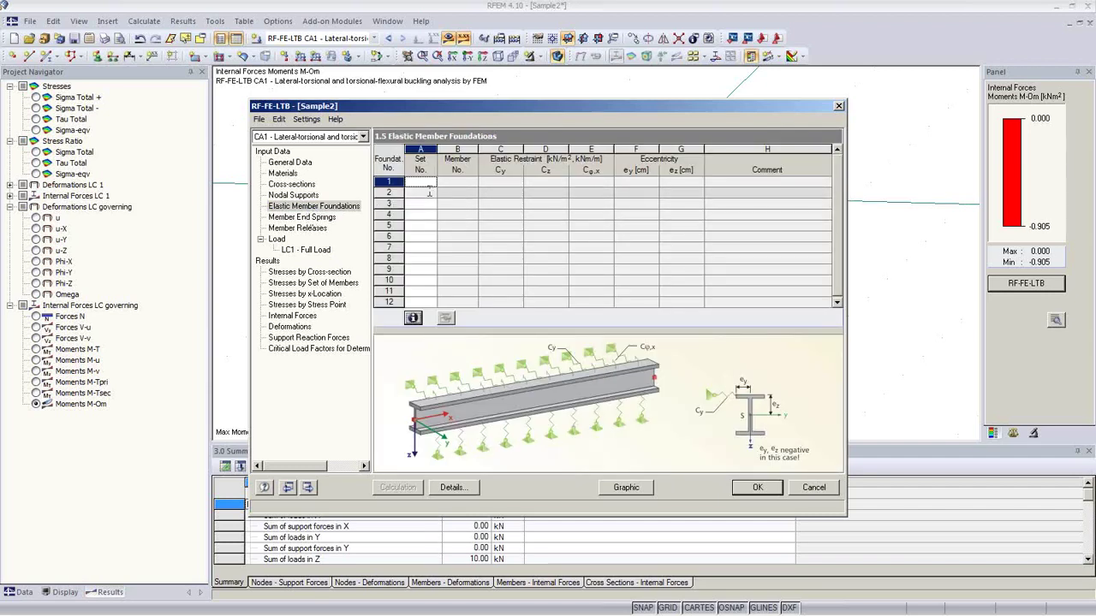
{"action": "left_click", "coordinate": [424, 182]}
{"action": "left_click", "coordinate": [432, 182]}
{"action": "left_click", "coordinate": [420, 193]}
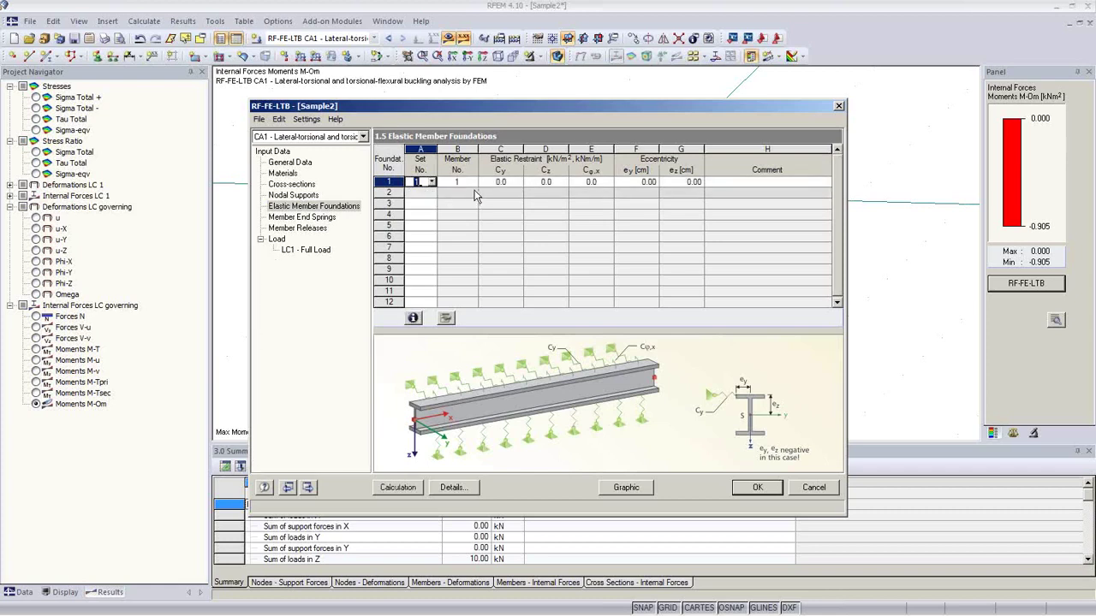
{"action": "left_click", "coordinate": [618, 180]}
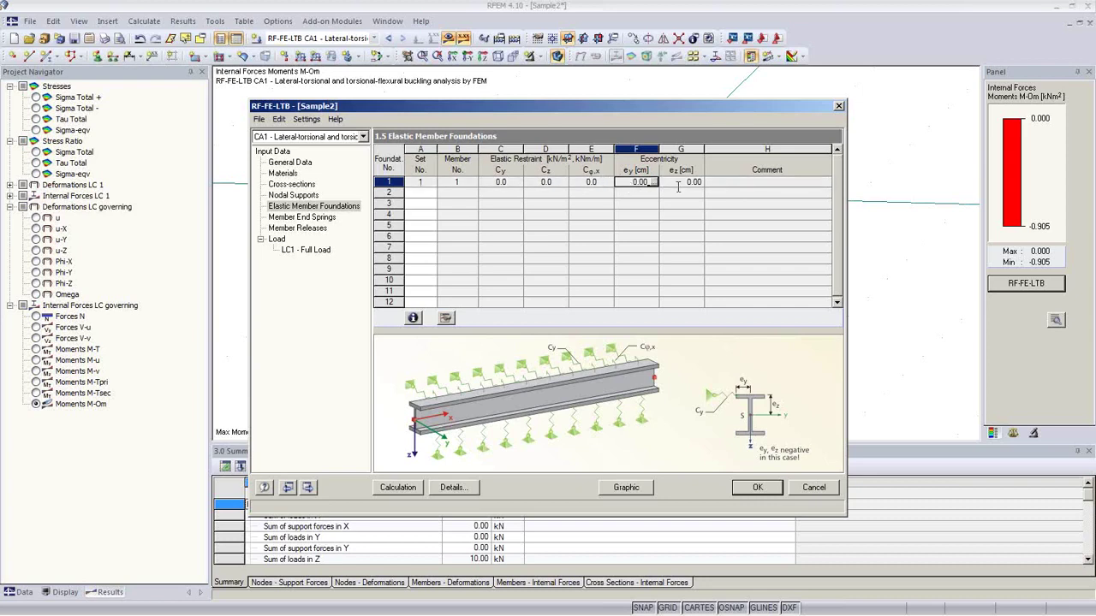
Step: Calculate the foundation's springs from a tension field without lateral restraint, using shear panel length 20 m and beam spacing 1.5 m
{"action": "left_click", "coordinate": [445, 320]}
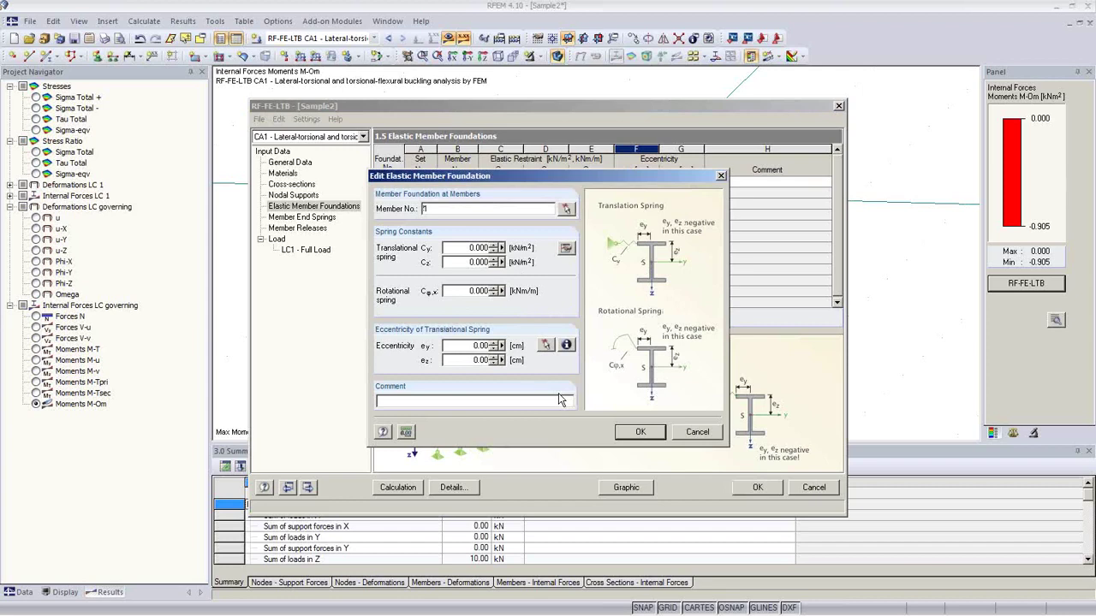
{"action": "left_click", "coordinate": [569, 251]}
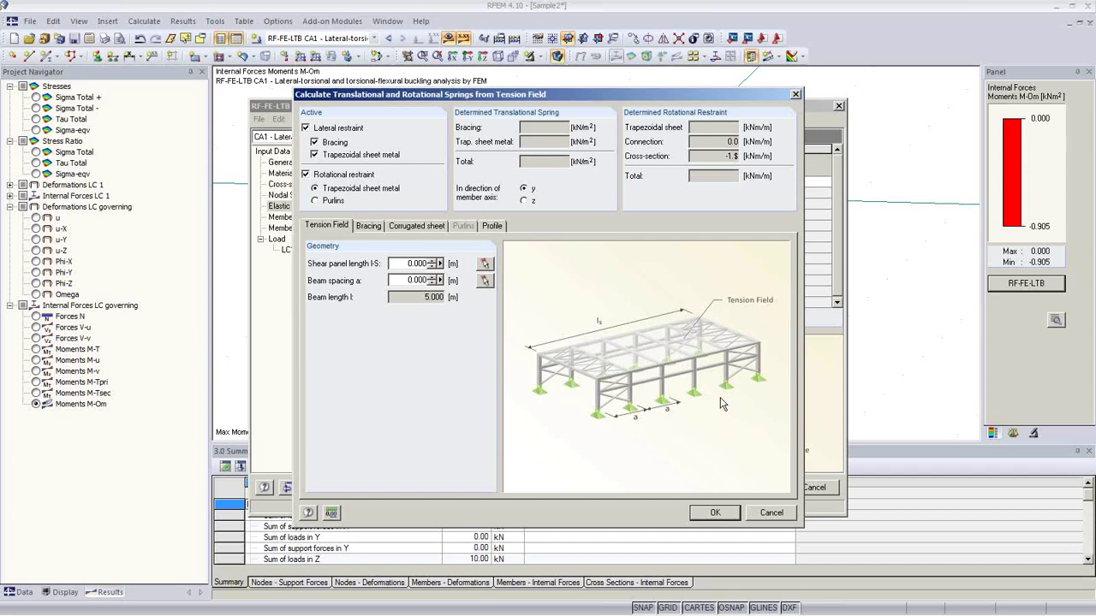
{"action": "left_click", "coordinate": [305, 127]}
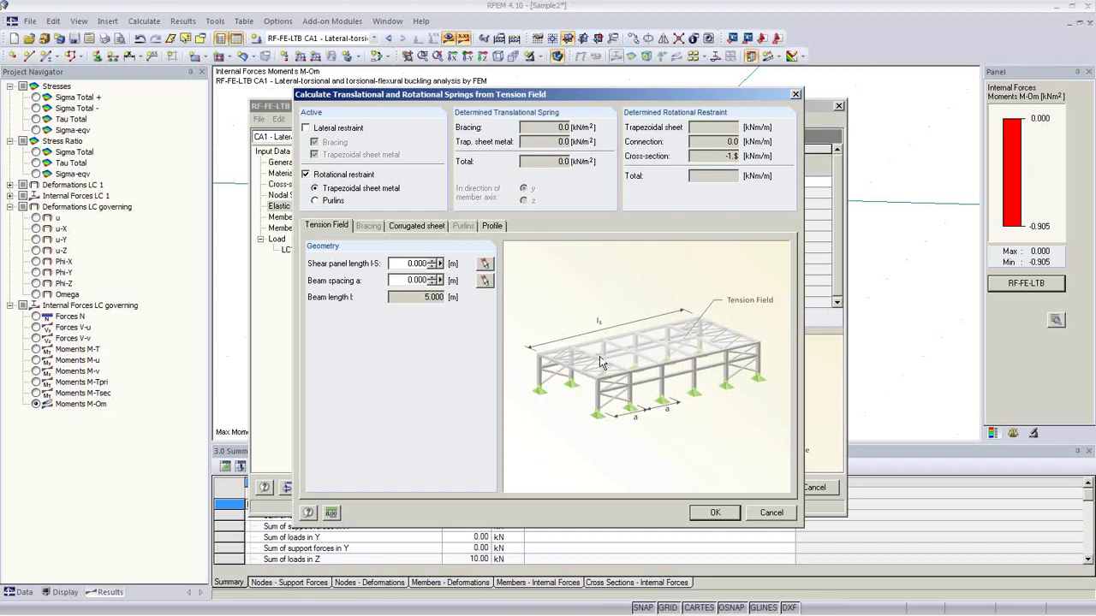
{"action": "left_click", "coordinate": [485, 264]}
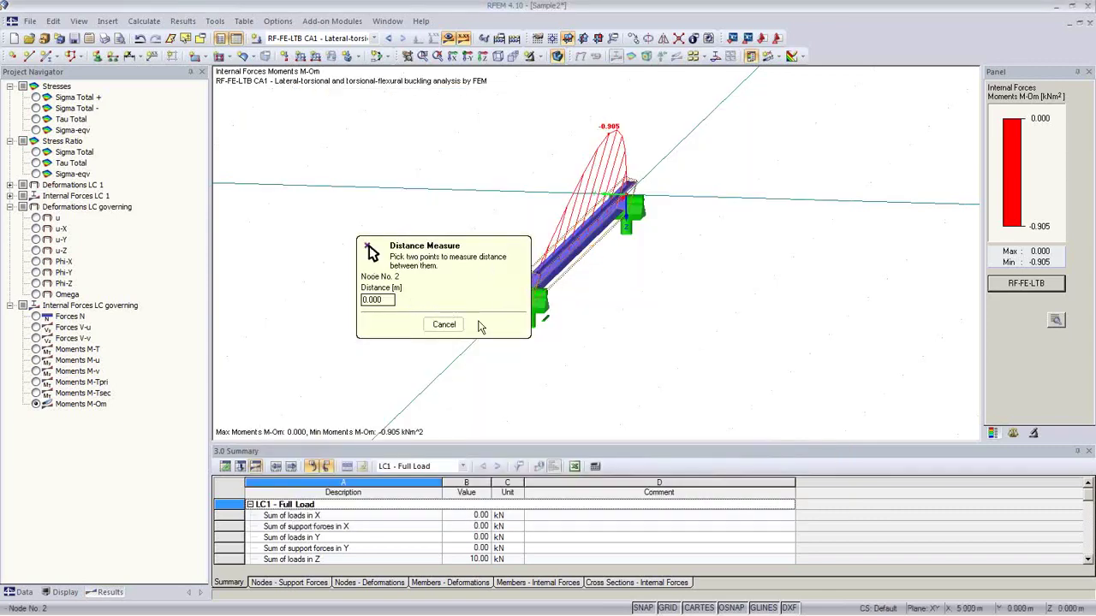
{"action": "left_click", "coordinate": [443, 324]}
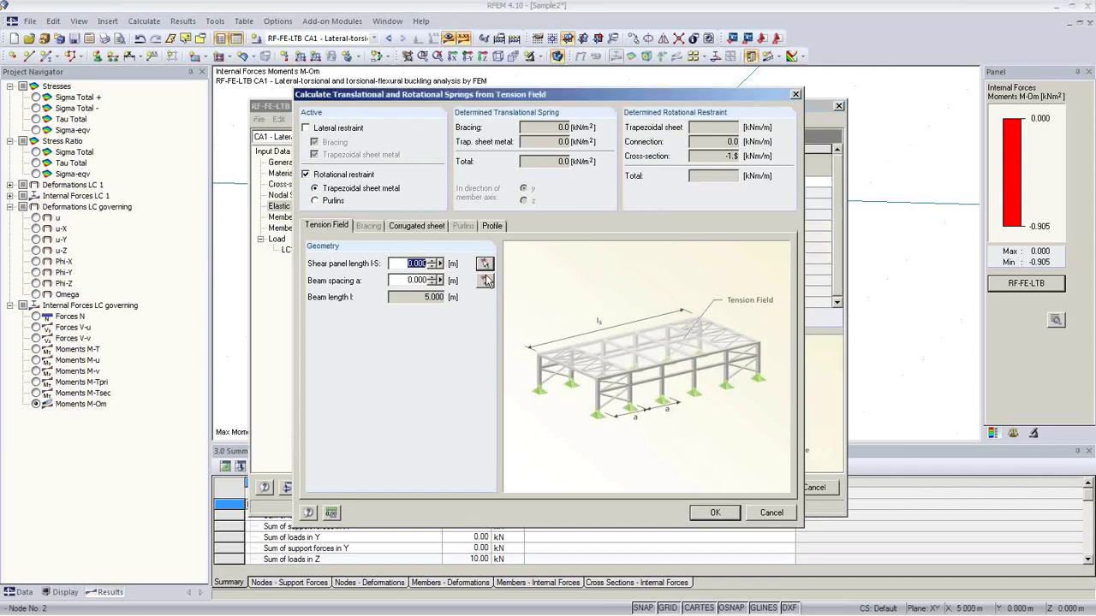
{"action": "type", "text": "1"}
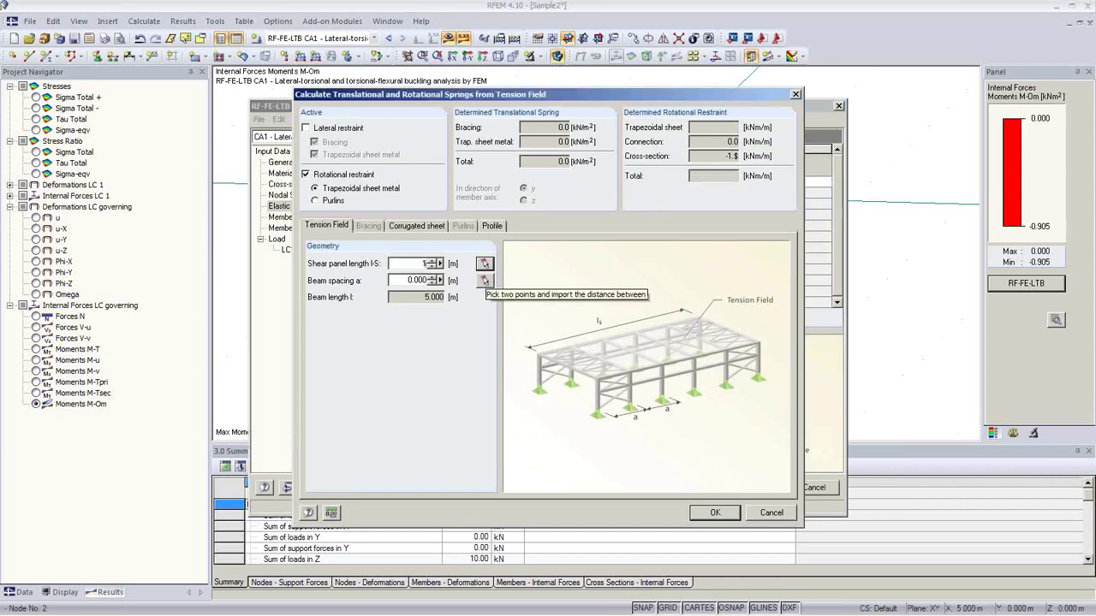
{"action": "type", "text": "0"}
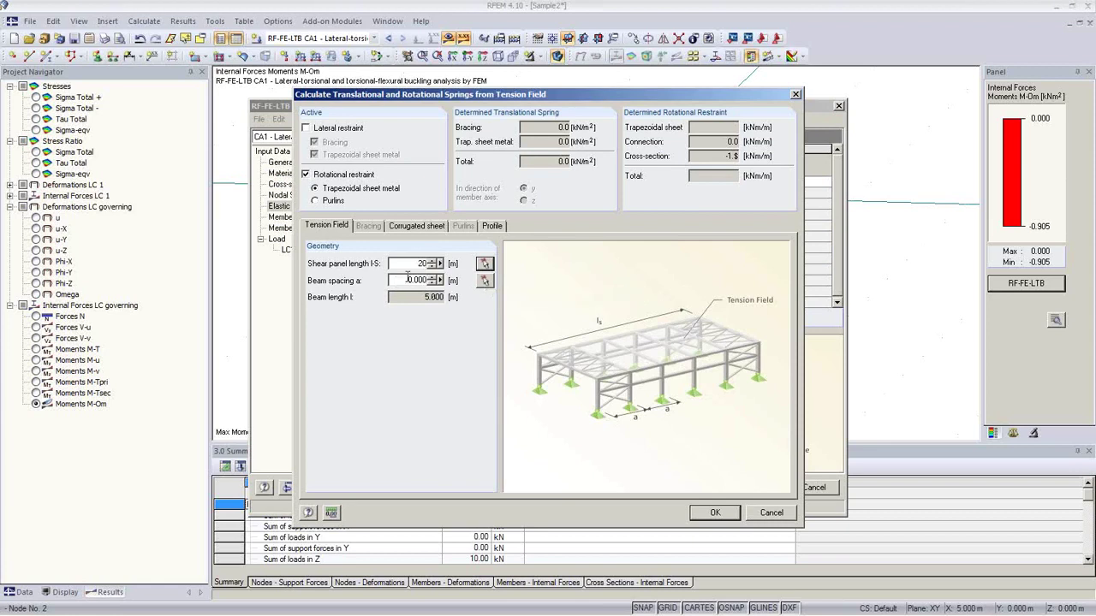
{"action": "key", "text": "Tab"}
{"action": "type", "text": "1.5"}
Step: Assign the Thyssen corrugated sheet TBS T 135 - 1.00 in positive position as the profiled steel sheeting
{"action": "left_click", "coordinate": [417, 226]}
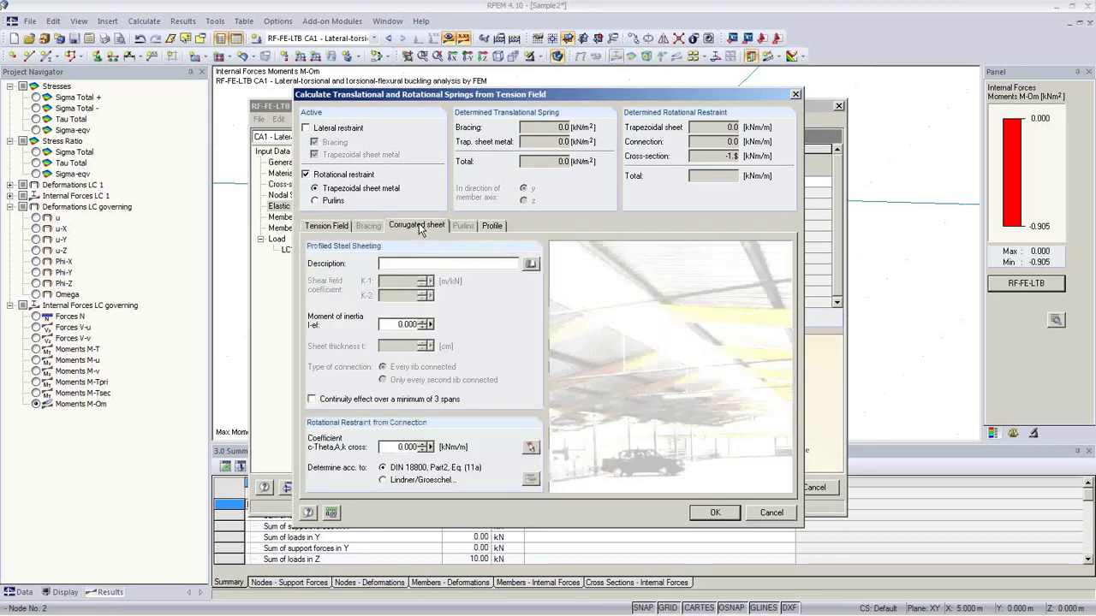
{"action": "left_click", "coordinate": [531, 264]}
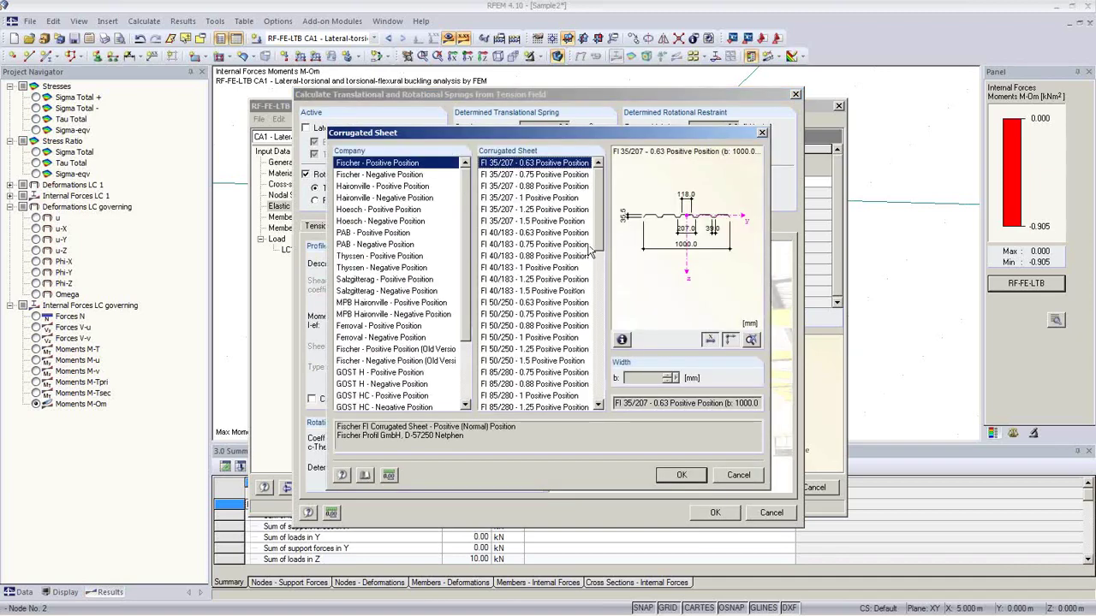
{"action": "left_click_drag", "start_coordinate": [597, 243], "coordinate": [600, 302]}
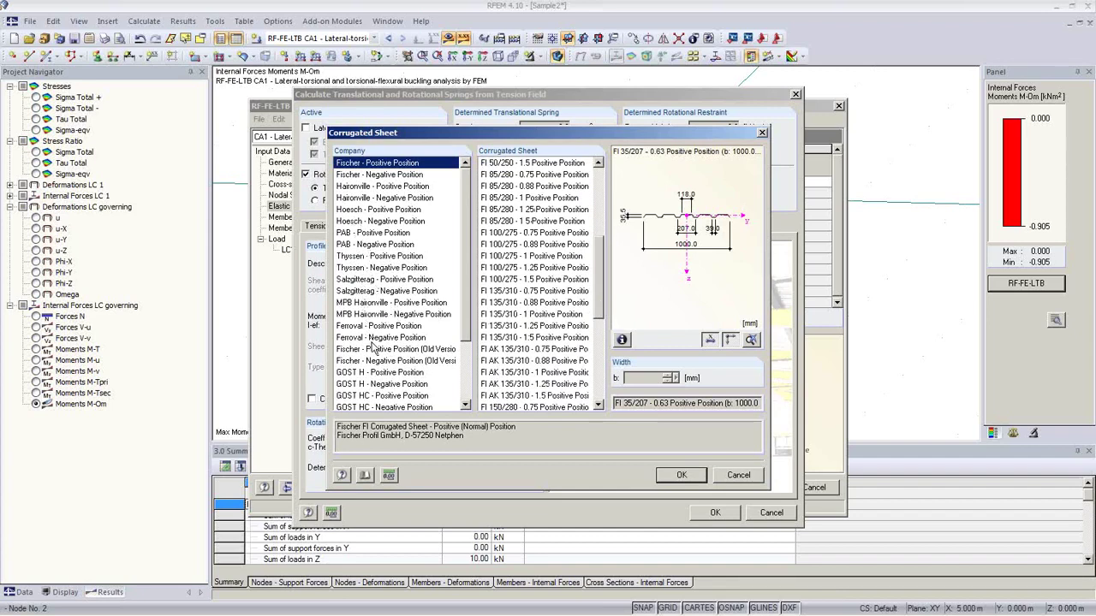
{"action": "left_click", "coordinate": [370, 256]}
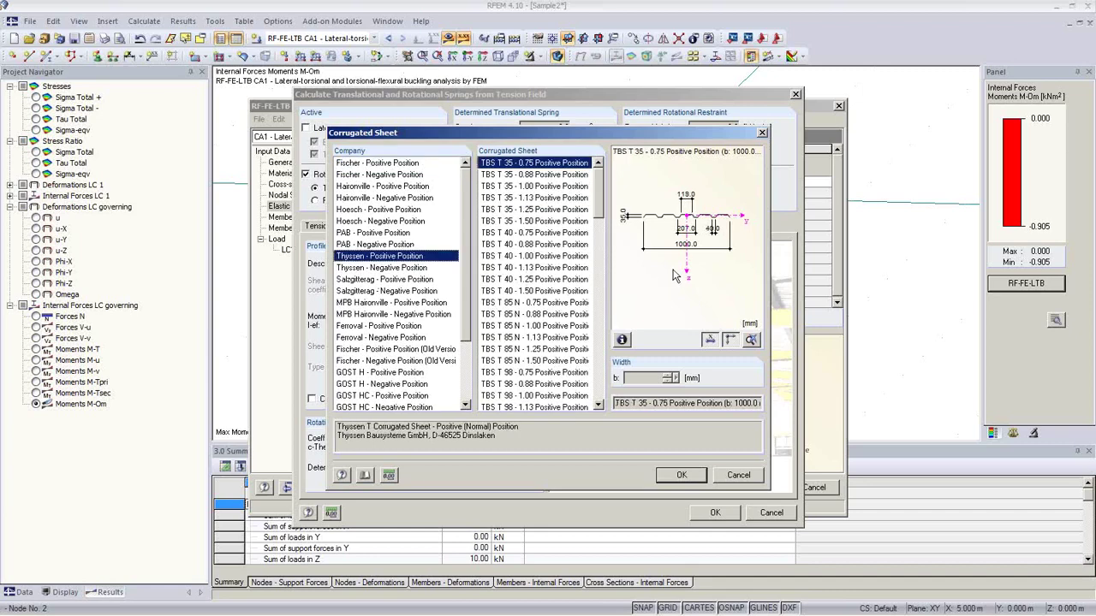
{"action": "left_click_drag", "start_coordinate": [600, 209], "coordinate": [604, 326]}
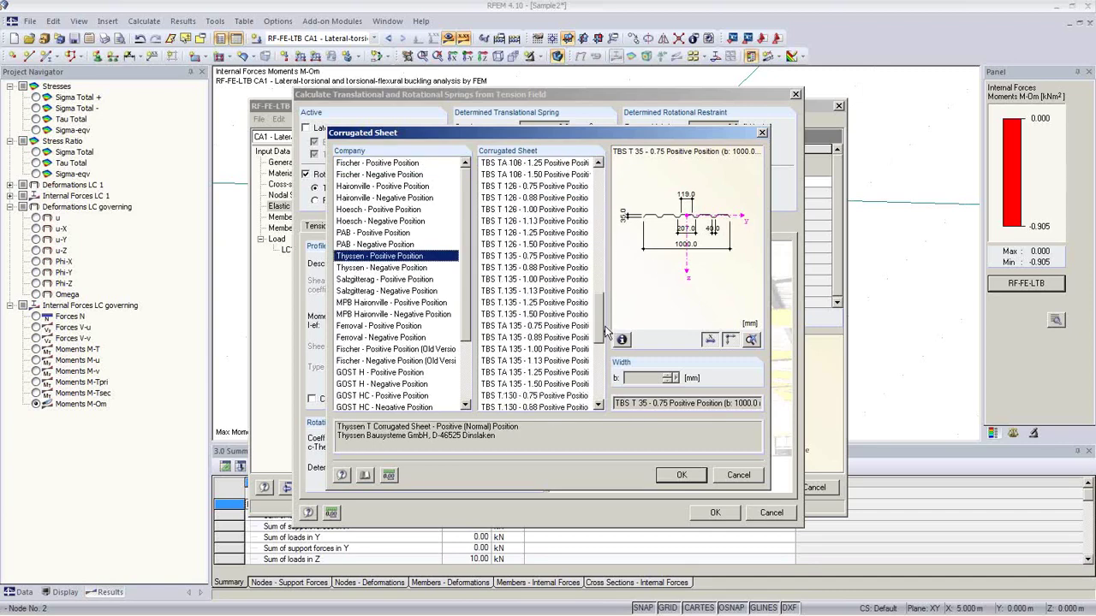
{"action": "left_click", "coordinate": [532, 283]}
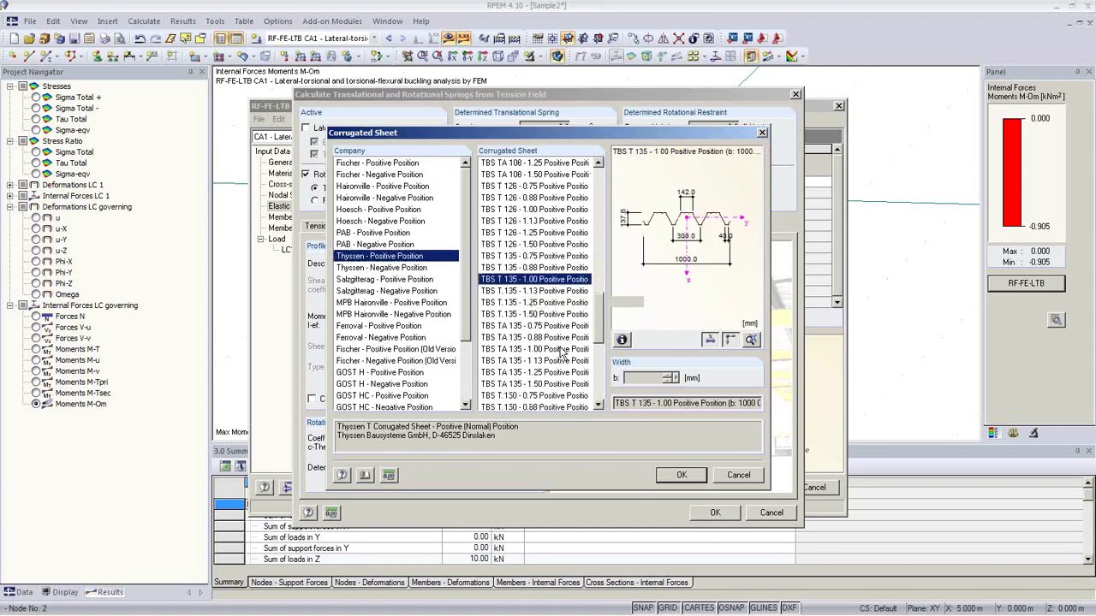
{"action": "left_click", "coordinate": [680, 475]}
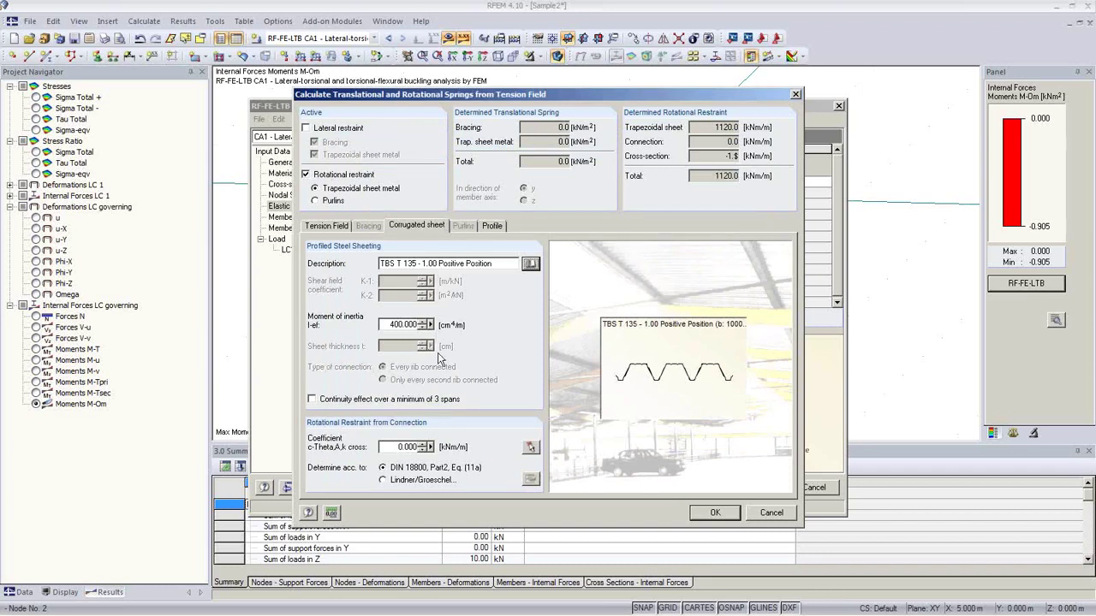
Step: Activate the continuity effect over a minimum of 3 spans and import the 5.2 kNm/m connection coefficient from row 1 of DIN 18800 Table 7
{"action": "left_click", "coordinate": [336, 403]}
{"action": "left_click", "coordinate": [531, 448]}
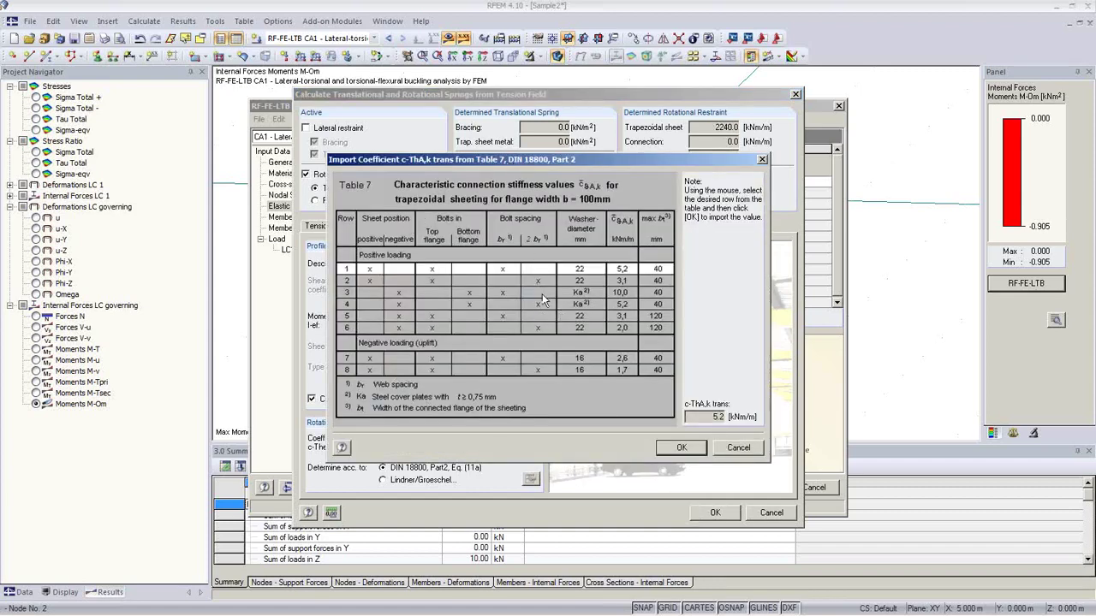
{"action": "left_click", "coordinate": [506, 282]}
{"action": "left_click", "coordinate": [500, 270]}
{"action": "left_click", "coordinate": [684, 449]}
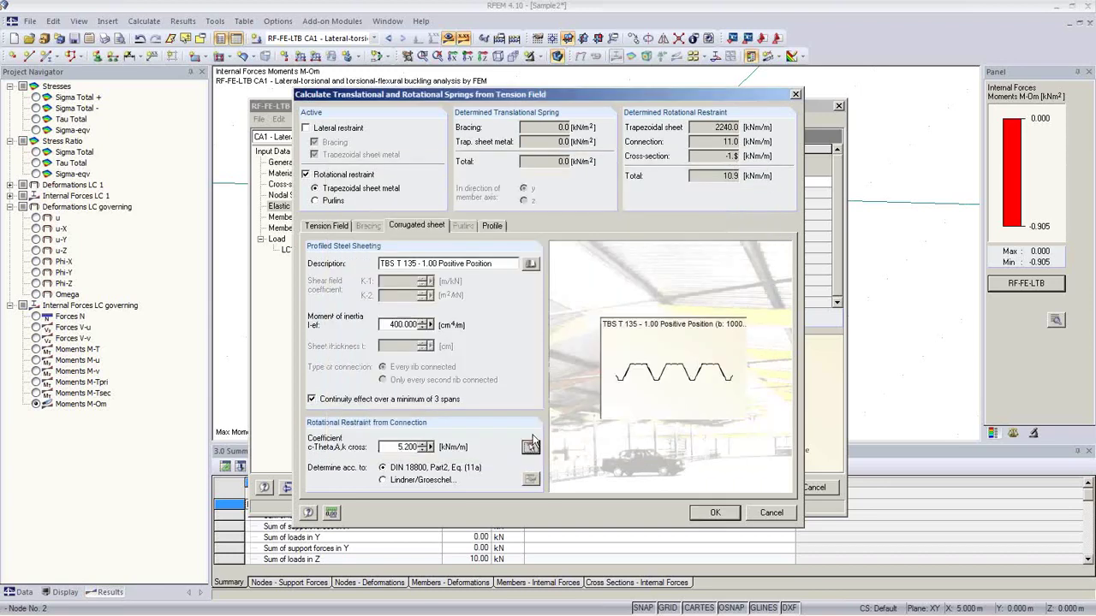
Step: Exclude the rotation restraint from cross-section deformation and apply the calculated rotational spring of 10.915 kNm/m to the member foundation
{"action": "left_click", "coordinate": [493, 228]}
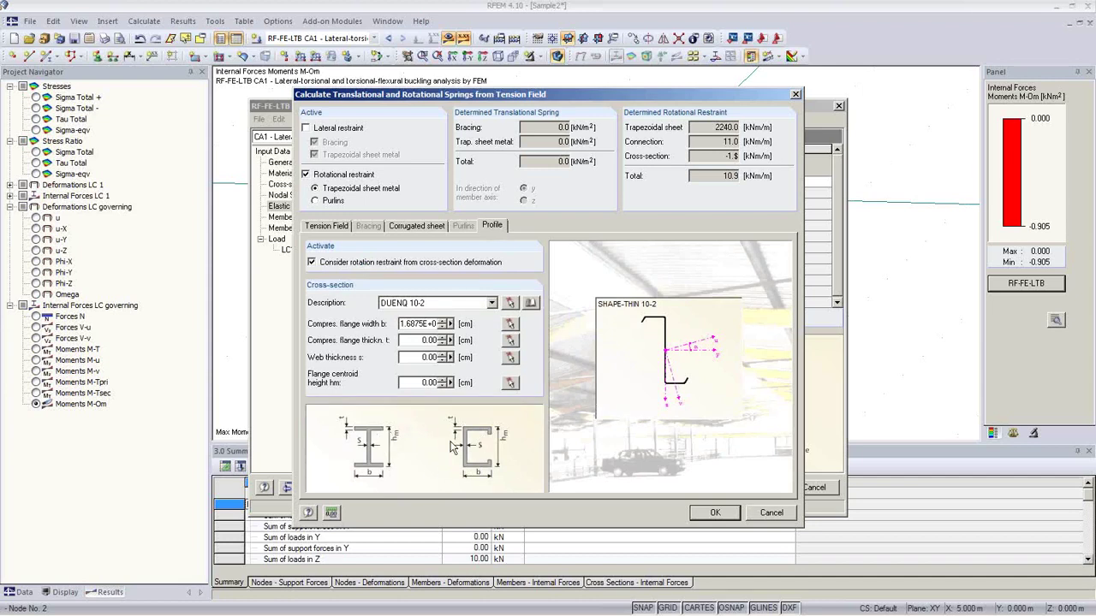
{"action": "left_click", "coordinate": [312, 262]}
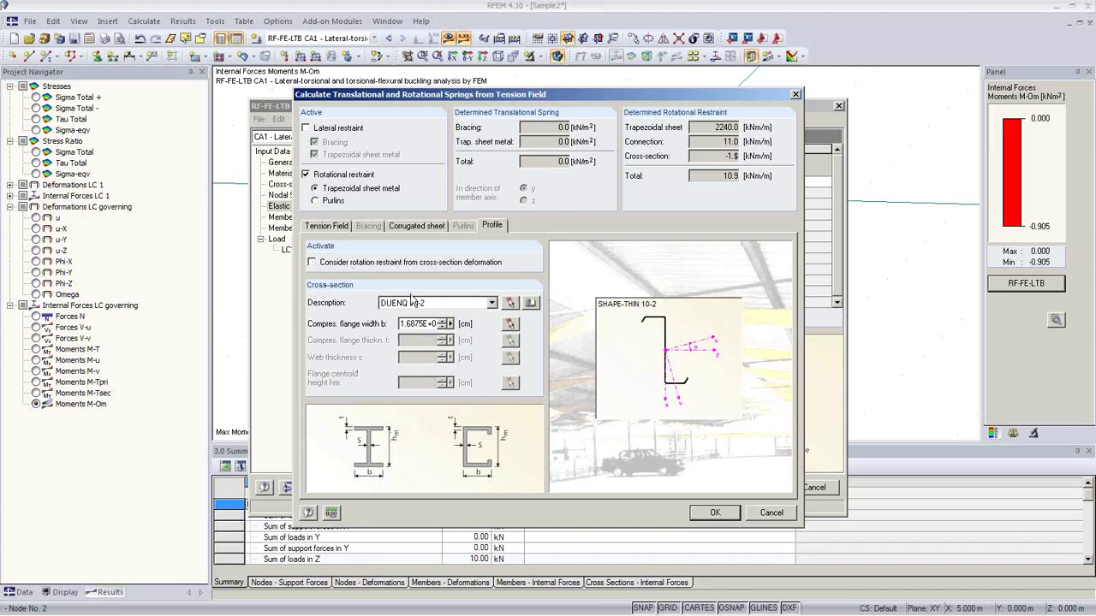
{"action": "left_click", "coordinate": [716, 512]}
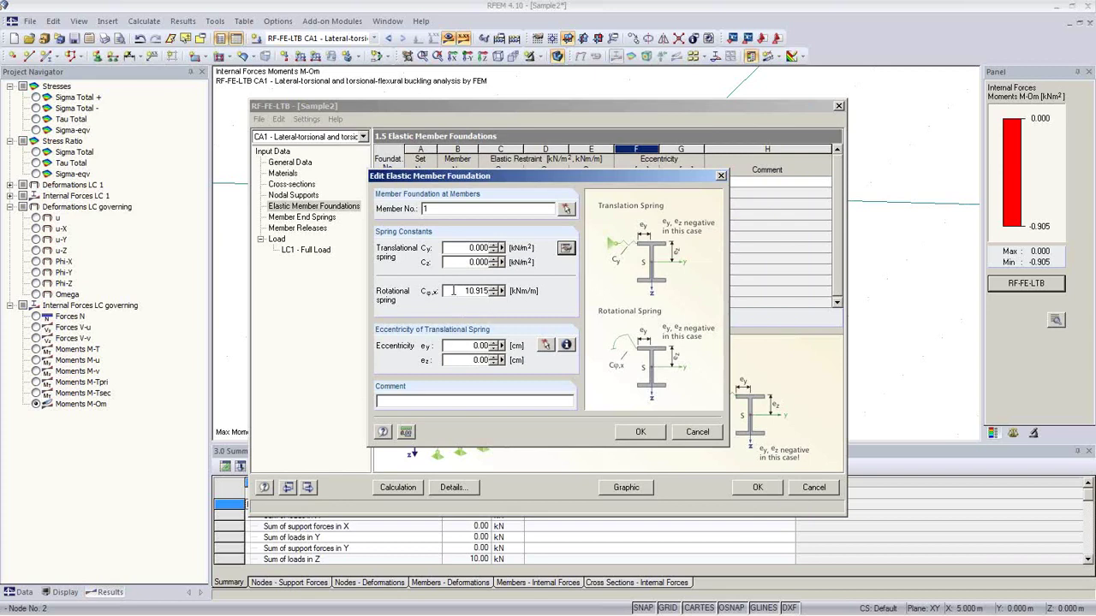
{"action": "double_click", "coordinate": [453, 291]}
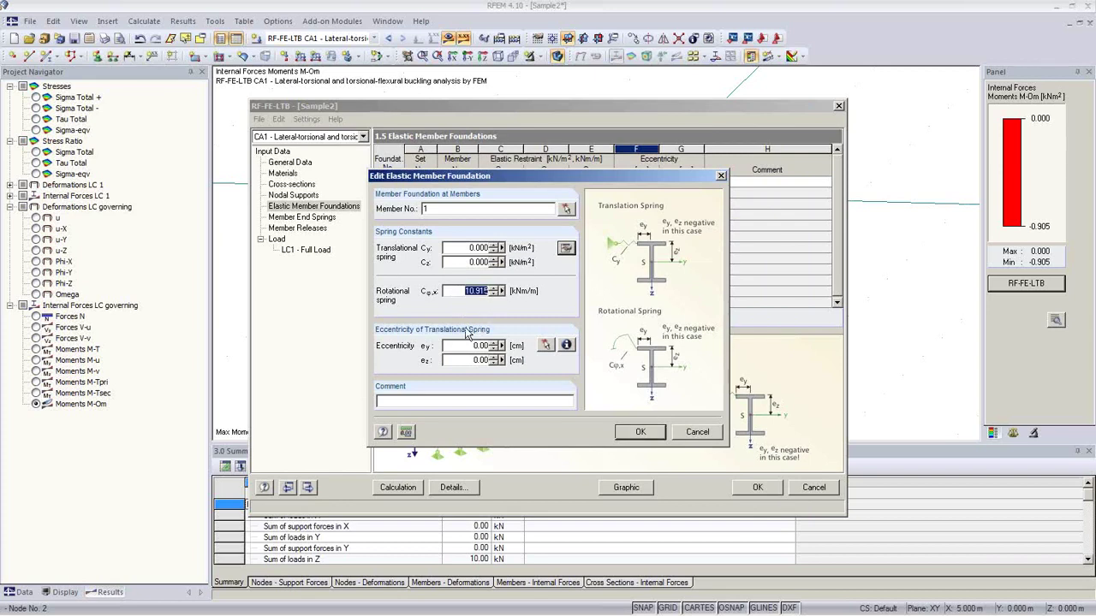
{"action": "left_click", "coordinate": [640, 432]}
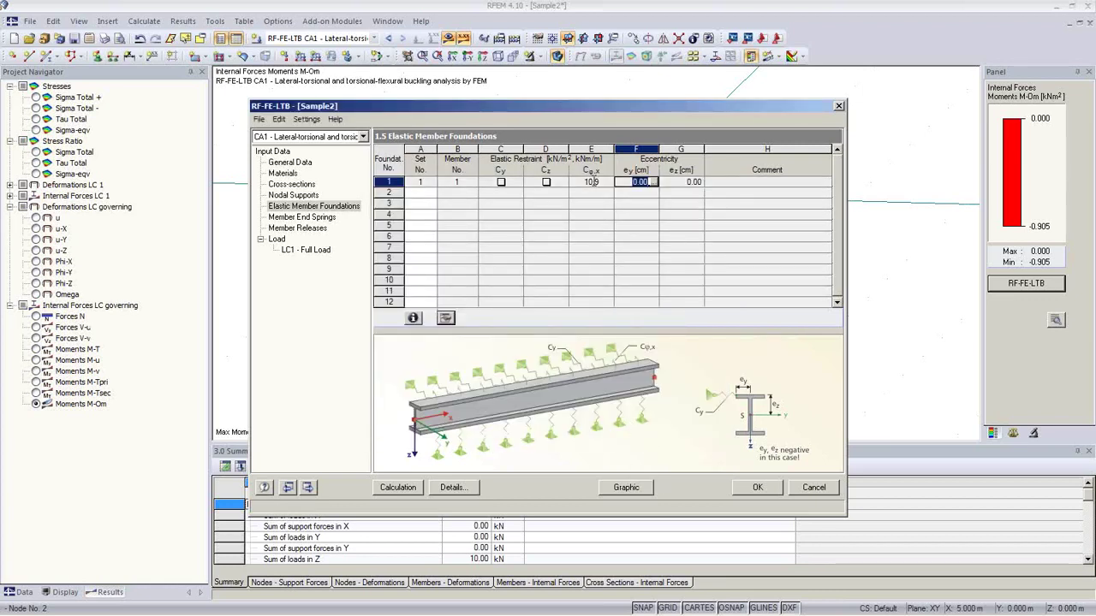
Step: Set the foundation's eccentricity to -0.33 and -12.63 cm by picking the stress point at the middle of the upper flange
{"action": "left_click", "coordinate": [695, 183]}
{"action": "left_click", "coordinate": [697, 184]}
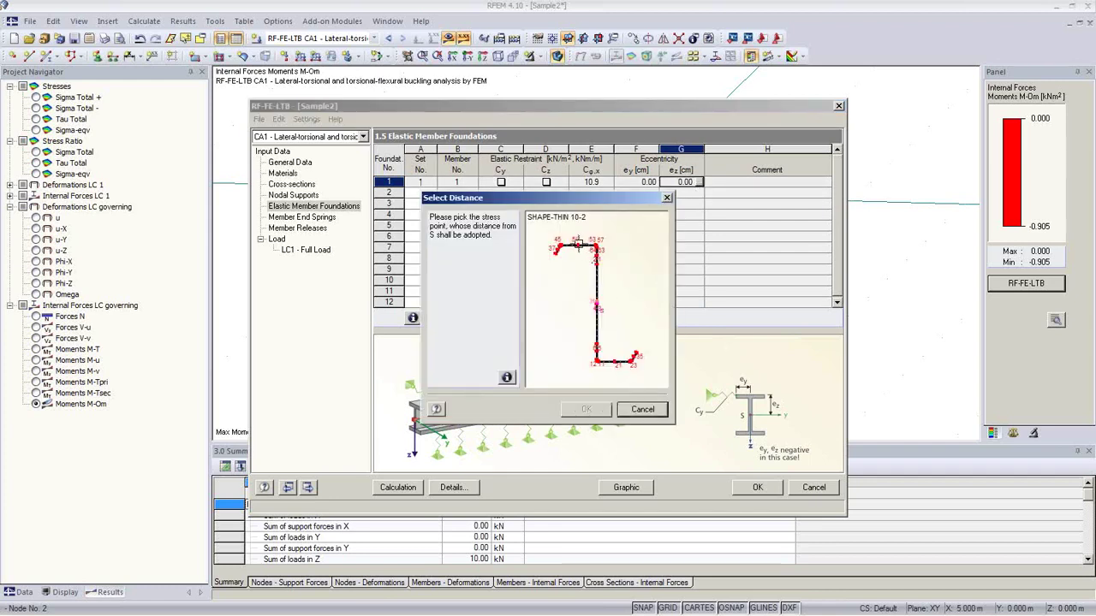
{"action": "left_click", "coordinate": [578, 245]}
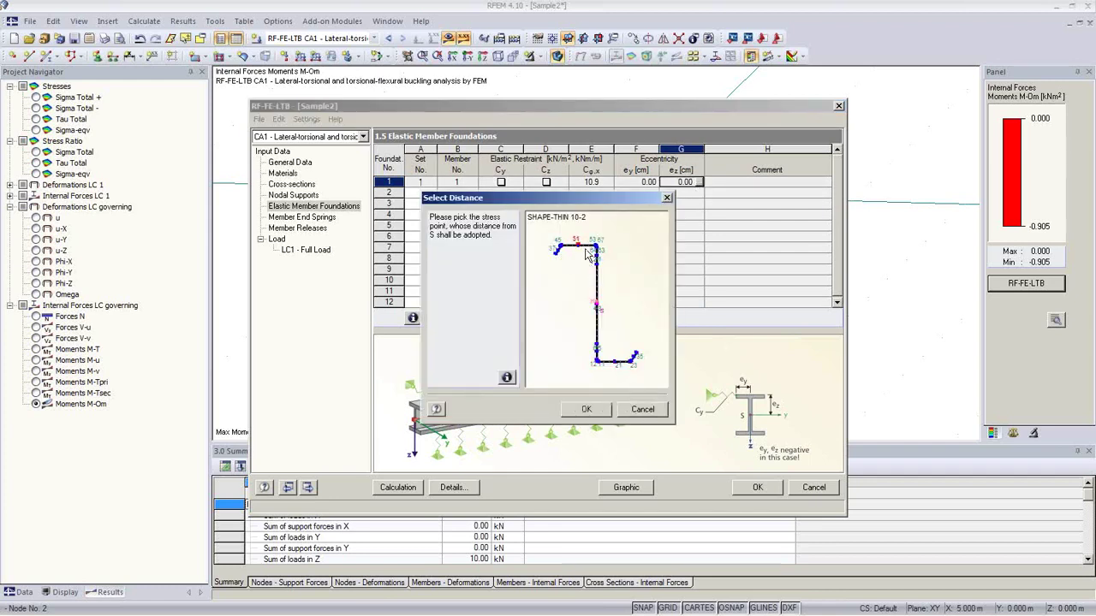
{"action": "left_click", "coordinate": [586, 411]}
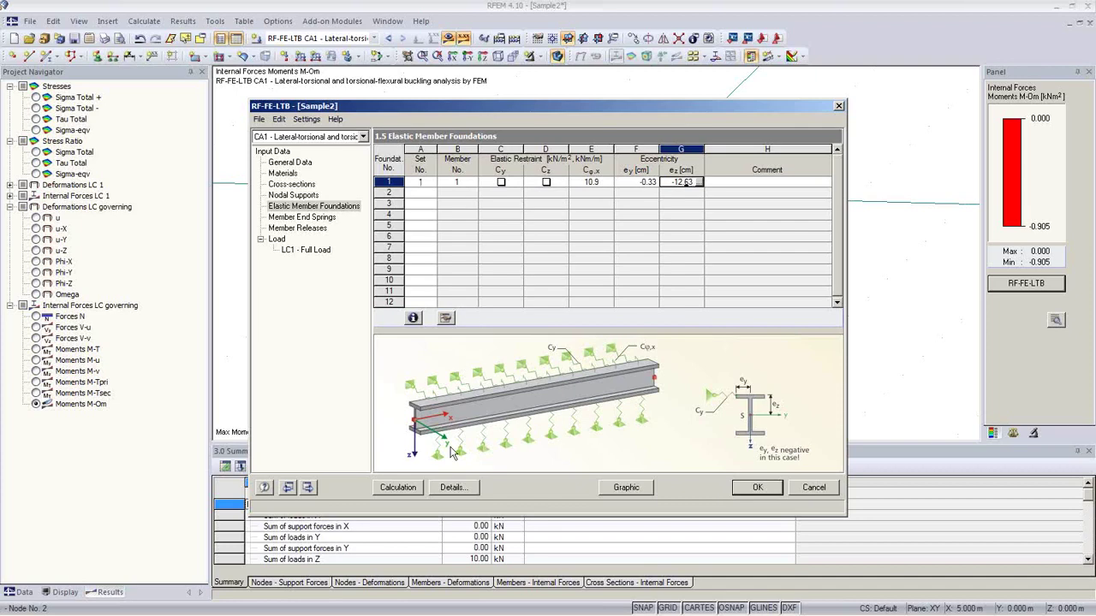
Step: Rerun the calculation with the rotational restraint and check the stress ratios and critical load factor
{"action": "left_click", "coordinate": [414, 490]}
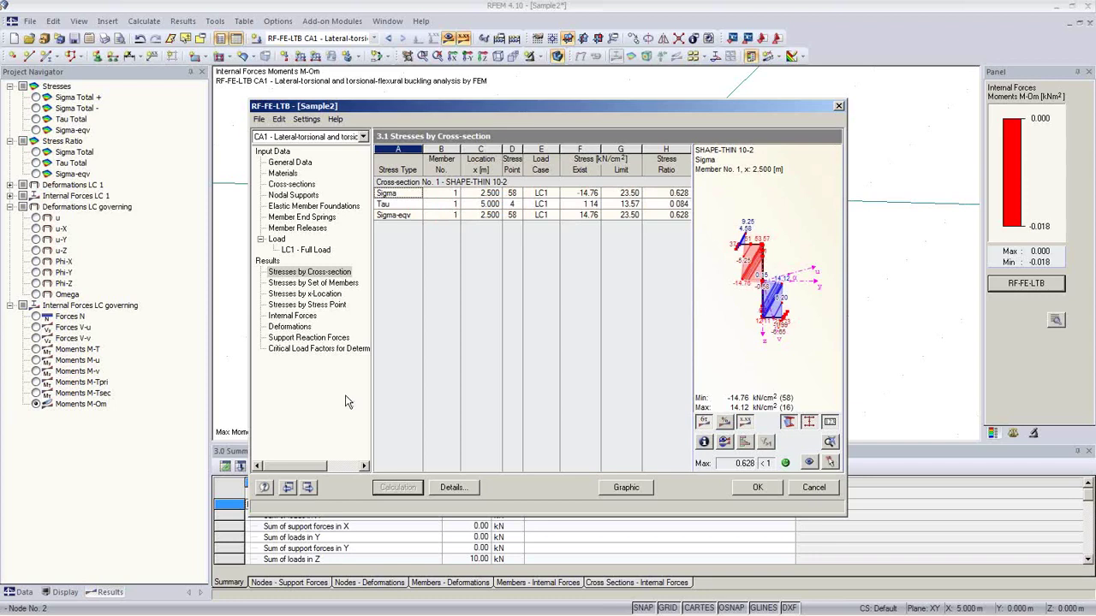
{"action": "left_click", "coordinate": [337, 349]}
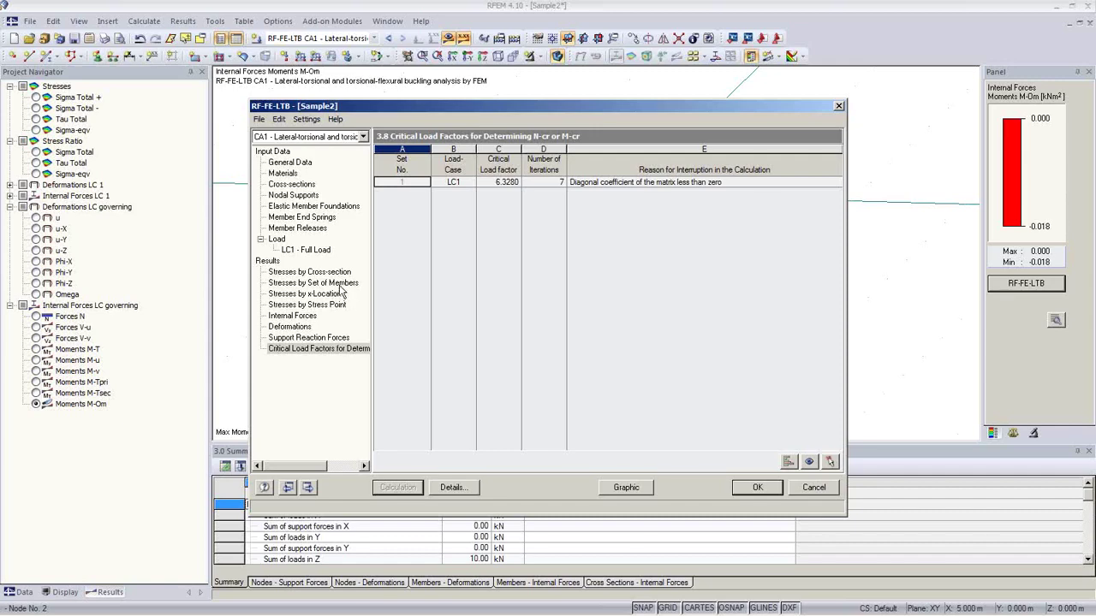
Step: Open the imperfections of load case LC1 and assign set of members 1 - Purlin to the first imperfection row
{"action": "left_click", "coordinate": [310, 250]}
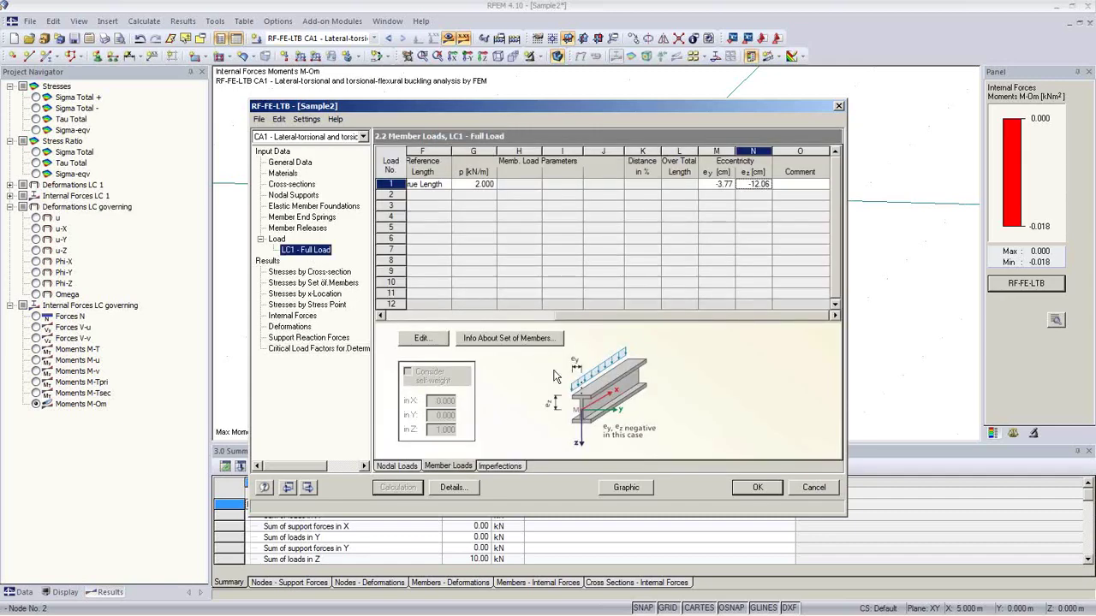
{"action": "left_click", "coordinate": [502, 467]}
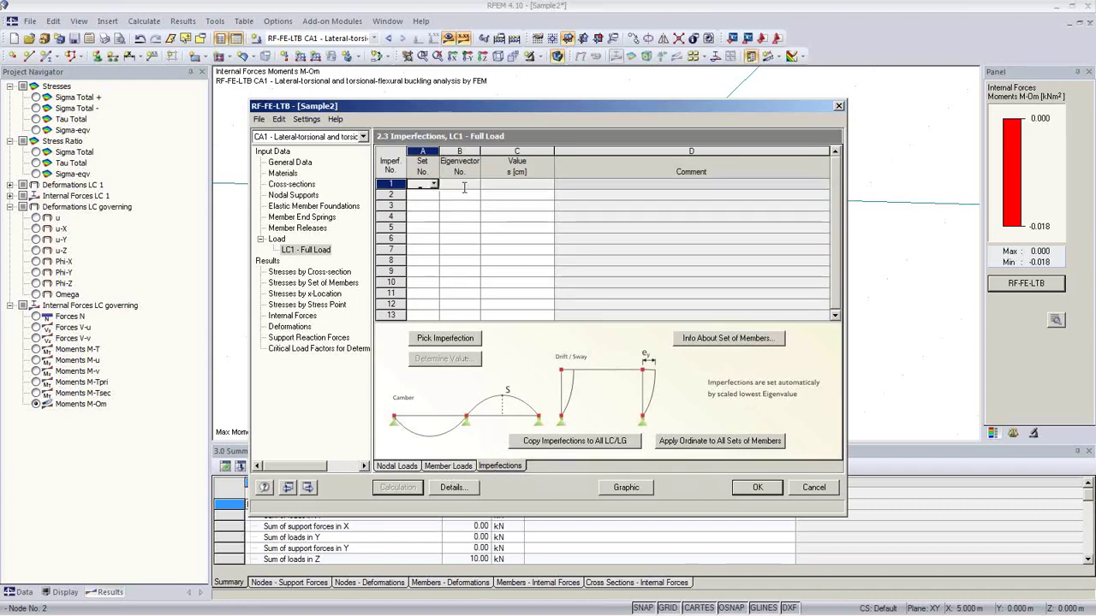
{"action": "left_click_drag", "start_coordinate": [514, 113], "coordinate": [522, 357]}
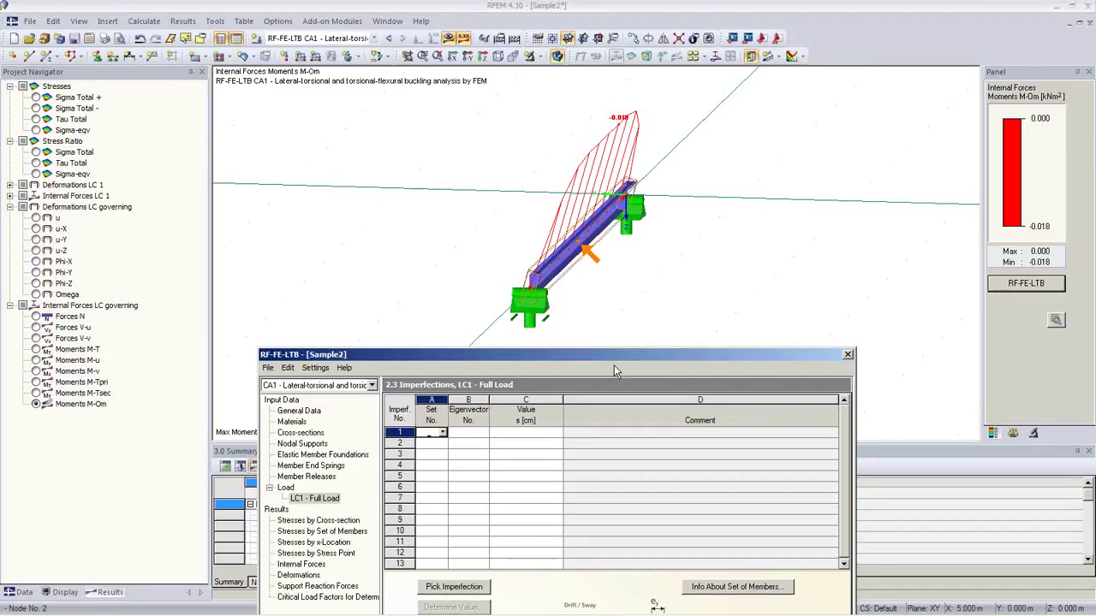
{"action": "left_click_drag", "start_coordinate": [580, 356], "coordinate": [551, 196]}
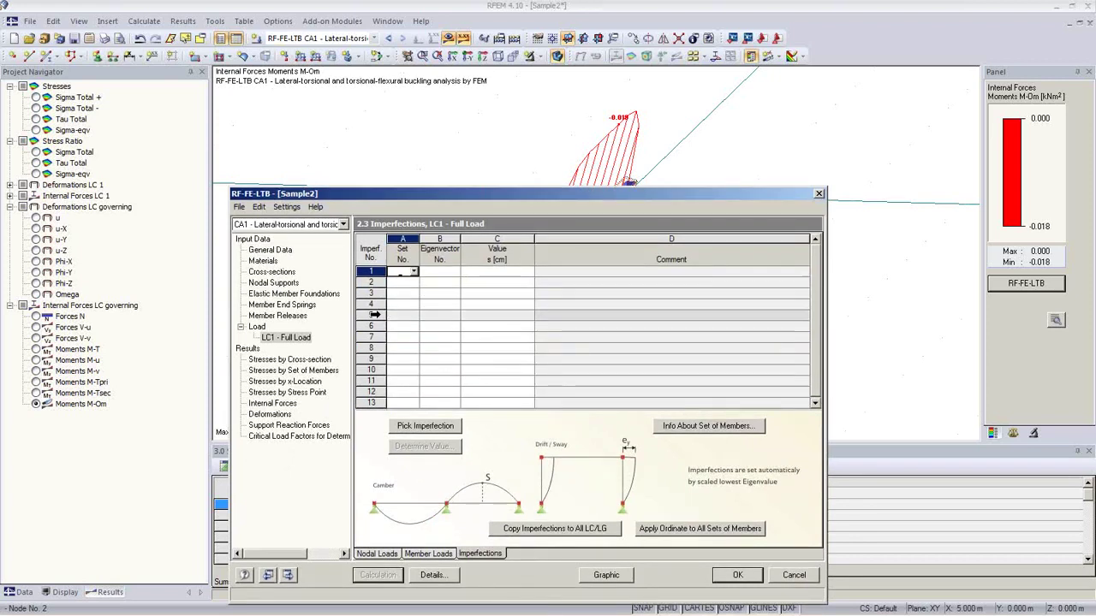
{"action": "left_click", "coordinate": [414, 272]}
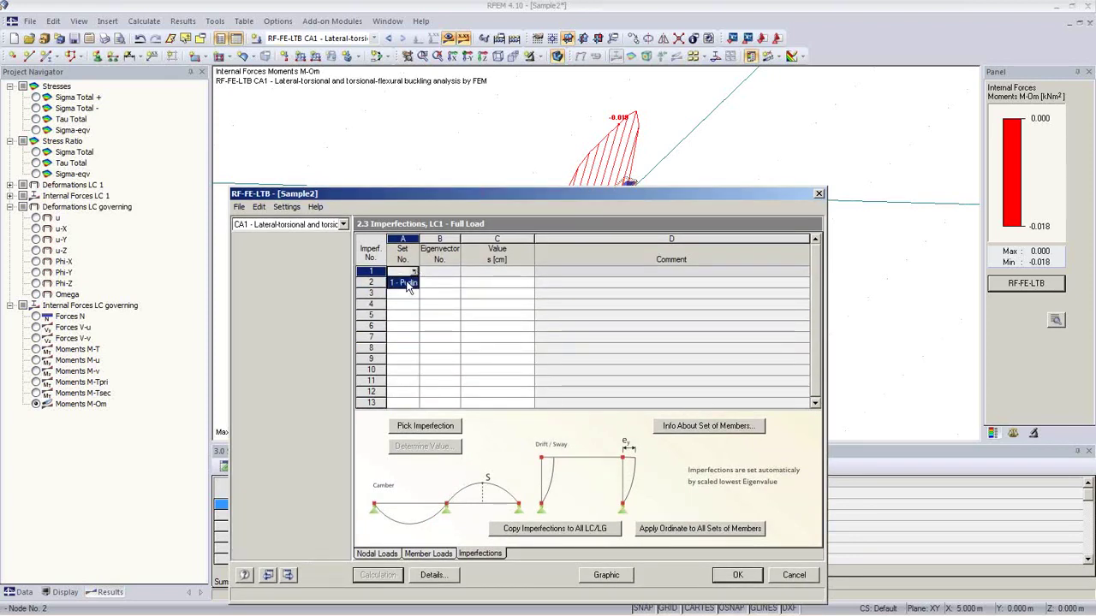
{"action": "left_click", "coordinate": [406, 283]}
{"action": "left_click", "coordinate": [455, 273]}
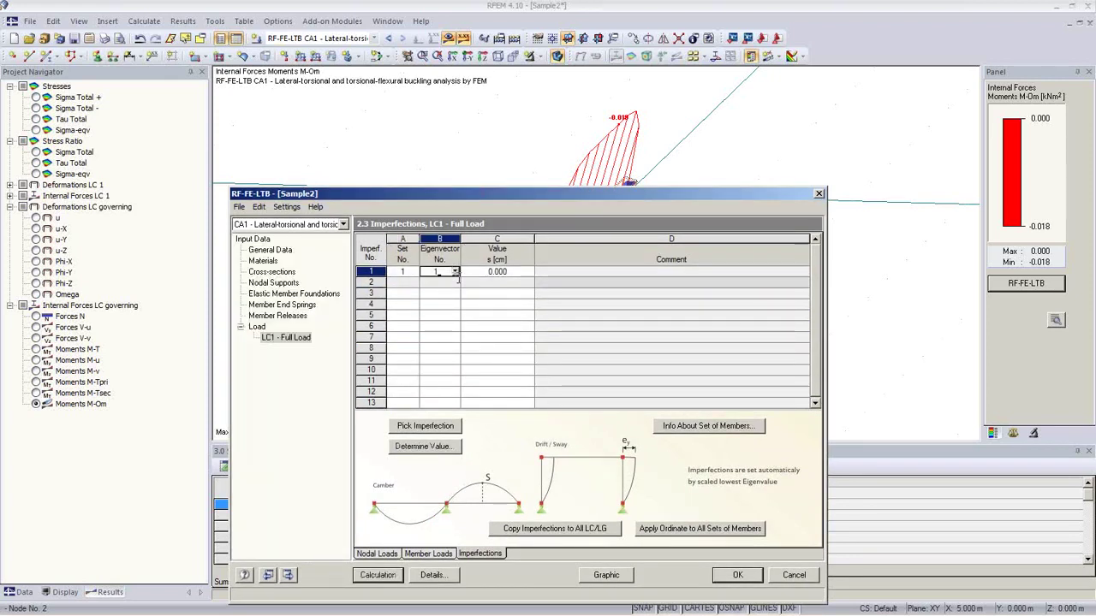
Step: Start picking the imperfection graphically so the eigenvectors are calculated, and compare mode shapes No 1 and No 2
{"action": "left_click", "coordinate": [426, 425]}
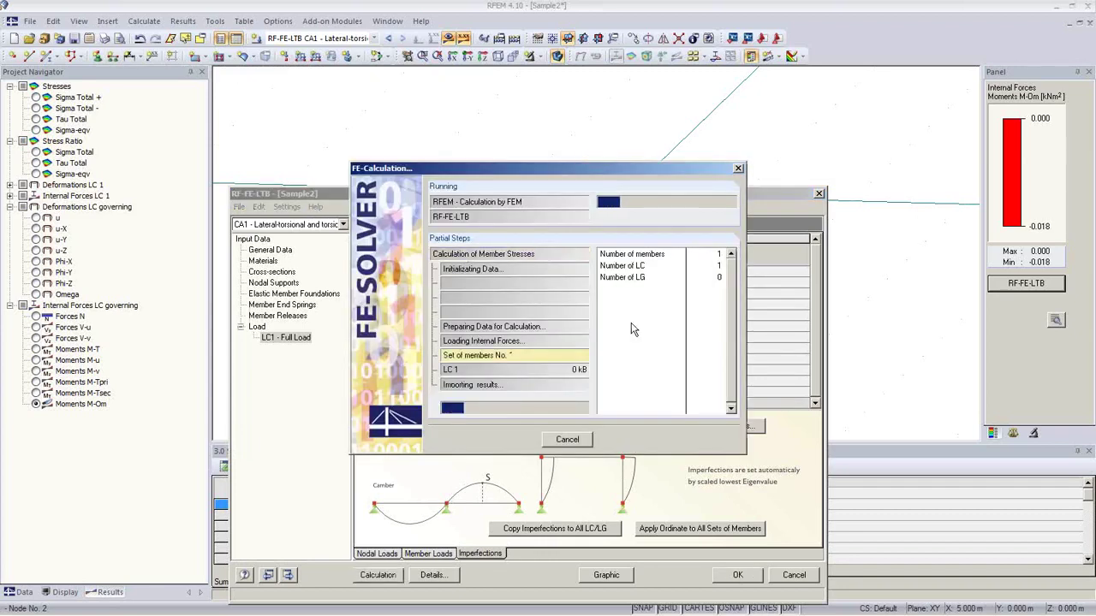
{"action": "scroll", "coordinate": [647, 322], "scroll_direction": "up", "scroll_amount": 3}
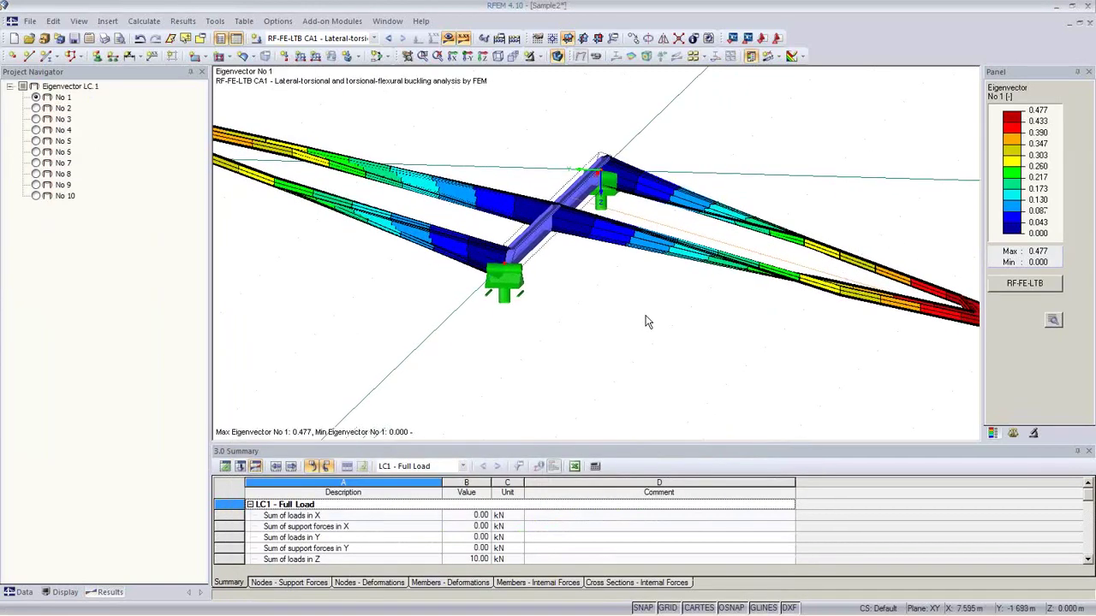
{"action": "scroll", "coordinate": [647, 322], "scroll_direction": "down", "scroll_amount": 3}
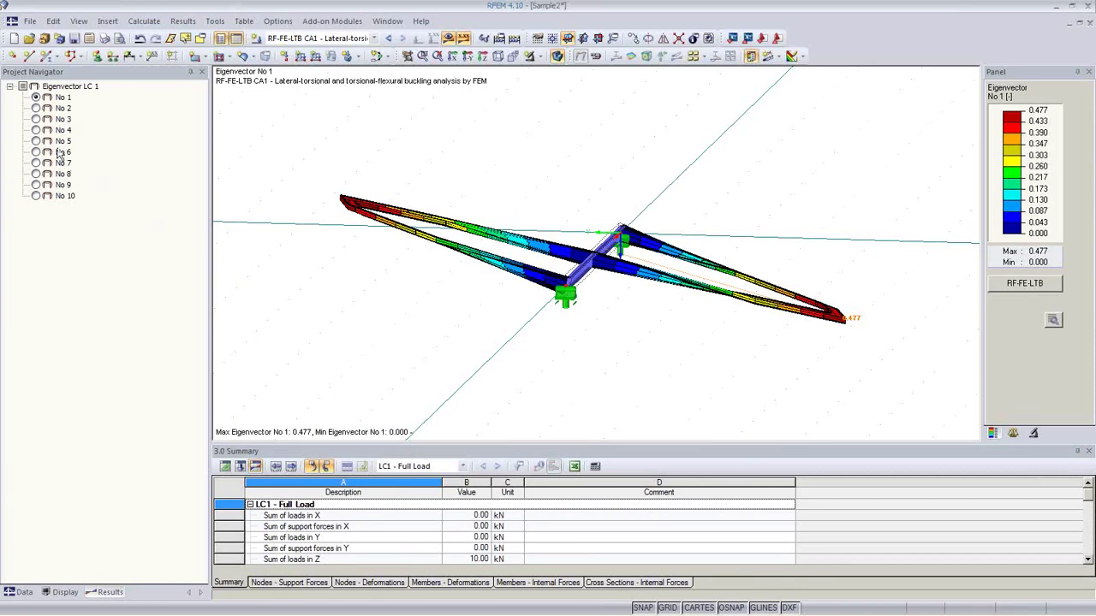
{"action": "left_click", "coordinate": [37, 109]}
{"action": "left_click", "coordinate": [36, 98]}
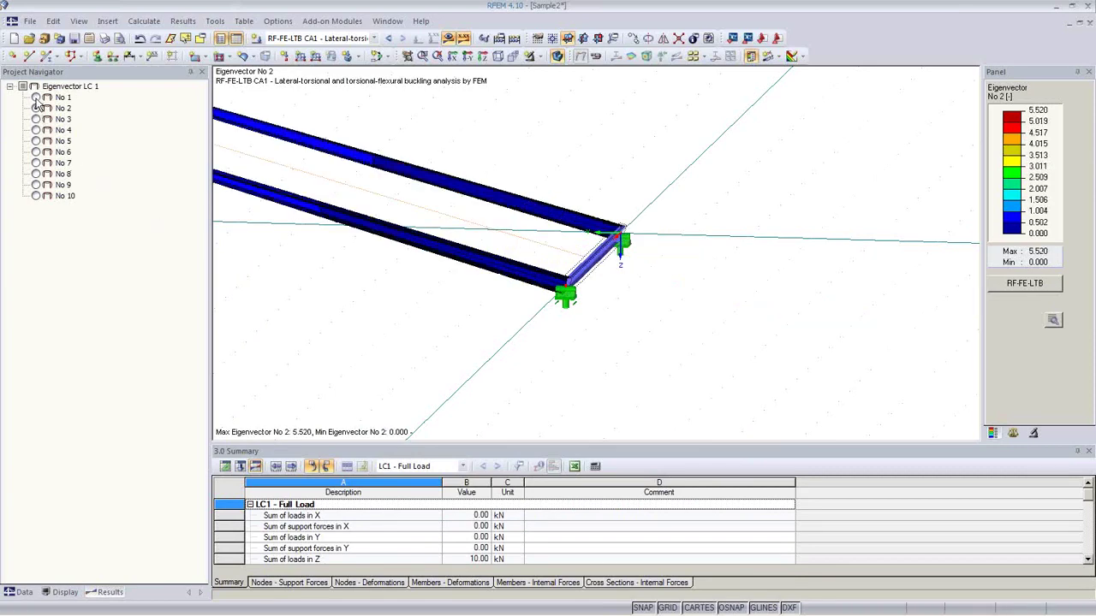
{"action": "middle_click_drag", "start_coordinate": [559, 348], "coordinate": [585, 382], "text": "ctrl"}
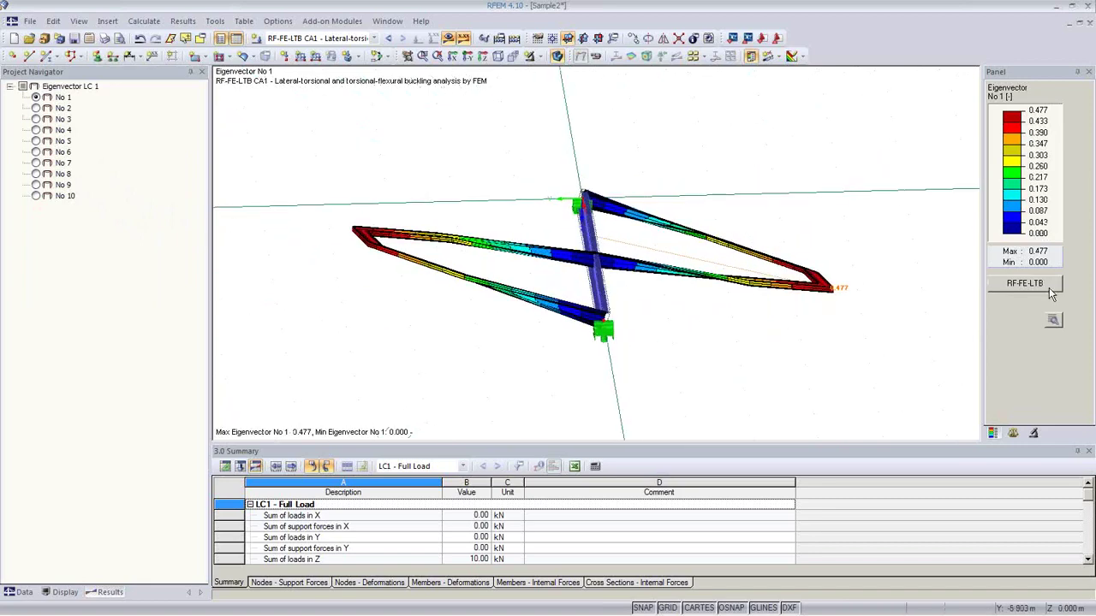
Step: Display eigenvector No 2 and reduce its deformation display factor to 0.375
{"action": "left_click", "coordinate": [36, 108]}
{"action": "middle_click_drag", "start_coordinate": [429, 291], "coordinate": [627, 338], "text": "ctrl"}
{"action": "left_click", "coordinate": [1013, 433]}
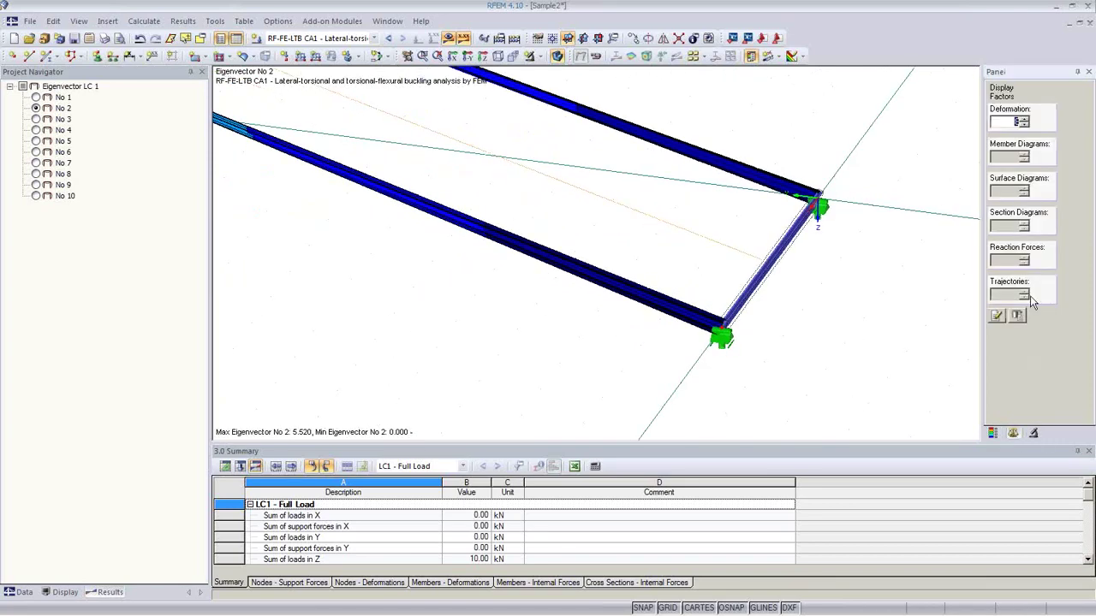
{"action": "left_click", "coordinate": [1023, 126]}
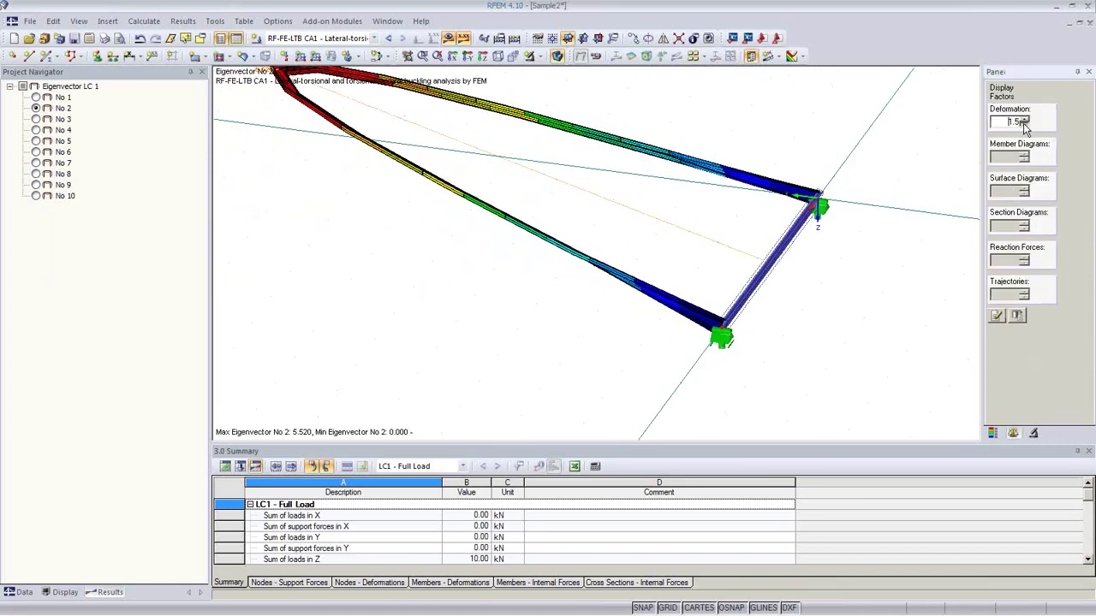
{"action": "middle_click_drag", "start_coordinate": [897, 310], "coordinate": [700, 311], "text": "ctrl"}
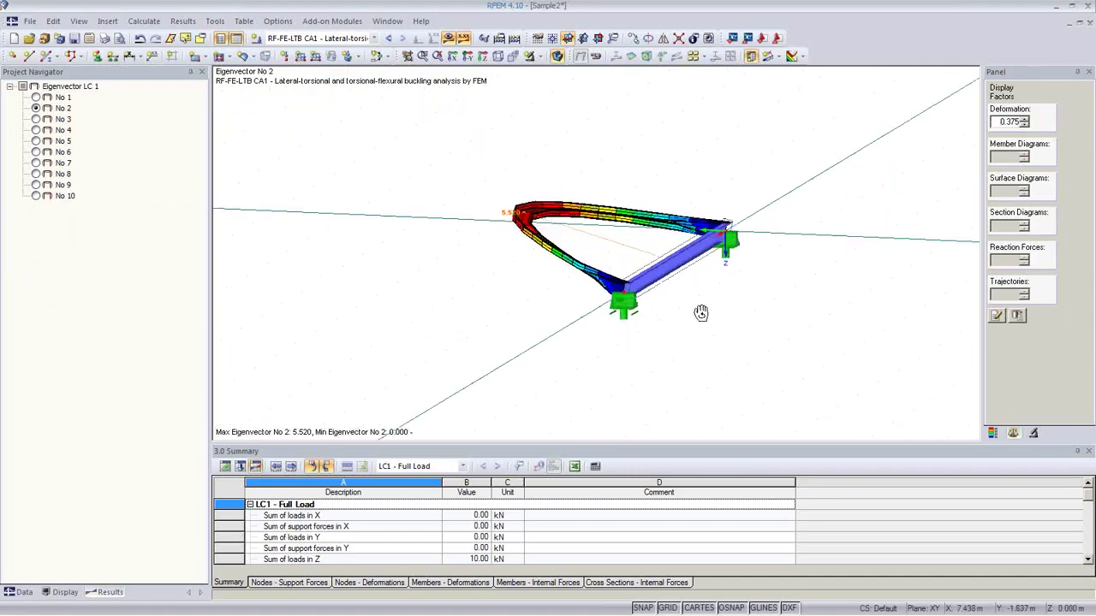
Step: Examine the shapes of eigenvectors No 3 and No 4
{"action": "left_click", "coordinate": [37, 119]}
{"action": "left_click", "coordinate": [36, 130]}
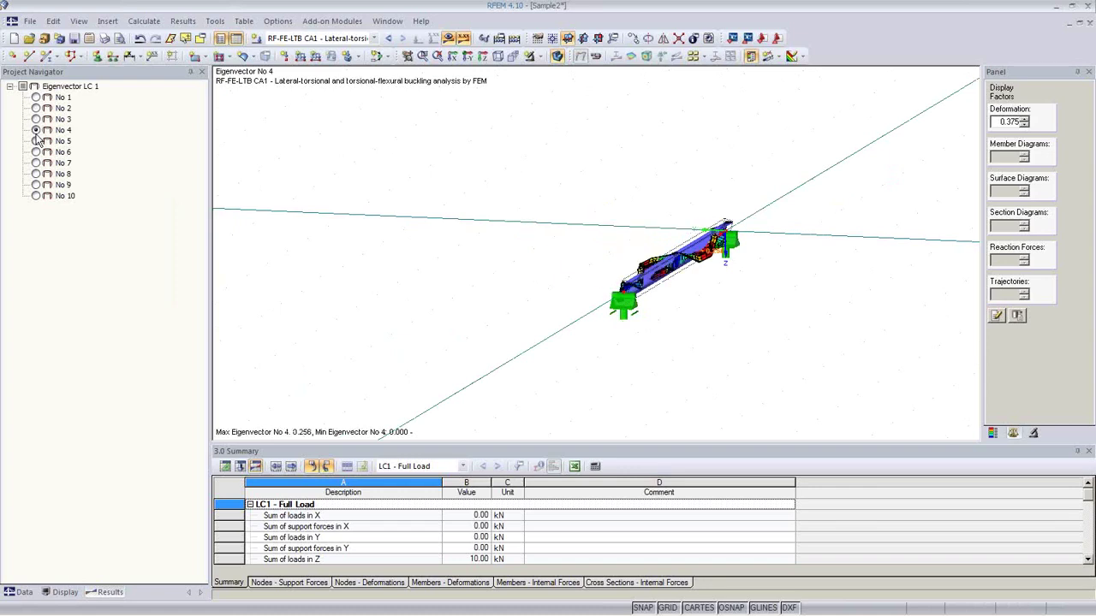
{"action": "middle_click_drag", "start_coordinate": [421, 320], "coordinate": [656, 328], "text": "ctrl"}
{"action": "scroll", "coordinate": [683, 341], "scroll_direction": "up", "scroll_amount": 3}
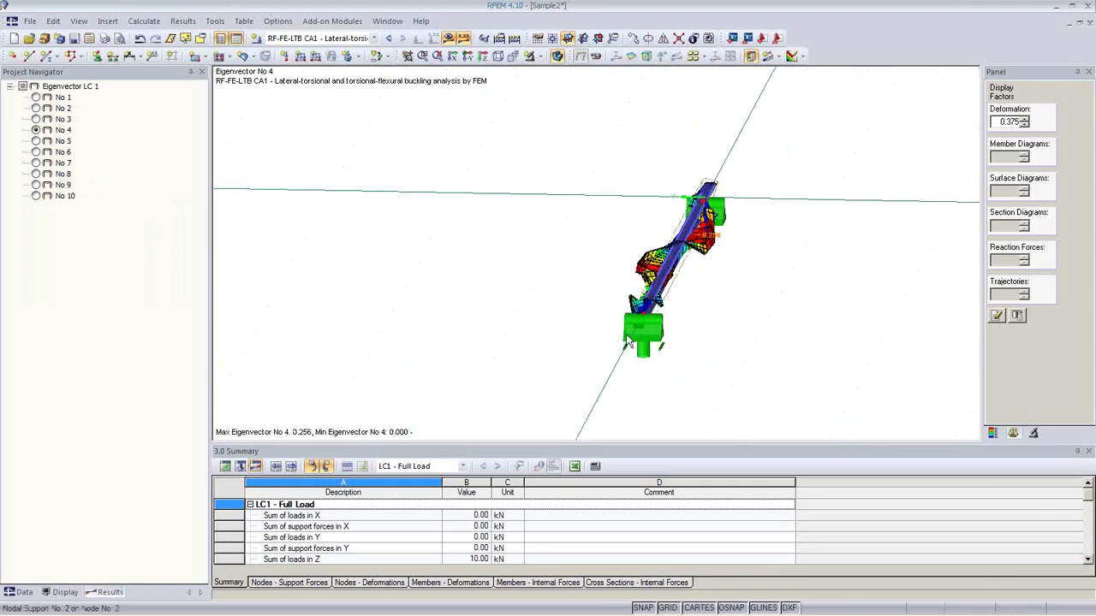
Step: Choose eigenvector No 2, inspect its lateral deflection, and return to RF-FE-LTB to apply it to the imperfection
{"action": "left_click", "coordinate": [36, 108]}
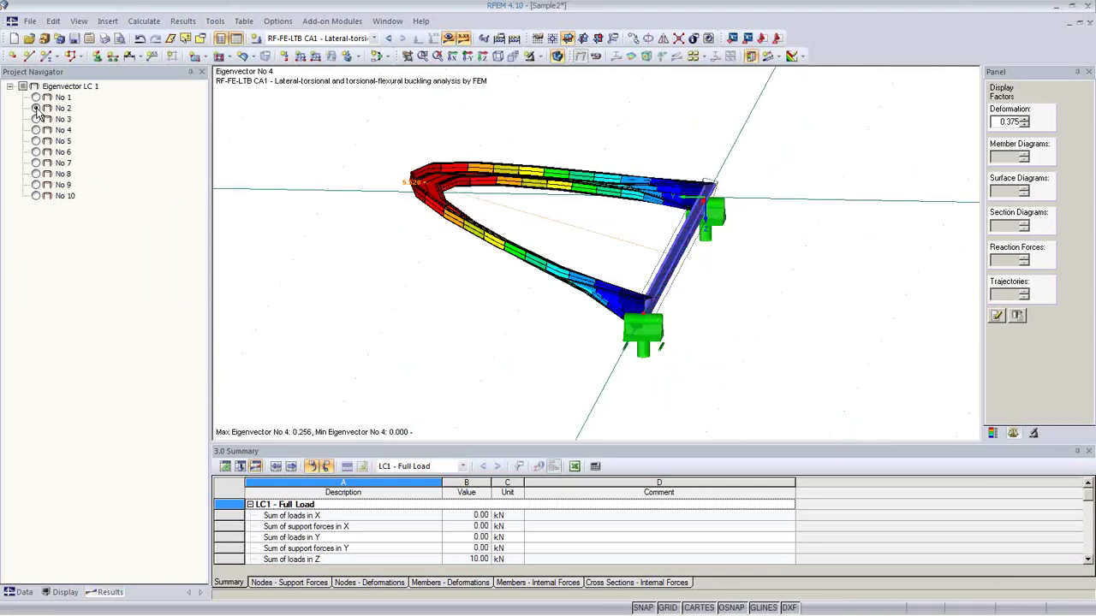
{"action": "middle_click_drag", "start_coordinate": [402, 227], "coordinate": [462, 231], "text": "ctrl"}
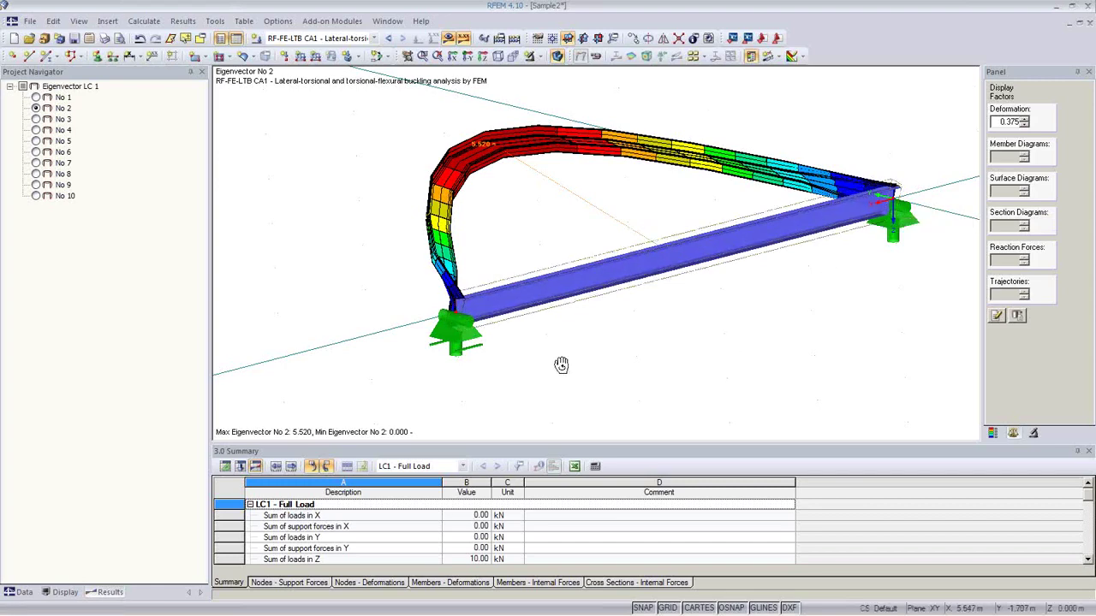
{"action": "middle_click_drag", "start_coordinate": [561, 365], "coordinate": [875, 247], "text": "ctrl"}
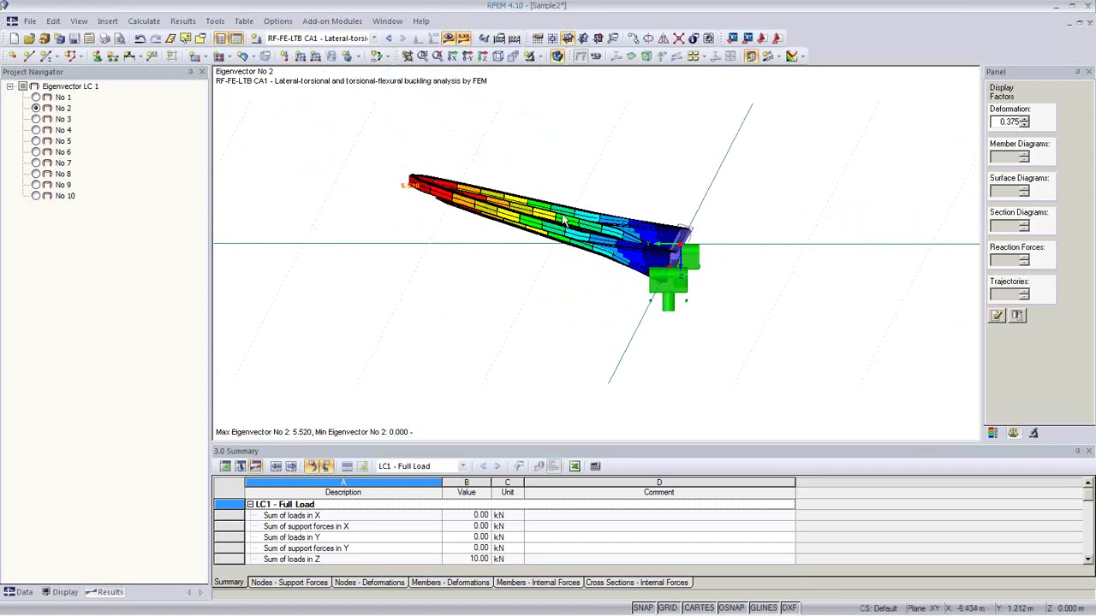
{"action": "middle_click_drag", "start_coordinate": [708, 308], "coordinate": [630, 355], "text": "ctrl"}
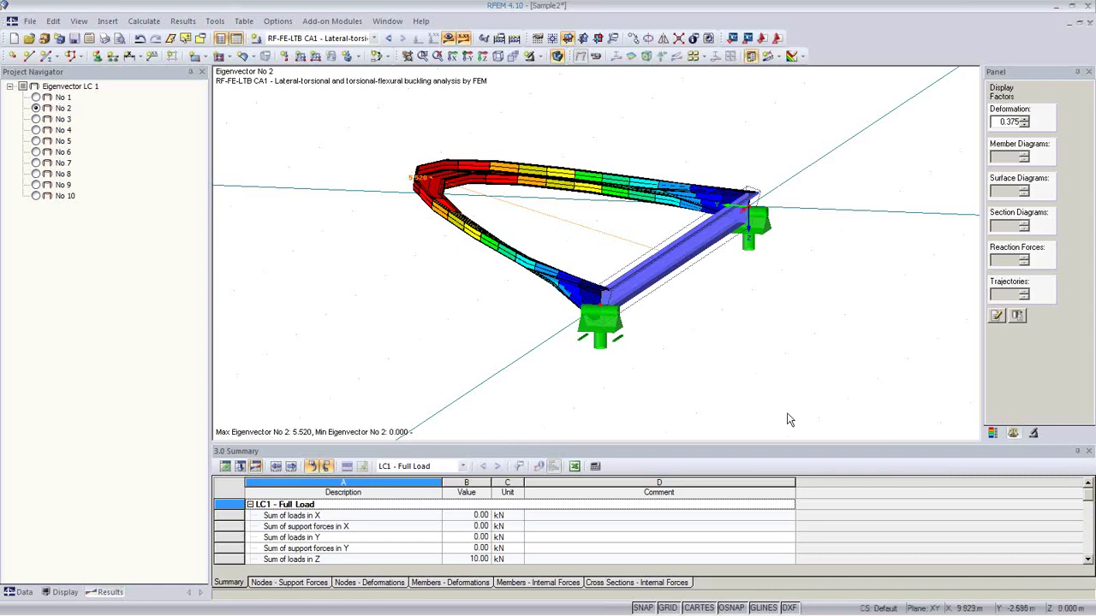
{"action": "left_click", "coordinate": [992, 432]}
{"action": "left_click", "coordinate": [1036, 287]}
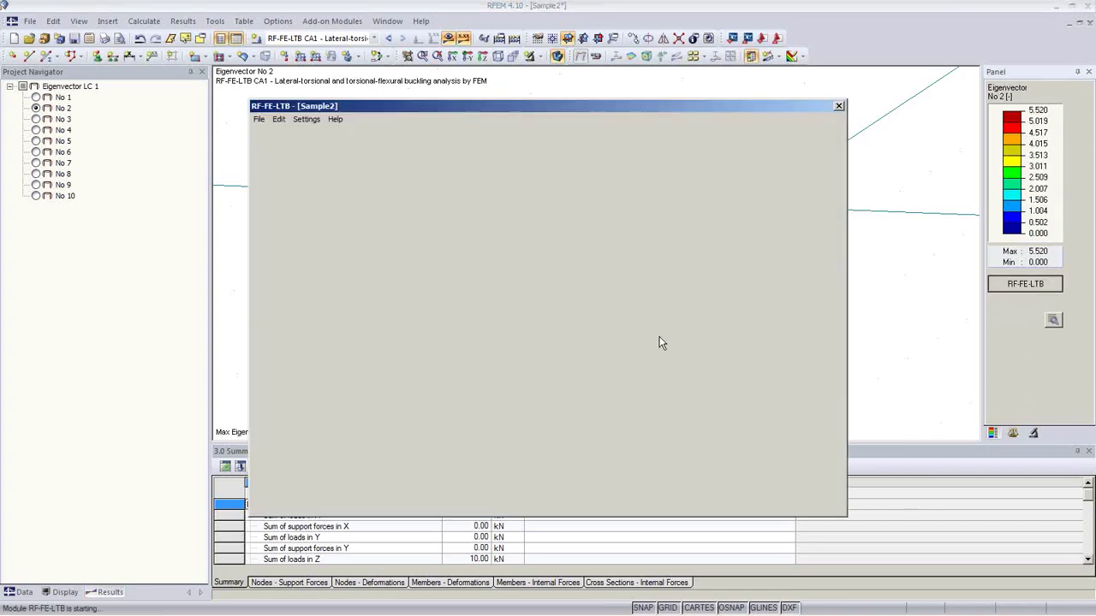
Step: Set the ordinate s of the first imperfection to 2.5 cm
{"action": "left_click", "coordinate": [520, 186]}
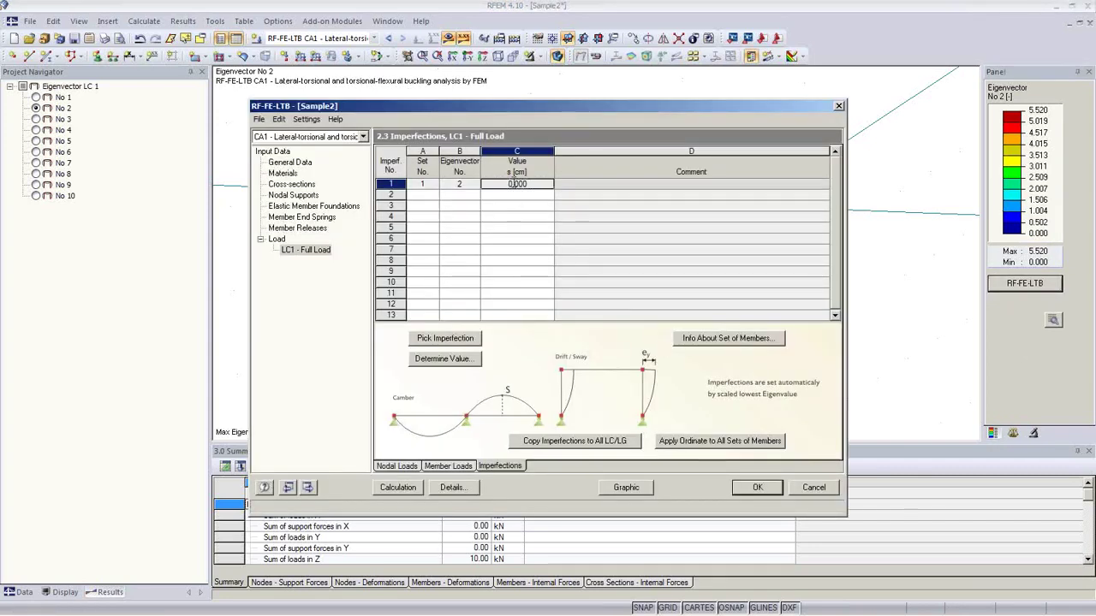
{"action": "left_click", "coordinate": [522, 186]}
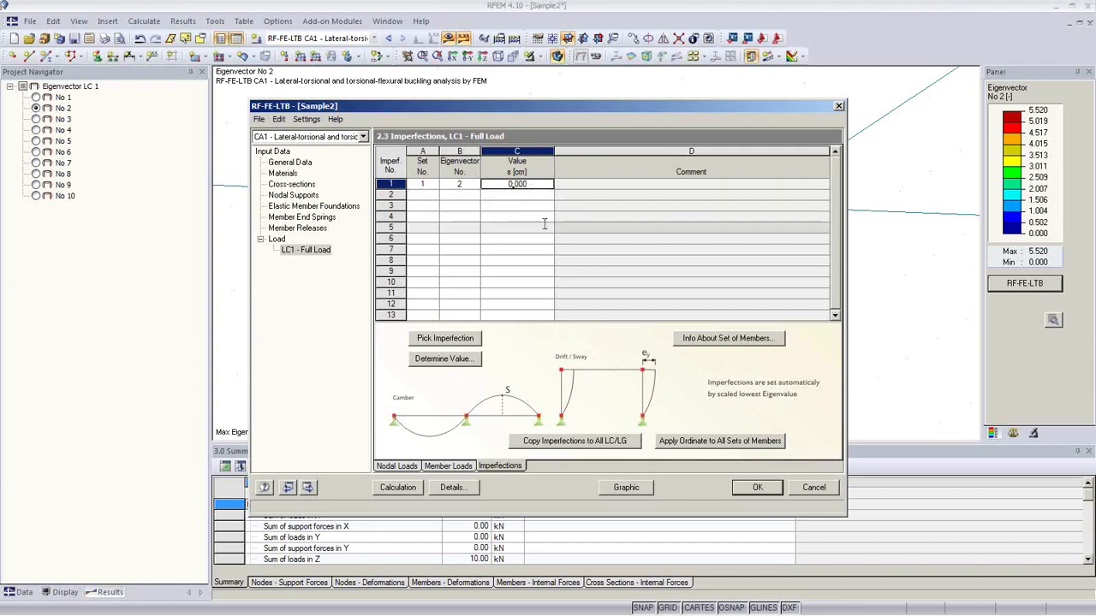
{"action": "key", "text": "Escape"}
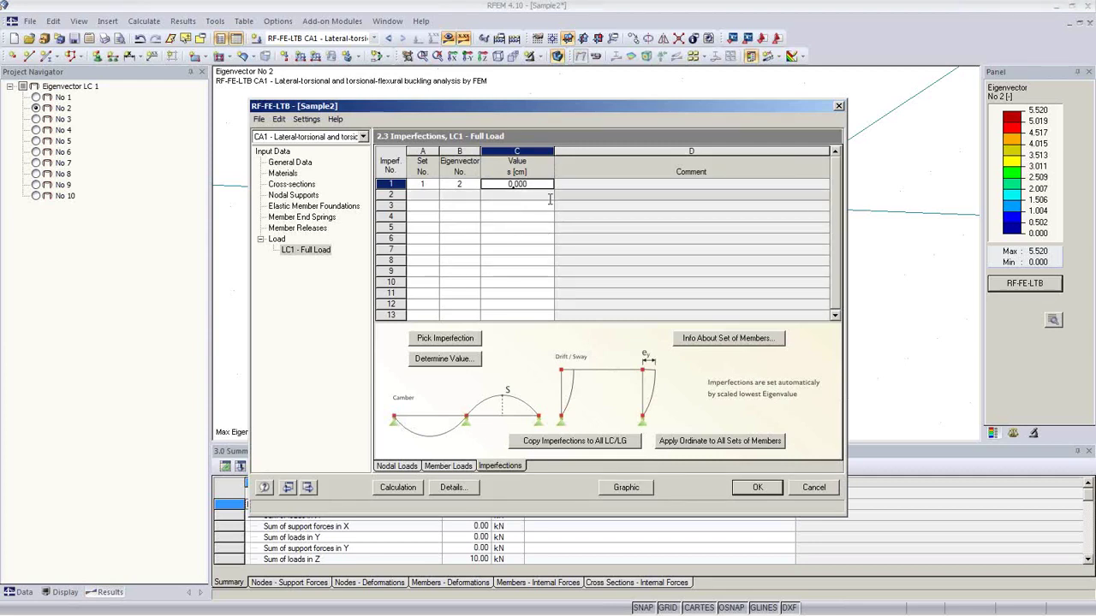
{"action": "double_click", "coordinate": [517, 185]}
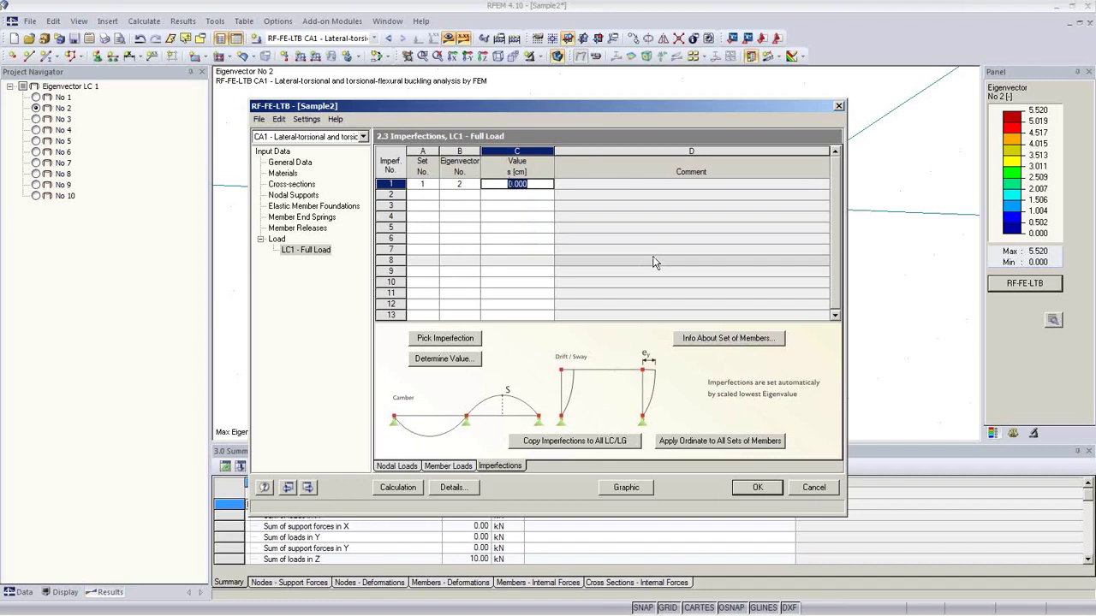
{"action": "type", "text": "2.5"}
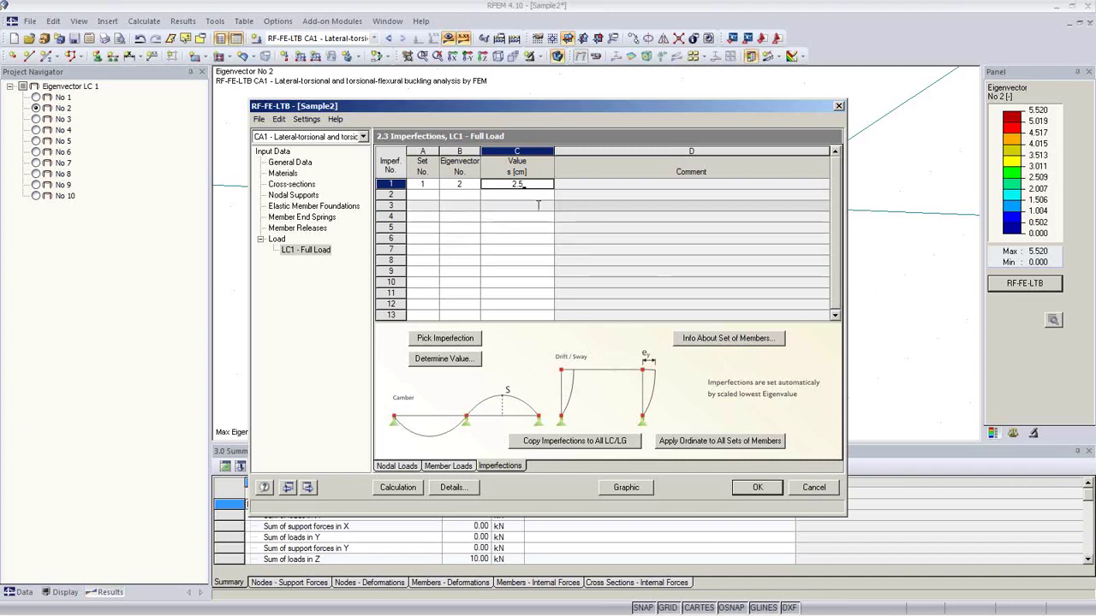
{"action": "left_click", "coordinate": [539, 205]}
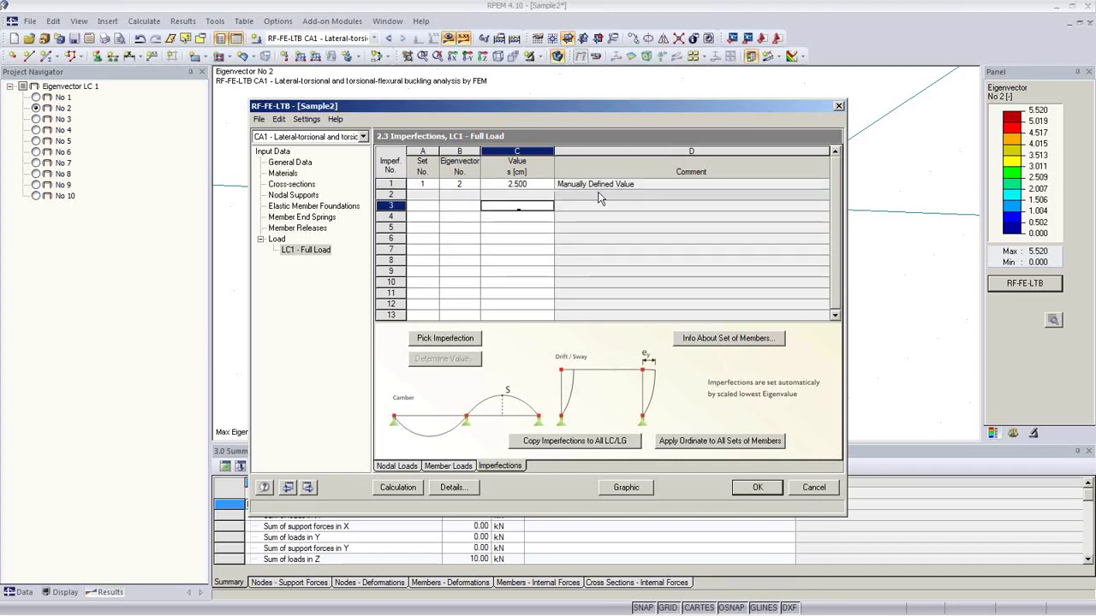
{"action": "left_click", "coordinate": [541, 185]}
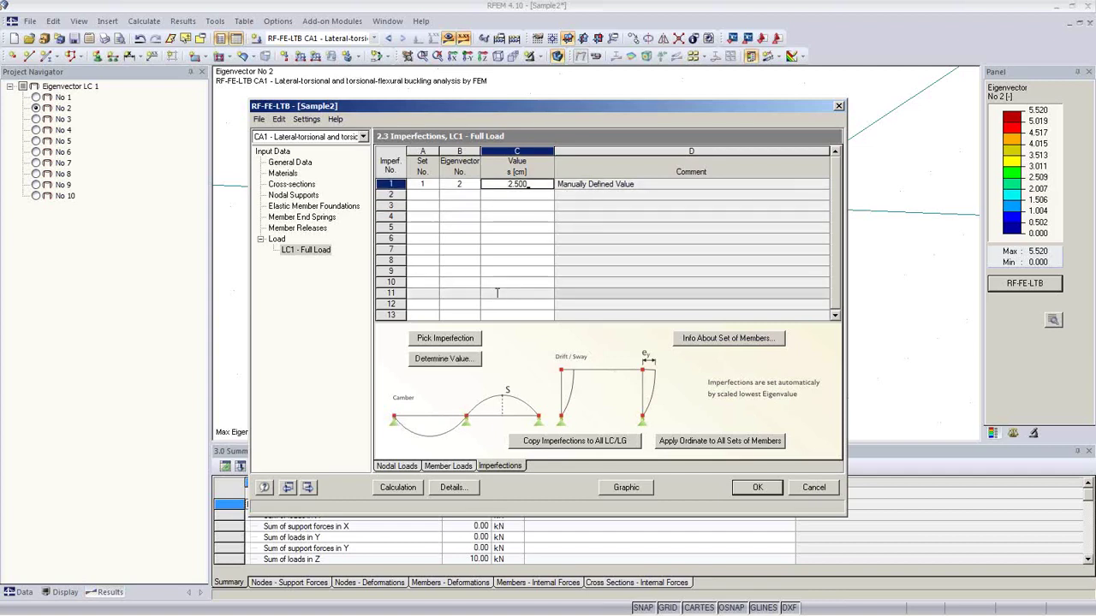
Step: Run the calculation with the imperfection and check the stress ratios by cross-section and the critical load factor
{"action": "left_click", "coordinate": [395, 487]}
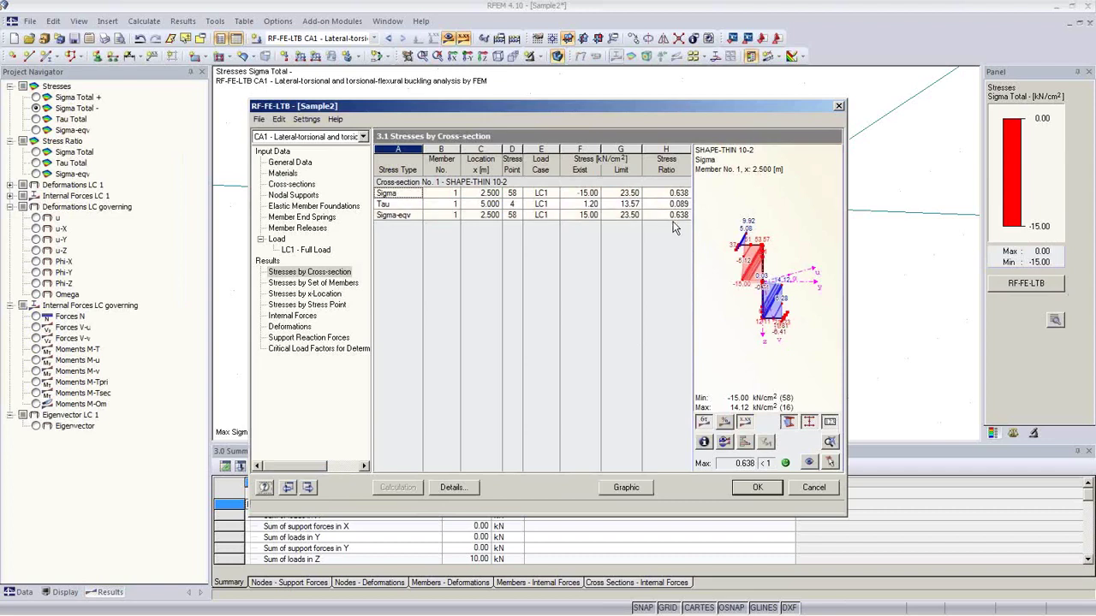
{"action": "left_click", "coordinate": [319, 348]}
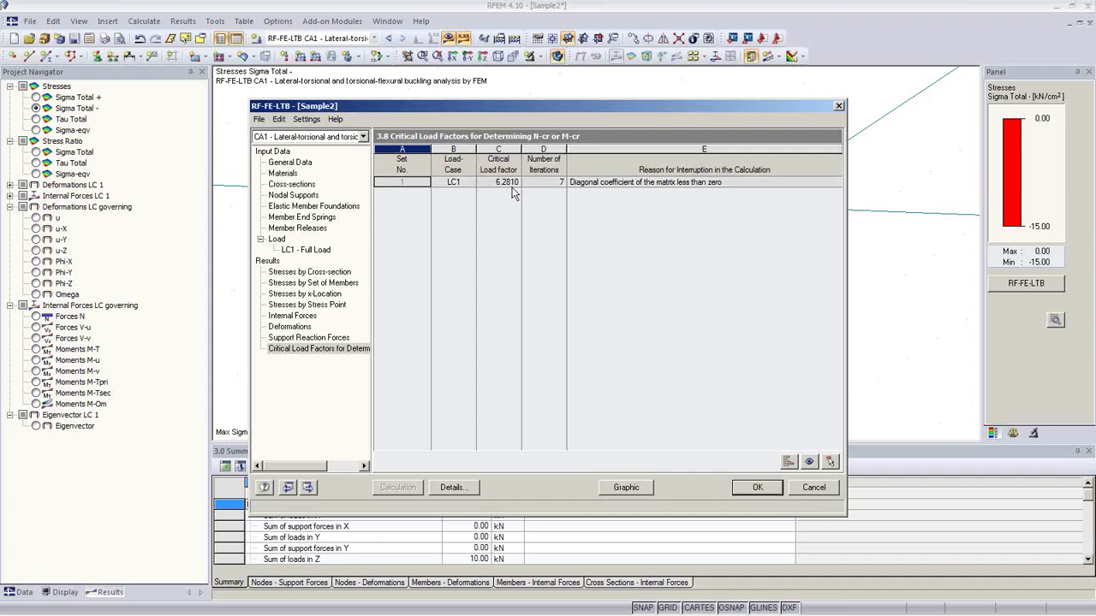
{"action": "left_click", "coordinate": [309, 272]}
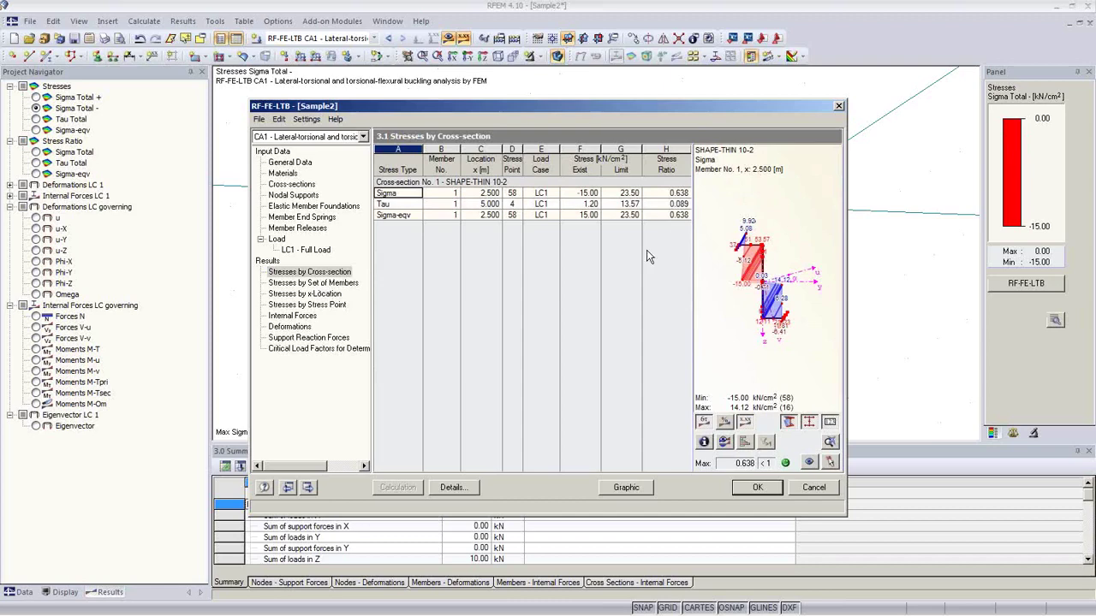
Step: Review the stresses by set of members, x-location and stress point, plus the internal forces along the purlin
{"action": "left_click", "coordinate": [323, 285]}
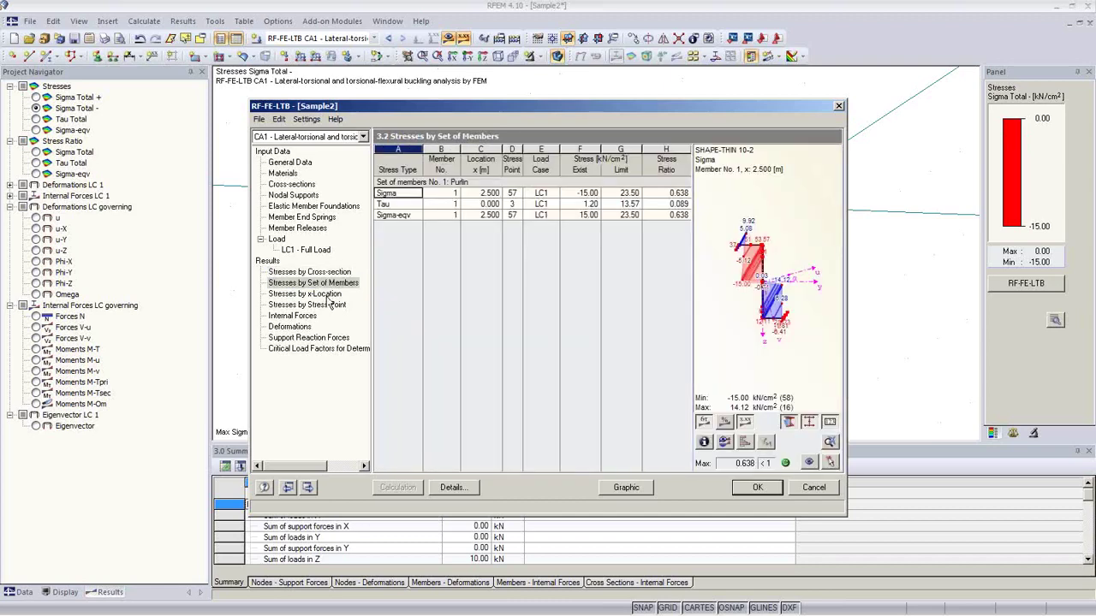
{"action": "left_click", "coordinate": [327, 295]}
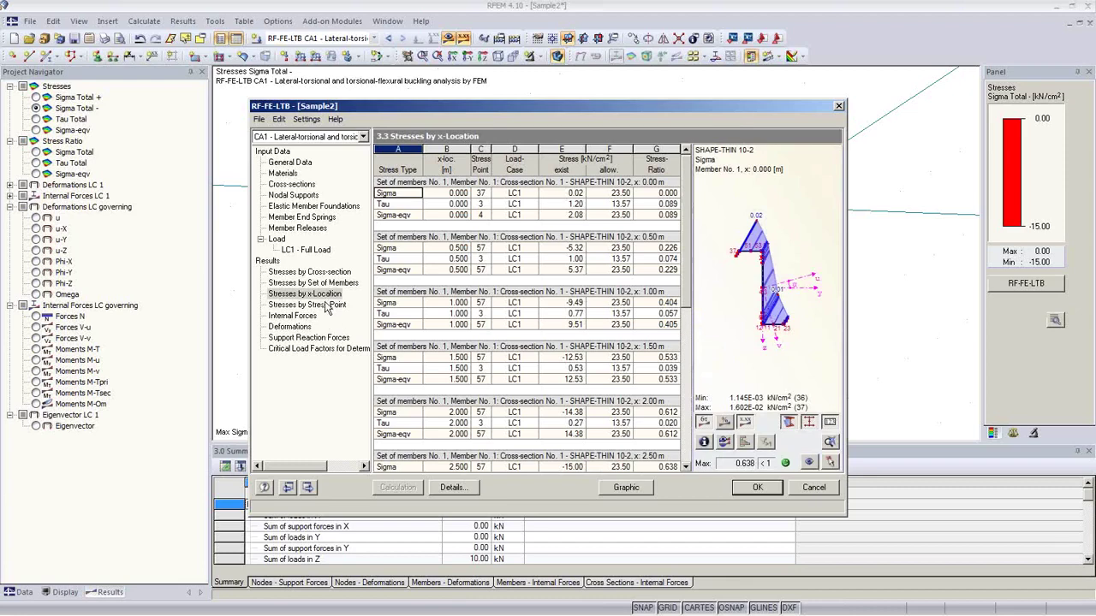
{"action": "left_click", "coordinate": [324, 306]}
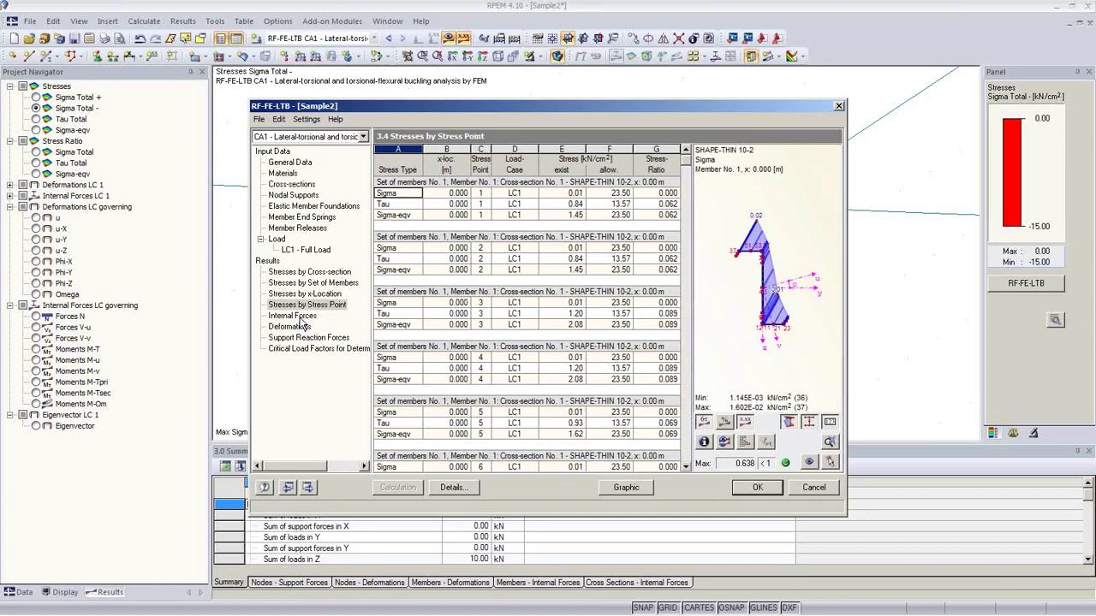
{"action": "left_click", "coordinate": [298, 317]}
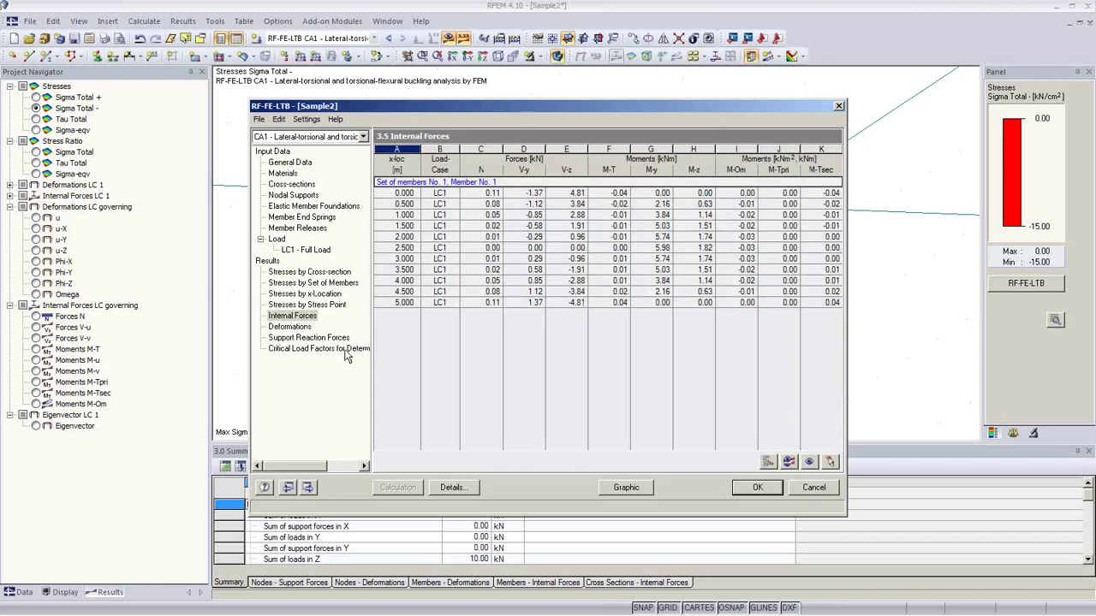
Step: Review the purlin's deformations and support reaction forces in the result tables and switch to the graphical results
{"action": "left_click", "coordinate": [295, 327]}
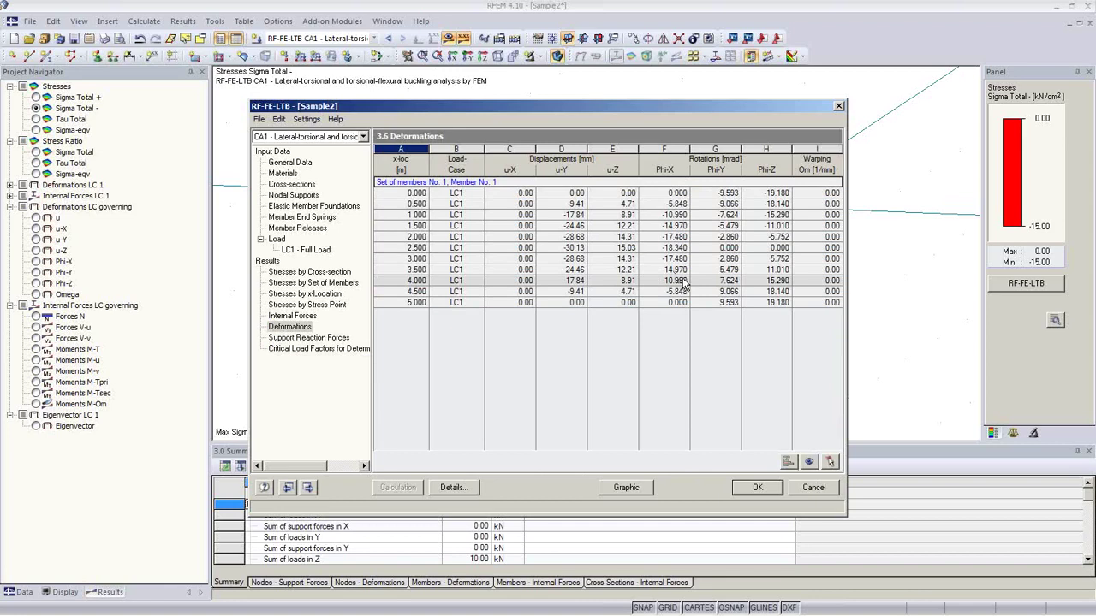
{"action": "left_click", "coordinate": [300, 339]}
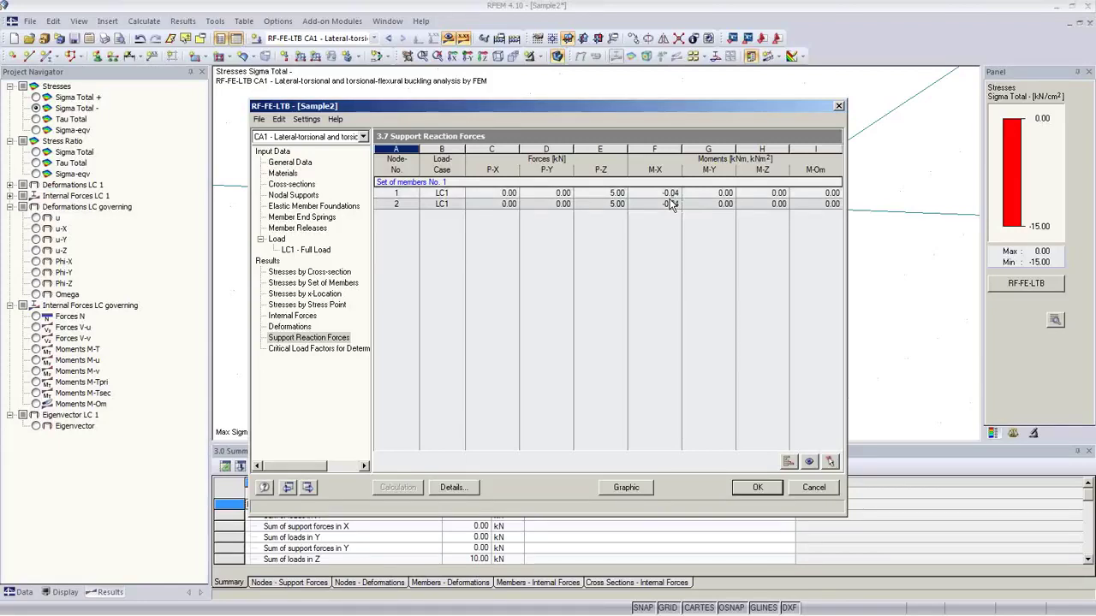
{"action": "left_click", "coordinate": [626, 487]}
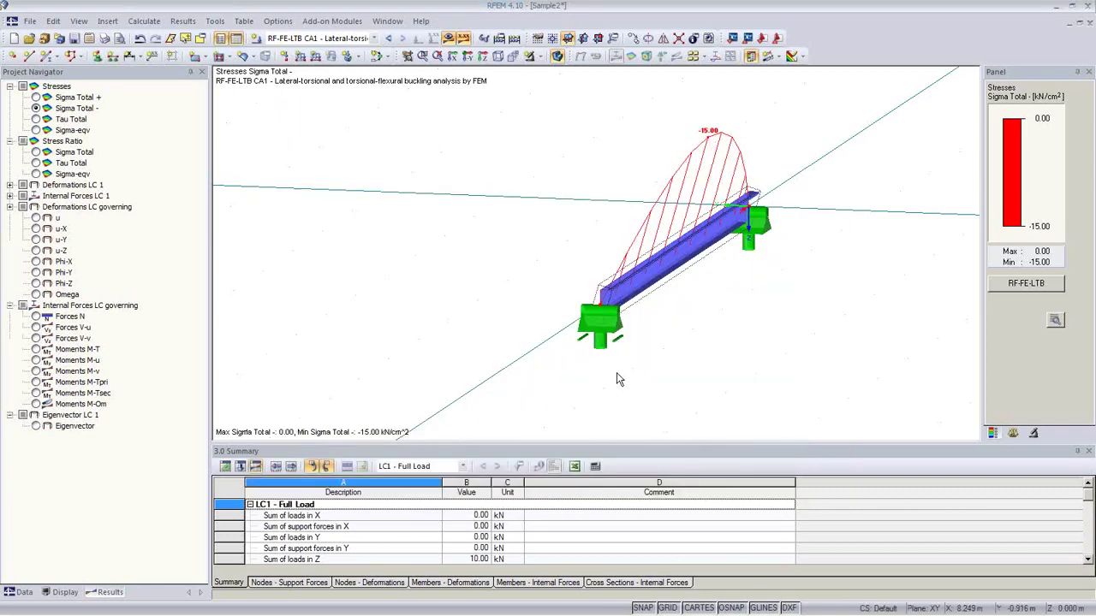
Step: Compare the purlin's Sigma Total +, Sigma Total - and Sigma-eqv stress diagrams, and view the Sigma-eqv stress ratio
{"action": "middle_click_drag", "start_coordinate": [678, 340], "coordinate": [606, 261], "text": "ctrl"}
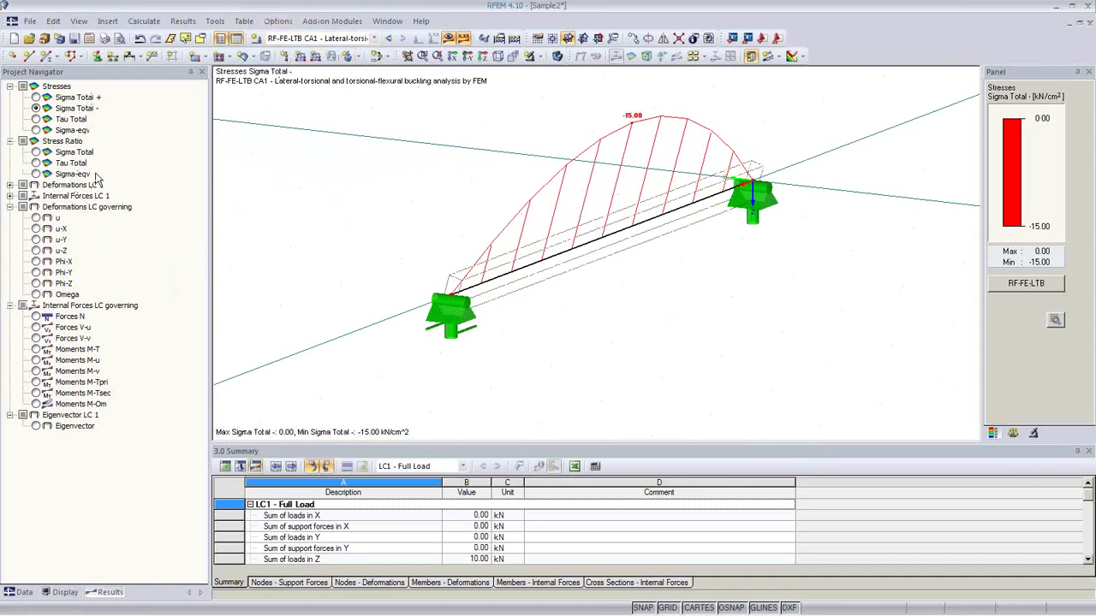
{"action": "left_click", "coordinate": [36, 97]}
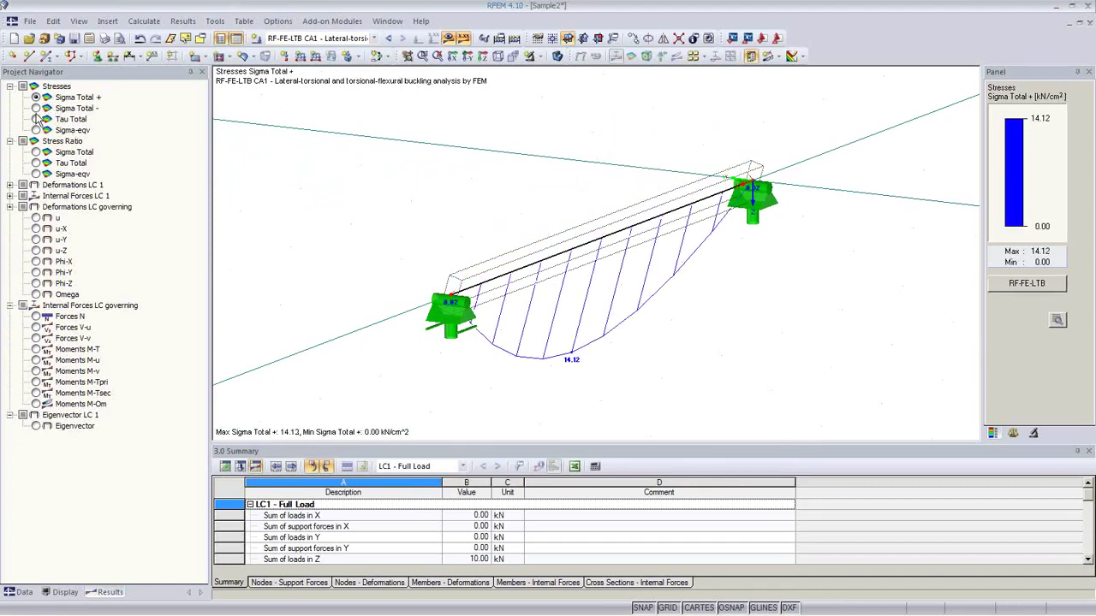
{"action": "left_click", "coordinate": [38, 108]}
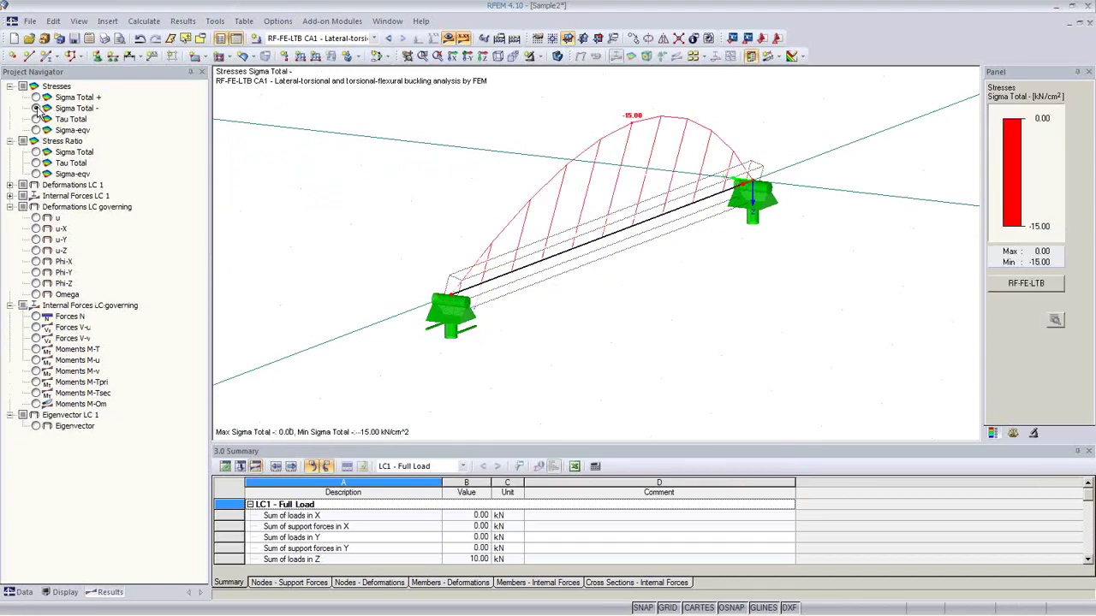
{"action": "left_click", "coordinate": [36, 130]}
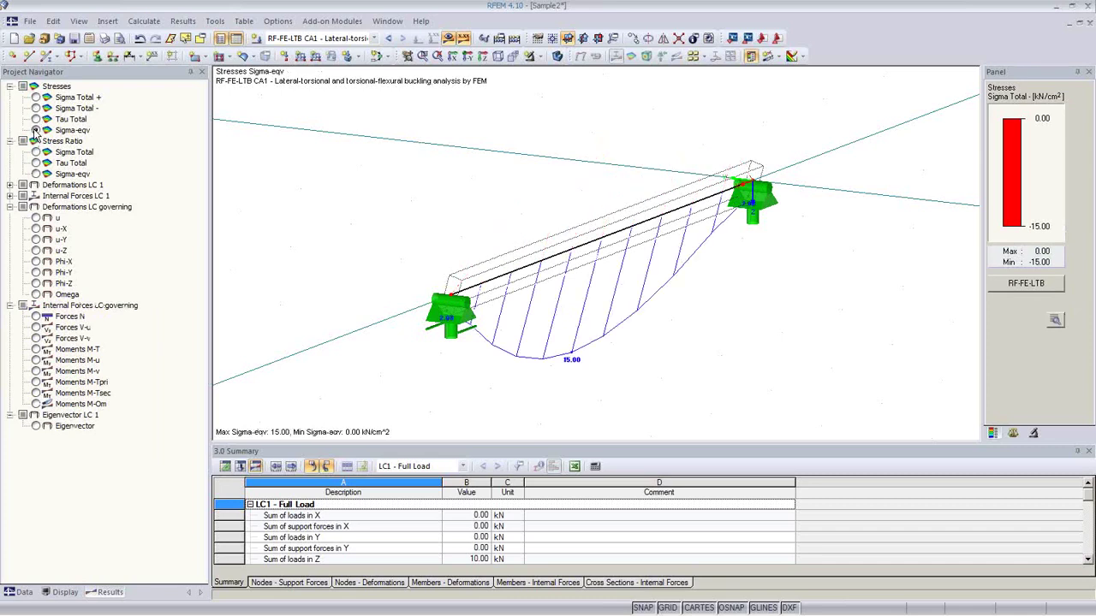
{"action": "left_click", "coordinate": [36, 174]}
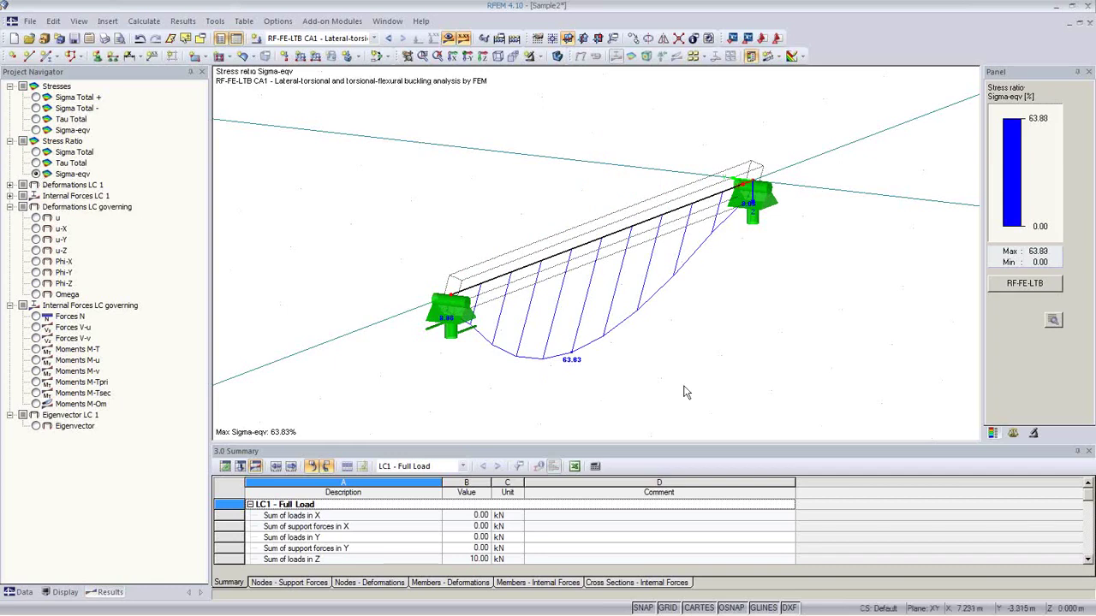
Step: Display the LC 1 deformation u on the purlin with a deformation display factor of 8
{"action": "left_click", "coordinate": [10, 185]}
{"action": "left_click", "coordinate": [36, 196]}
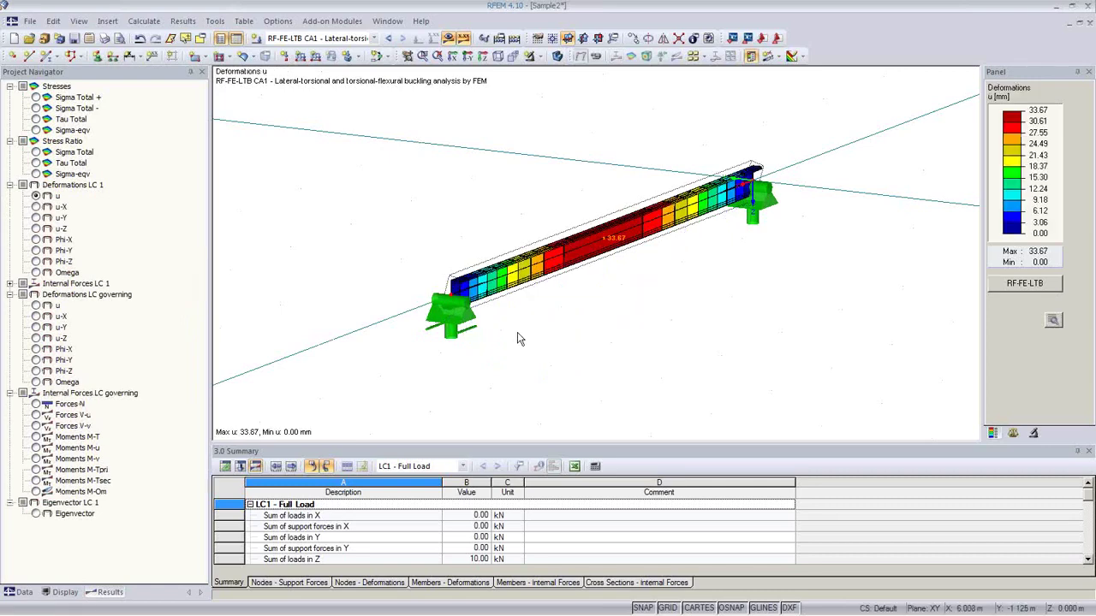
{"action": "middle_click_drag", "start_coordinate": [517, 339], "coordinate": [949, 251], "text": "ctrl"}
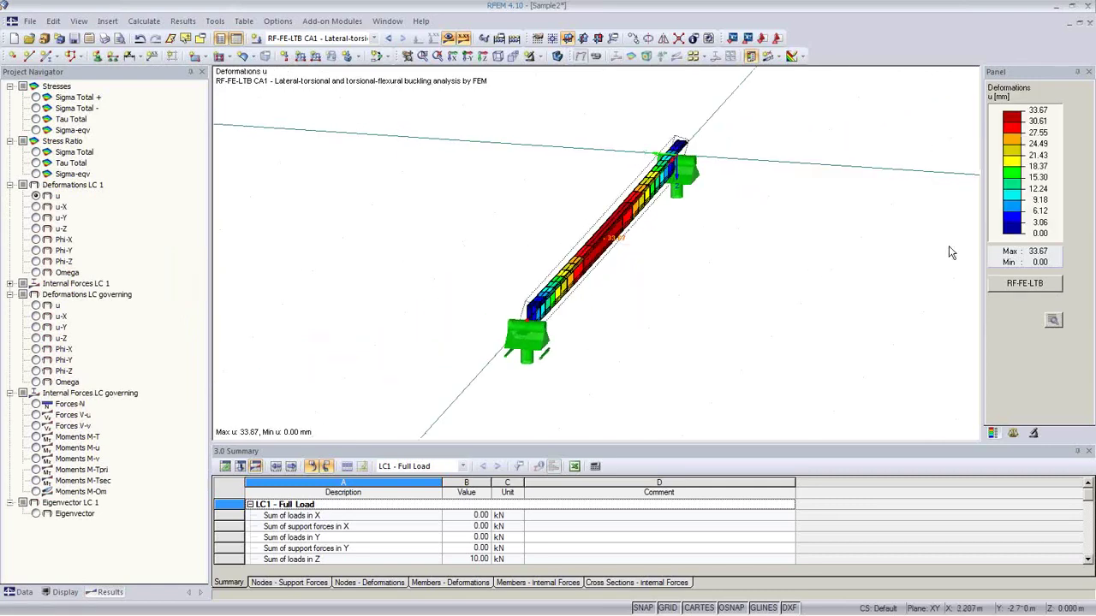
{"action": "left_click", "coordinate": [1013, 434]}
{"action": "left_click", "coordinate": [1024, 120]}
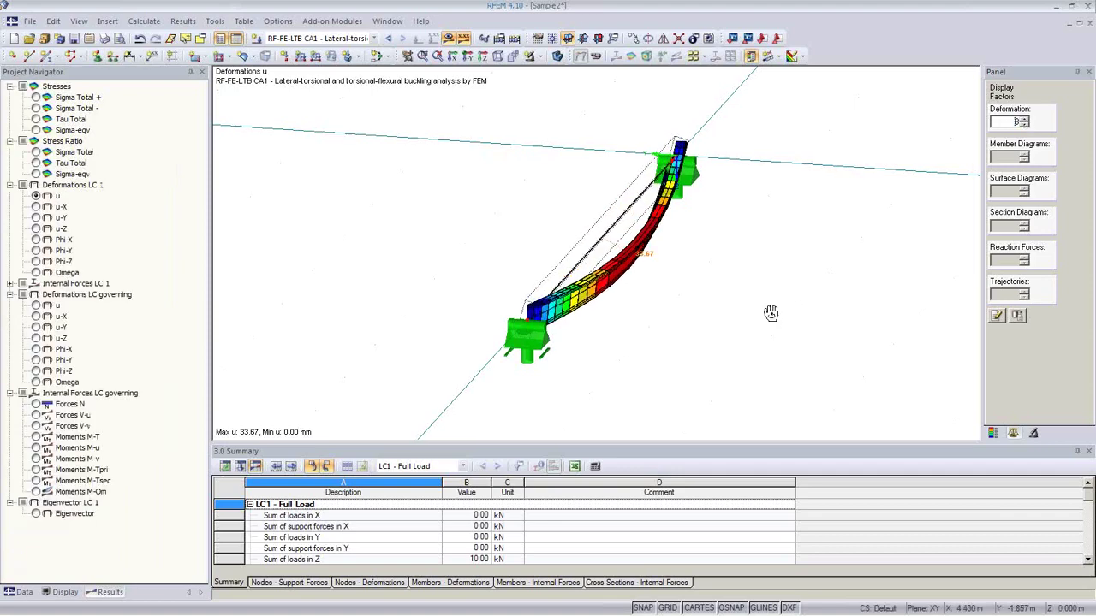
{"action": "middle_click_drag", "start_coordinate": [770, 313], "coordinate": [678, 244], "text": "ctrl"}
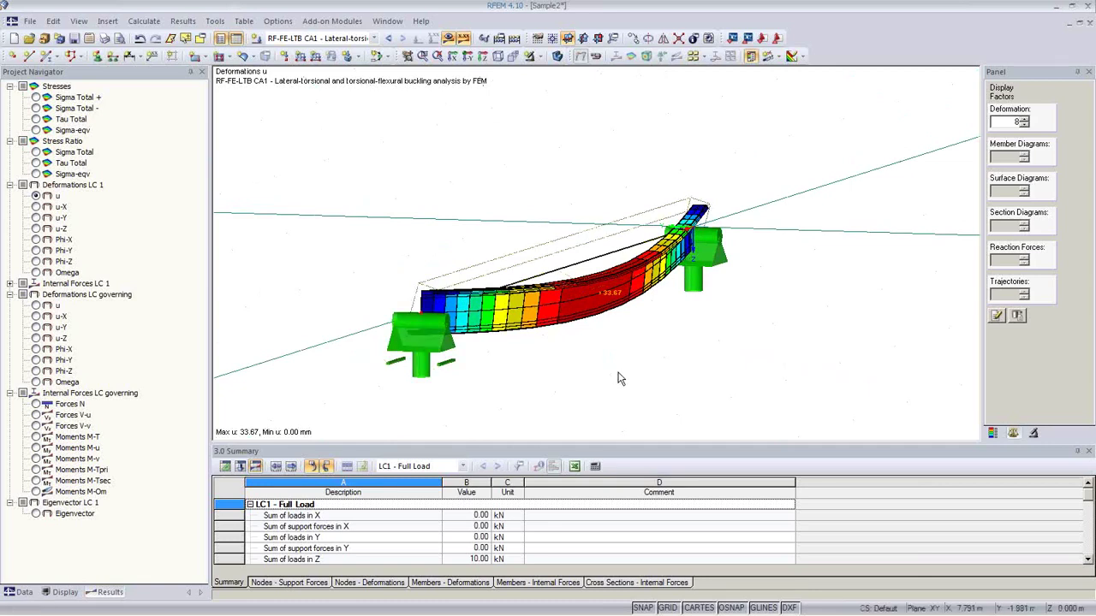
{"action": "middle_click_drag", "start_coordinate": [618, 386], "coordinate": [653, 347]}
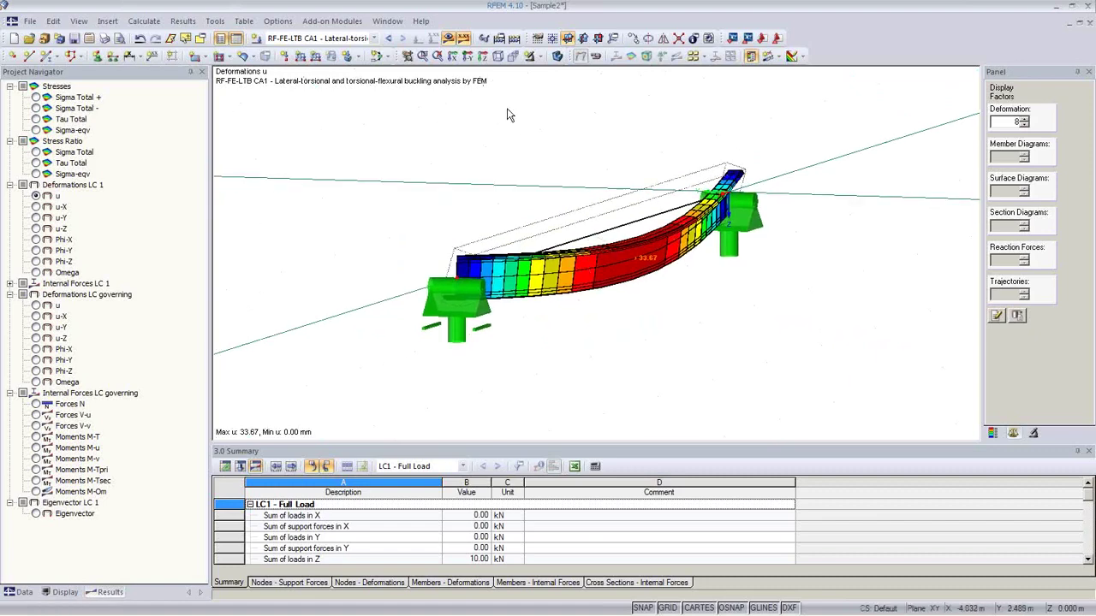
{"action": "middle_click_drag", "start_coordinate": [579, 328], "coordinate": [602, 364]}
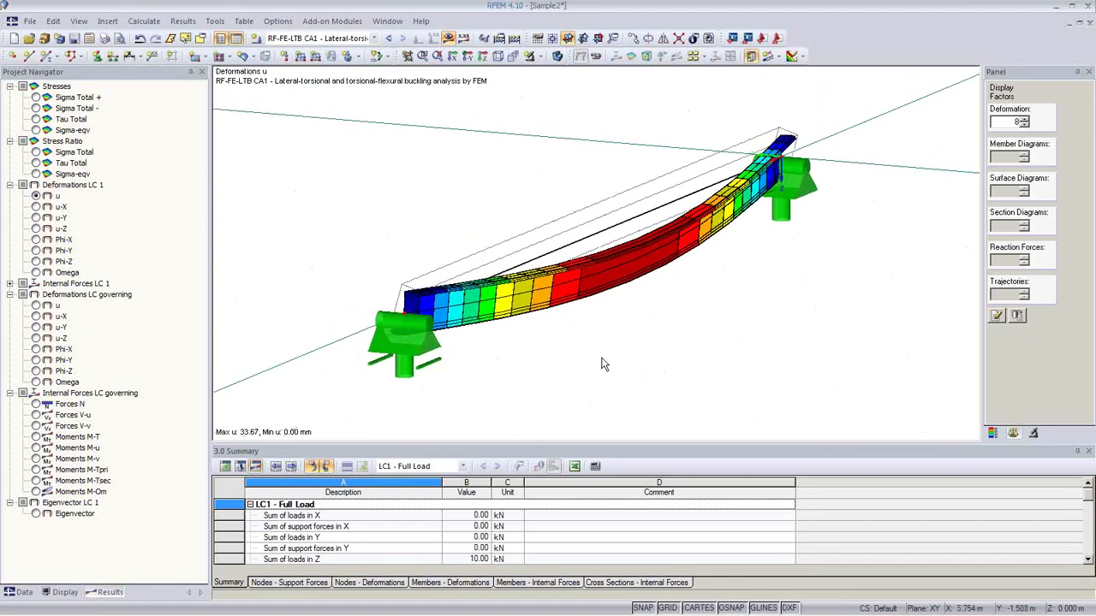
Step: Add the deformation u graphic to printout report D1 with a picture height of 50% of the page
{"action": "left_click", "coordinate": [151, 55]}
{"action": "left_click", "coordinate": [105, 38]}
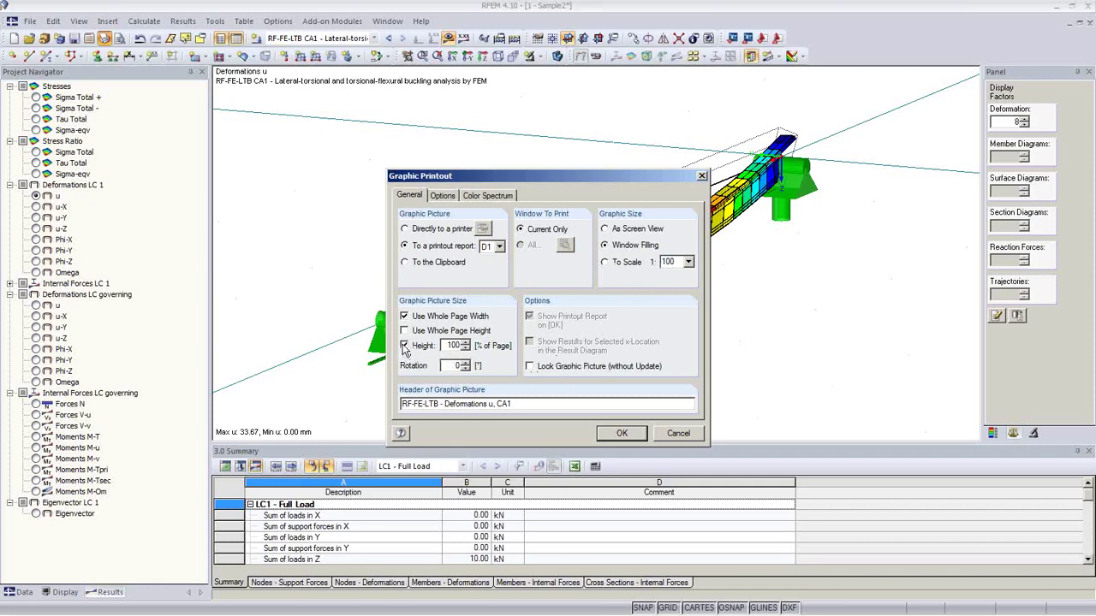
{"action": "type", "text": "50"}
{"action": "left_click", "coordinate": [620, 435]}
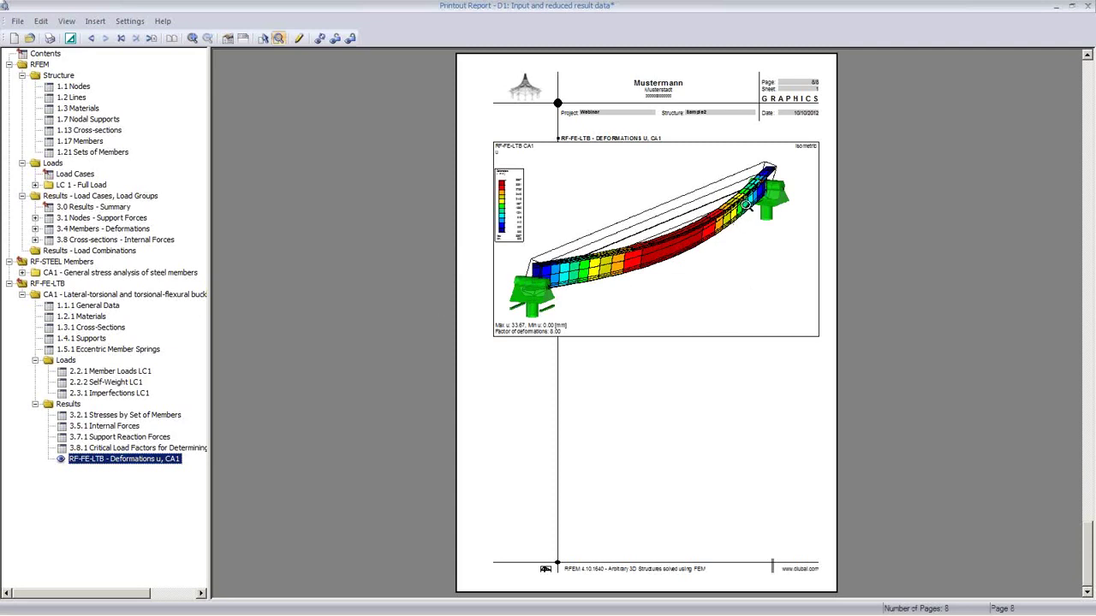
Step: Look through the report's structure chapters from nodes to members, and examine the results summary
{"action": "left_click", "coordinate": [73, 86]}
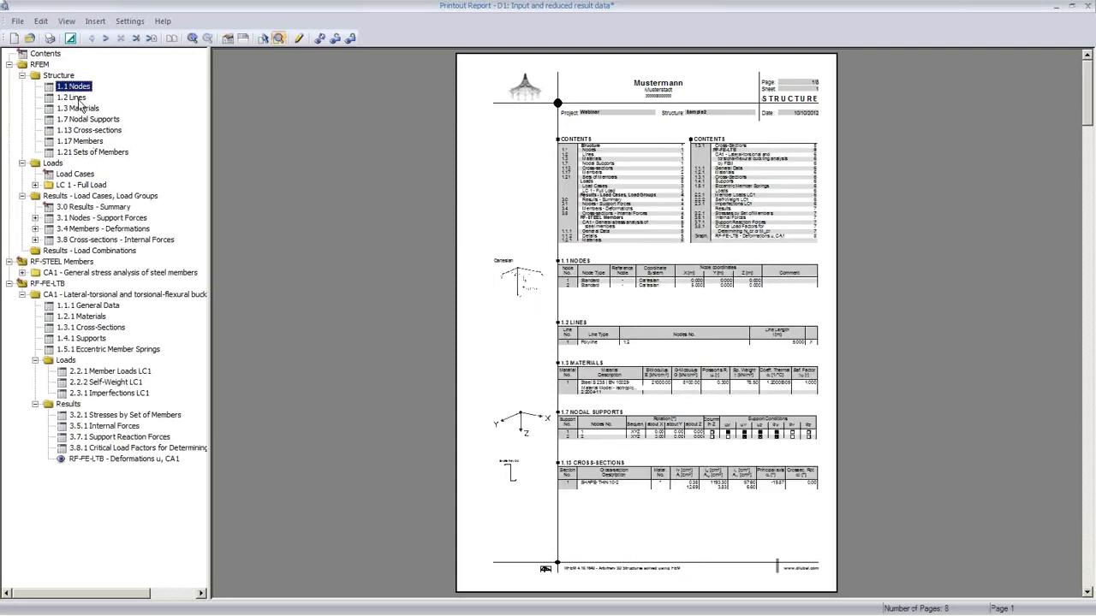
{"action": "left_click", "coordinate": [72, 98]}
{"action": "left_click", "coordinate": [85, 119]}
{"action": "left_click", "coordinate": [91, 130]}
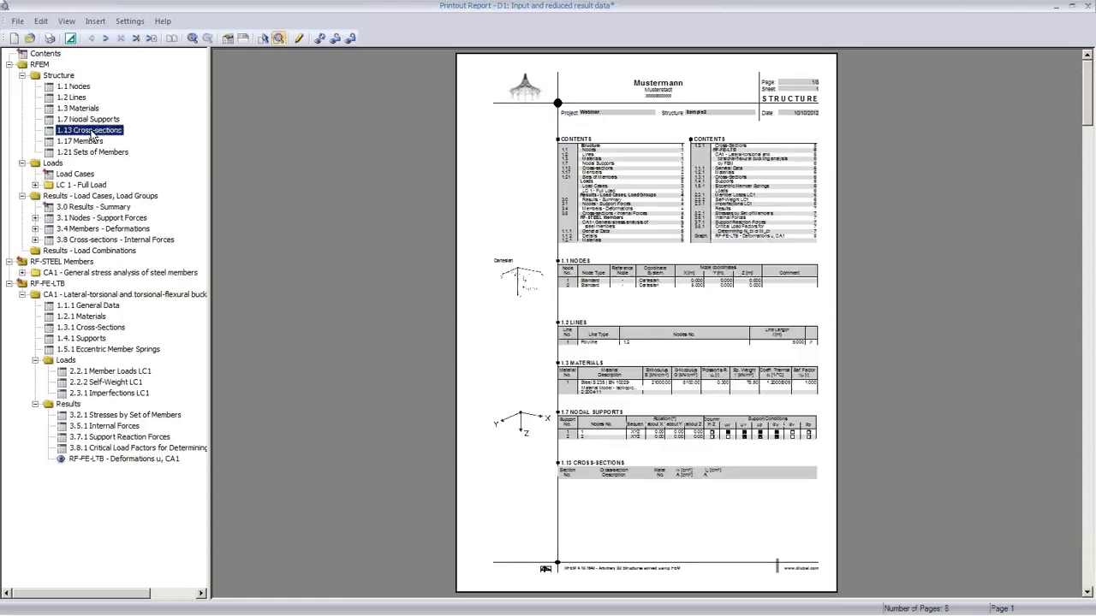
{"action": "left_click", "coordinate": [85, 141]}
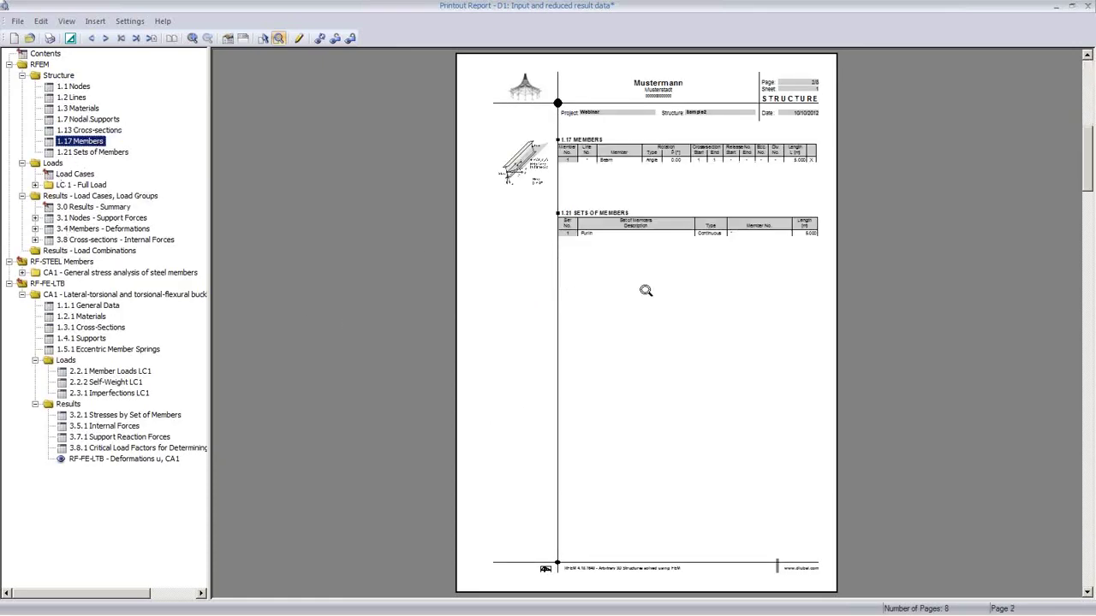
{"action": "left_click", "coordinate": [633, 256]}
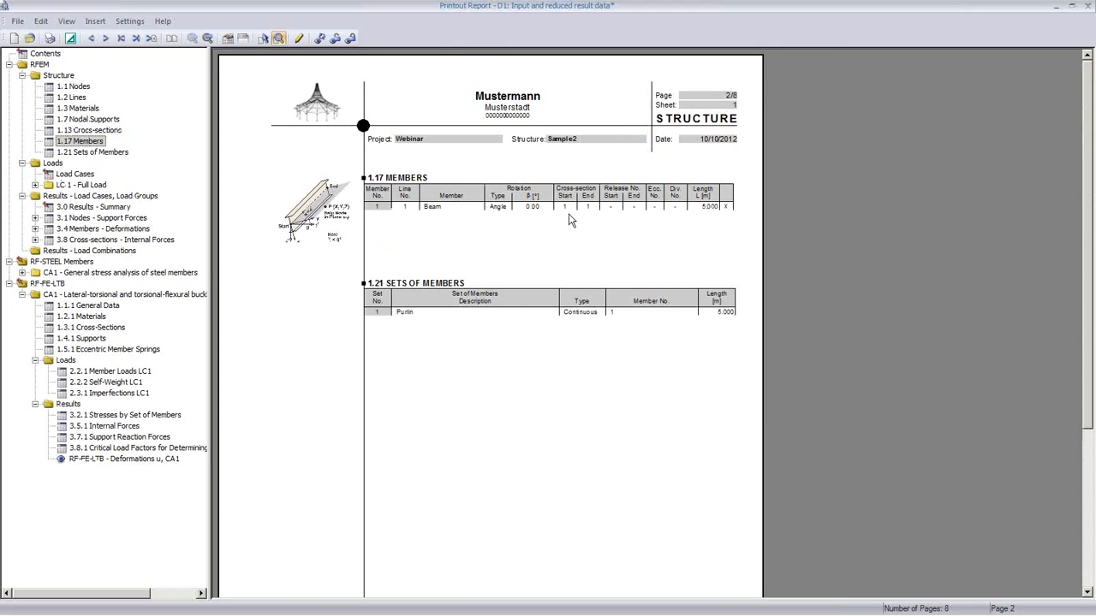
{"action": "left_click", "coordinate": [96, 207]}
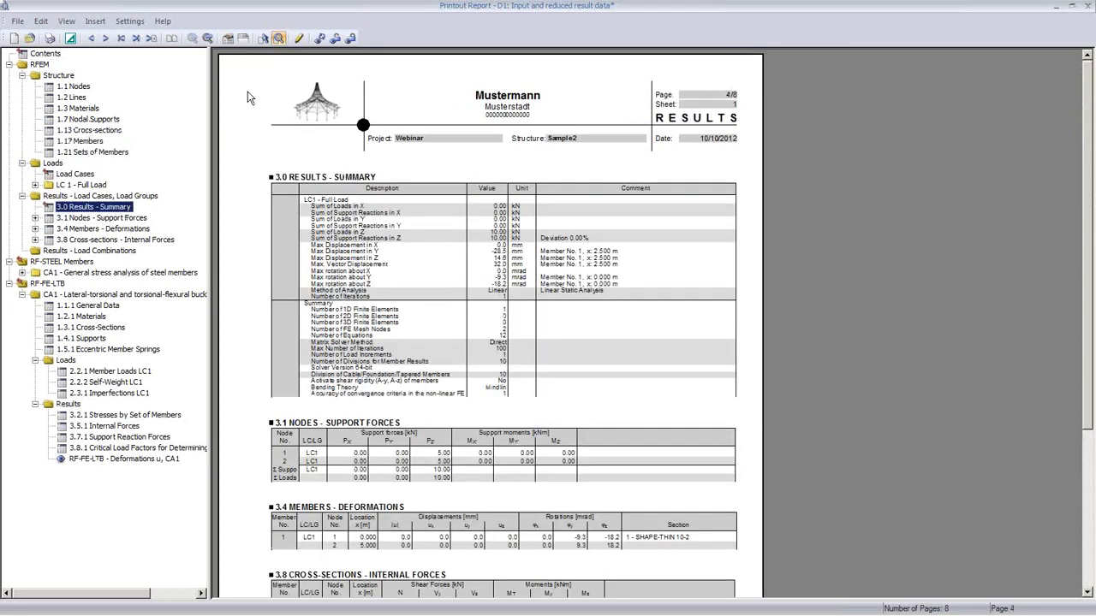
Step: Check the printout report selection for RFEM loads, LC/LG results and global contents, and confirm the selection
{"action": "left_click", "coordinate": [228, 38]}
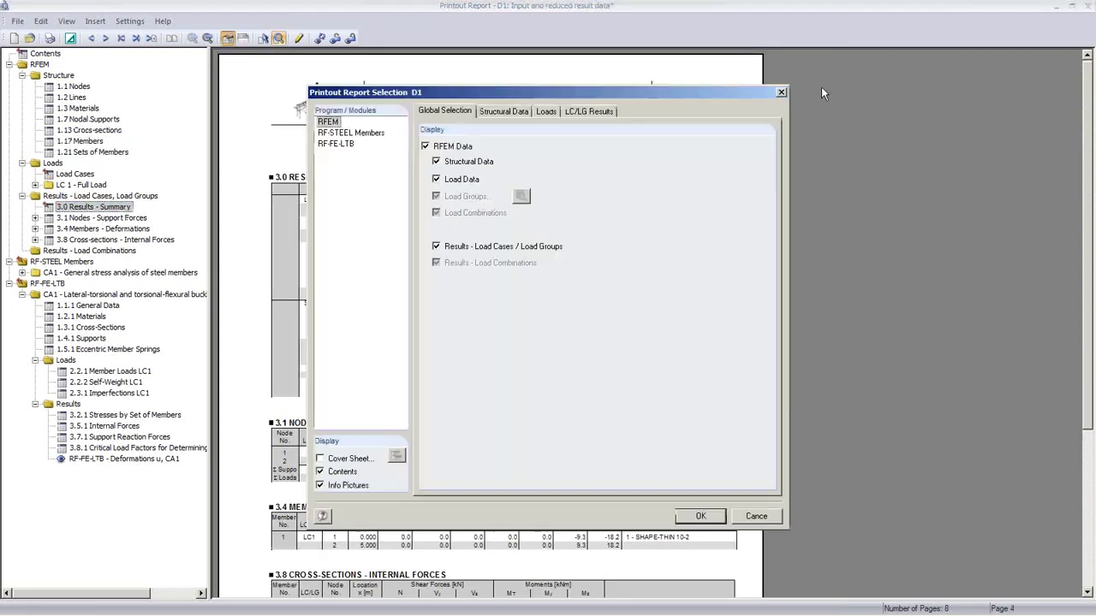
{"action": "left_click", "coordinate": [548, 113]}
{"action": "left_click", "coordinate": [599, 110]}
{"action": "left_click", "coordinate": [445, 111]}
{"action": "left_click", "coordinate": [700, 514]}
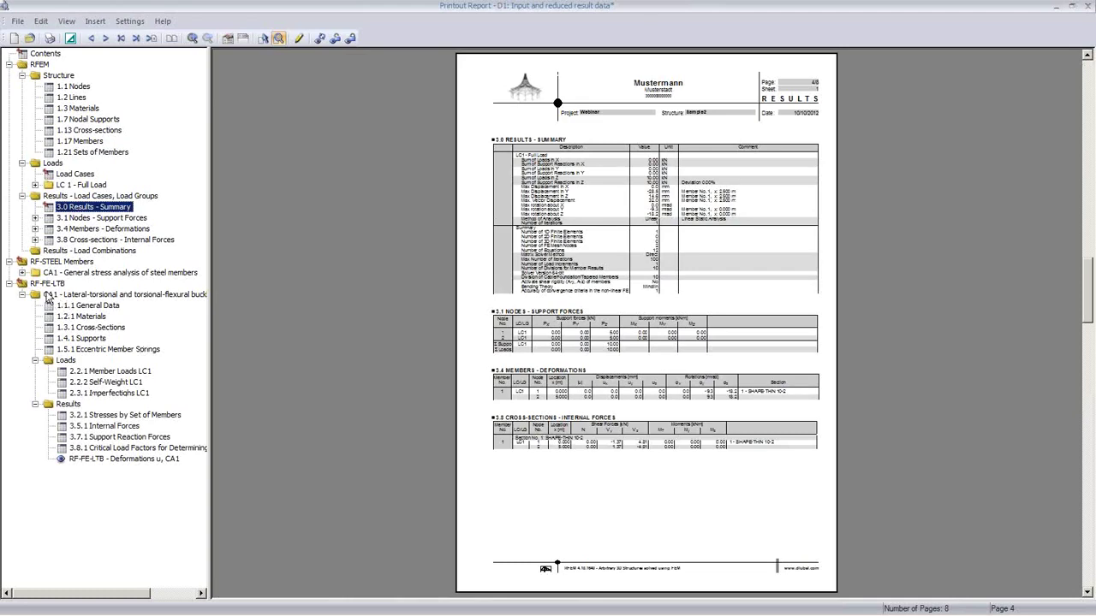
Step: Check the RF-FE-LTB input and result chapters in the report, and close the report accepting its changes
{"action": "left_click", "coordinate": [83, 317]}
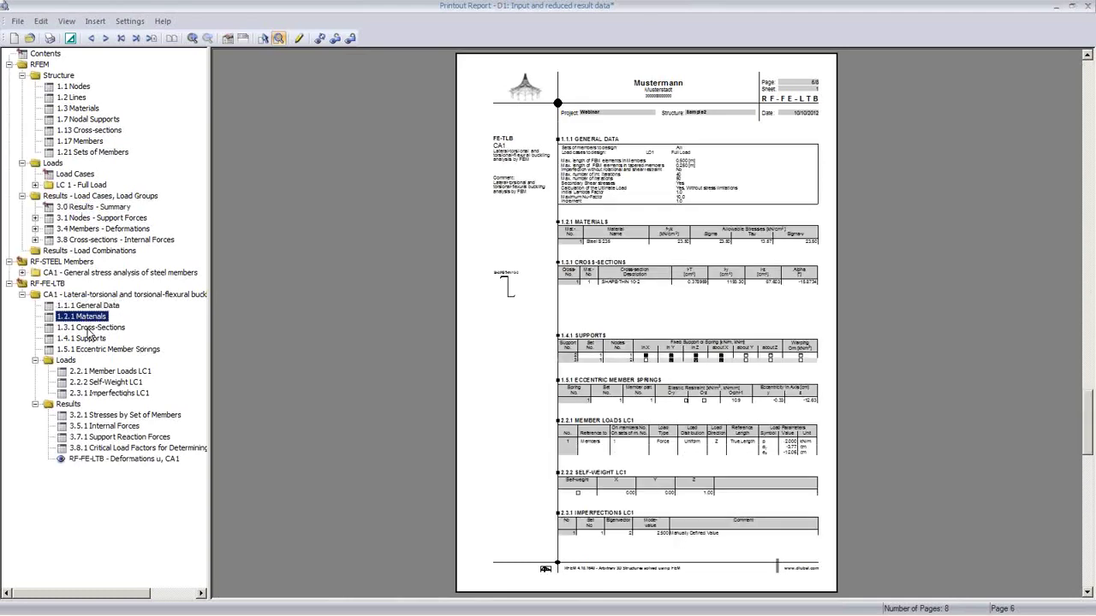
{"action": "left_click", "coordinate": [88, 328]}
{"action": "left_click", "coordinate": [674, 332]}
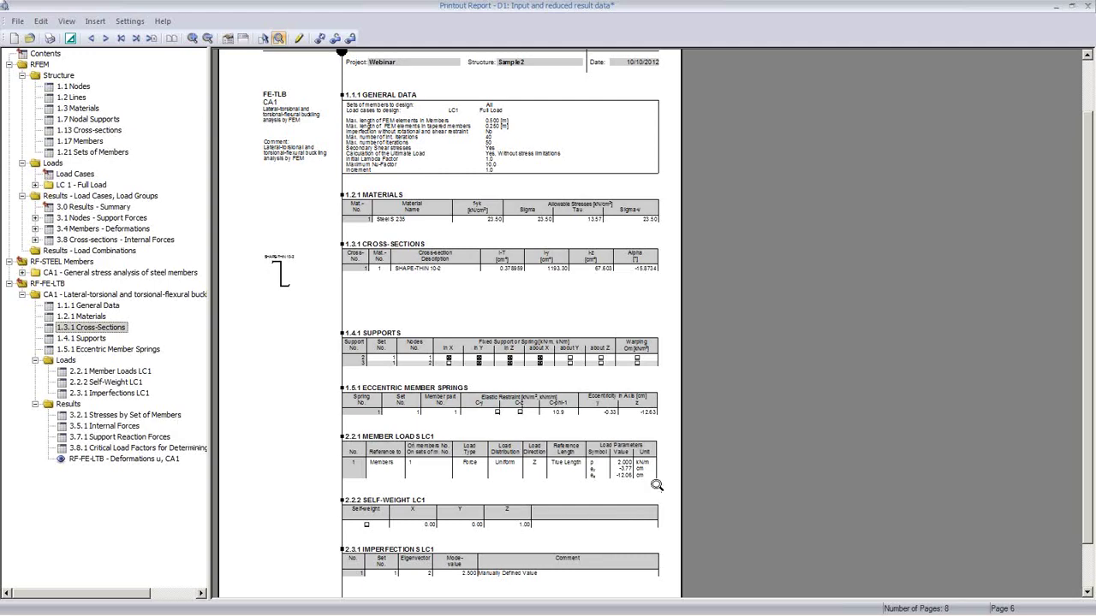
{"action": "left_click", "coordinate": [123, 448]}
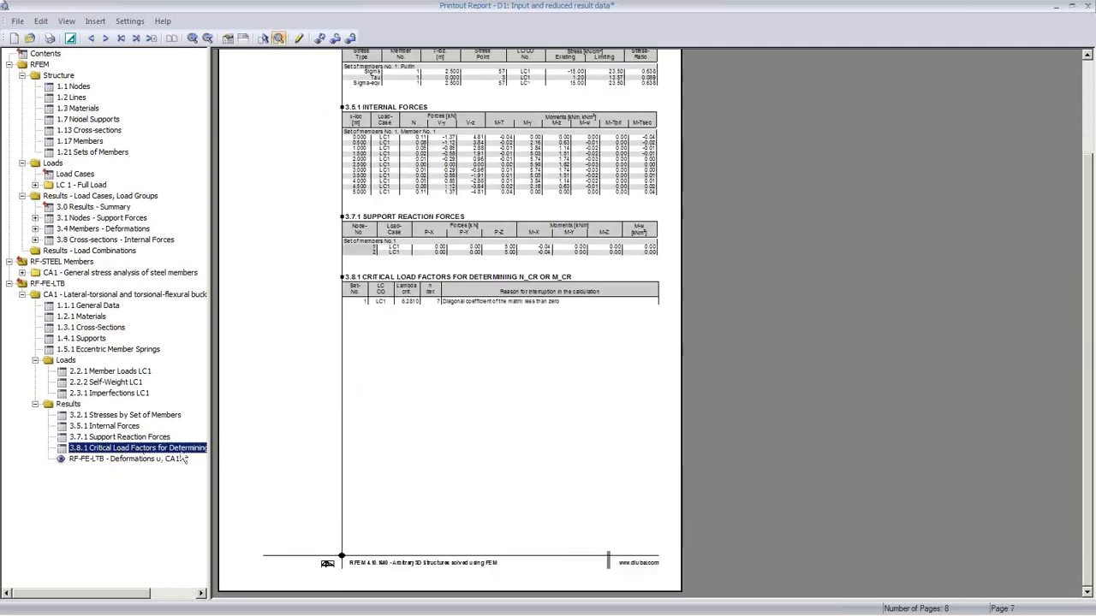
{"action": "left_click", "coordinate": [132, 427]}
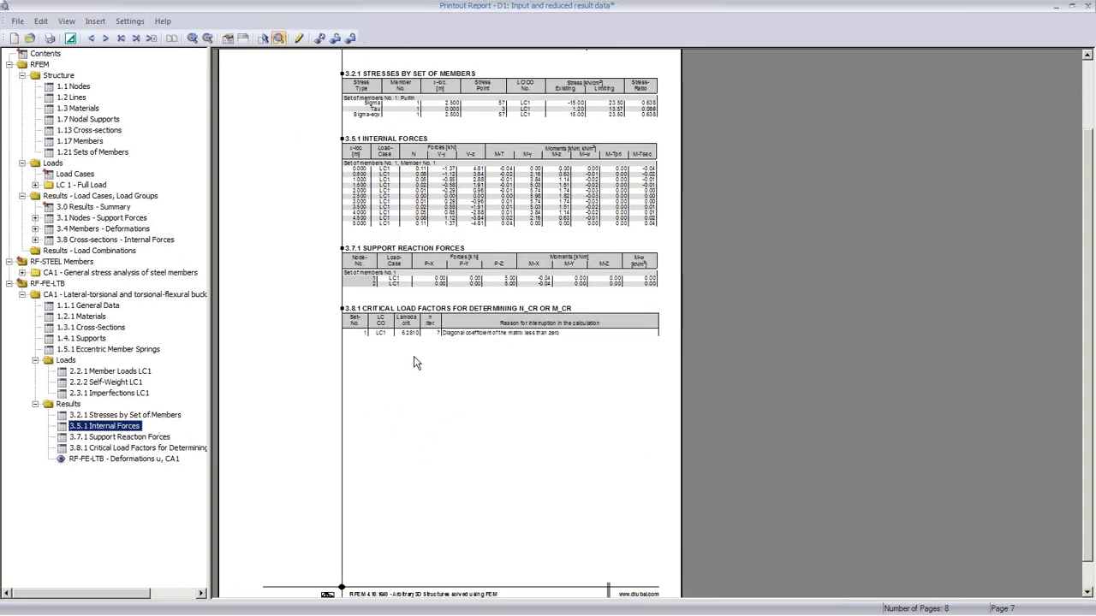
{"action": "left_click", "coordinate": [1089, 11]}
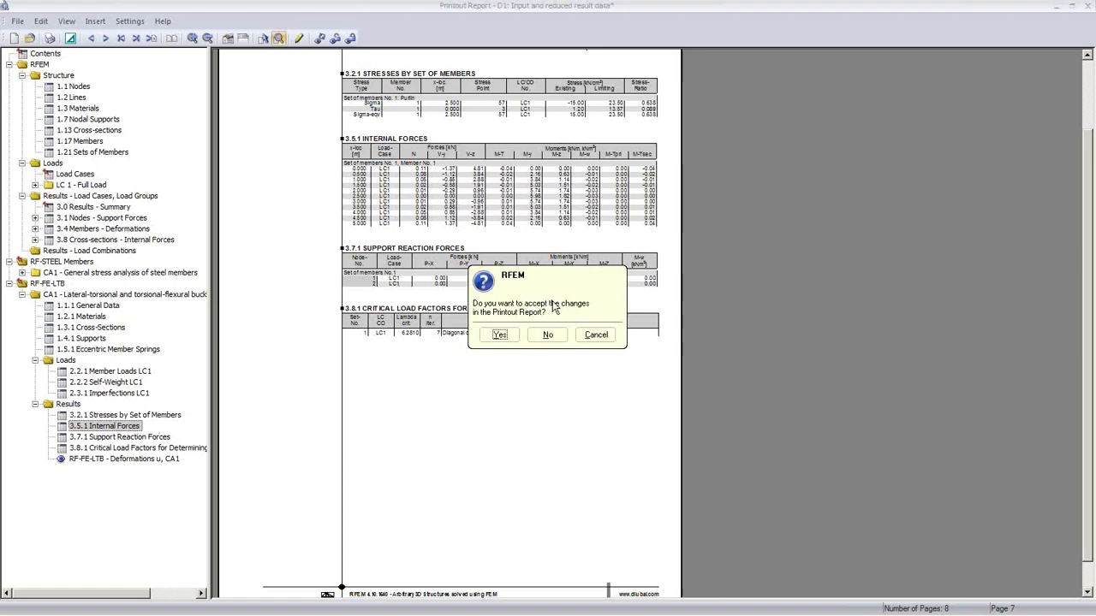
{"action": "left_click", "coordinate": [505, 341]}
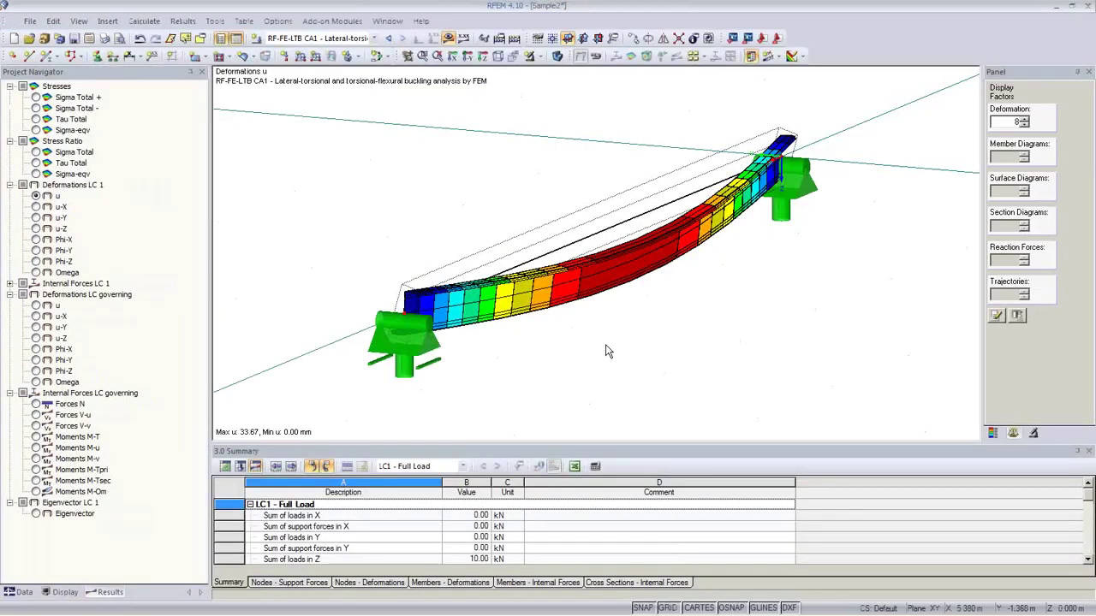
Step: Open the result diagrams of the purlin member and show the equivalent stress Sigma-eqv above the LC 1 deformation u
{"action": "right_click", "coordinate": [586, 242]}
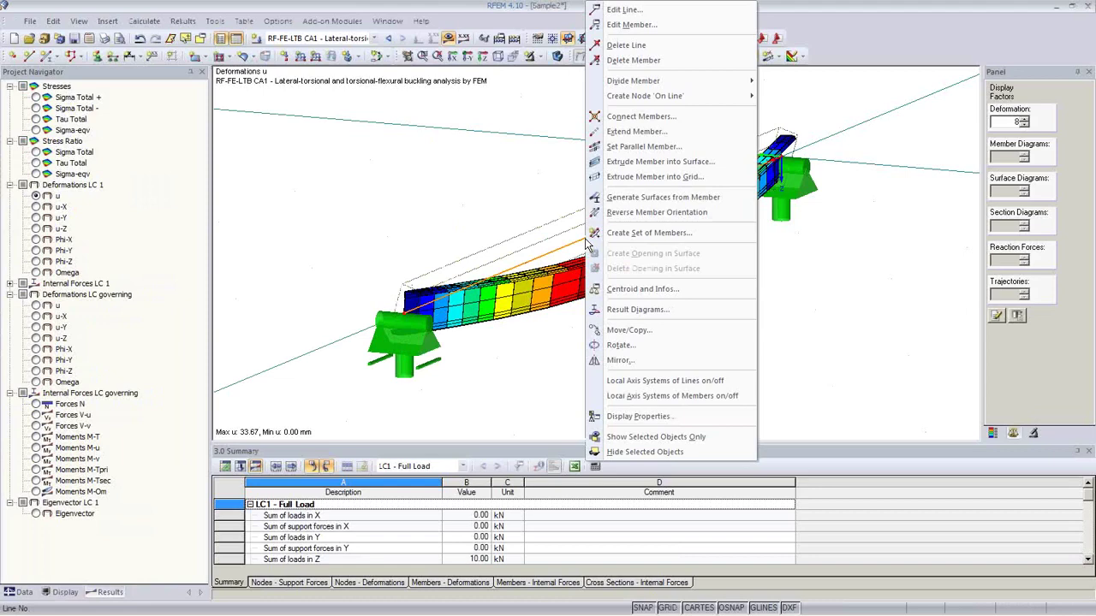
{"action": "left_click", "coordinate": [635, 309]}
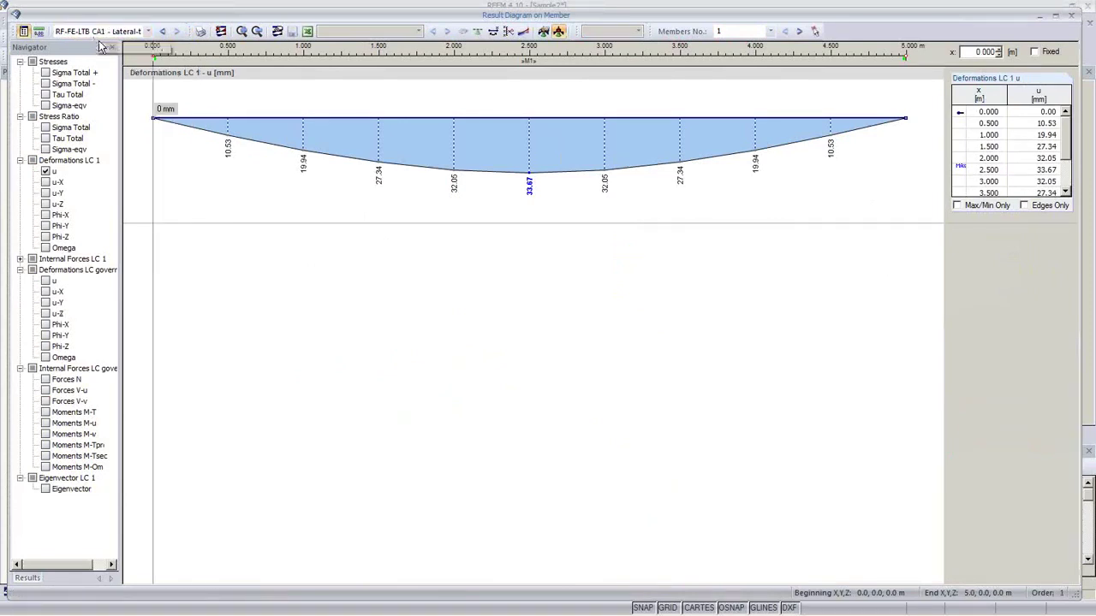
{"action": "left_click", "coordinate": [46, 171]}
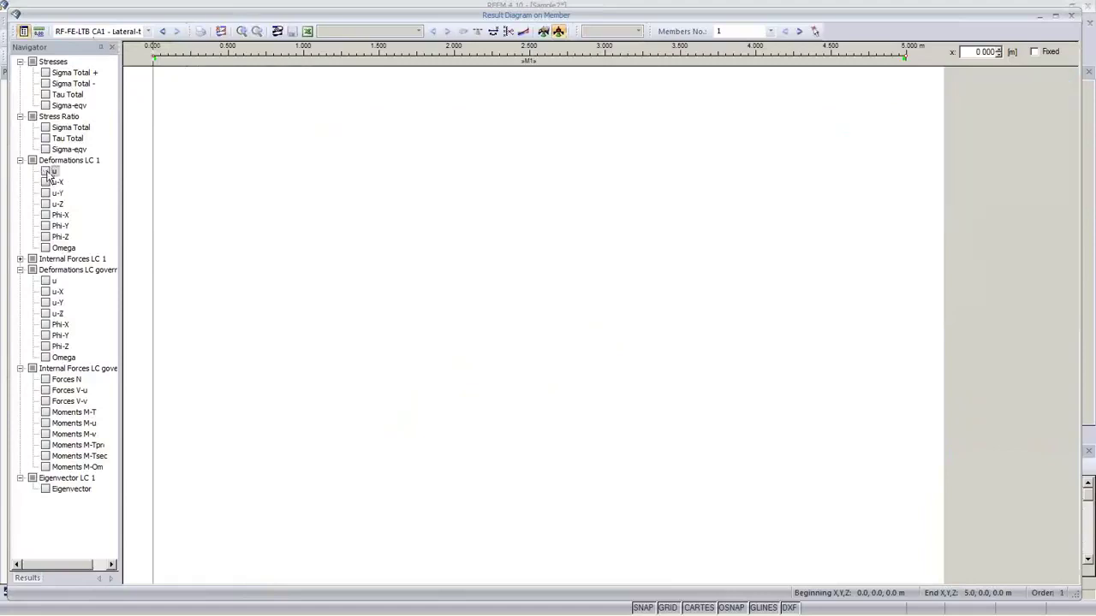
{"action": "left_click", "coordinate": [46, 105]}
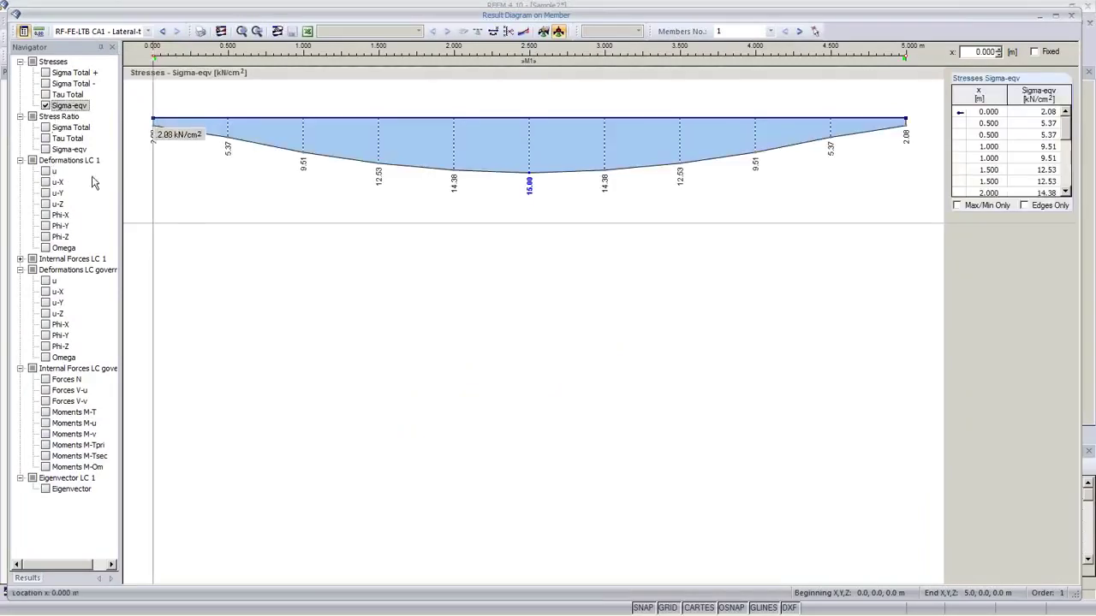
{"action": "left_click", "coordinate": [46, 172]}
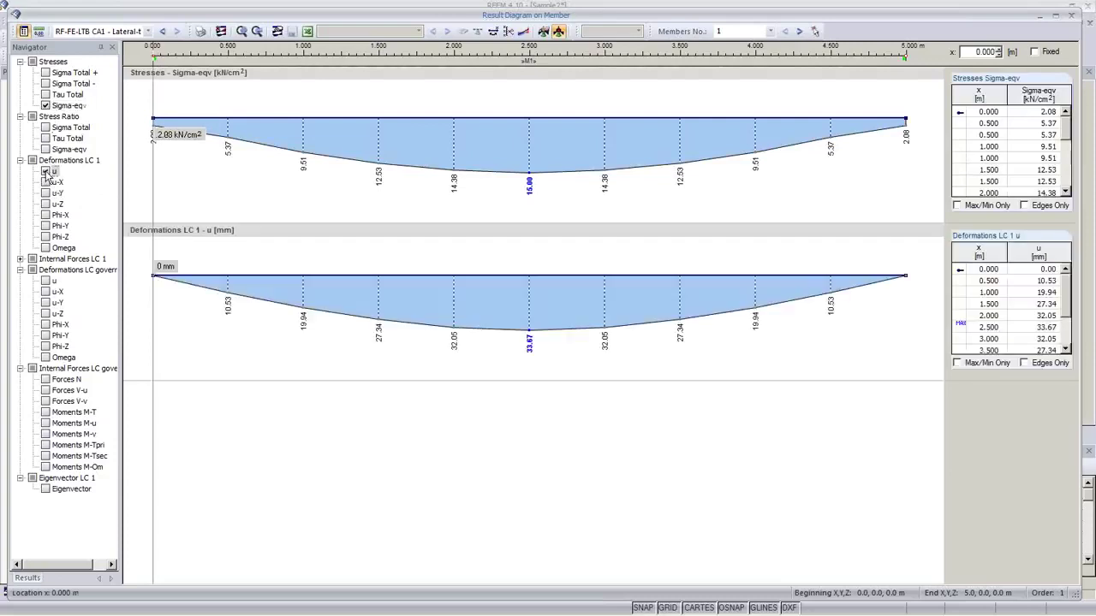
Step: Add all LC 1 internal force diagrams for the member, from Forces N, V-u and V-v through Moments M-T to M-Om
{"action": "left_click", "coordinate": [20, 259]}
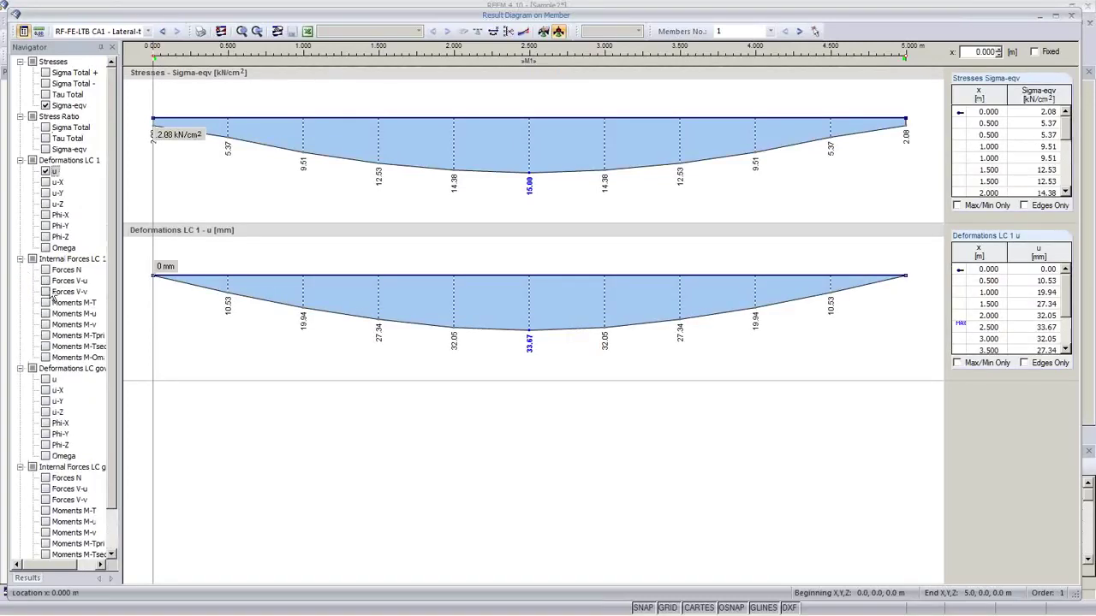
{"action": "left_click", "coordinate": [46, 269]}
{"action": "left_click", "coordinate": [45, 281]}
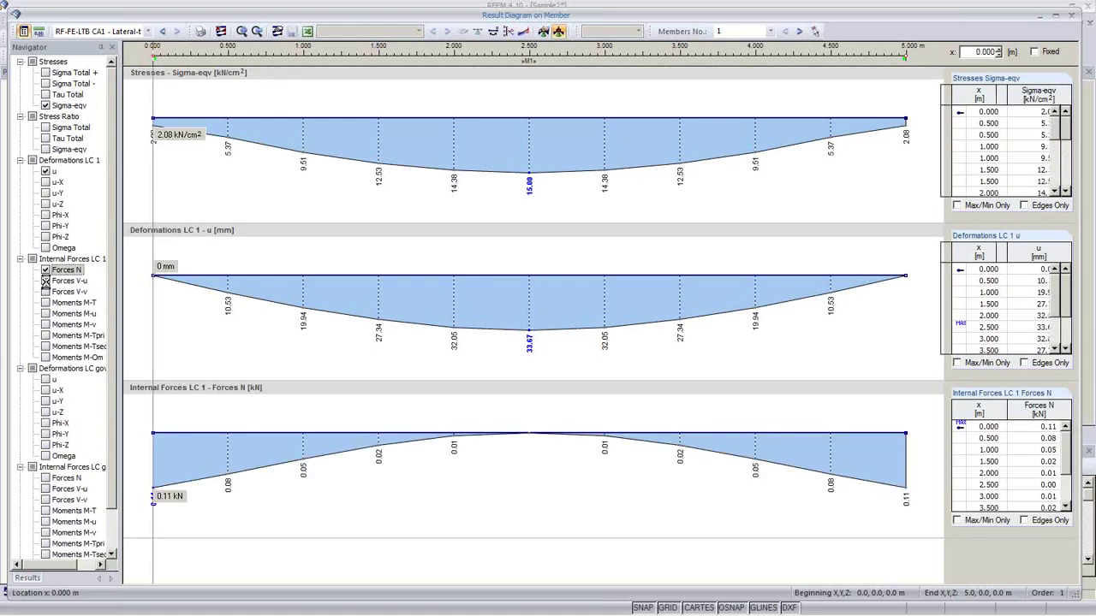
{"action": "left_click", "coordinate": [46, 292]}
{"action": "left_click", "coordinate": [46, 303]}
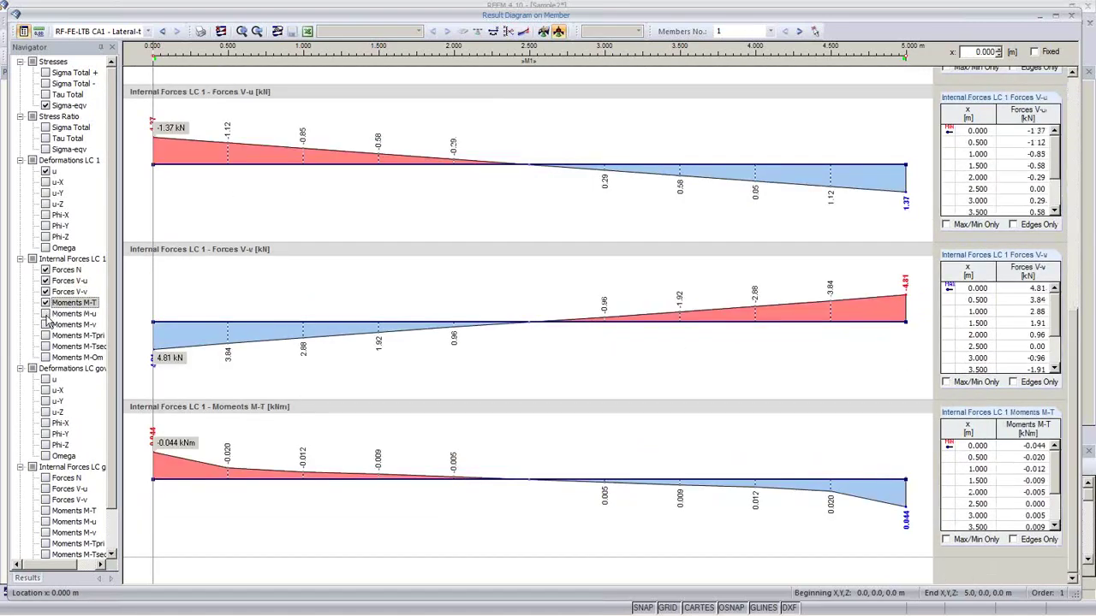
{"action": "left_click", "coordinate": [46, 314]}
{"action": "left_click", "coordinate": [45, 325]}
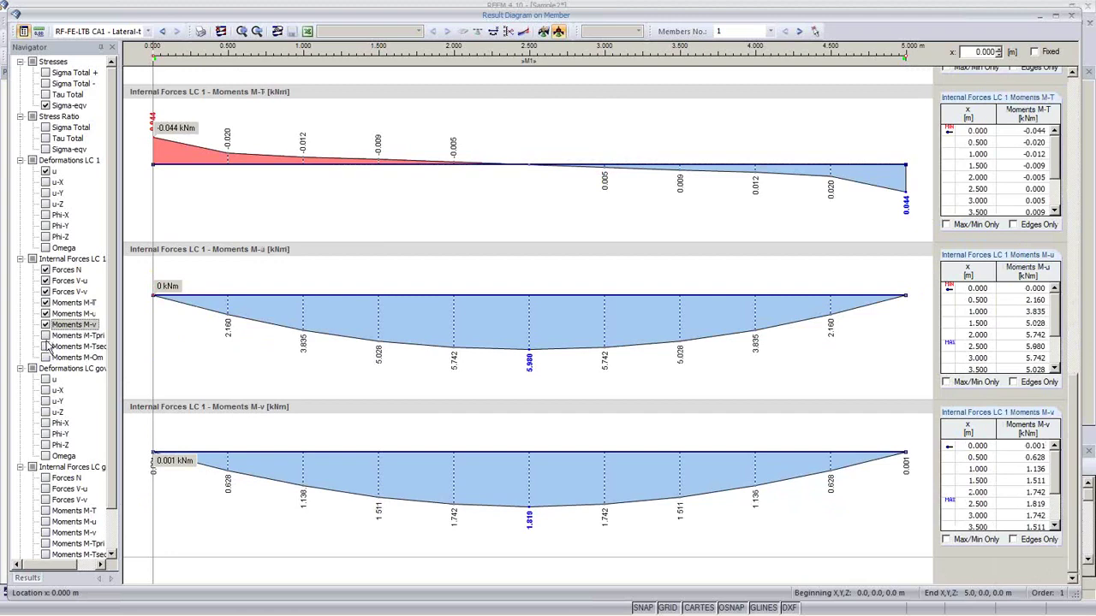
{"action": "left_click", "coordinate": [46, 336]}
{"action": "left_click", "coordinate": [45, 347]}
{"action": "left_click", "coordinate": [46, 358]}
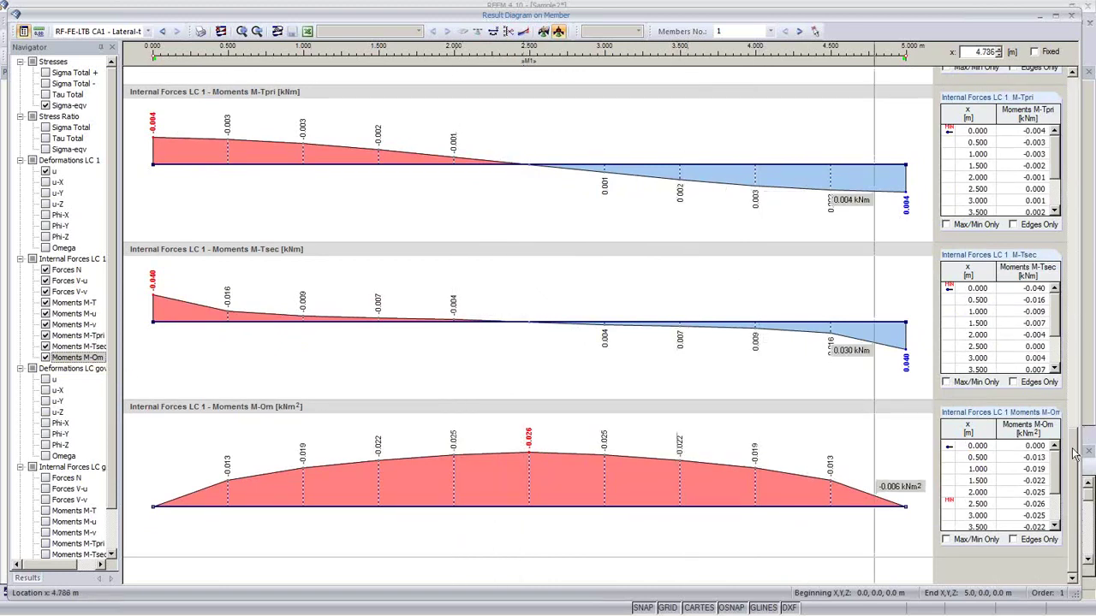
Step: Look over the member's diagrams and send them to printout report D1 using the whole page width and height
{"action": "scroll", "coordinate": [1075, 308], "scroll_direction": "up", "scroll_amount": 5}
{"action": "scroll", "coordinate": [1075, 300], "scroll_direction": "up", "scroll_amount": 3}
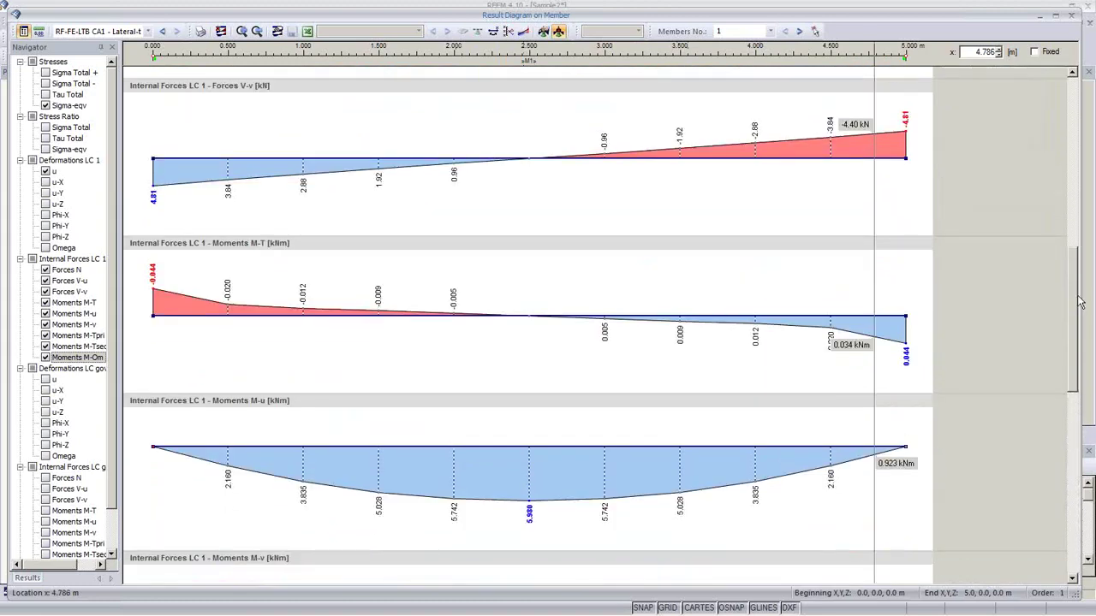
{"action": "scroll", "coordinate": [1075, 300], "scroll_direction": "down", "scroll_amount": 6}
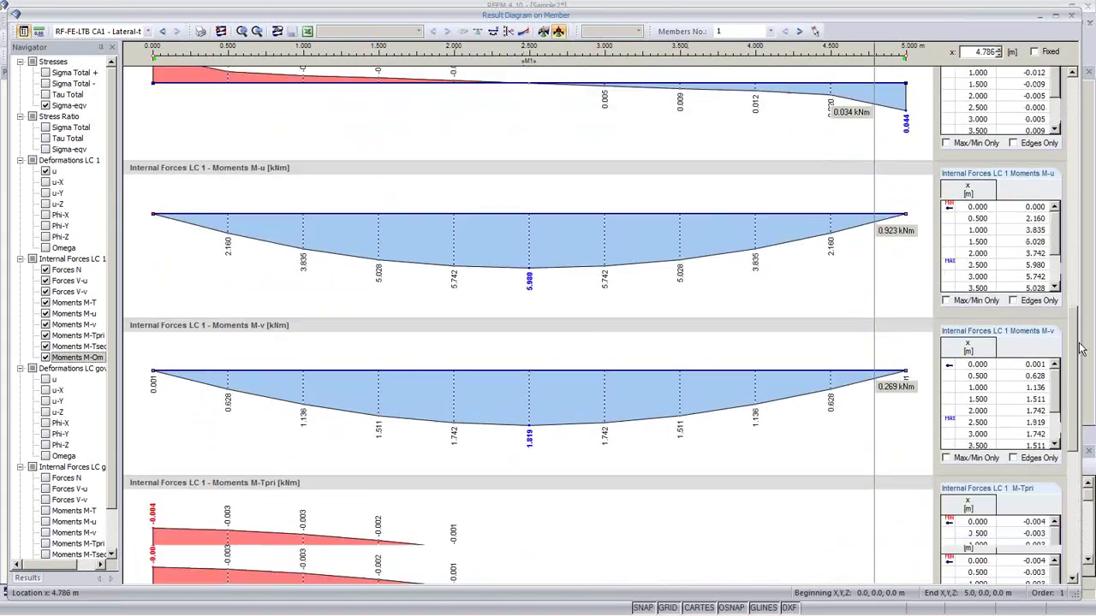
{"action": "left_click", "coordinate": [199, 30]}
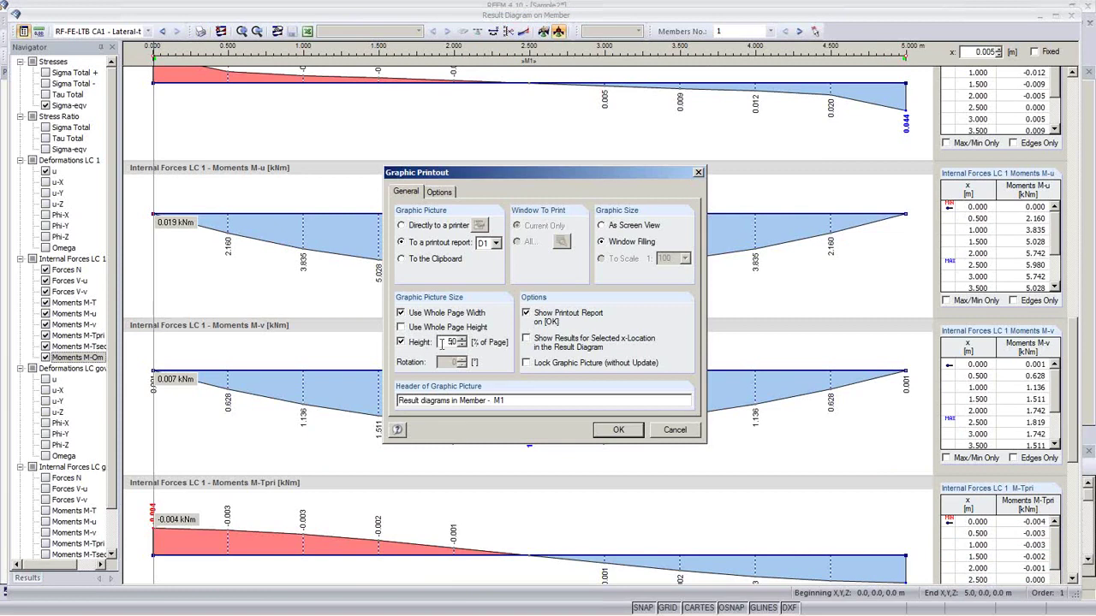
{"action": "left_click", "coordinate": [402, 327]}
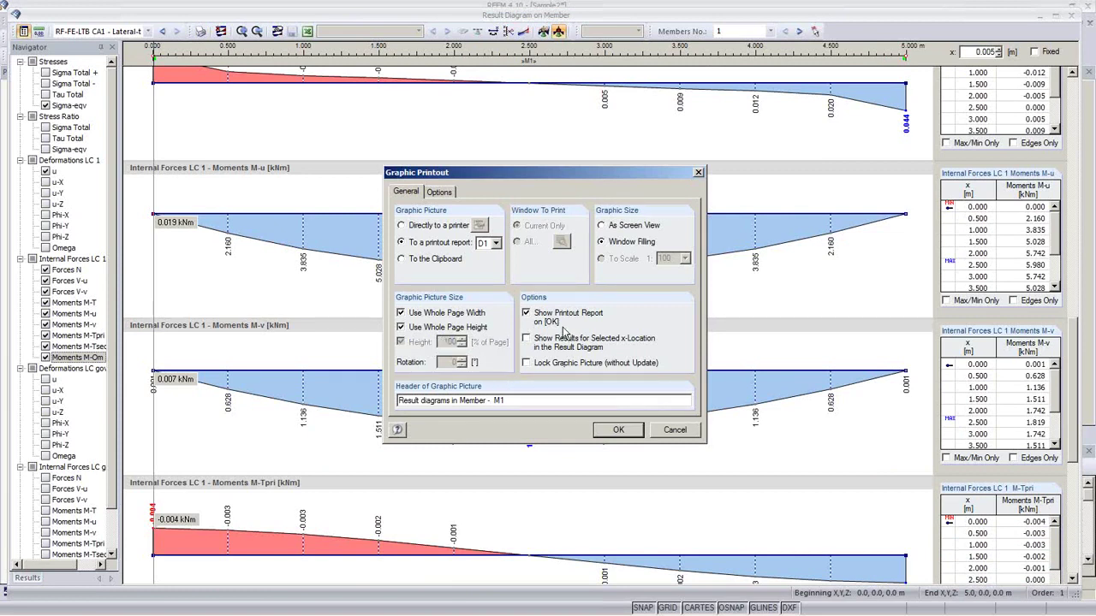
{"action": "left_click", "coordinate": [618, 430]}
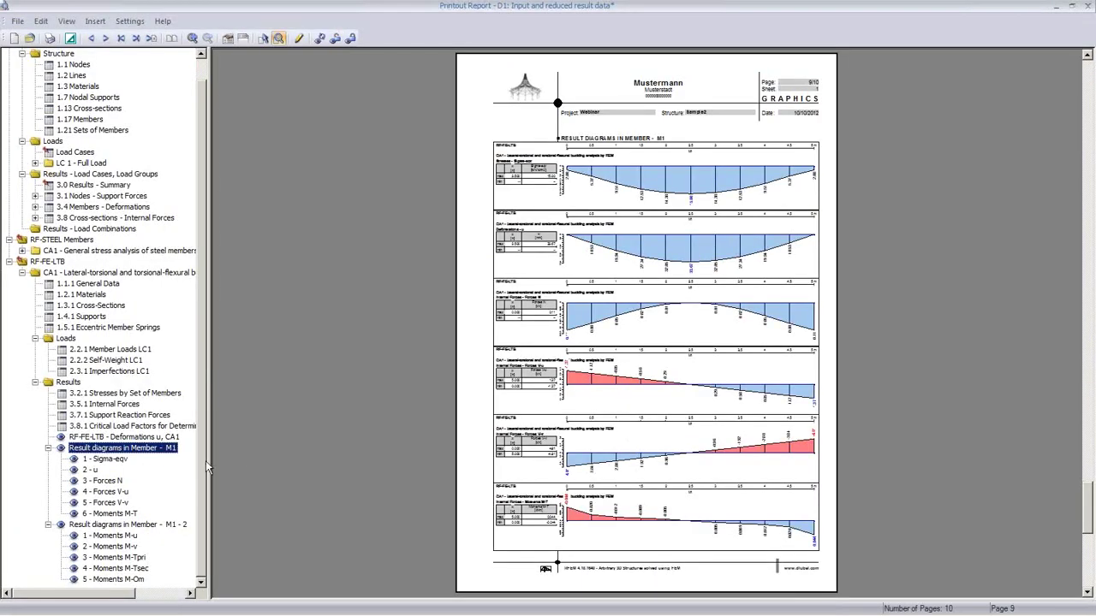
Step: Check both result diagram pages in the report at Forces N and Moments M-u, and close the report and the diagram window
{"action": "left_click", "coordinate": [104, 481]}
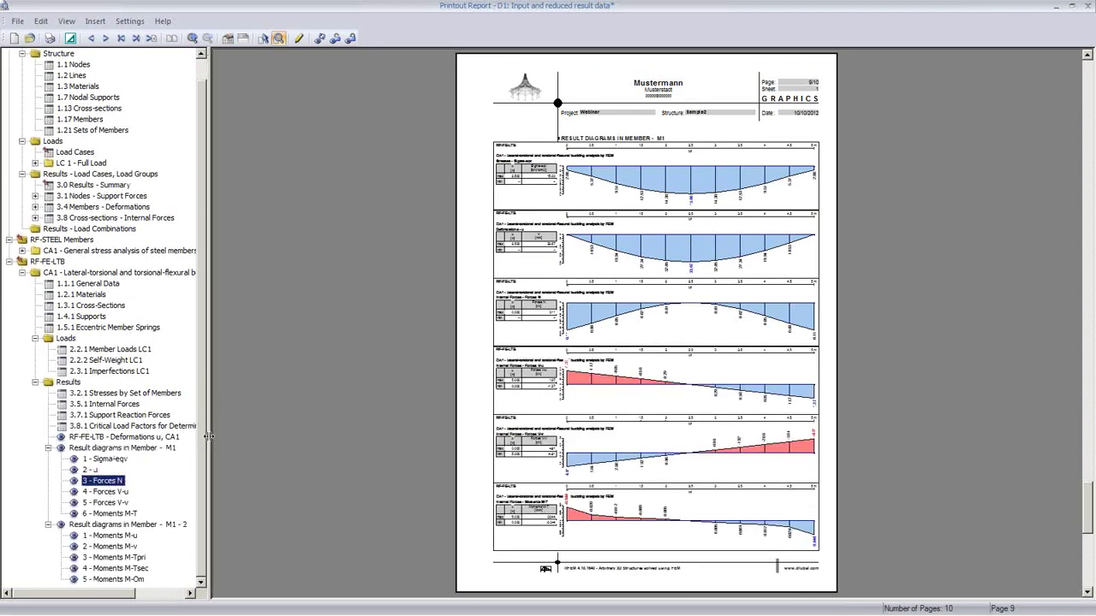
{"action": "left_click", "coordinate": [110, 535]}
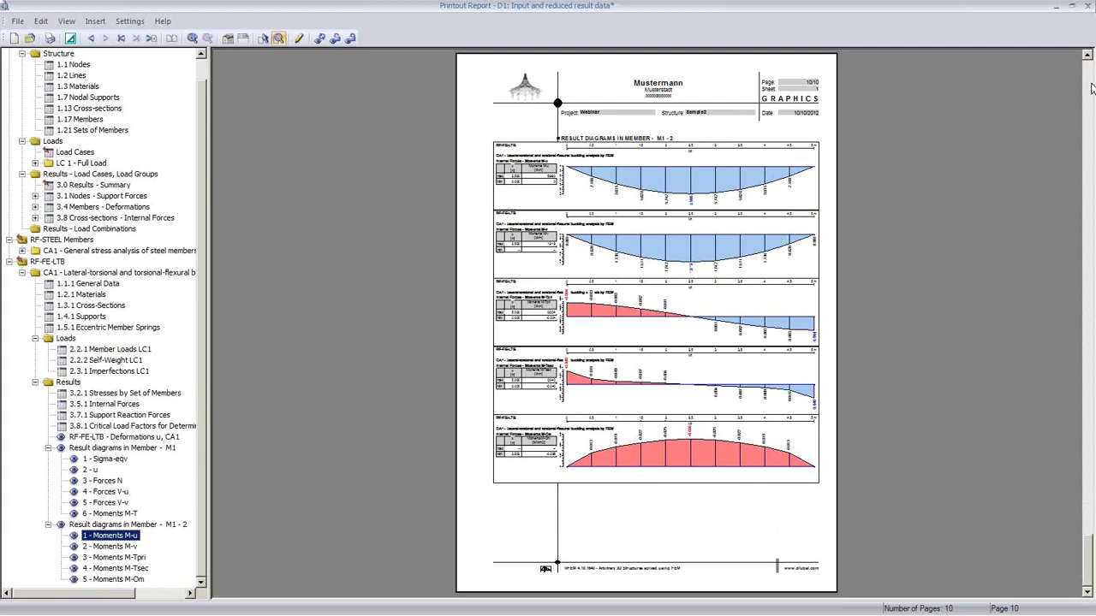
{"action": "left_click", "coordinate": [1090, 9]}
{"action": "left_click", "coordinate": [502, 337]}
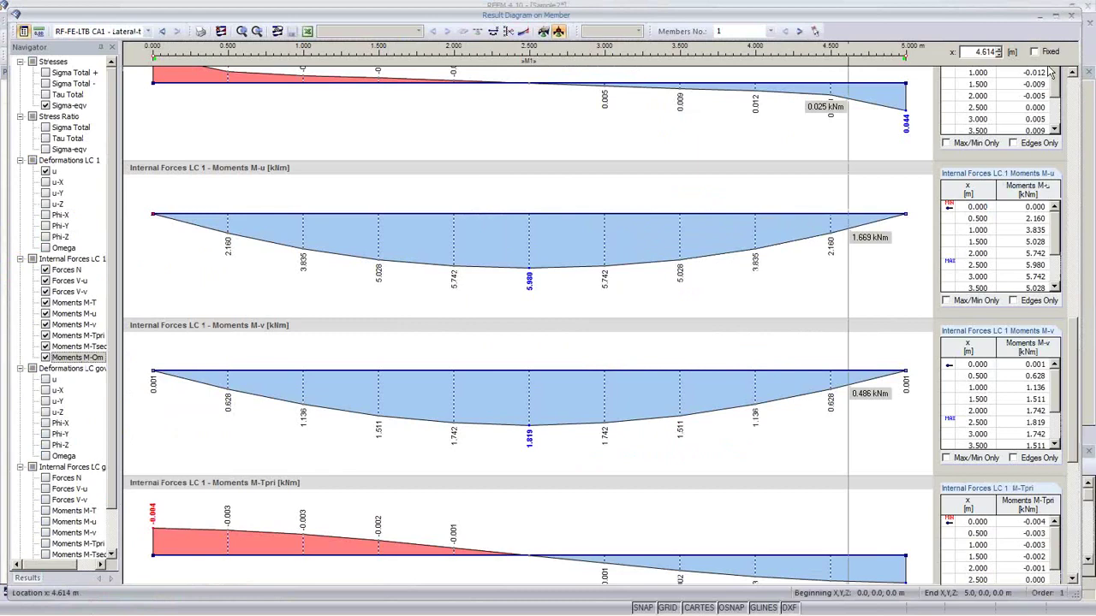
{"action": "left_click", "coordinate": [1071, 15]}
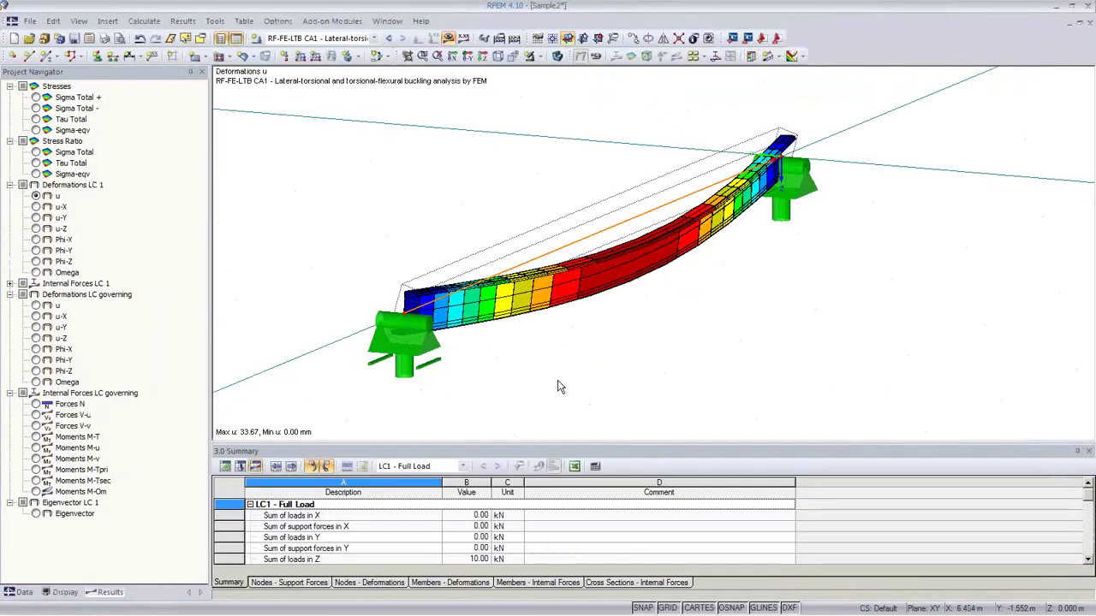
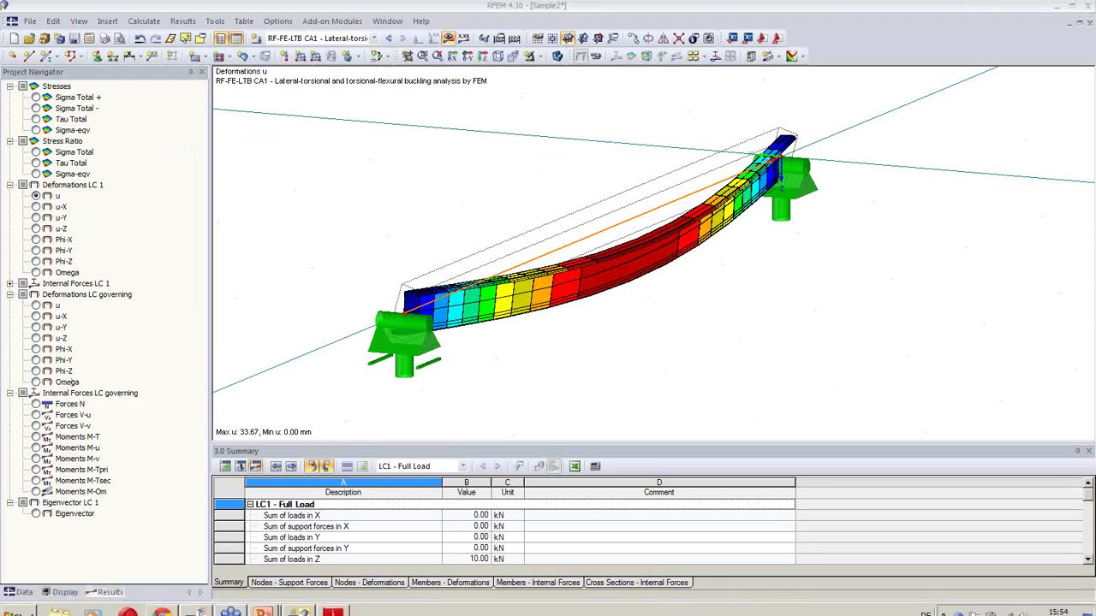
Step: Switch to SHAPE-THIN, fit section 10-2 in view, hide its statical moment results and close the tables window
{"action": "mouse_move", "coordinate": [298, 610]}
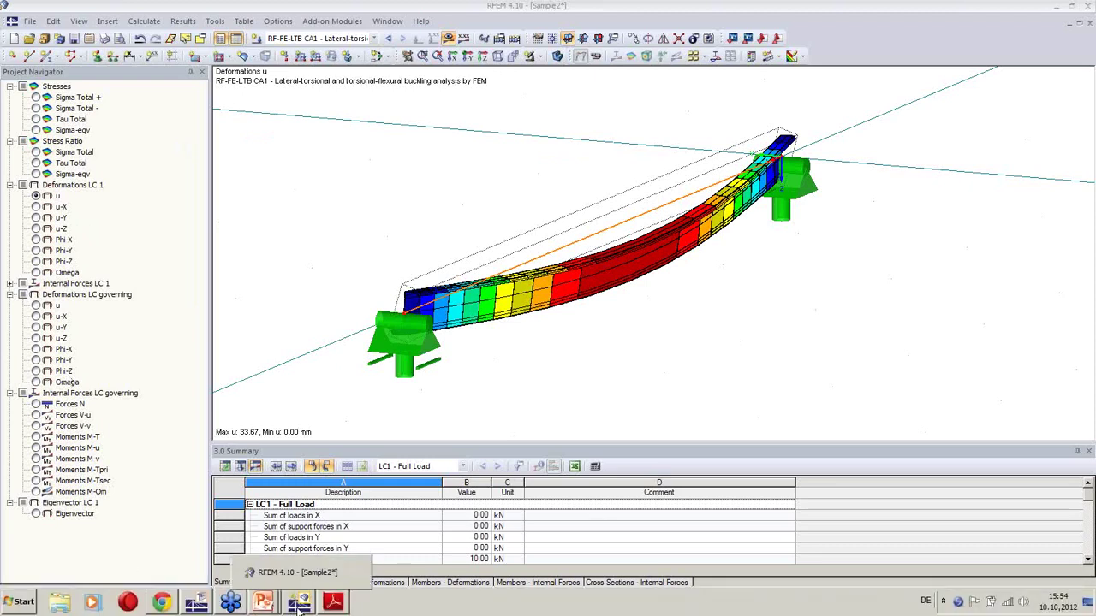
{"action": "left_click", "coordinate": [196, 605]}
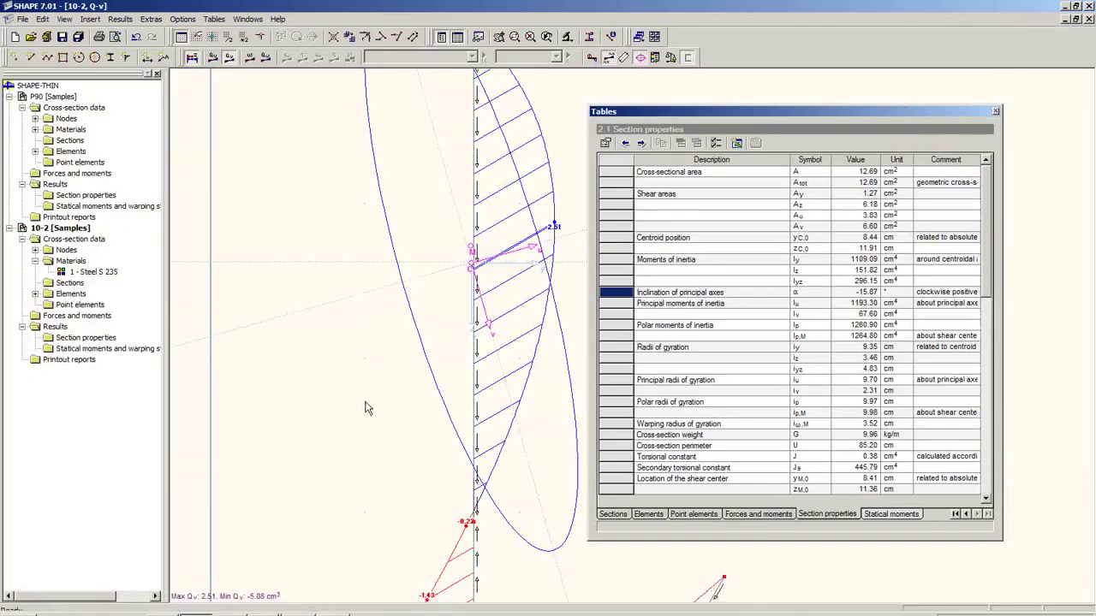
{"action": "scroll", "coordinate": [403, 310], "scroll_direction": "down", "scroll_amount": 4}
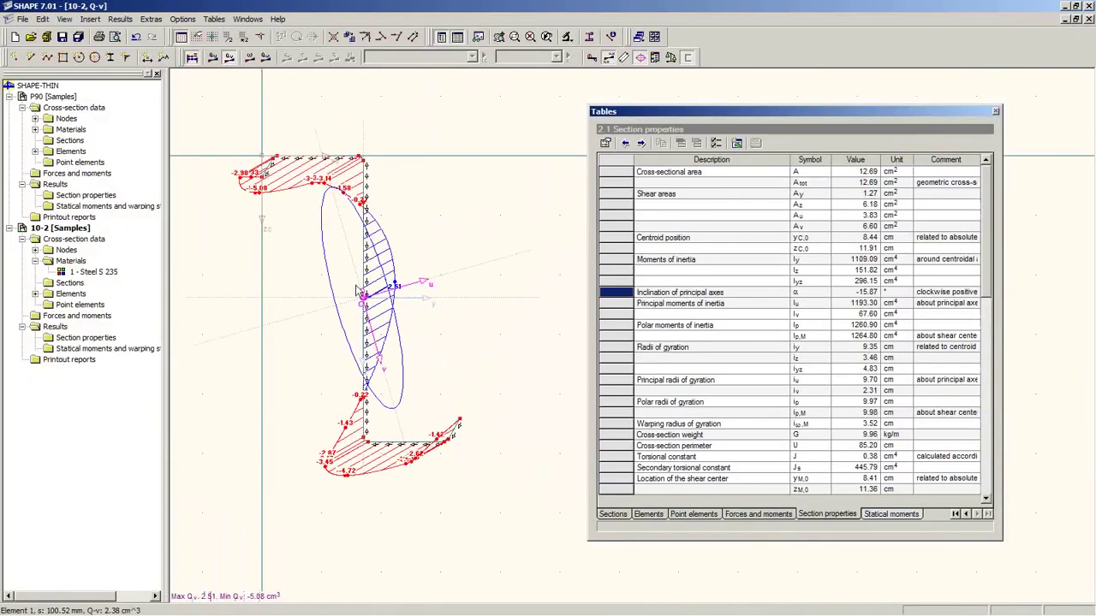
{"action": "left_click", "coordinate": [190, 53]}
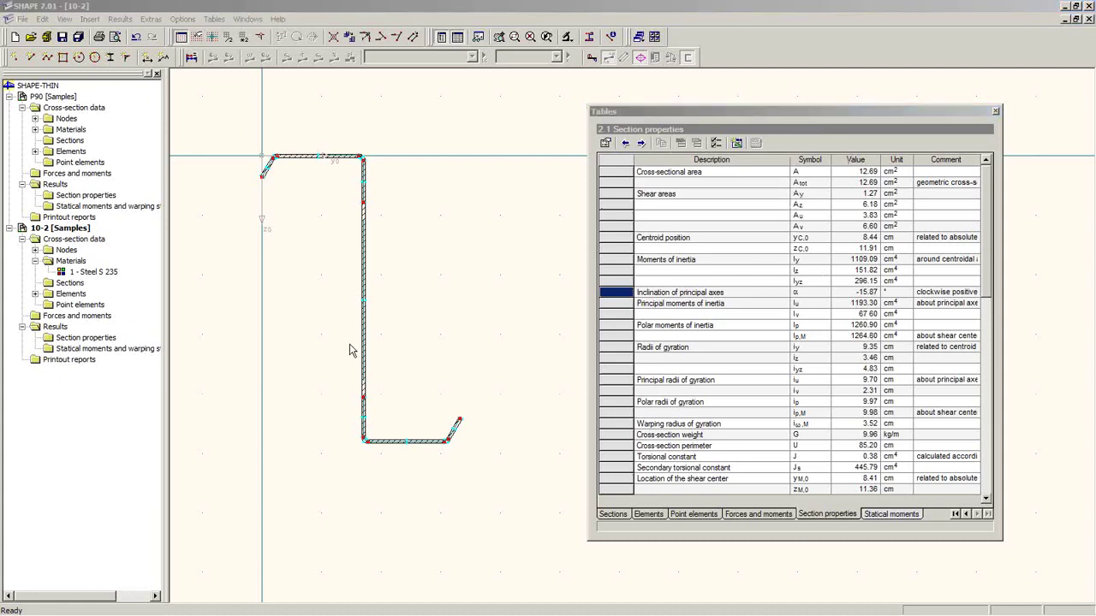
{"action": "left_click", "coordinate": [443, 313]}
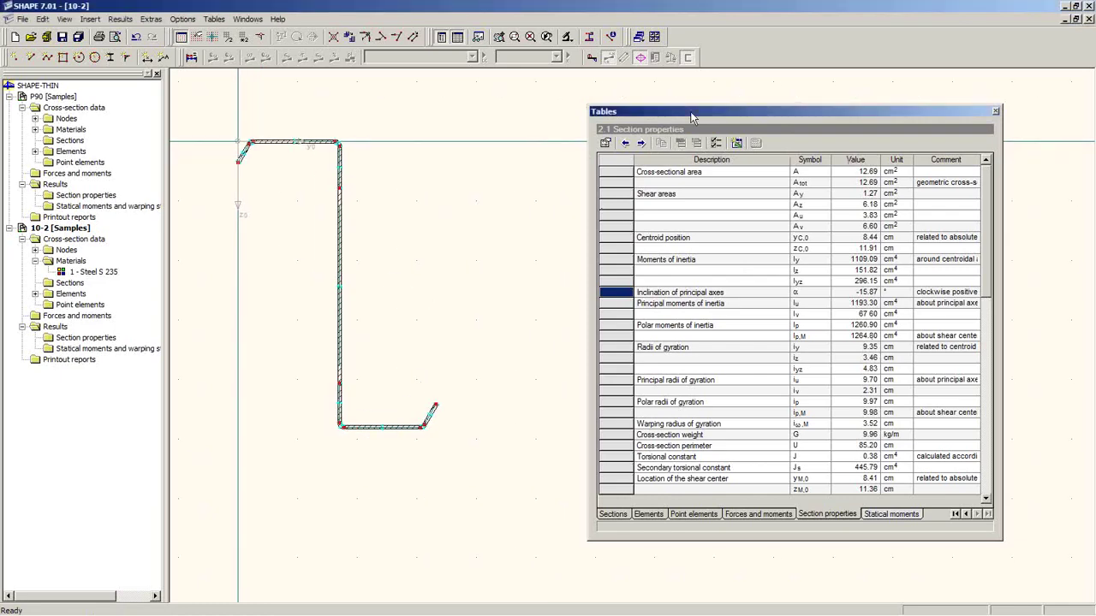
{"action": "left_click_drag", "start_coordinate": [691, 118], "coordinate": [448, 174]}
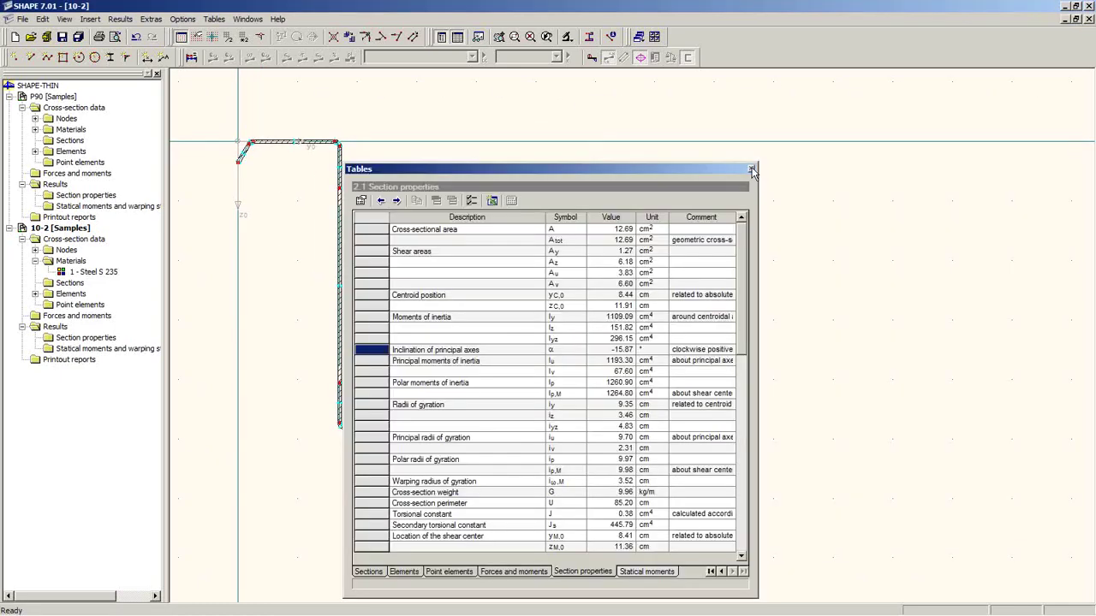
{"action": "left_click", "coordinate": [750, 170]}
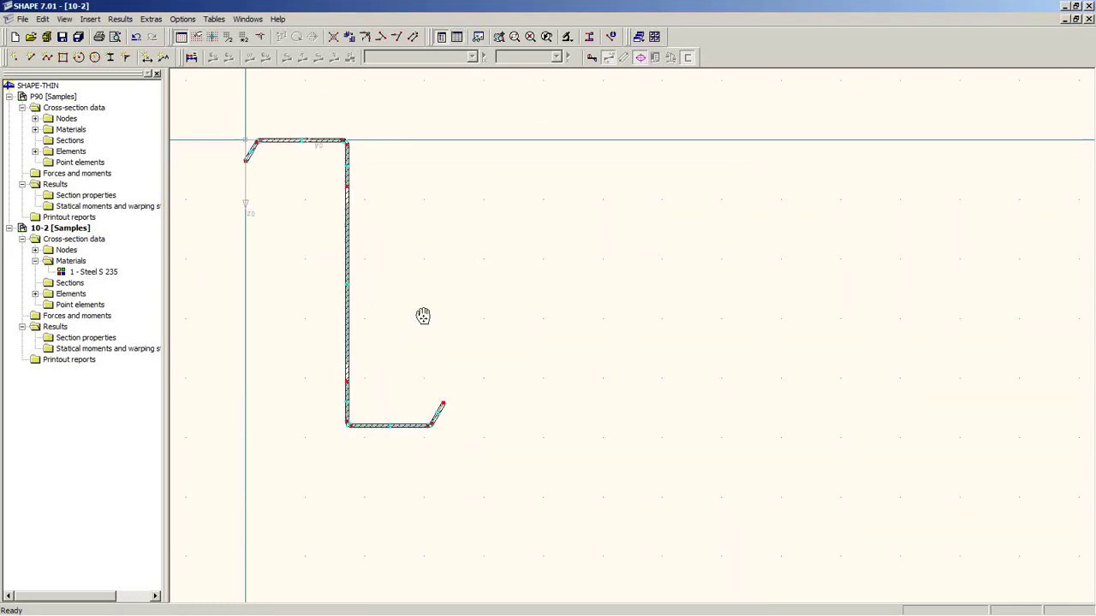
Step: Activate the limiting c/t check according to DIN 18800 in section 10-2's general data, review its c/t and detail settings, and confirm
{"action": "right_click", "coordinate": [51, 229]}
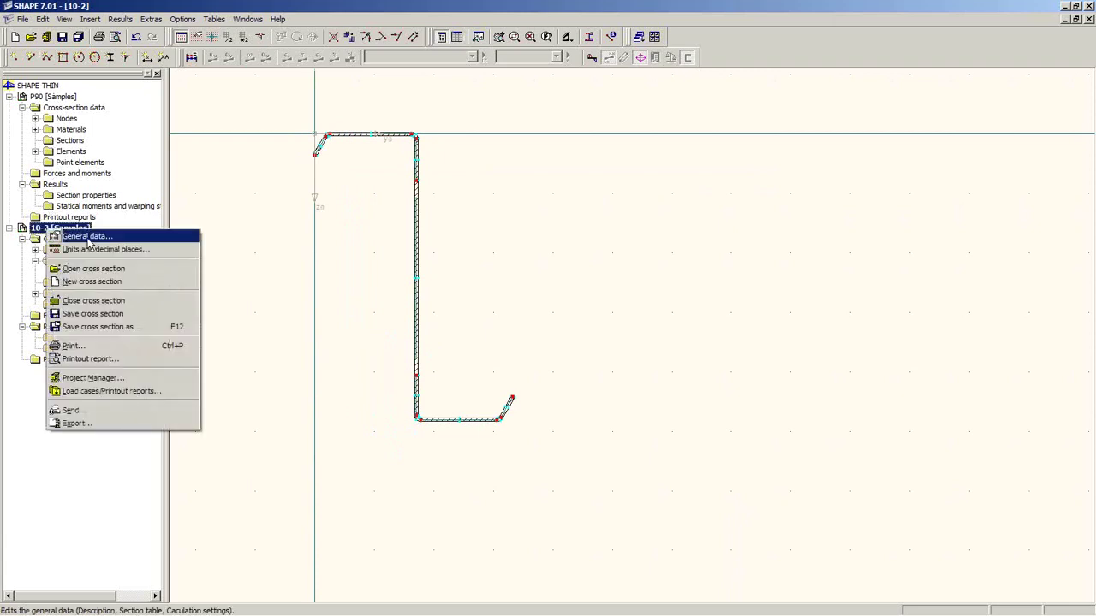
{"action": "left_click", "coordinate": [88, 236]}
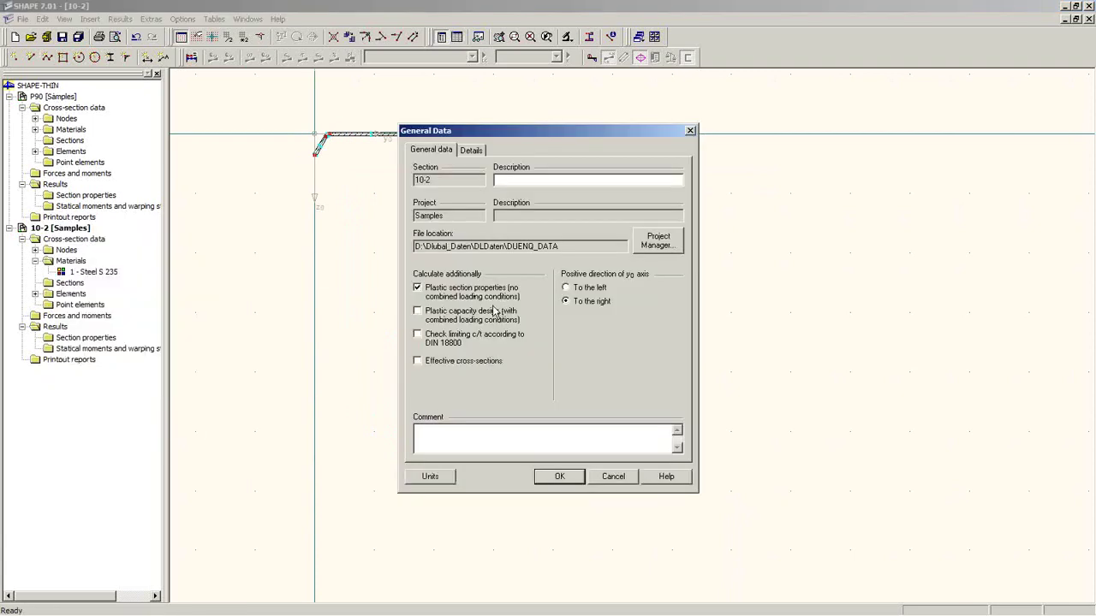
{"action": "left_click", "coordinate": [427, 341]}
{"action": "left_click", "coordinate": [506, 150]}
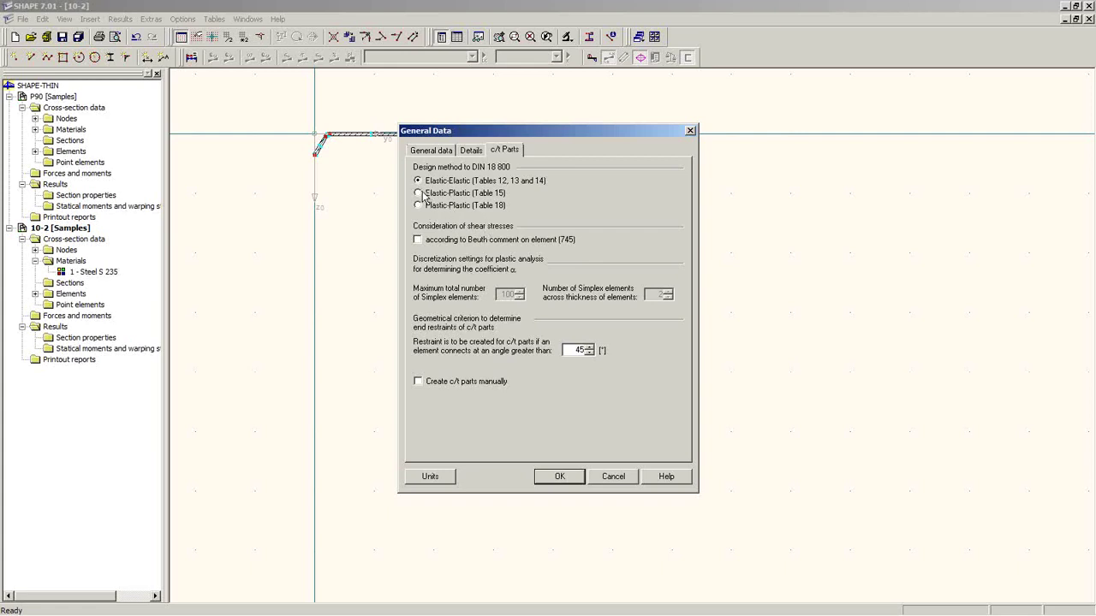
{"action": "left_click", "coordinate": [471, 150]}
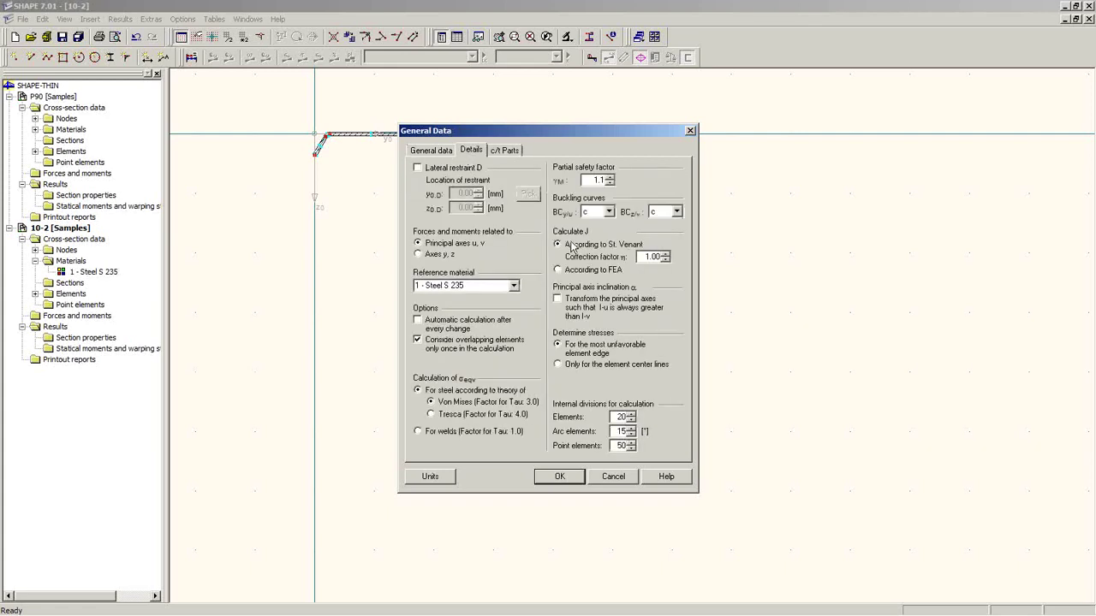
{"action": "left_click", "coordinate": [430, 150]}
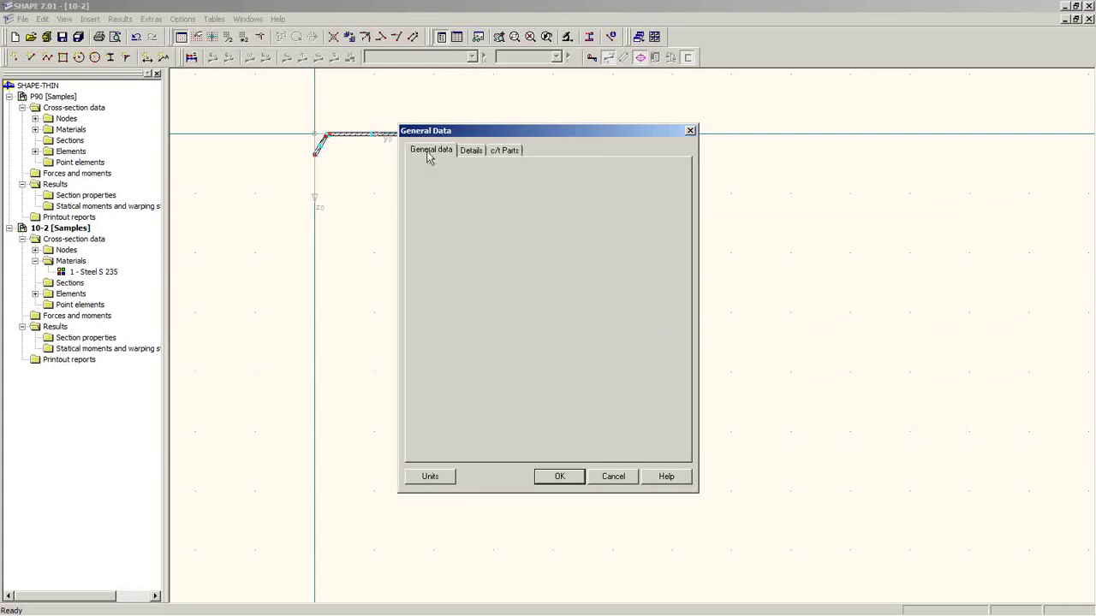
{"action": "left_click", "coordinate": [562, 478]}
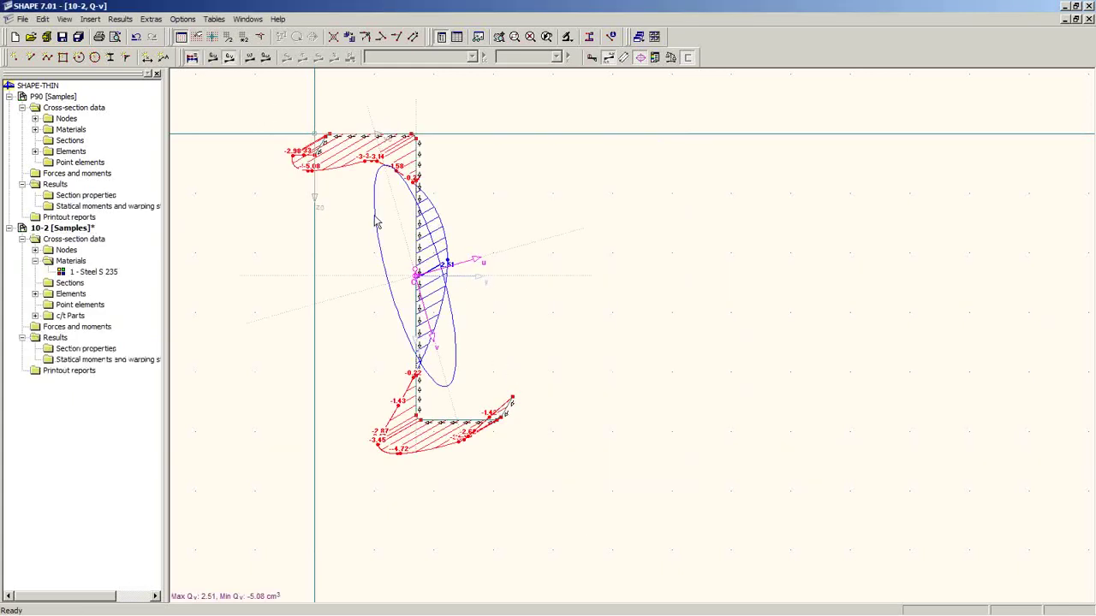
Step: Show the section properties table again and dock it below the cross-section drawing
{"action": "left_click", "coordinate": [456, 36]}
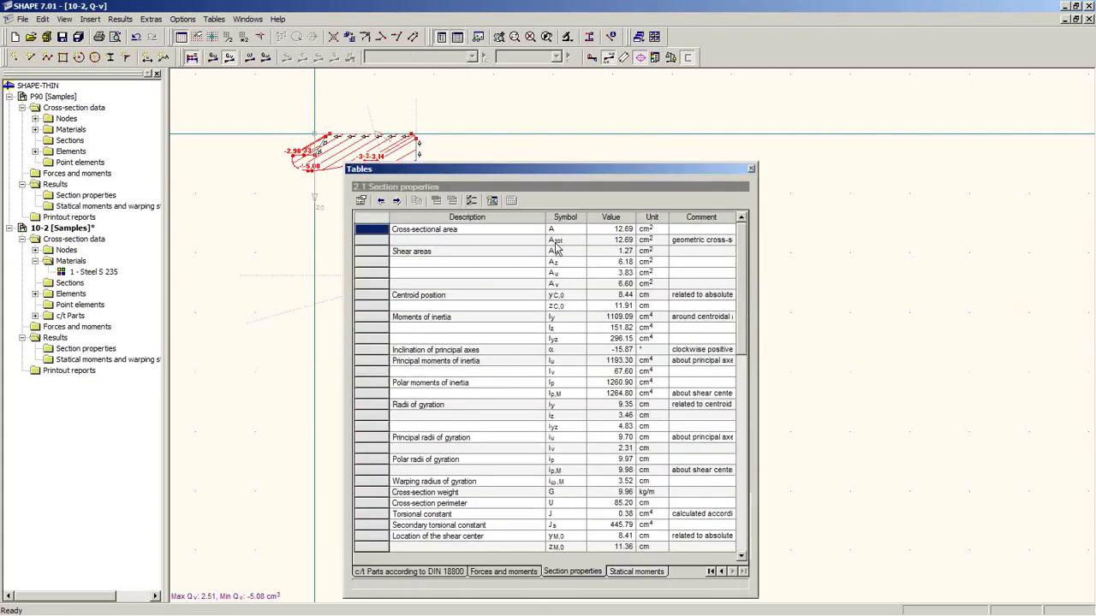
{"action": "double_click", "coordinate": [542, 169]}
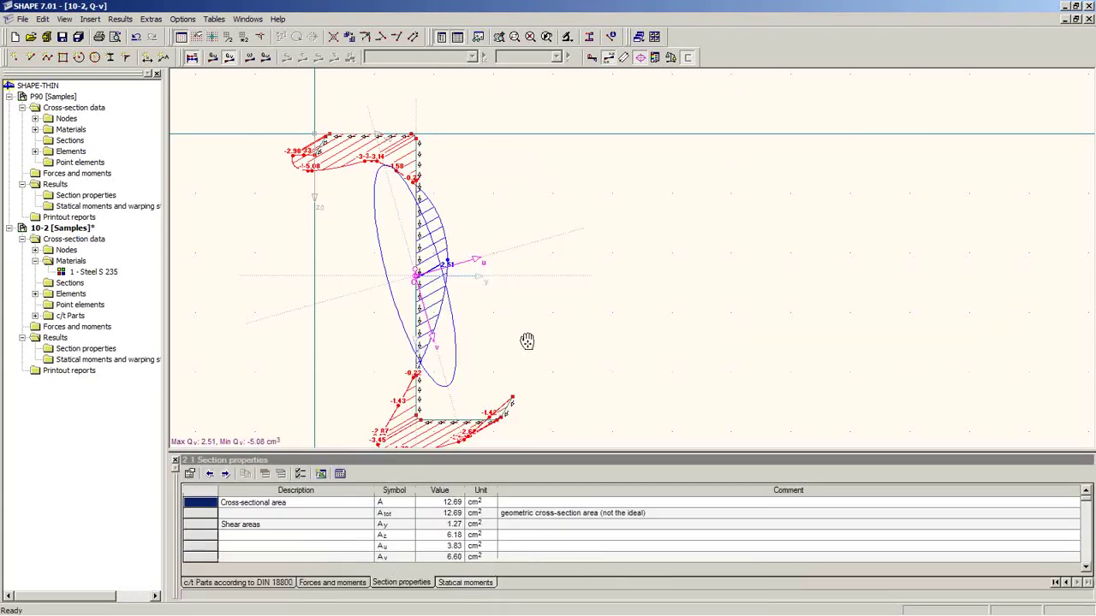
Step: Define forces and moments for section 10-2 at location x = 0 mm with bending moment Mu of 5 kNm and all other components zero
{"action": "middle_click_drag", "start_coordinate": [526, 343], "coordinate": [517, 291]}
{"action": "scroll", "coordinate": [519, 291], "scroll_direction": "up", "scroll_amount": 1}
{"action": "scroll", "coordinate": [520, 298], "scroll_direction": "down", "scroll_amount": 2}
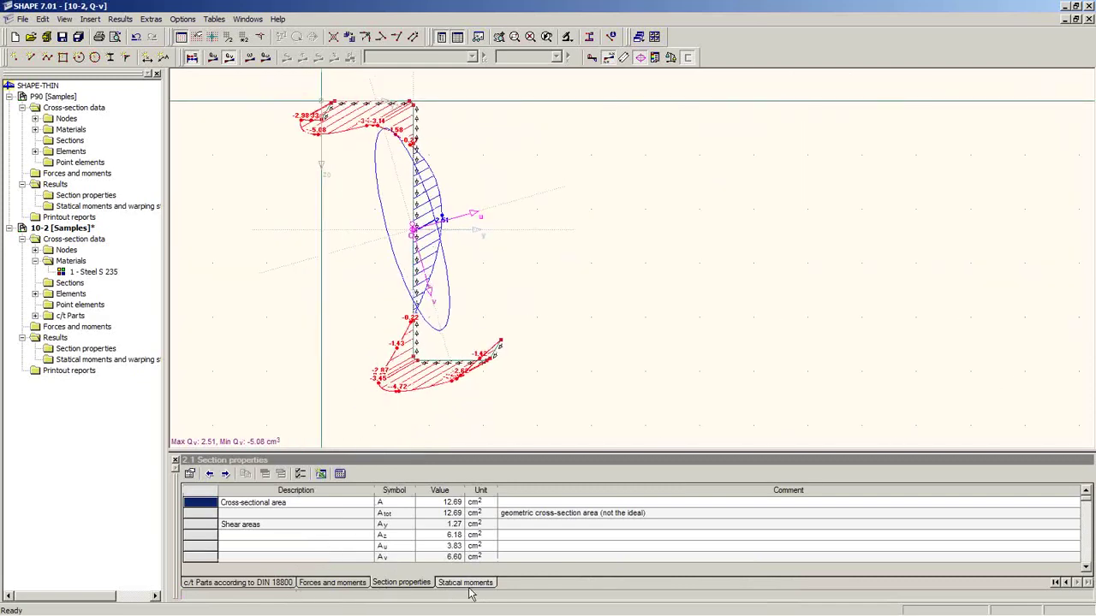
{"action": "left_click", "coordinate": [346, 585]}
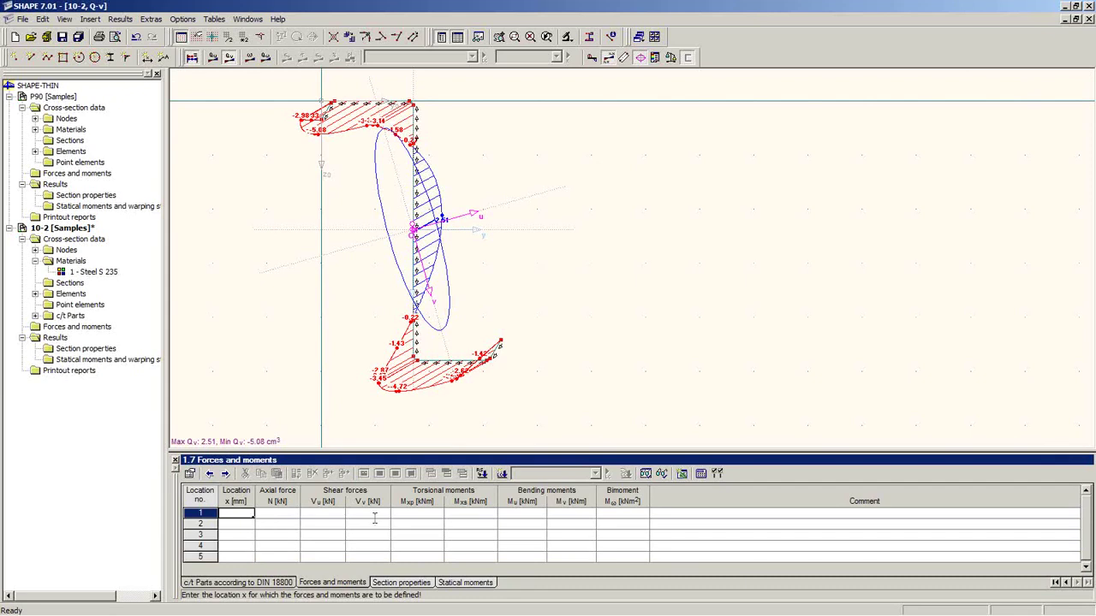
{"action": "type", "text": "0"}
{"action": "key", "text": "Tab"}
{"action": "key", "text": "Tab"}
{"action": "key", "text": "Tab"}
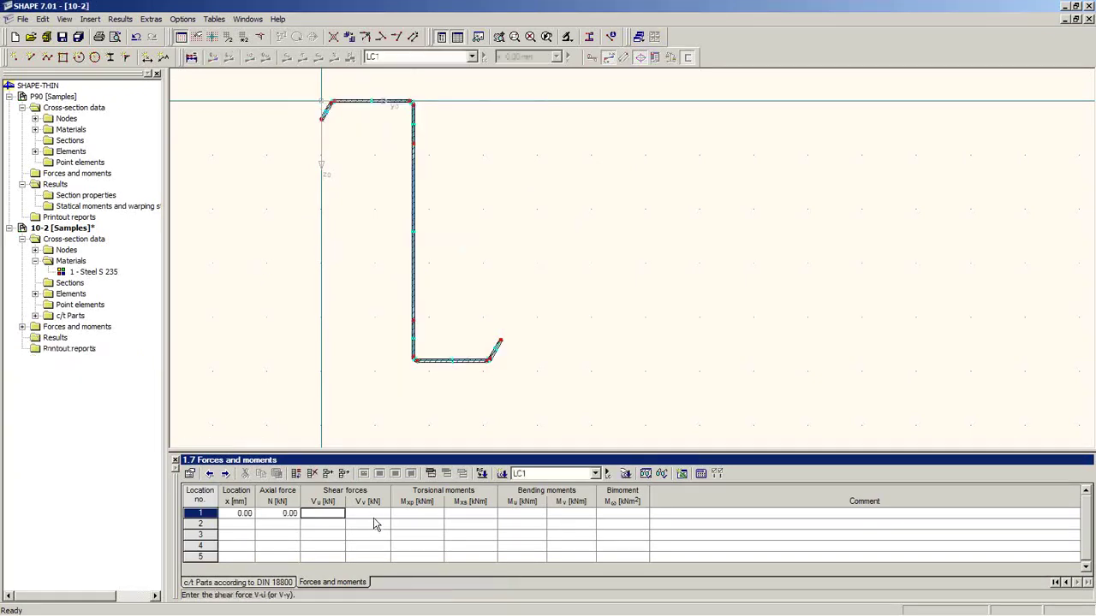
{"action": "key", "text": "Tab"}
{"action": "key", "text": "Tab"}
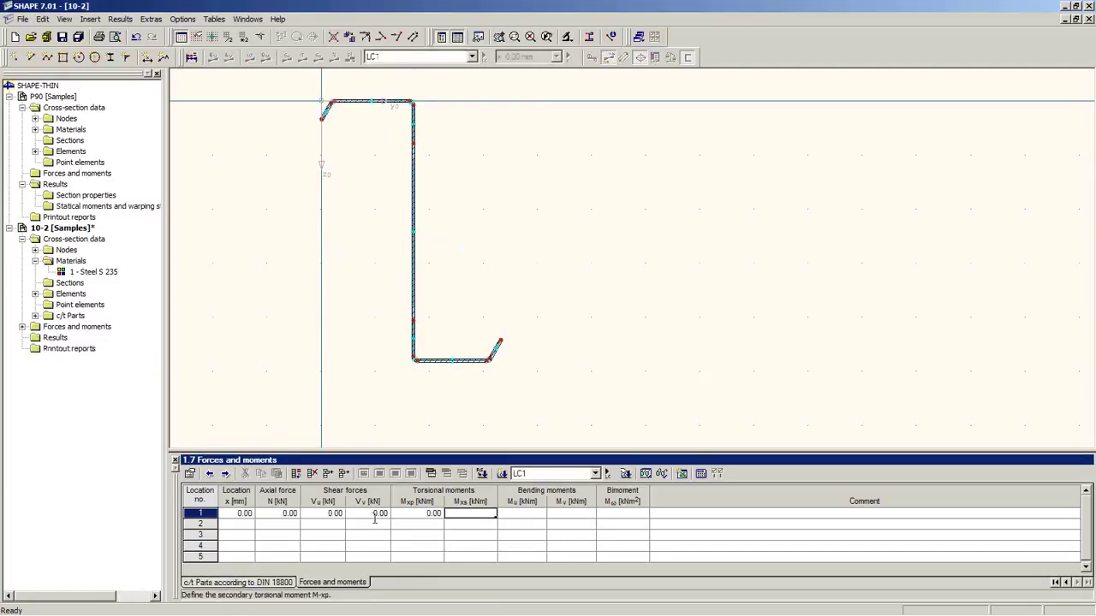
{"action": "key", "text": "Tab"}
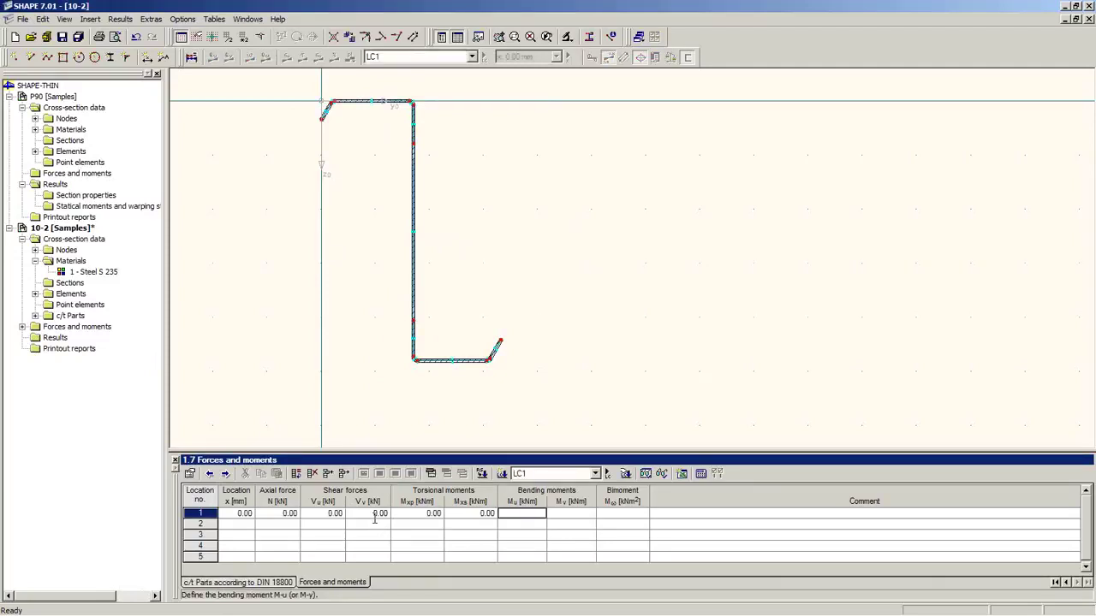
{"action": "type", "text": "5"}
{"action": "key", "text": "Tab"}
{"action": "key", "text": "Tab"}
{"action": "key", "text": "Tab"}
{"action": "key", "text": "Tab"}
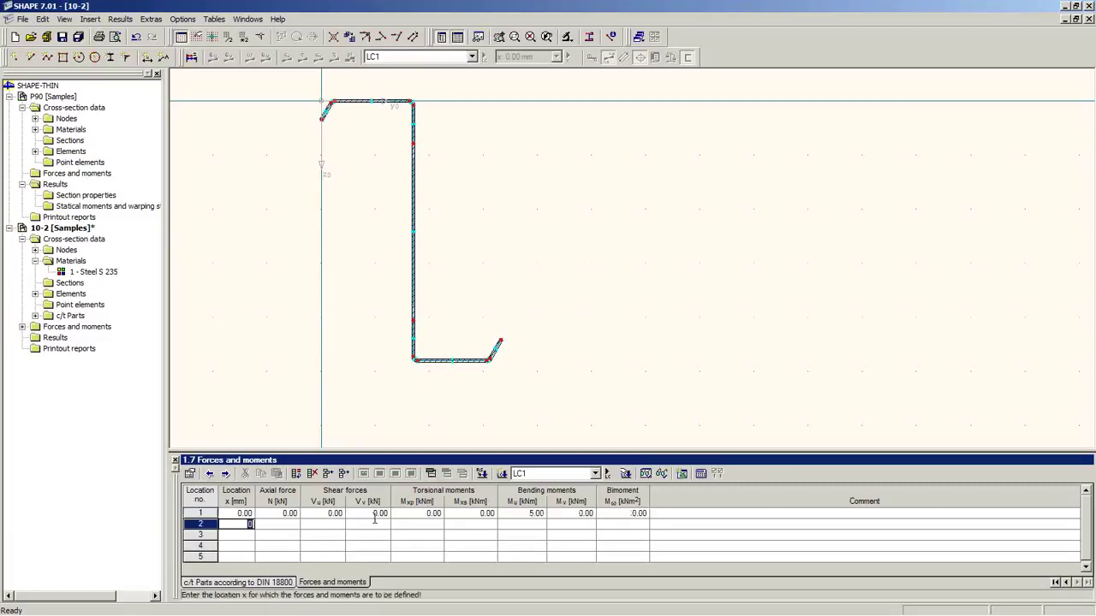
Step: Set the axial force N at location 1 to -5 kN and calculate the cross-section
{"action": "left_click", "coordinate": [295, 514]}
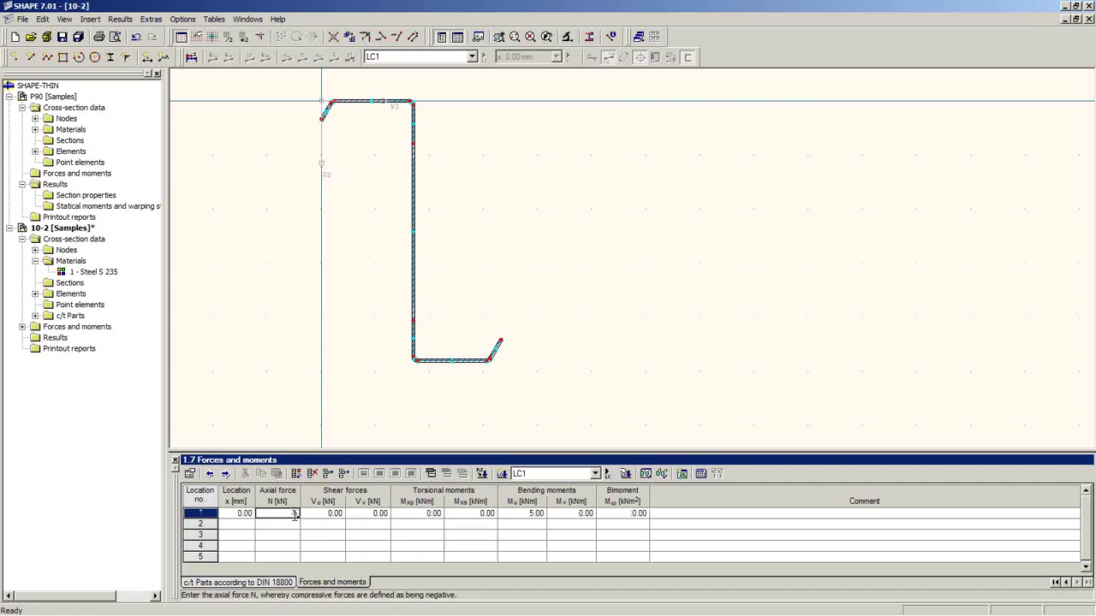
{"action": "type", "text": "-5"}
{"action": "key", "text": "Tab"}
{"action": "left_click", "coordinate": [192, 56]}
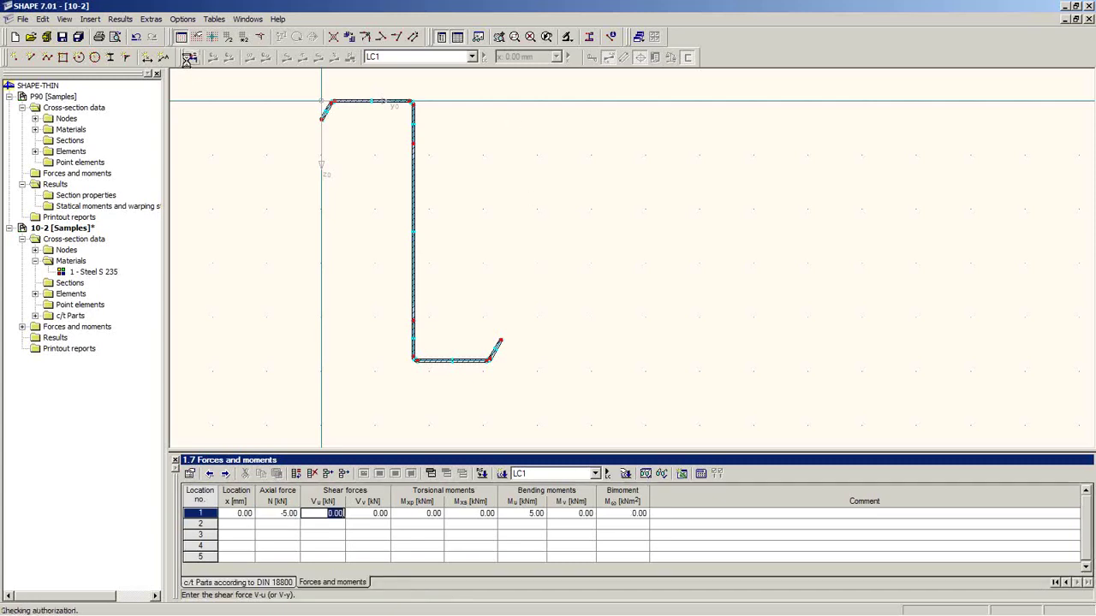
Step: Examine the c/t parts check results with the table enlarged, including restraint types and limiting ratios, and shrink the table again
{"action": "left_click", "coordinate": [495, 583]}
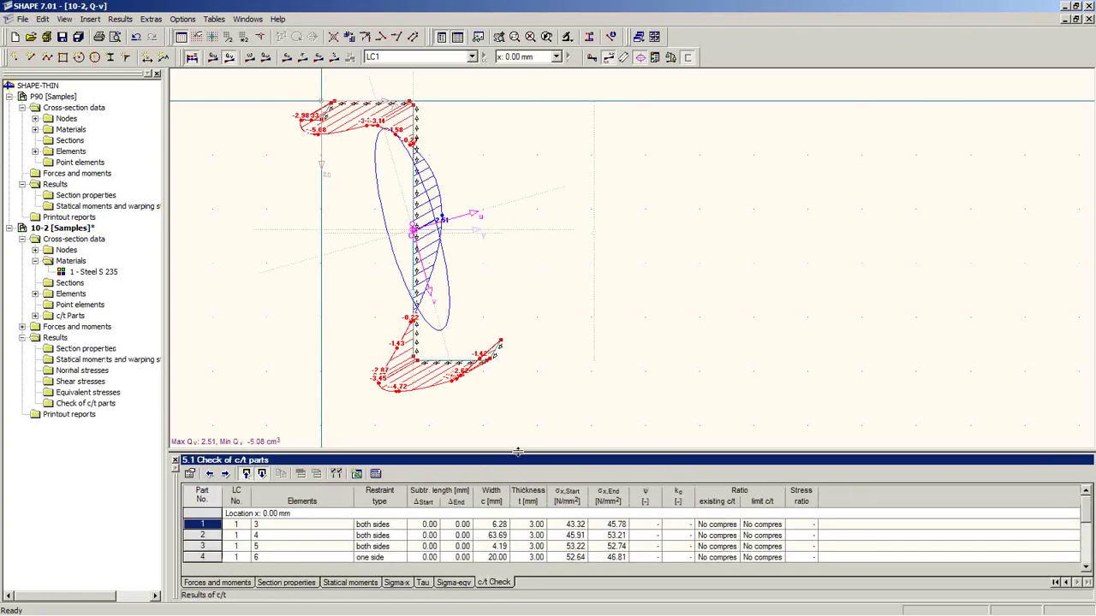
{"action": "left_click_drag", "start_coordinate": [517, 393], "coordinate": [499, 247]}
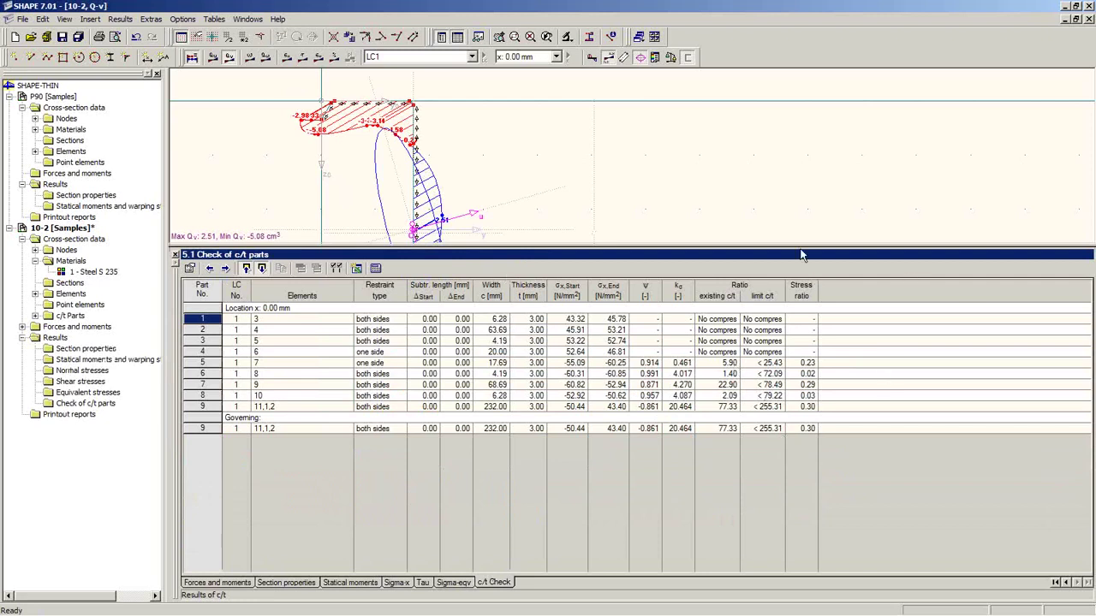
{"action": "left_click", "coordinate": [768, 374]}
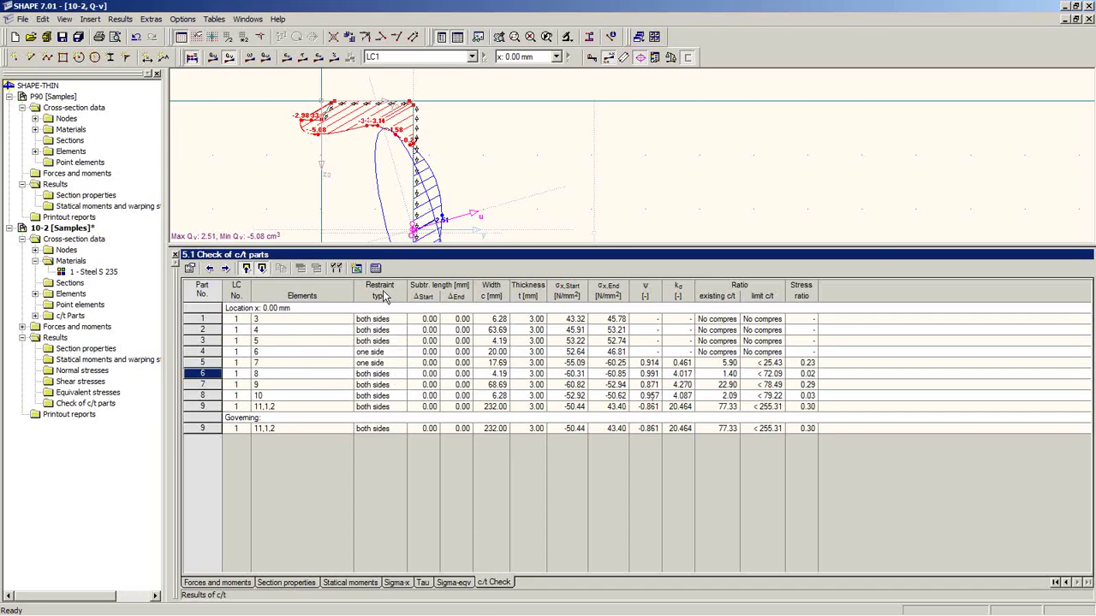
{"action": "left_click", "coordinate": [386, 323]}
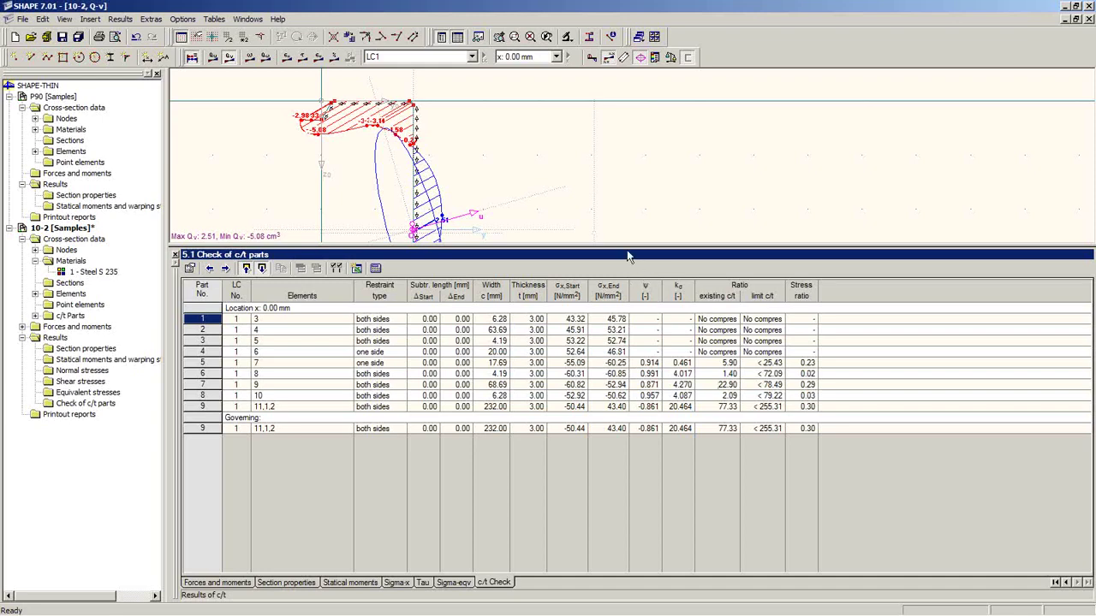
{"action": "left_click_drag", "start_coordinate": [626, 247], "coordinate": [627, 387]}
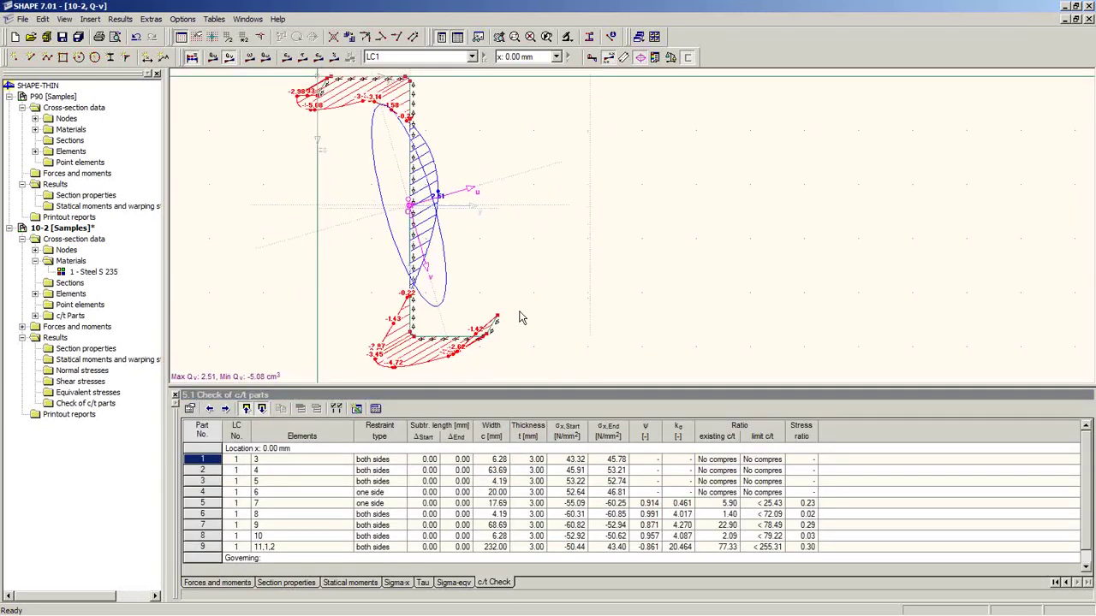
Step: Open section 10-2's general data, try the plastic capacity design option, review its Simplex discretization settings, and deactivate the option again
{"action": "right_click", "coordinate": [55, 229]}
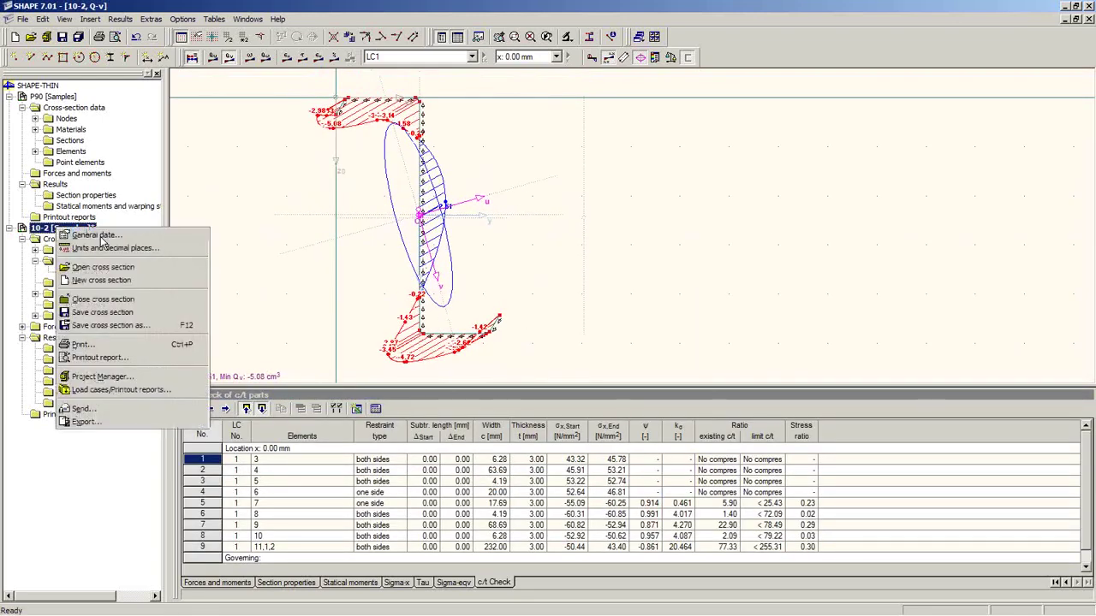
{"action": "left_click", "coordinate": [86, 232]}
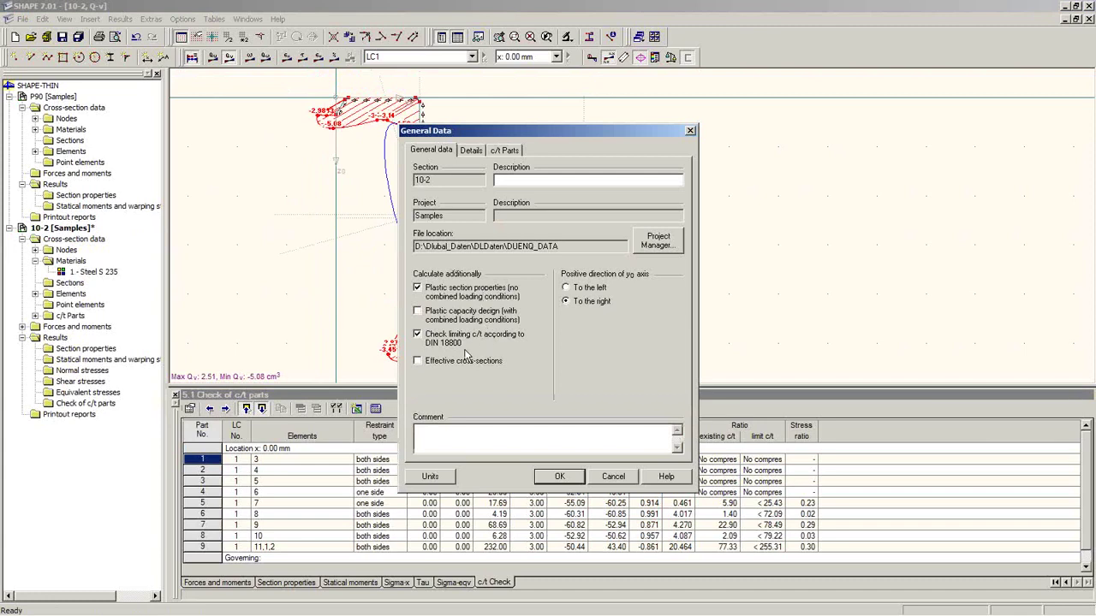
{"action": "left_click", "coordinate": [431, 315]}
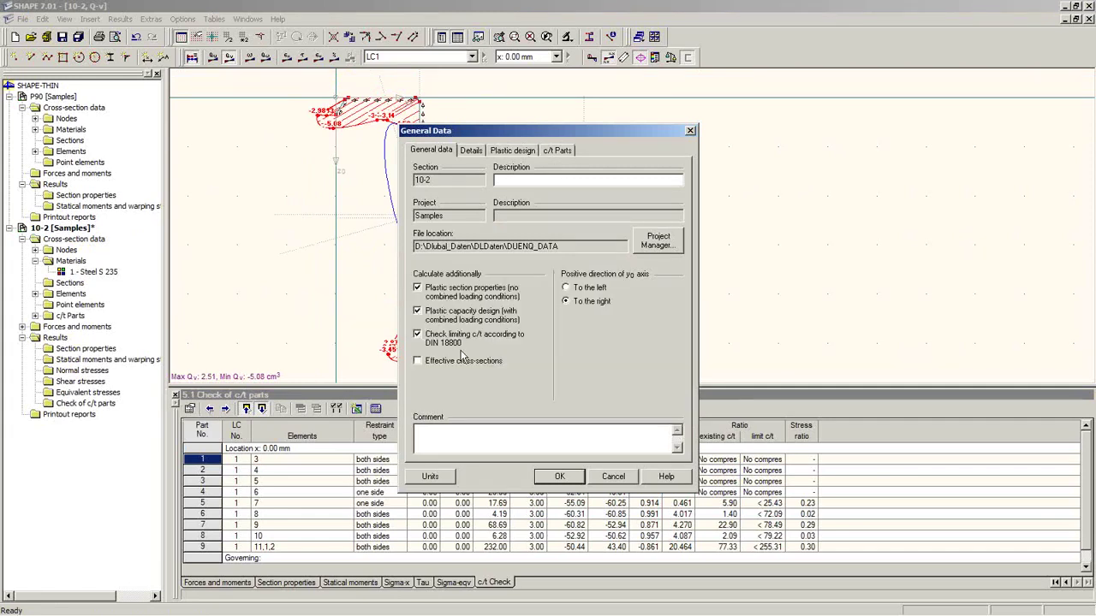
{"action": "left_click", "coordinate": [431, 316]}
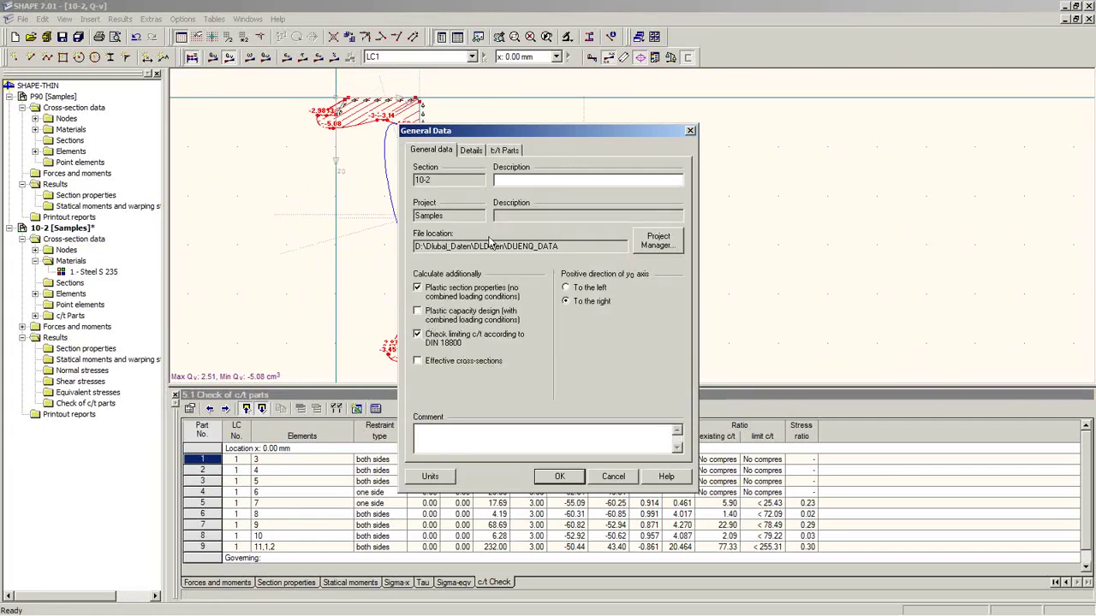
{"action": "left_click", "coordinate": [428, 314]}
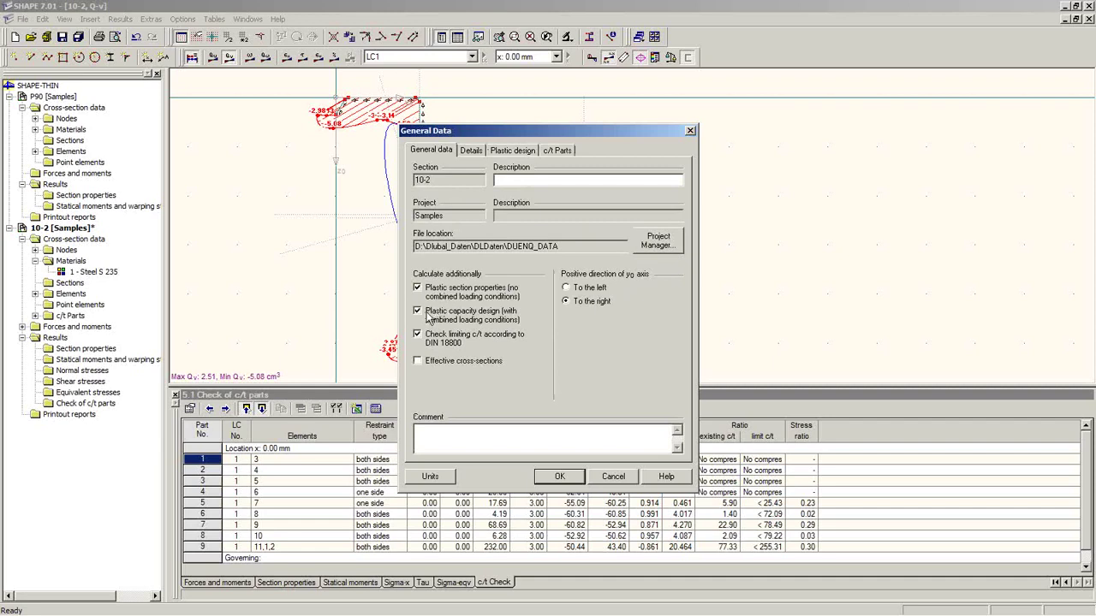
{"action": "left_click", "coordinate": [516, 151]}
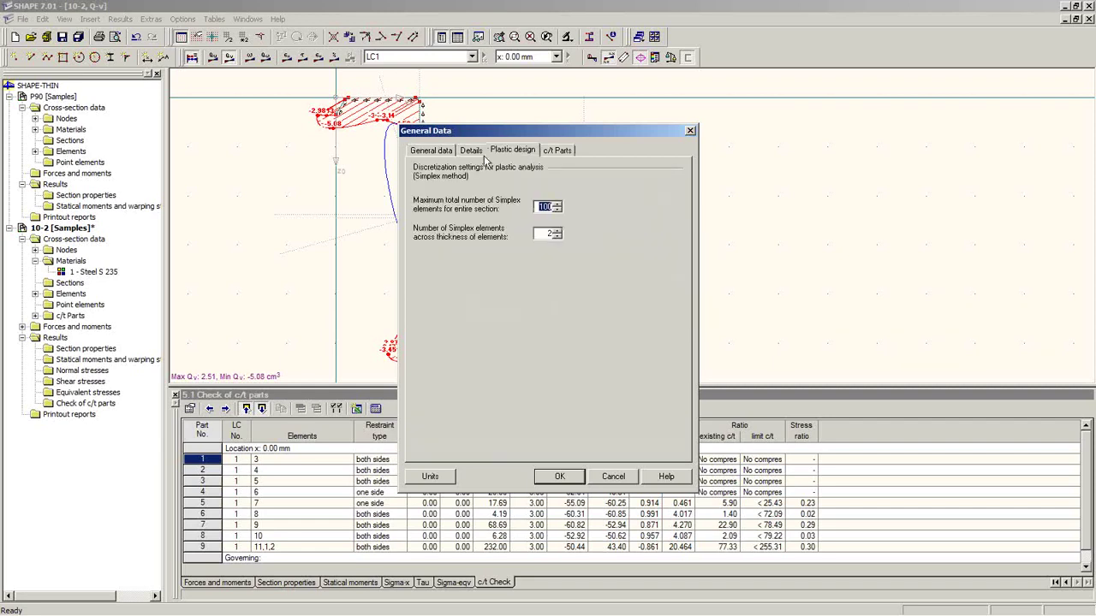
{"action": "left_click", "coordinate": [440, 154]}
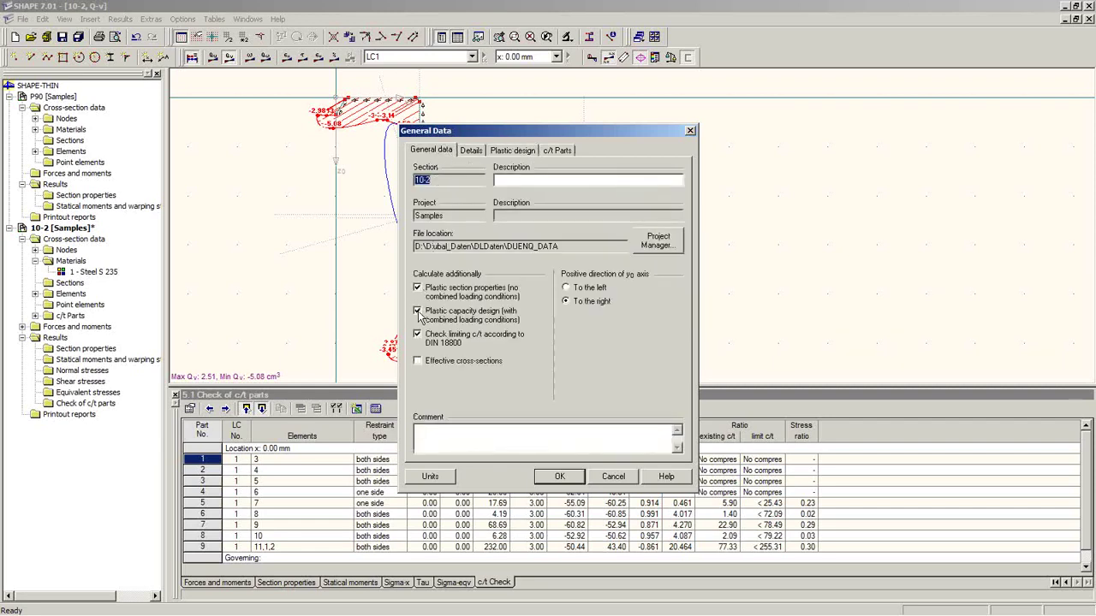
{"action": "left_click", "coordinate": [418, 311]}
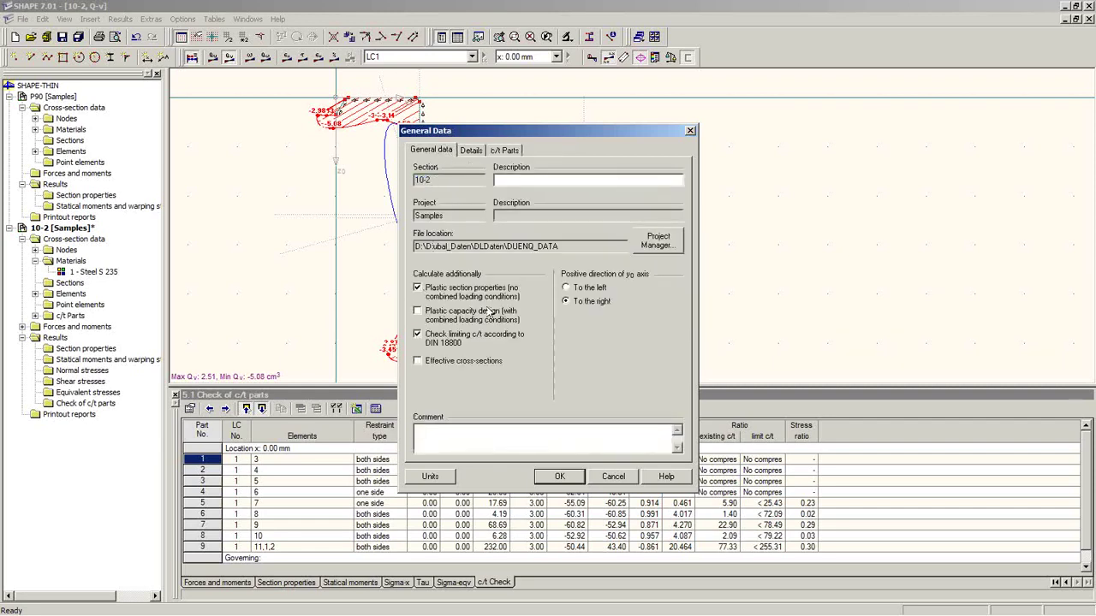
Step: Activate effective cross-sections for section 10-2, choose EN 1999-1-1:2007 as the design code, and confirm the general data
{"action": "left_click", "coordinate": [418, 362]}
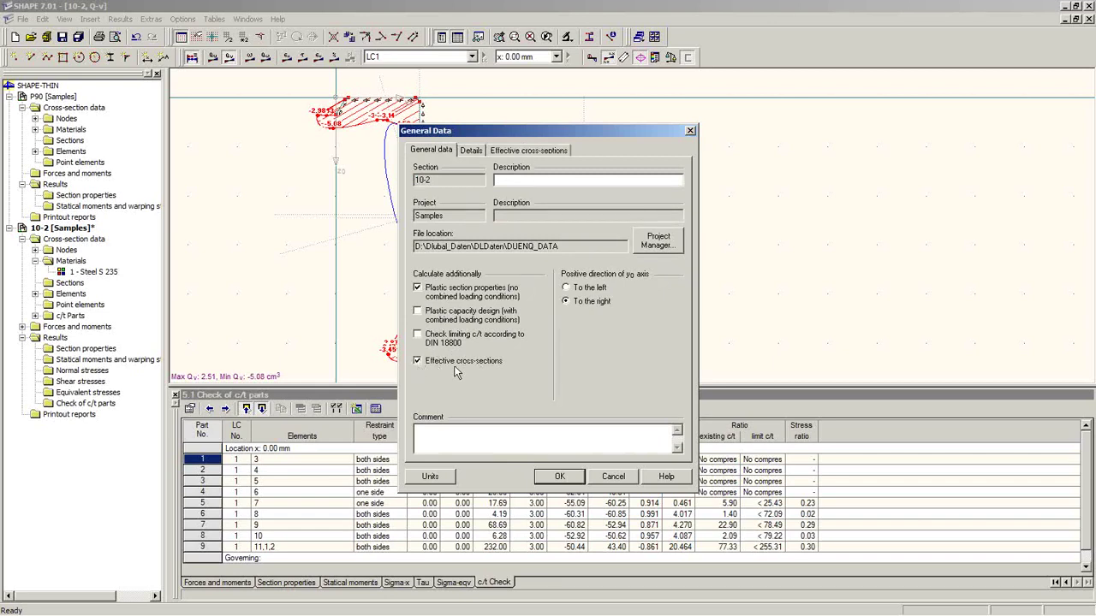
{"action": "left_click", "coordinate": [528, 151]}
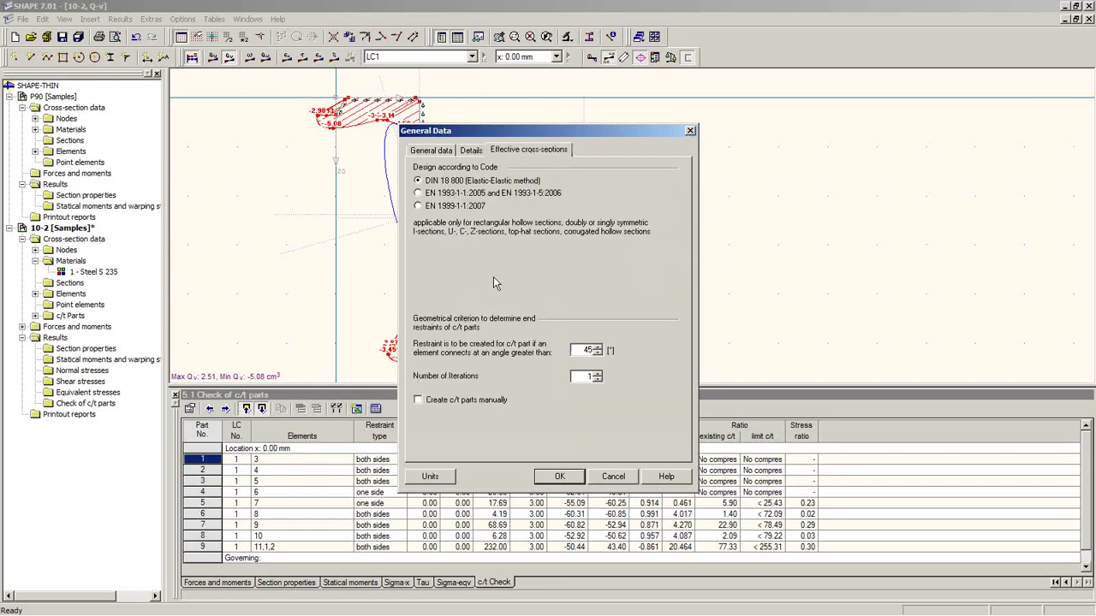
{"action": "left_click", "coordinate": [419, 193]}
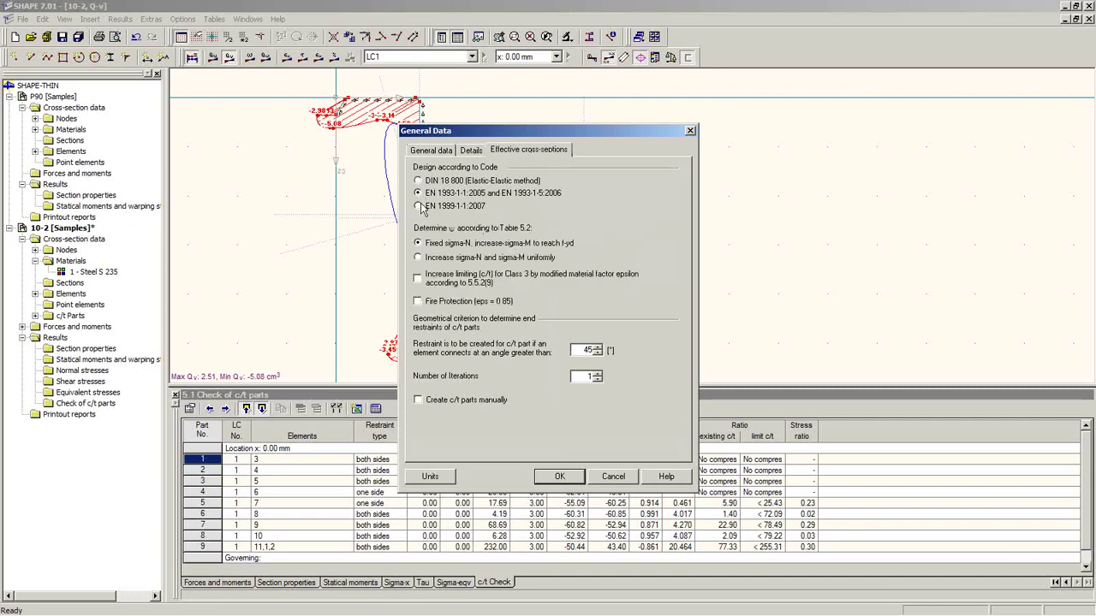
{"action": "left_click", "coordinate": [418, 207]}
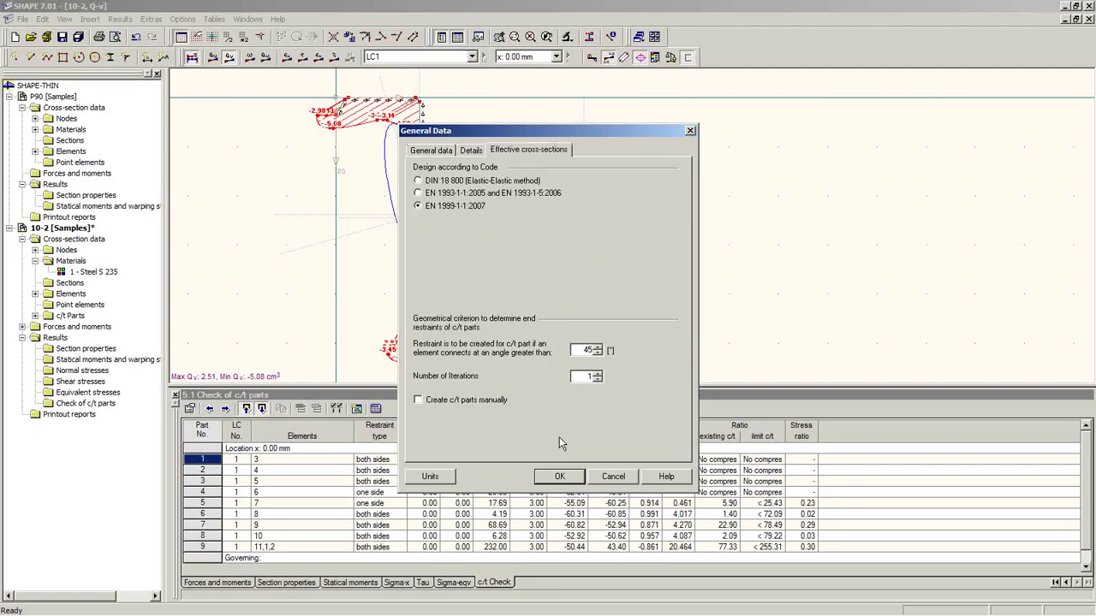
{"action": "left_click", "coordinate": [559, 476]}
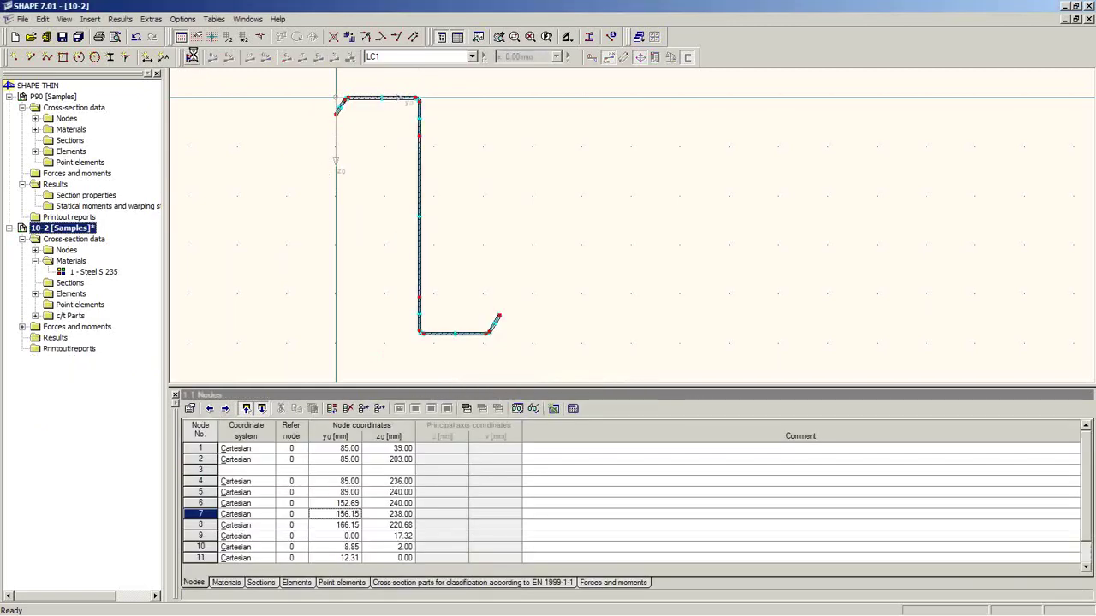
Step: Try to calculate section 10-2, acknowledging the effective widths information and declining to separate the load case with N, Mu and Mv
{"action": "left_click", "coordinate": [191, 56]}
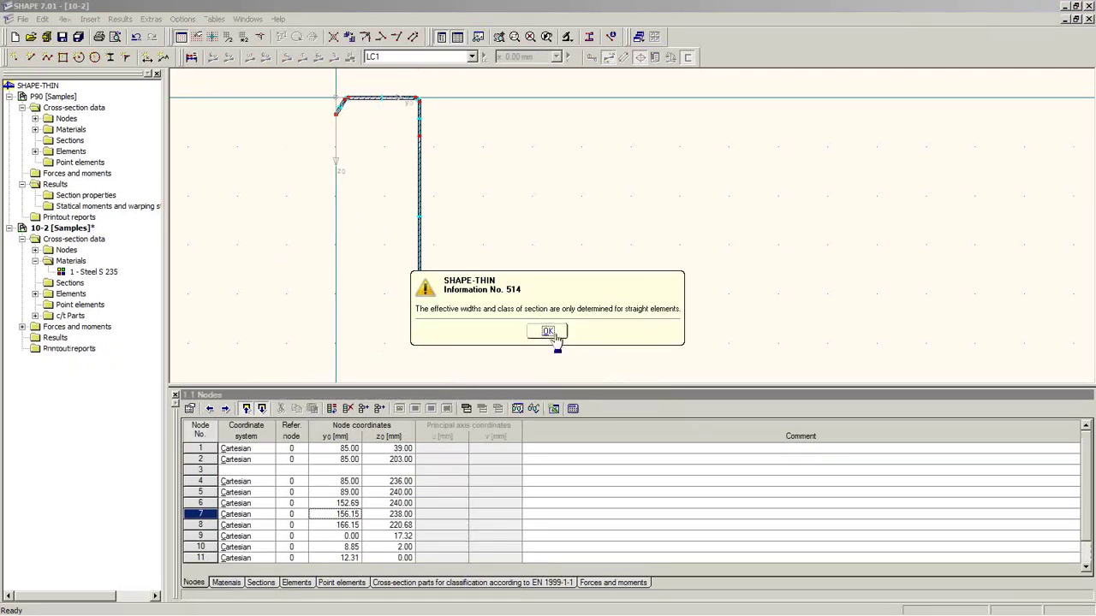
{"action": "left_click", "coordinate": [552, 331]}
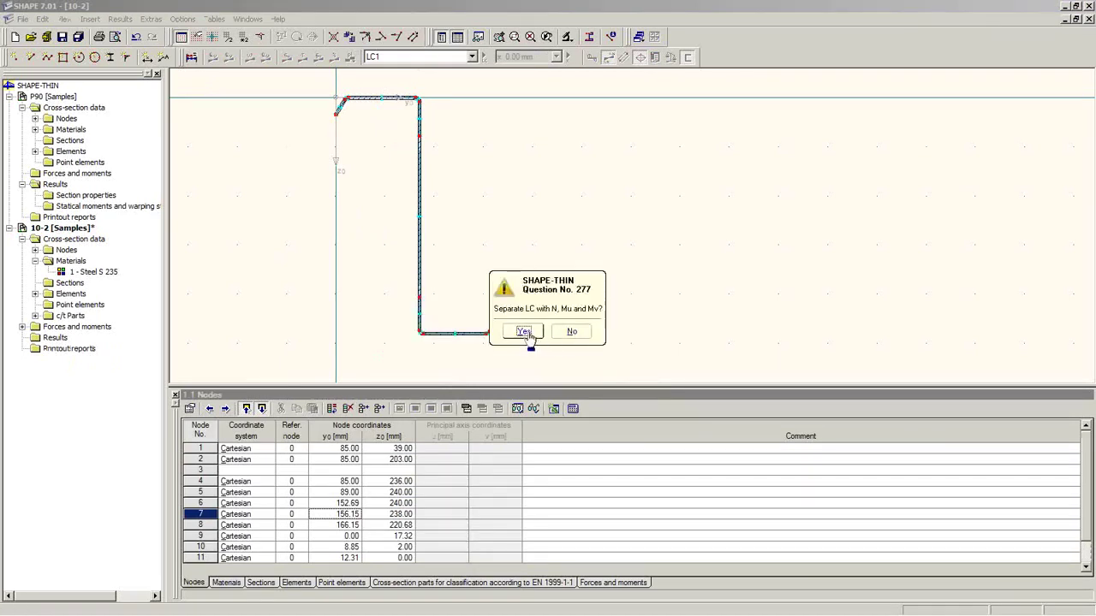
{"action": "left_click", "coordinate": [569, 336]}
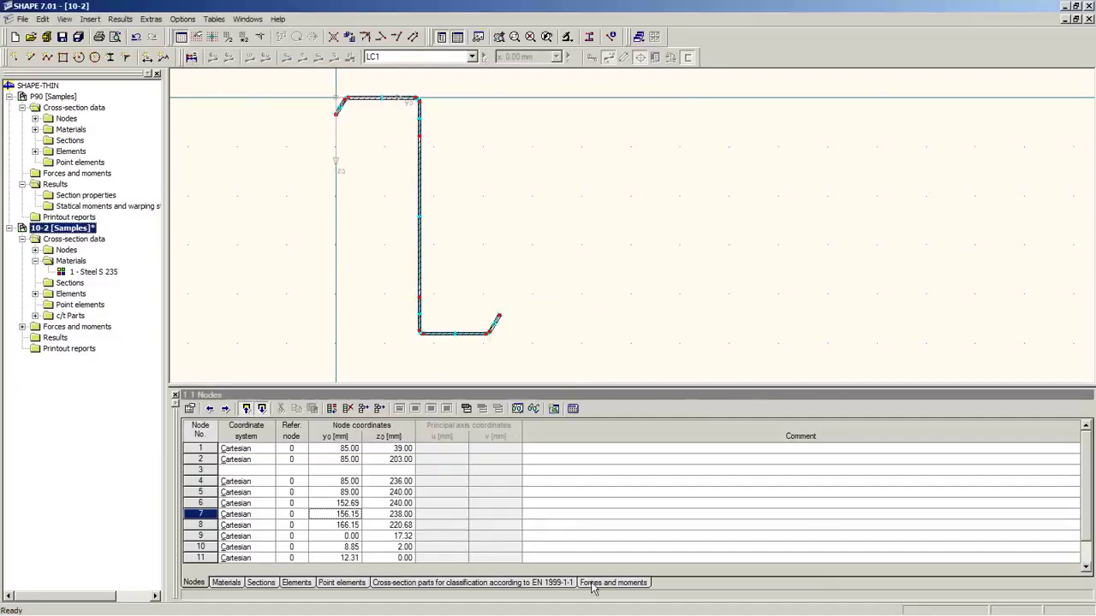
Step: Examine the enlarged table of cross-section parts for classification according to EN 1999-1-1 and the rounded corner between upper flange and web
{"action": "left_click", "coordinate": [536, 582]}
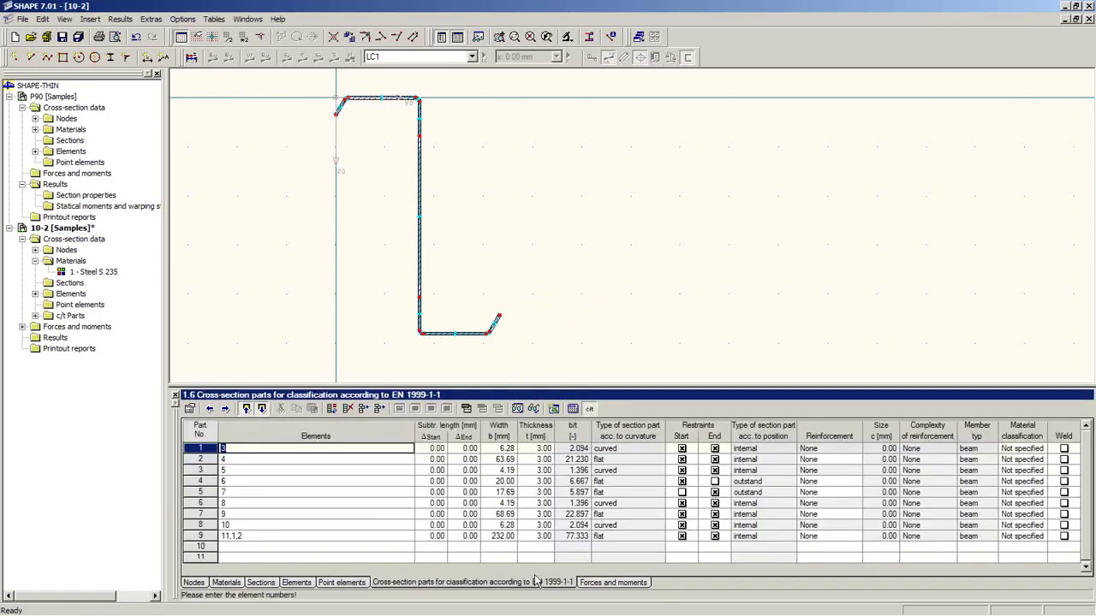
{"action": "left_click_drag", "start_coordinate": [513, 387], "coordinate": [513, 238]}
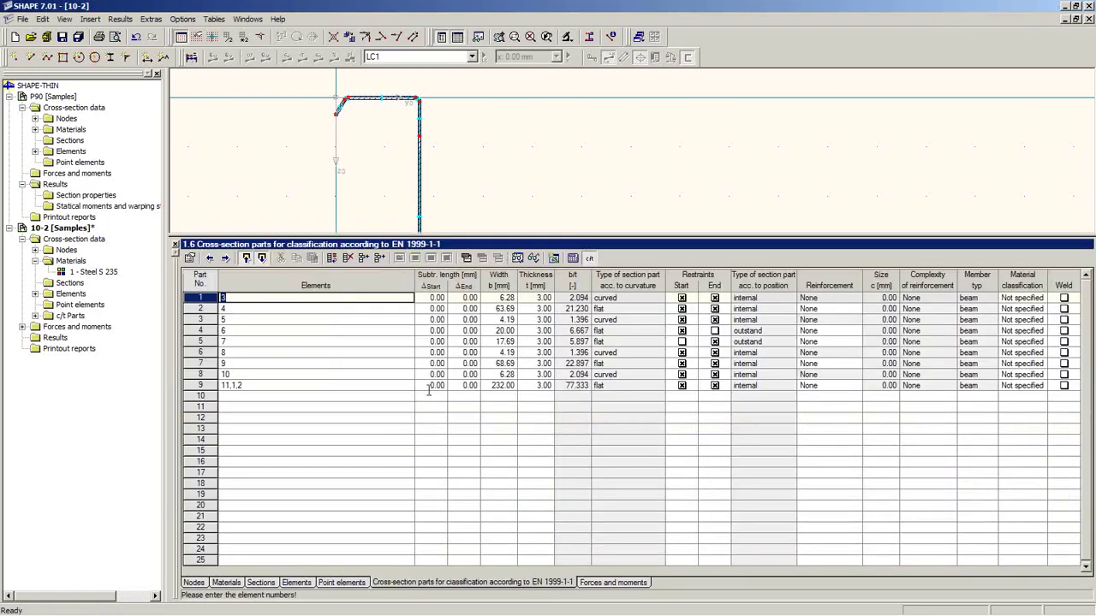
{"action": "left_click", "coordinate": [408, 115]}
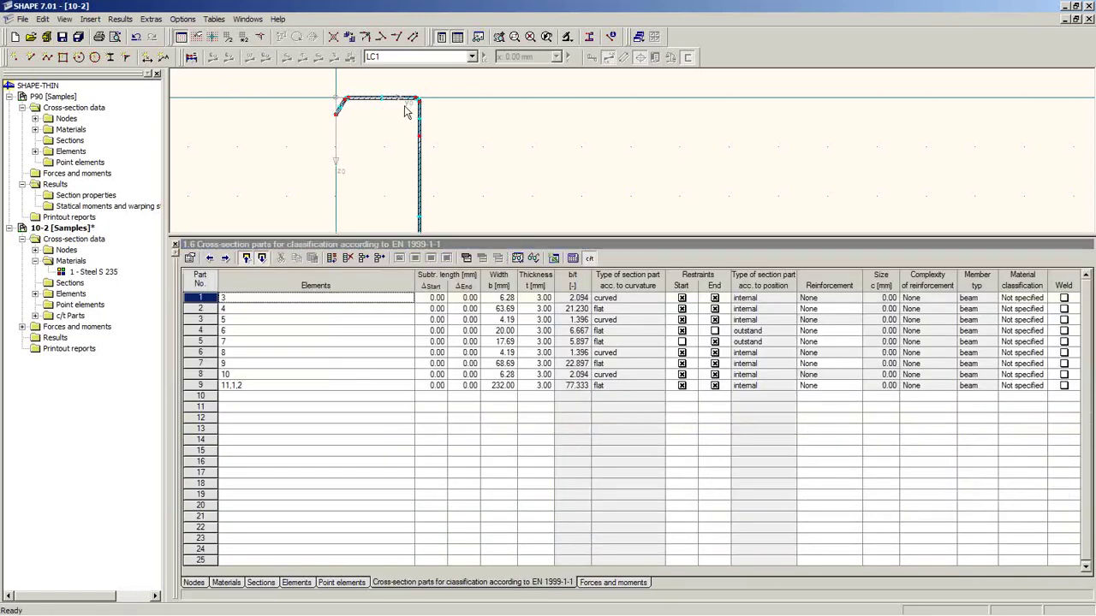
{"action": "scroll", "coordinate": [409, 113], "scroll_direction": "up", "scroll_amount": 2}
{"action": "scroll", "coordinate": [409, 115], "scroll_direction": "up", "scroll_amount": 2}
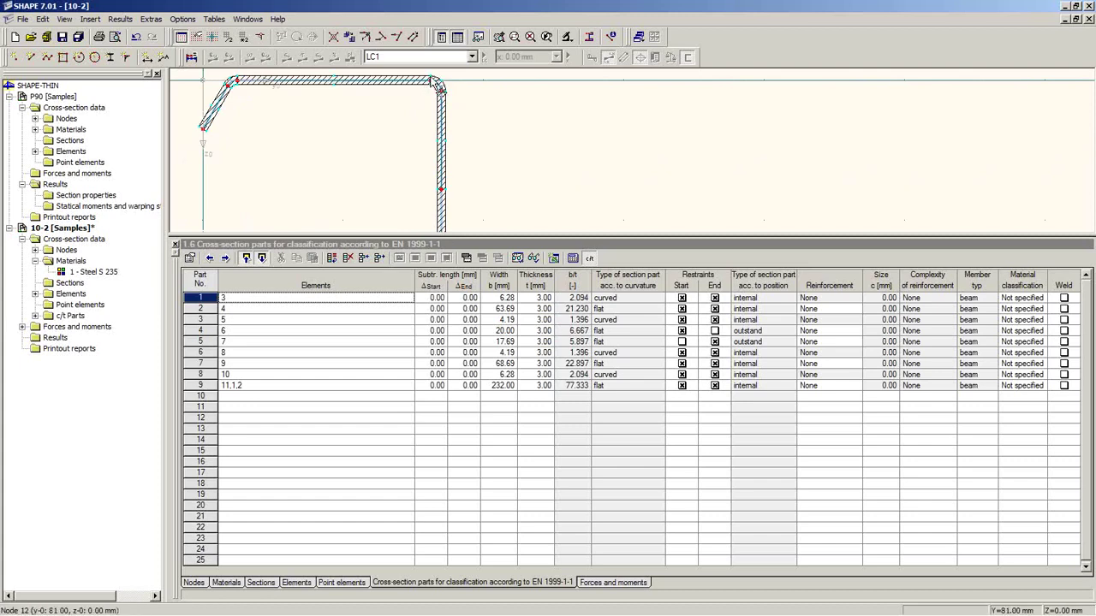
{"action": "mouse_move", "coordinate": [403, 115]}
{"action": "middle_mouse_down"}
{"action": "mouse_move", "coordinate": [401, 163]}
{"action": "mouse_move", "coordinate": [430, 174]}
{"action": "middle_mouse_up"}
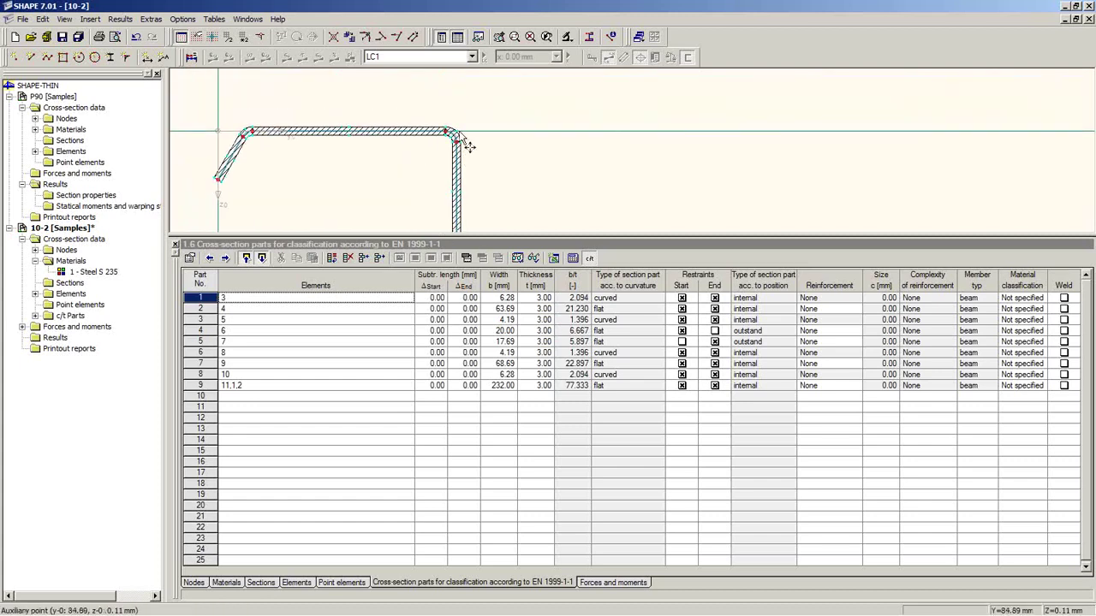
{"action": "scroll", "coordinate": [445, 127], "scroll_direction": "up", "scroll_amount": 3}
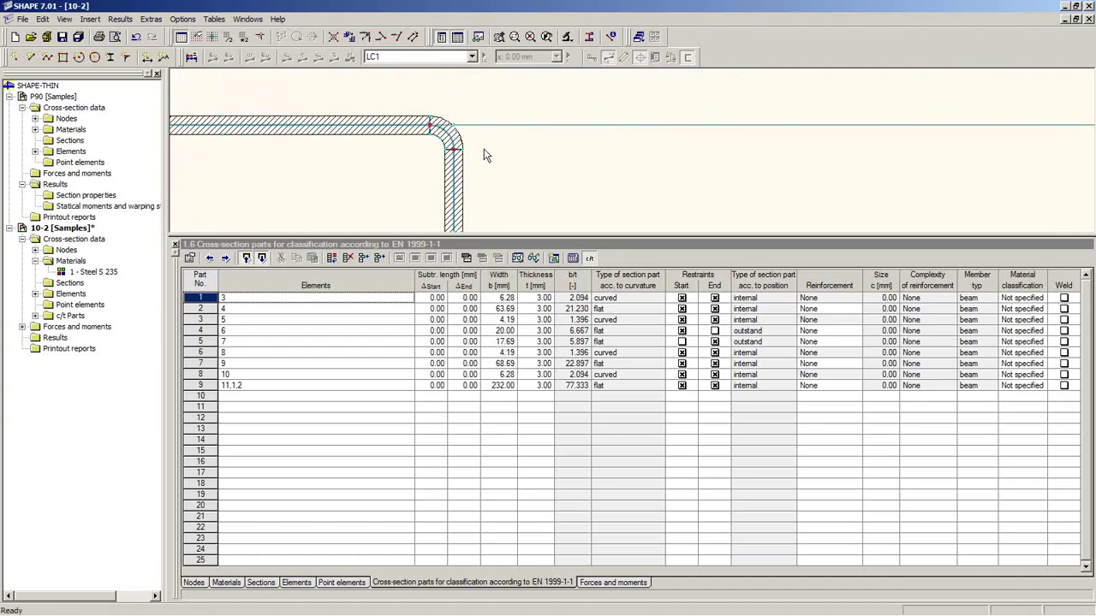
Step: Examine section 10-2's rounded flange corners and compare the curvature types and material classifications of its c/t parts 1 to 3
{"action": "scroll", "coordinate": [483, 161], "scroll_direction": "down", "scroll_amount": 2}
{"action": "scroll", "coordinate": [484, 159], "scroll_direction": "down", "scroll_amount": 1}
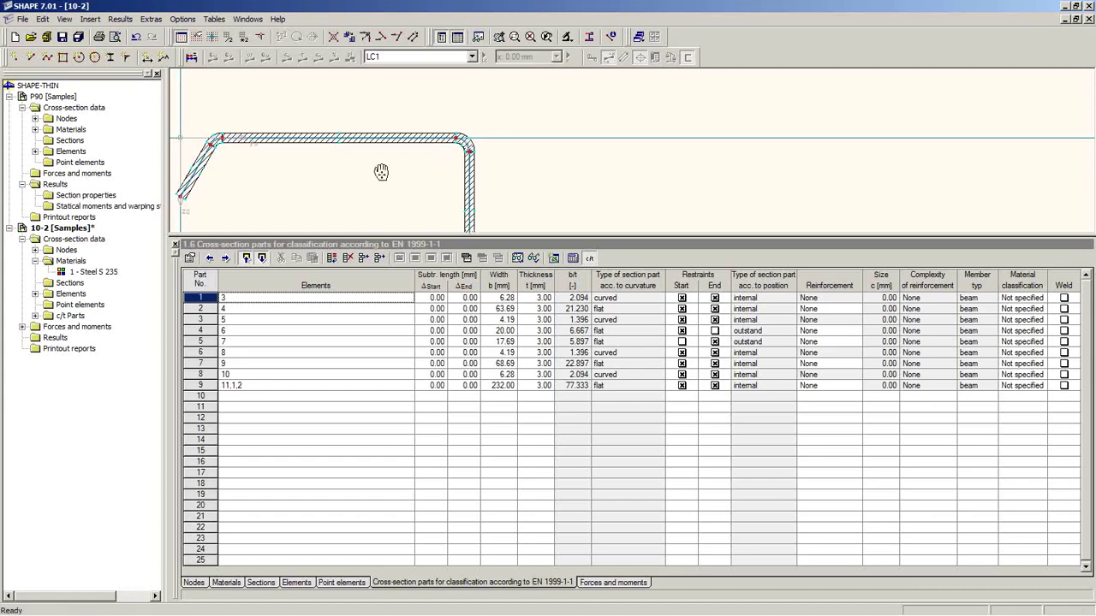
{"action": "scroll", "coordinate": [259, 162], "scroll_direction": "up", "scroll_amount": 2}
{"action": "middle_click_drag", "start_coordinate": [290, 184], "coordinate": [295, 196]}
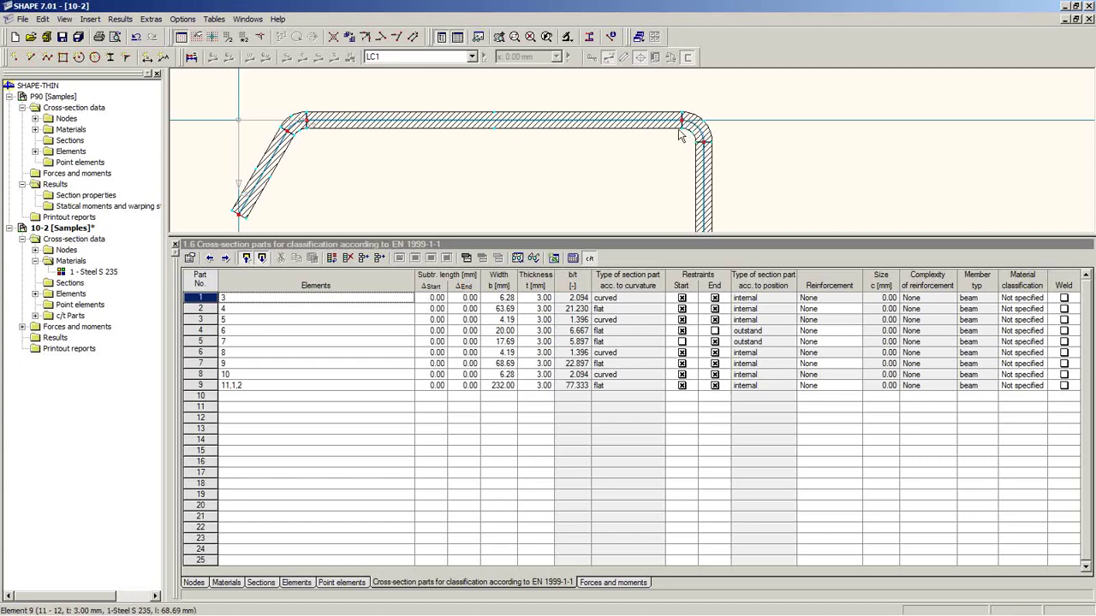
{"action": "left_click", "coordinate": [629, 309]}
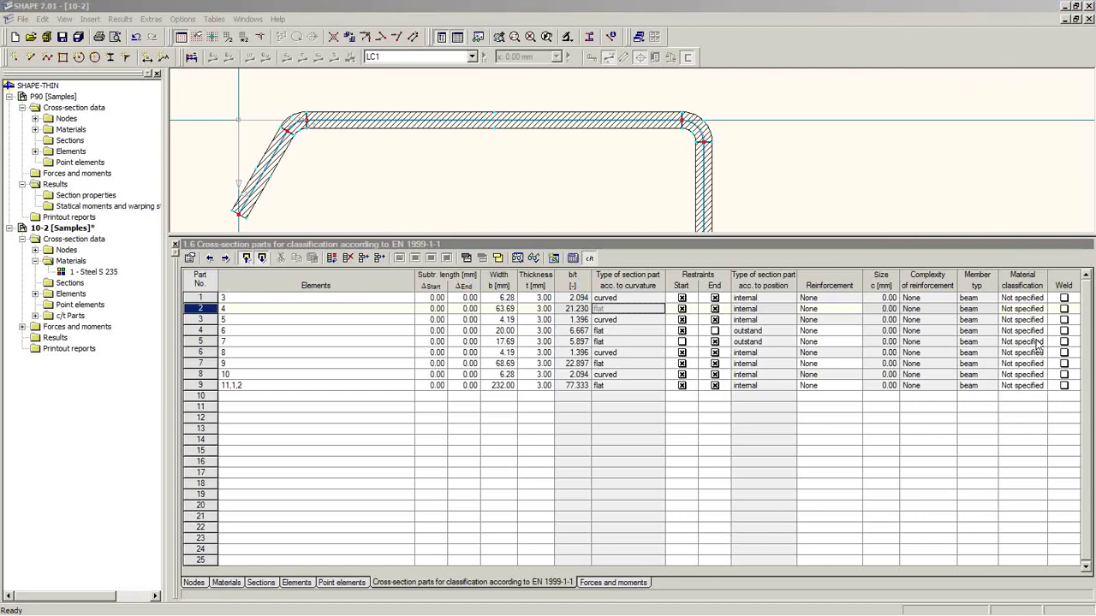
{"action": "left_click", "coordinate": [1019, 309]}
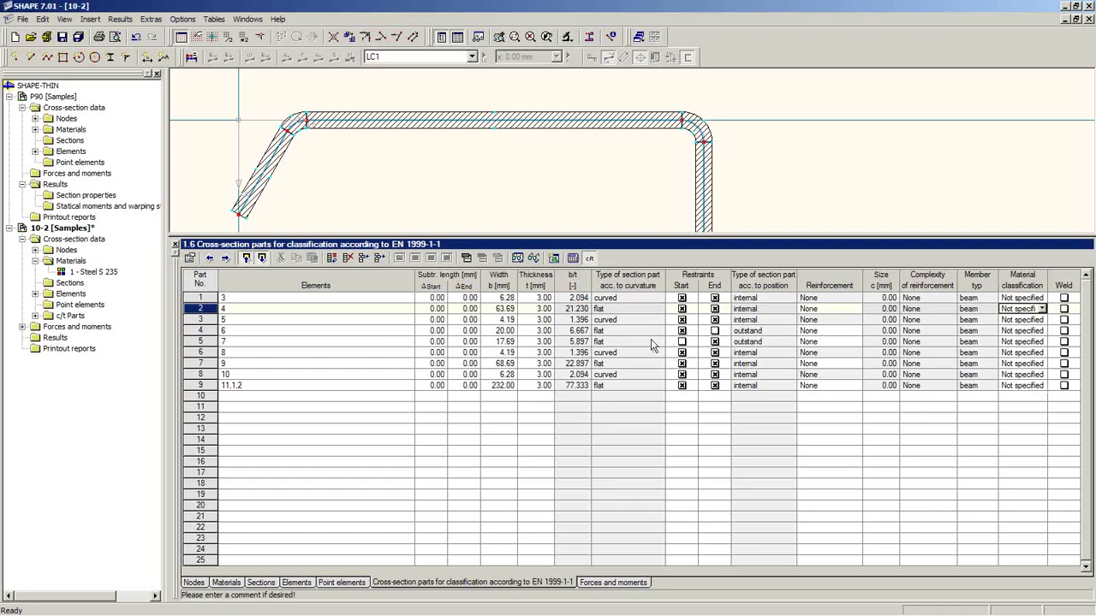
{"action": "left_click", "coordinate": [634, 319]}
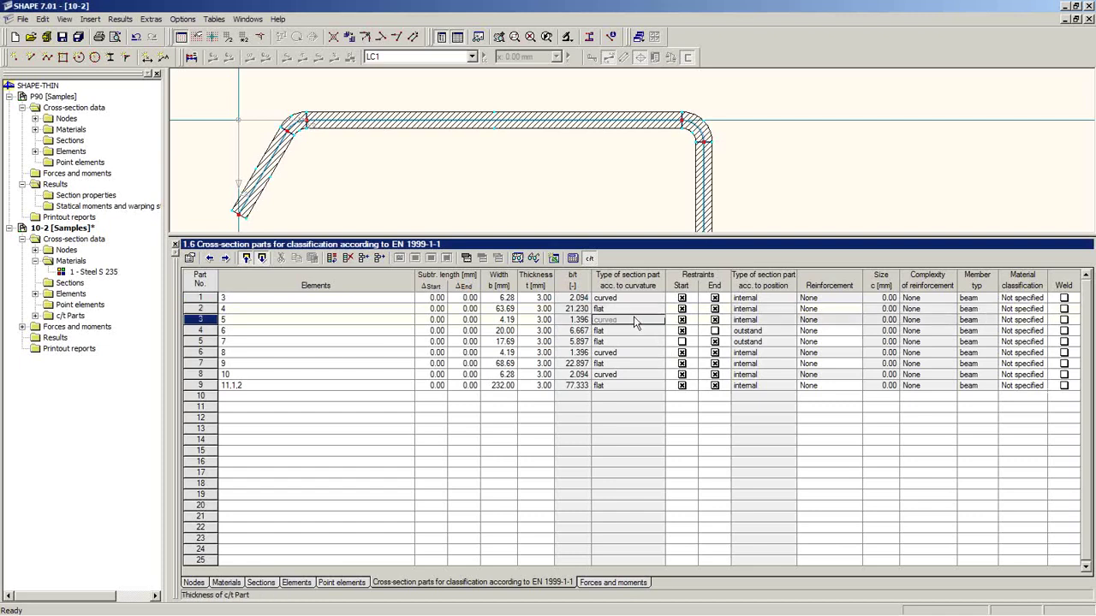
{"action": "left_click", "coordinate": [1031, 297]}
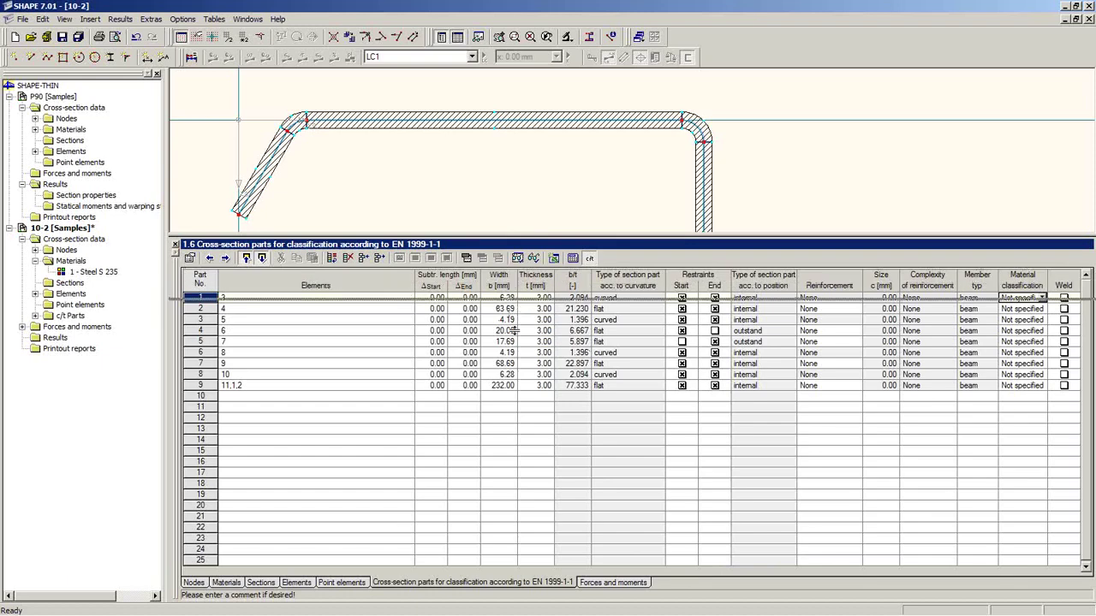
{"action": "left_click_drag", "start_coordinate": [513, 235], "coordinate": [512, 330]}
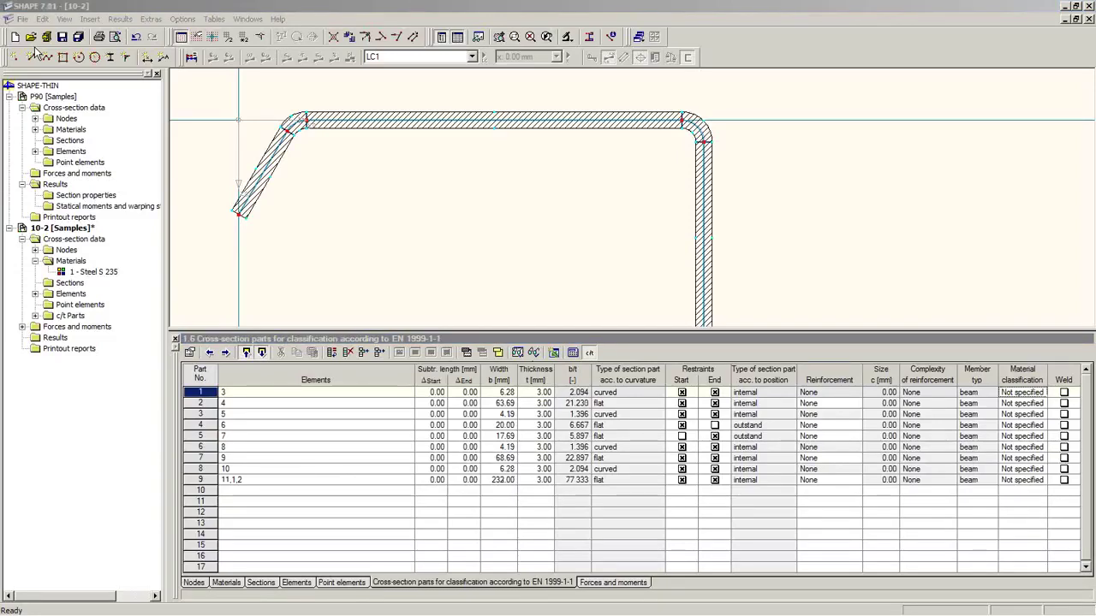
Step: Open section DIN_EC from the Samples project and enlarge the graphic area to show its whole profile with the equivalent stresses
{"action": "left_click", "coordinate": [22, 19]}
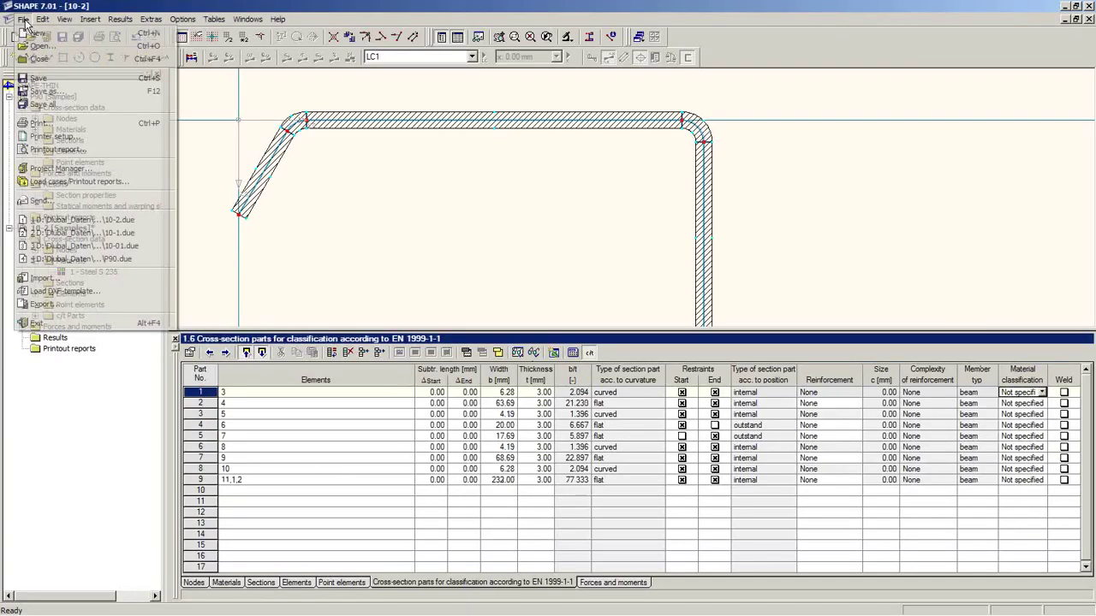
{"action": "left_click", "coordinate": [57, 169]}
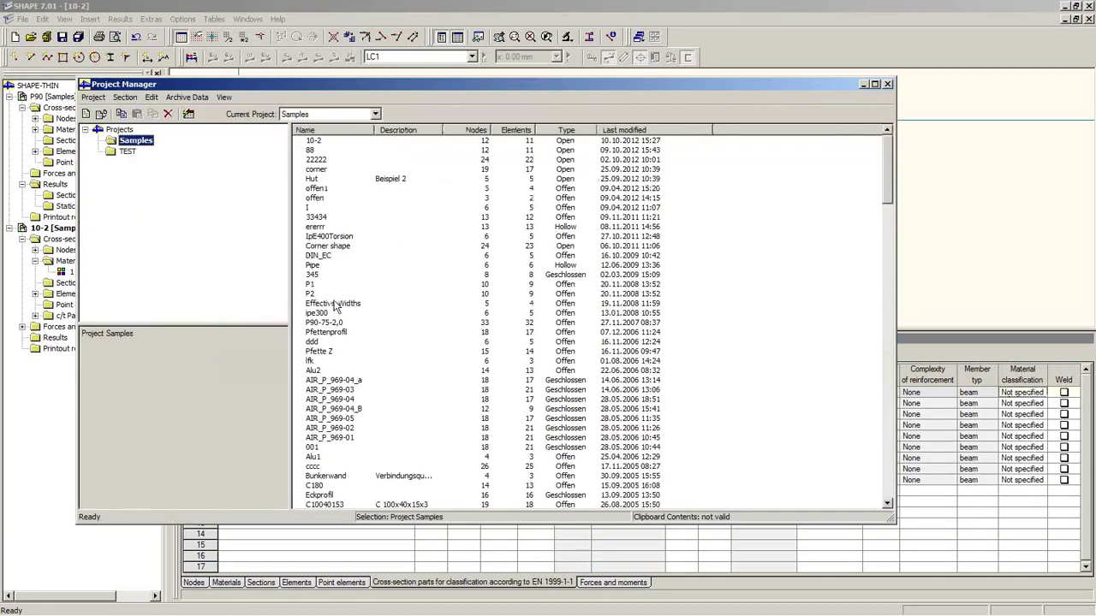
{"action": "left_click", "coordinate": [336, 313]}
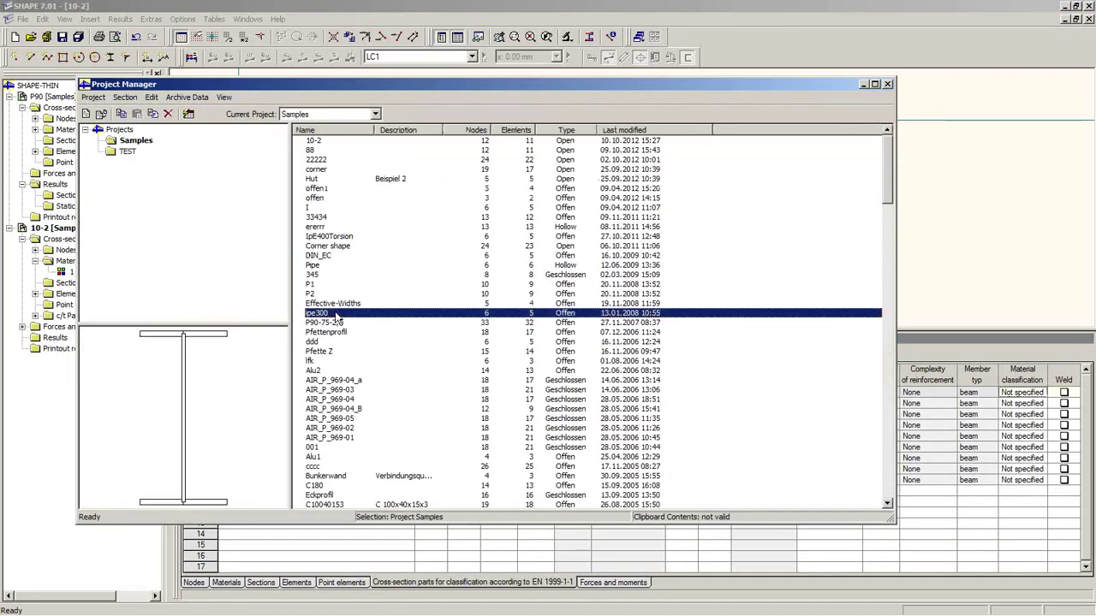
{"action": "double_click", "coordinate": [337, 256]}
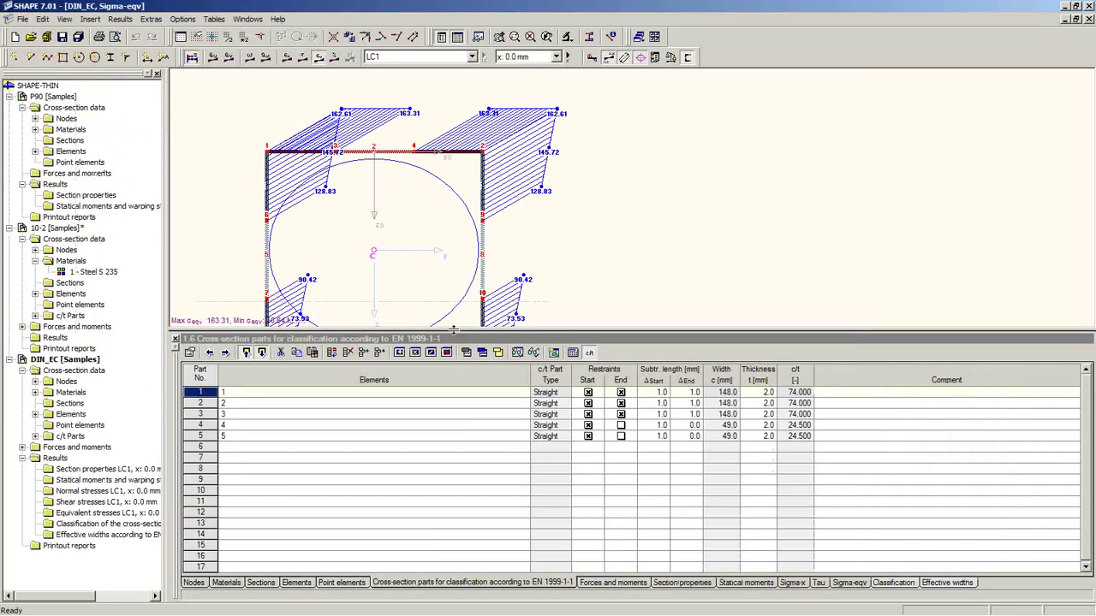
{"action": "left_click_drag", "start_coordinate": [453, 330], "coordinate": [457, 441]}
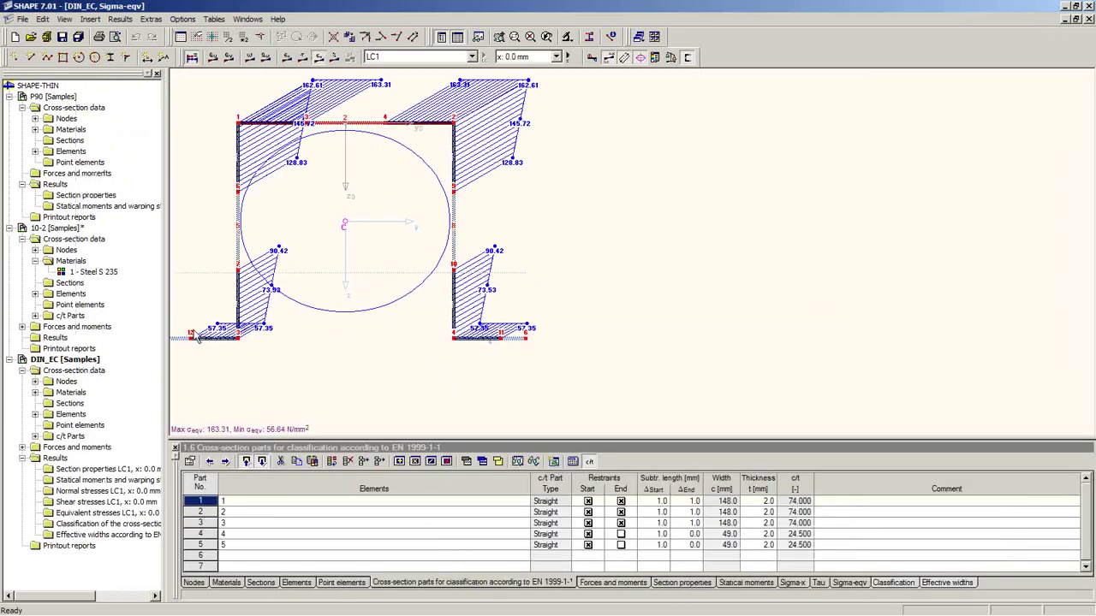
{"action": "middle_click_drag", "start_coordinate": [454, 385], "coordinate": [490, 383]}
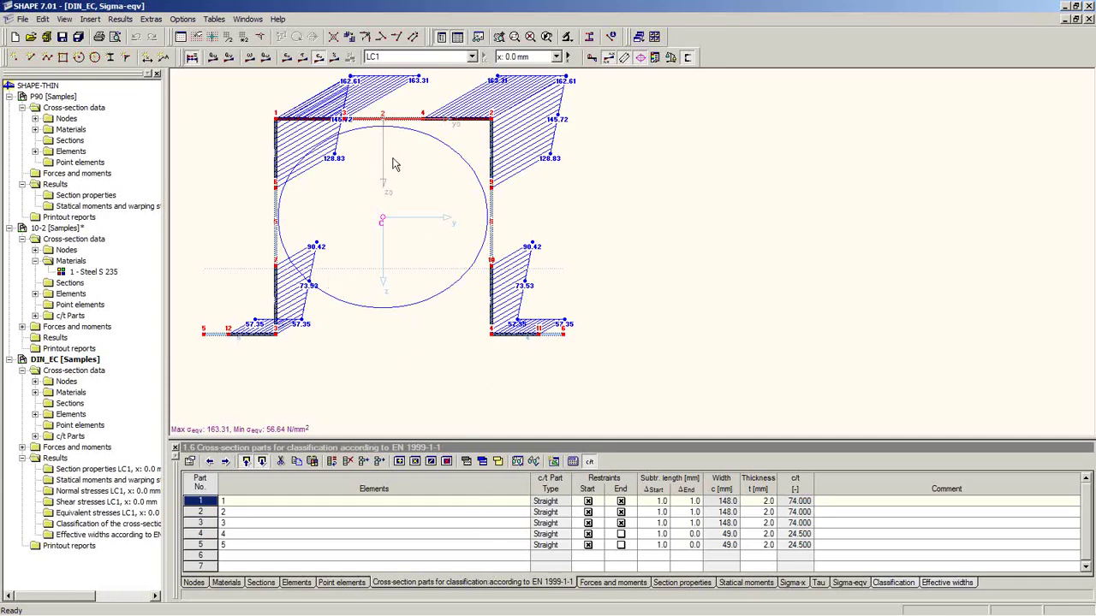
{"action": "middle_click_drag", "start_coordinate": [432, 195], "coordinate": [430, 250]}
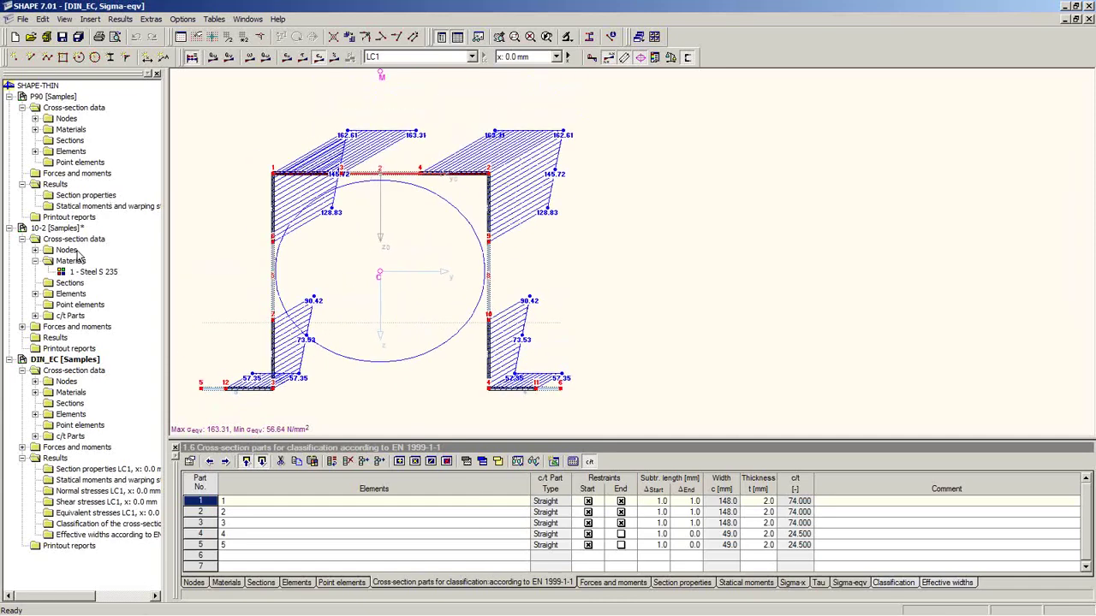
Step: Review the additional calculation options in DIN_EC's general data and confirm the dialog
{"action": "right_click", "coordinate": [58, 359]}
{"action": "left_click", "coordinate": [96, 372]}
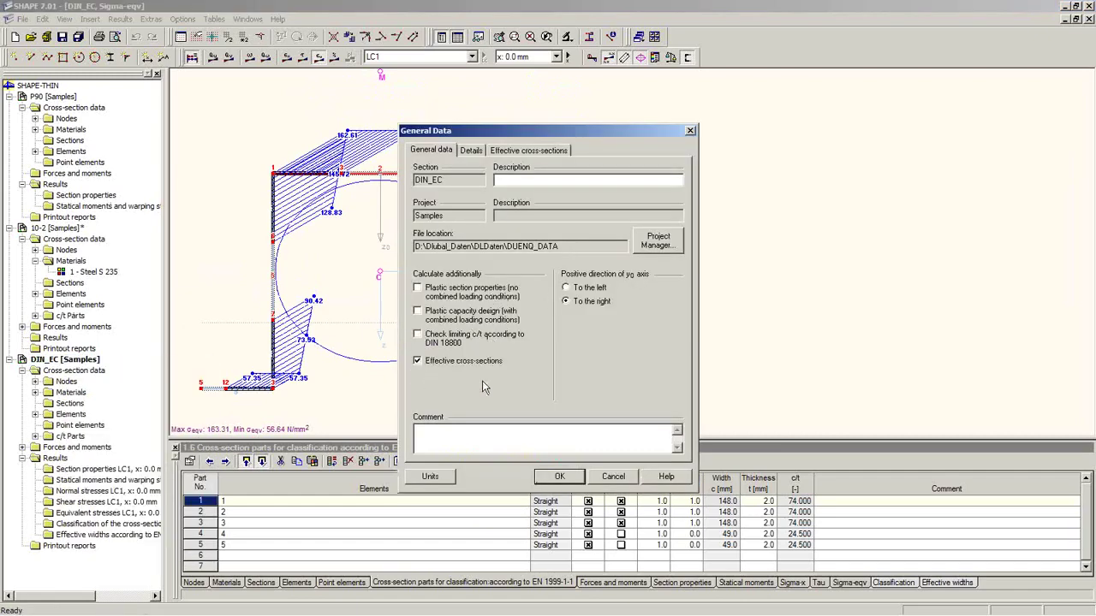
{"action": "left_click", "coordinate": [555, 477]}
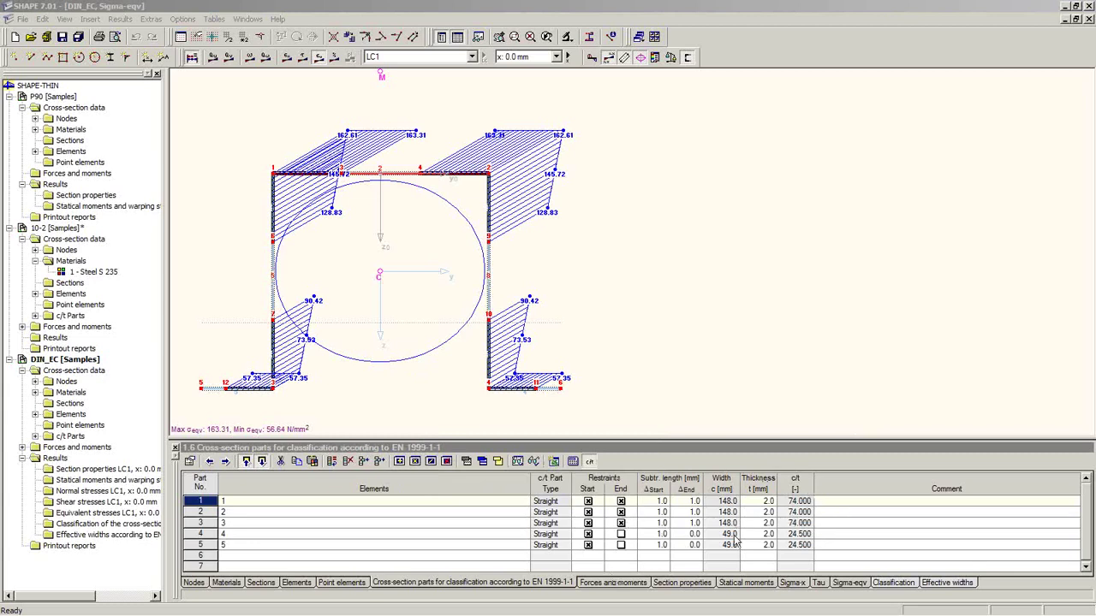
Step: Examine DIN_EC's c/t parts and the classification results of each part and the whole cross-section for LC1, relating them to the graphic
{"action": "left_click", "coordinate": [762, 501]}
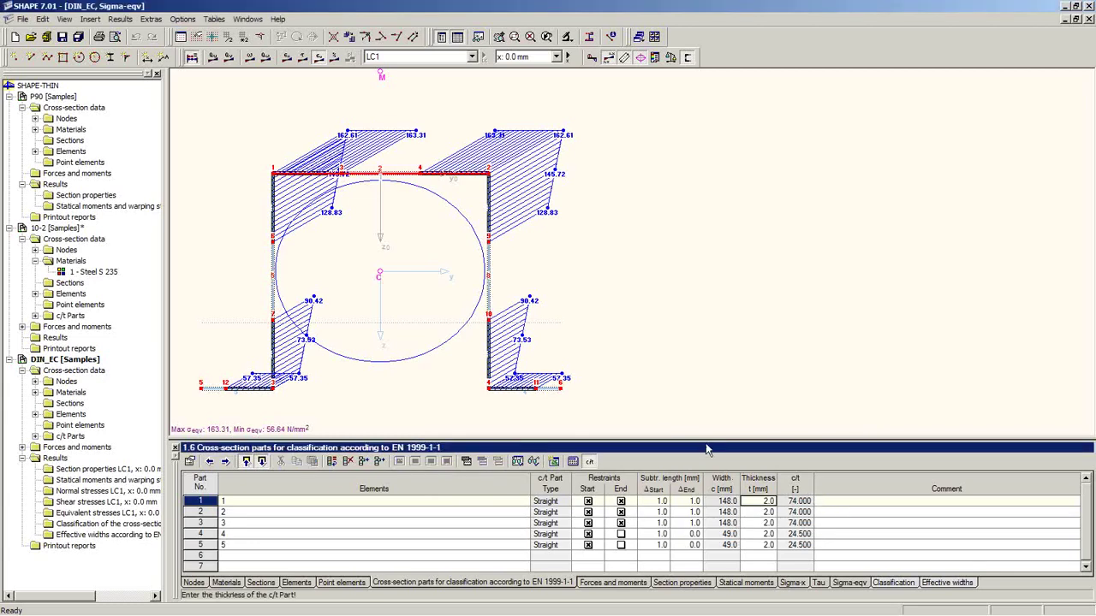
{"action": "left_click_drag", "start_coordinate": [703, 436], "coordinate": [738, 310]}
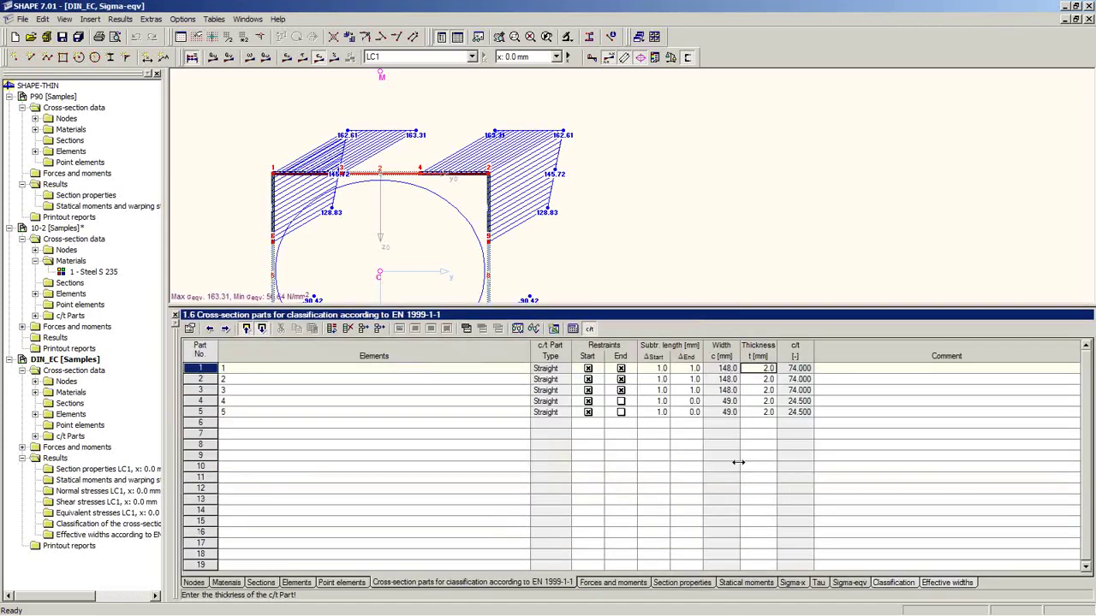
{"action": "left_click", "coordinate": [897, 584]}
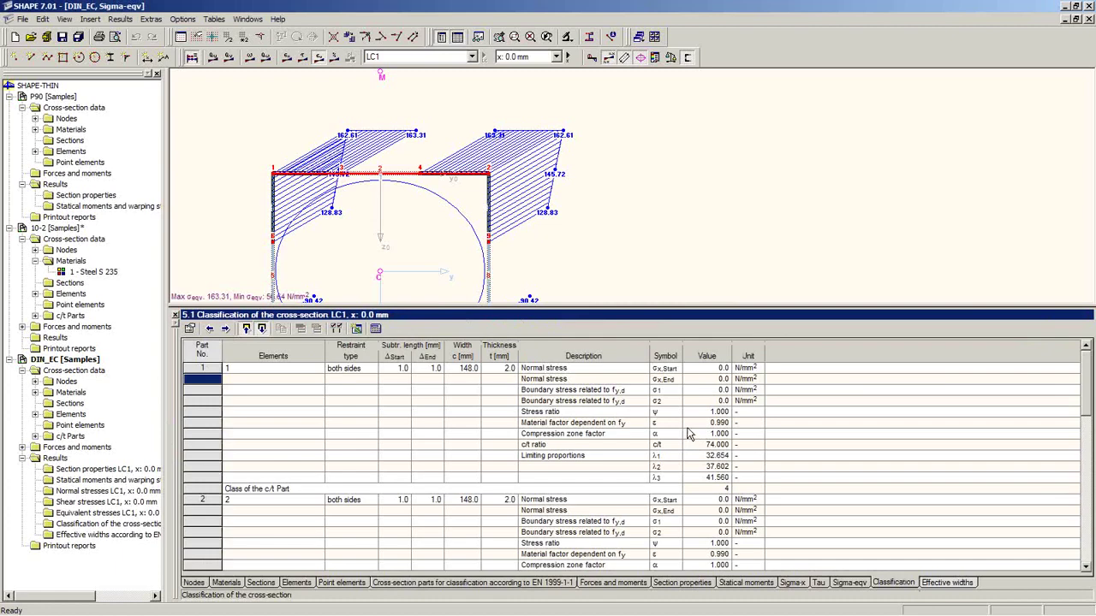
{"action": "scroll", "coordinate": [689, 434], "scroll_direction": "down", "scroll_amount": 9}
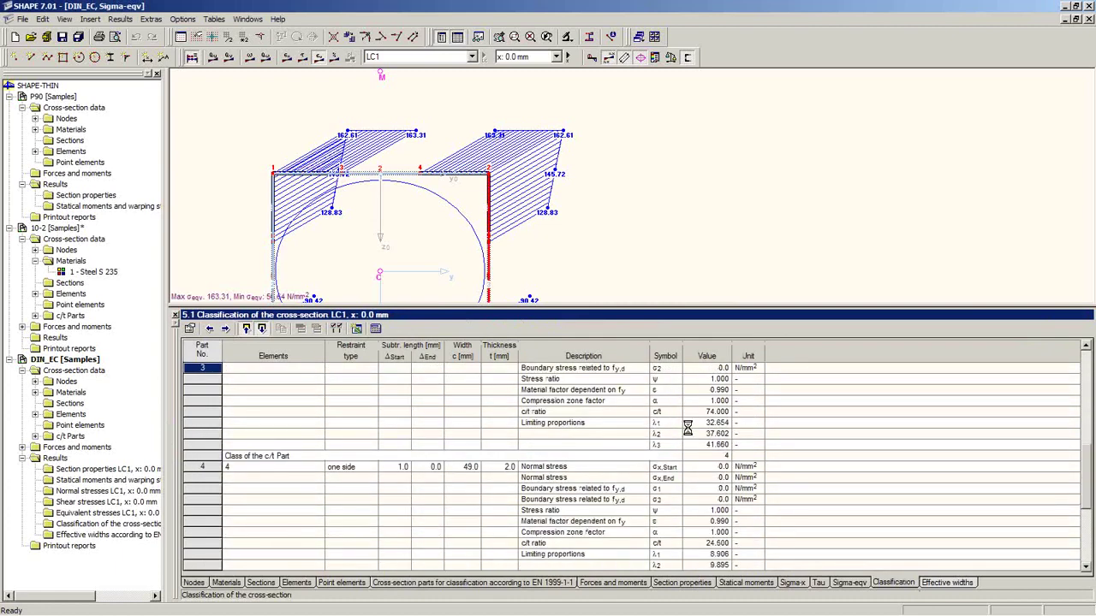
{"action": "scroll", "coordinate": [689, 434], "scroll_direction": "down", "scroll_amount": 2}
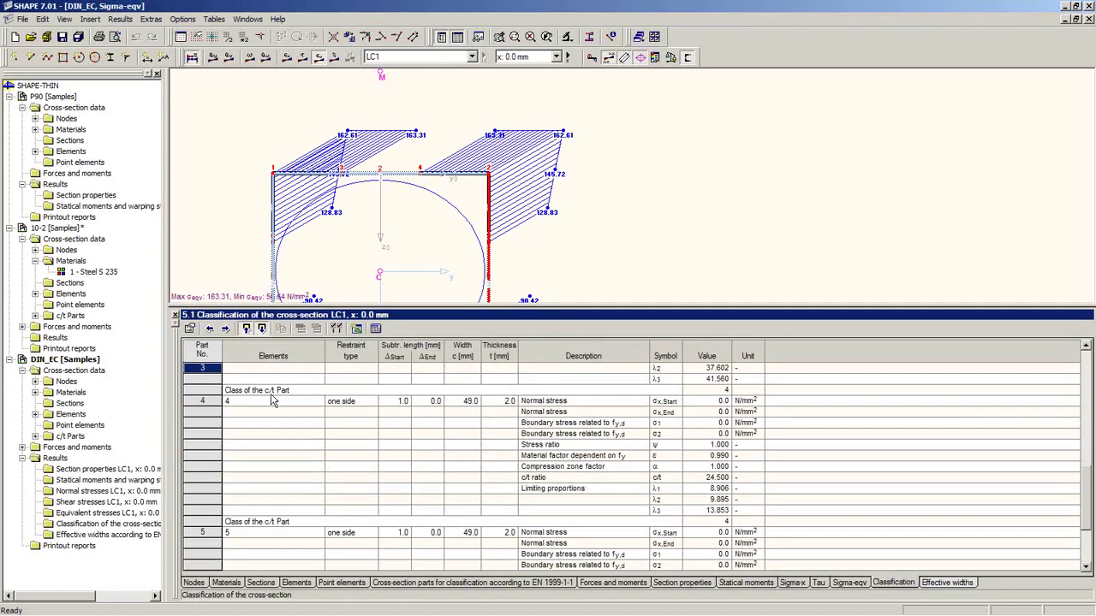
{"action": "left_click", "coordinate": [254, 414]}
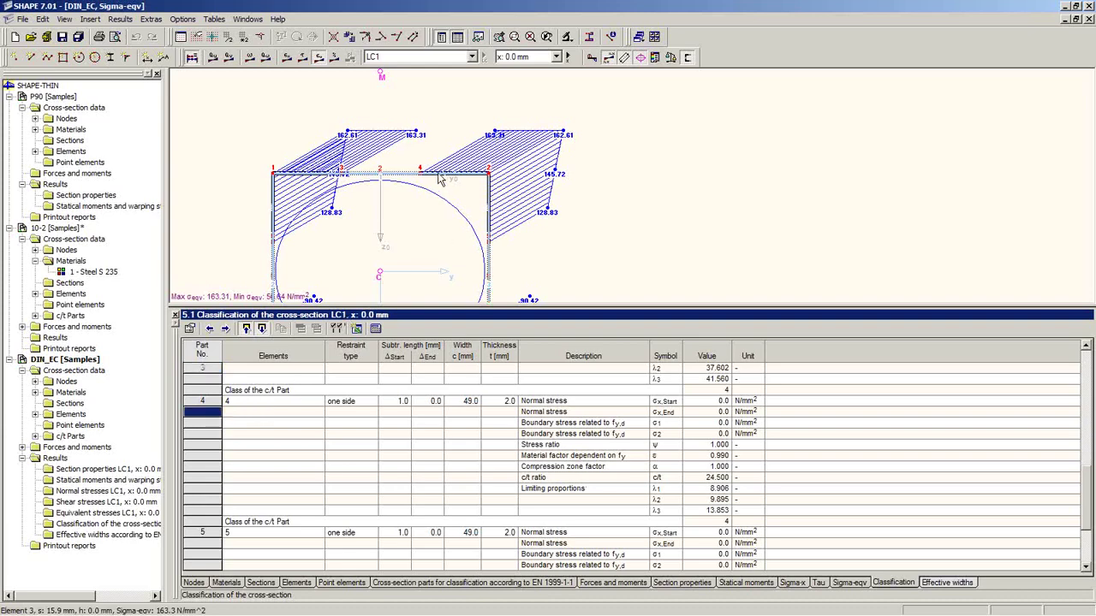
{"action": "left_click", "coordinate": [490, 220]}
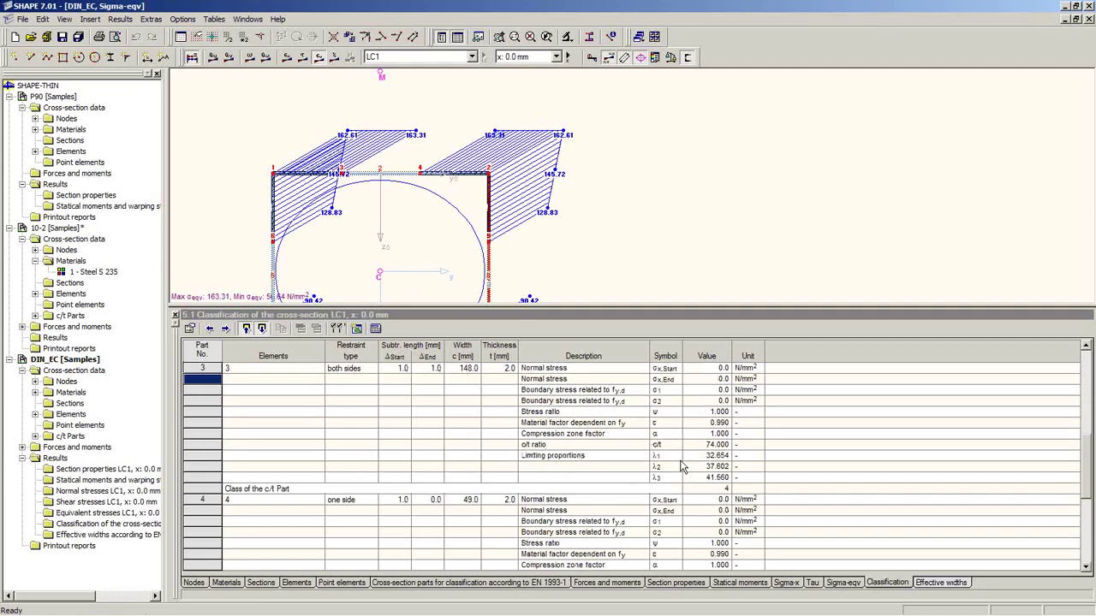
{"action": "left_click", "coordinate": [729, 495]}
{"action": "scroll", "coordinate": [754, 488], "scroll_direction": "down", "scroll_amount": 2}
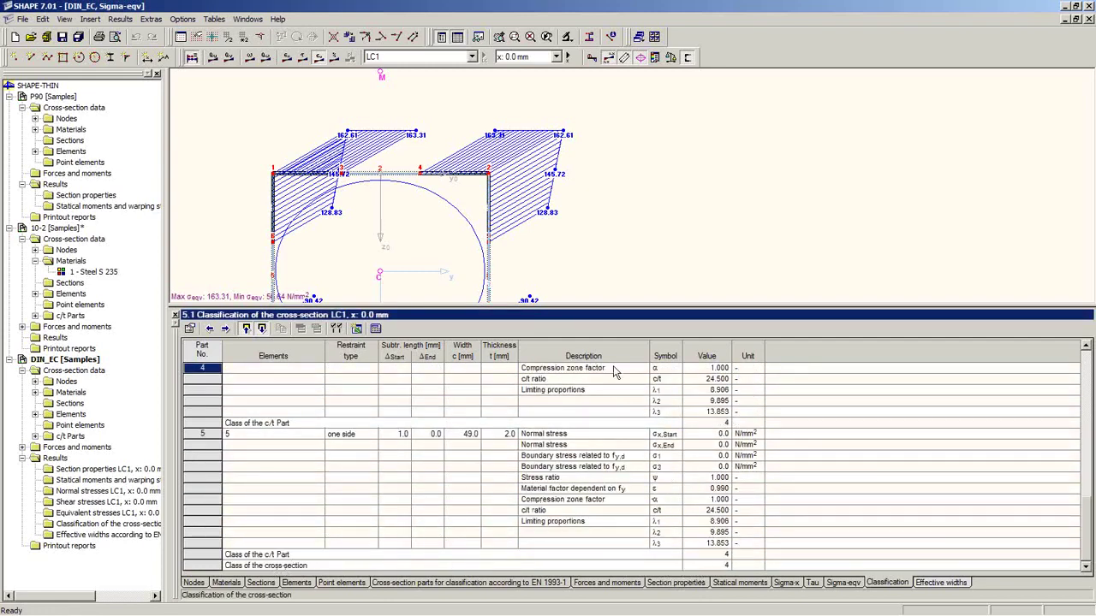
{"action": "left_click_drag", "start_coordinate": [612, 435], "coordinate": [613, 438]}
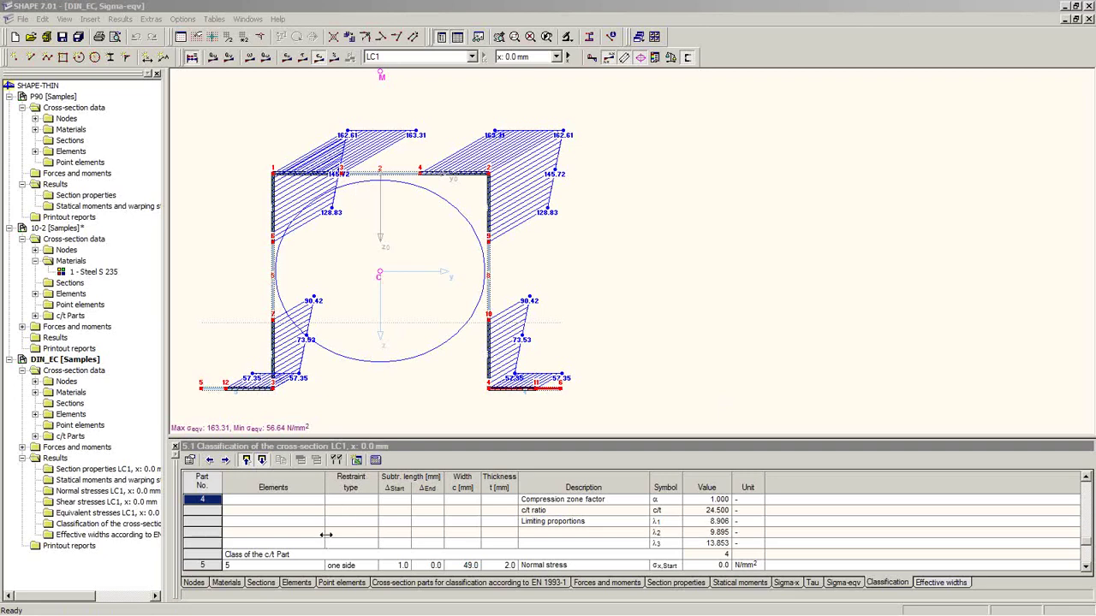
Step: Switch to RFEM and enter SHAPE-THIN 10-2 as cross-section no. 3 in the cross-sections table
{"action": "mouse_move", "coordinate": [283, 614]}
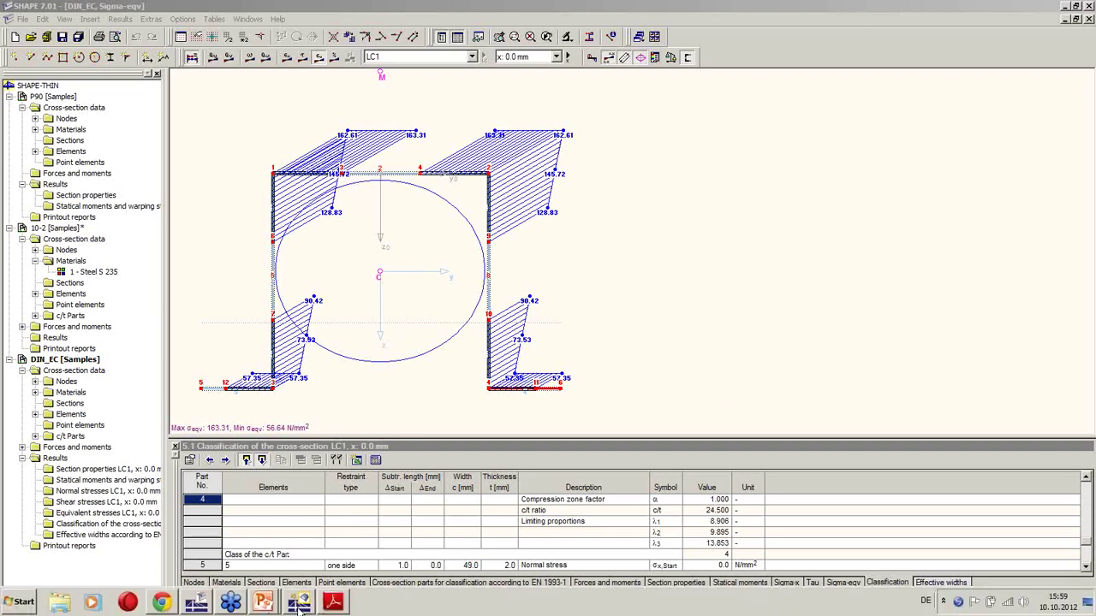
{"action": "left_click", "coordinate": [298, 603]}
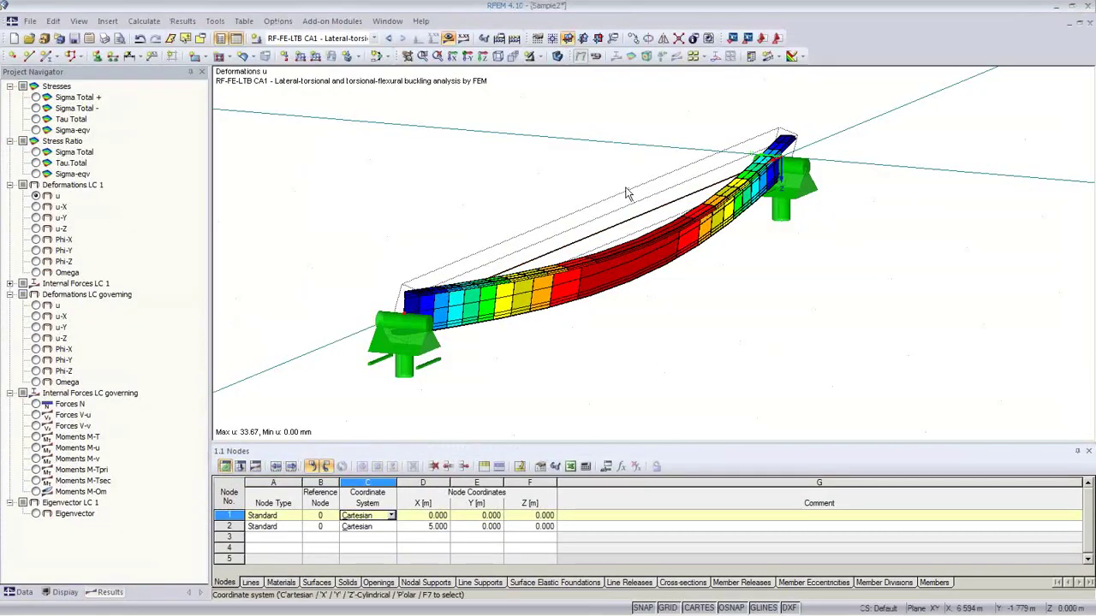
{"action": "left_click", "coordinate": [500, 431]}
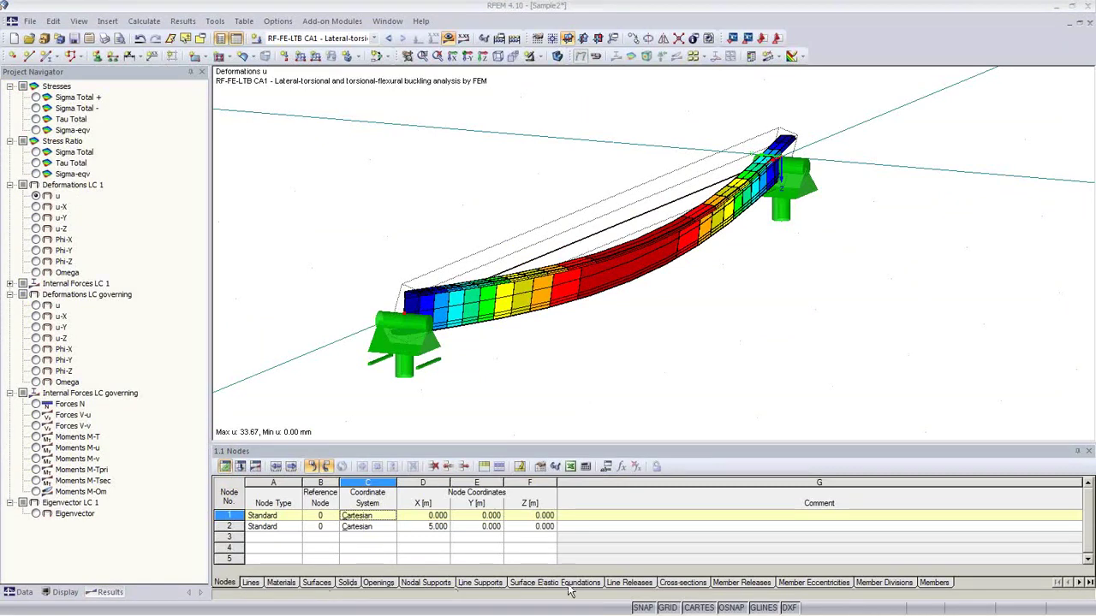
{"action": "left_click", "coordinate": [695, 587]}
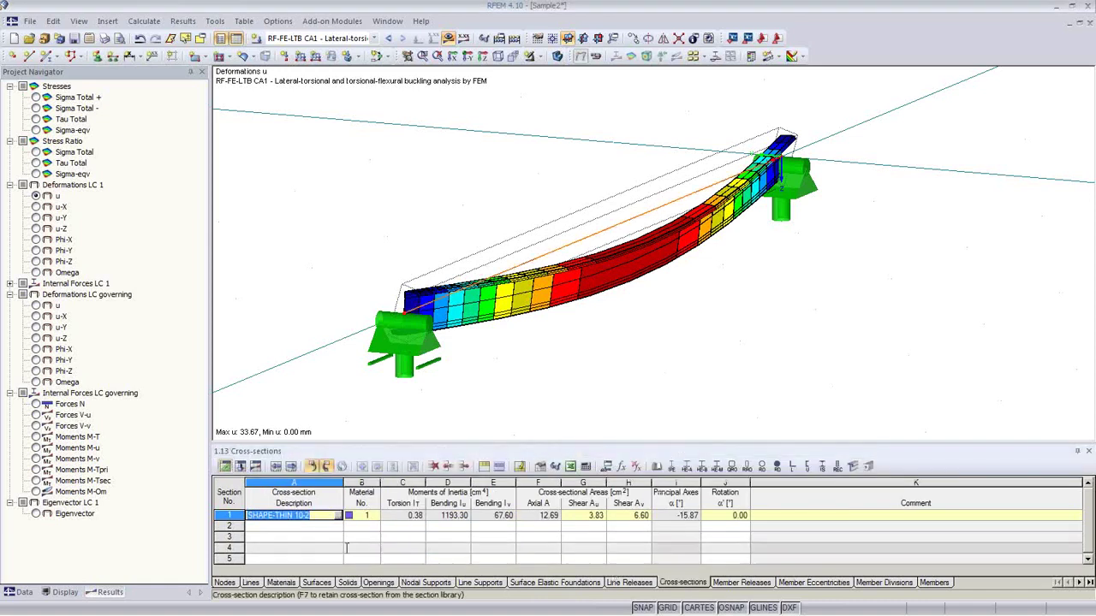
{"action": "left_click", "coordinate": [292, 537]}
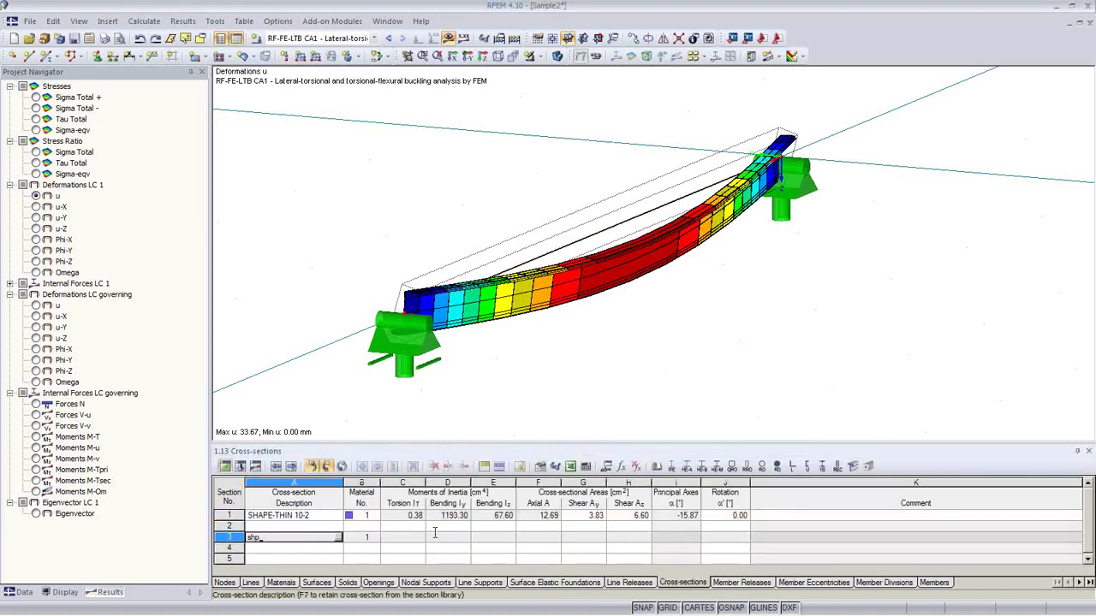
{"action": "type", "text": "shape-thin 10-2"}
{"action": "key", "text": "Return"}
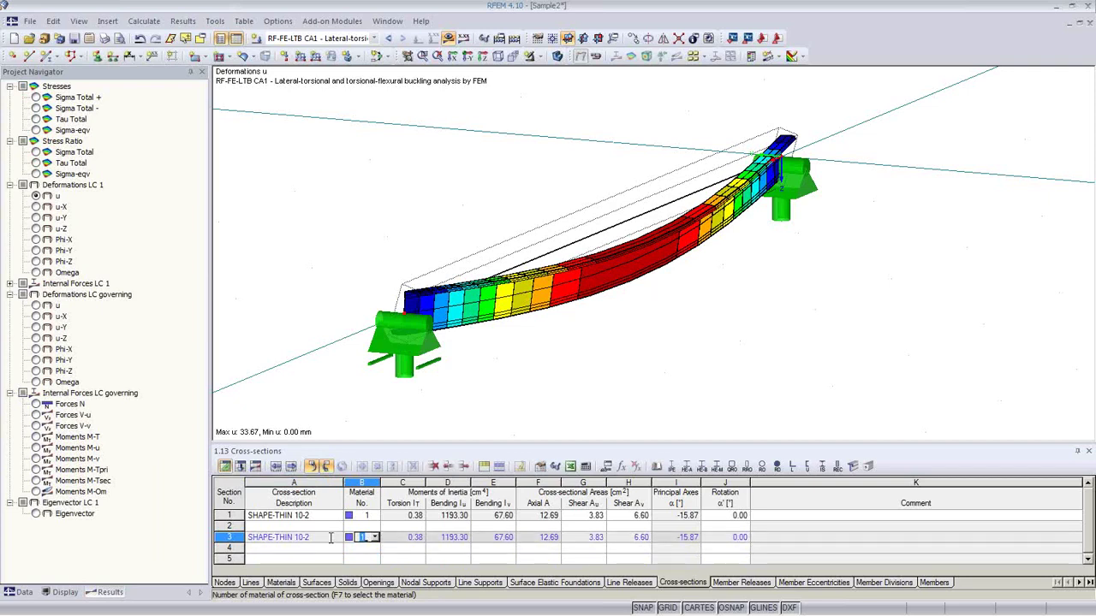
Step: Examine the user-defined SHAPE-THIN sections available for cross-section no. 3, including the properties of 10-2, and leave without choosing one
{"action": "left_click", "coordinate": [330, 536]}
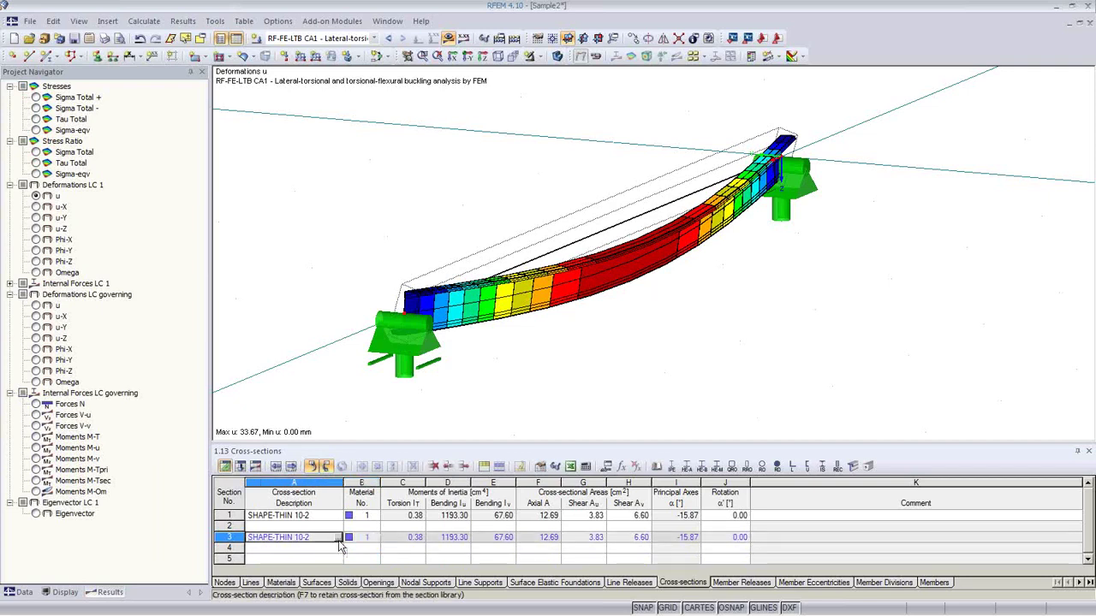
{"action": "left_click", "coordinate": [338, 538]}
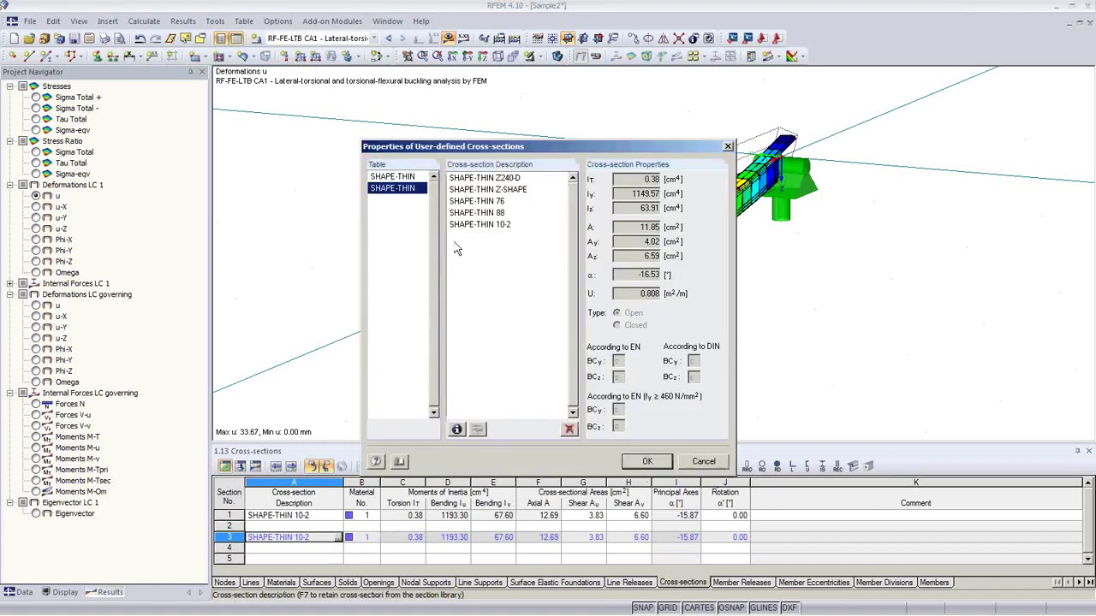
{"action": "left_click", "coordinate": [486, 190]}
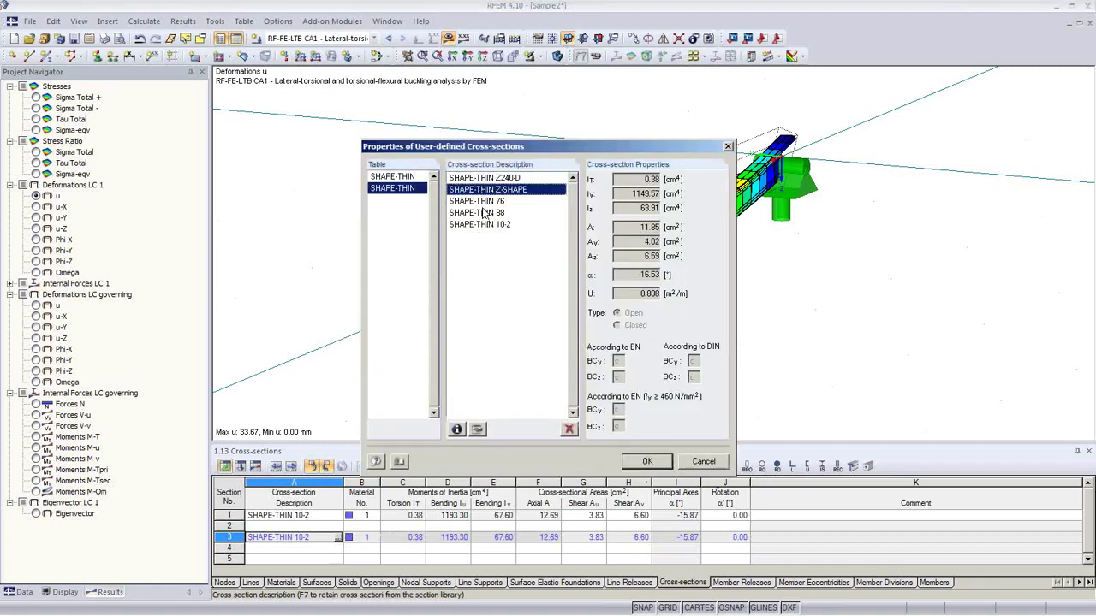
{"action": "left_click", "coordinate": [484, 213]}
{"action": "left_click", "coordinate": [485, 190]}
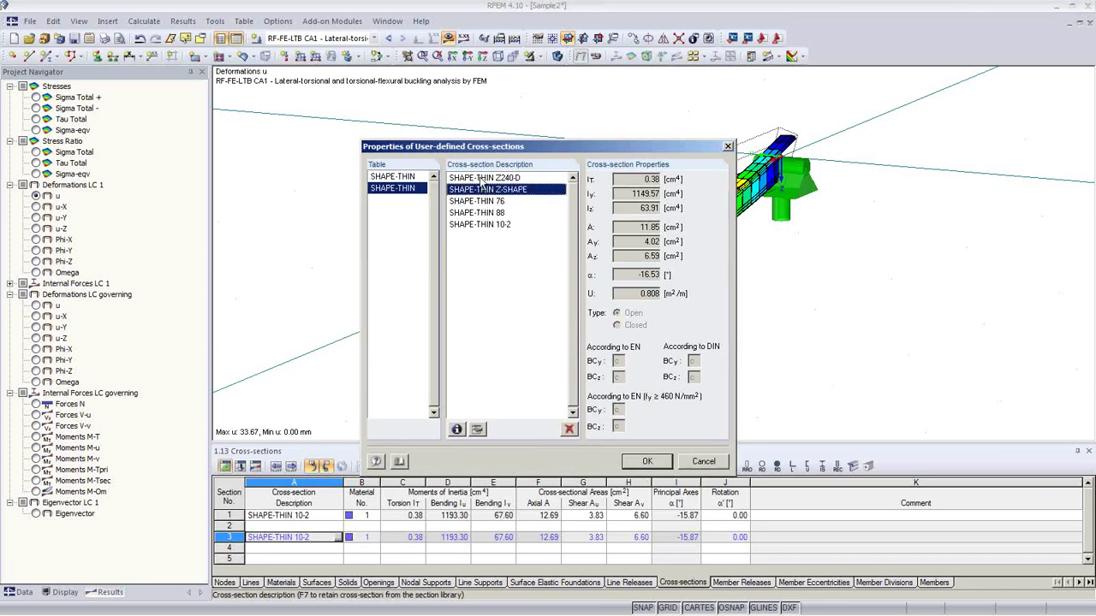
{"action": "left_click", "coordinate": [485, 179]}
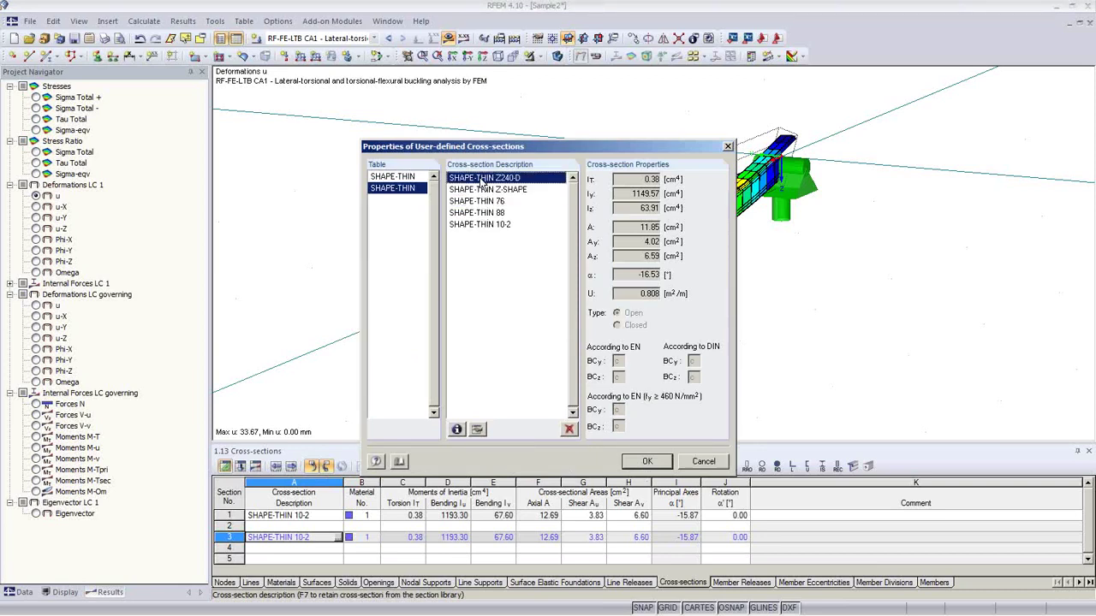
{"action": "left_click", "coordinate": [493, 226]}
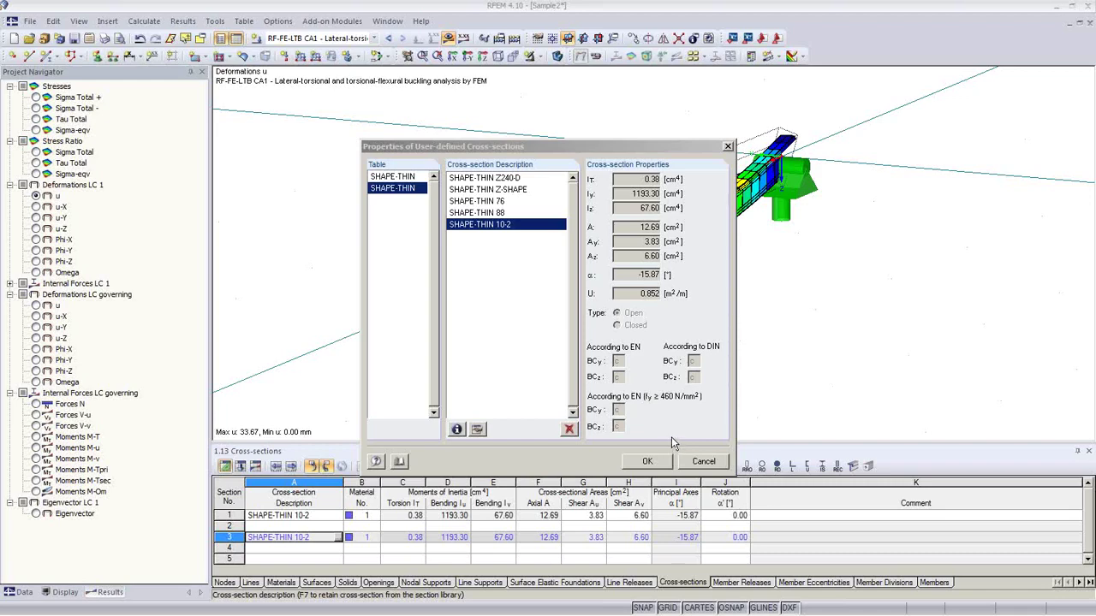
{"action": "left_click_drag", "start_coordinate": [514, 147], "coordinate": [374, 98]}
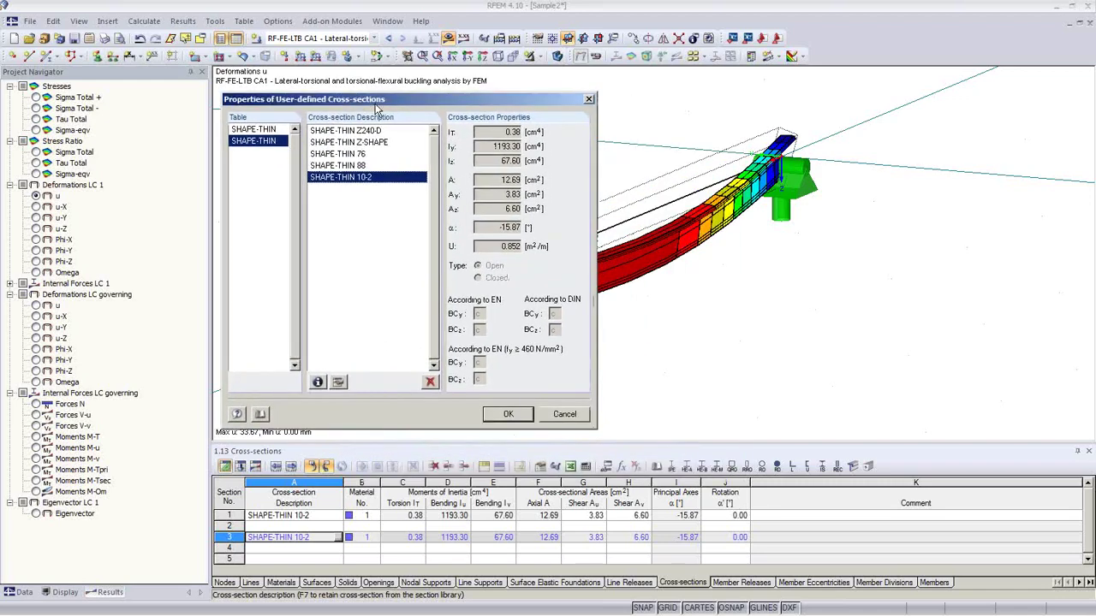
{"action": "left_click", "coordinate": [576, 412]}
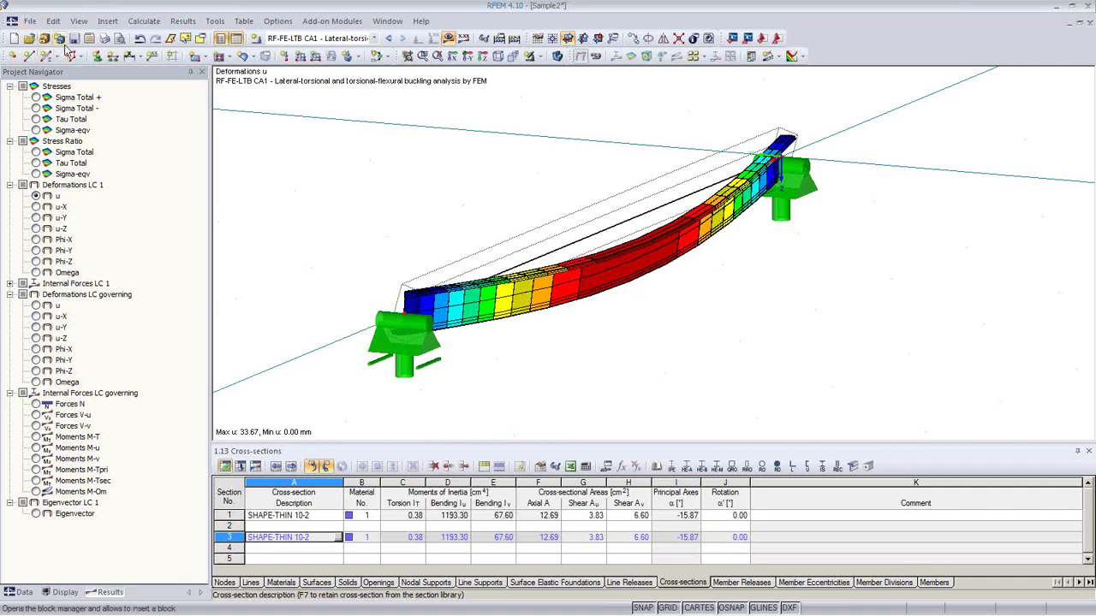
Step: Open the printout report of the Sample2 structure and look at its file options, including the RTF export
{"action": "left_click", "coordinate": [120, 38]}
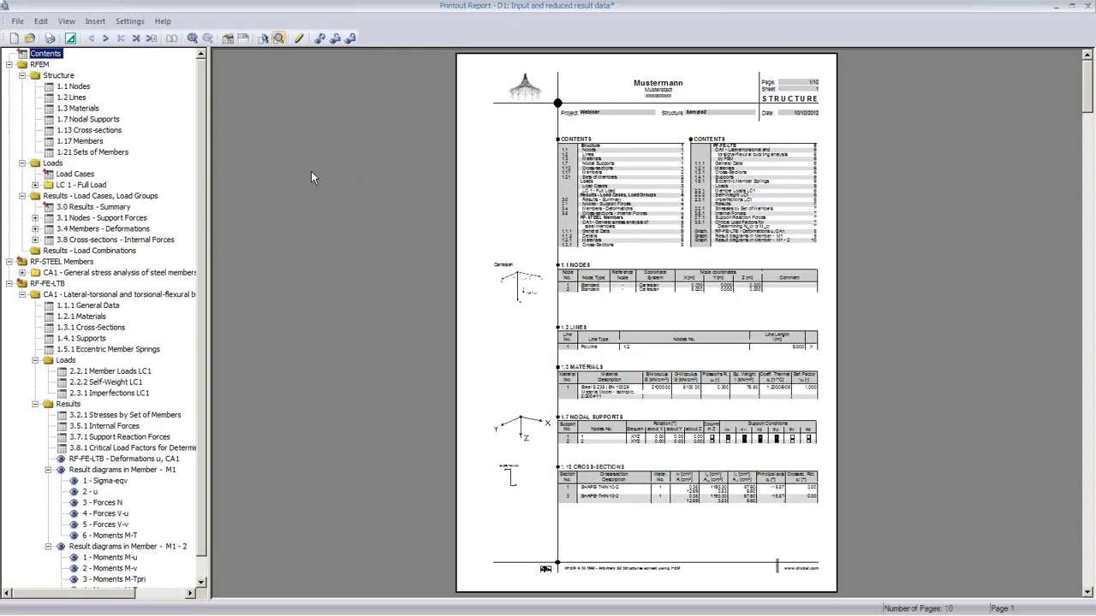
{"action": "left_click", "coordinate": [19, 22]}
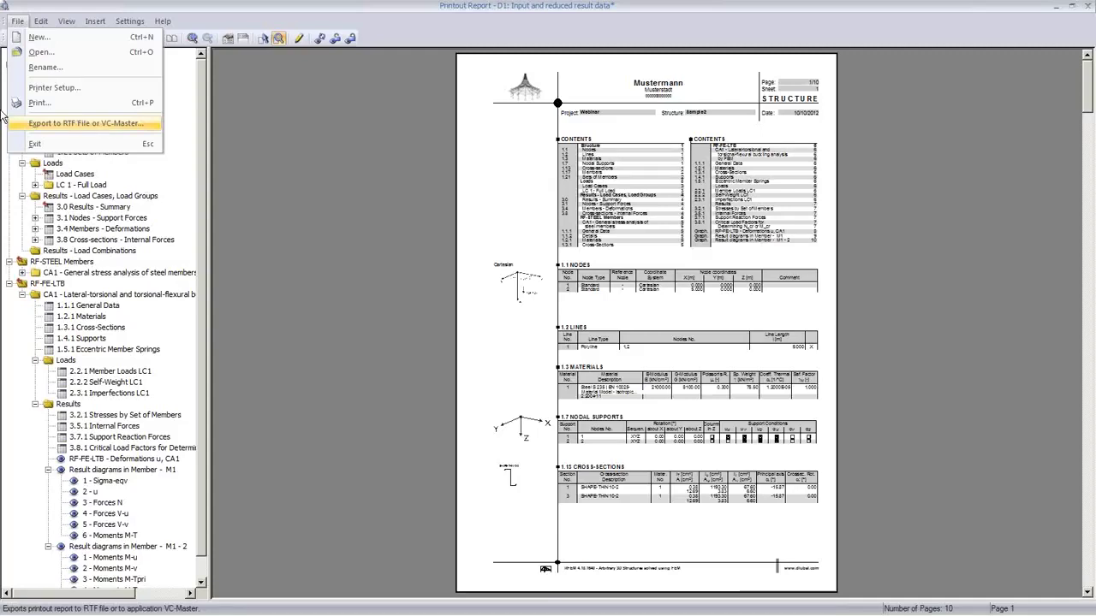
{"action": "left_click", "coordinate": [350, 263]}
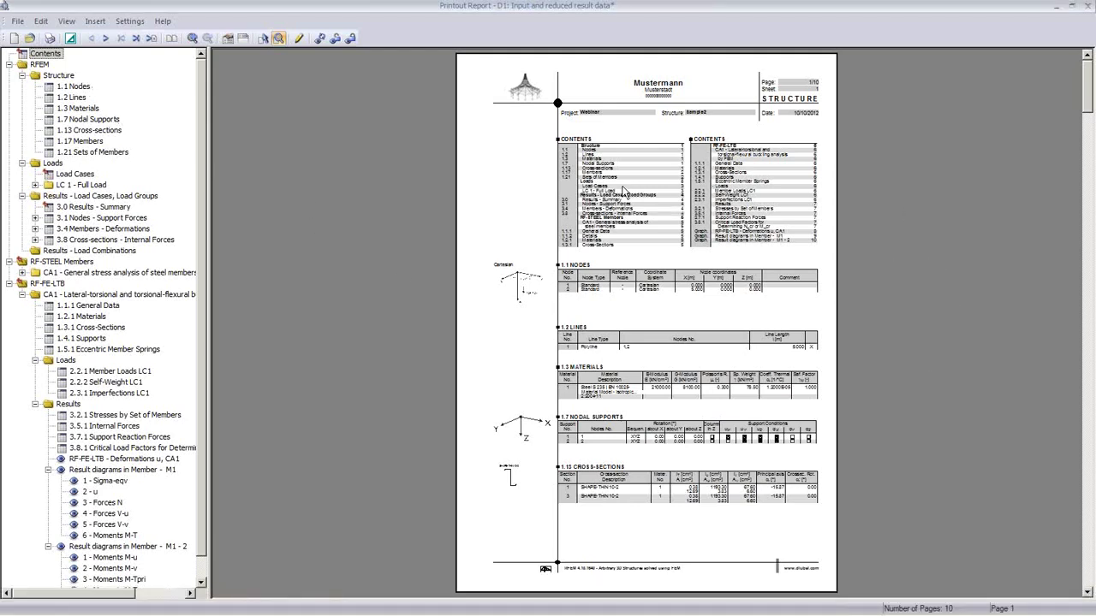
Step: Export the printout report to an RTF file named Position.RTF on the desktop
{"action": "left_click", "coordinate": [17, 20]}
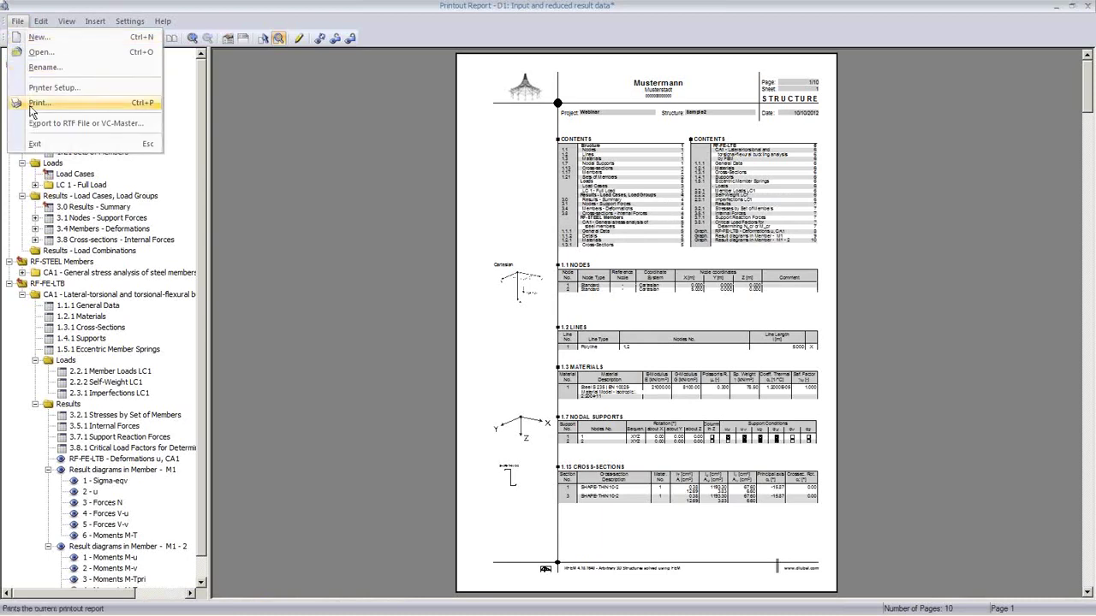
{"action": "left_click", "coordinate": [85, 126]}
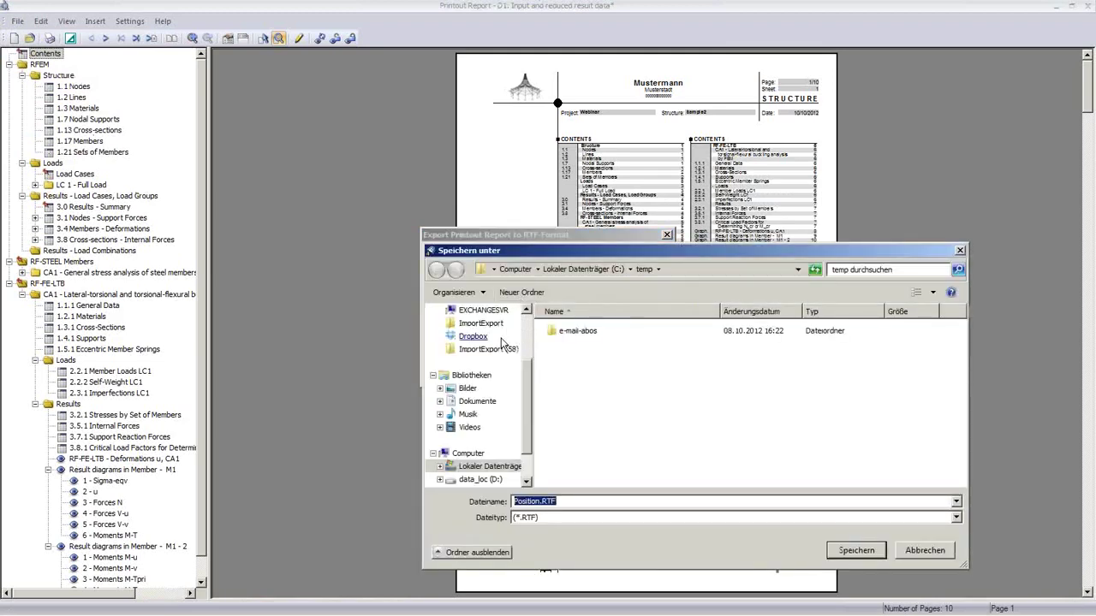
{"action": "scroll", "coordinate": [524, 418], "scroll_direction": "up", "scroll_amount": 5}
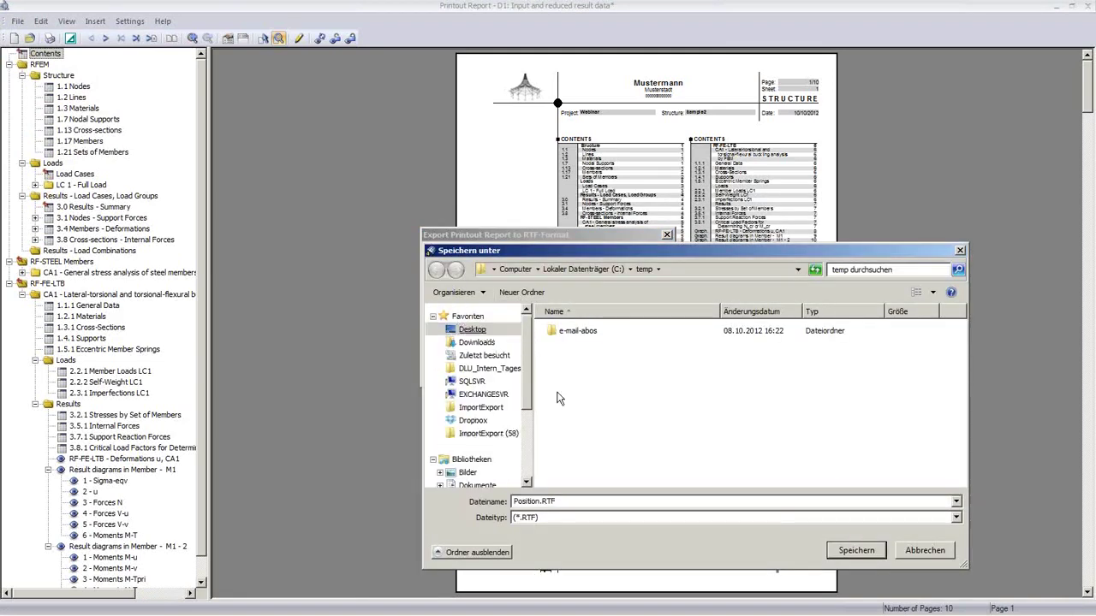
{"action": "left_click", "coordinate": [466, 330]}
{"action": "left_click", "coordinate": [856, 550]}
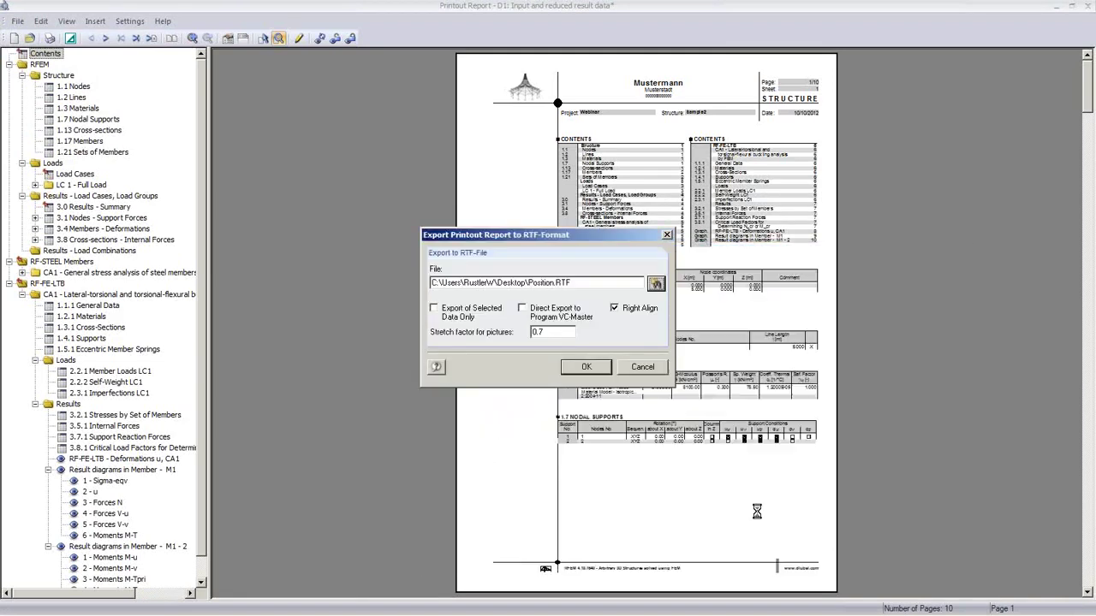
{"action": "left_click", "coordinate": [586, 368]}
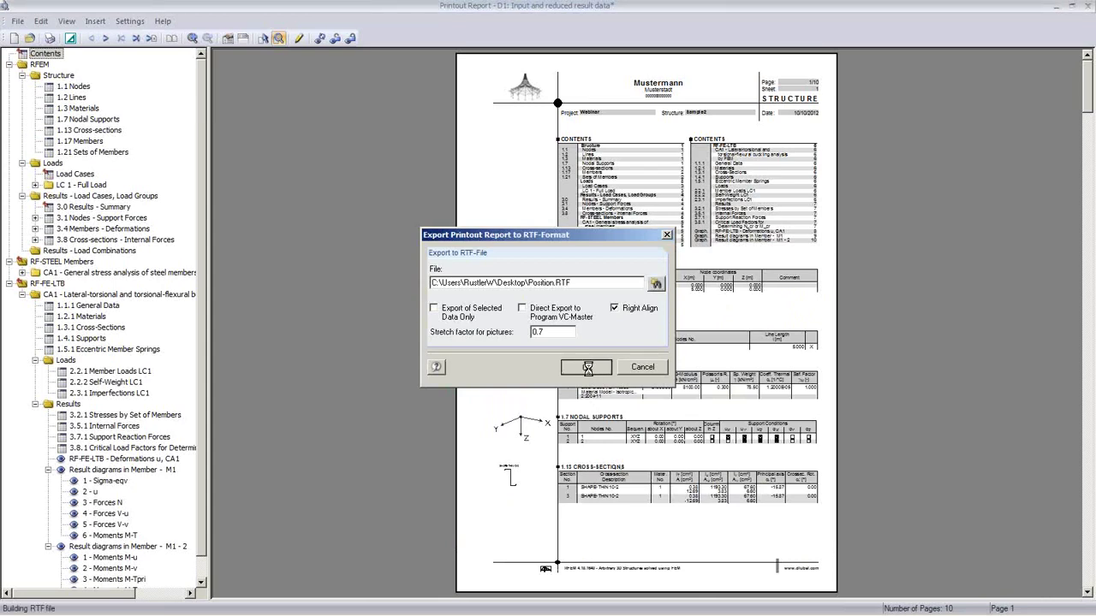
{"action": "key", "text": "Return"}
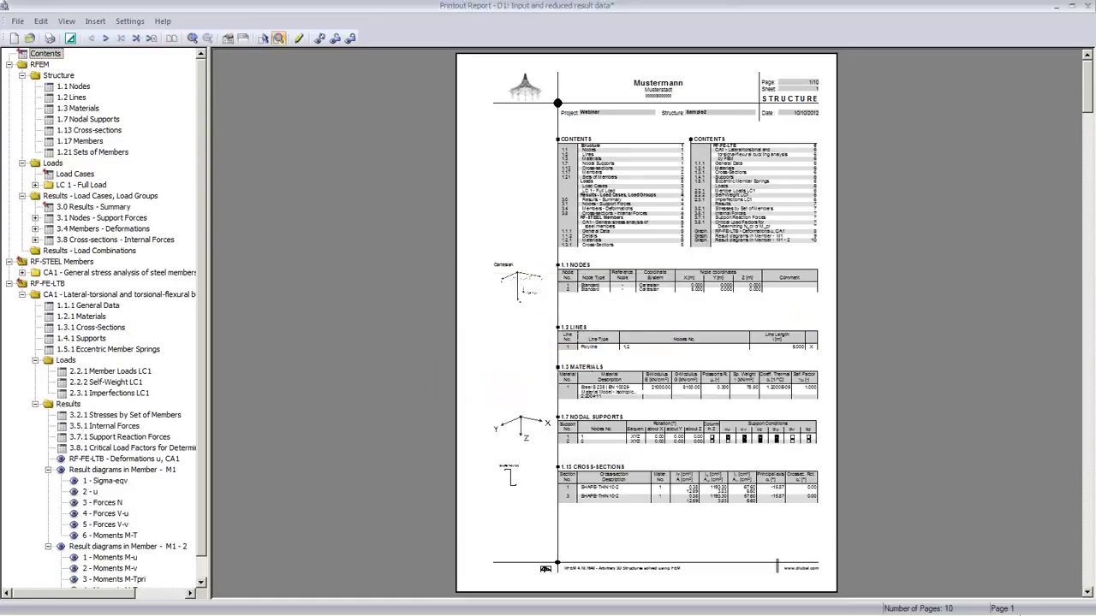
Step: Open the exported Position.RTF from the desktop in Word and look through its tables down to the RF-FE-LTB deformation graphic
{"action": "left_click", "coordinate": [1090, 604]}
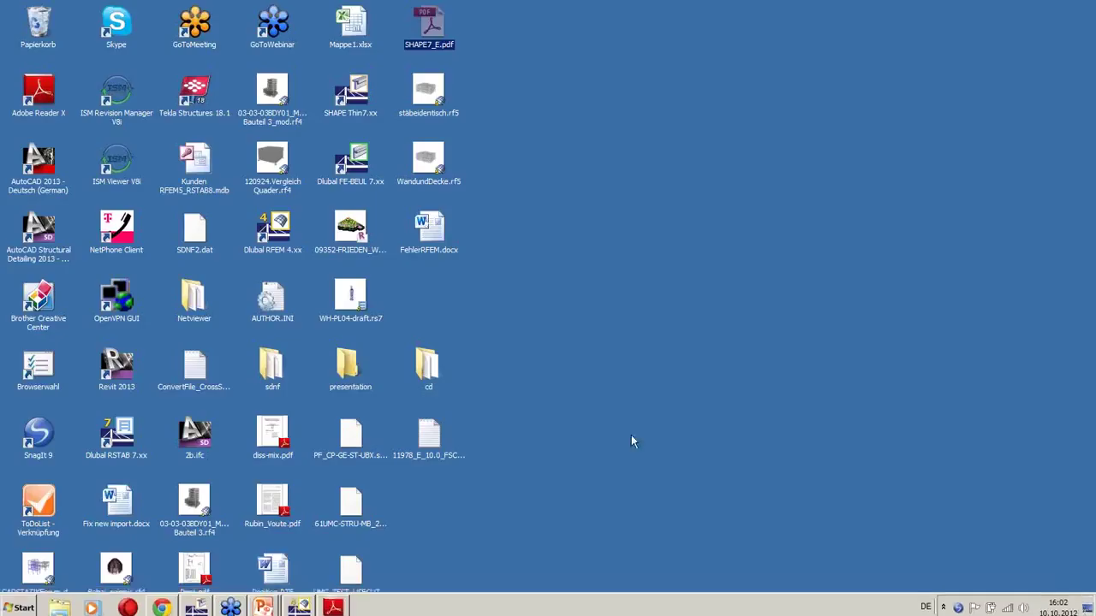
{"action": "left_click", "coordinate": [508, 482]}
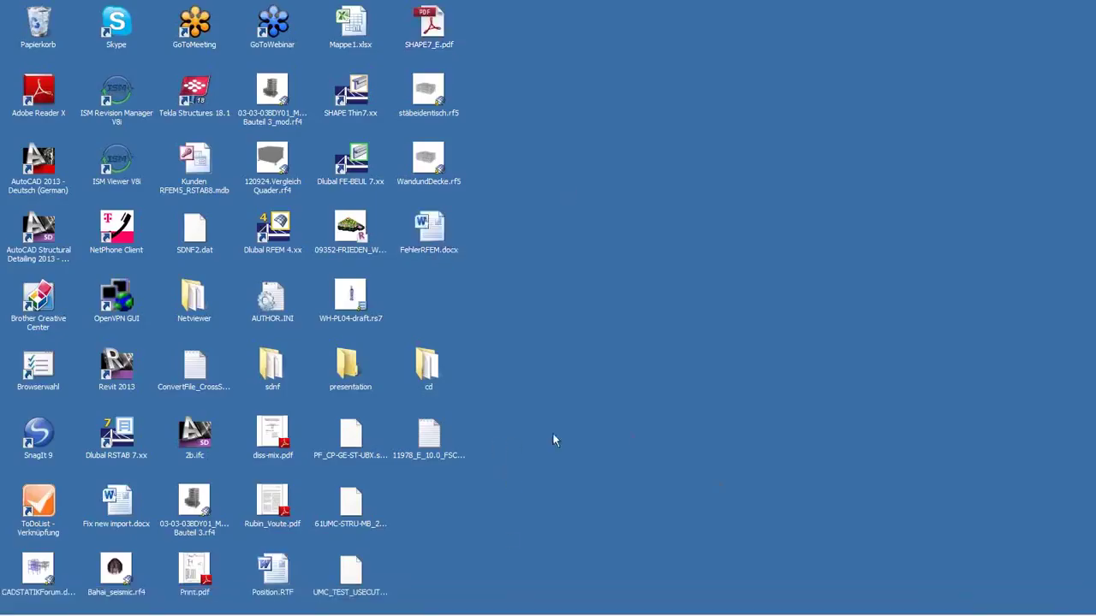
{"action": "left_click", "coordinate": [279, 584]}
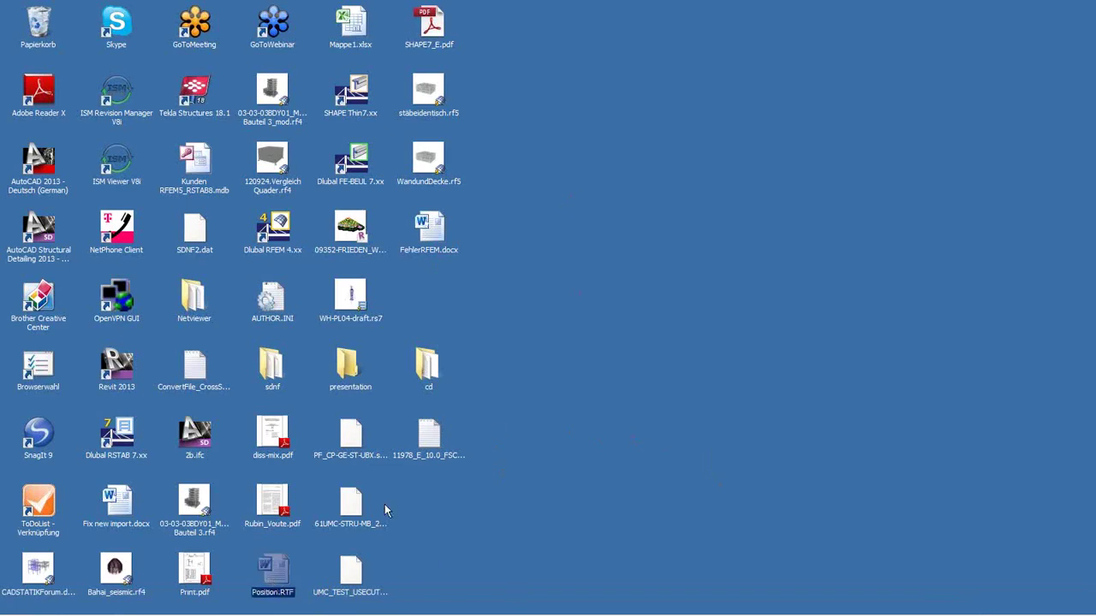
{"action": "key", "text": "Return"}
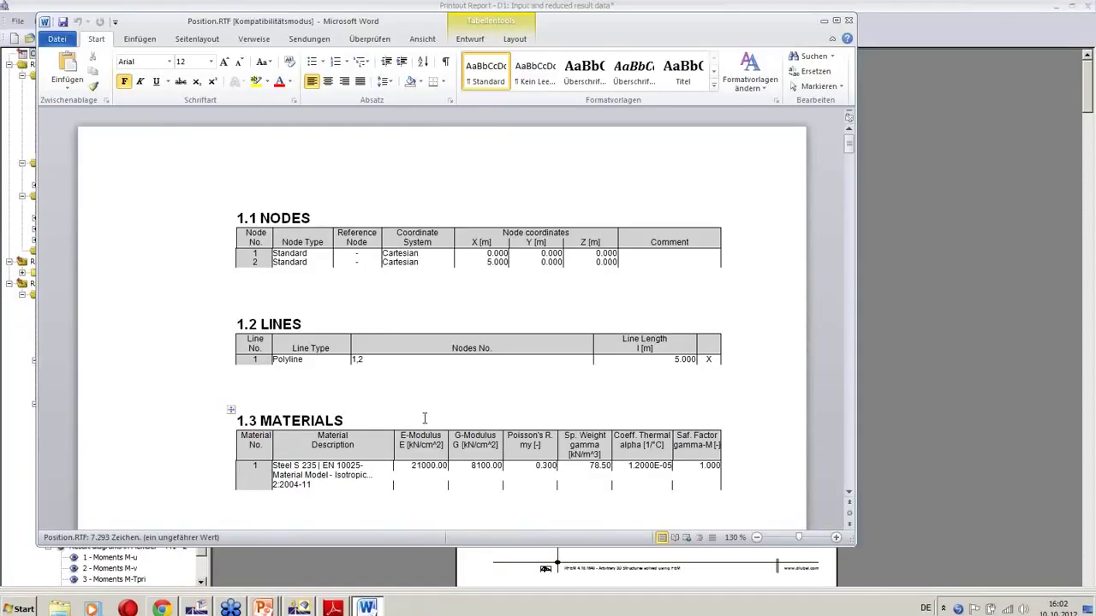
{"action": "scroll", "coordinate": [477, 298], "scroll_direction": "down", "scroll_amount": 8}
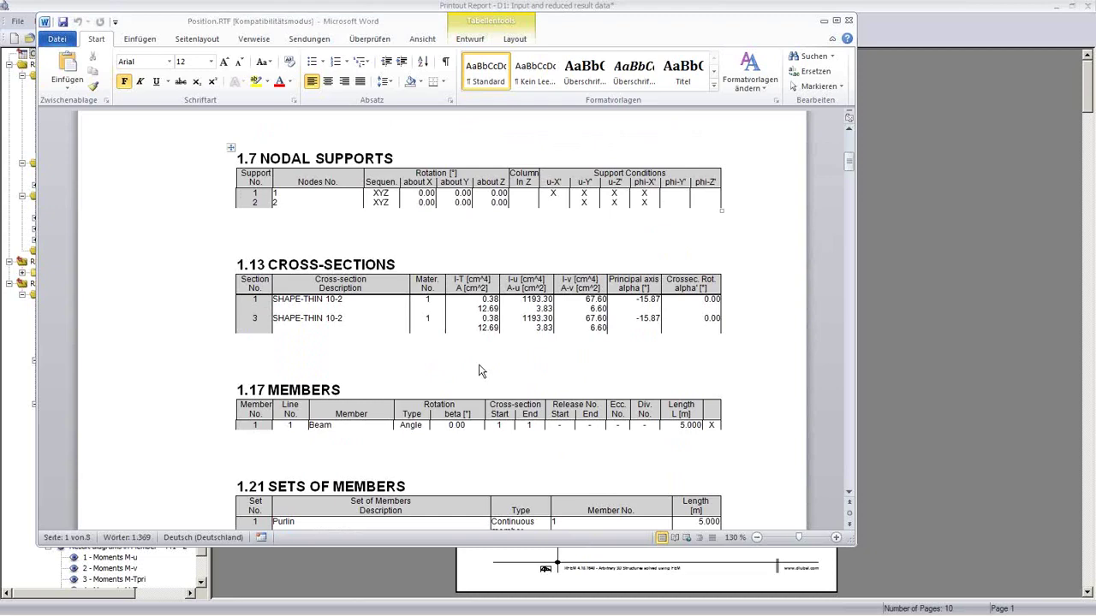
{"action": "scroll", "coordinate": [479, 361], "scroll_direction": "down", "scroll_amount": 20}
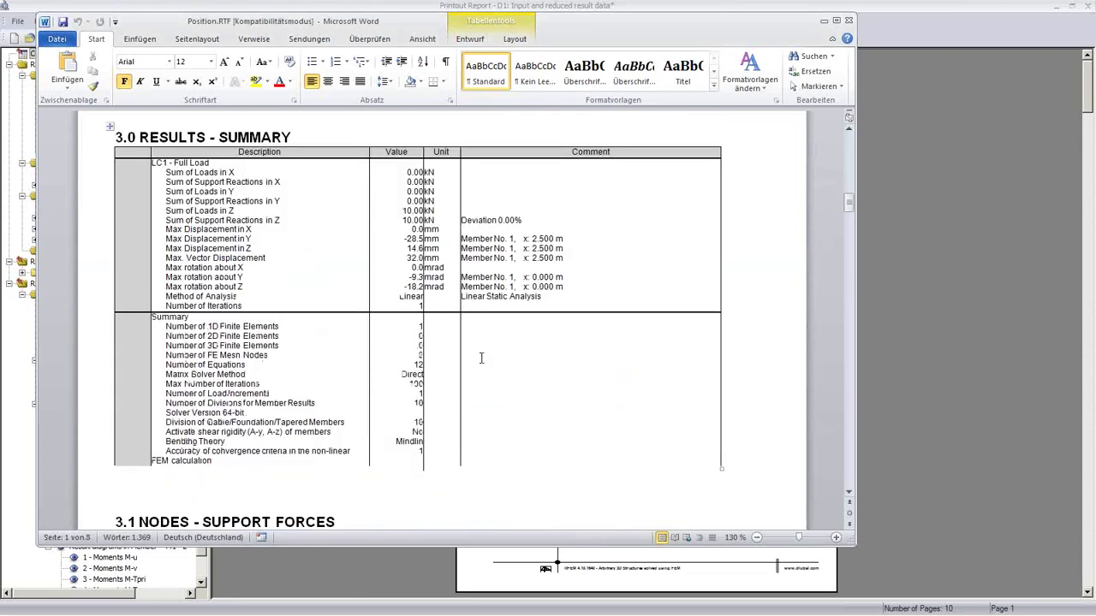
{"action": "scroll", "coordinate": [480, 357], "scroll_direction": "down", "scroll_amount": 20}
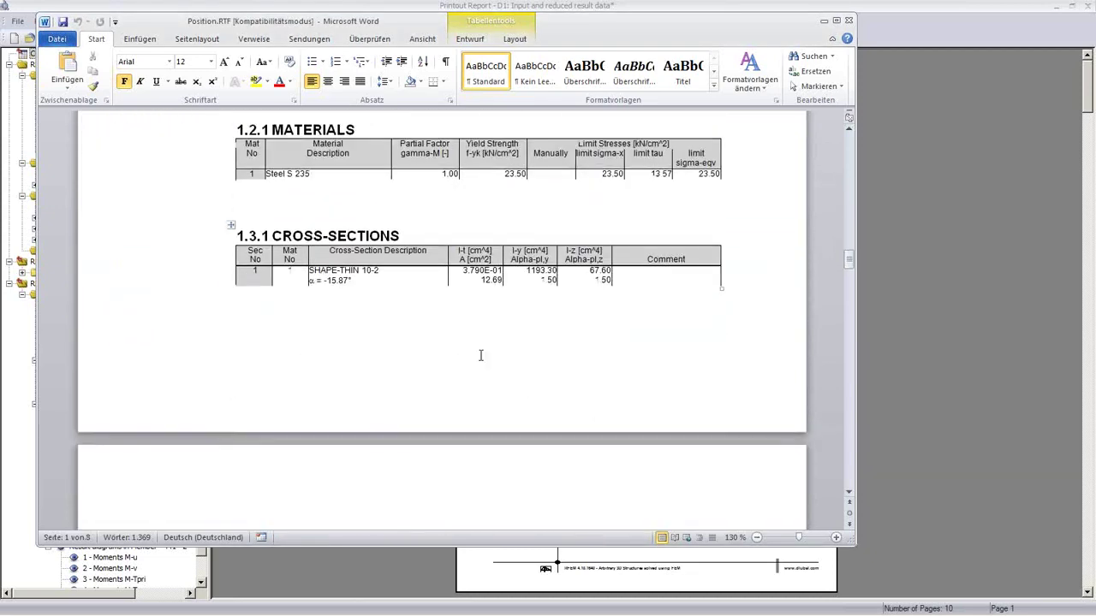
{"action": "scroll", "coordinate": [481, 353], "scroll_direction": "down", "scroll_amount": 20}
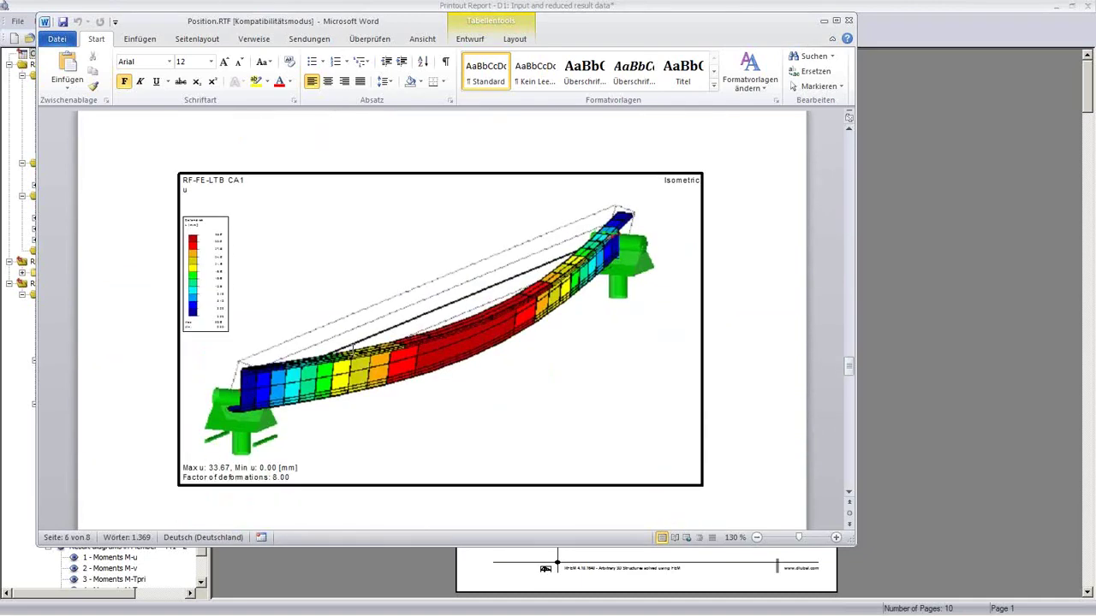
Step: Switch back to the printout report and close it to return to the RFEM model
{"action": "mouse_move", "coordinate": [456, 614]}
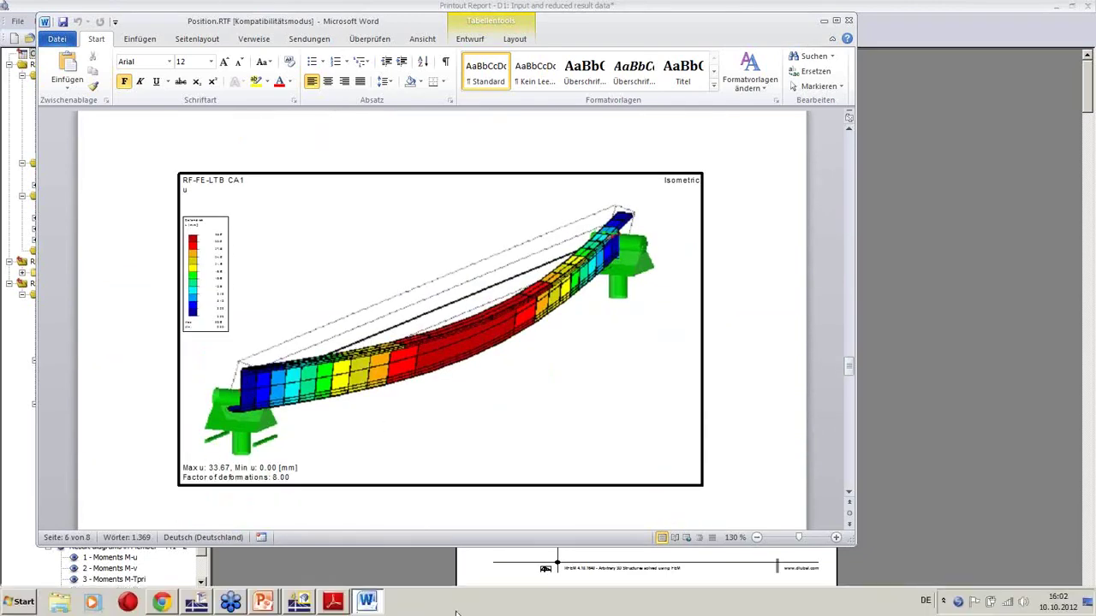
{"action": "left_click", "coordinate": [305, 607]}
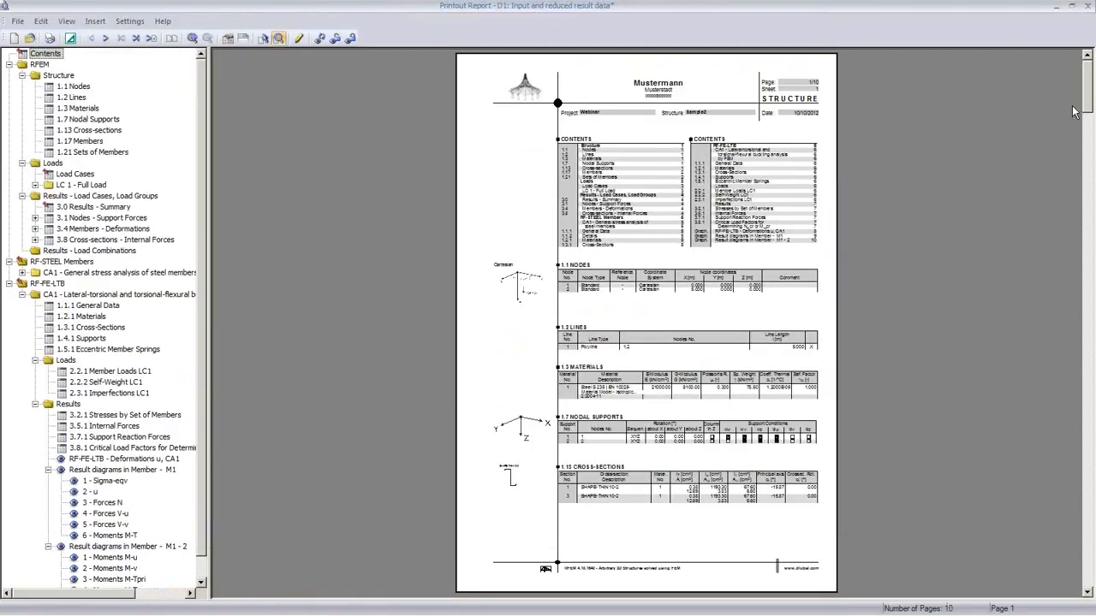
{"action": "left_click", "coordinate": [1088, 9]}
{"action": "left_click", "coordinate": [490, 338]}
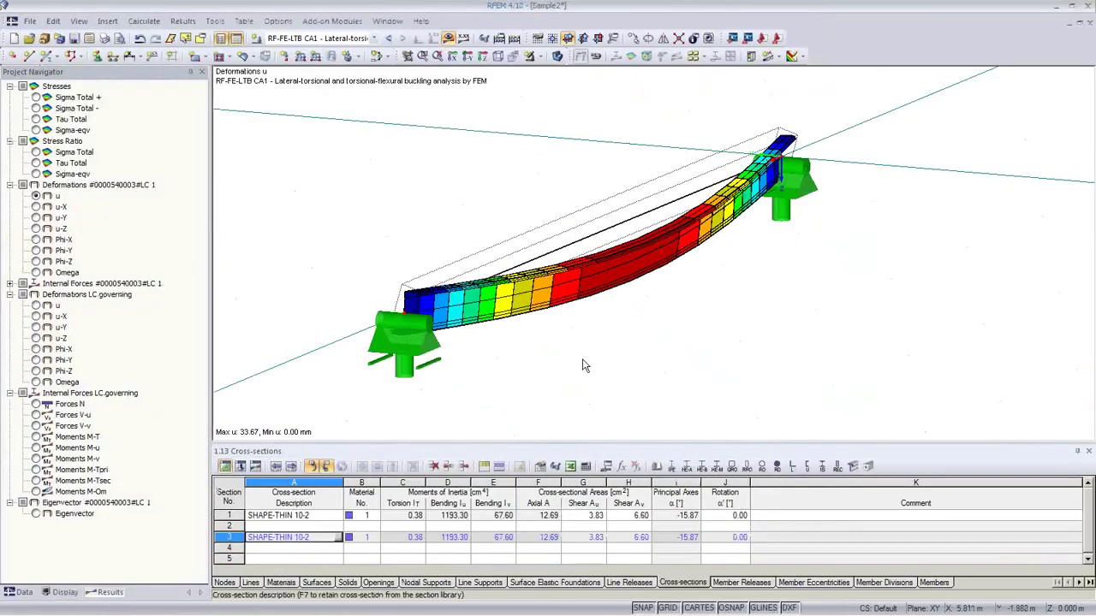
Step: Copy the RFEM deformation view into Position.RTF in Word, placing it below the existing RF-FE-LTB graphic, and select the inserted picture
{"action": "mouse_move", "coordinate": [582, 359]}
{"action": "middle_mouse_down", "text": "ctrl"}
{"action": "mouse_move", "coordinate": [545, 309]}
{"action": "mouse_move", "coordinate": [565, 367]}
{"action": "middle_mouse_up", "text": "ctrl"}
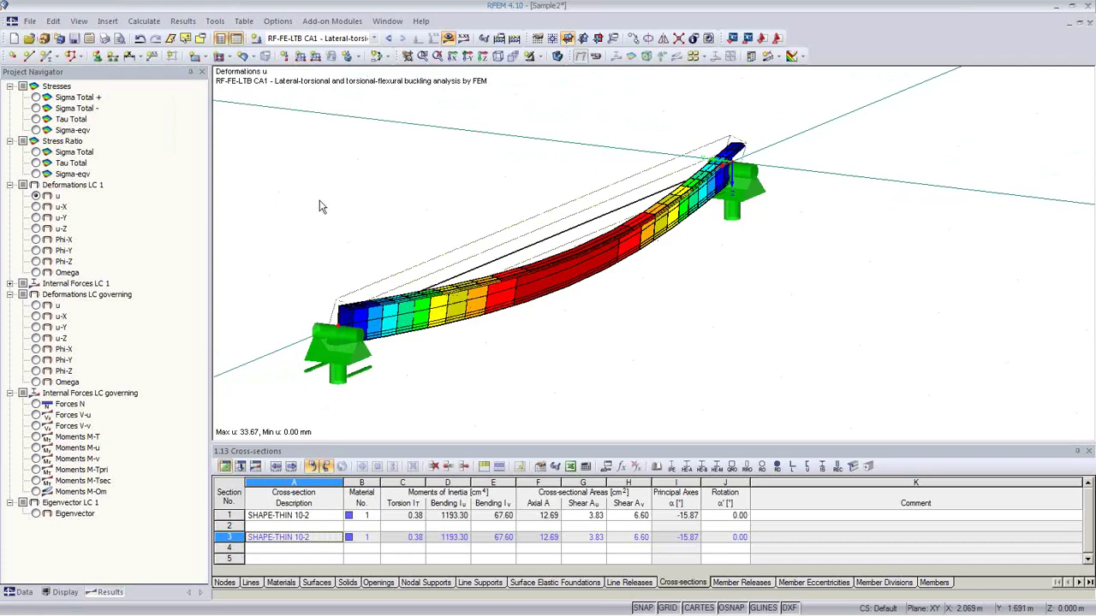
{"action": "left_click", "coordinate": [368, 601]}
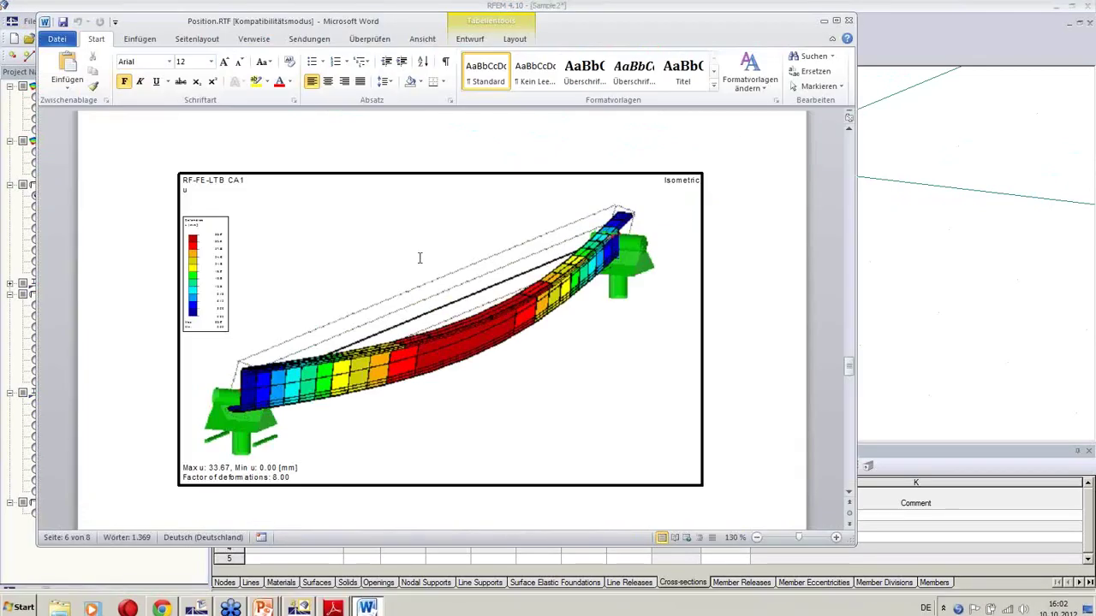
{"action": "scroll", "coordinate": [420, 269], "scroll_direction": "up", "scroll_amount": 3}
{"action": "scroll", "coordinate": [420, 270], "scroll_direction": "down", "scroll_amount": 5}
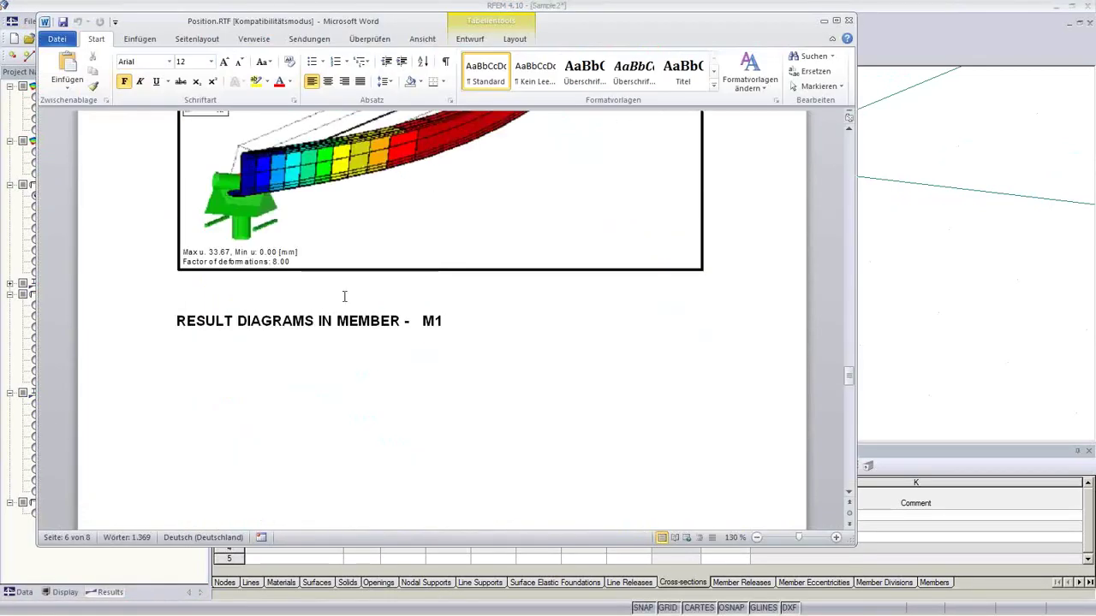
{"action": "left_click", "coordinate": [208, 294]}
{"action": "key", "text": "Return"}
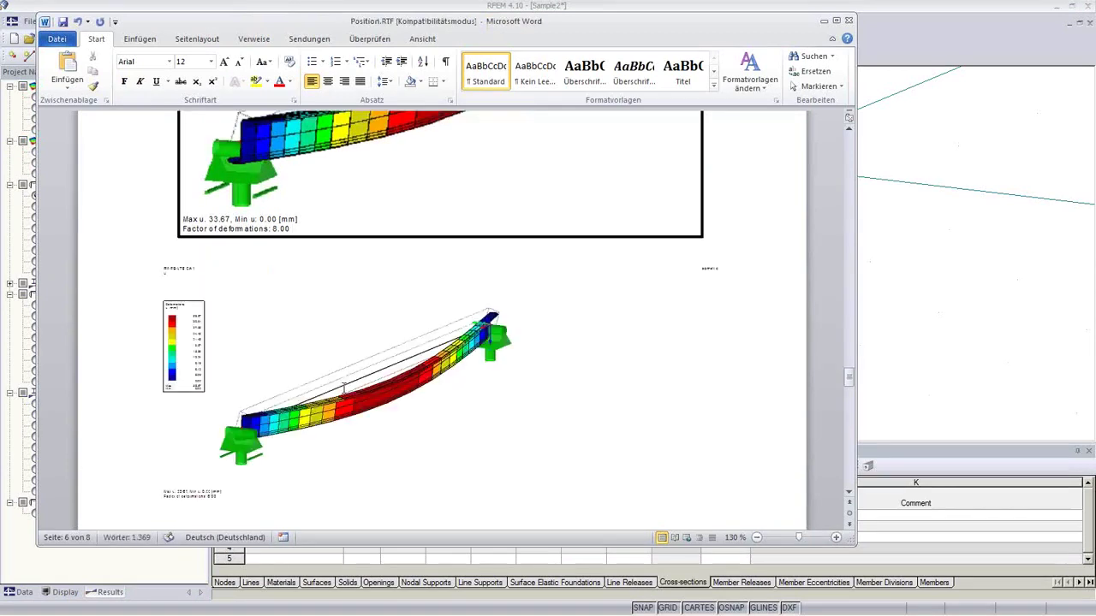
{"action": "left_click", "coordinate": [558, 355]}
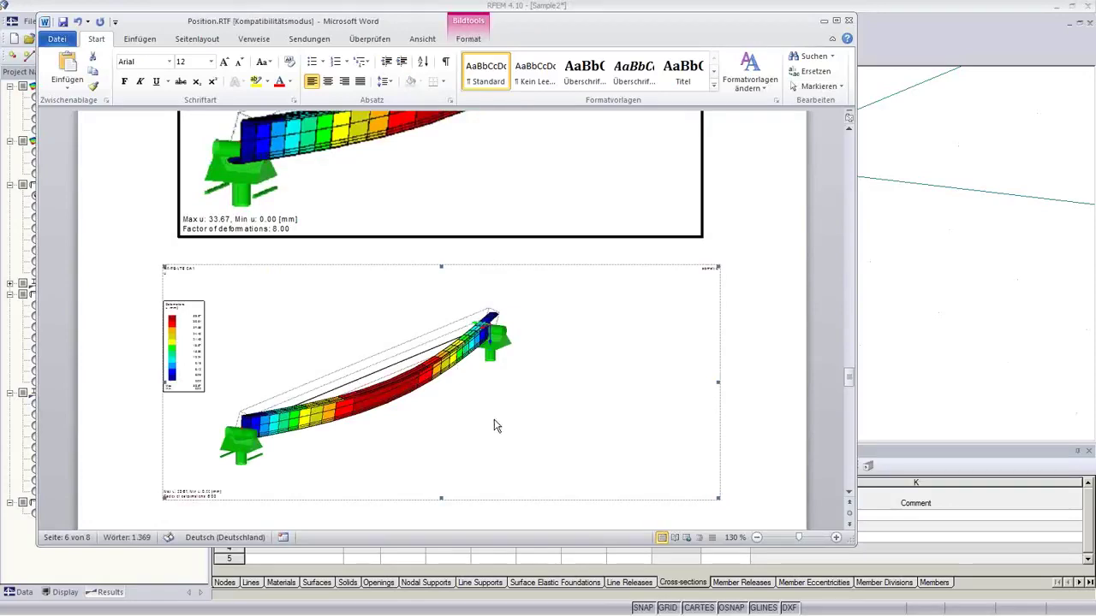
Step: Switch from Word to RFEM and bring up the presentation slide "More Information" in PowerPoint
{"action": "mouse_move", "coordinate": [342, 610]}
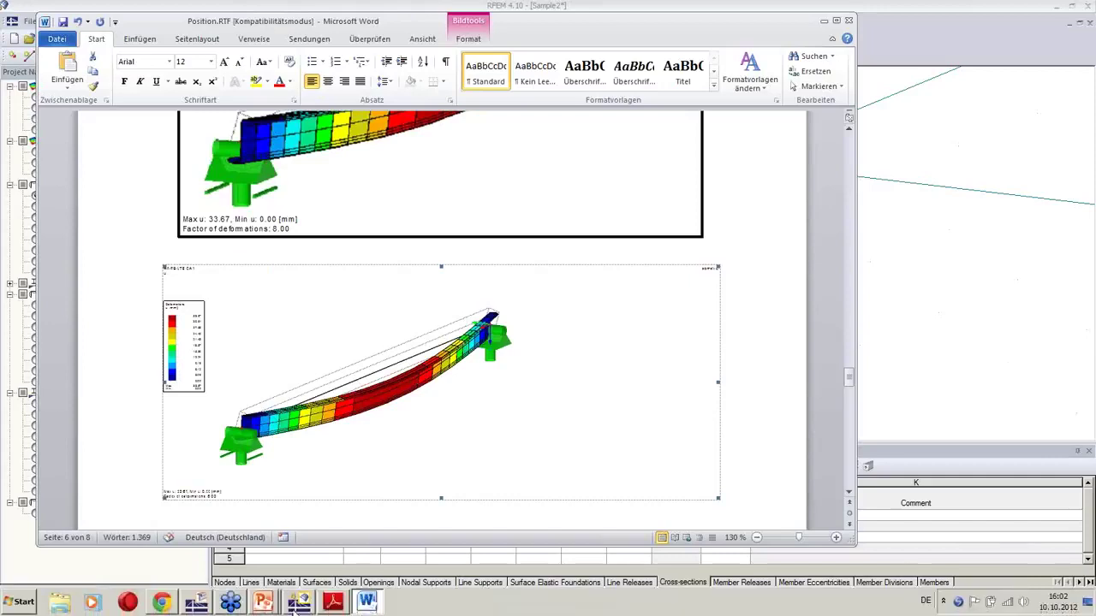
{"action": "left_click", "coordinate": [229, 603]}
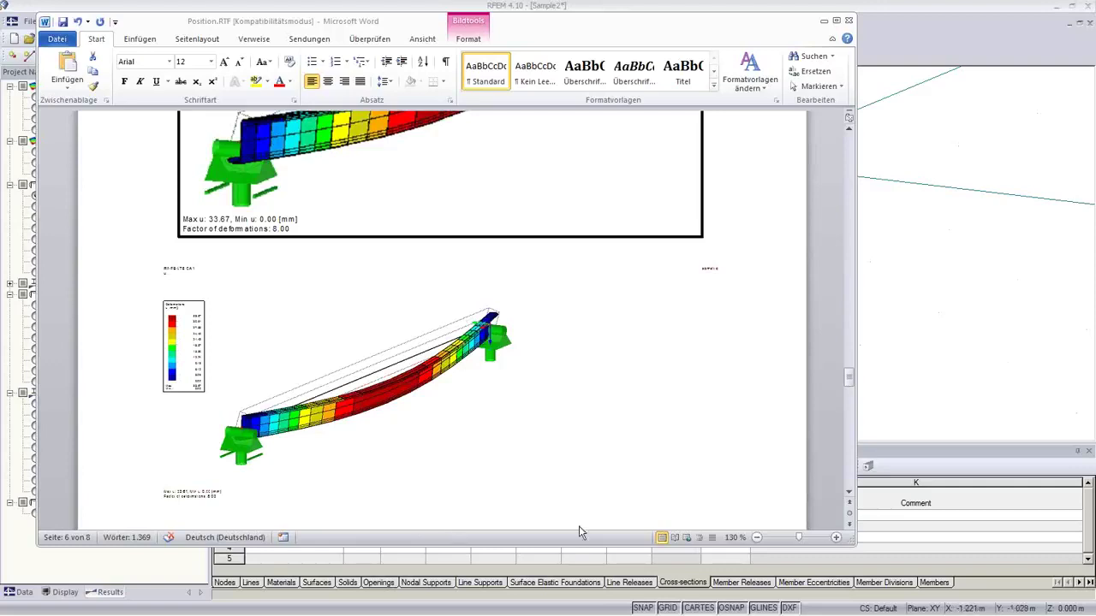
{"action": "mouse_move", "coordinate": [291, 612]}
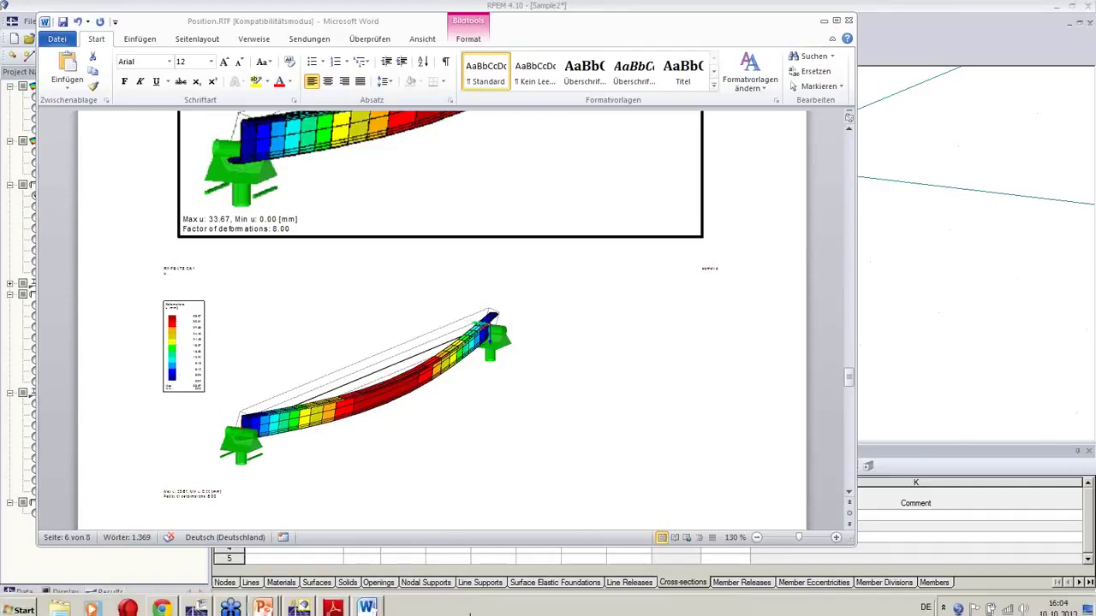
{"action": "left_click", "coordinate": [299, 604]}
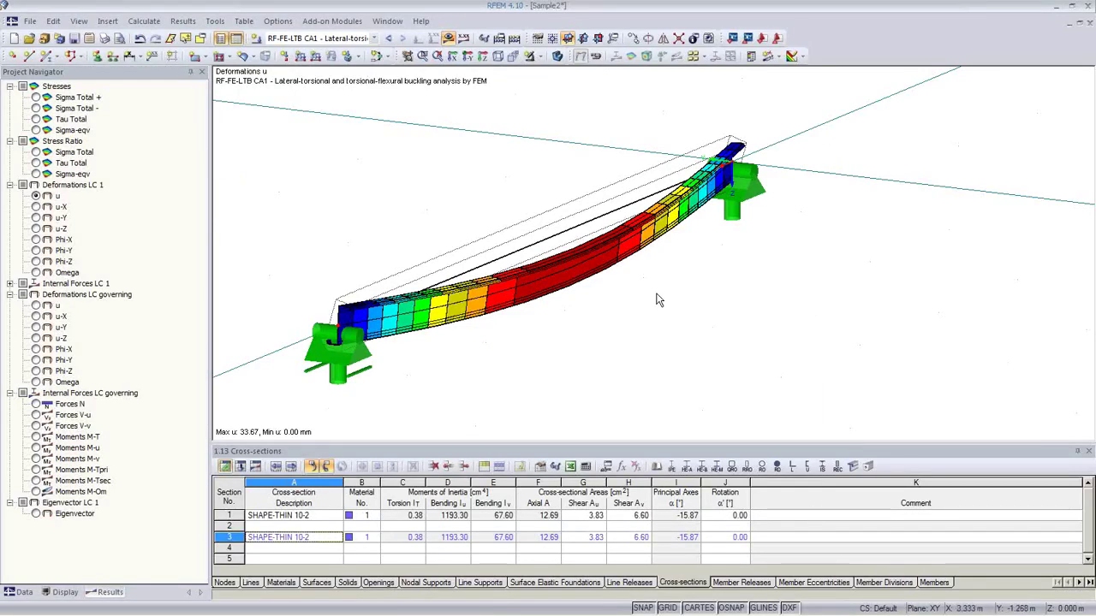
{"action": "key", "text": "alt+Tab"}
{"action": "key", "text": "alt+Tab"}
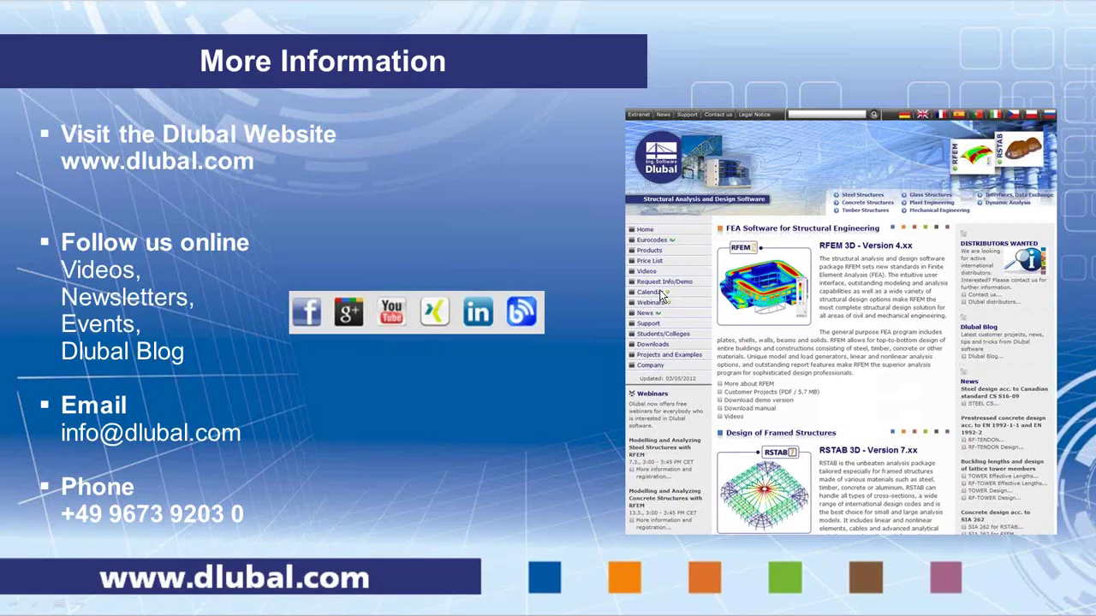